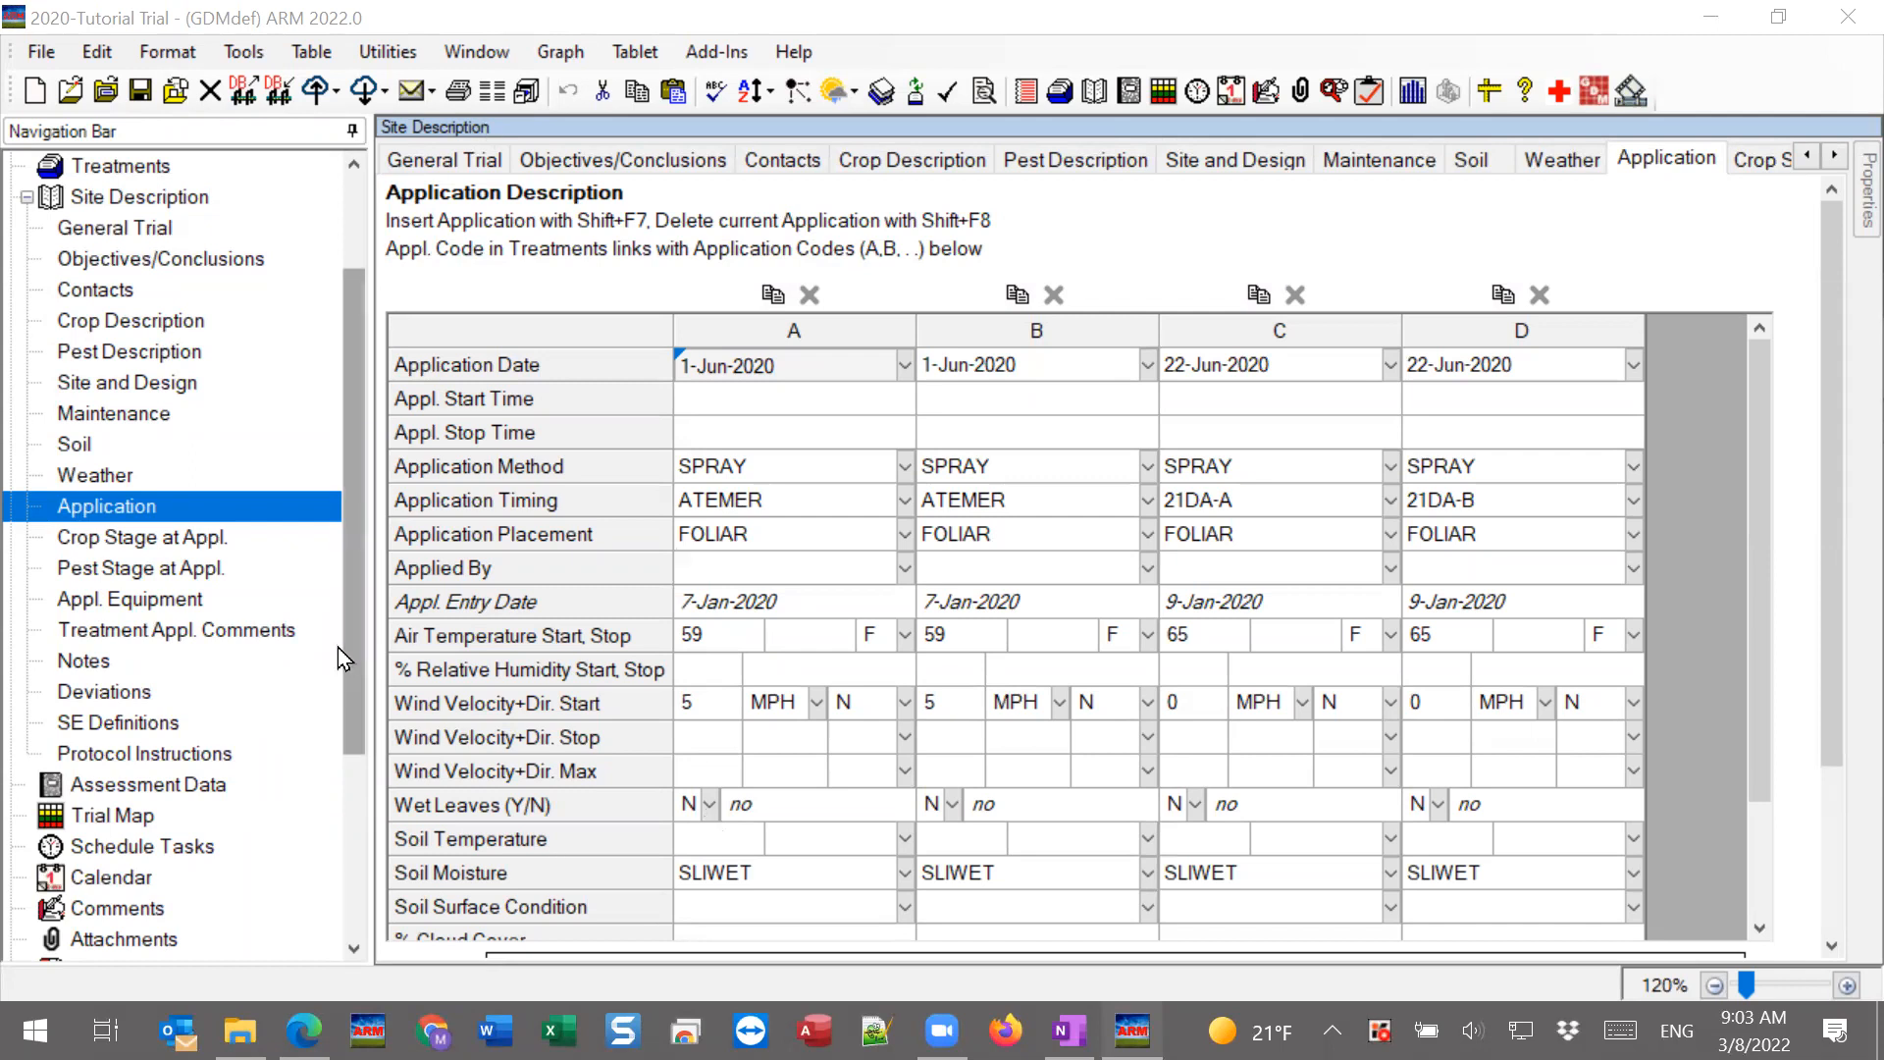
# Dismiss the Google Drive sync notification and select application A's start time field.
pyautogui.moveTo(363, 610); pyautogui.dragTo(371, 527)
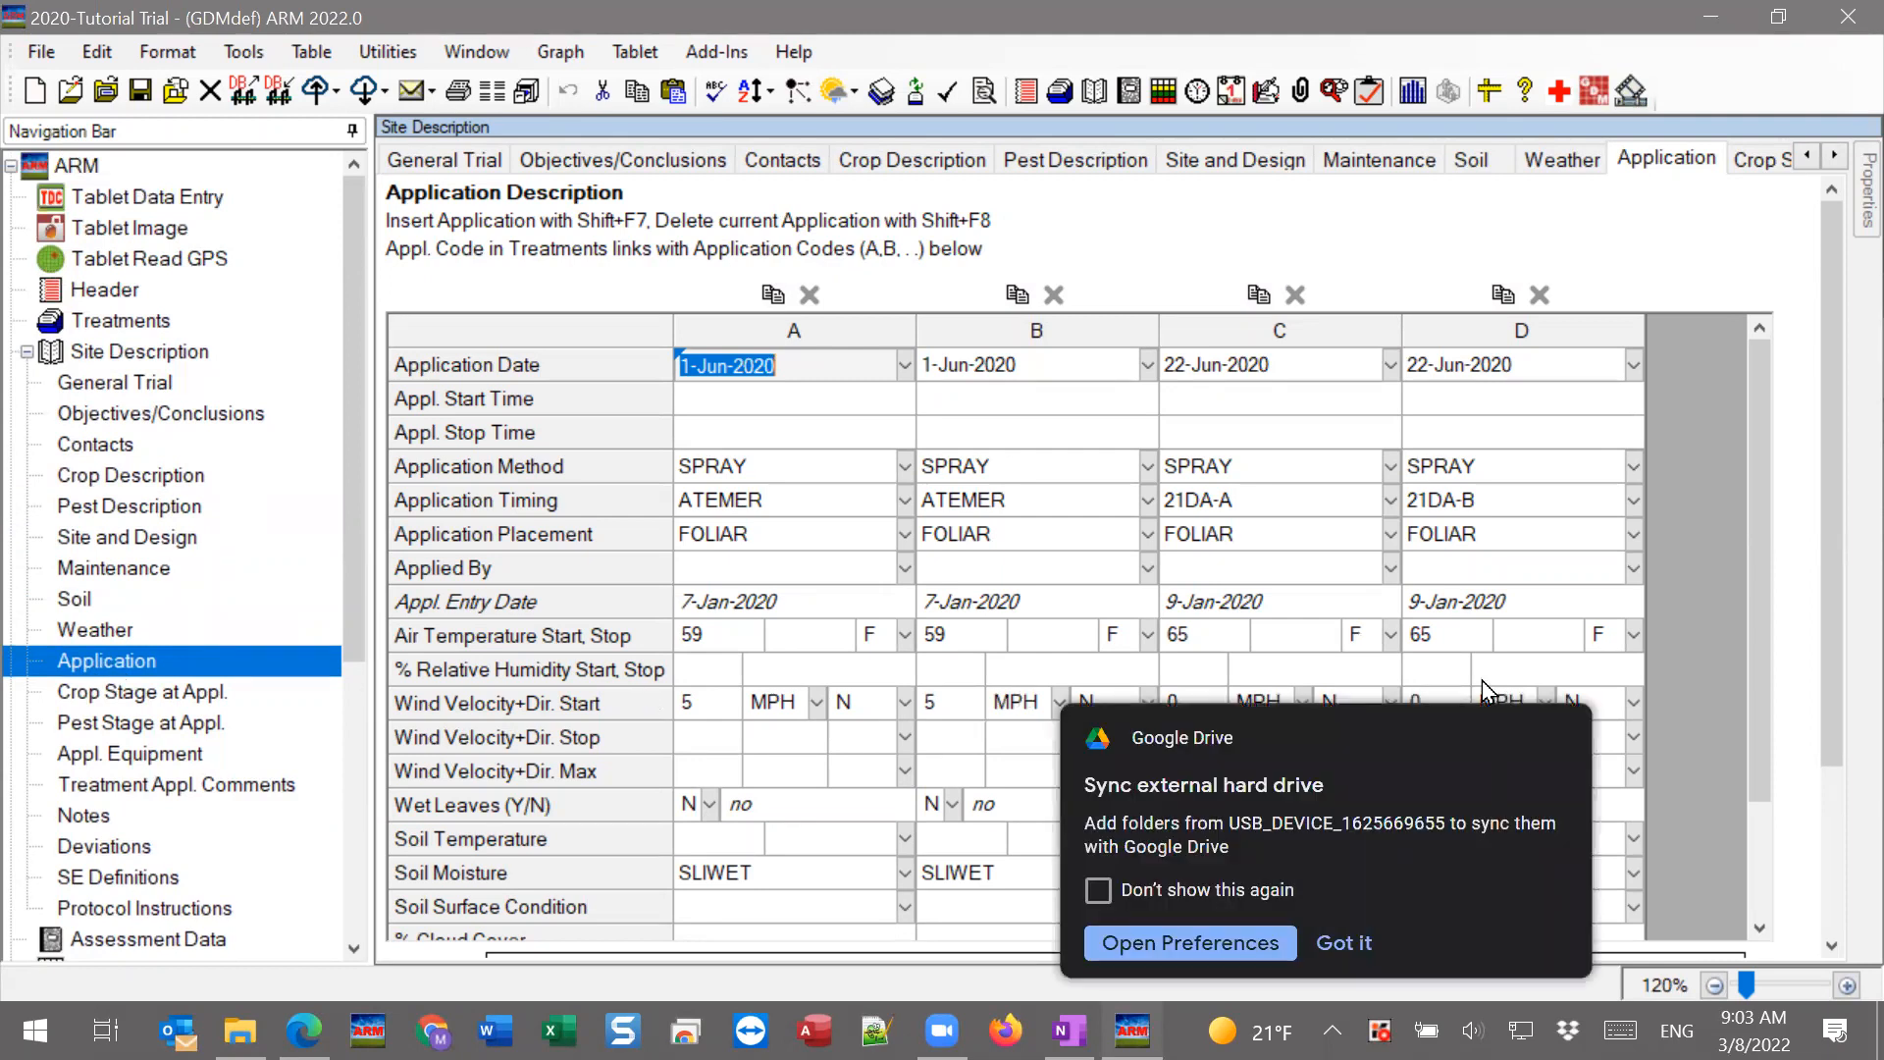
pyautogui.click(1544, 738)
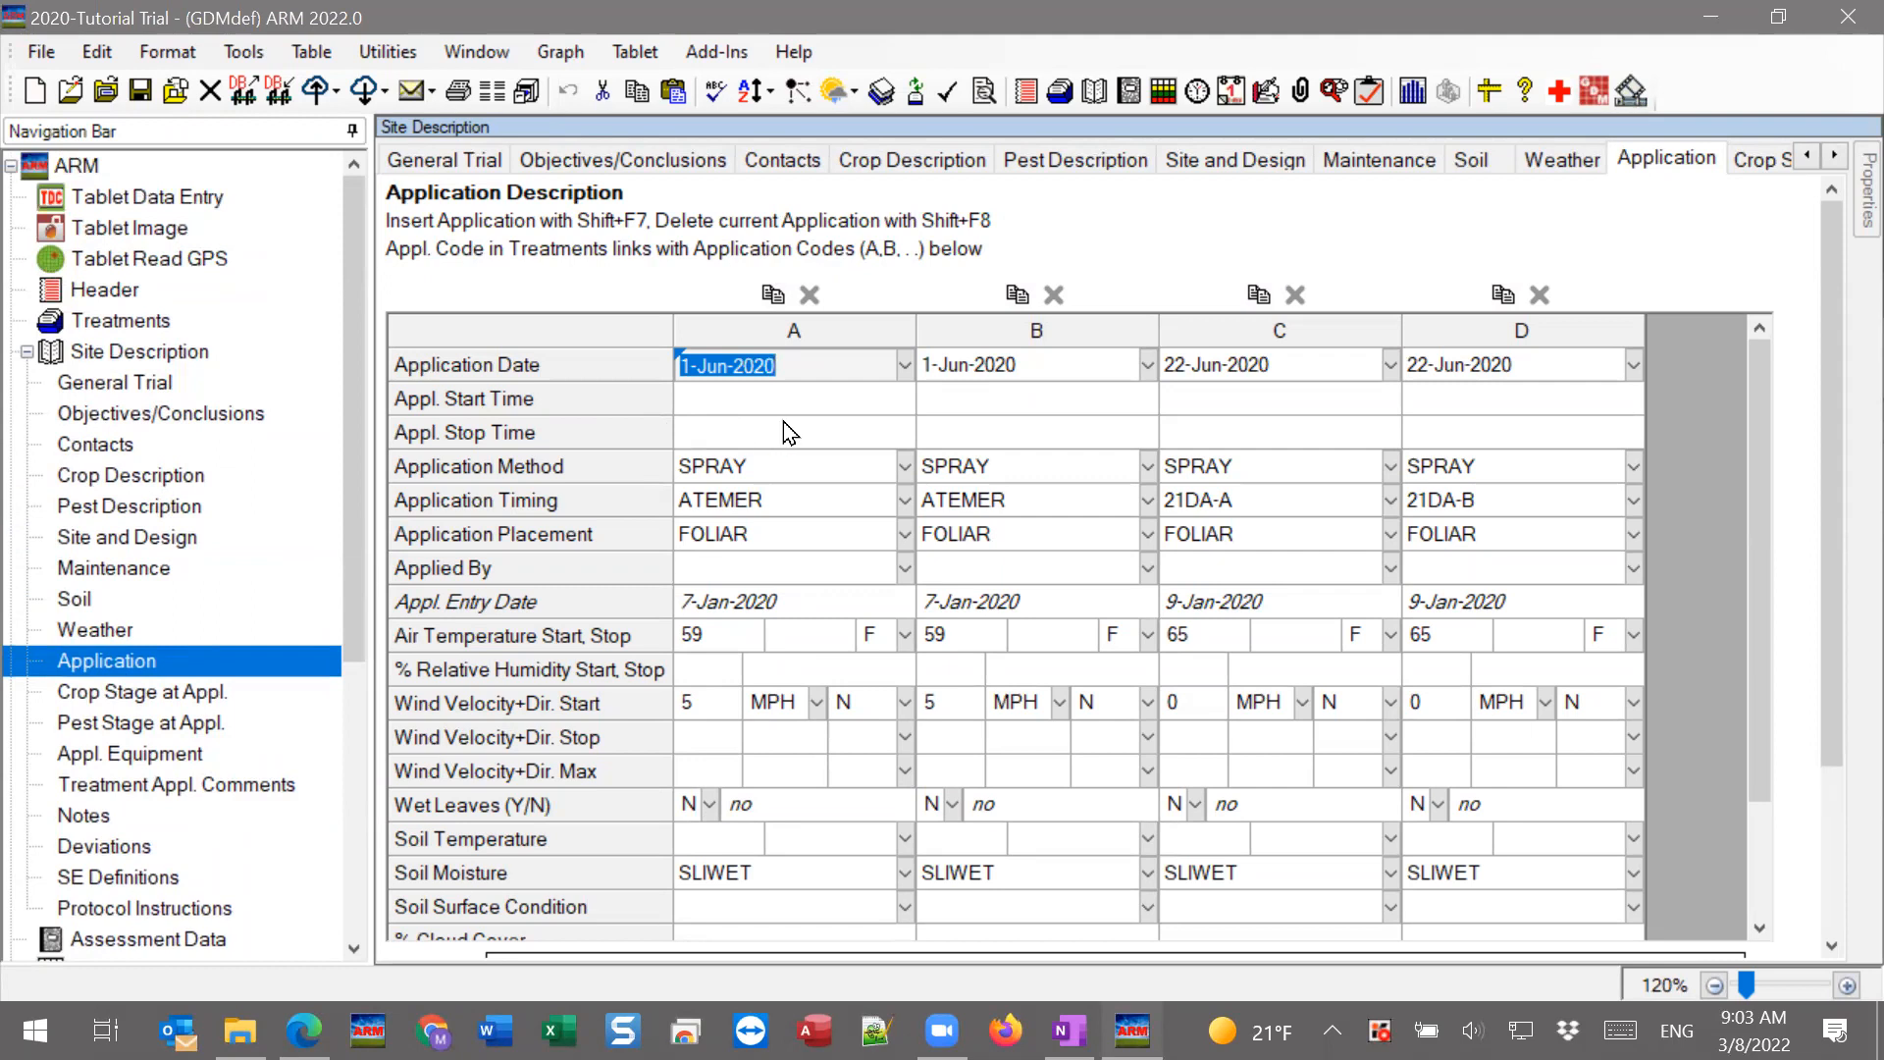
pyautogui.click(814, 397)
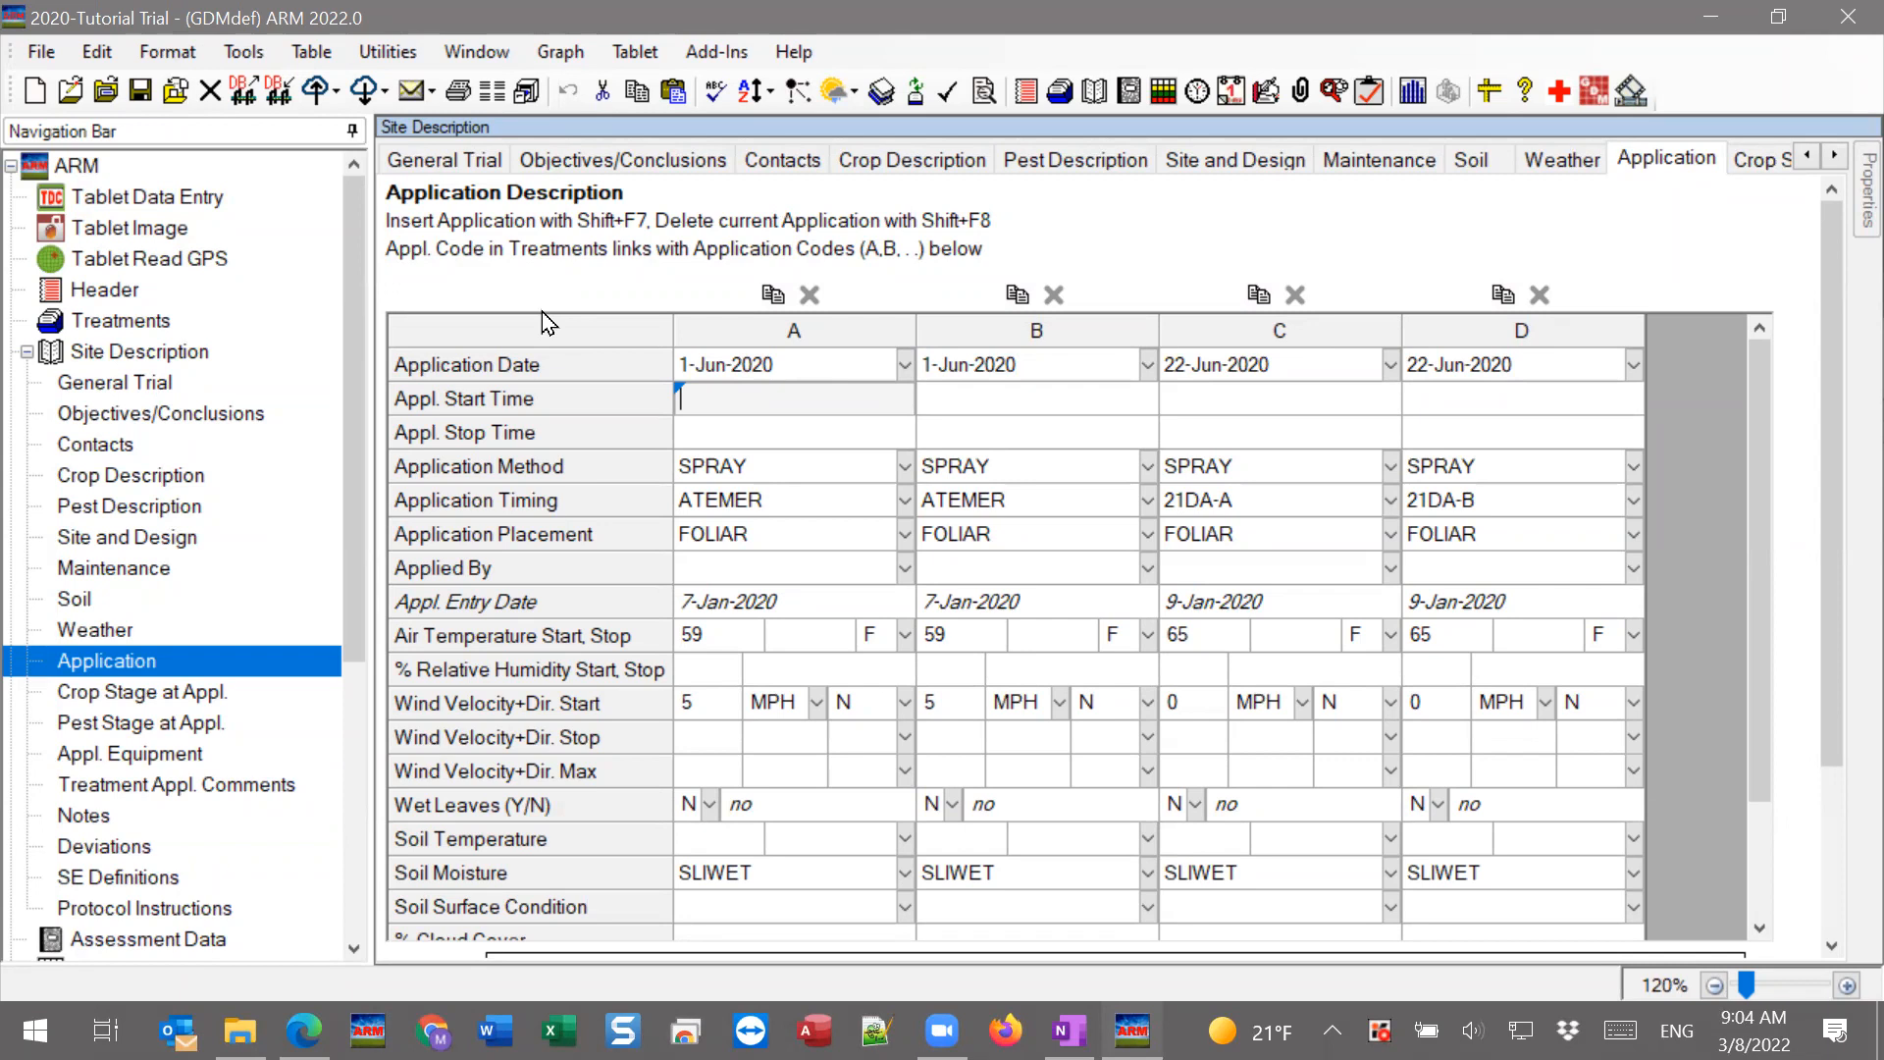
# Insert one repeating section at the end of the application table and select its Application Date.
pyautogui.moveTo(1833, 481); pyautogui.dragTo(1831, 527)
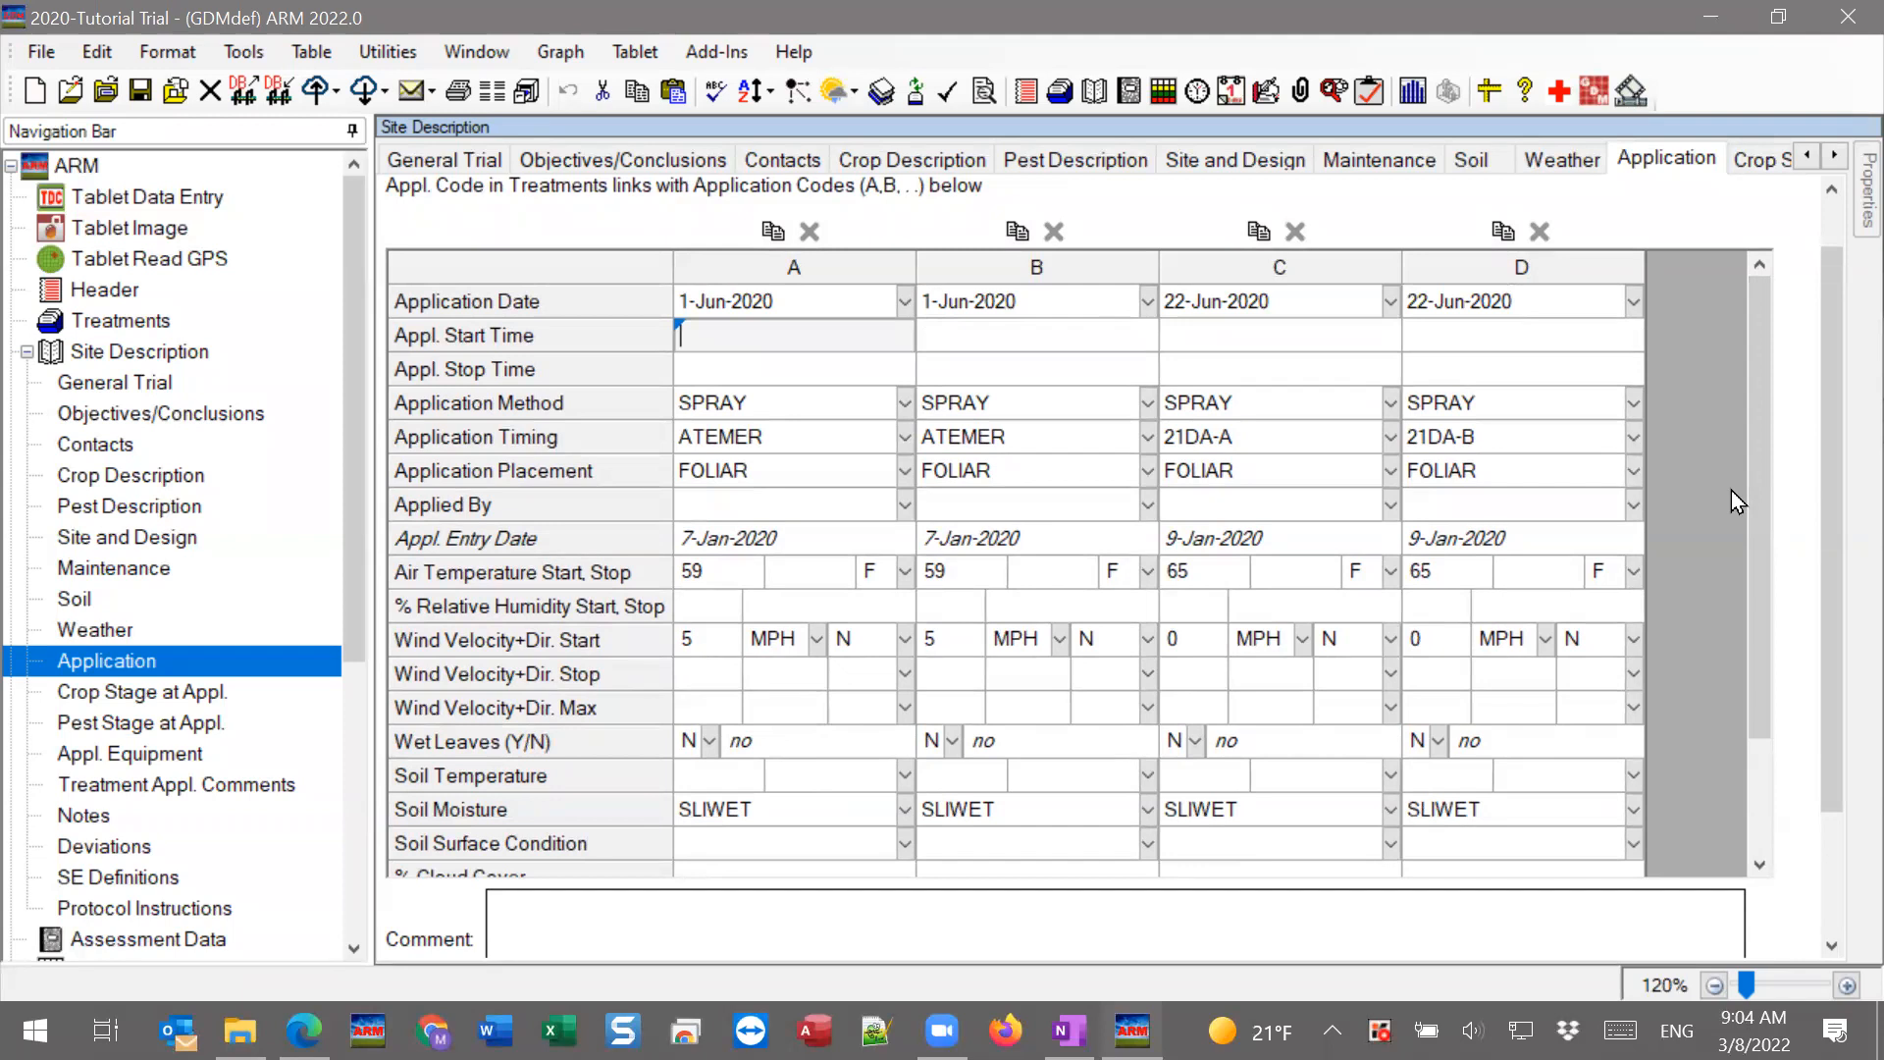
pyautogui.rightClick(724, 333)
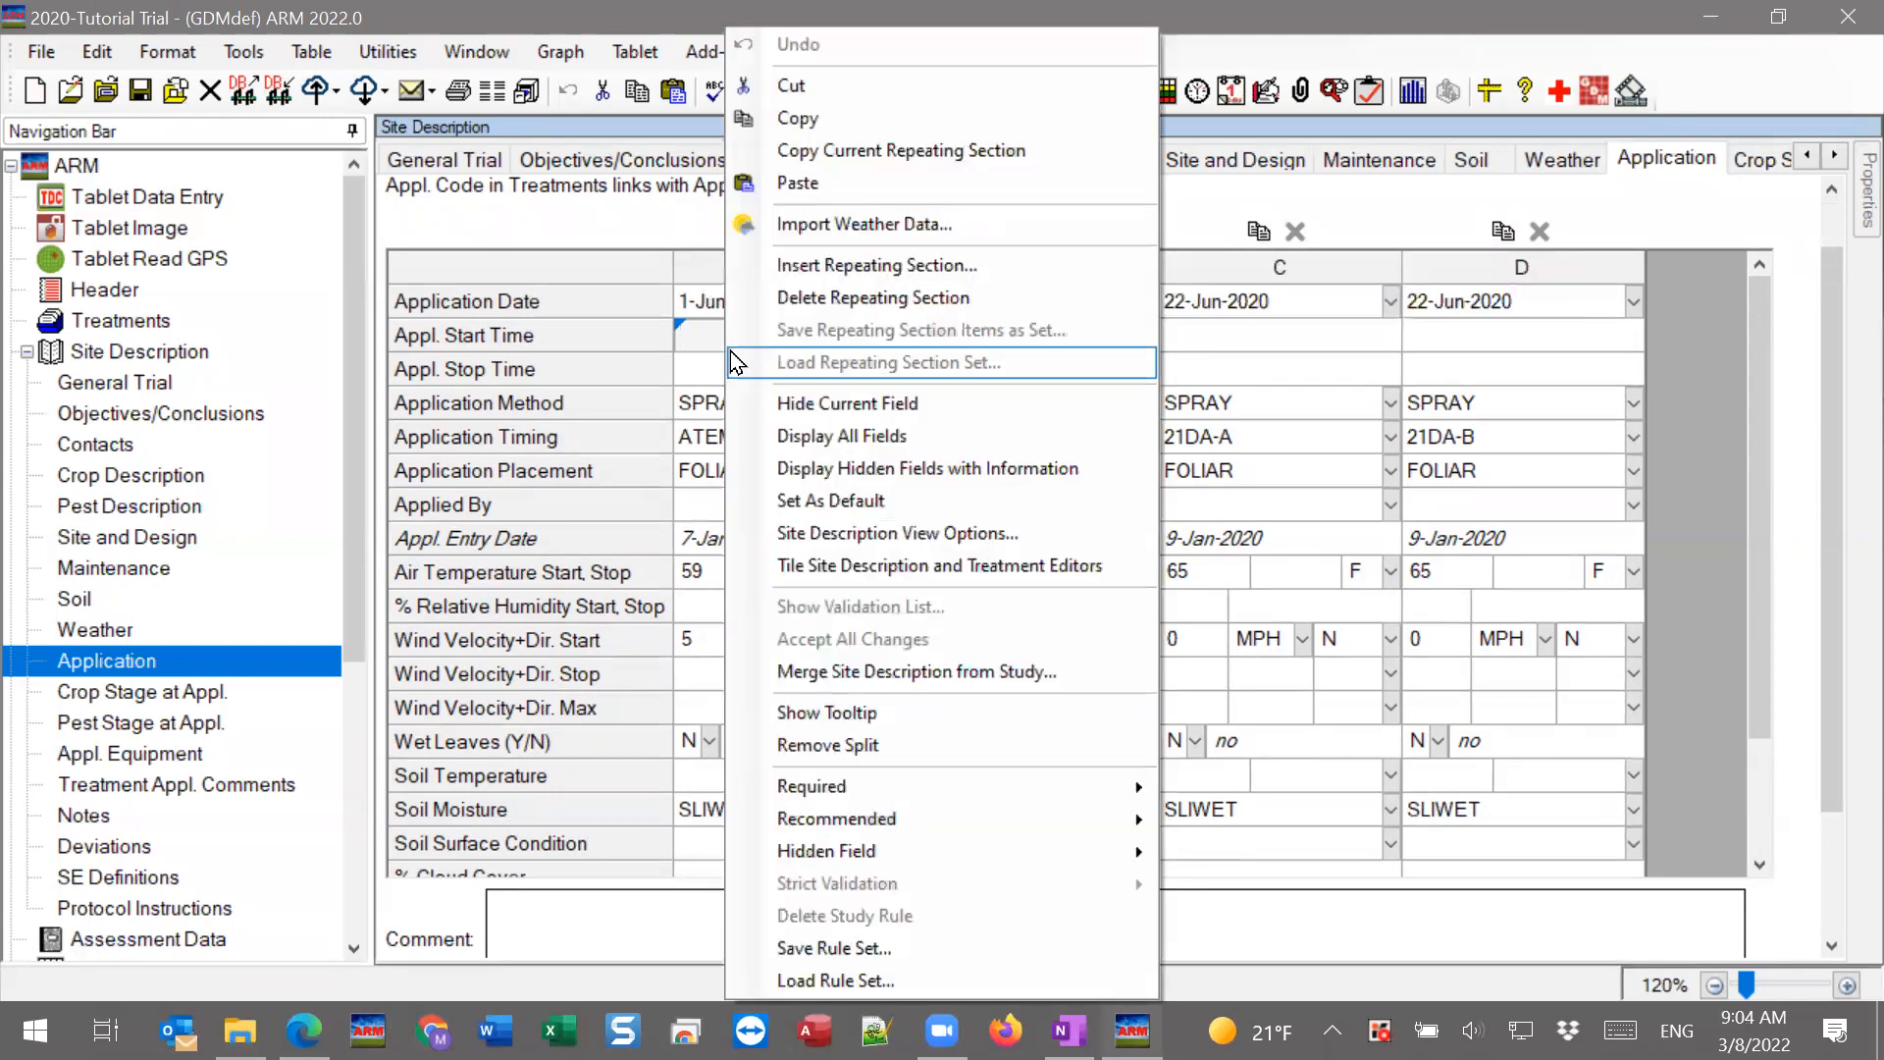
pyautogui.click(911, 267)
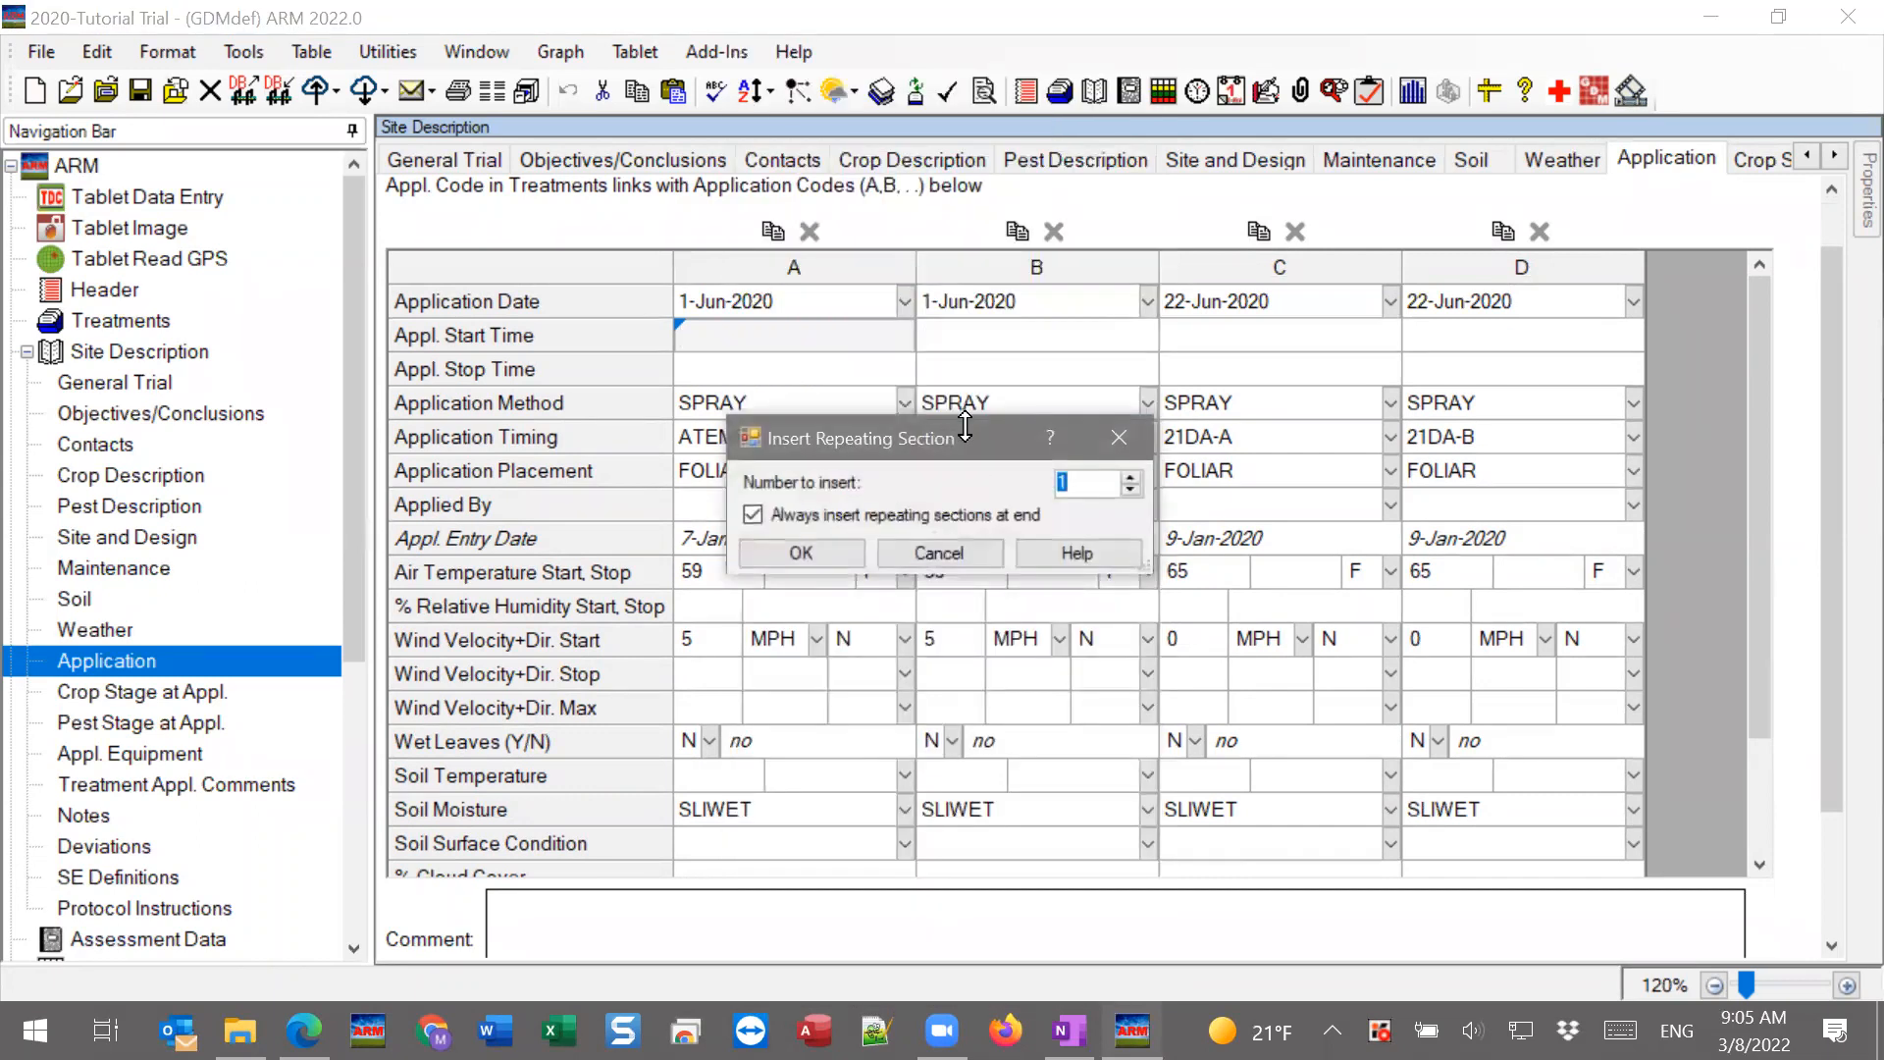
pyautogui.click(797, 555)
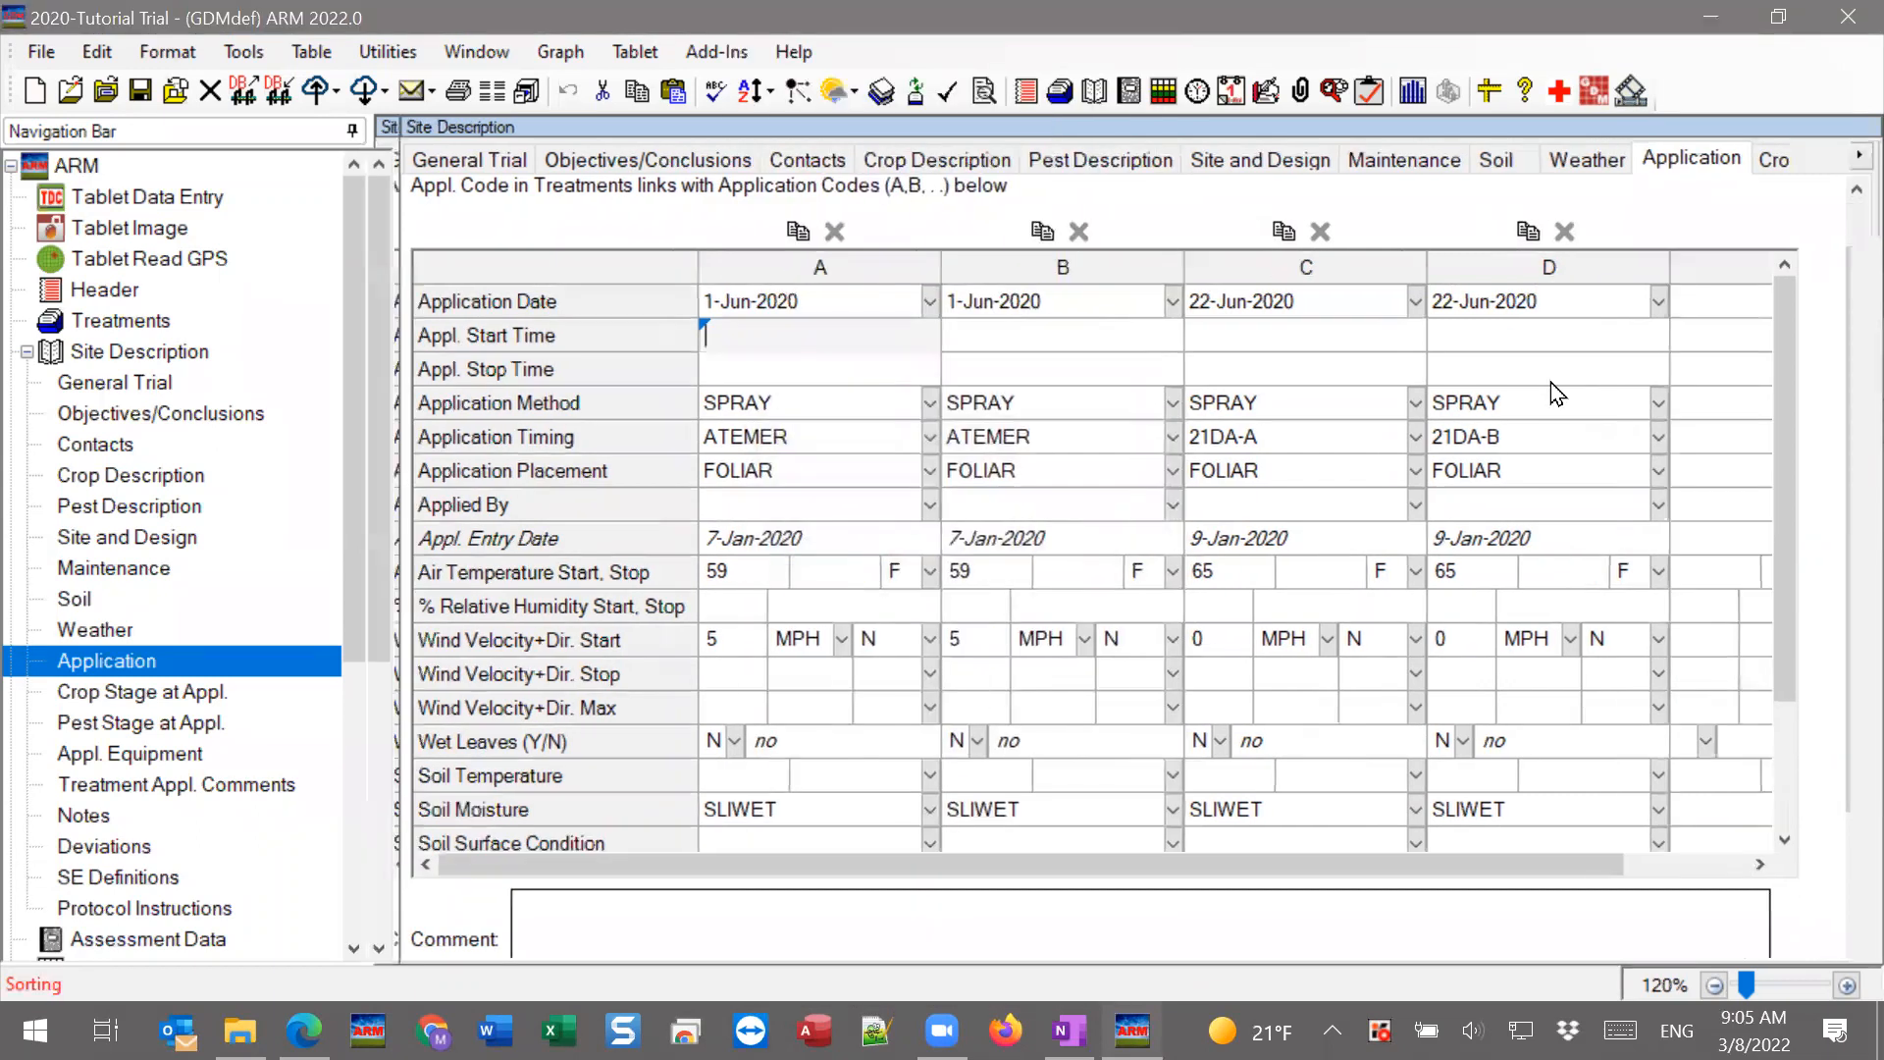
pyautogui.click(1715, 296)
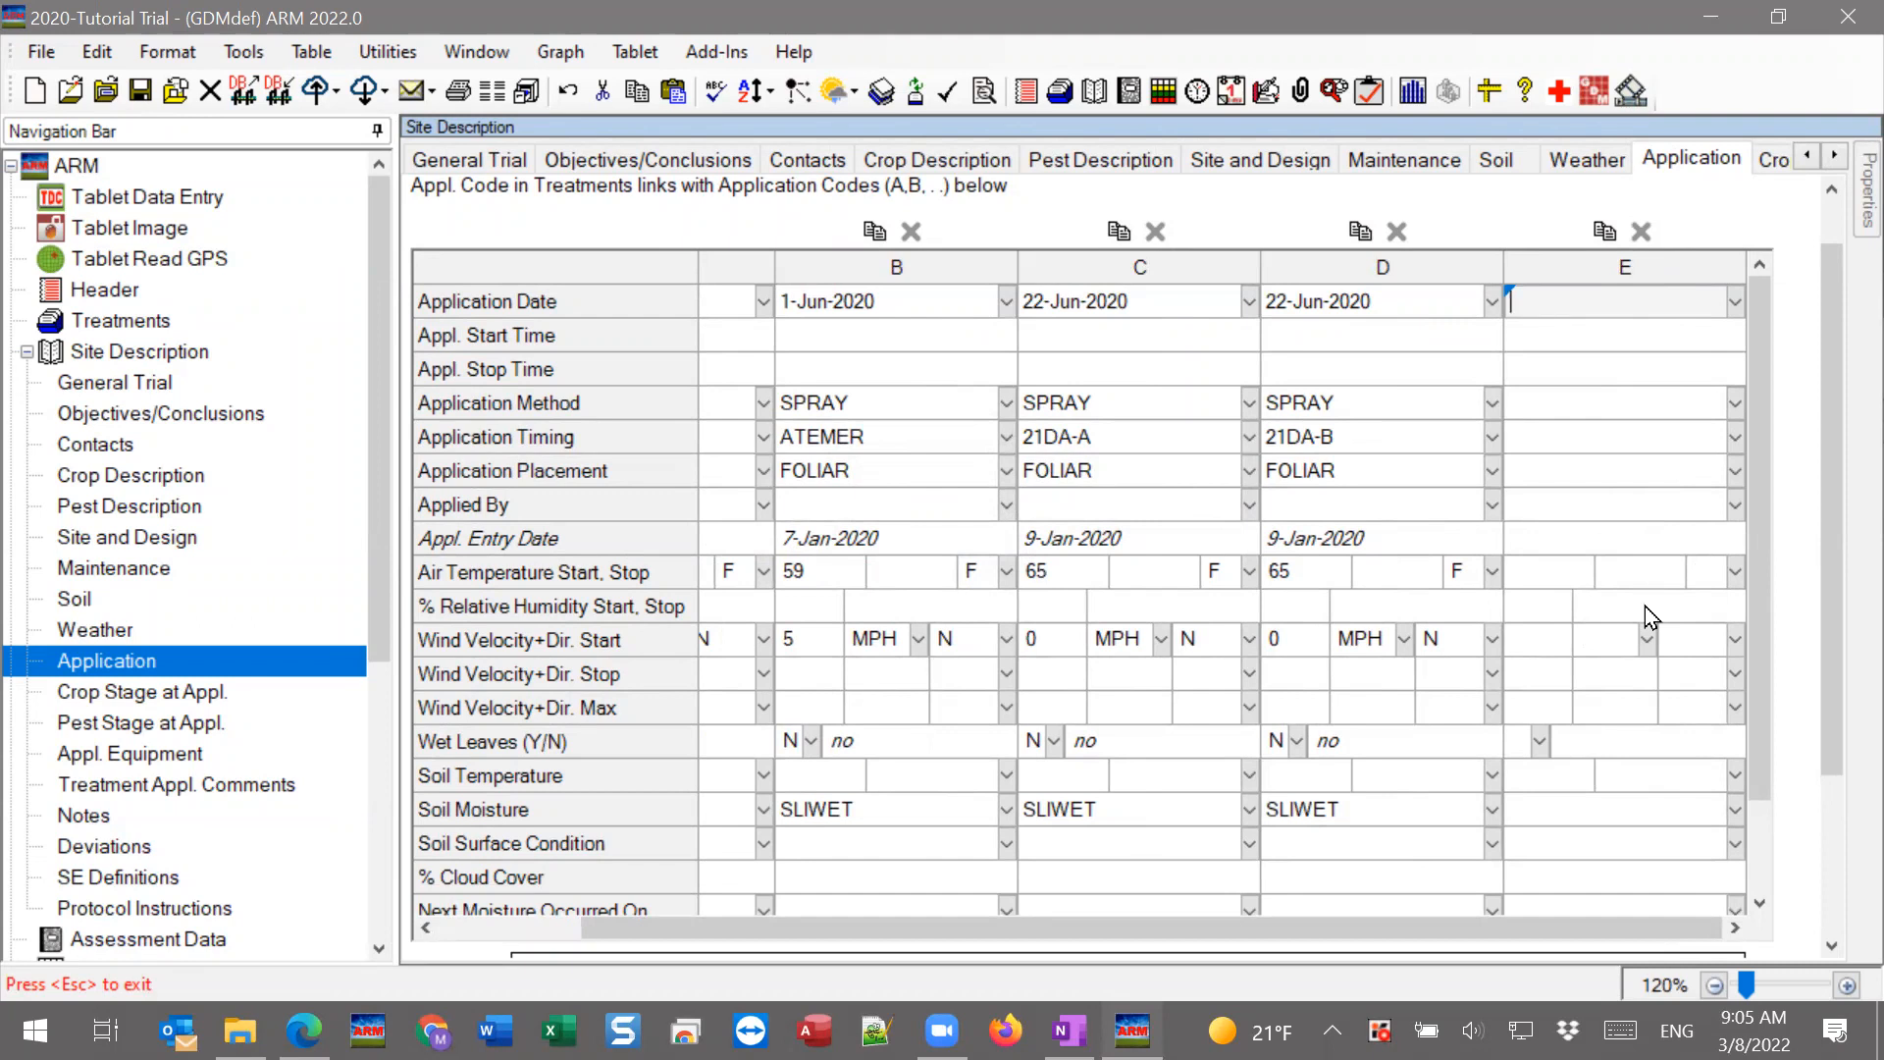
# Delete the empty application column E and select application A's start time field.
pyautogui.moveTo(830, 934); pyautogui.dragTo(628, 934)
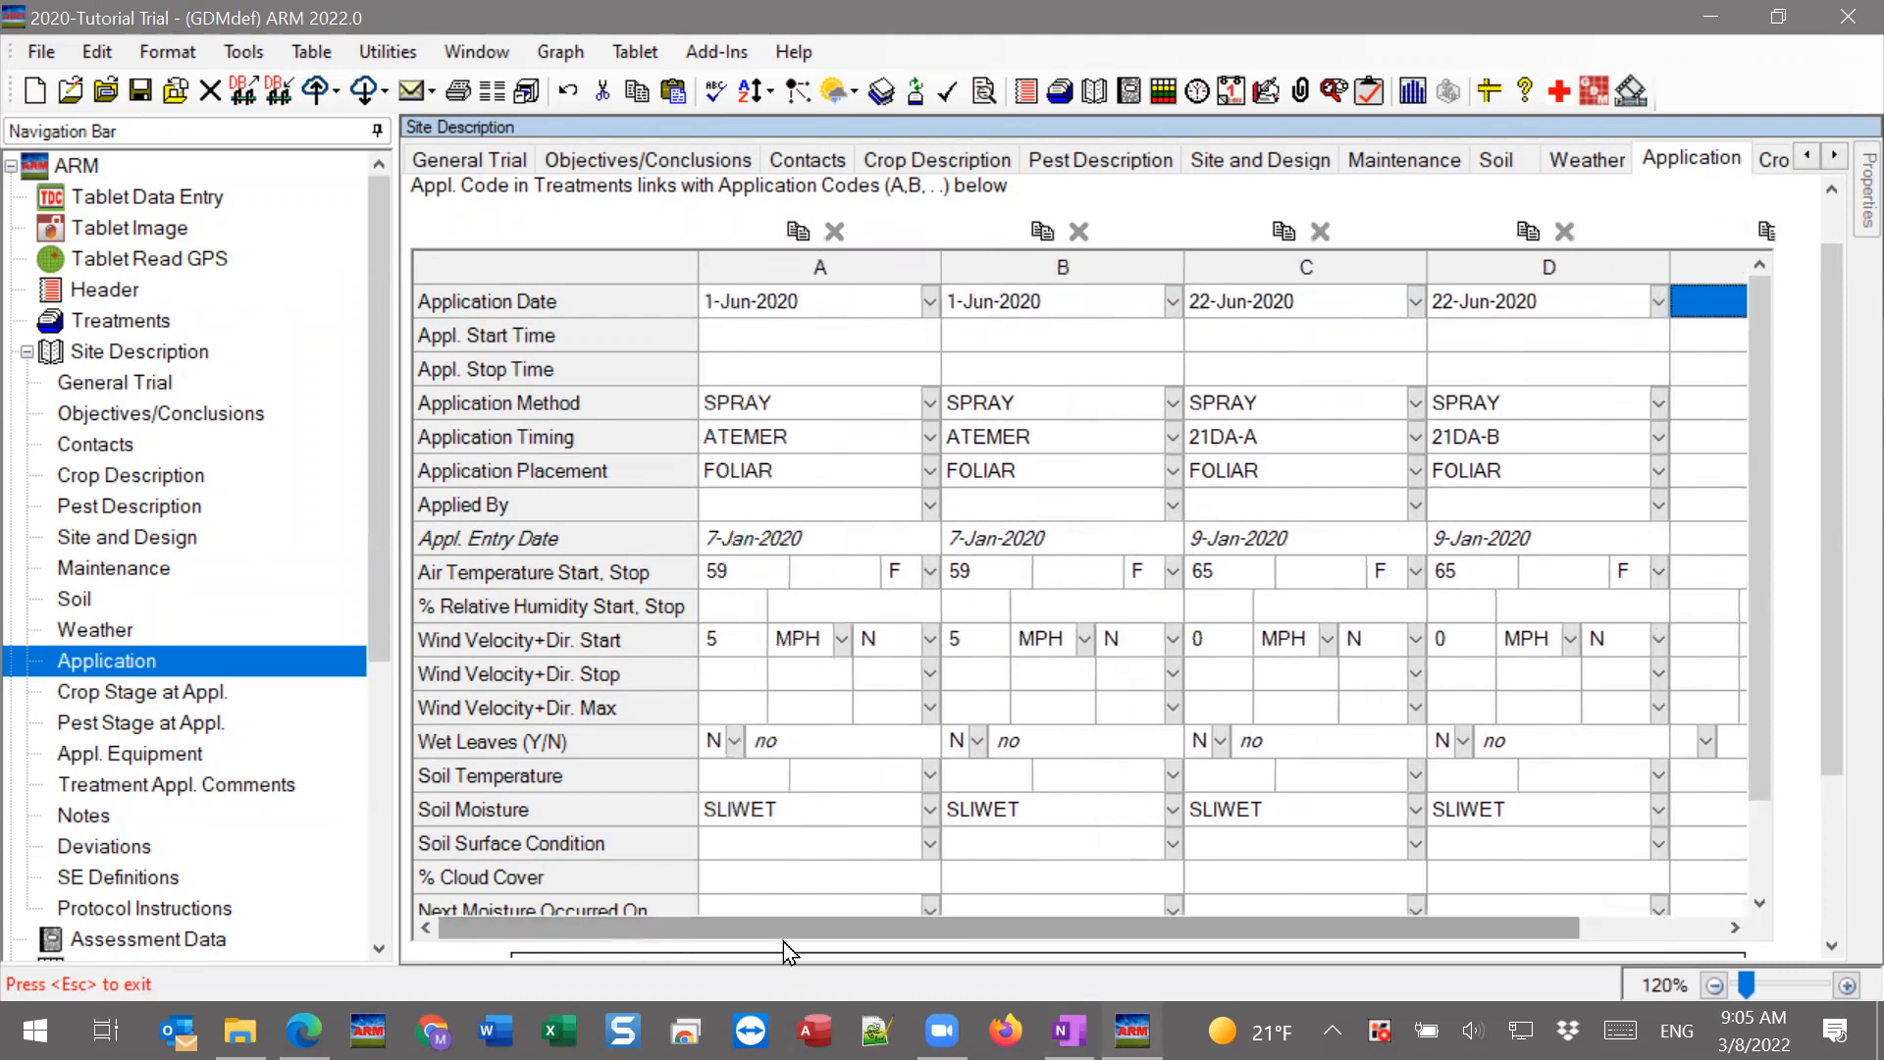
pyautogui.moveTo(1068, 927); pyautogui.dragTo(1210, 929)
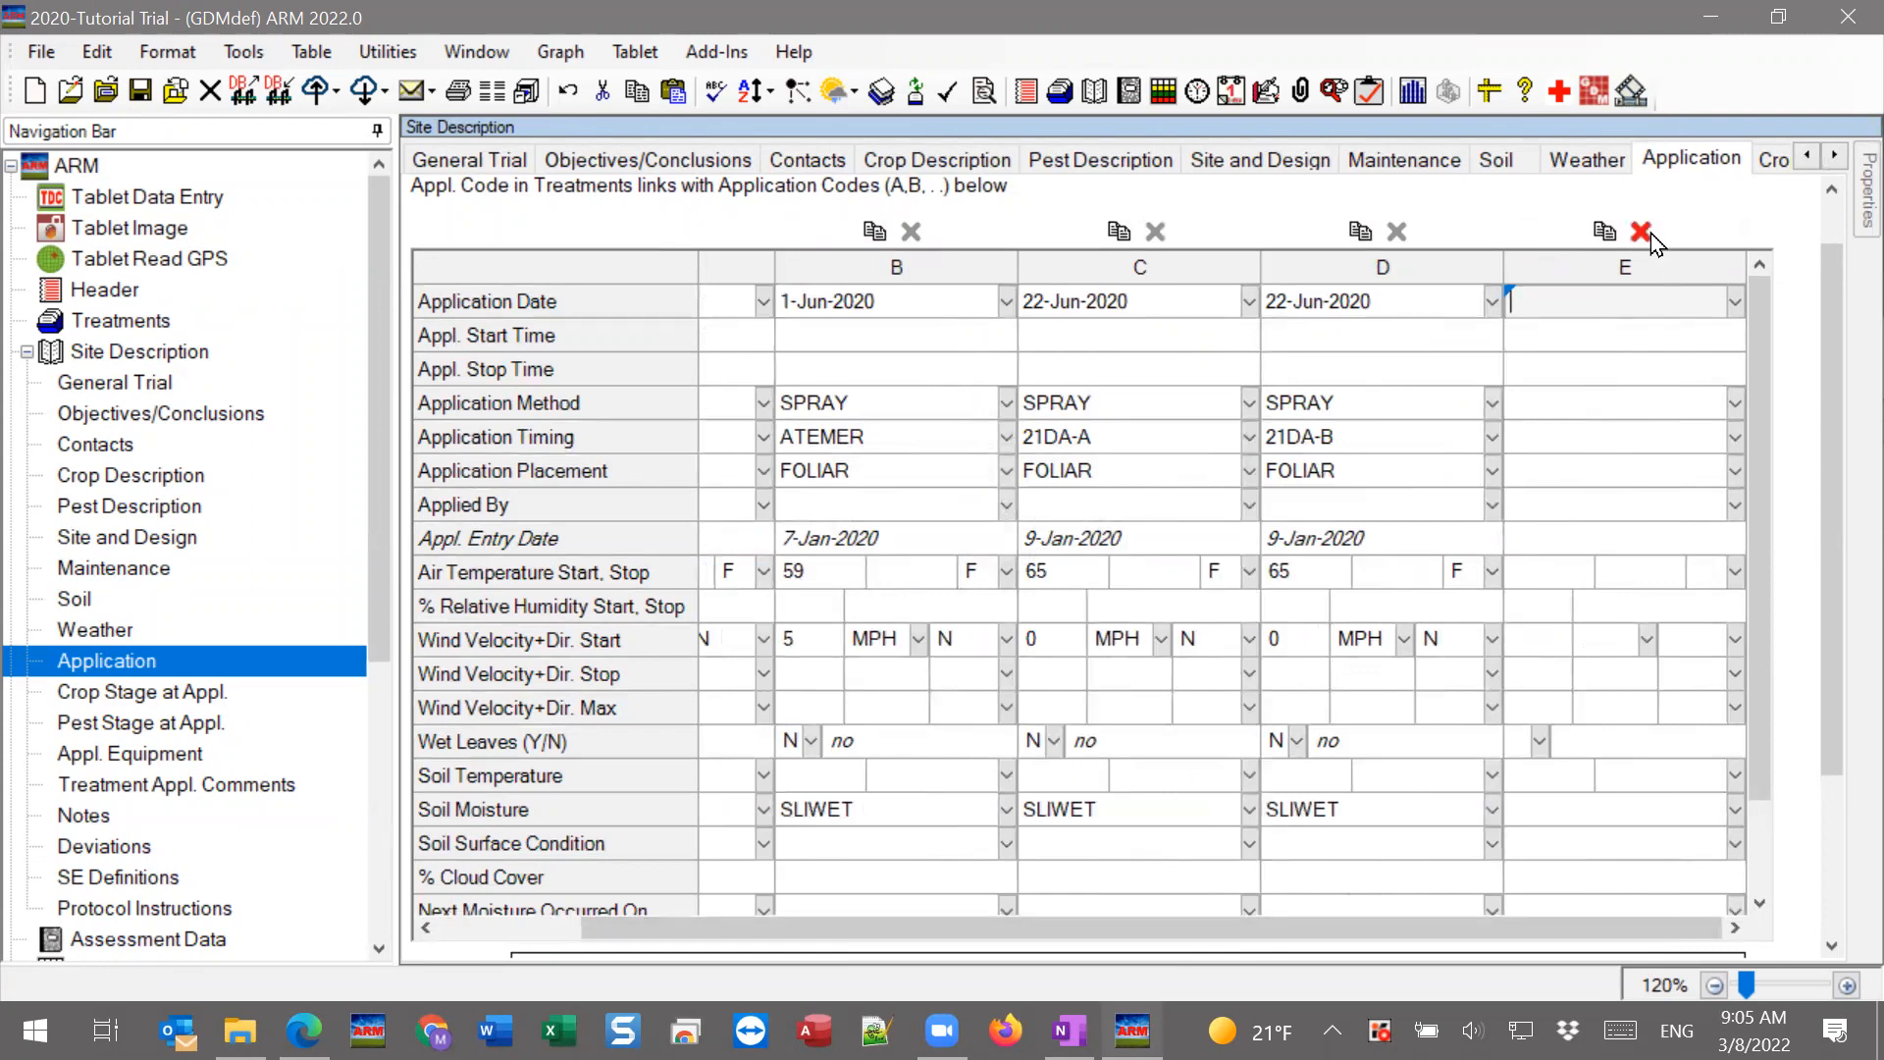
pyautogui.click(1641, 232)
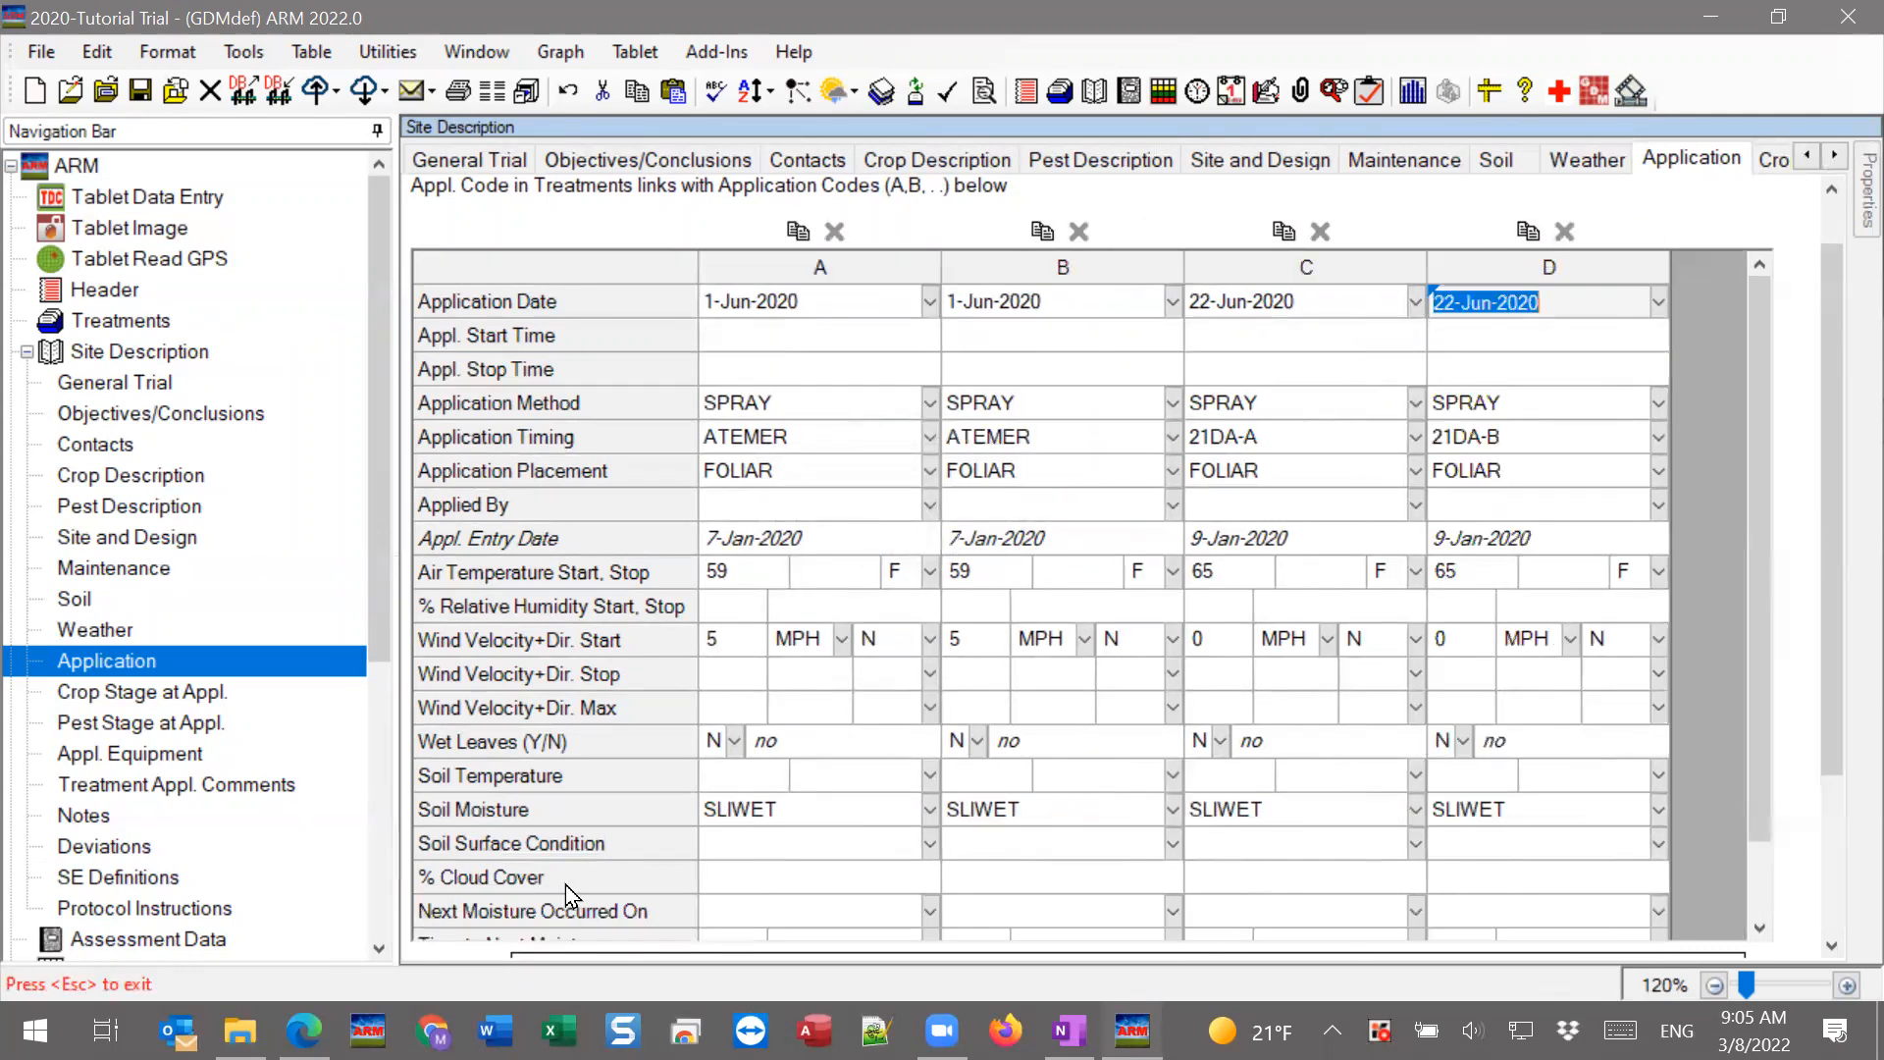
pyautogui.click(781, 339)
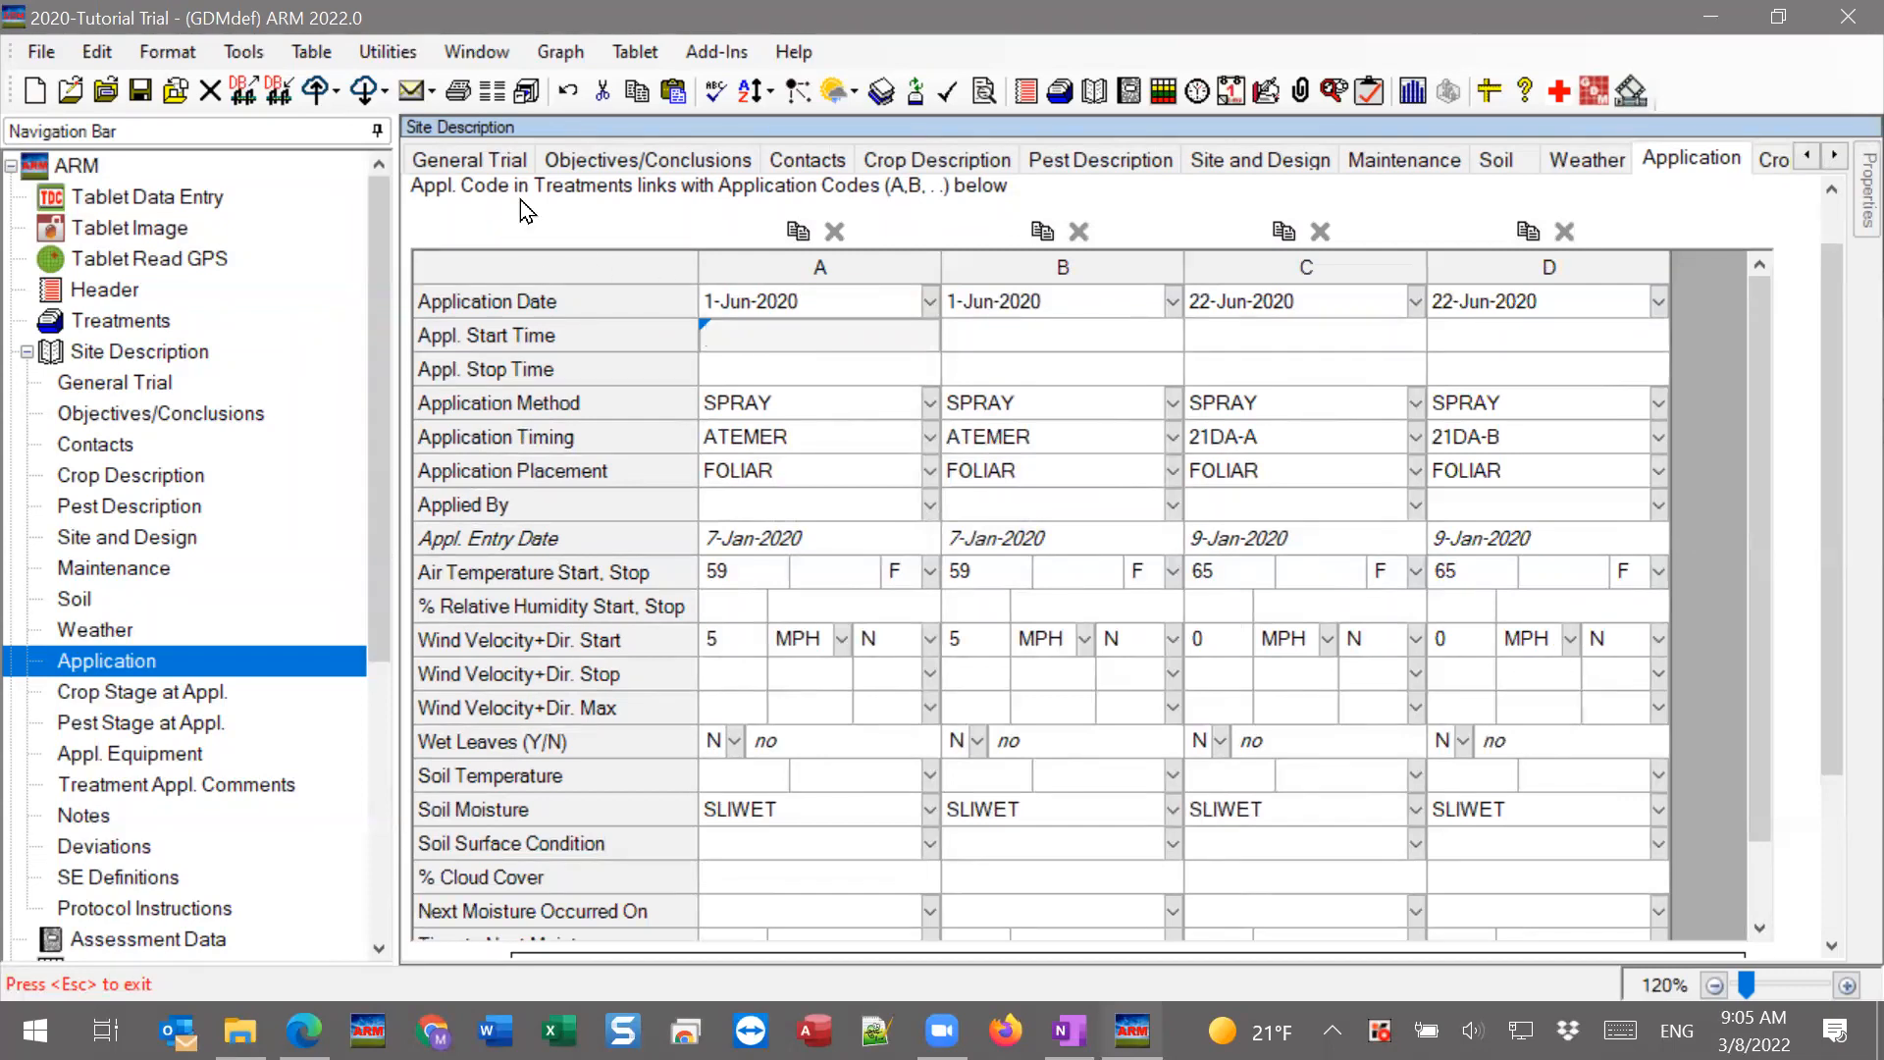
# Open the Treatments editor and widen the Appl Code and Appl Timing columns so their headings fit.
pyautogui.click(103, 324)
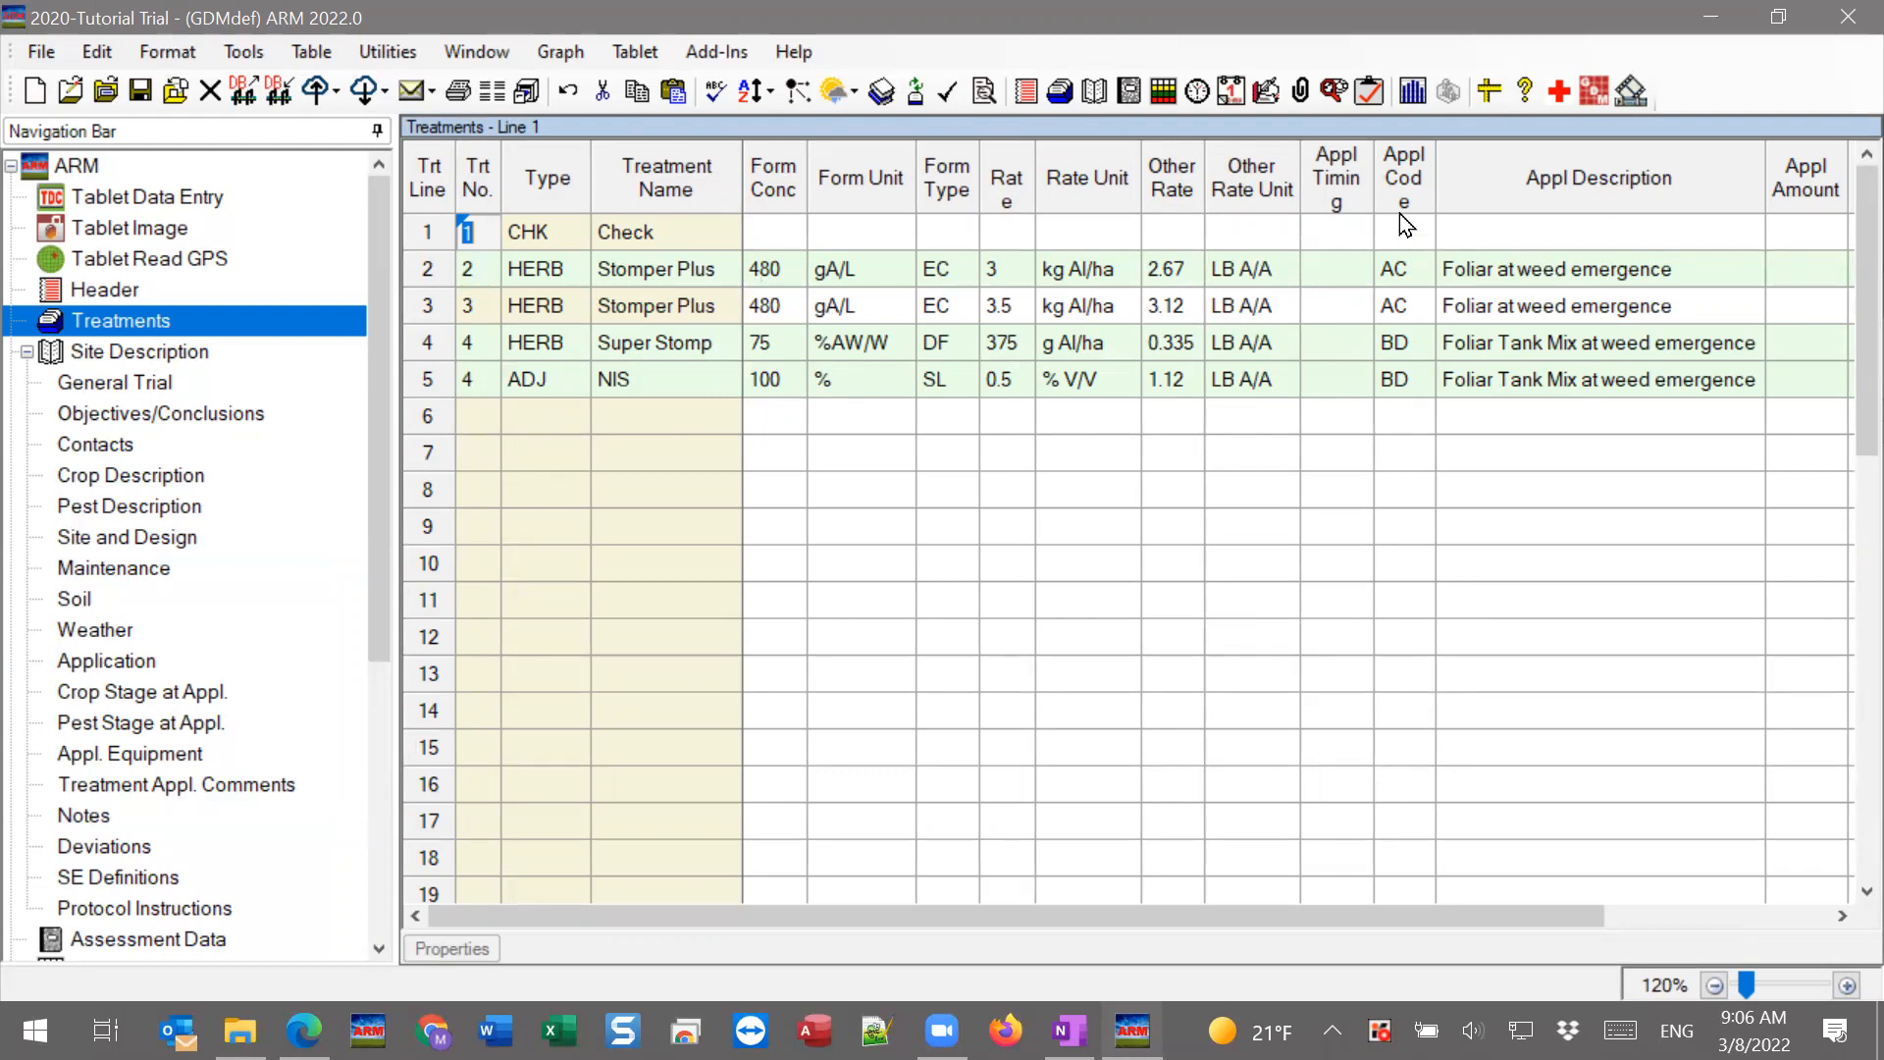
pyautogui.click(1406, 187)
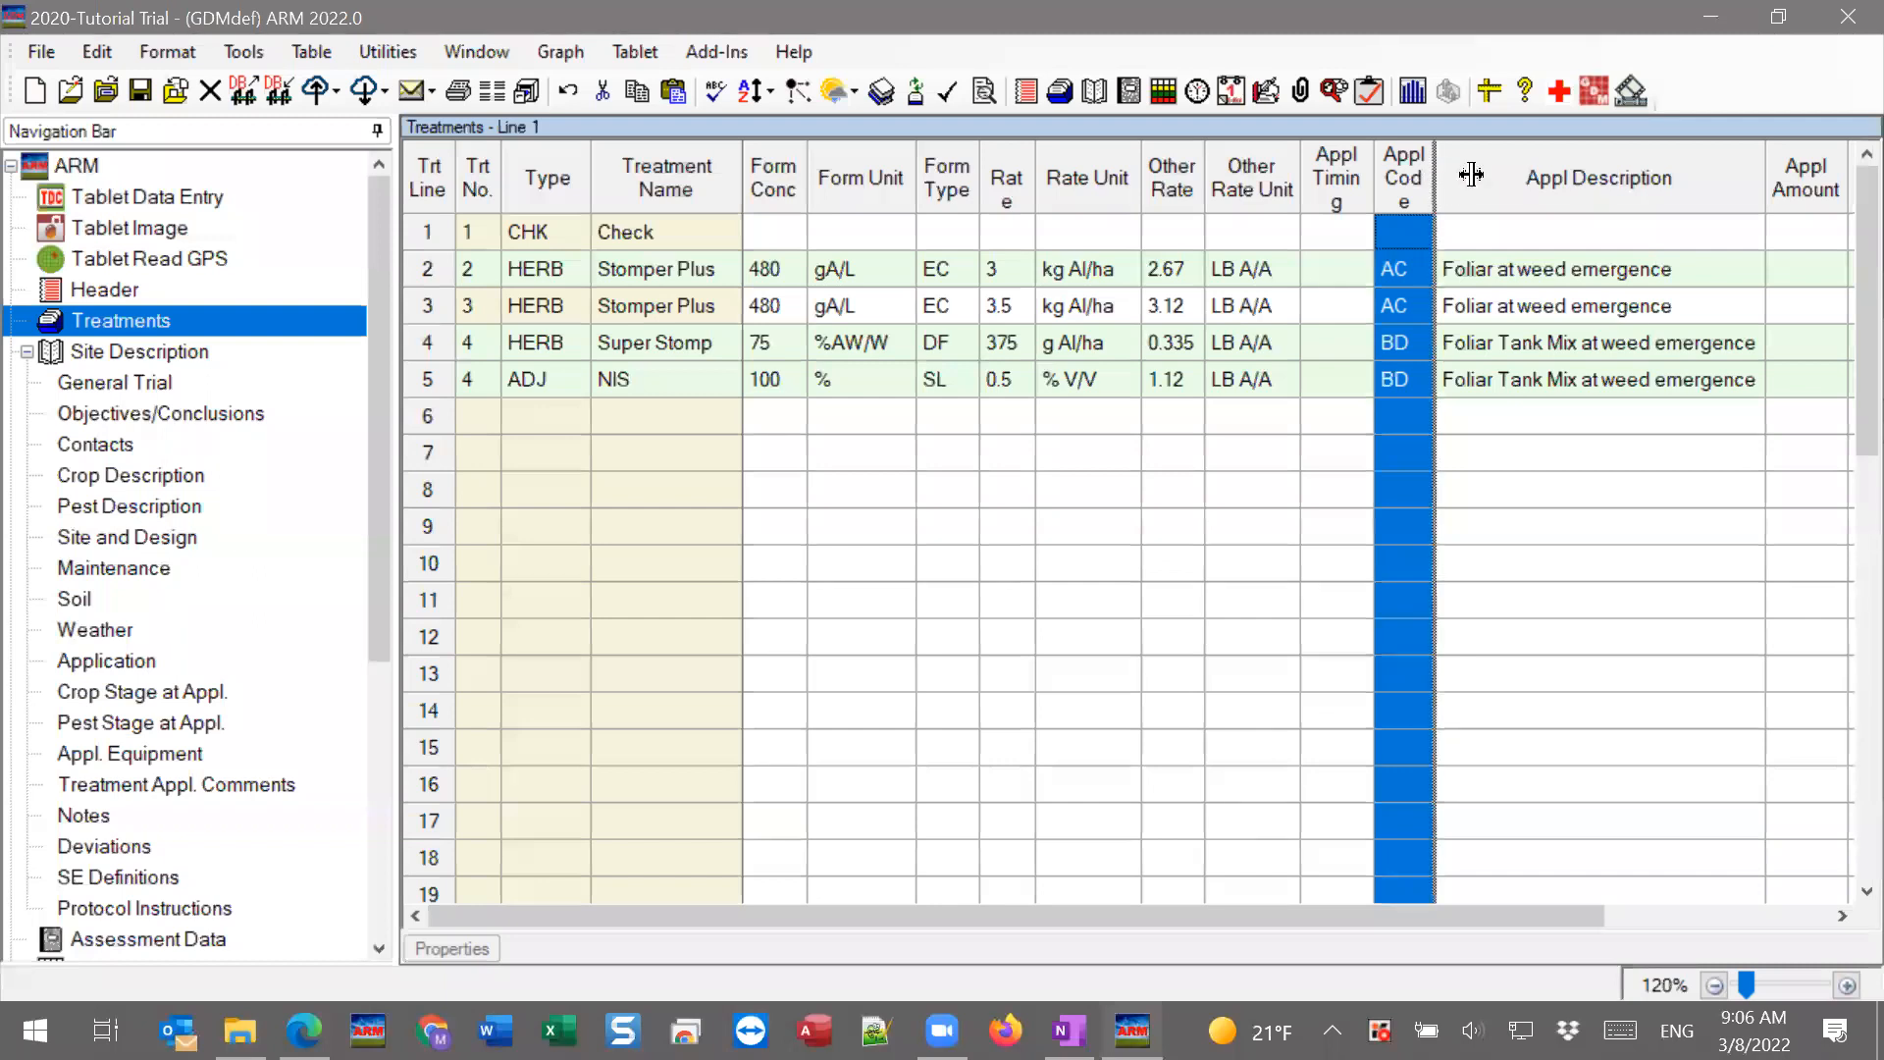
pyautogui.moveTo(1434, 177); pyautogui.dragTo(1474, 180)
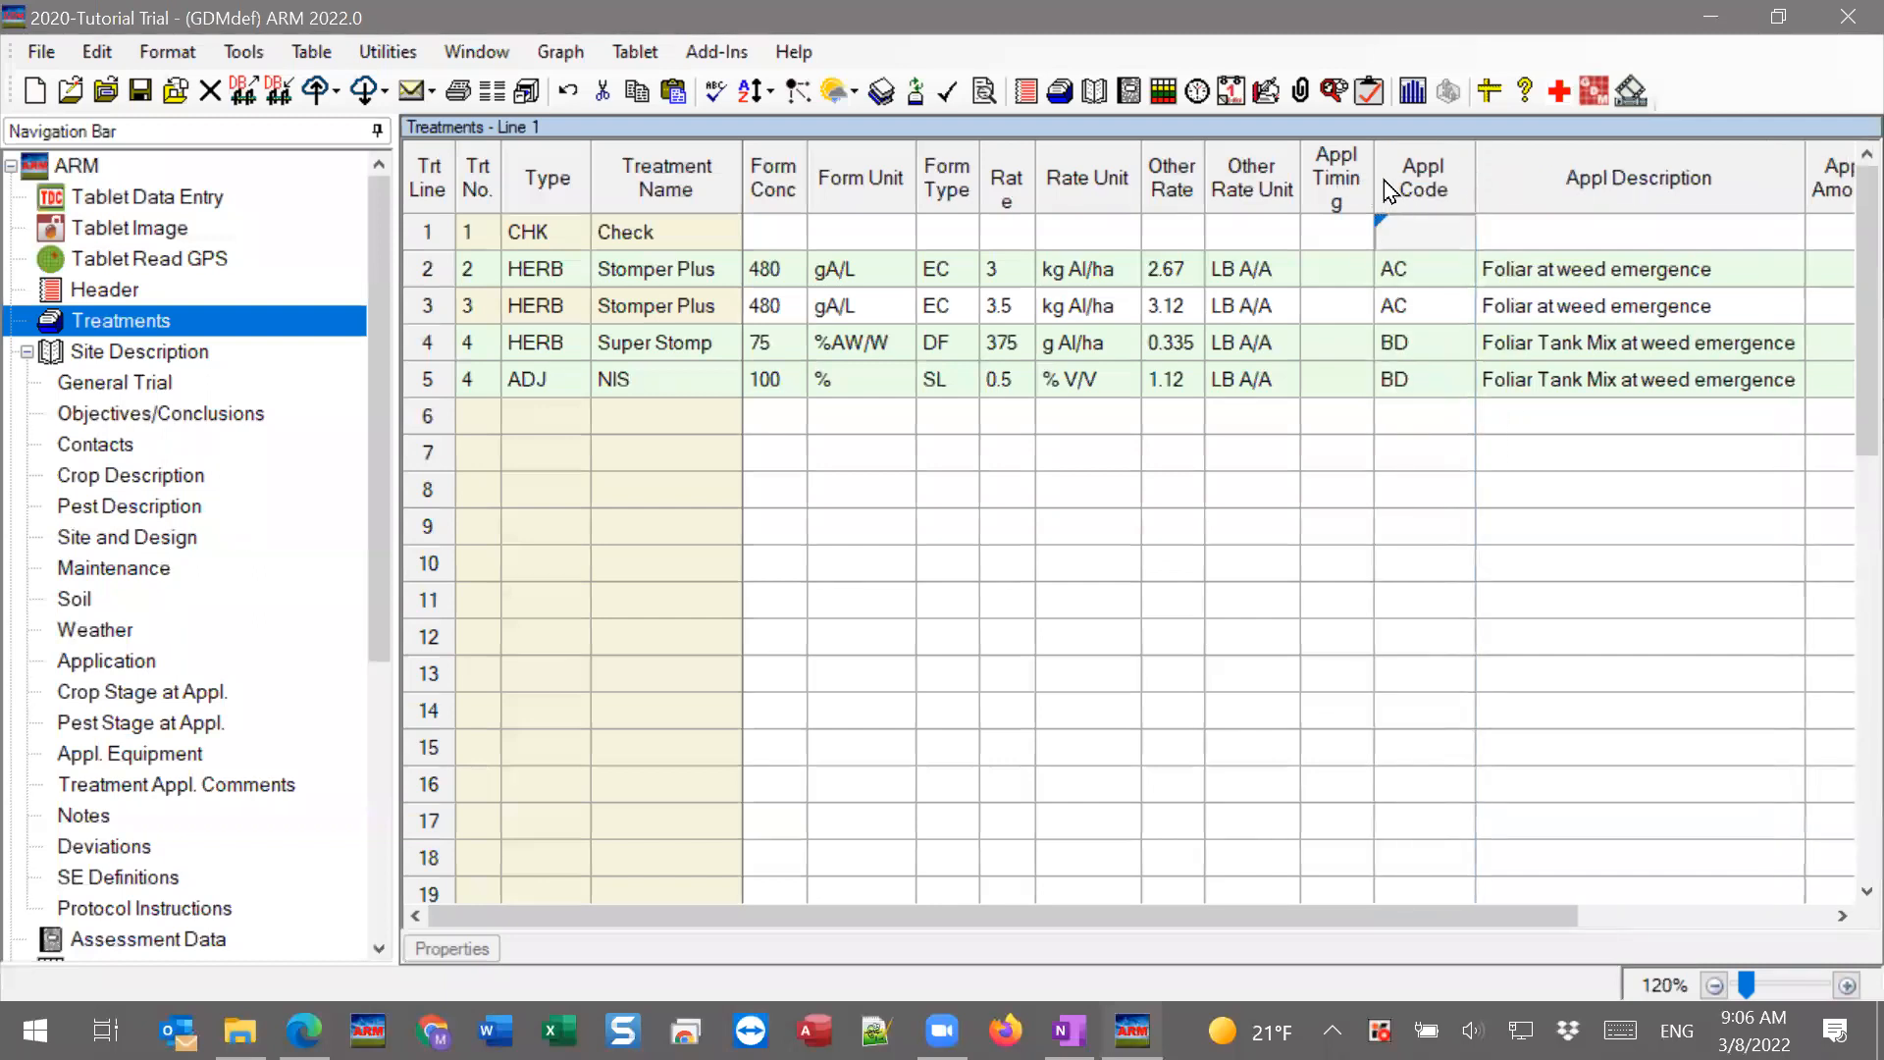
pyautogui.moveTo(1374, 179); pyautogui.dragTo(1411, 166)
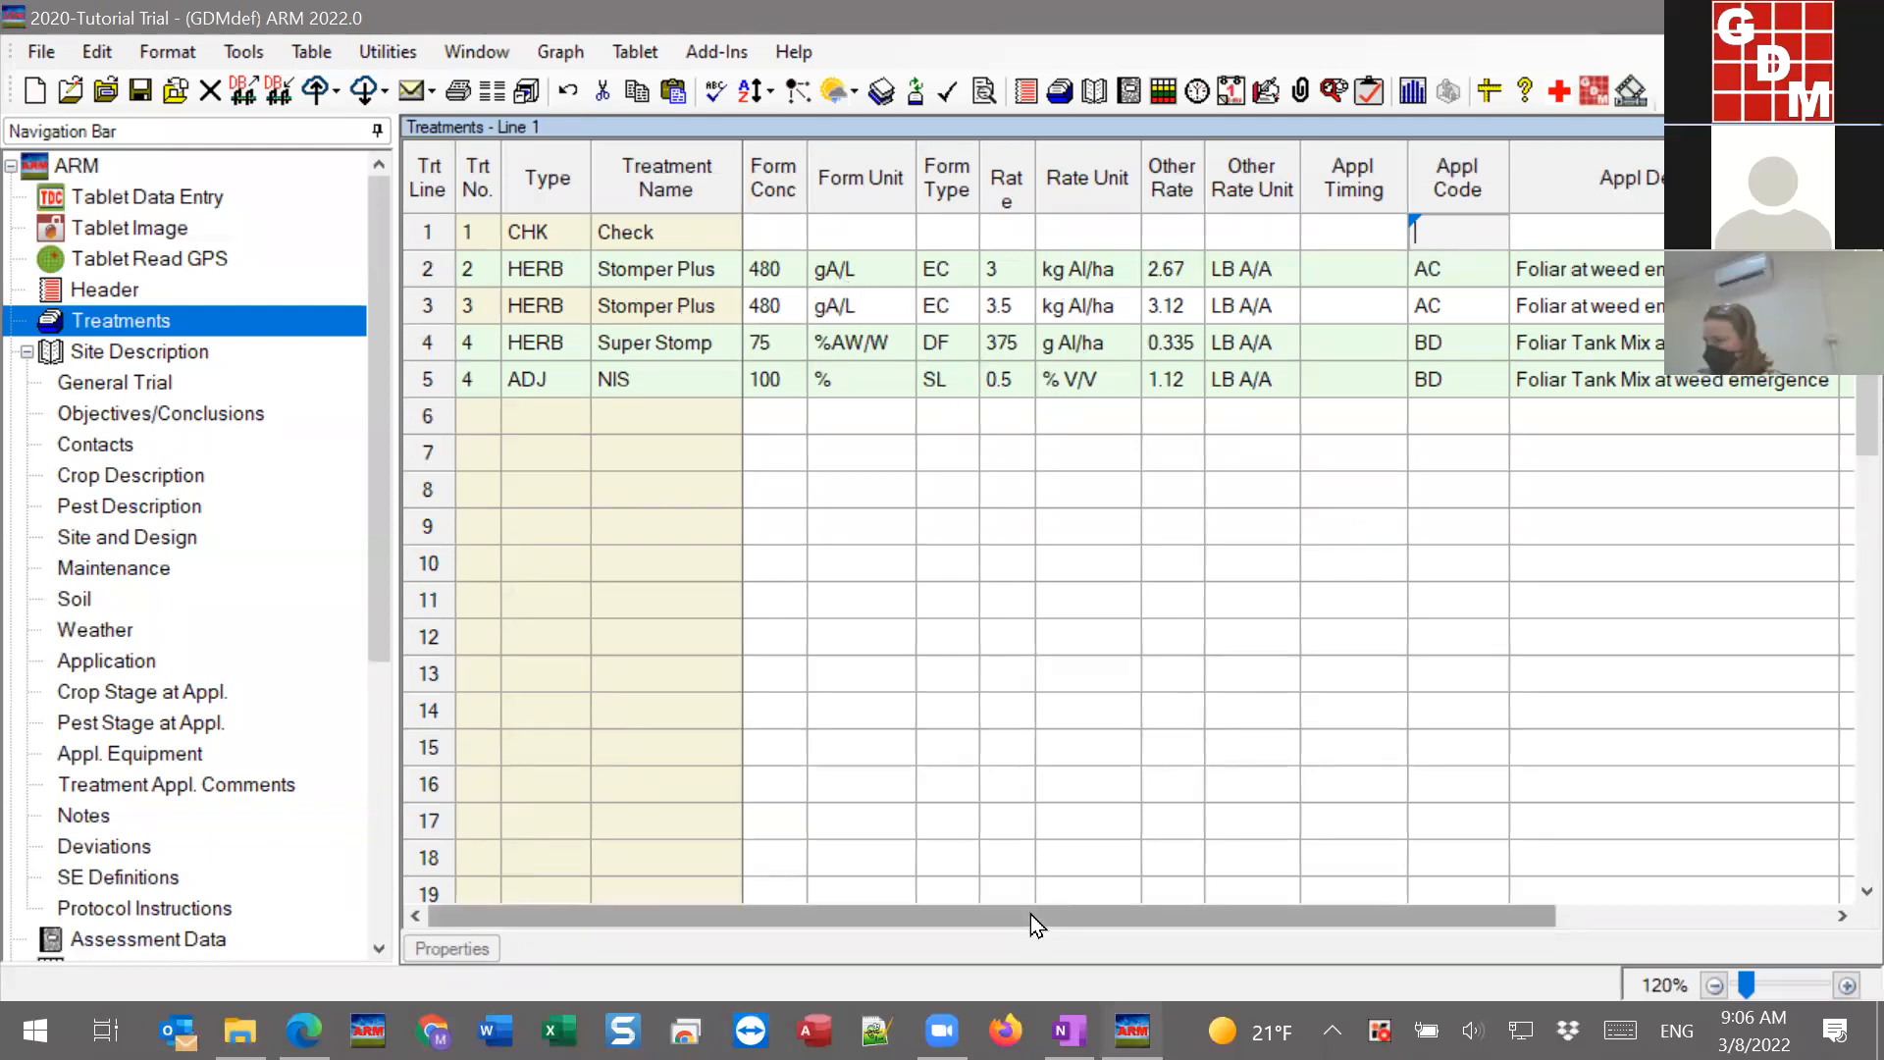
# Examine the application code and application description of treatment line 2.
pyautogui.moveTo(968, 910); pyautogui.dragTo(1258, 904)
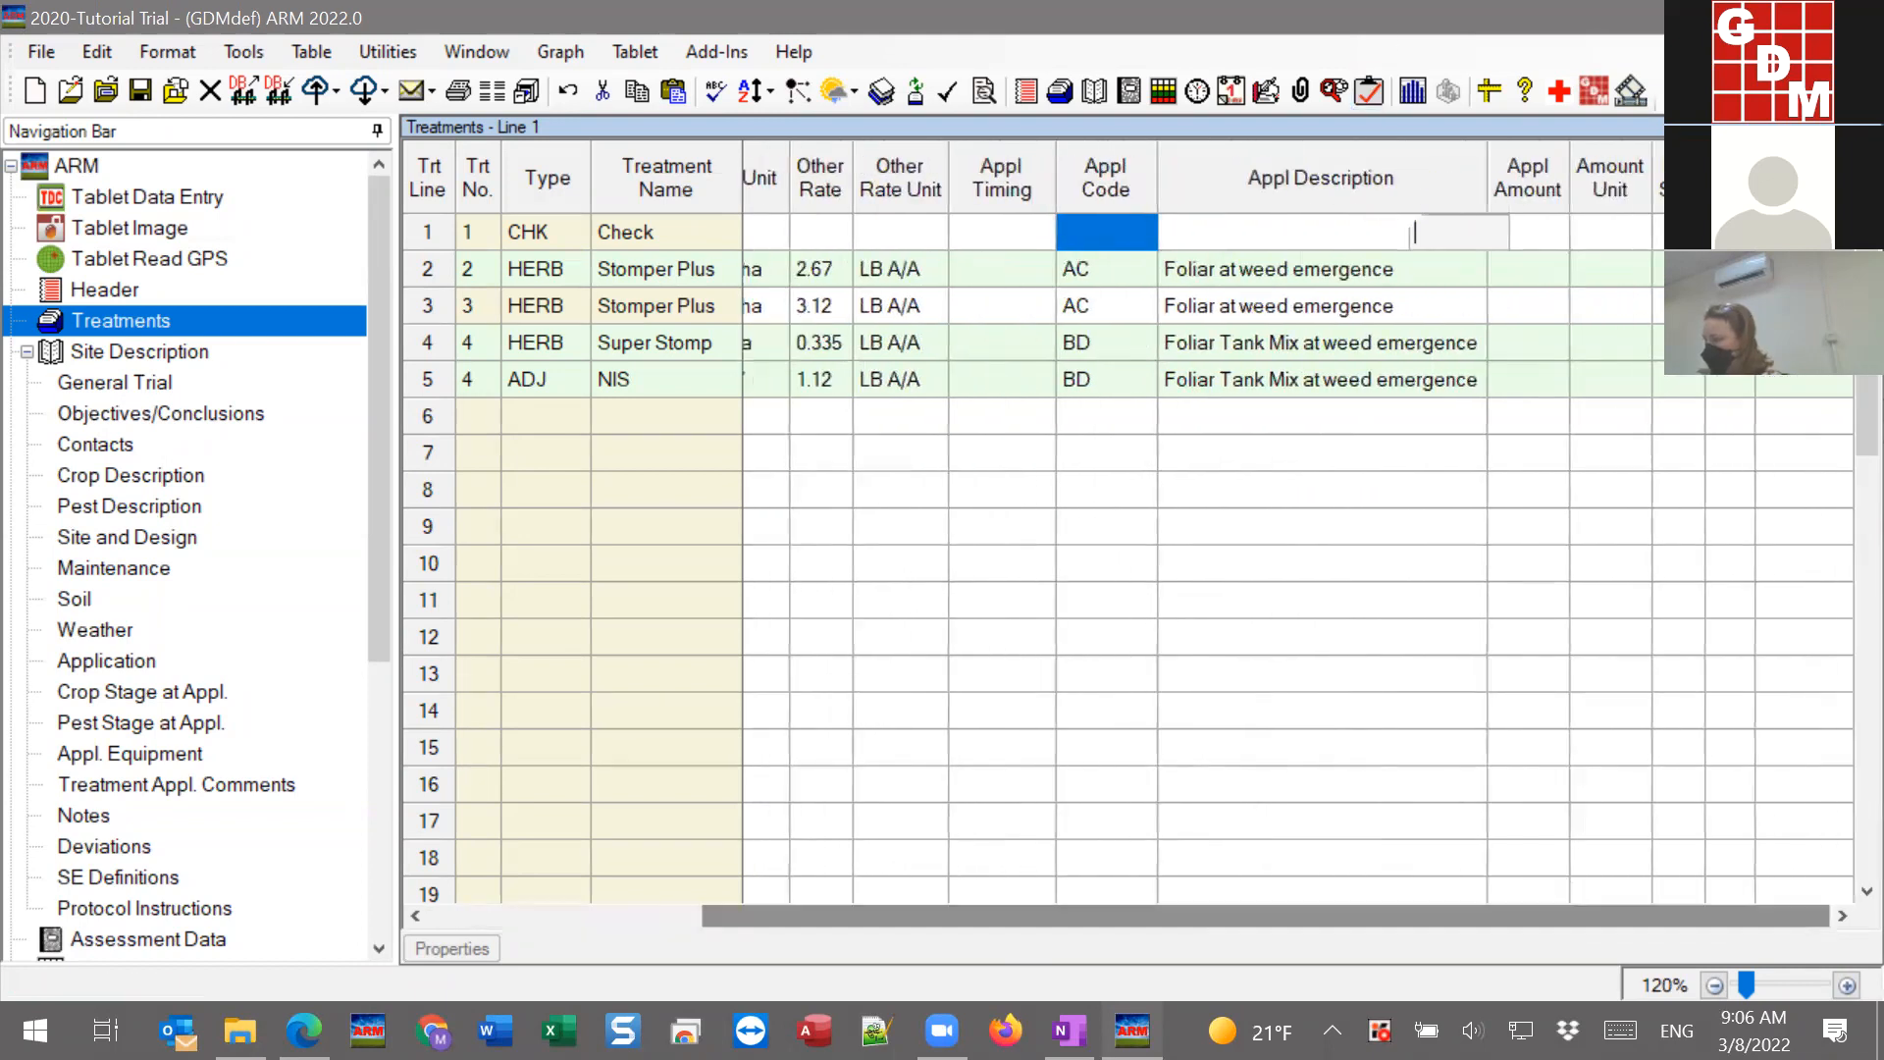
pyautogui.click(1112, 271)
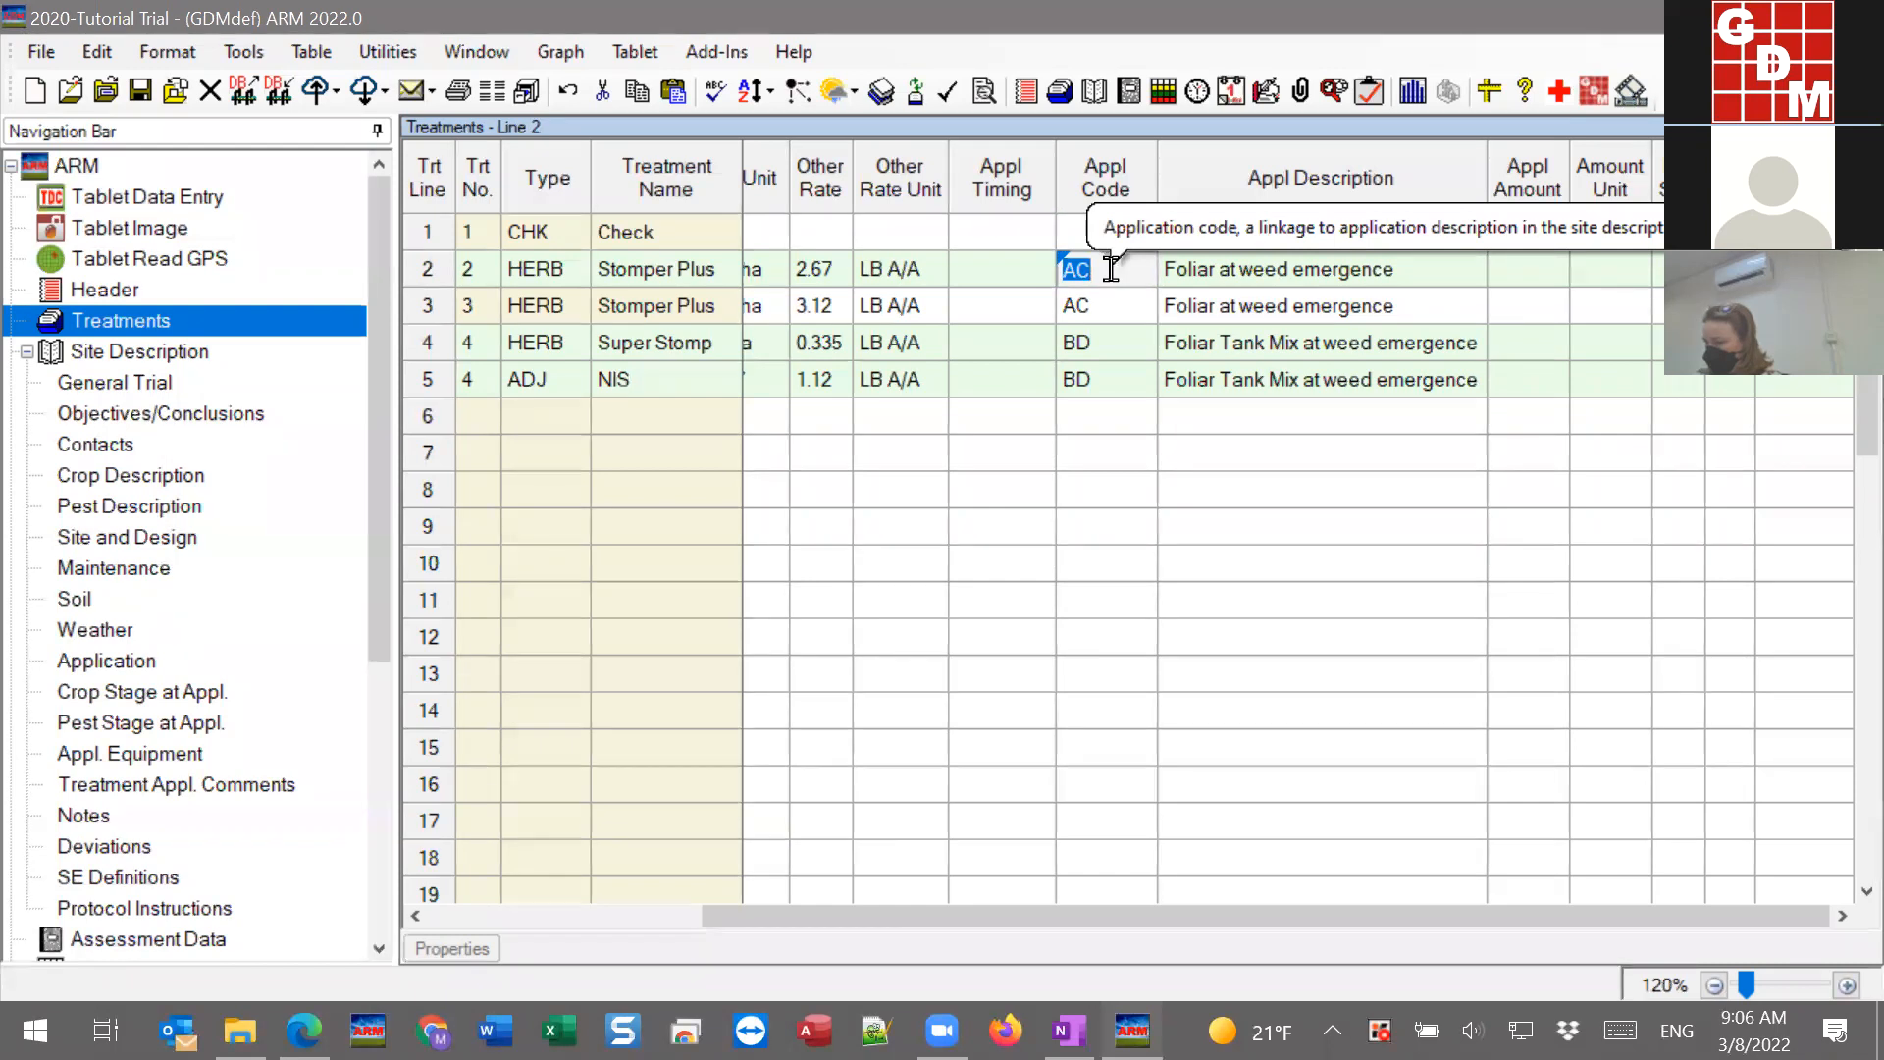
pyautogui.click(1112, 269)
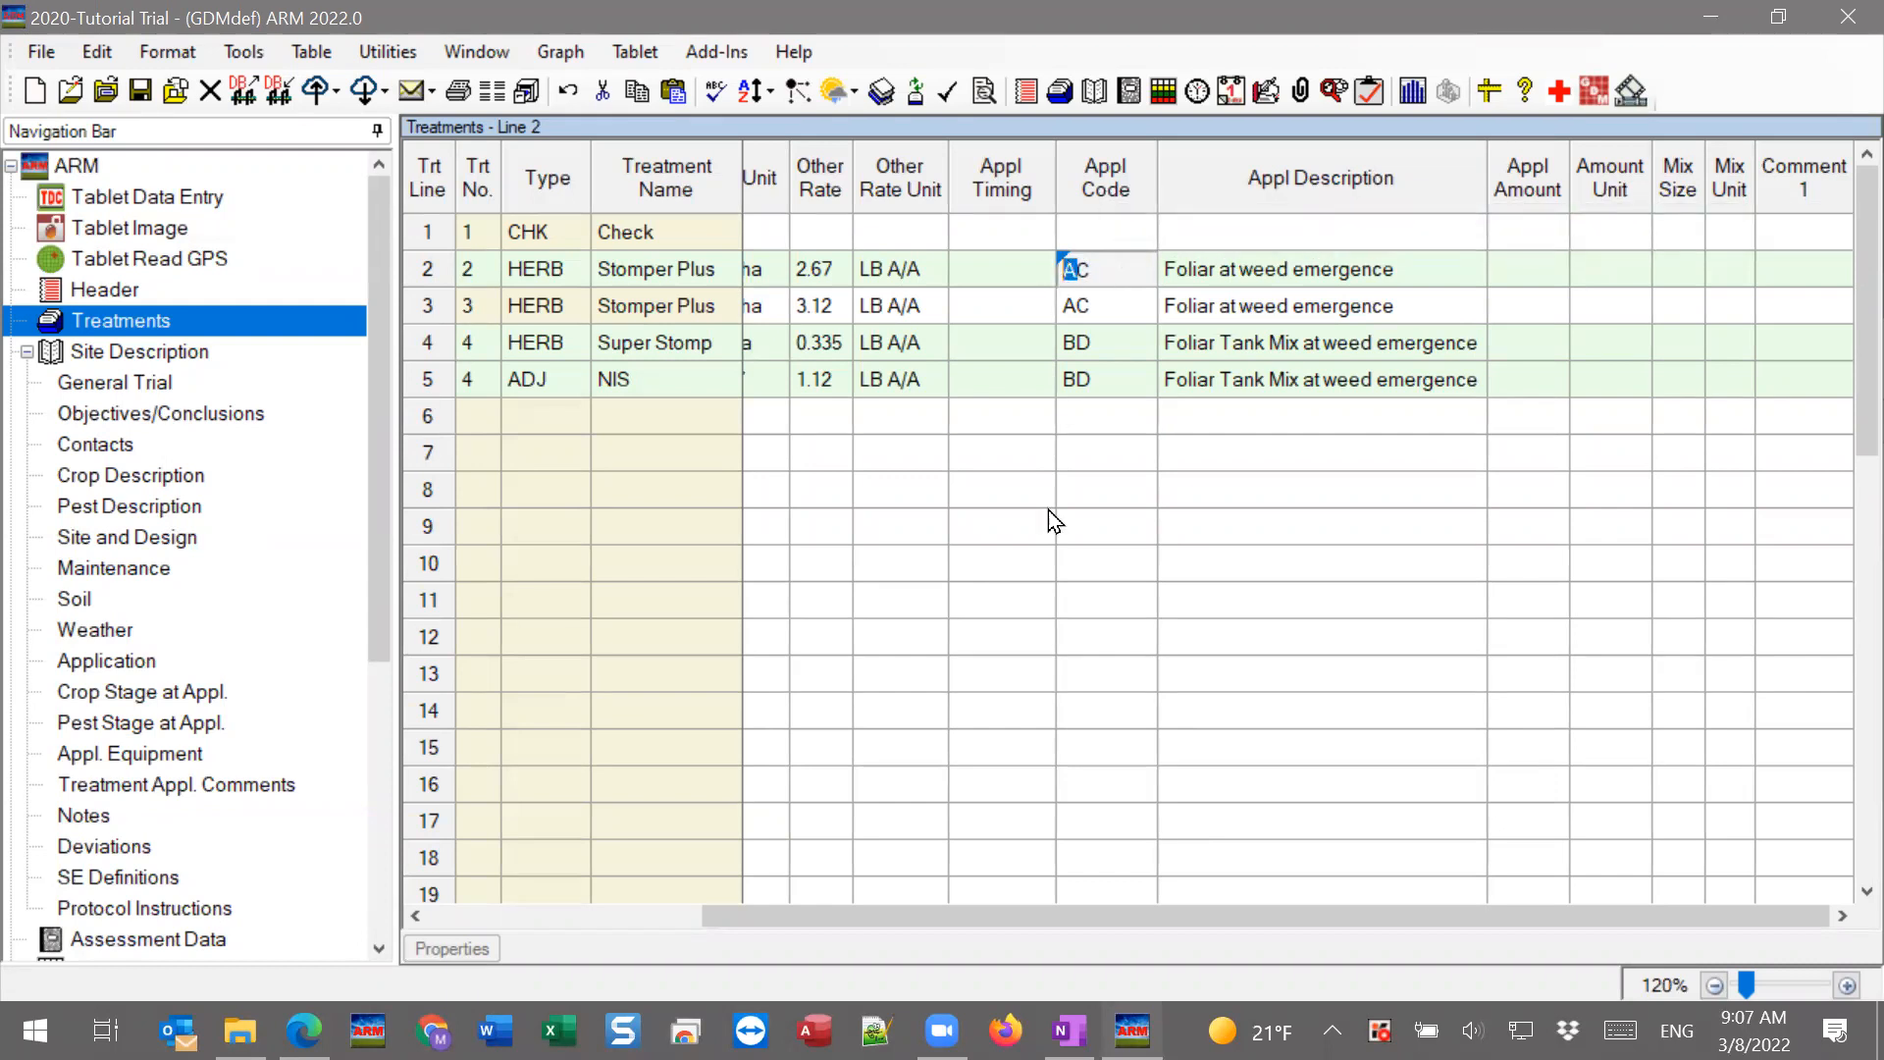
pyautogui.moveTo(1109, 271); pyautogui.dragTo(1080, 275)
pyautogui.click(1297, 275)
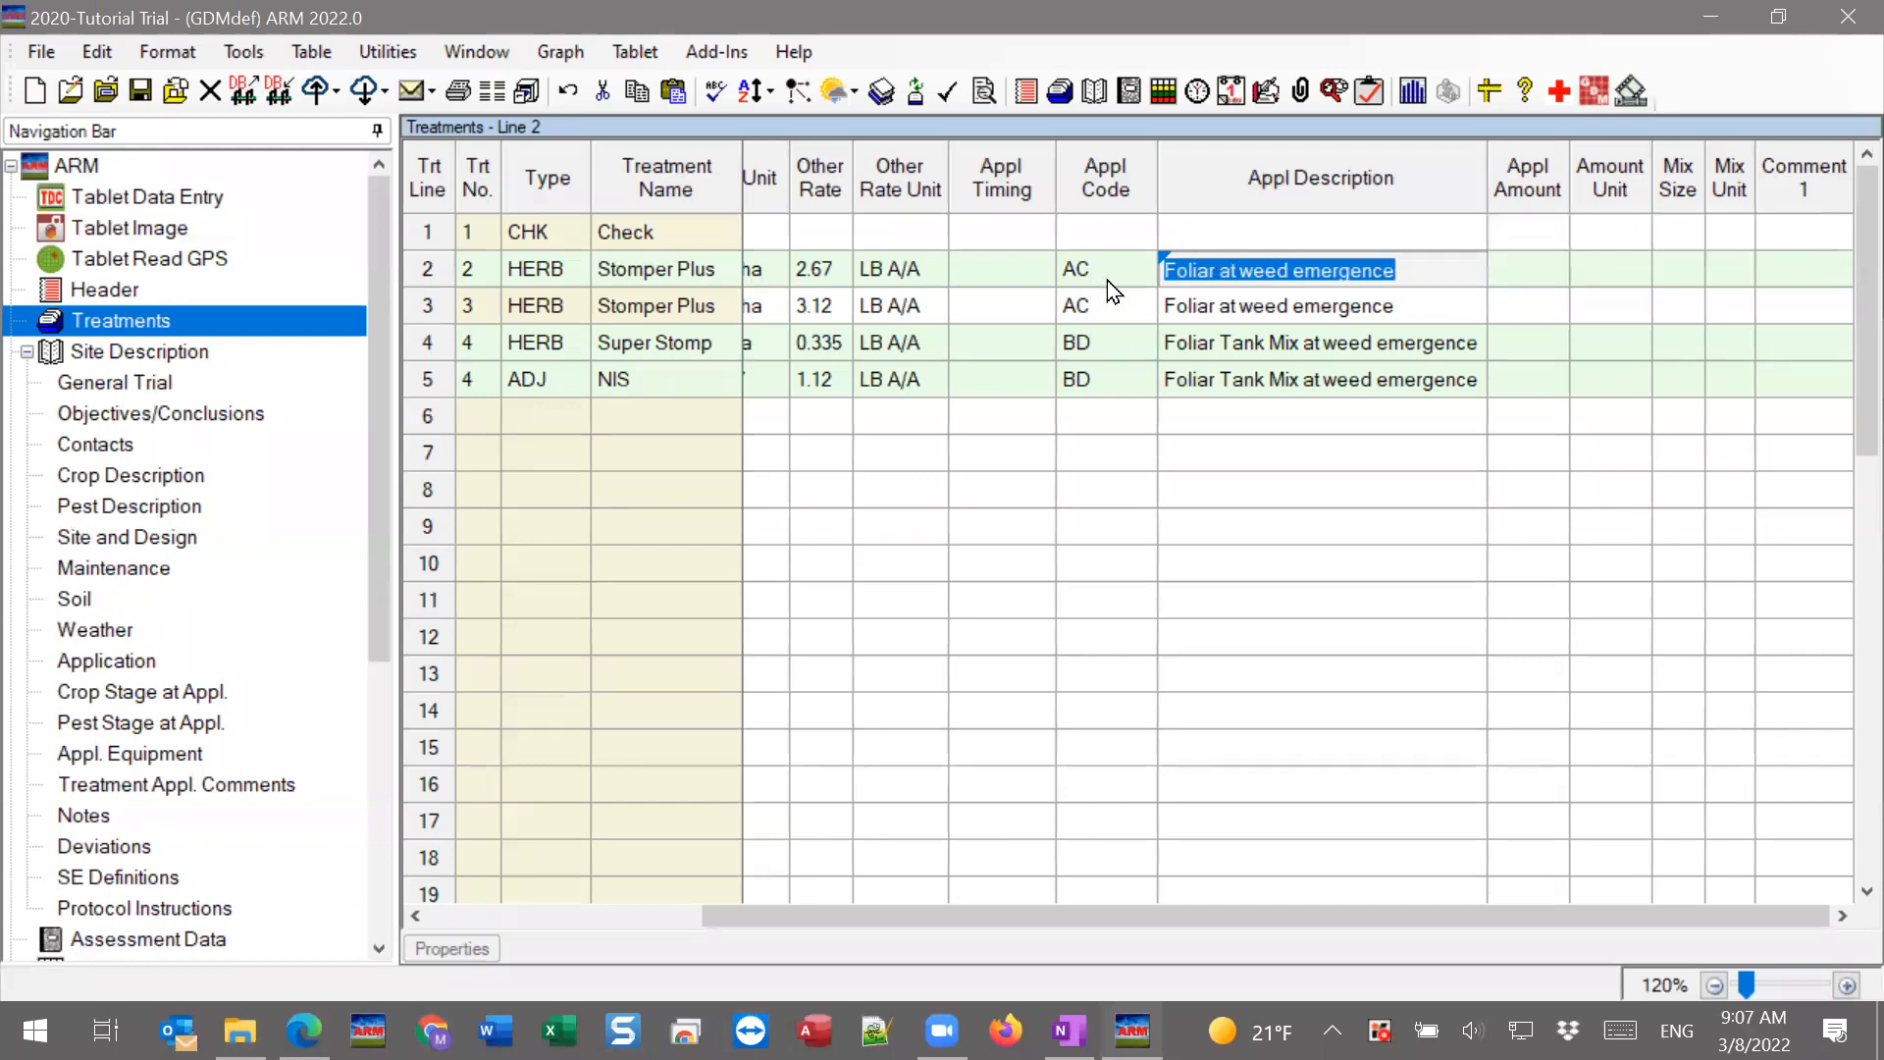
# Open the site's Application Description and review the application dates and the method, timing and placement rows.
pyautogui.click(93, 667)
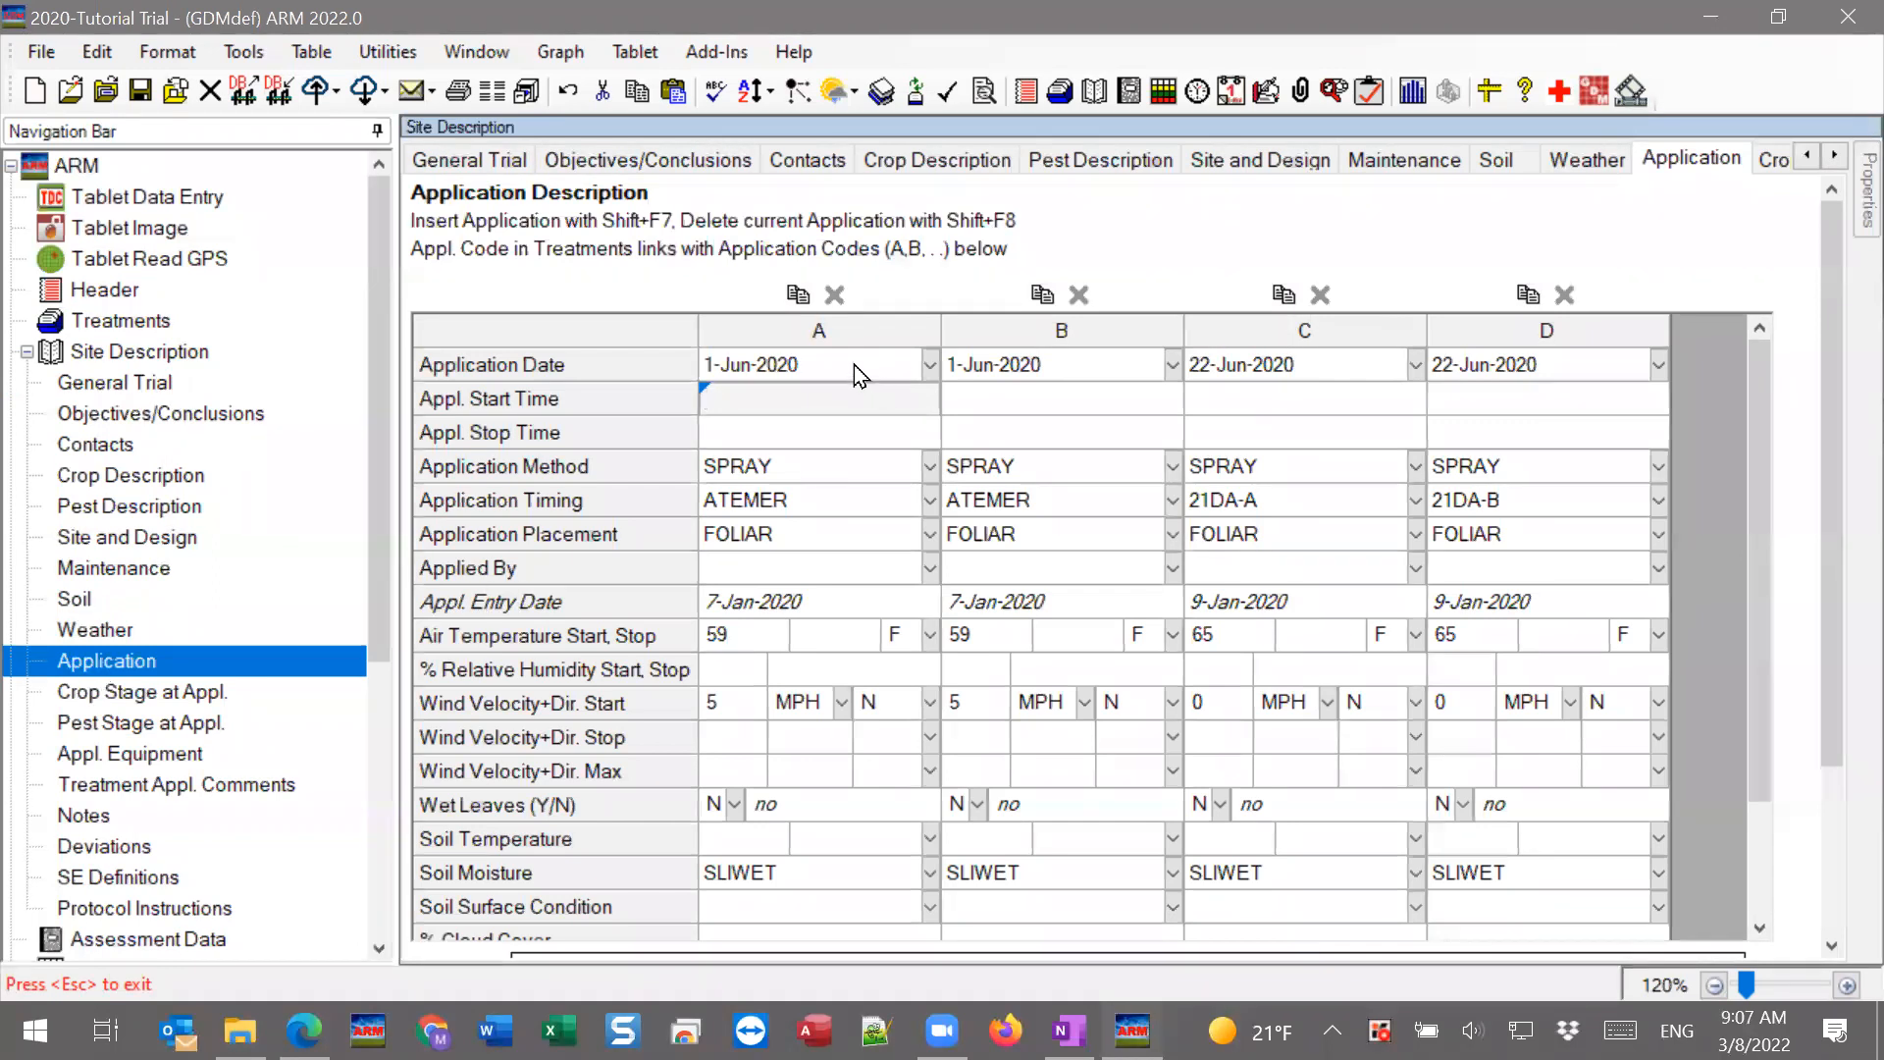
pyautogui.click(828, 364)
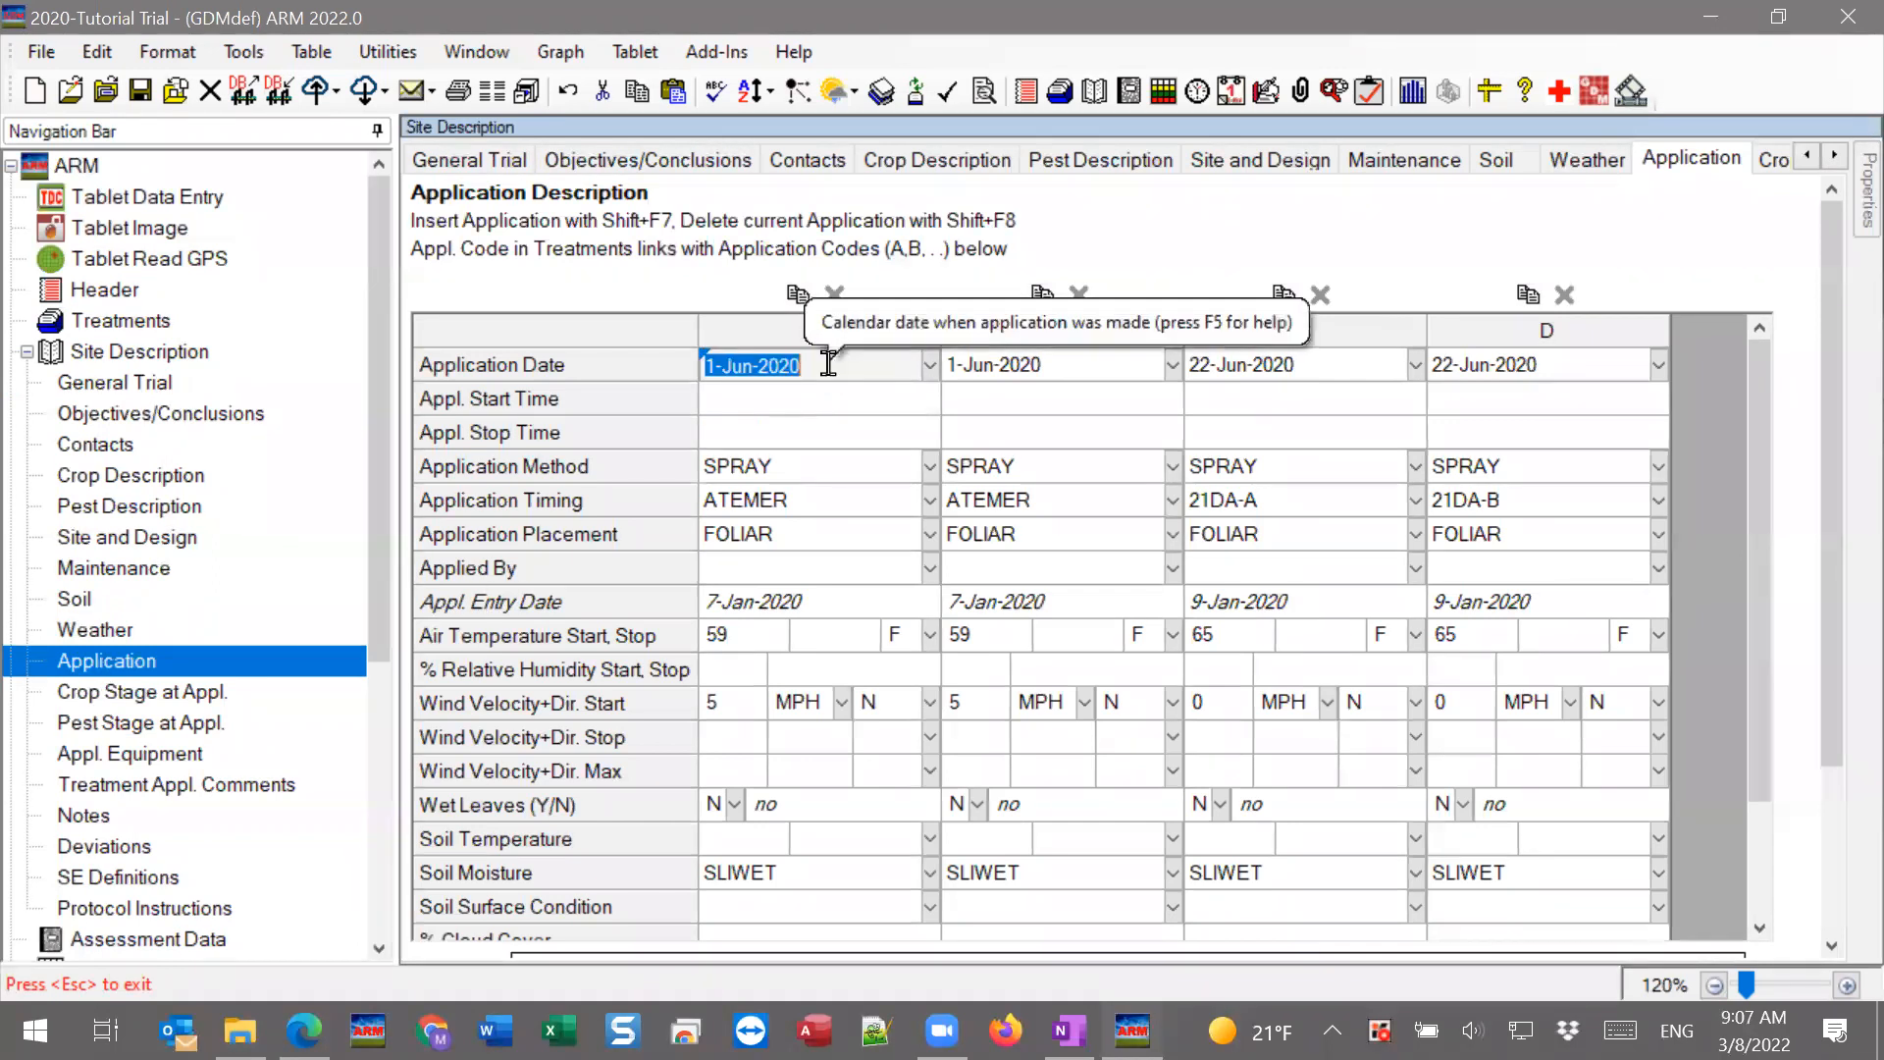
pyautogui.click(1289, 382)
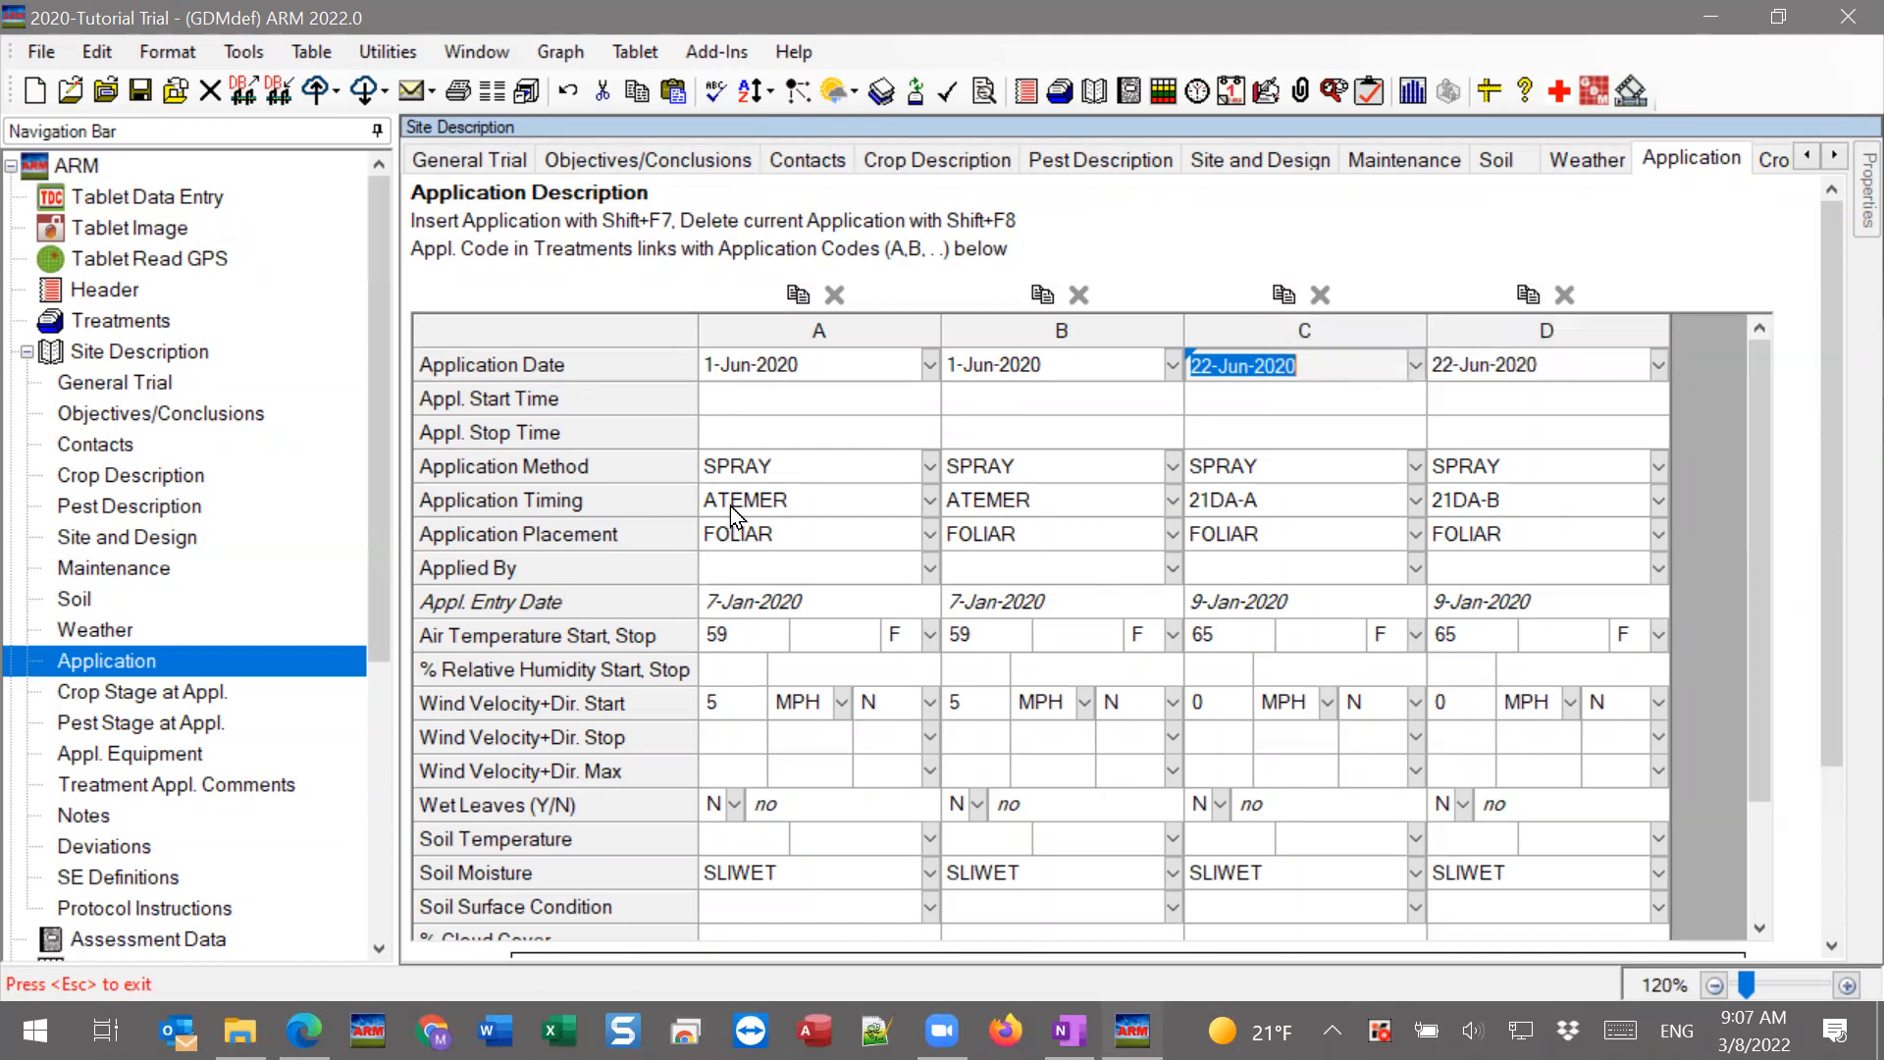
pyautogui.click(810, 501)
pyautogui.click(811, 501)
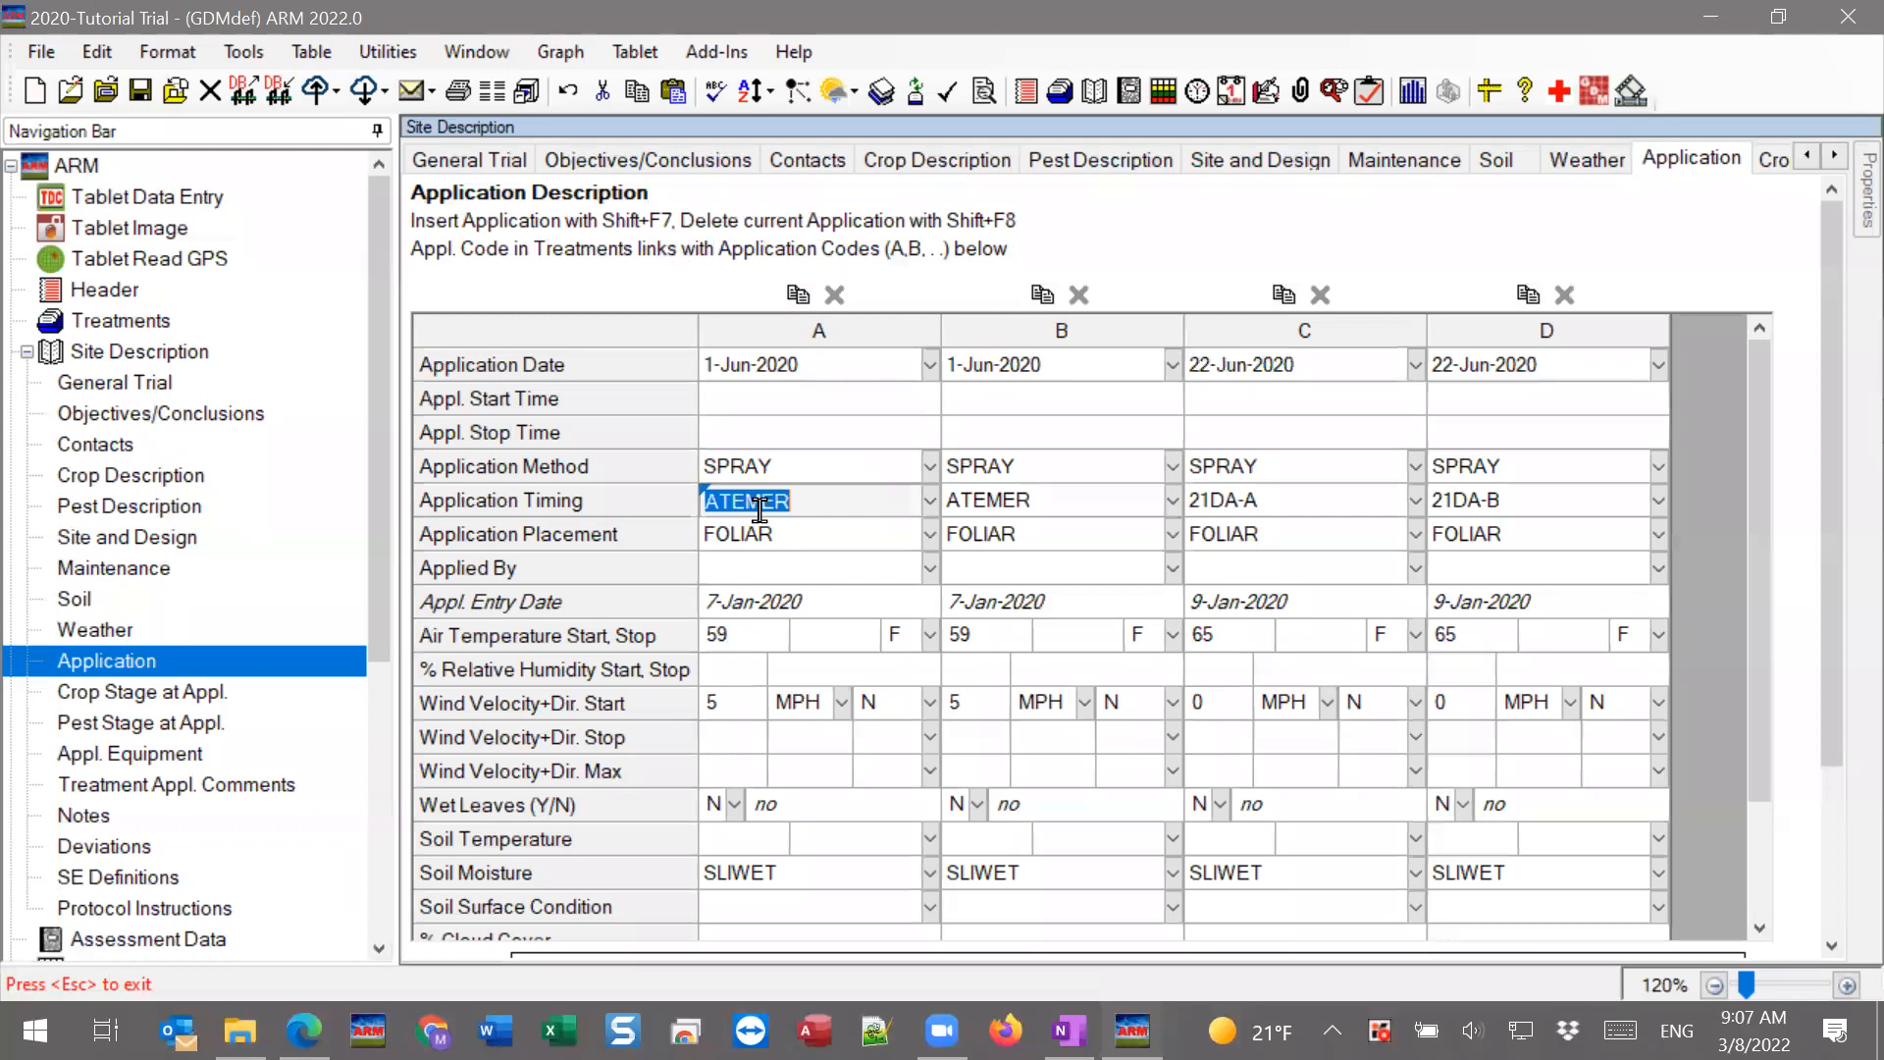
pyautogui.click(616, 461)
pyautogui.moveTo(613, 493); pyautogui.dragTo(612, 532)
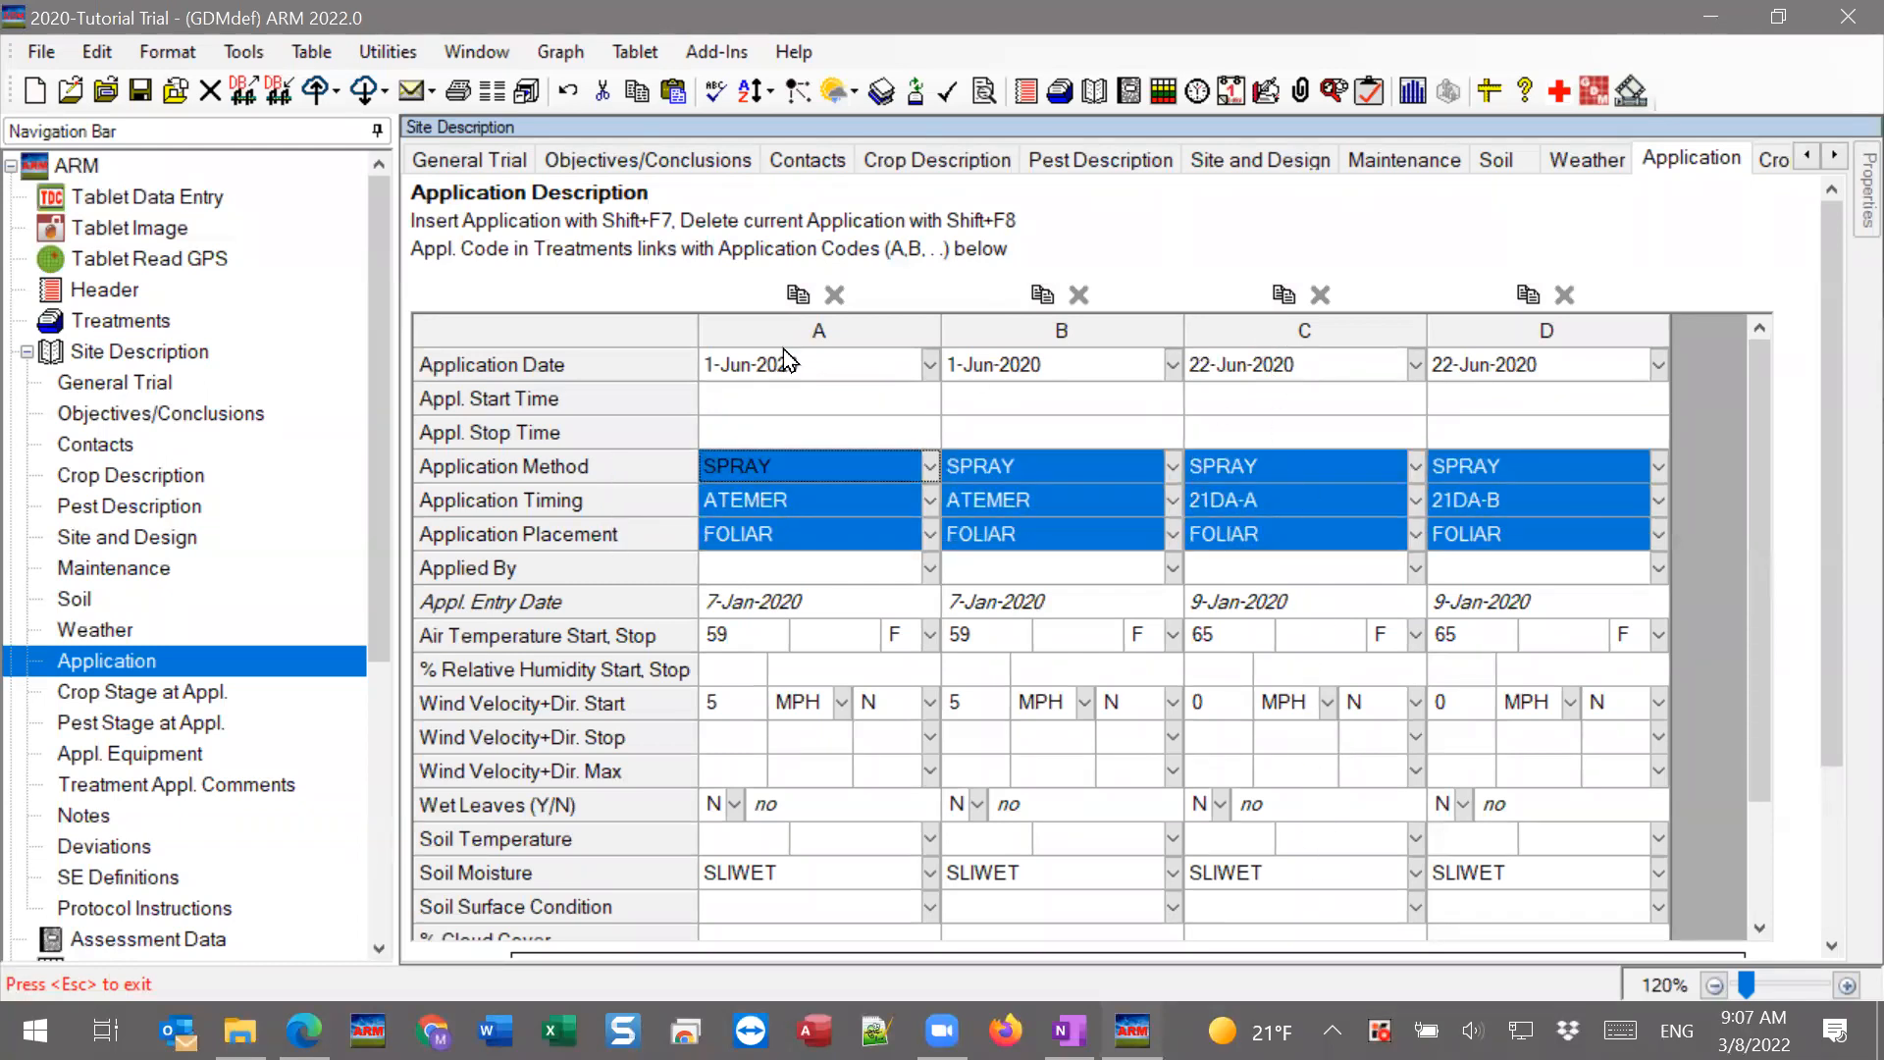
# Return to the Treatments editor and compare the two Stomper Plus lines, checking line 3's application code and rate.
pyautogui.click(104, 328)
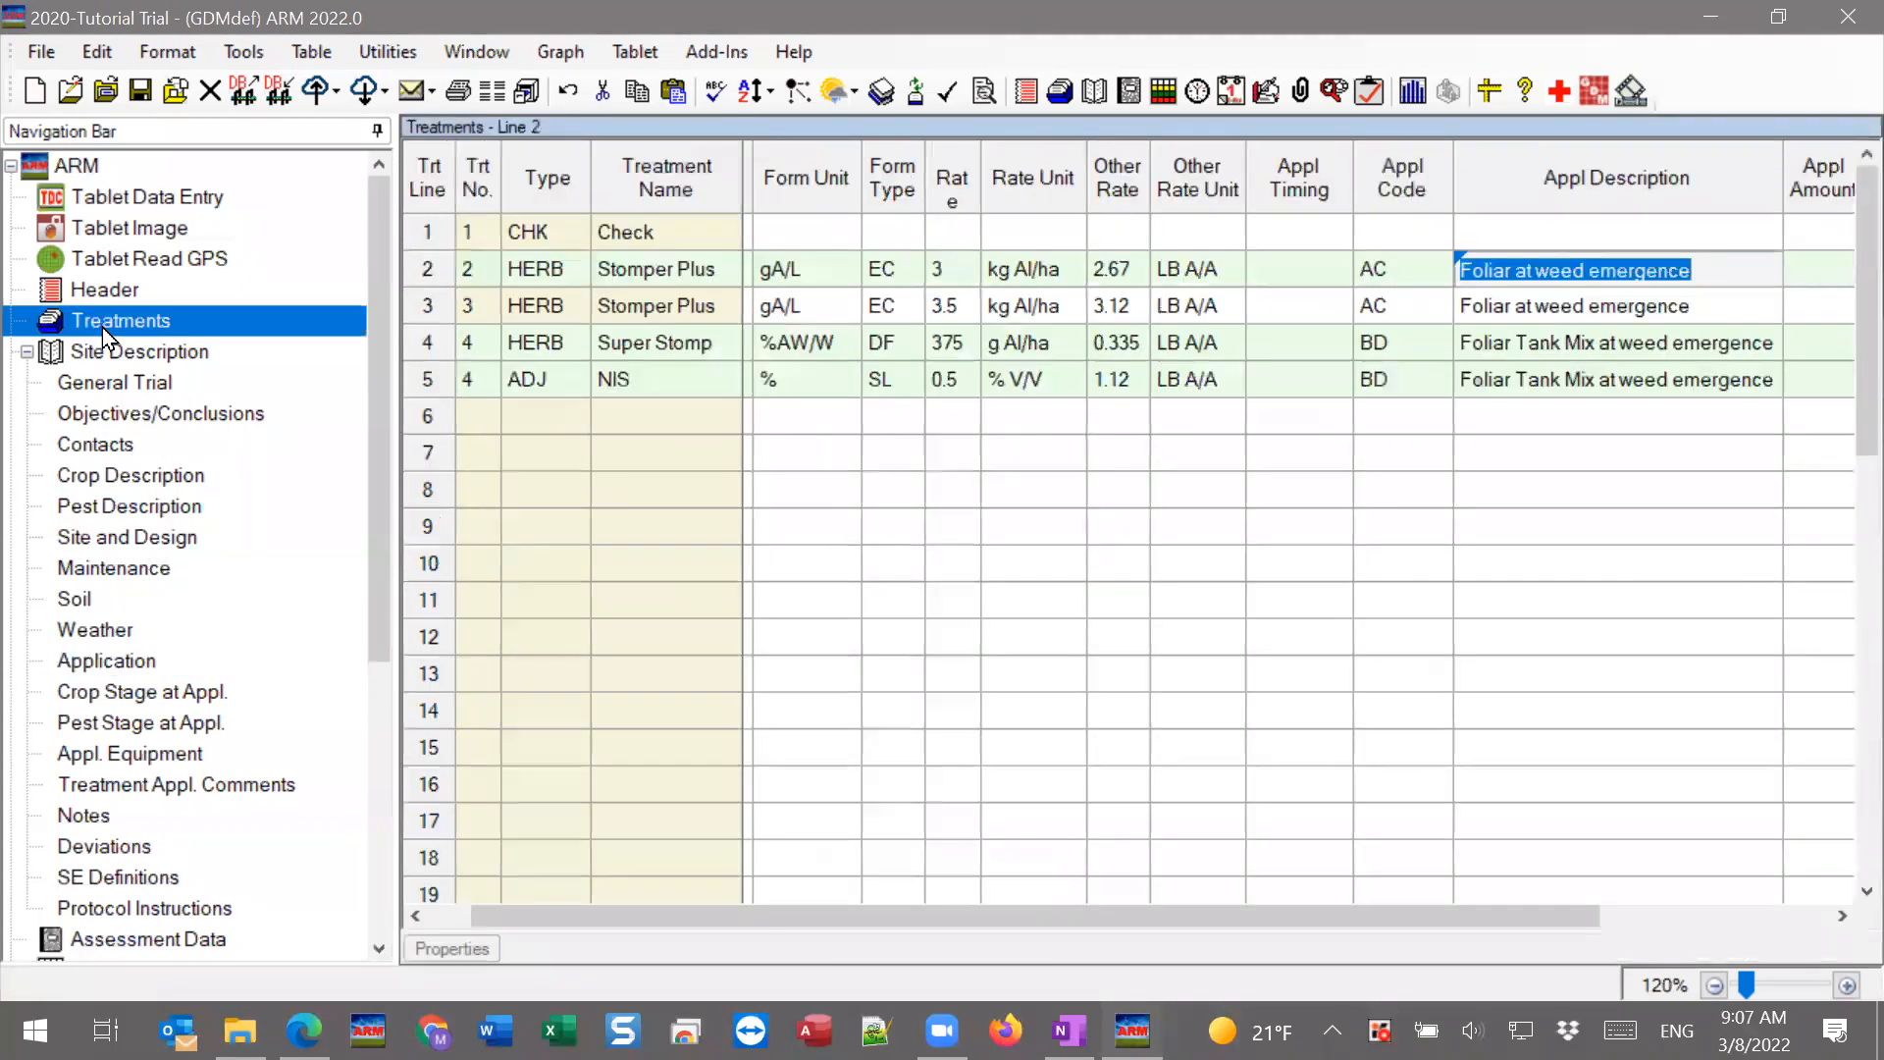
pyautogui.click(1401, 303)
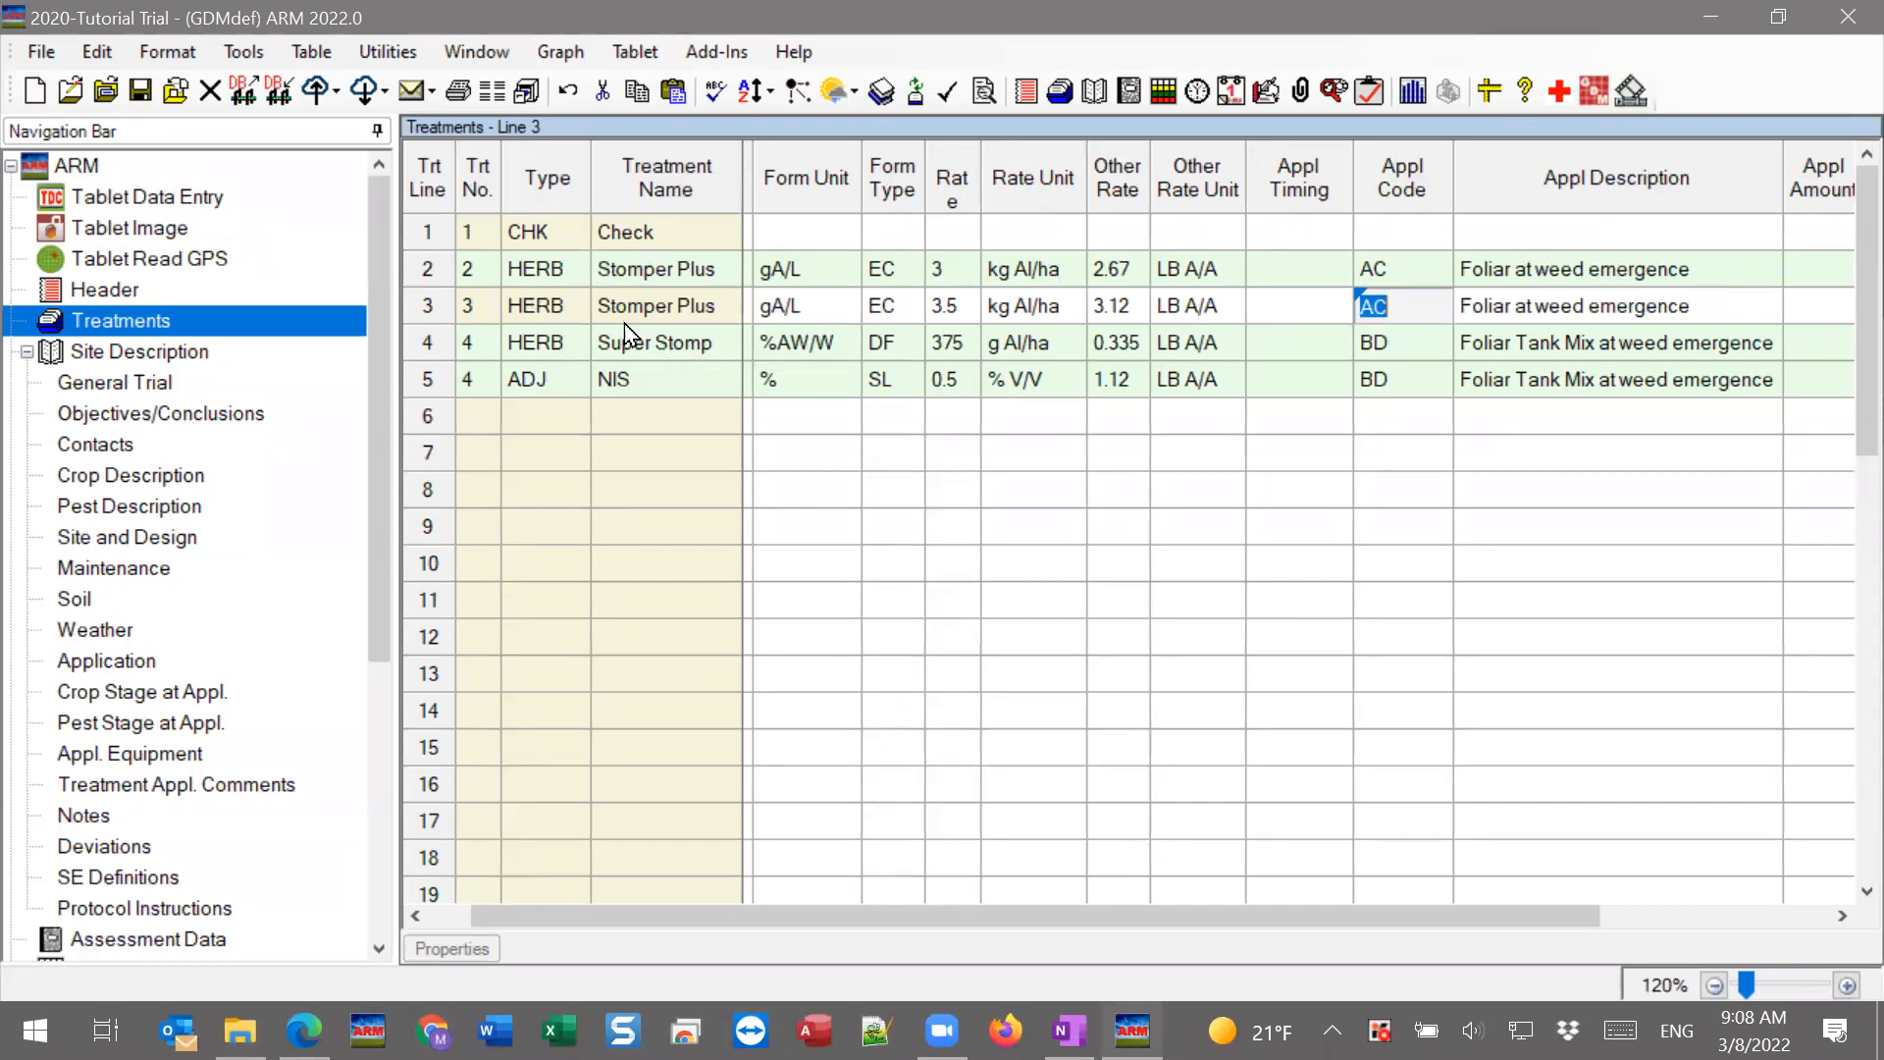
pyautogui.click(667, 268)
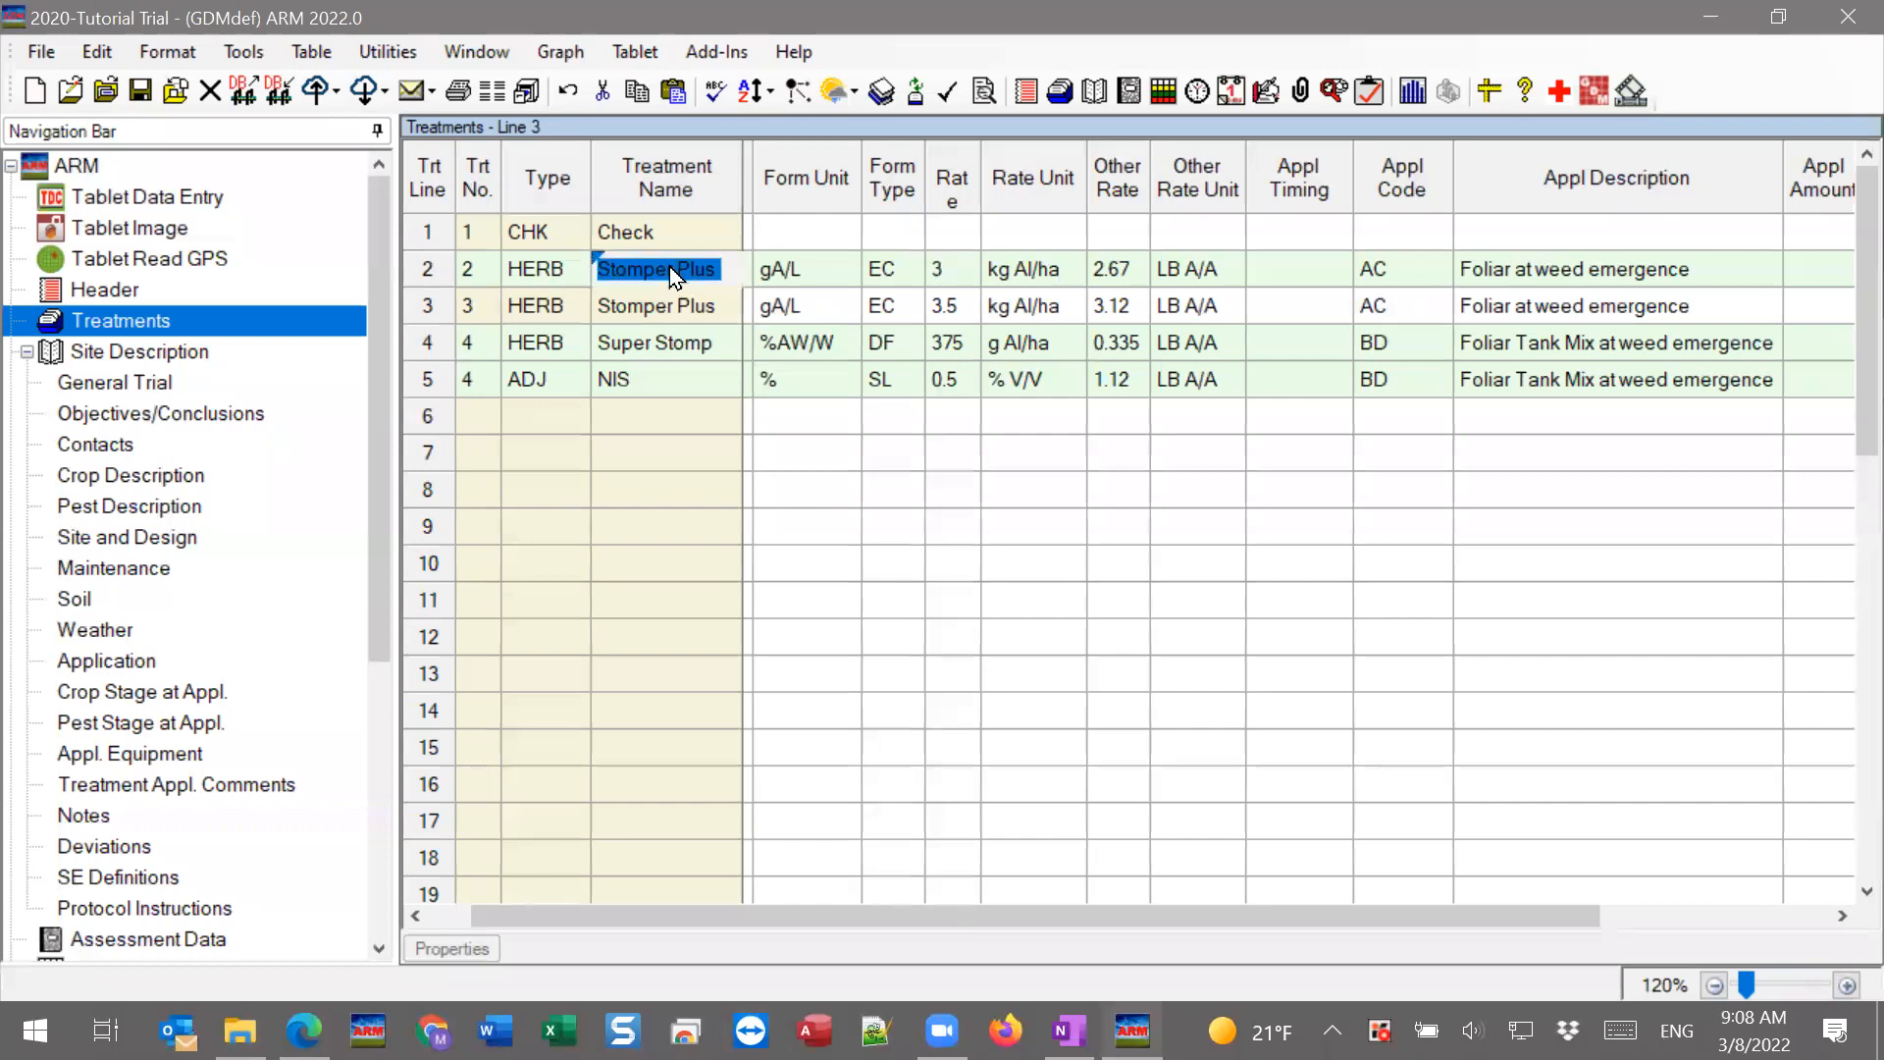
pyautogui.click(662, 312)
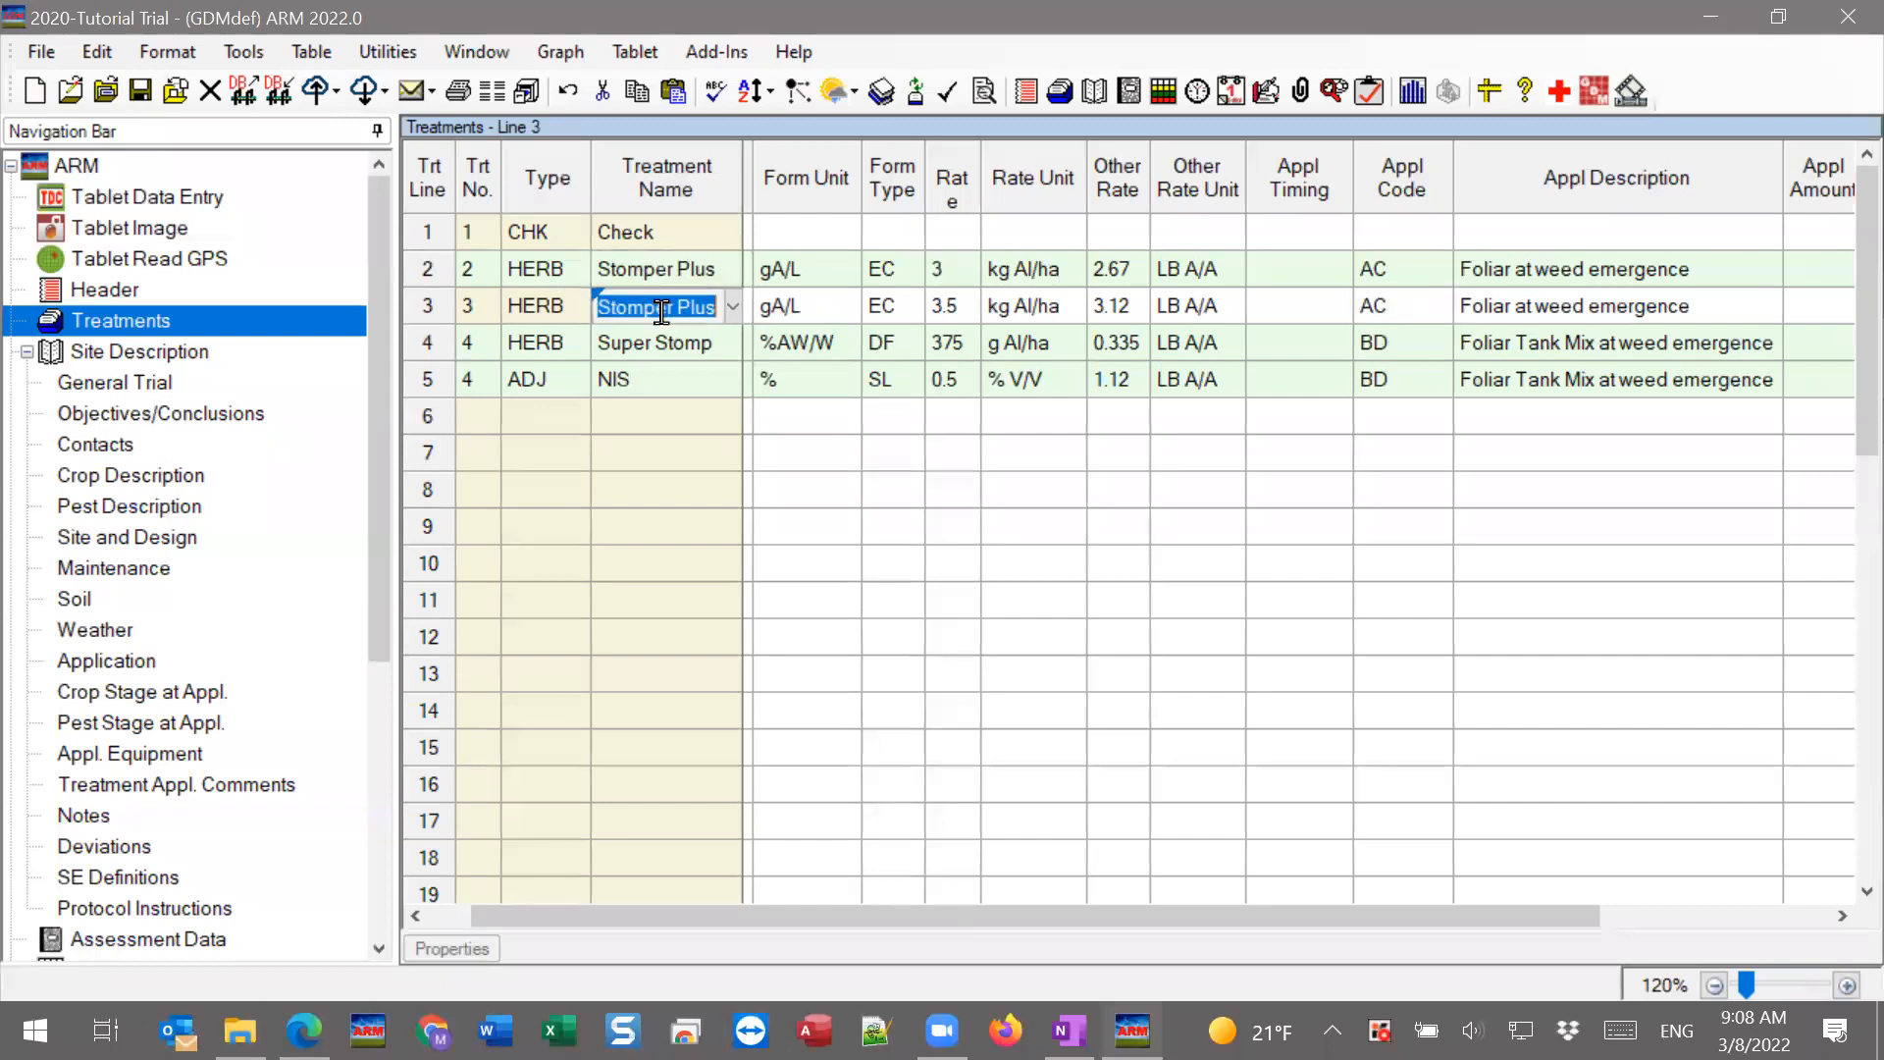
pyautogui.click(953, 307)
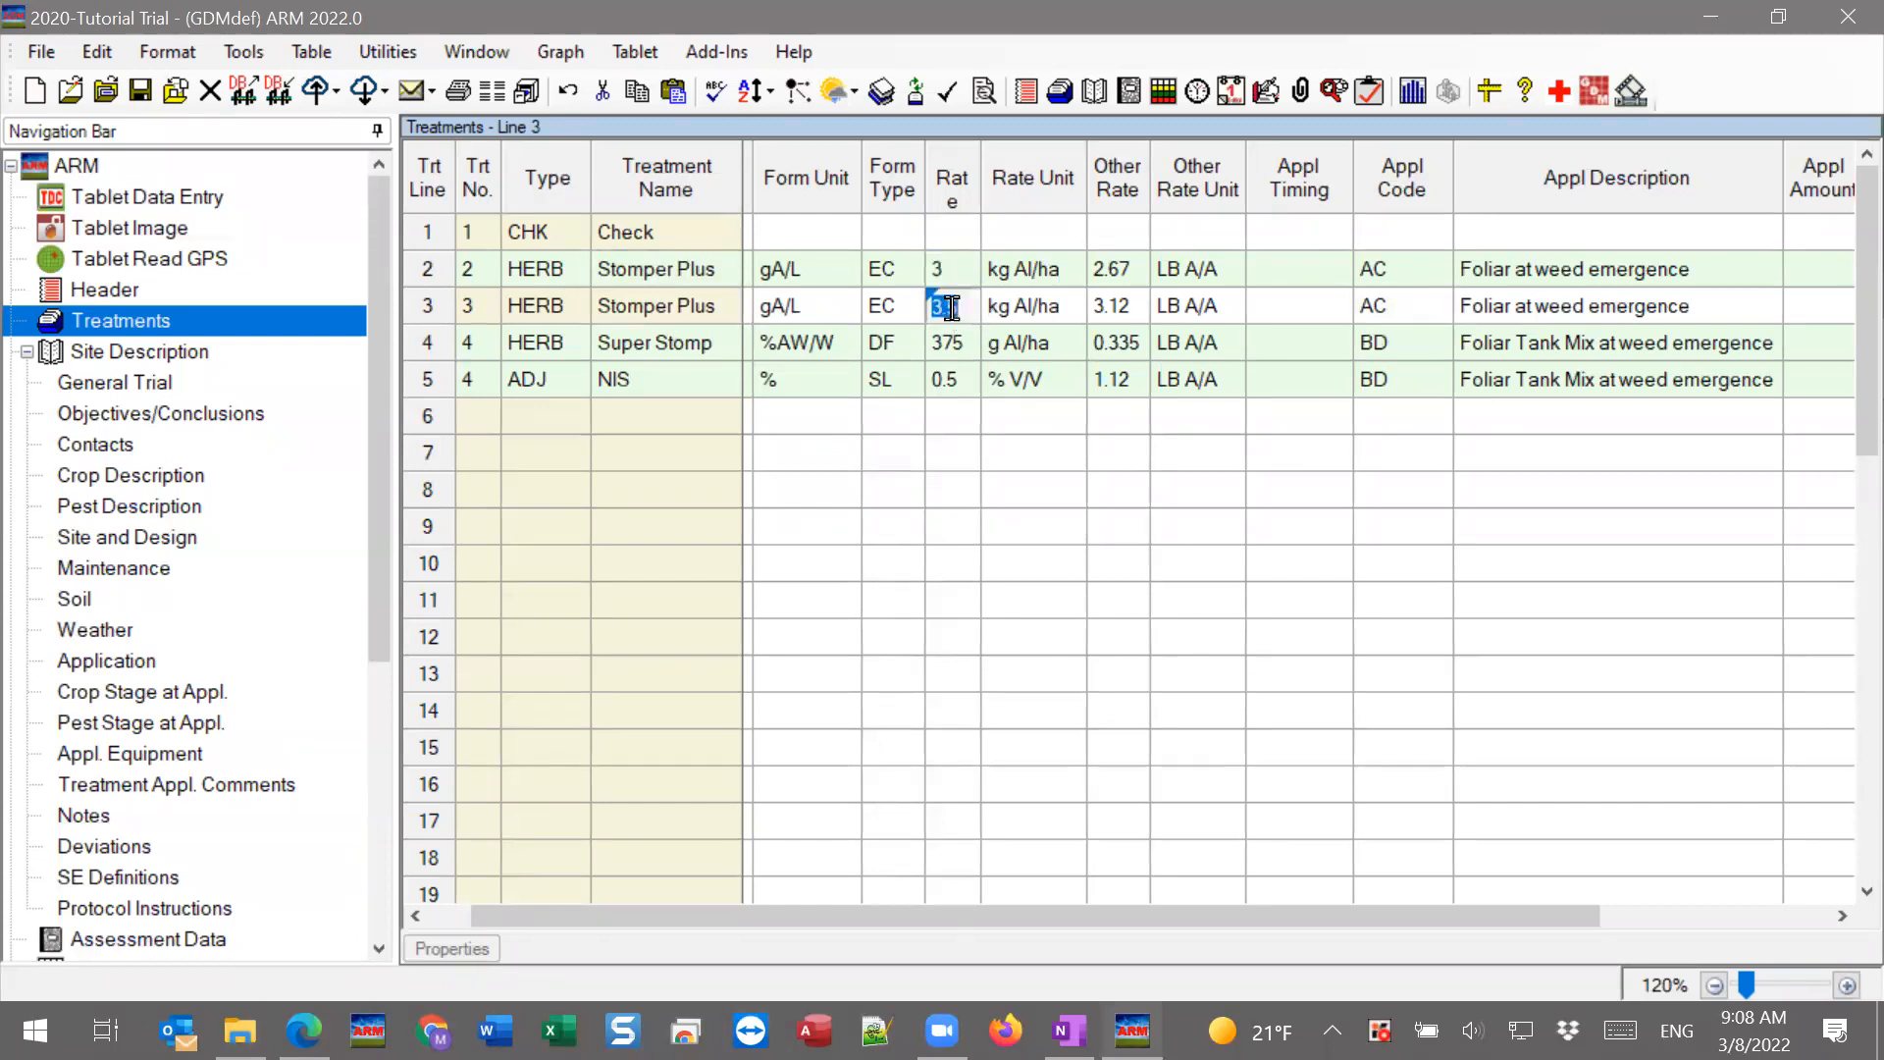
# Examine the Super Stomp and NIS lines of treatment 4 together with their application codes.
pyautogui.click(630, 341)
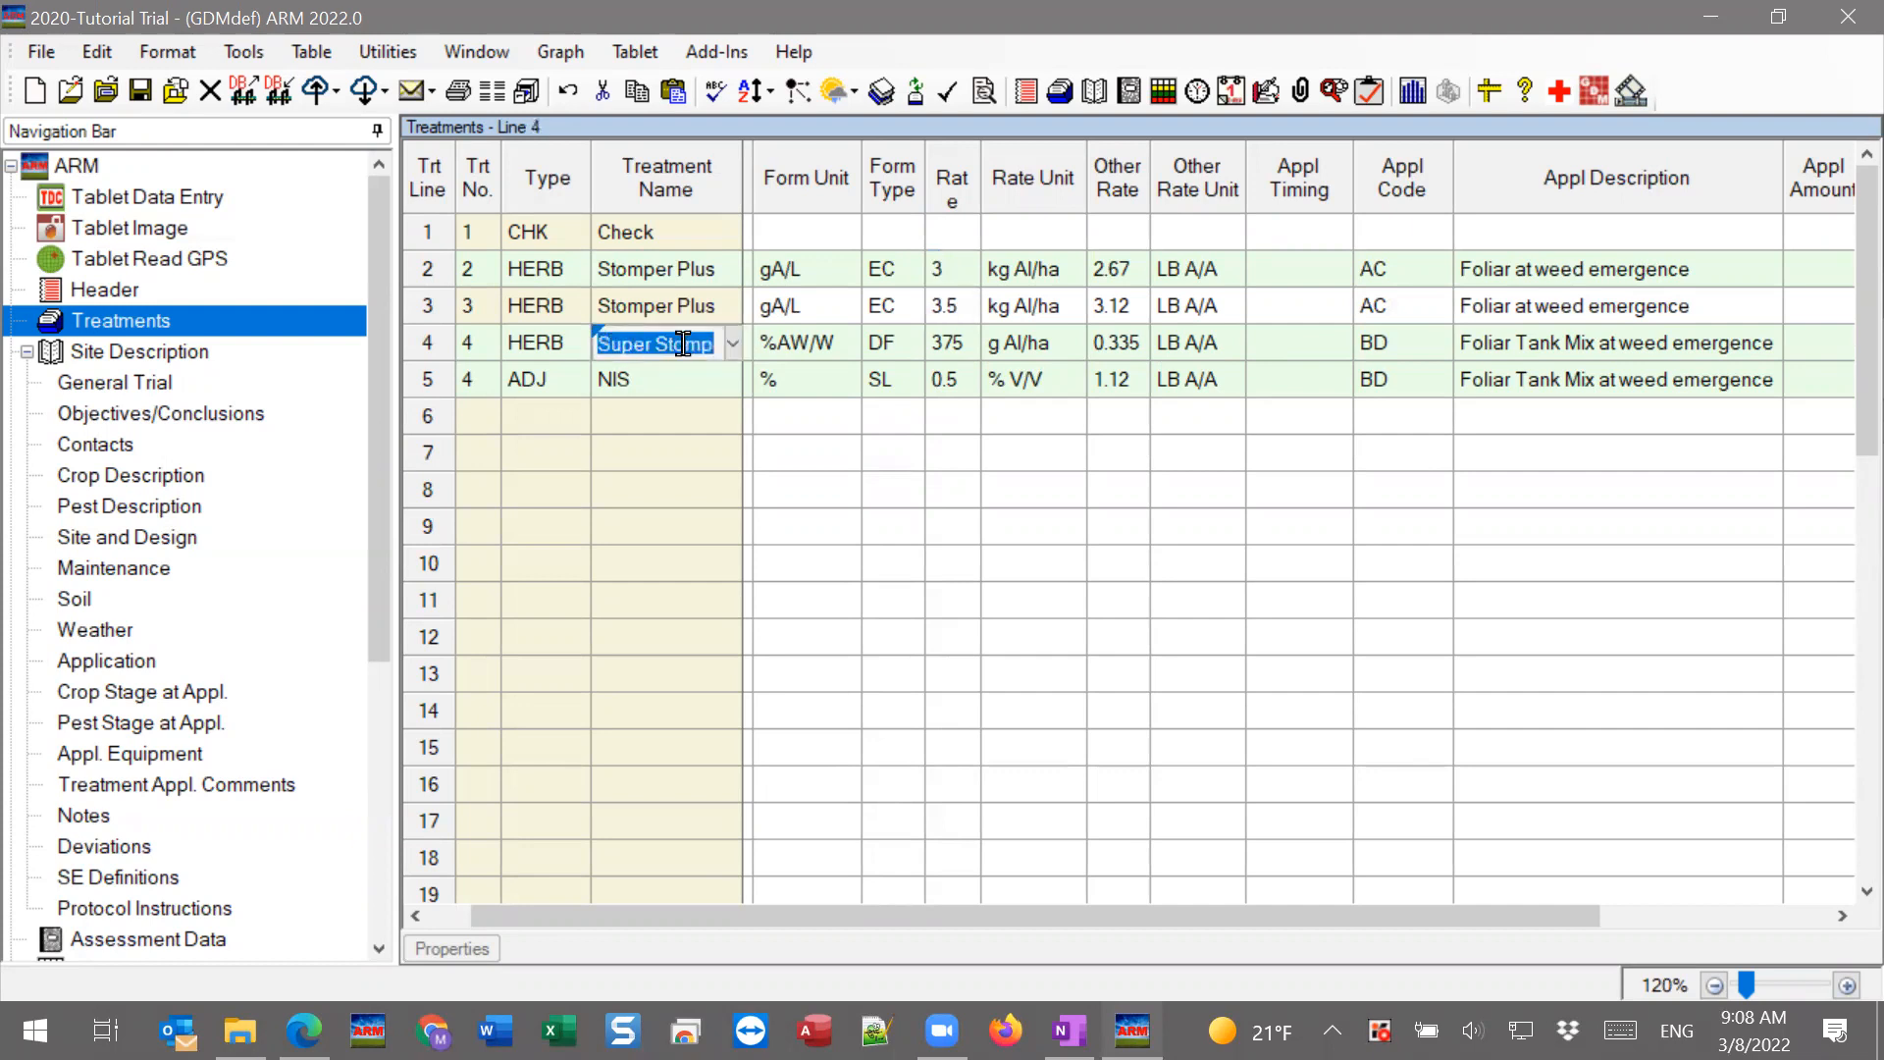
pyautogui.click(709, 340)
pyautogui.click(622, 385)
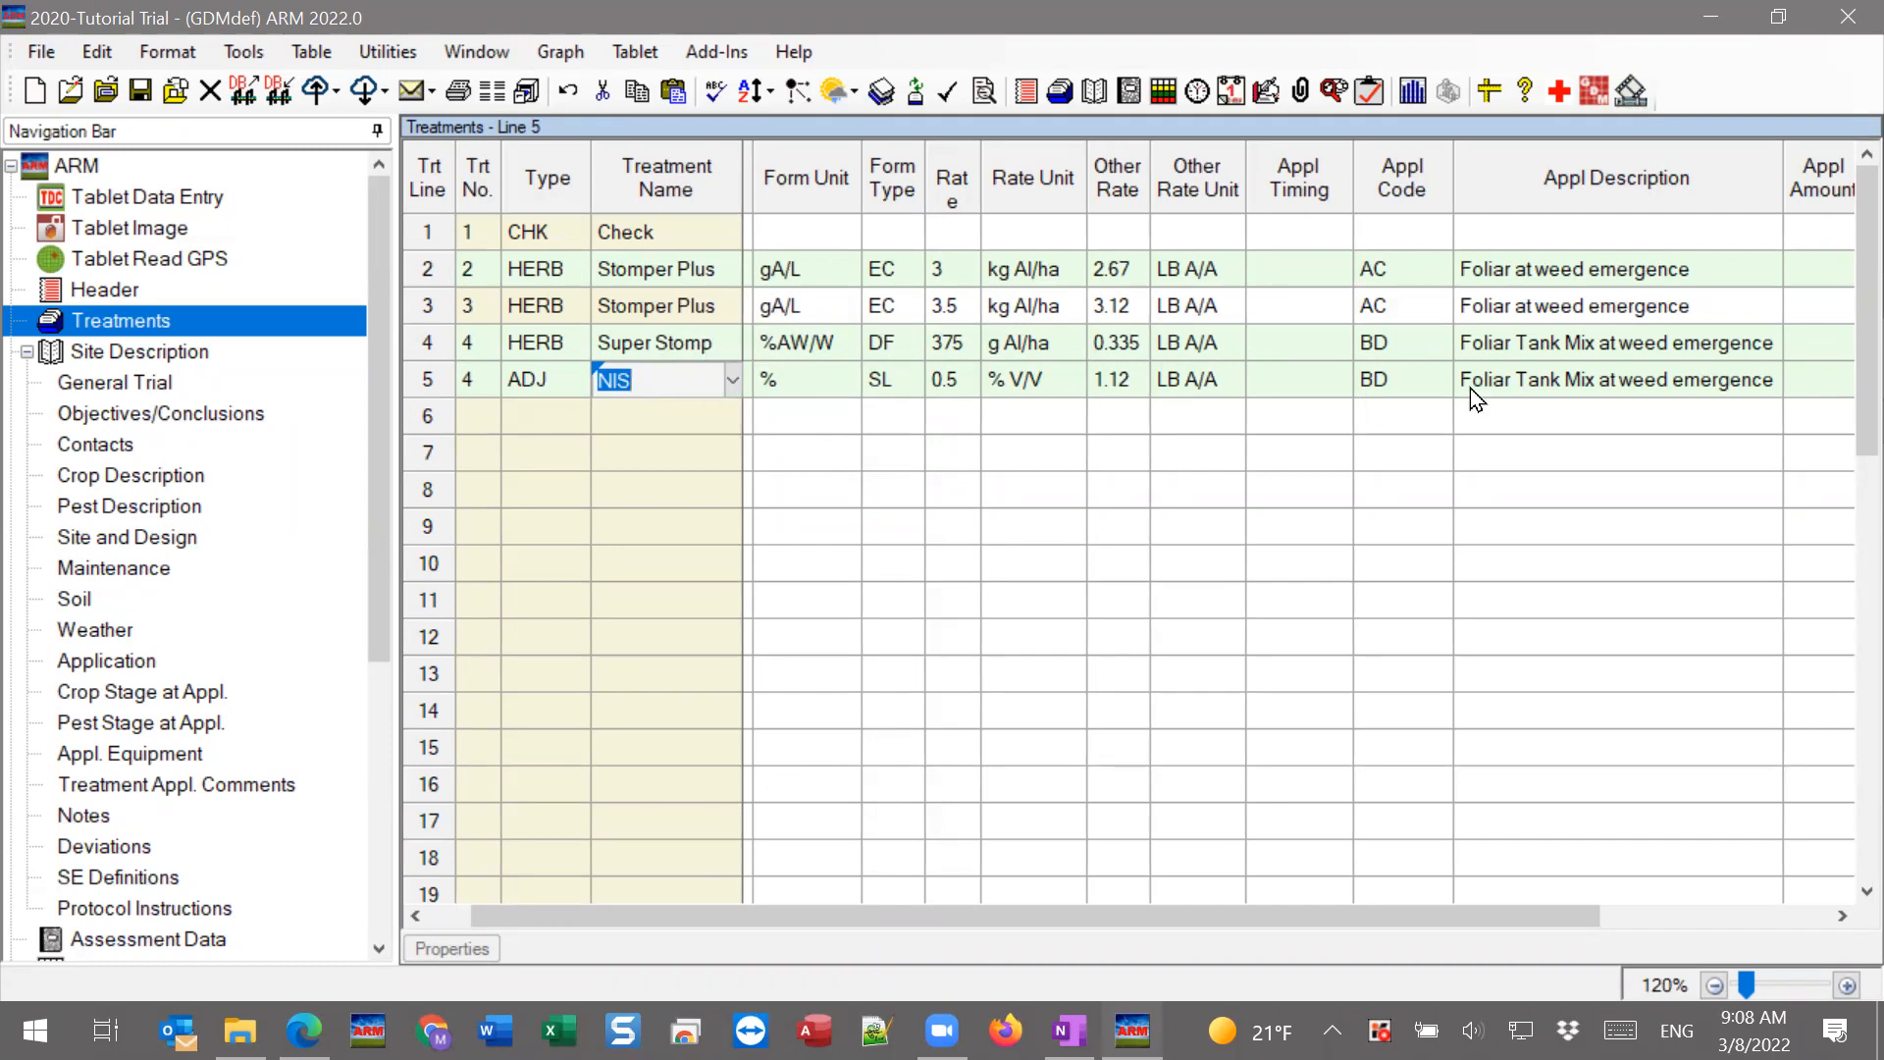
pyautogui.click(1404, 354)
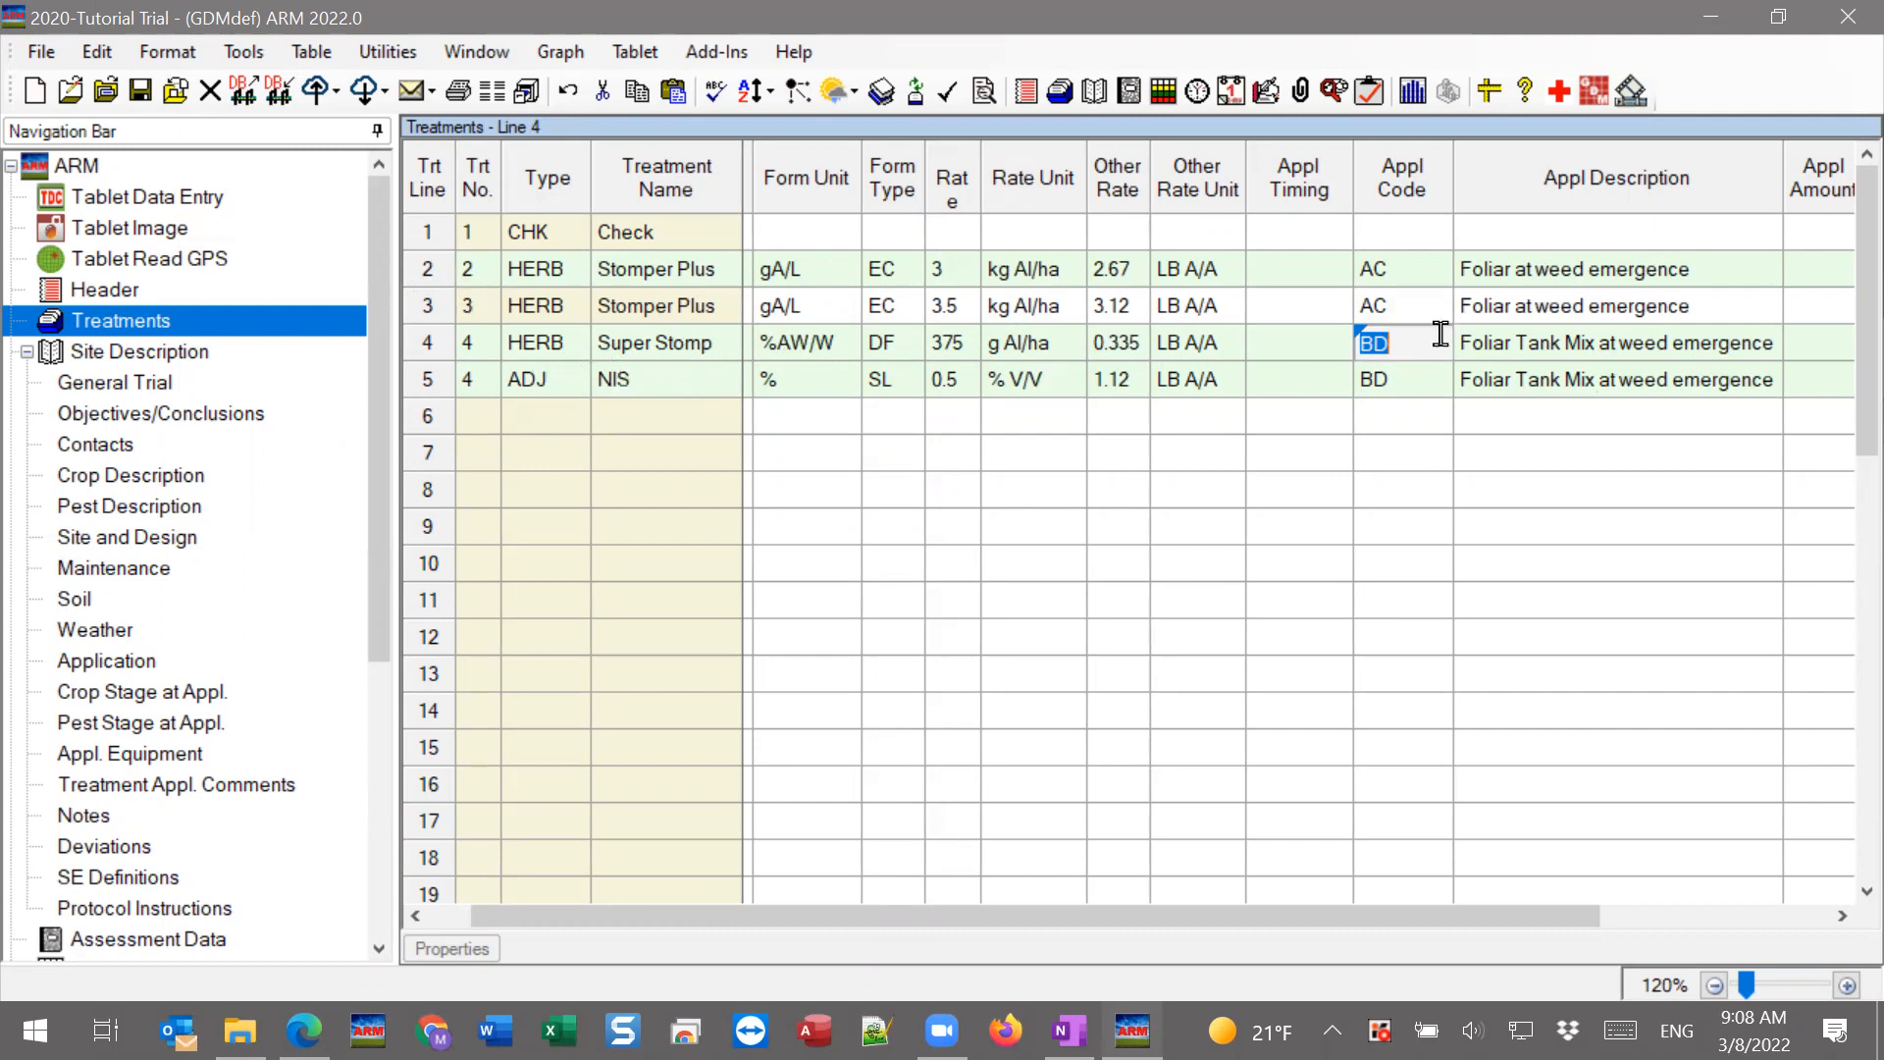
pyautogui.click(1372, 342)
pyautogui.hotkey('shift', 'Home')
pyautogui.click(1392, 341)
pyautogui.click(667, 391)
pyautogui.click(669, 338)
pyautogui.click(671, 374)
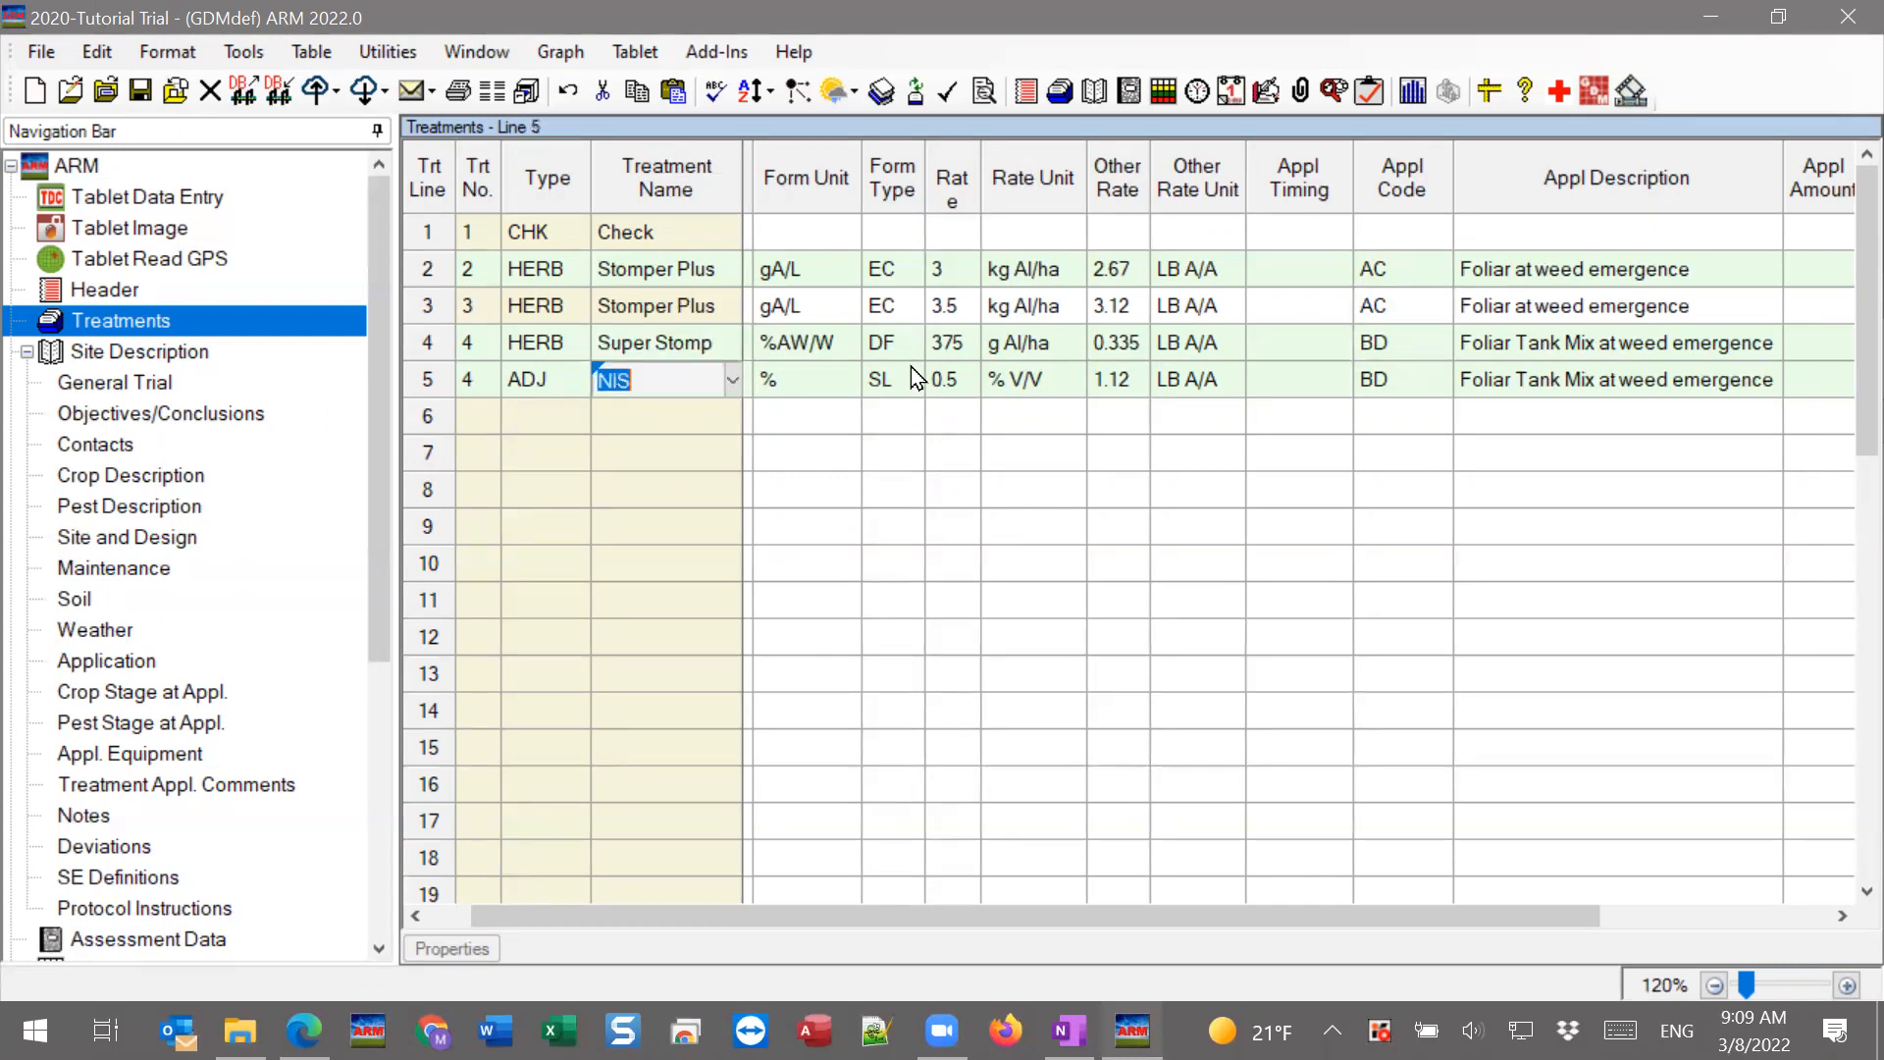
pyautogui.click(1399, 383)
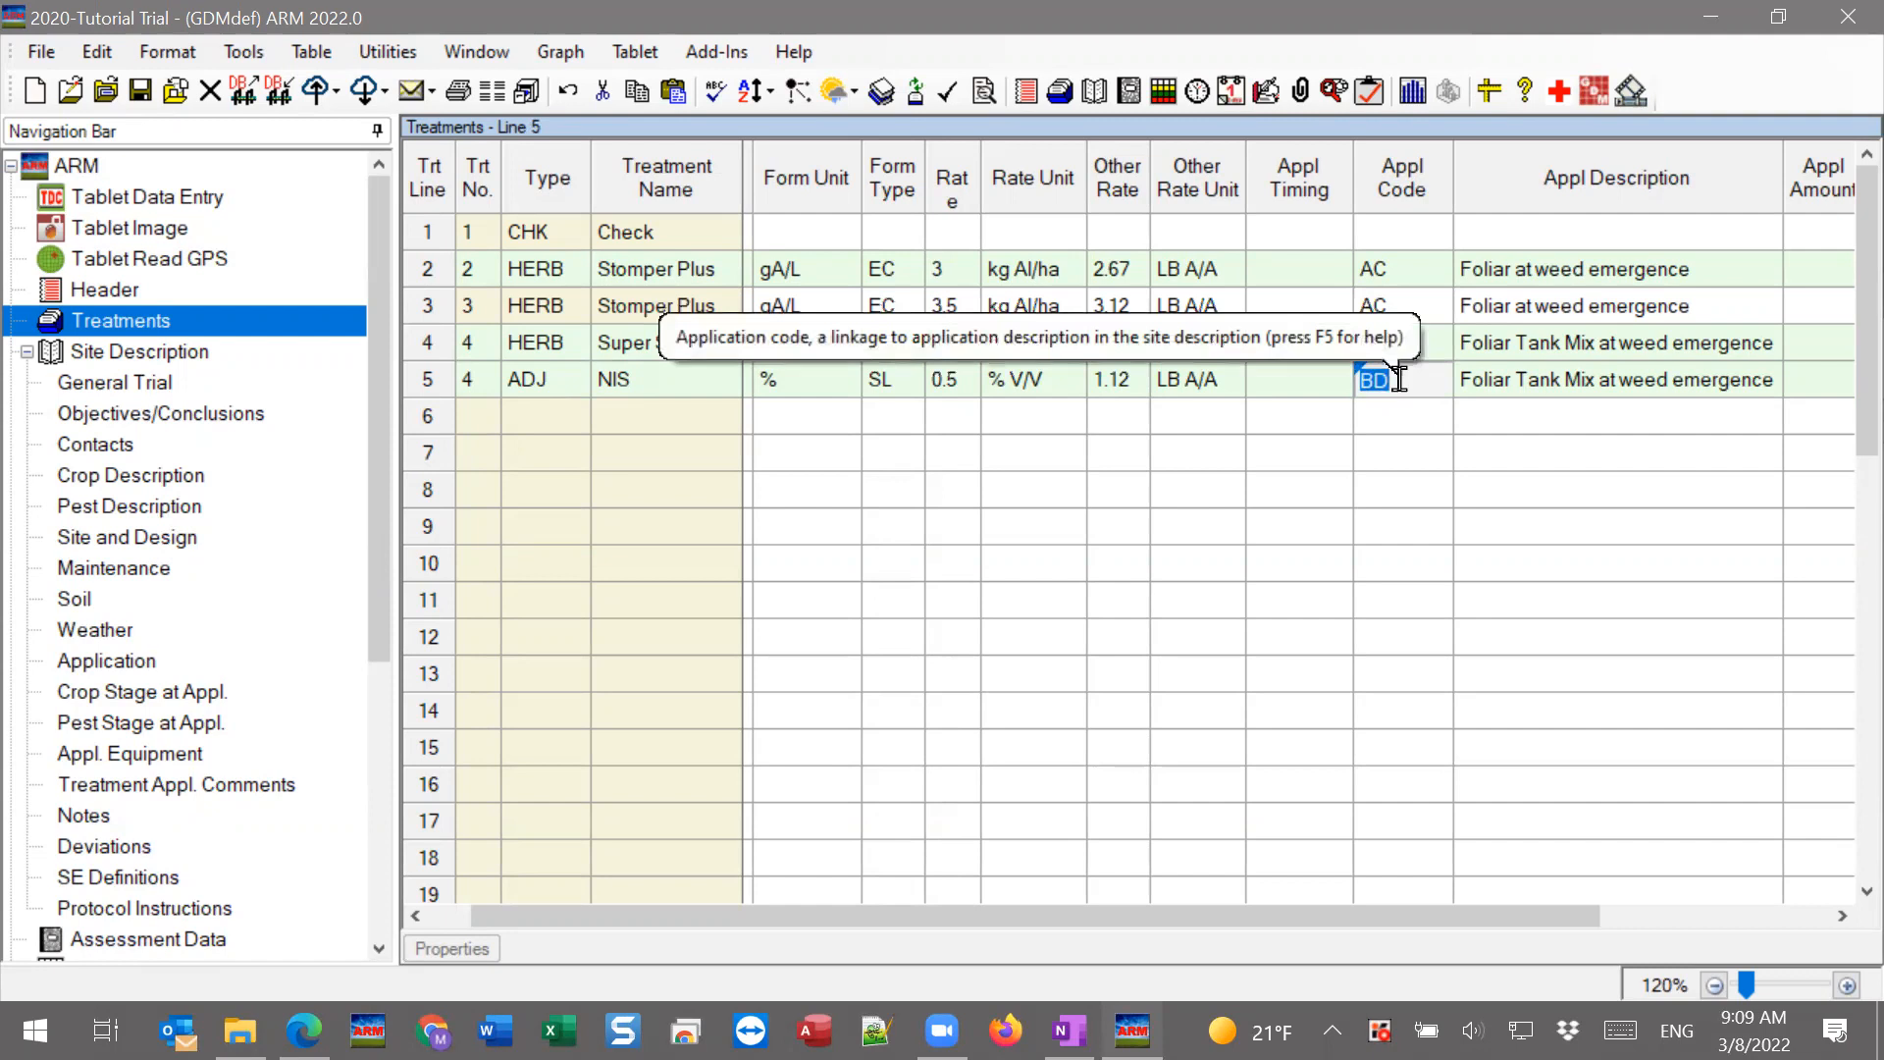
# Add a new treatment line 6 with treatment number 4 and application code E.
pyautogui.click(469, 414)
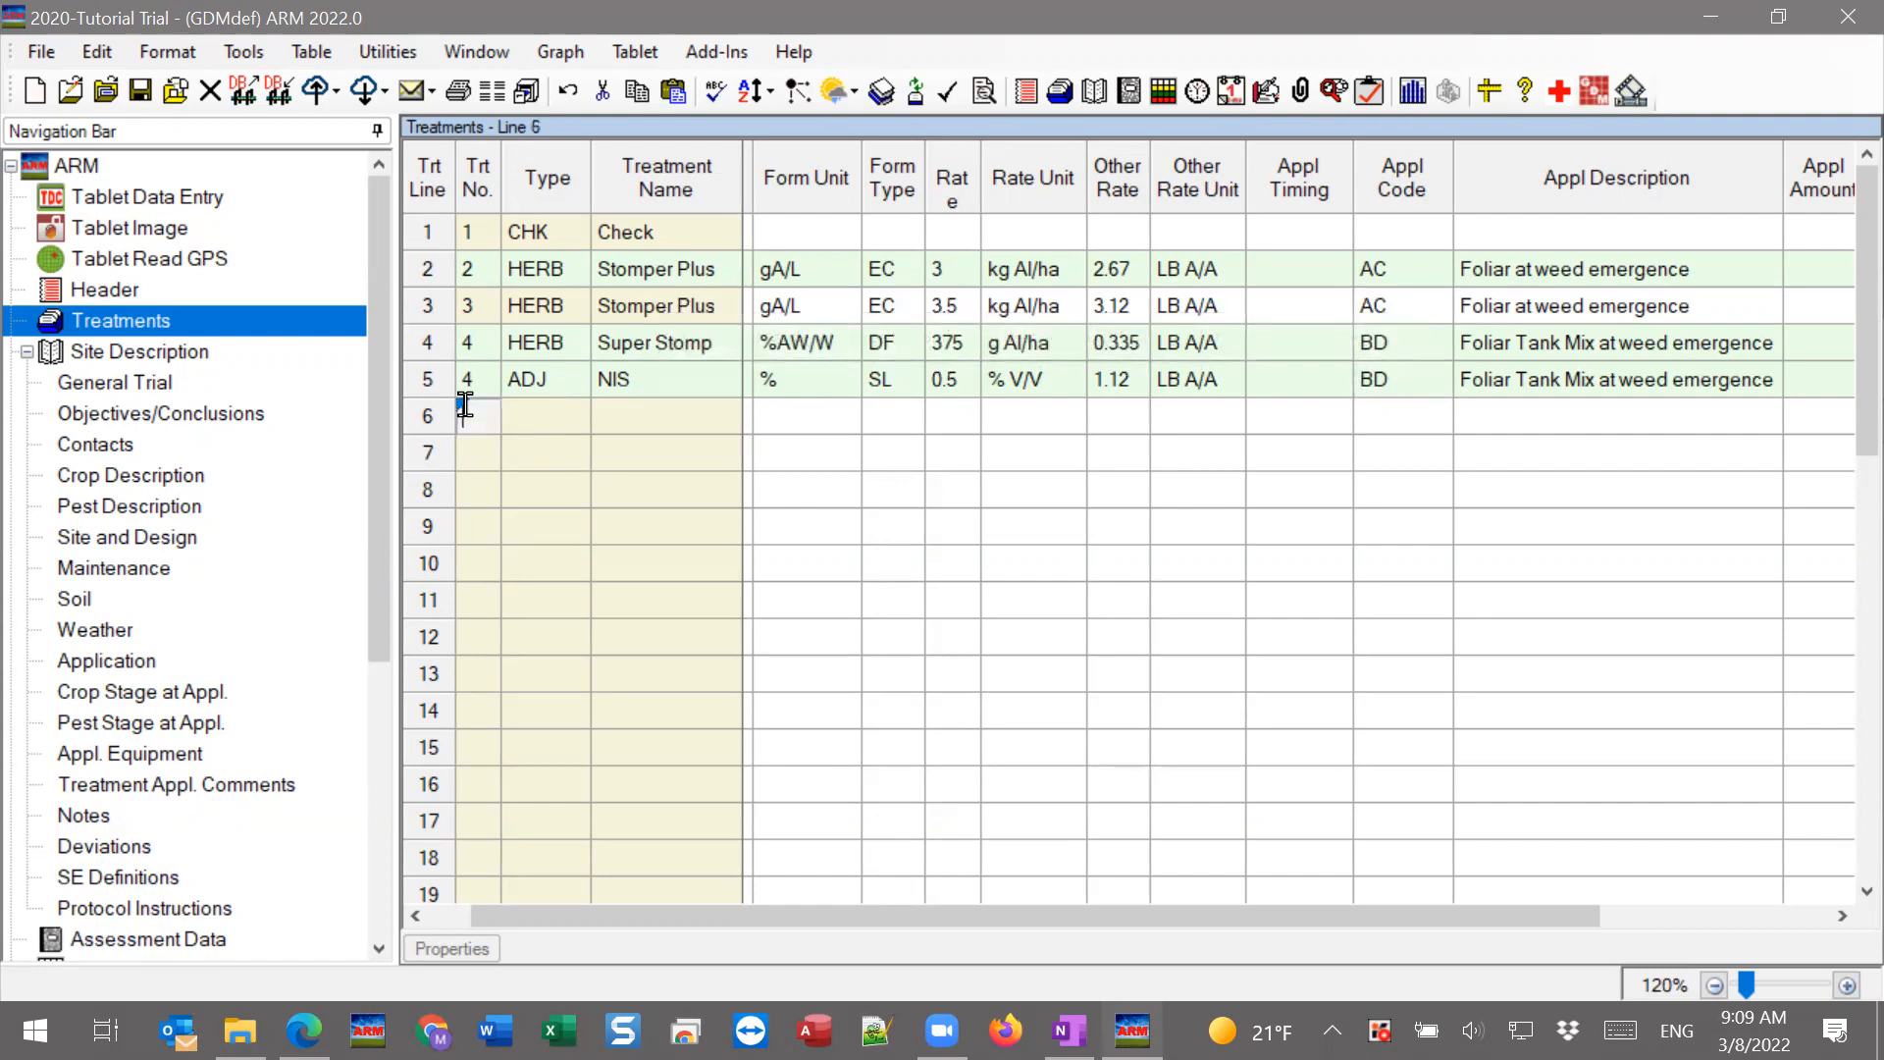
pyautogui.write('4')
pyautogui.press('Return')
pyautogui.click(658, 417)
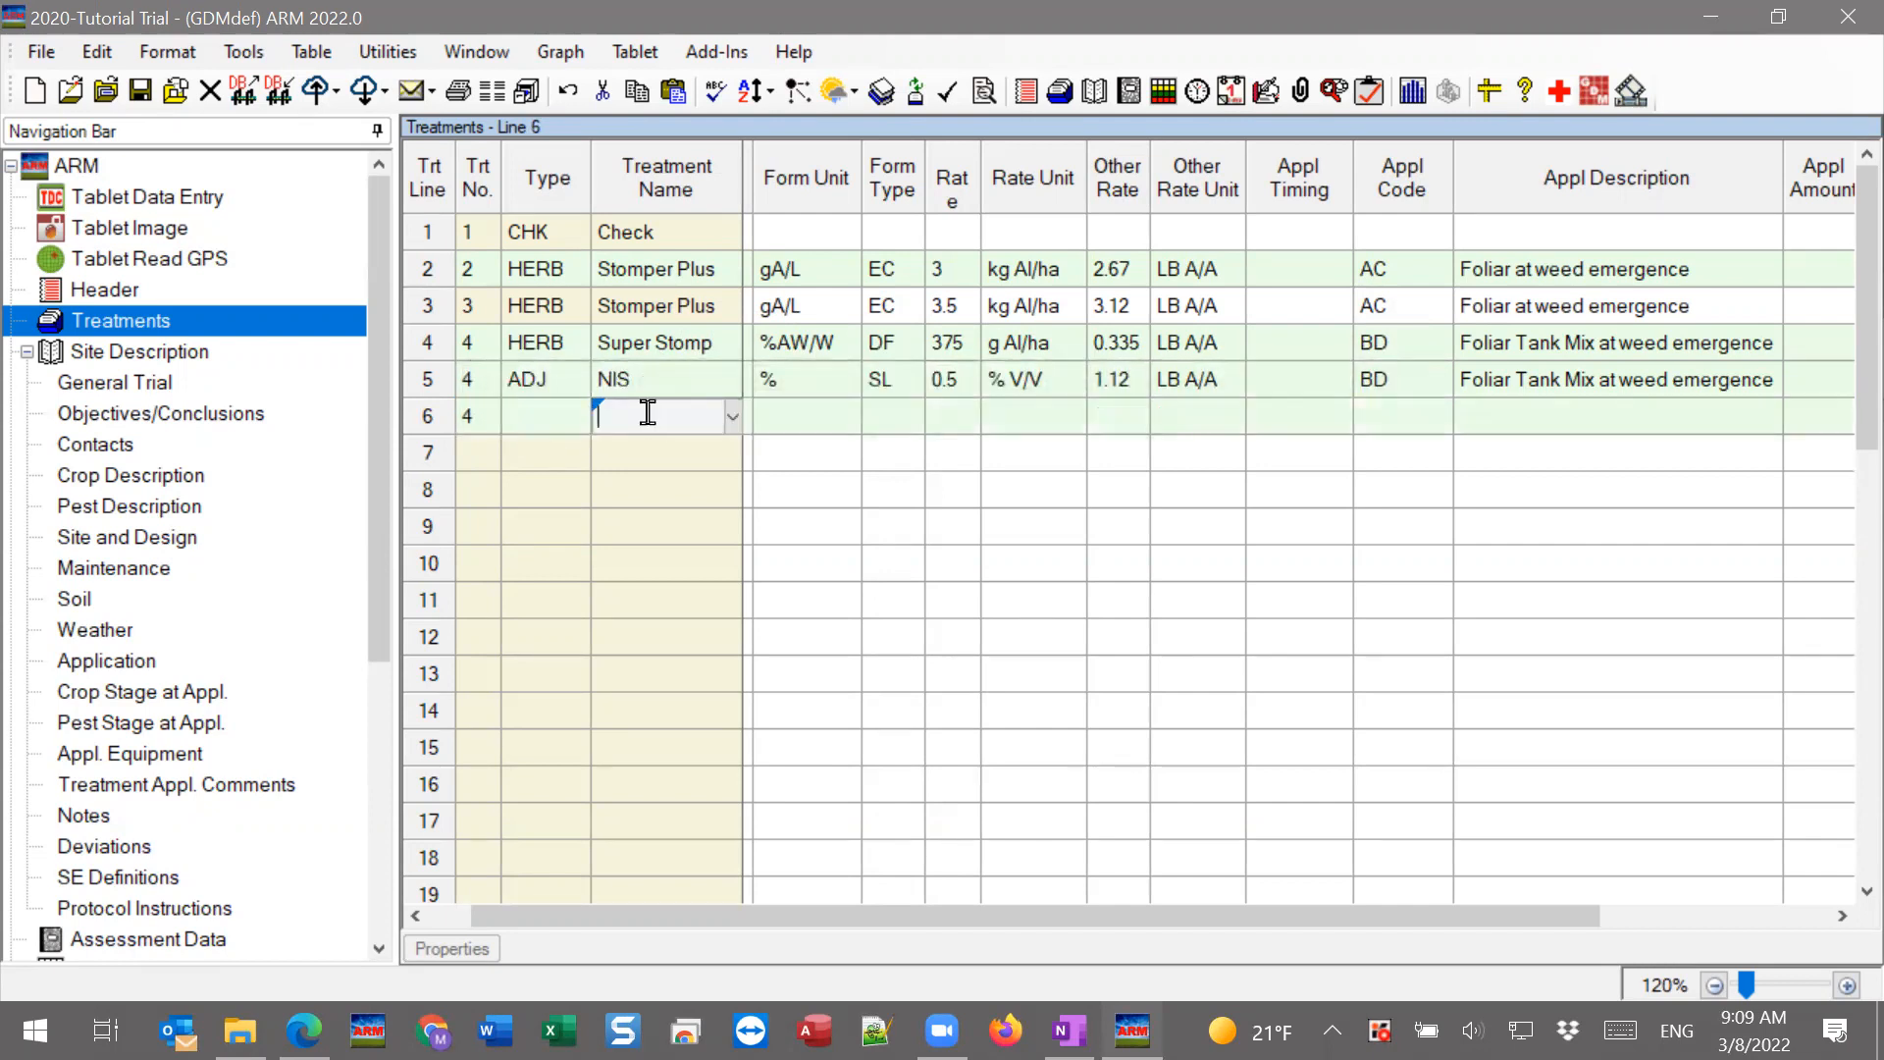
pyautogui.click(1403, 410)
pyautogui.click(1404, 409)
pyautogui.write('E')
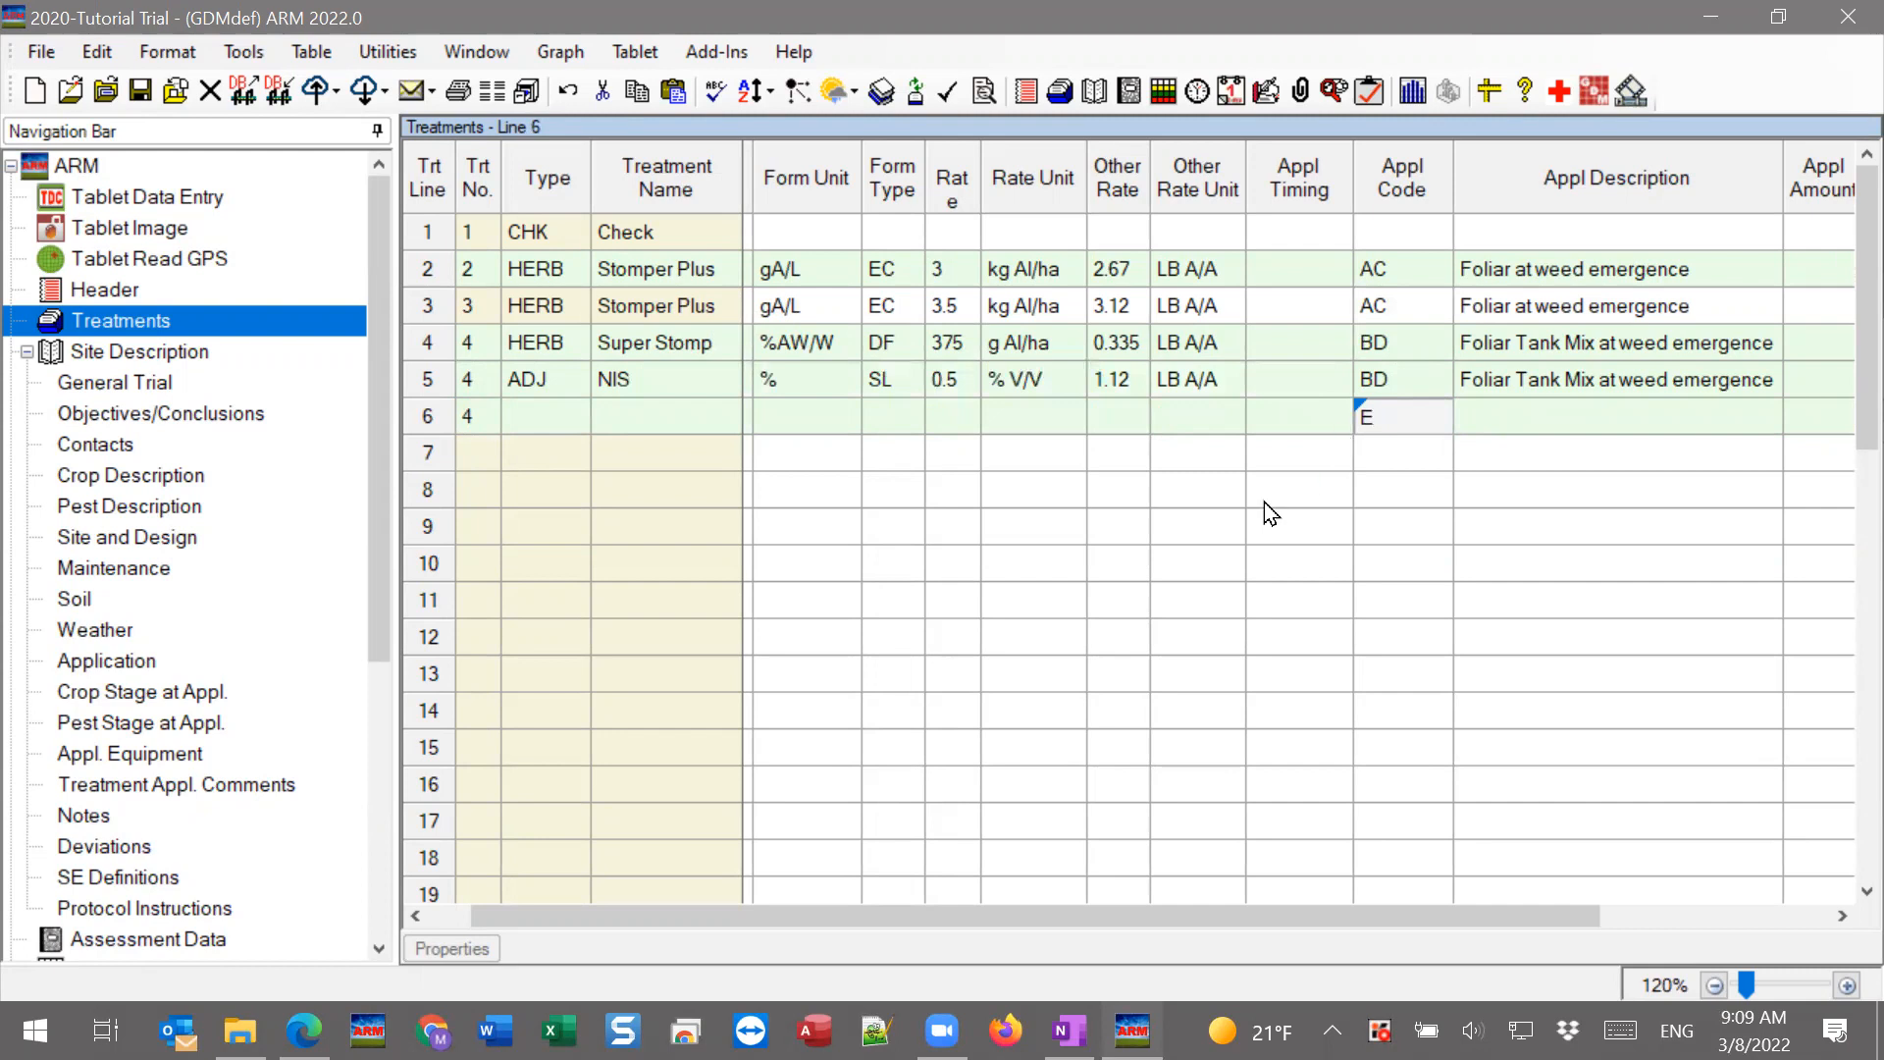
# Clear line 6's application code and treatment number and delete that treatment line.
pyautogui.press('BackSpace')
pyautogui.click(478, 416)
pyautogui.press('BackSpace')
pyautogui.click(1388, 379)
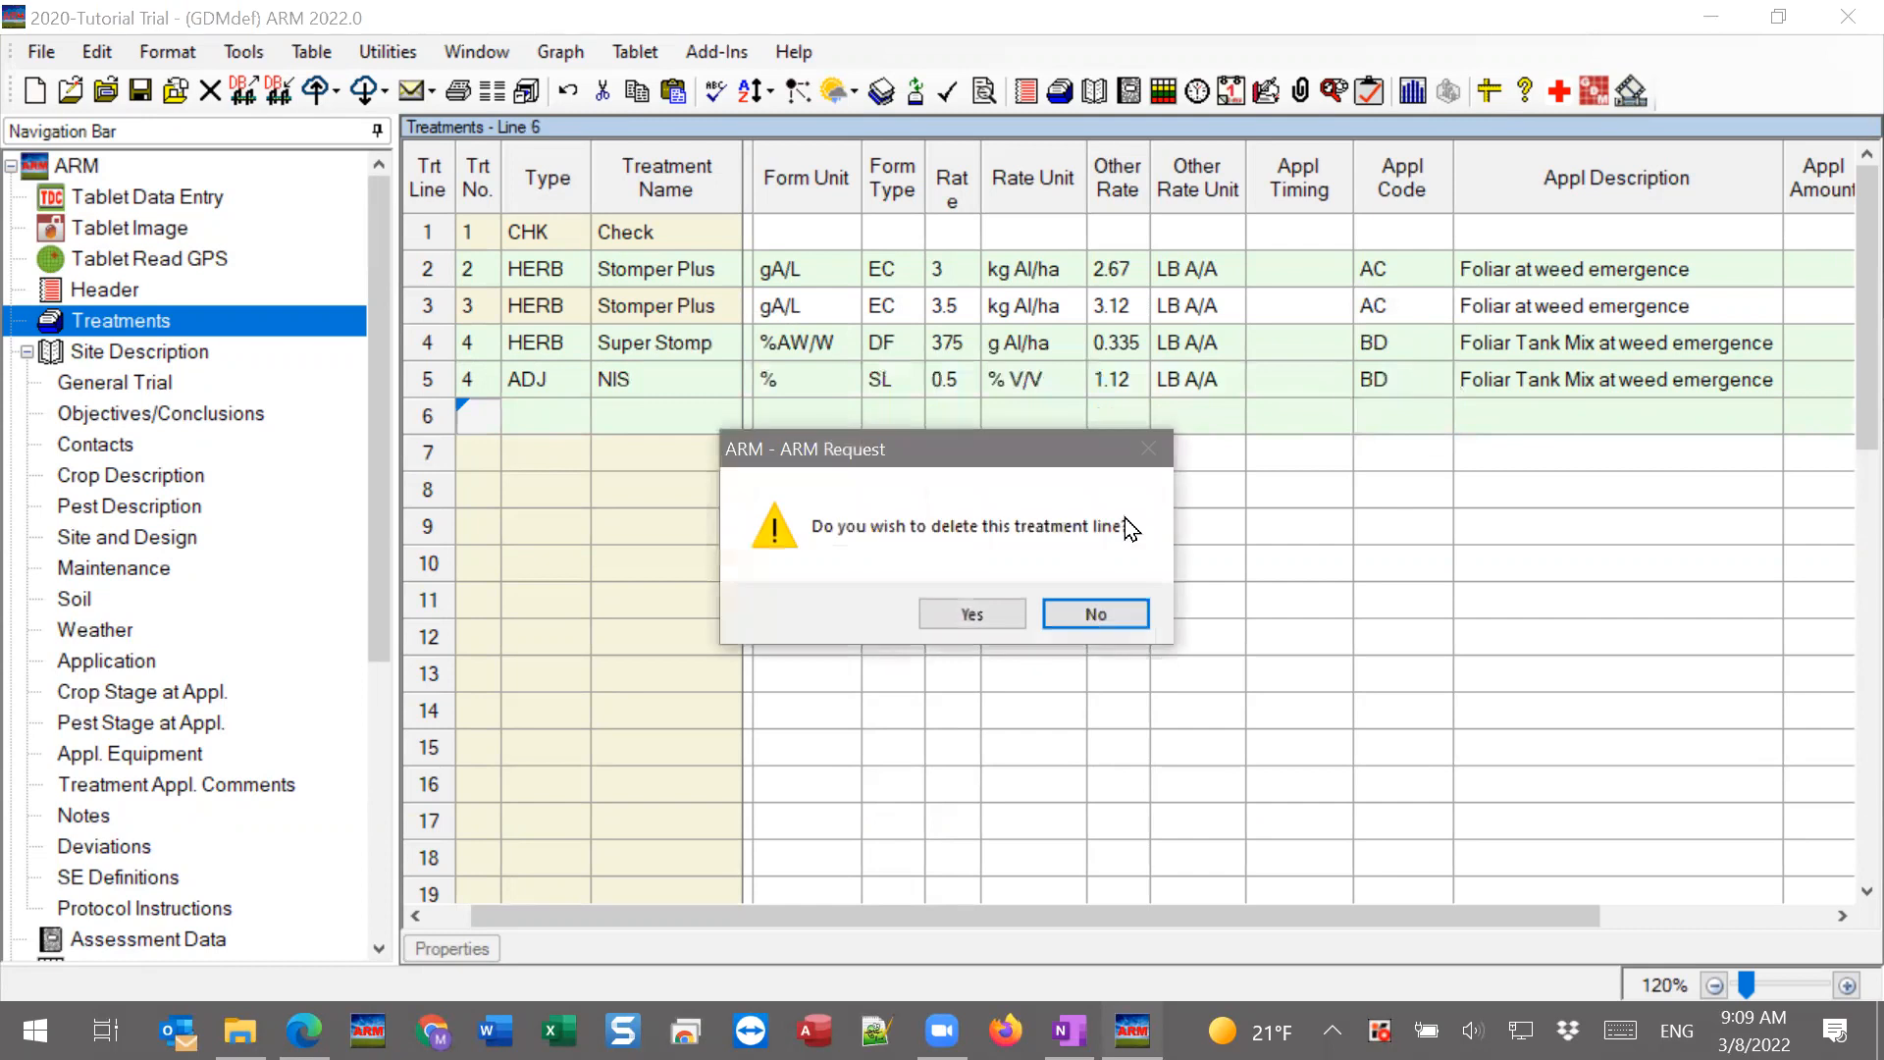
pyautogui.click(987, 609)
pyautogui.click(1440, 366)
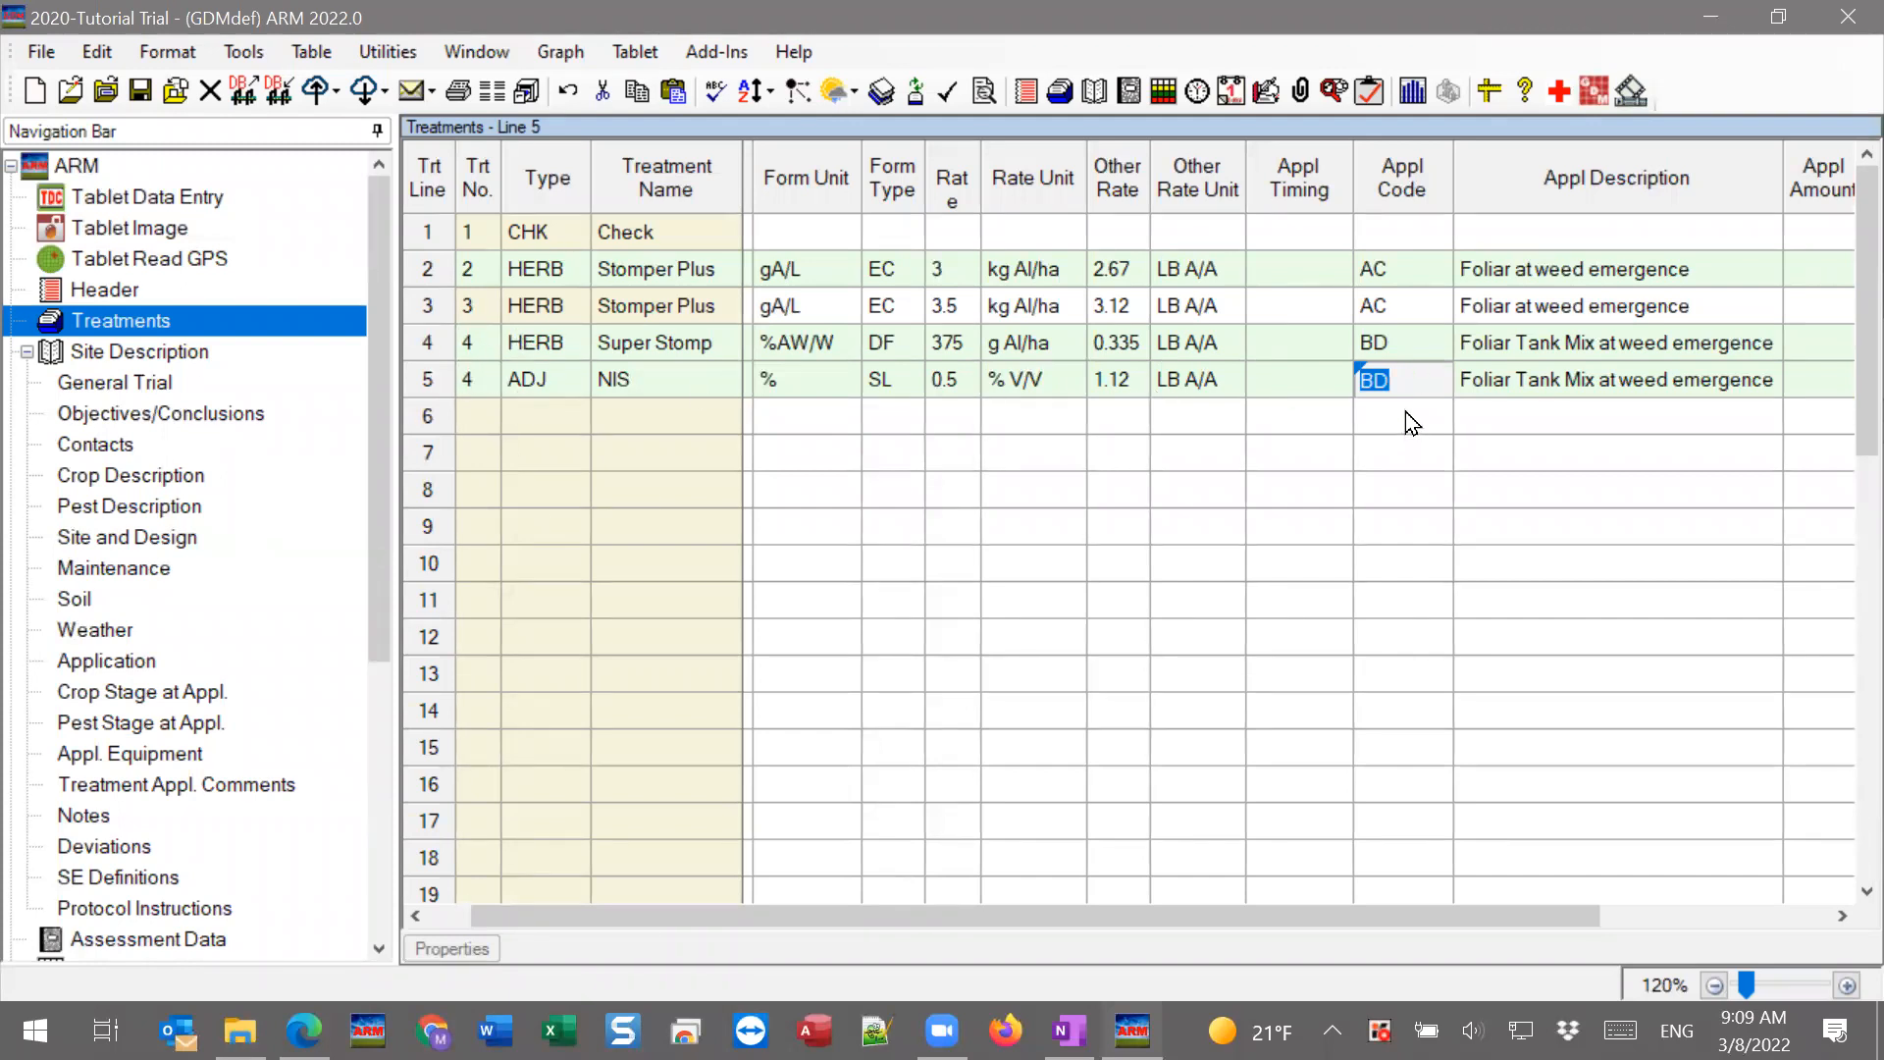
pyautogui.click(1425, 369)
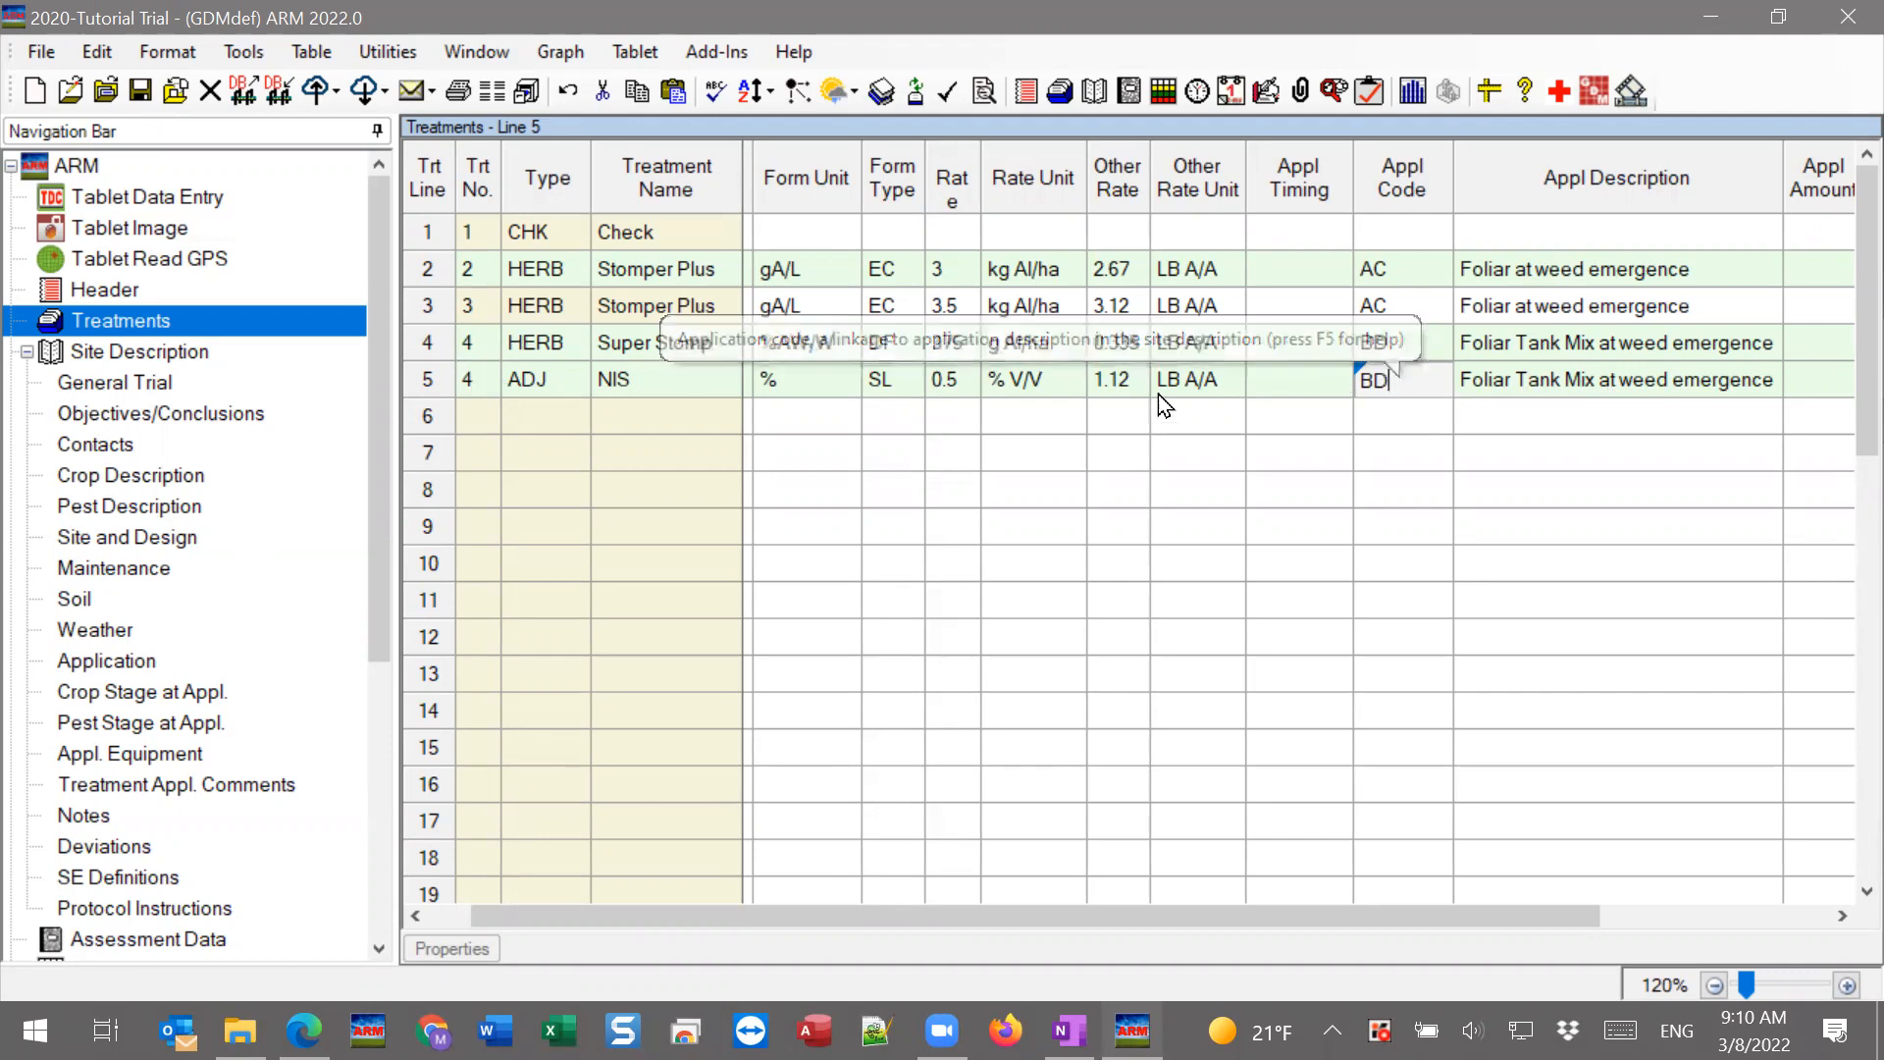
# Open the site's Application Description and review the application dates and recorded conditions of applications A through D.
pyautogui.click(111, 663)
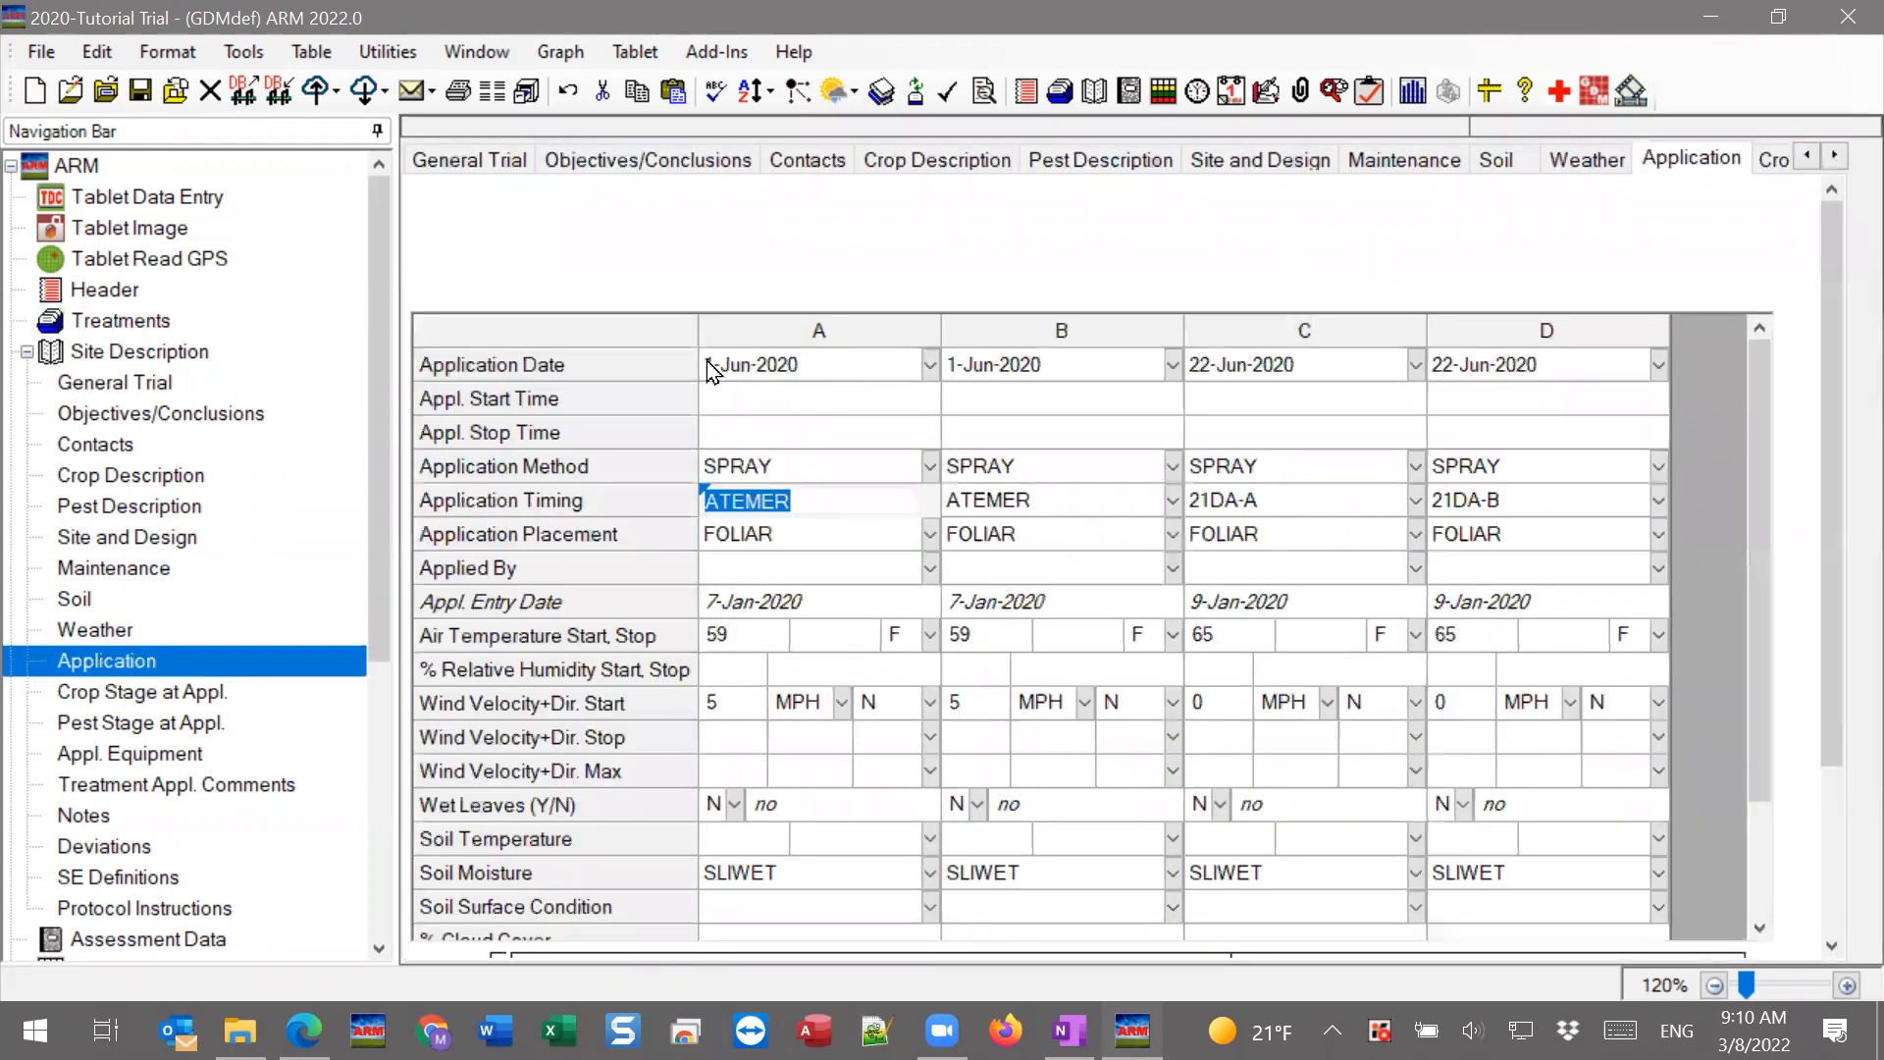
pyautogui.click(1089, 374)
pyautogui.click(719, 374)
pyautogui.click(1036, 371)
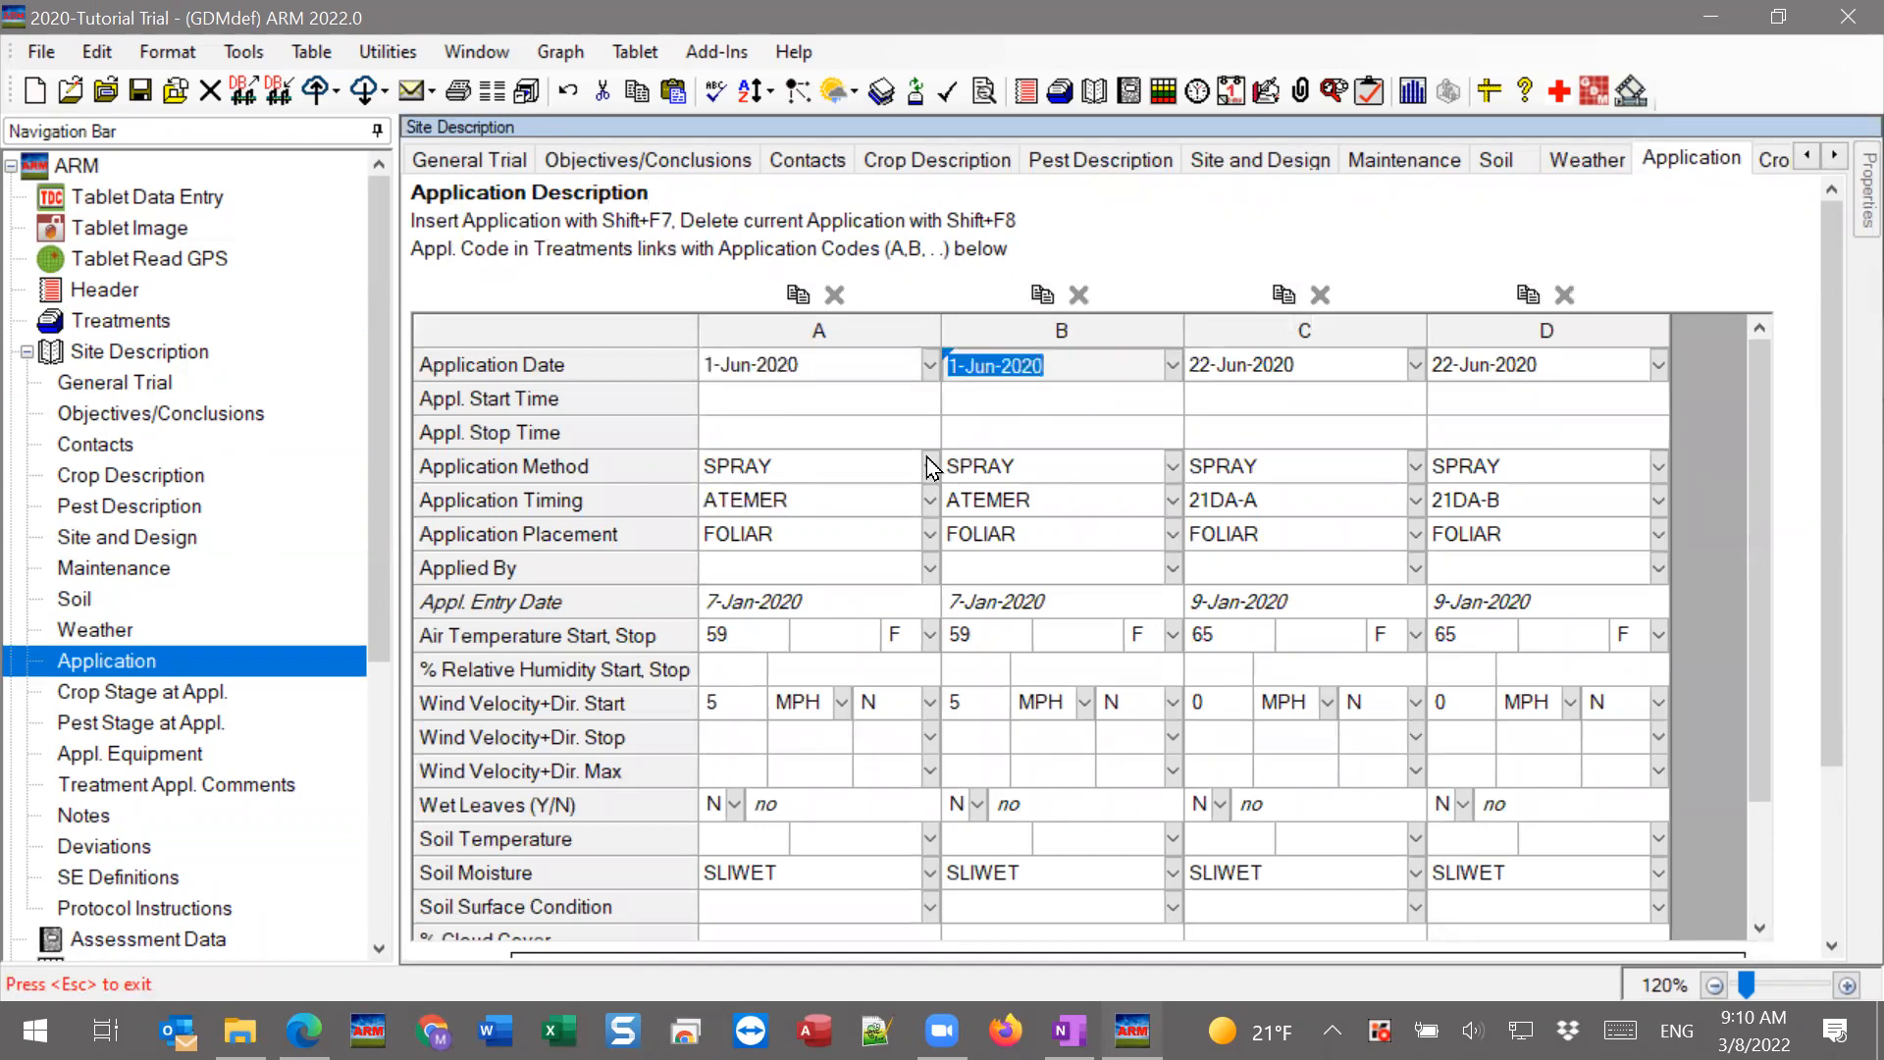
pyautogui.click(1322, 377)
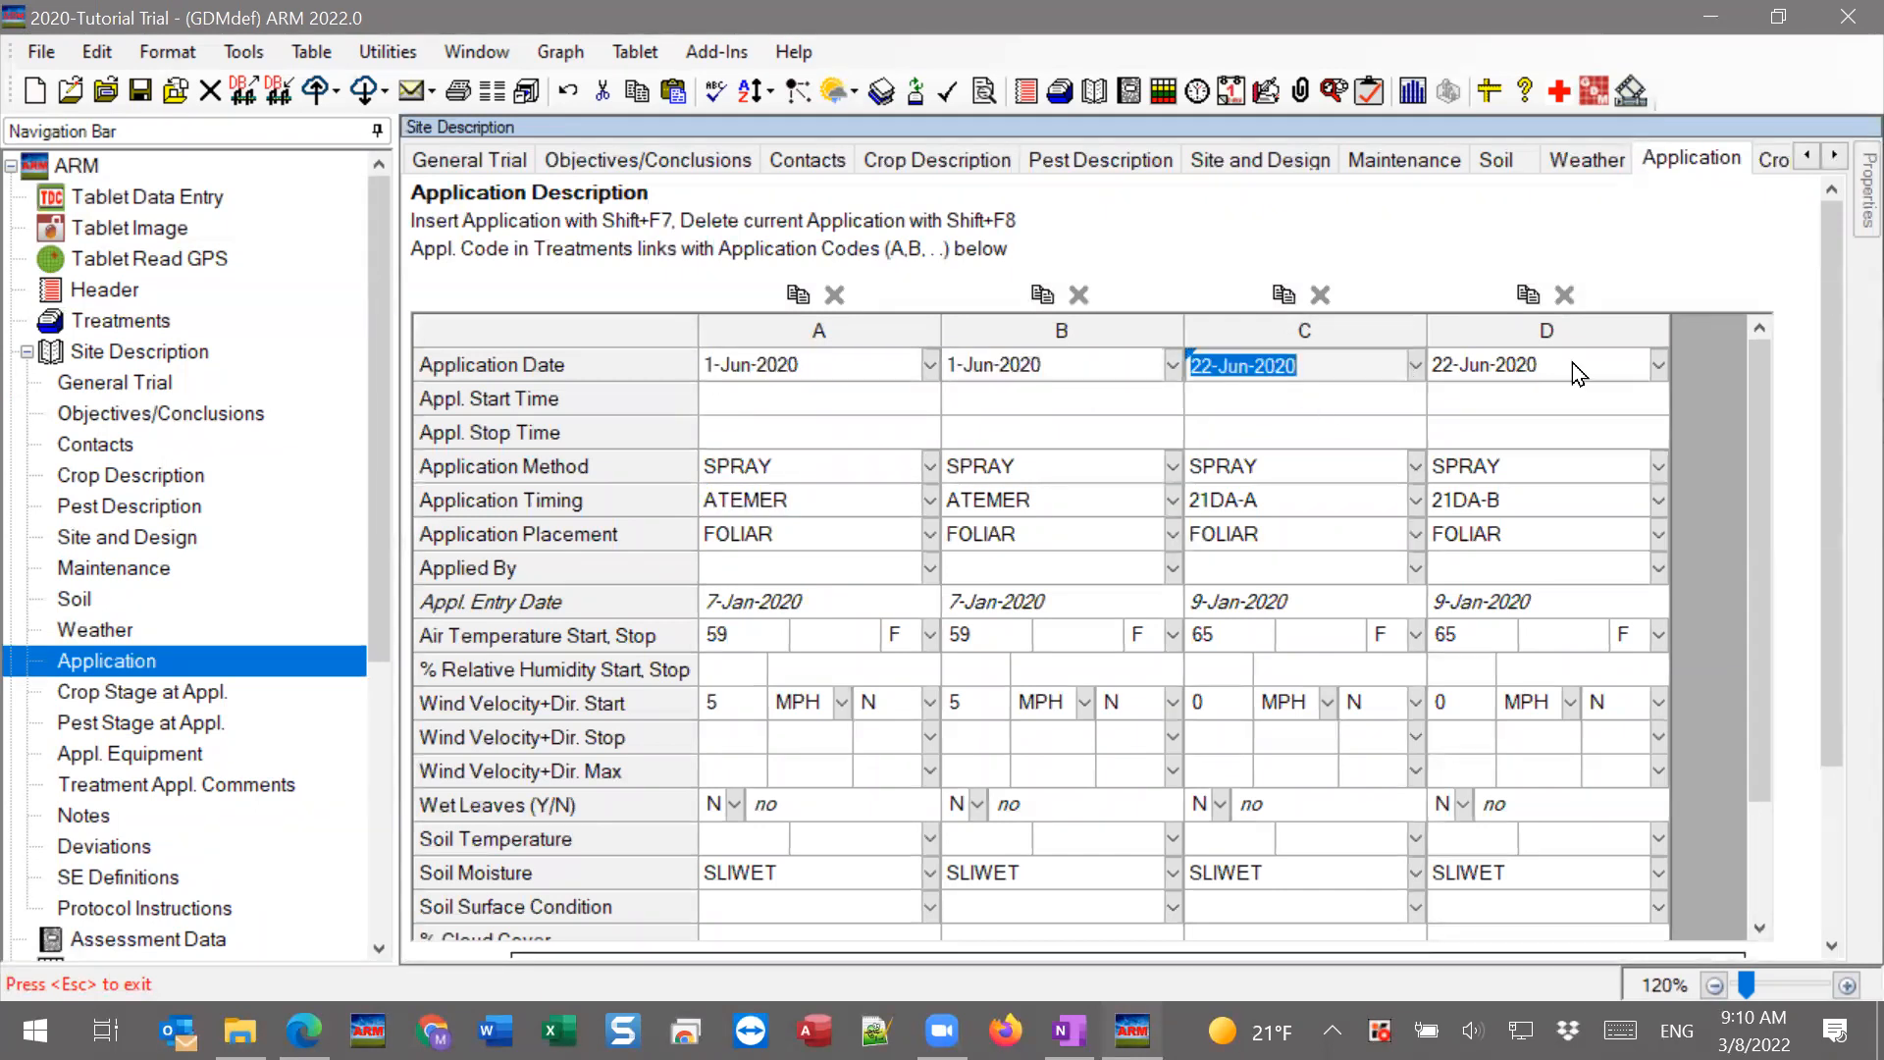
pyautogui.click(1573, 363)
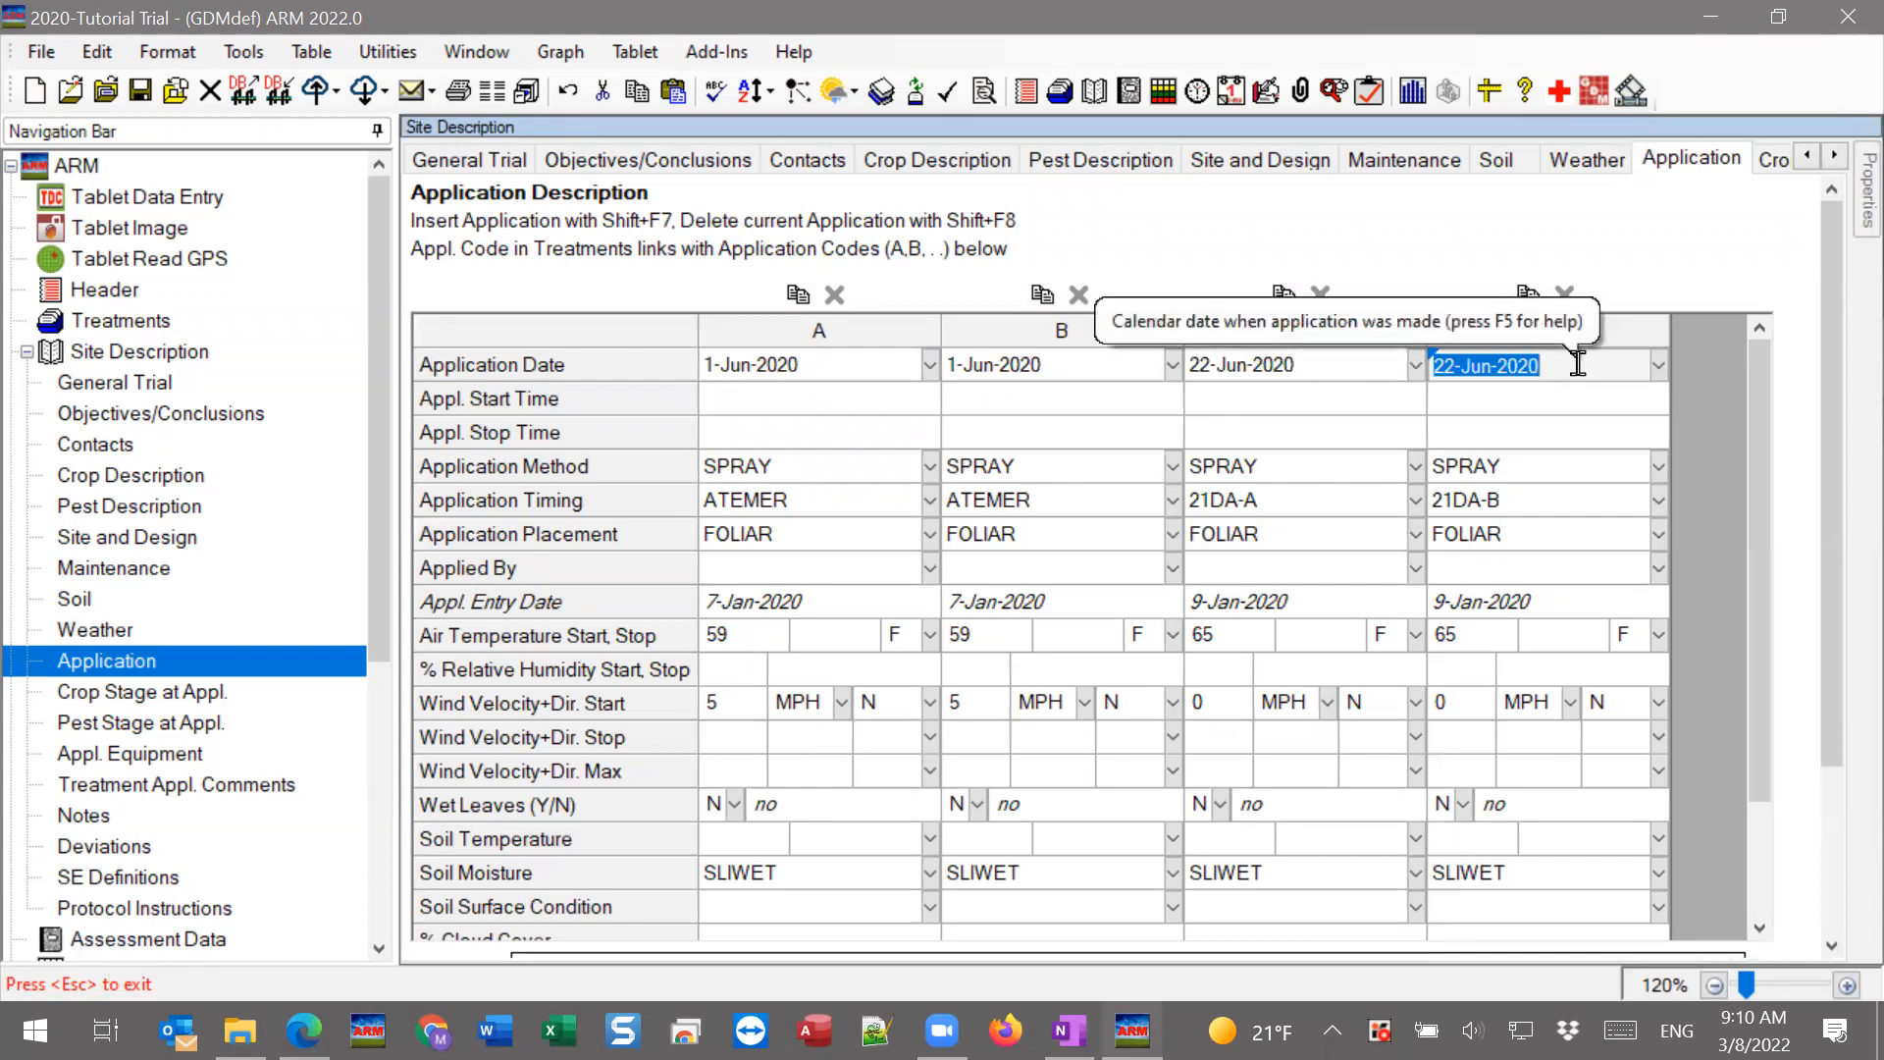
pyautogui.moveTo(1839, 343); pyautogui.dragTo(1830, 416)
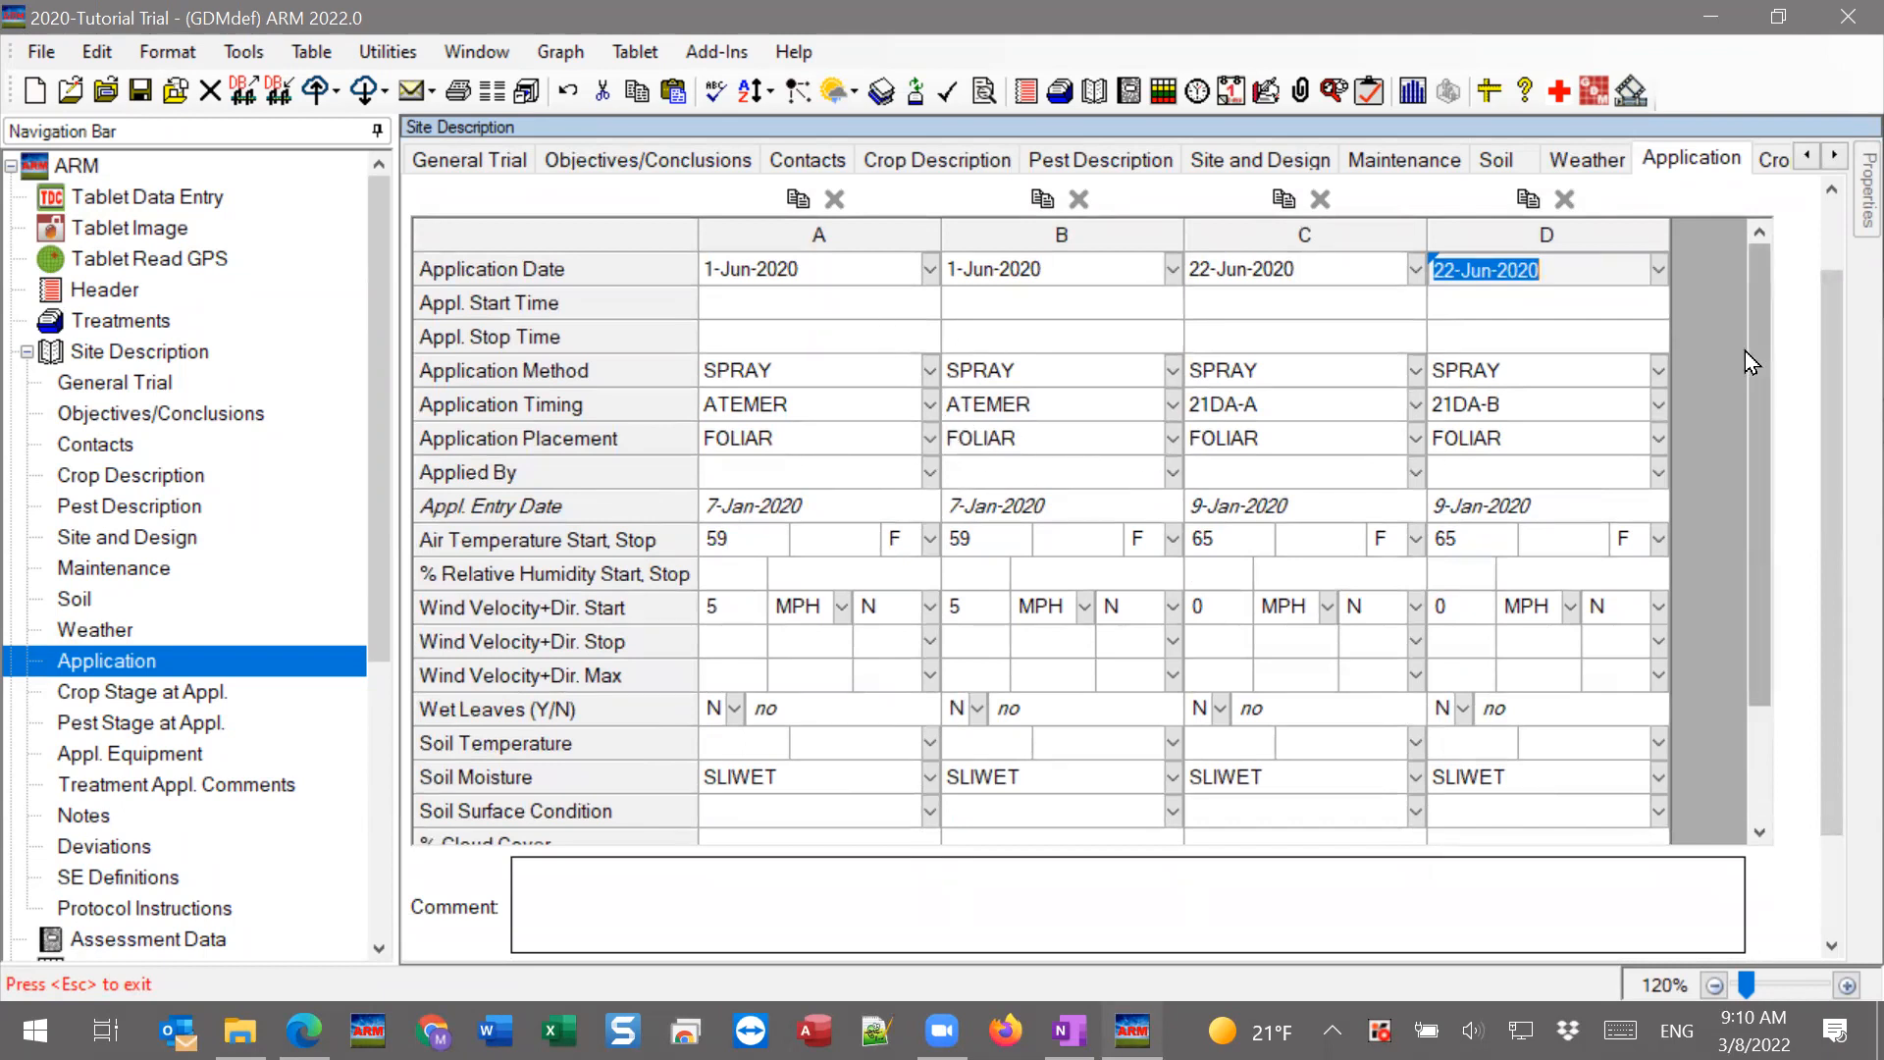
pyautogui.moveTo(1765, 351); pyautogui.dragTo(1752, 538)
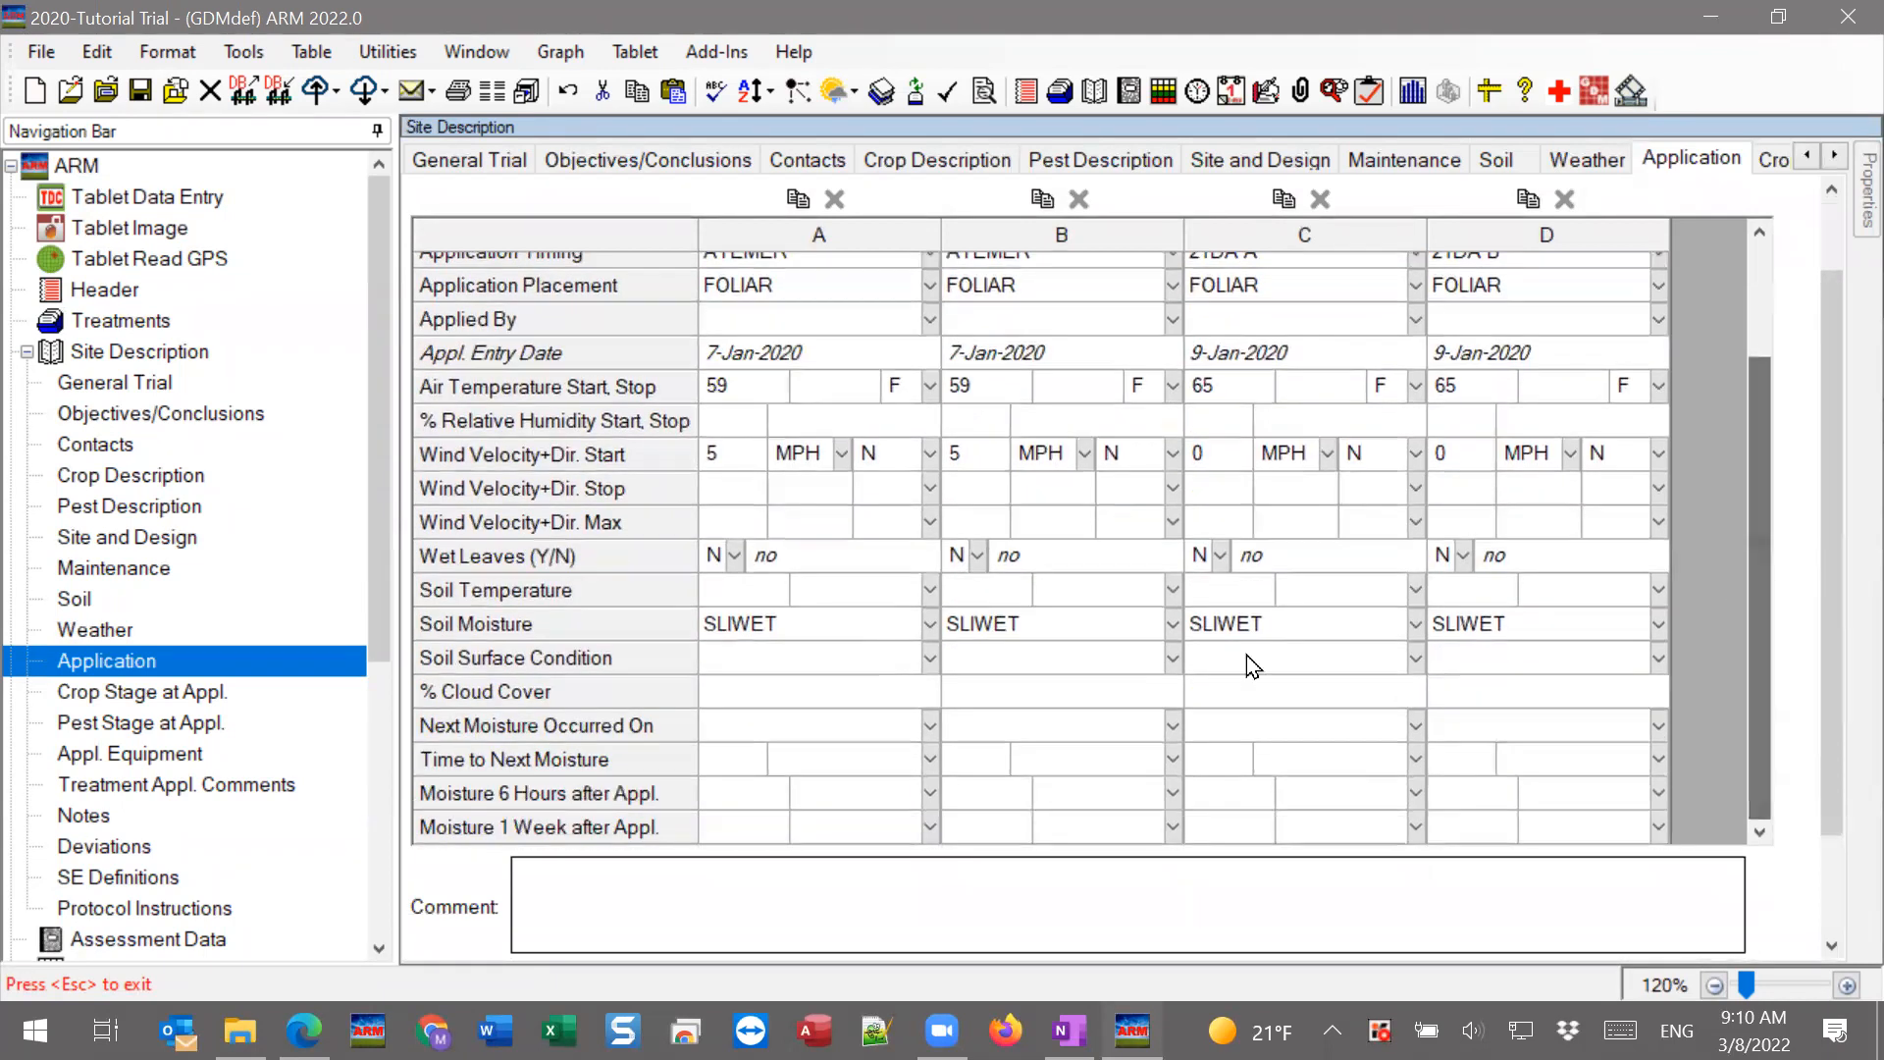
# Open the Application Equipment section and review the equipment, application amount and mix size rows for applications A through D.
pyautogui.click(122, 756)
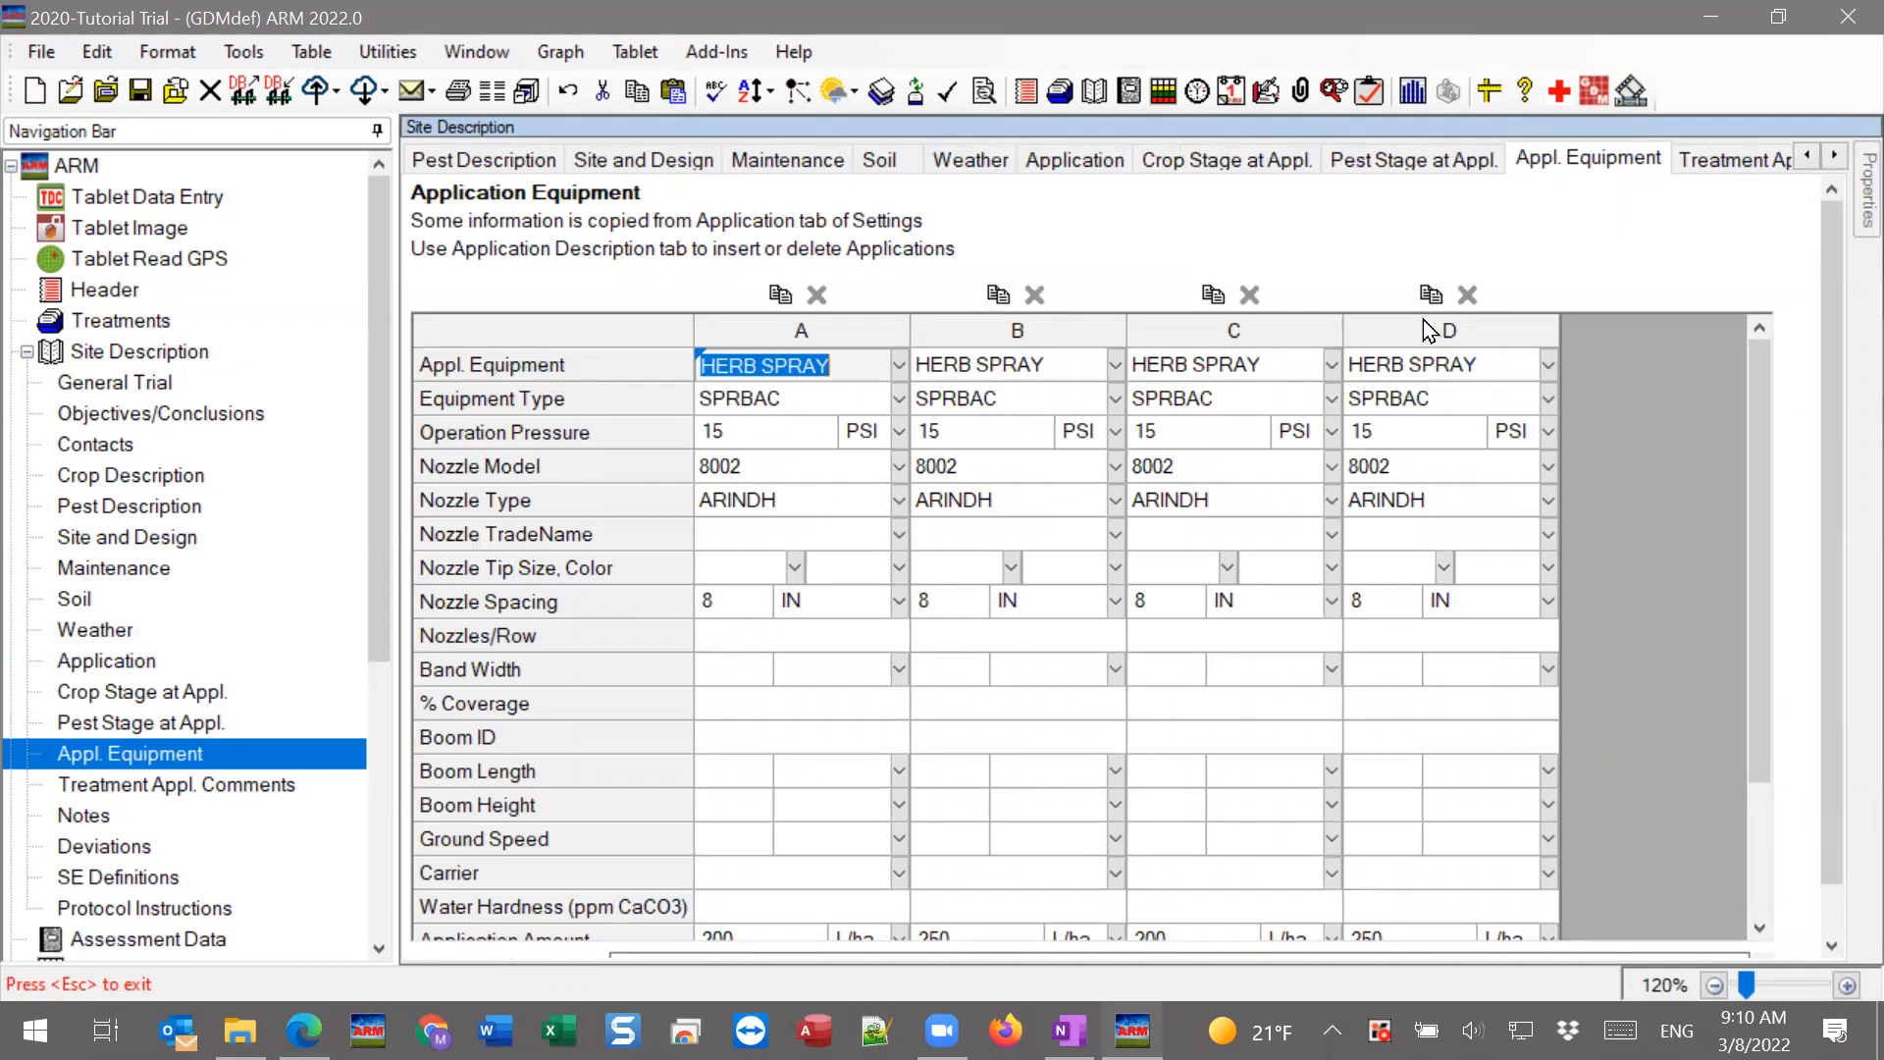
pyautogui.scroll(-1, 1818, 338)
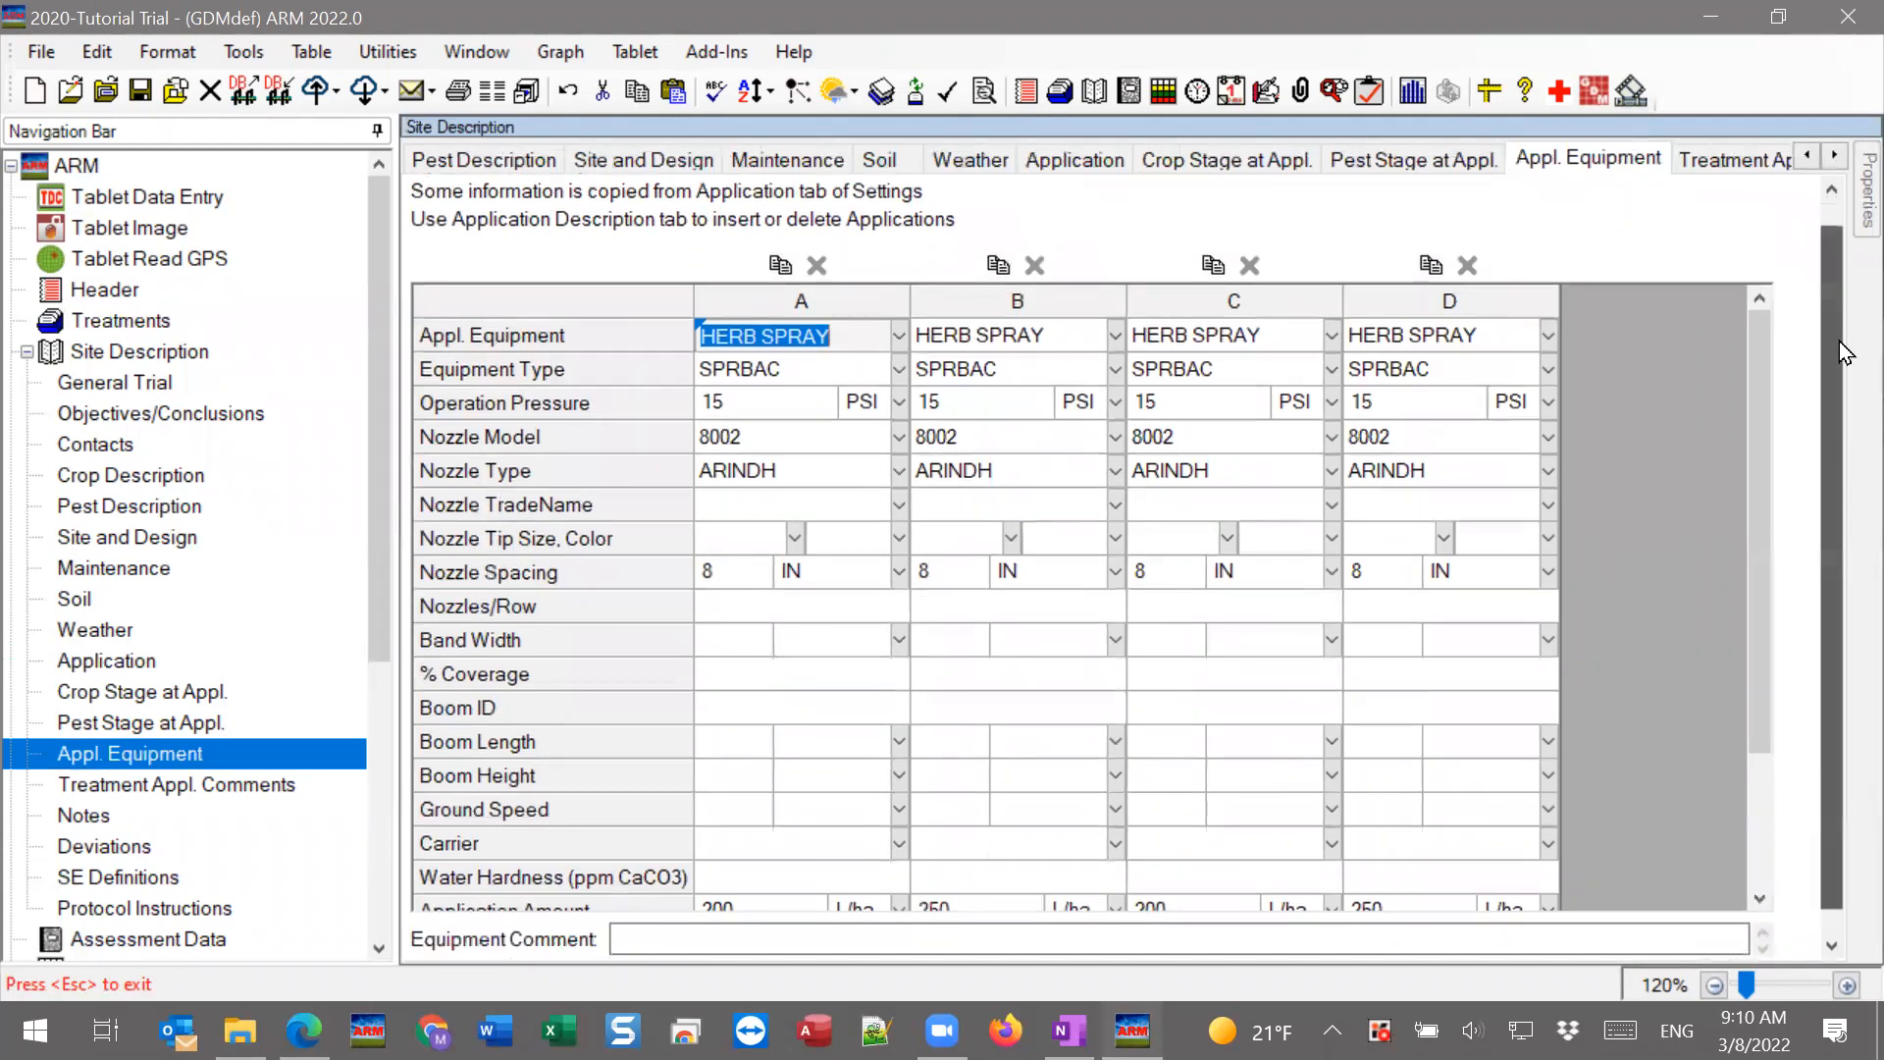
pyautogui.moveTo(1768, 375); pyautogui.dragTo(1708, 728)
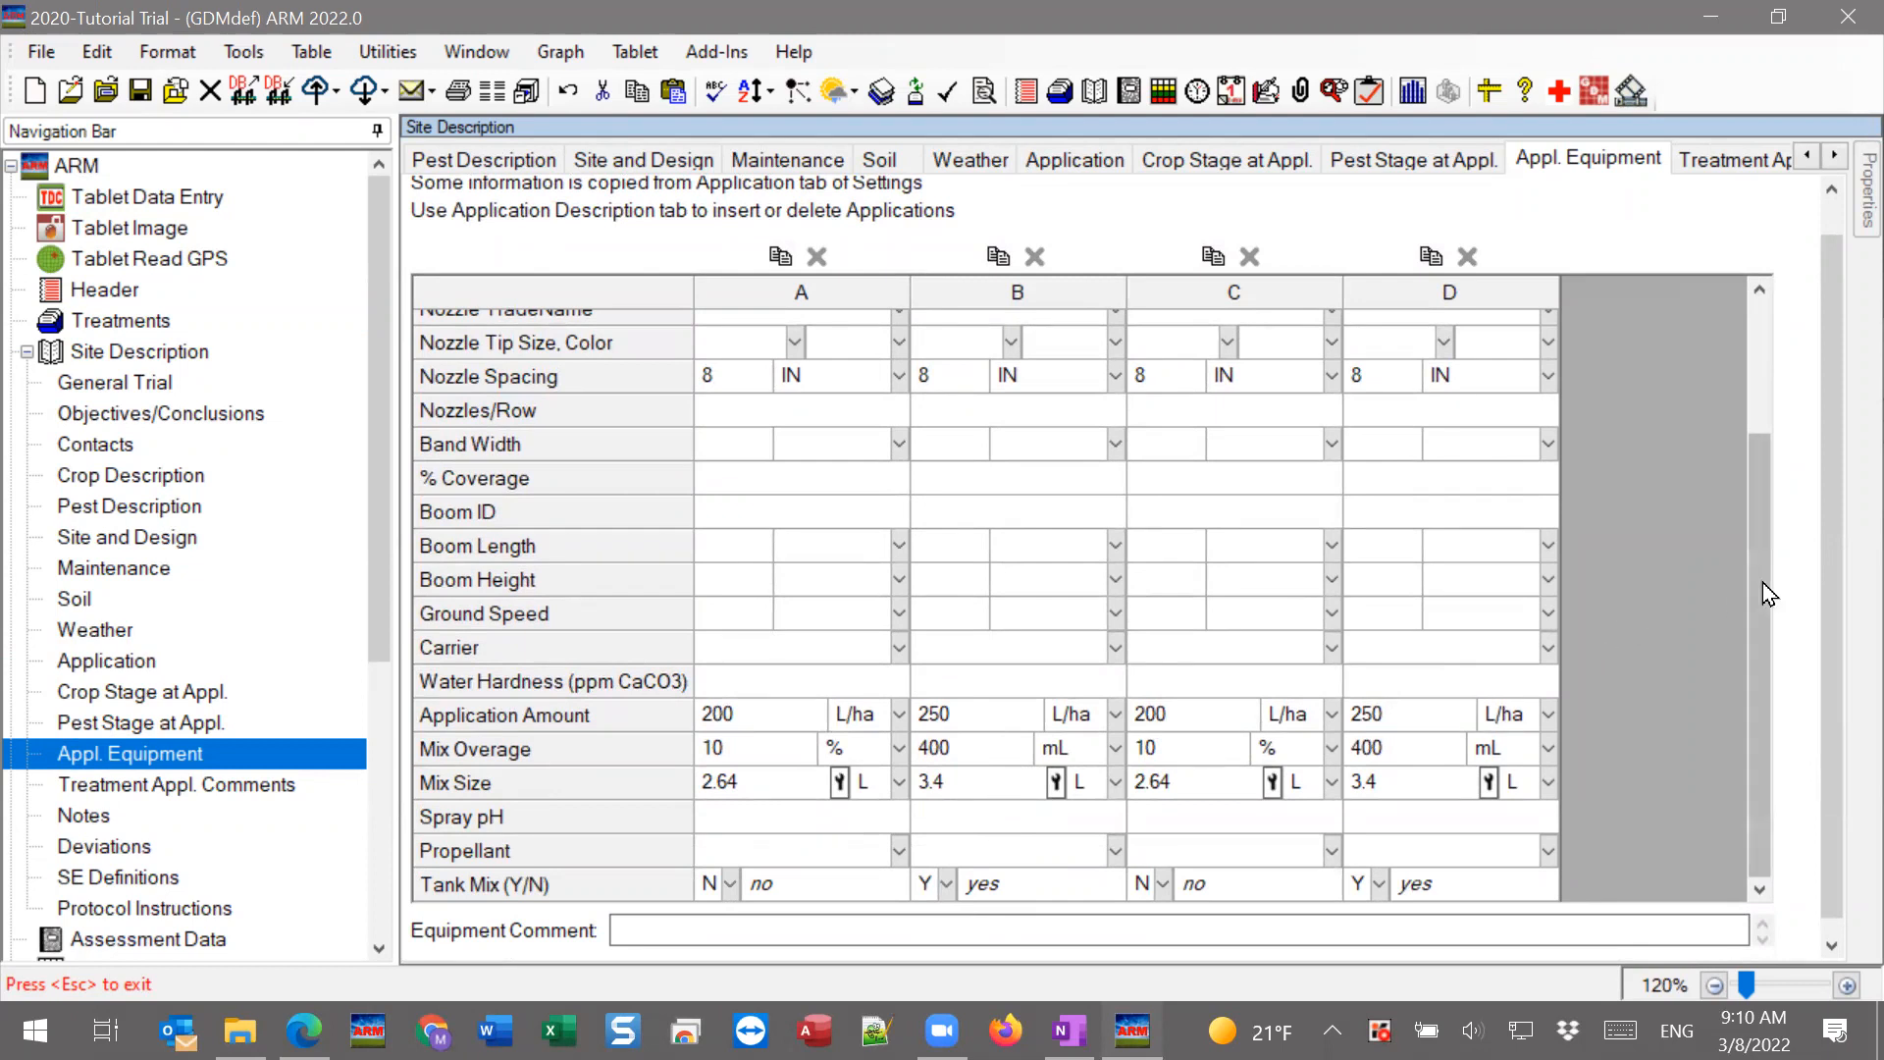
pyautogui.moveTo(1749, 595); pyautogui.dragTo(1768, 327)
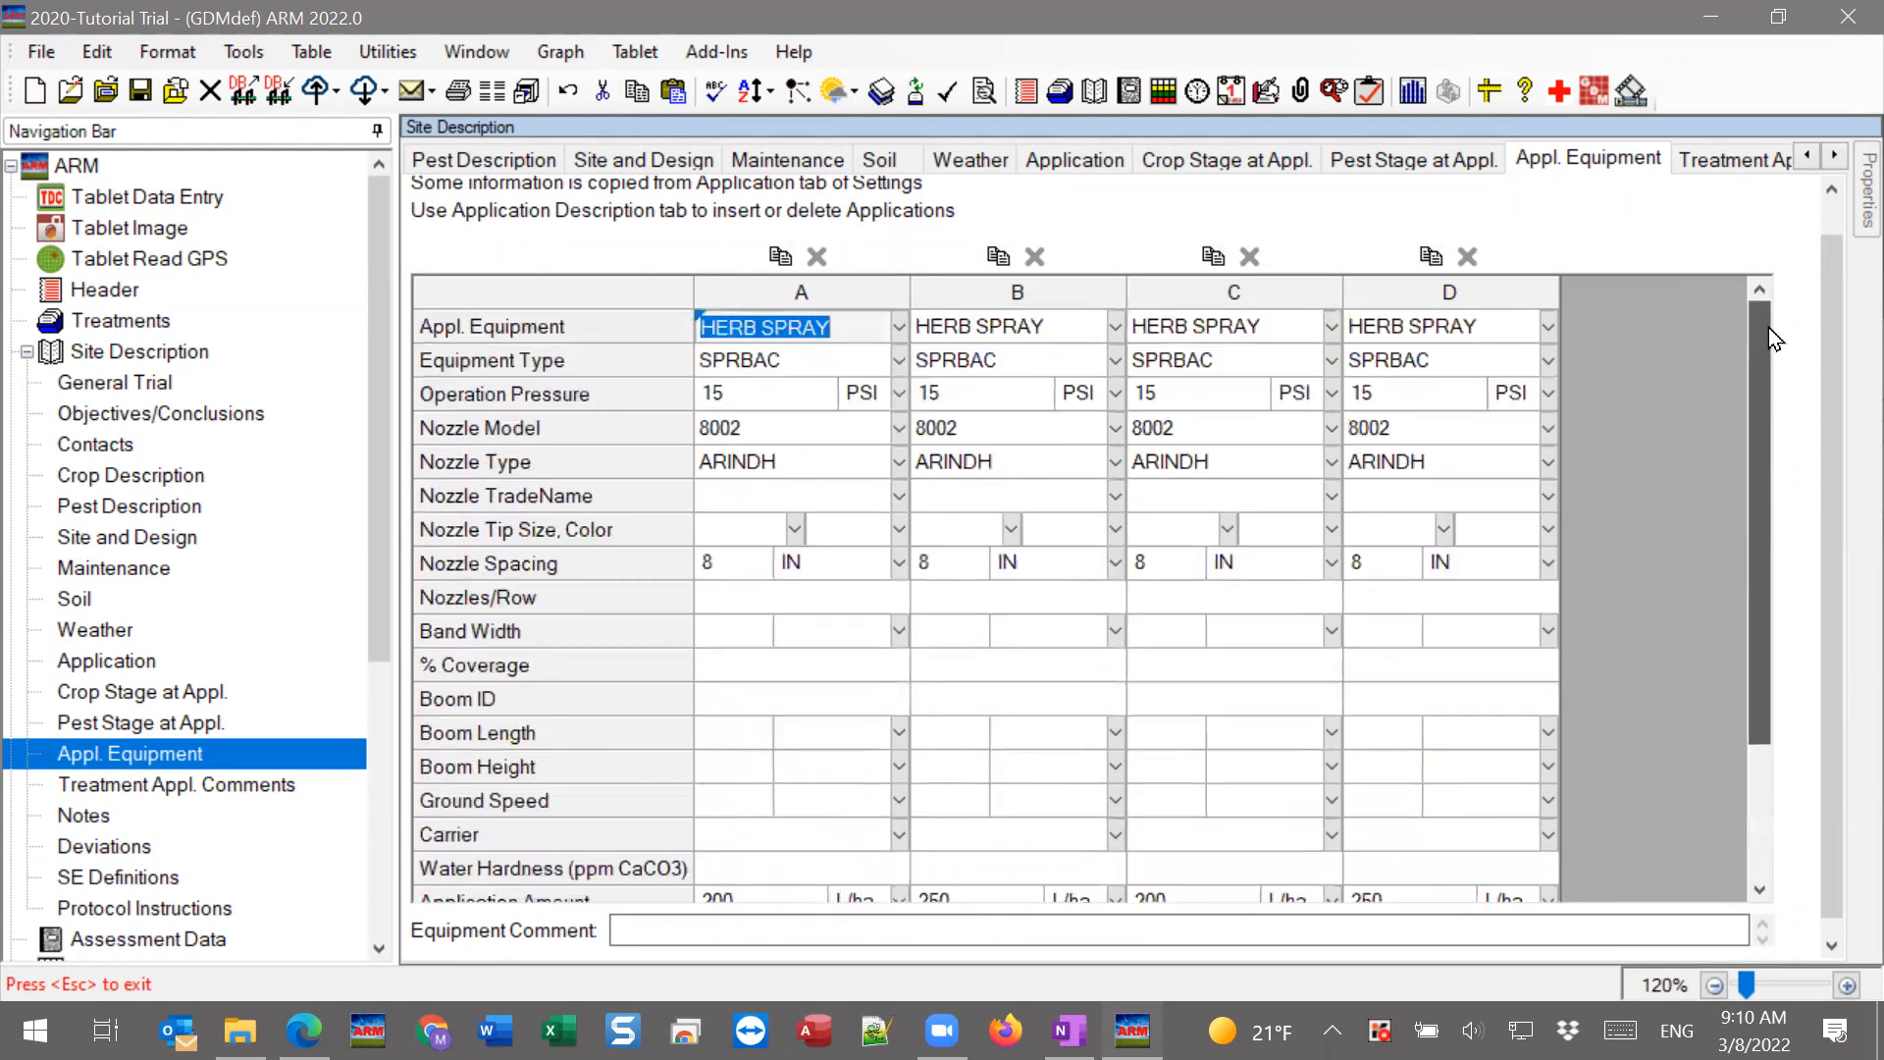
# Compare applications A and B in the Application Description and check treatment line 2's application code in the Treatments editor.
pyautogui.click(134, 667)
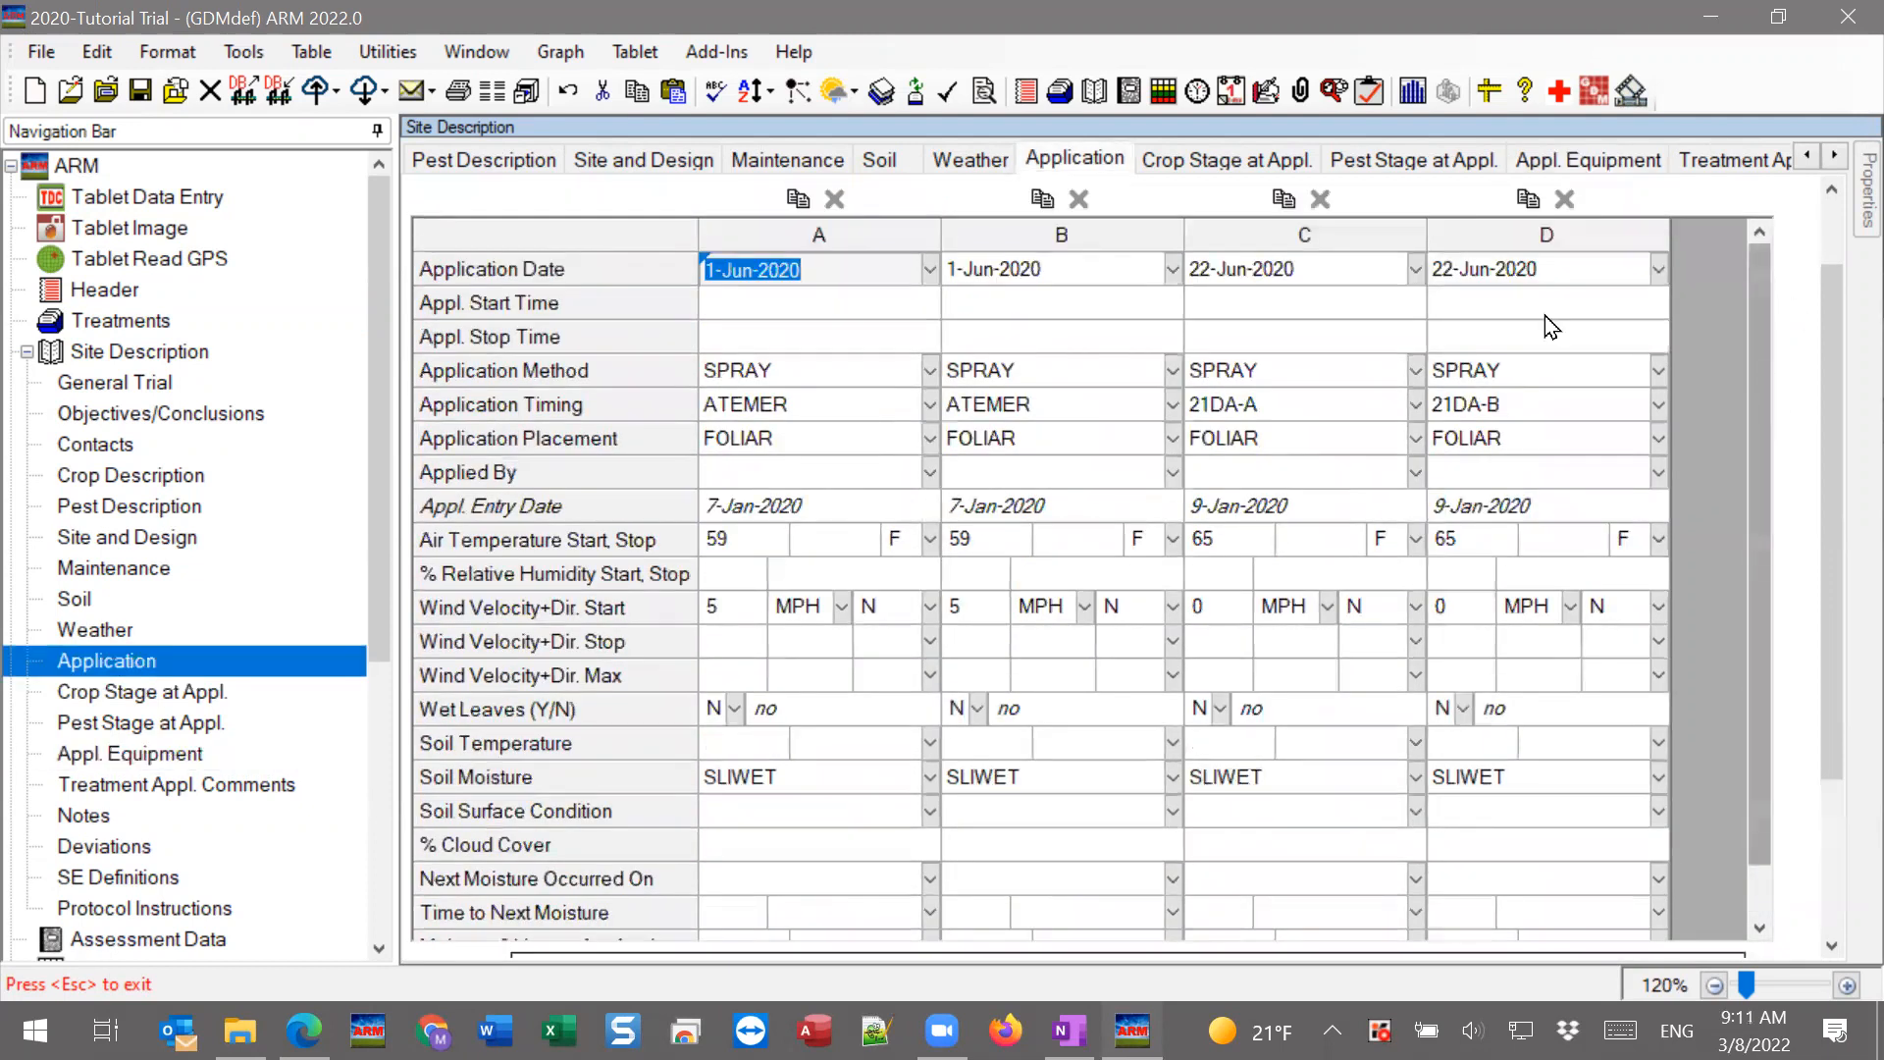
pyautogui.click(899, 309)
pyautogui.click(981, 312)
pyautogui.click(893, 233)
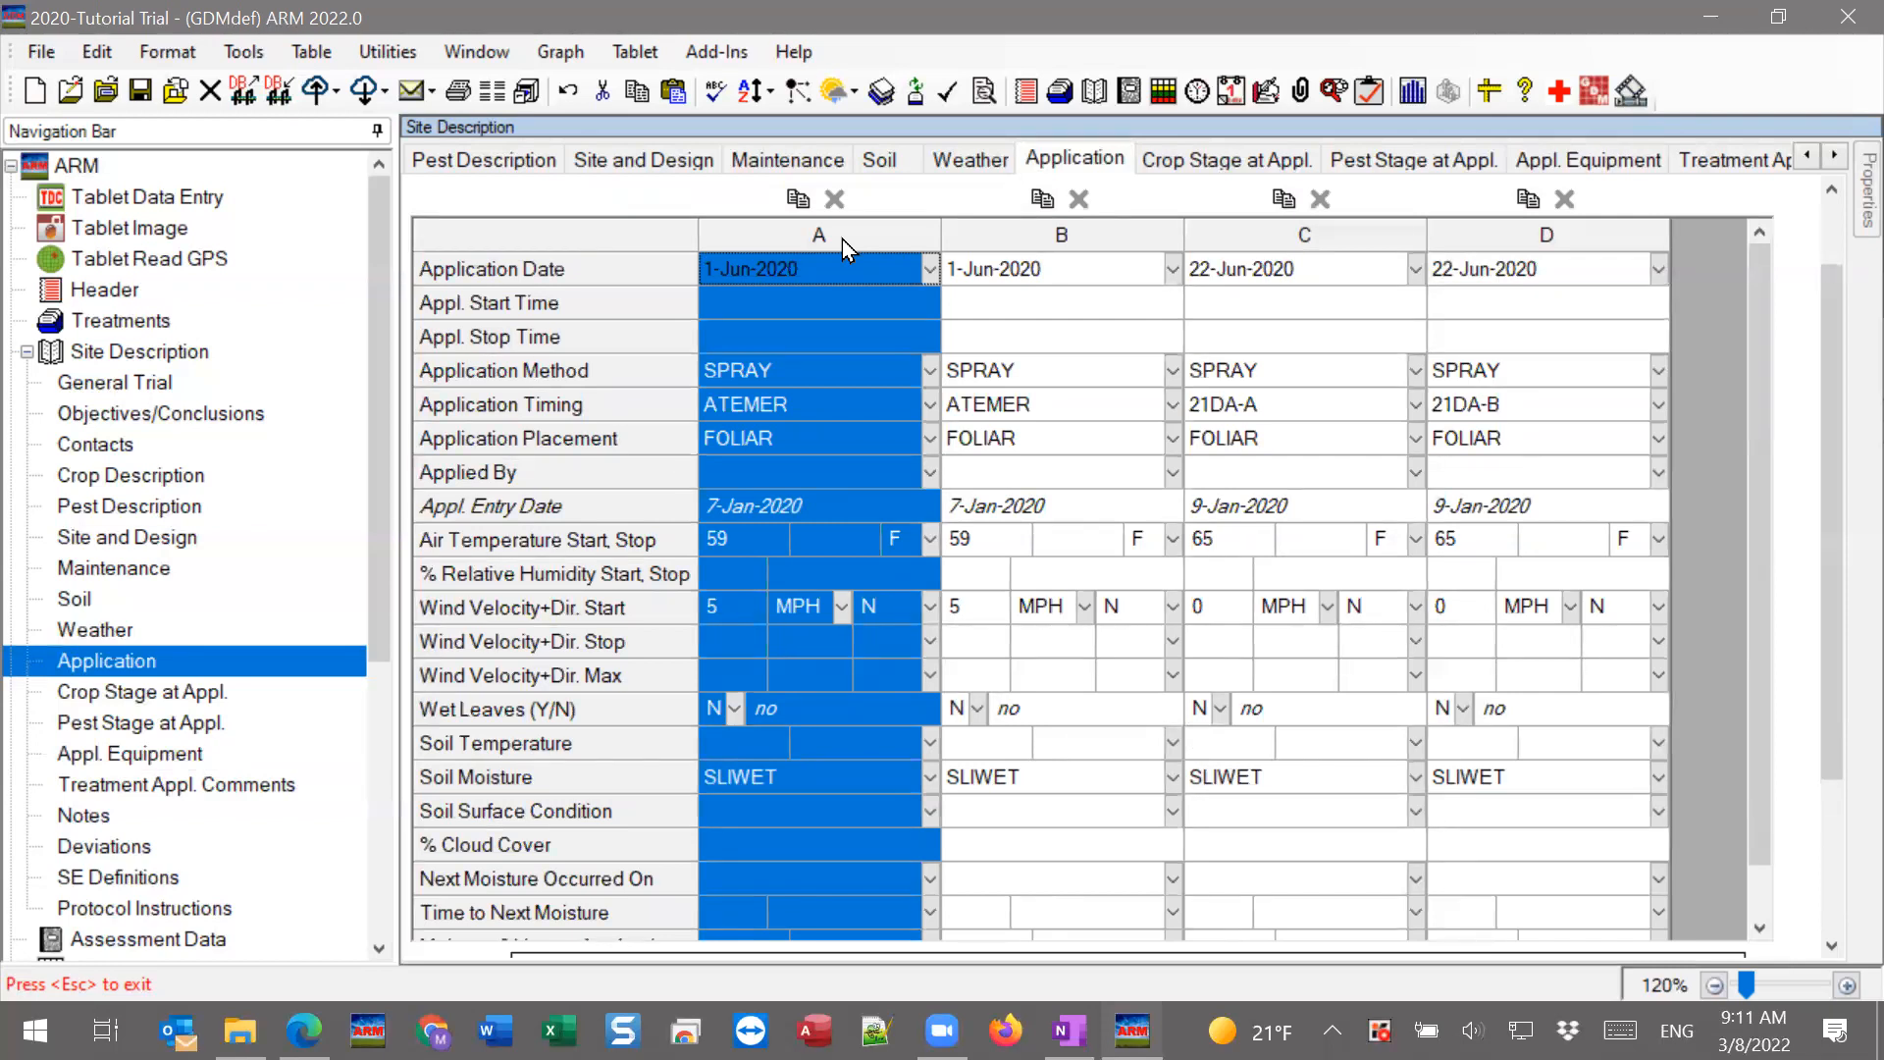
pyautogui.moveTo(842, 239); pyautogui.dragTo(977, 244)
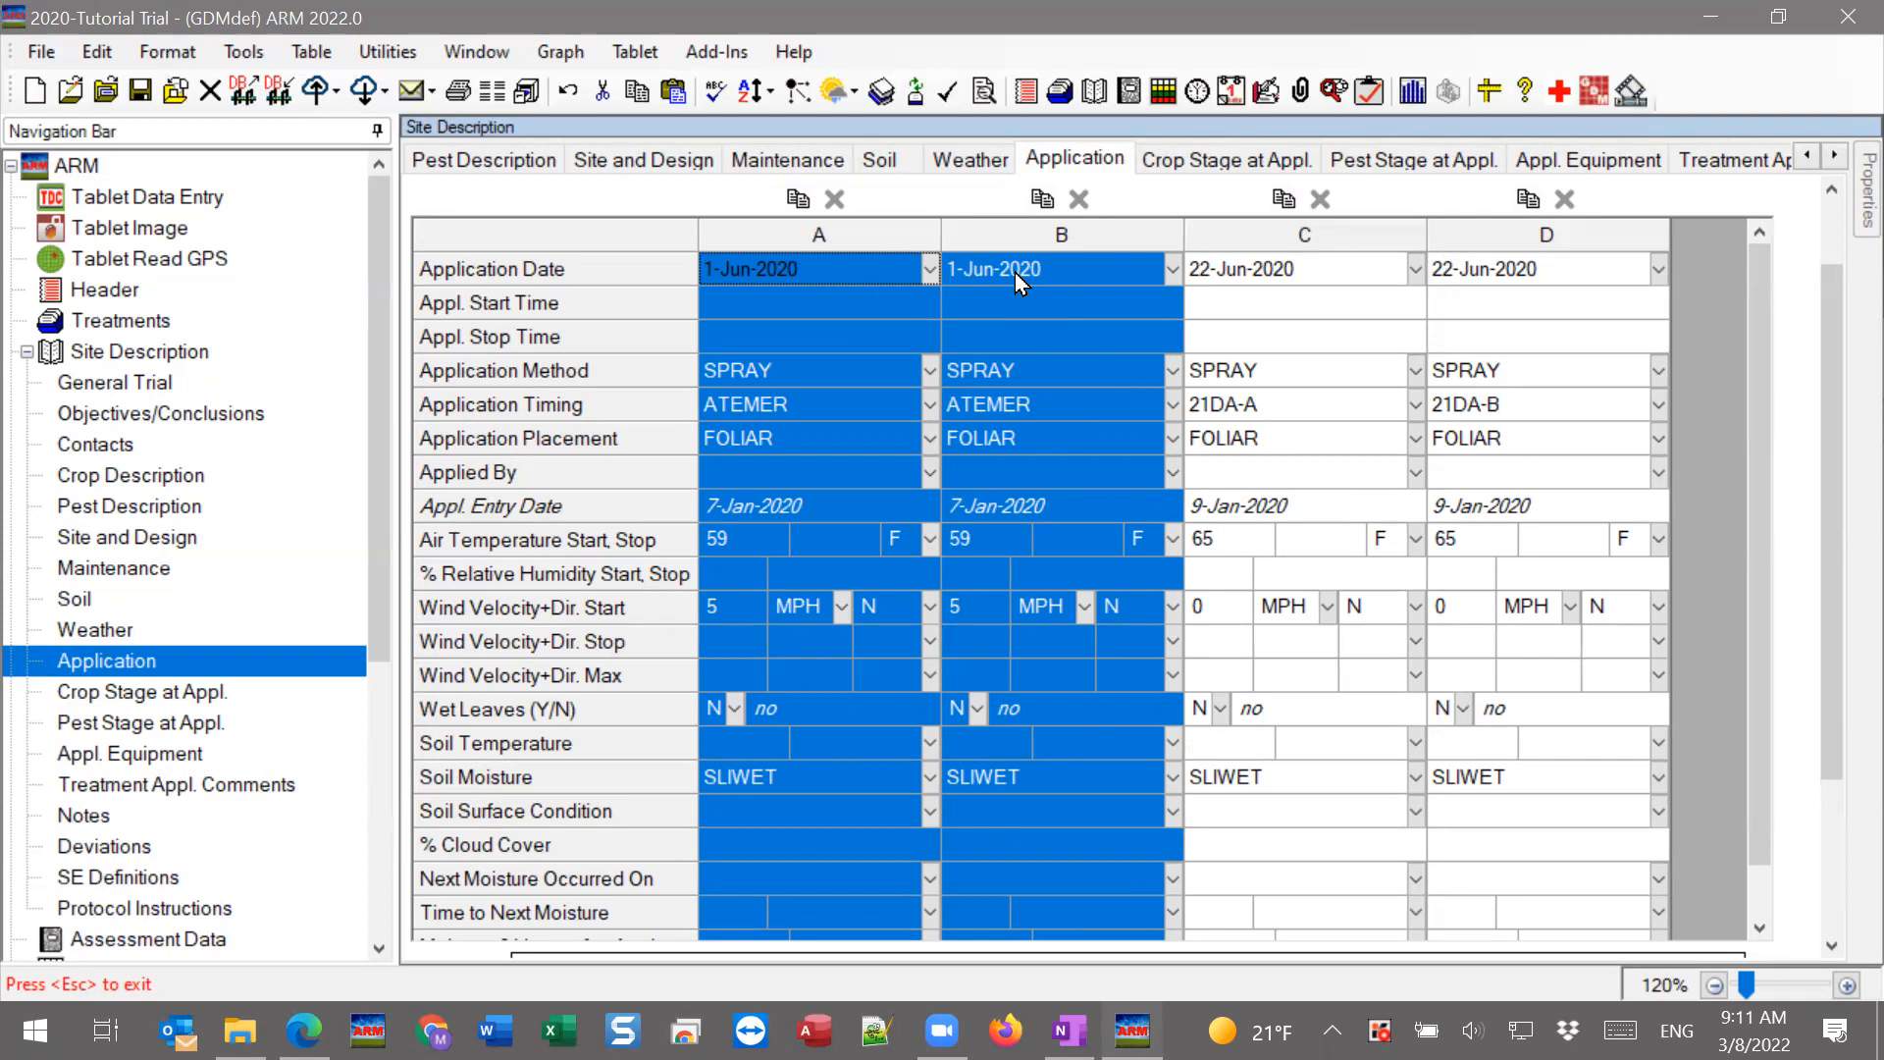
pyautogui.click(848, 310)
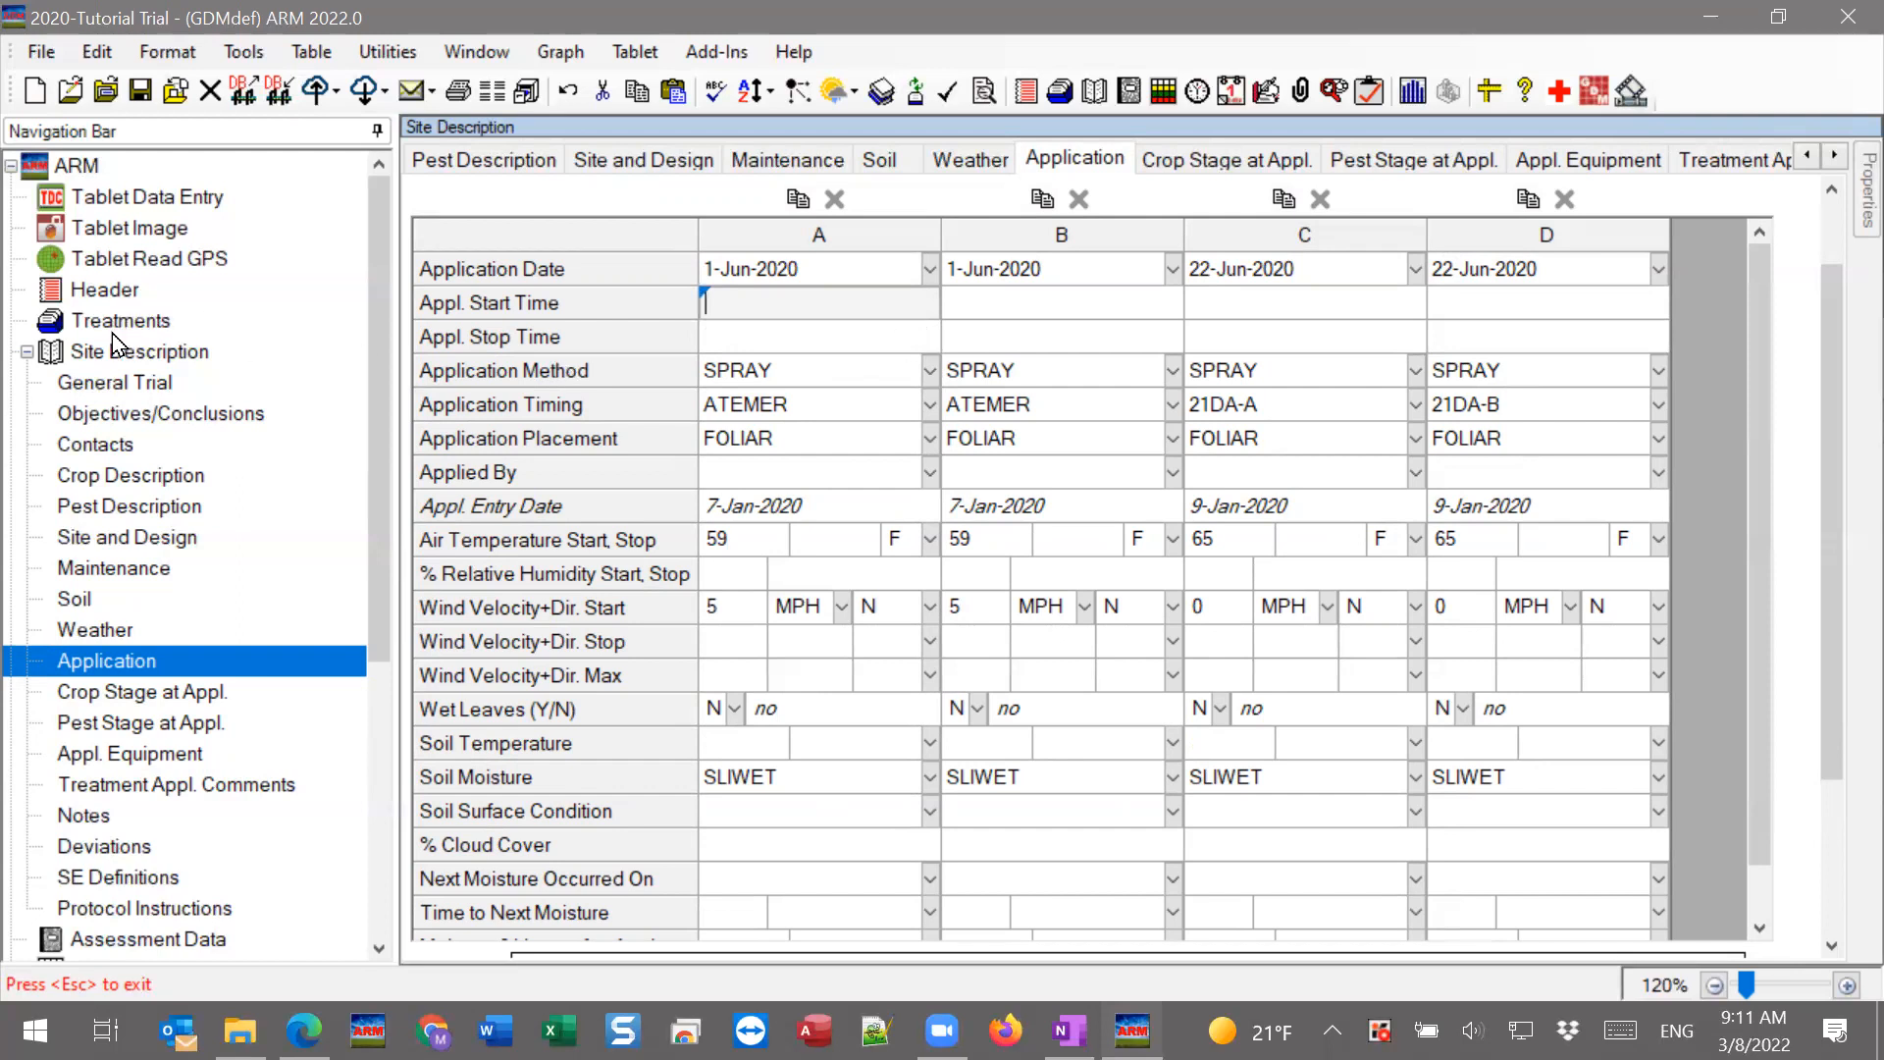
pyautogui.click(146, 325)
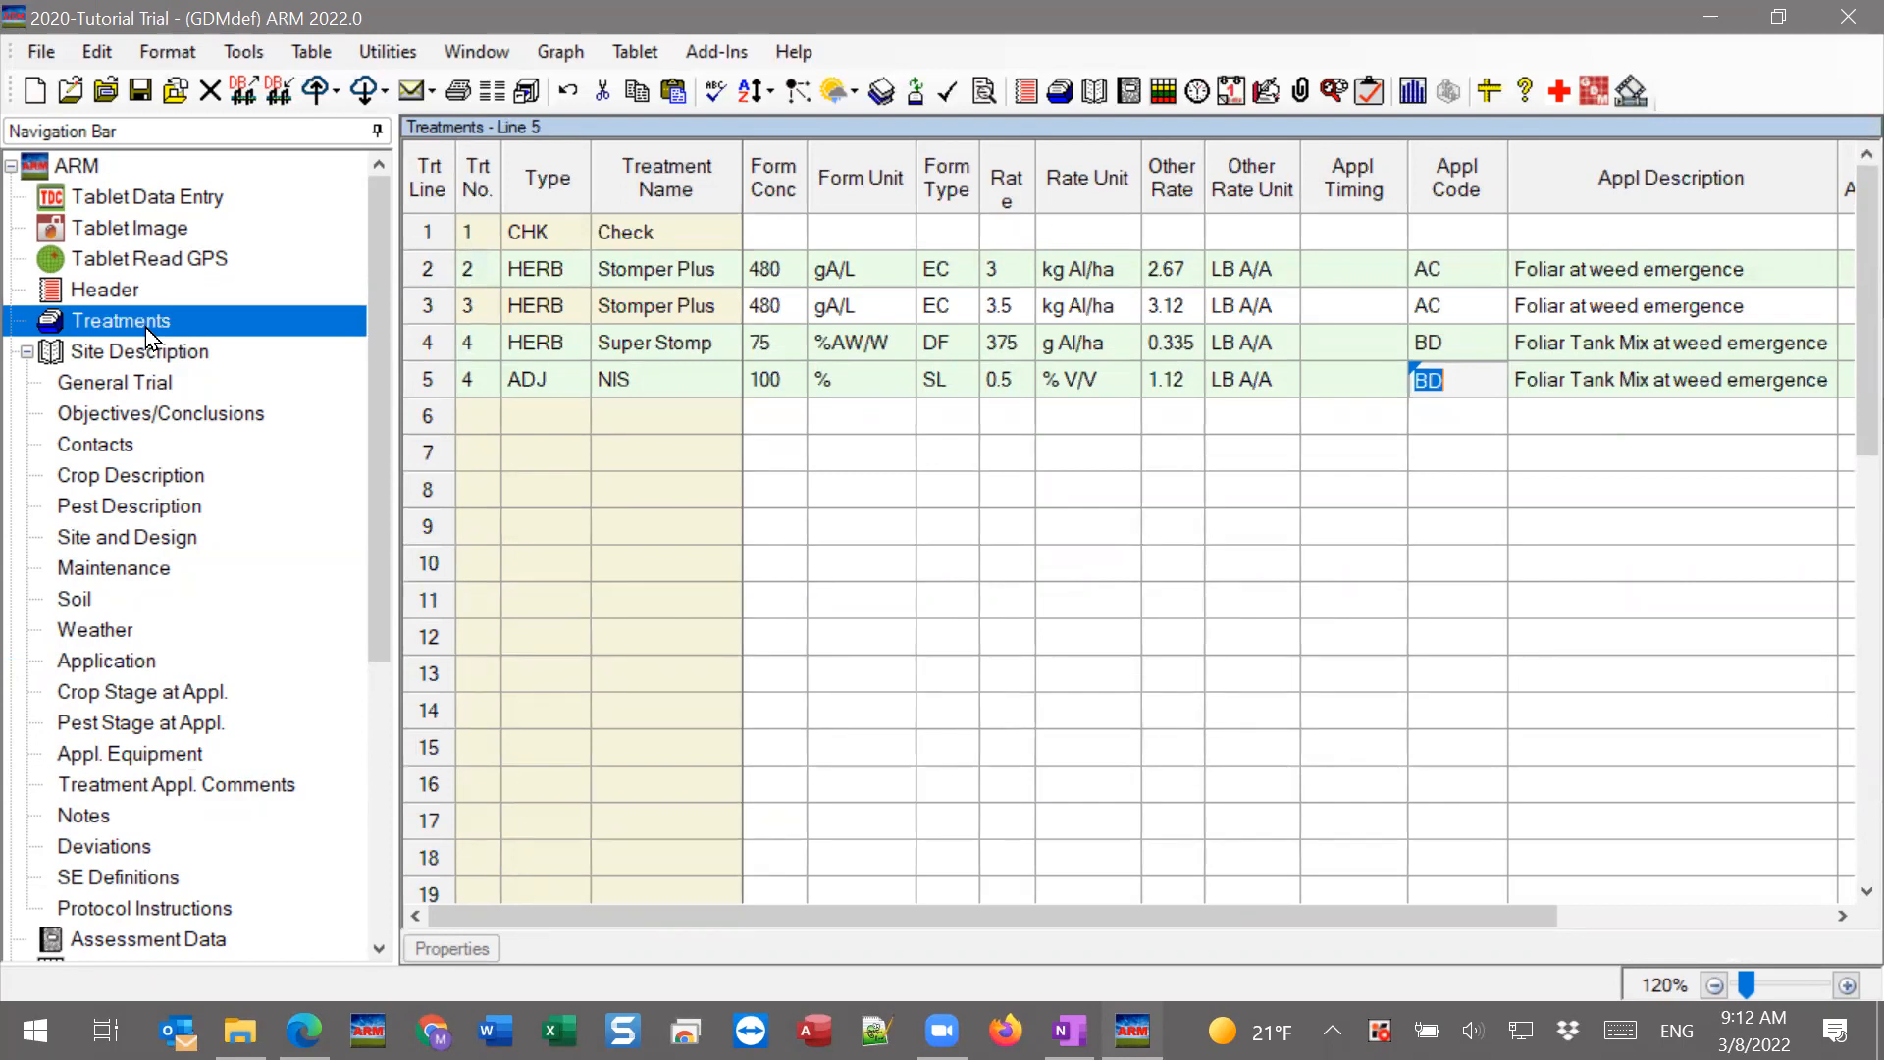
pyautogui.click(1469, 269)
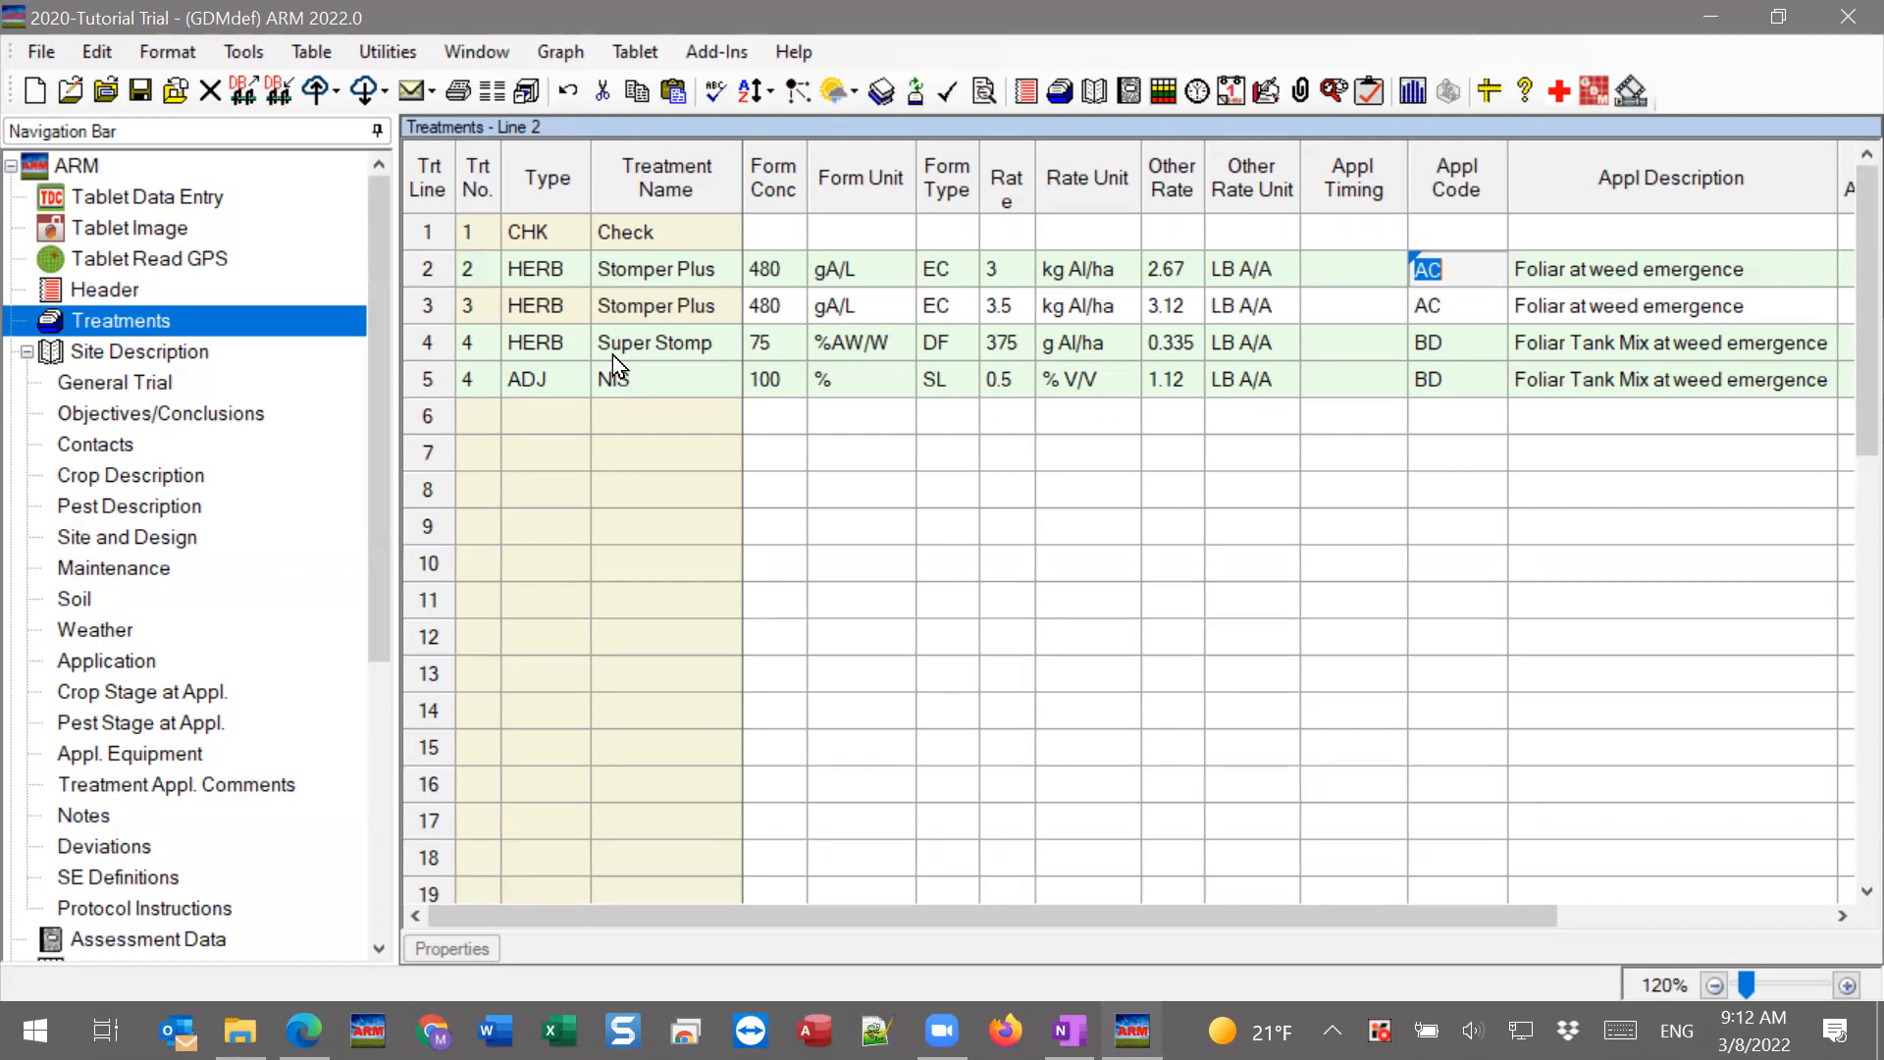
# Clear the Application Date row for all four applications in the Application Description.
pyautogui.click(146, 670)
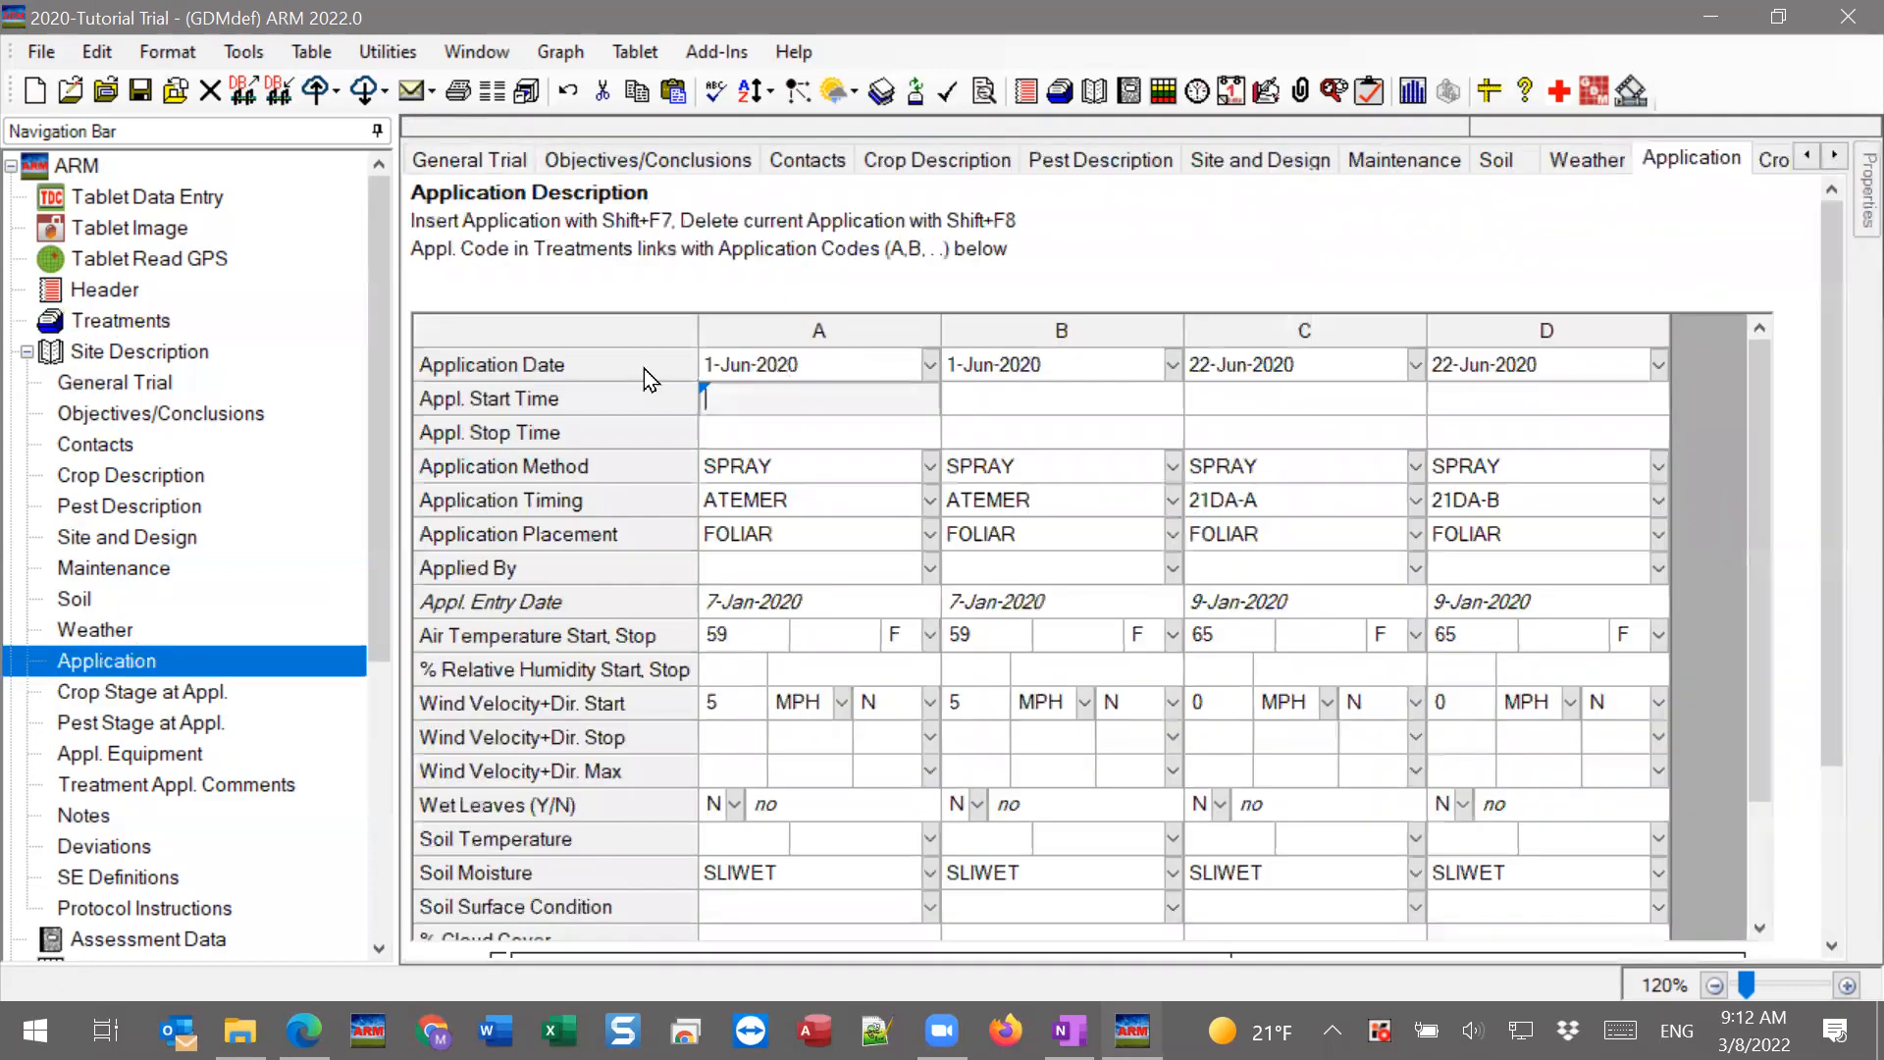
pyautogui.click(643, 368)
pyautogui.press('Delete')
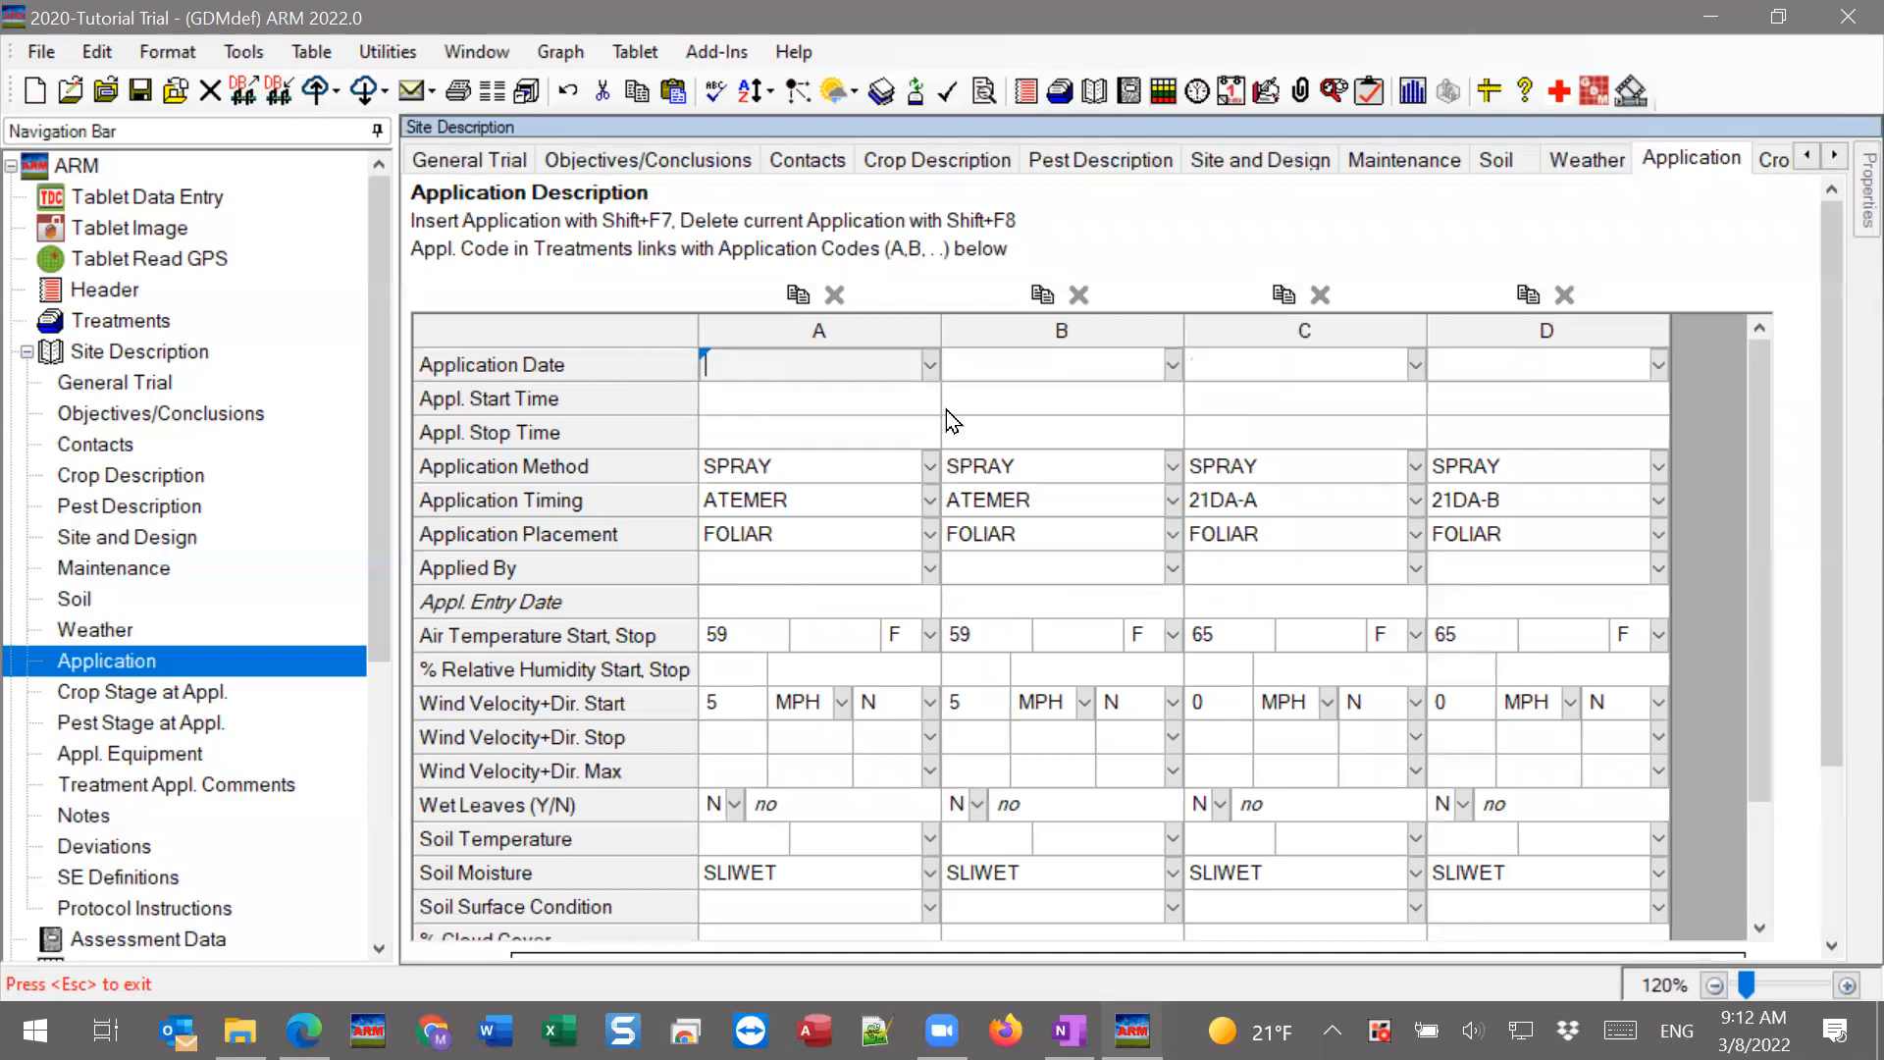
pyautogui.click(706, 397)
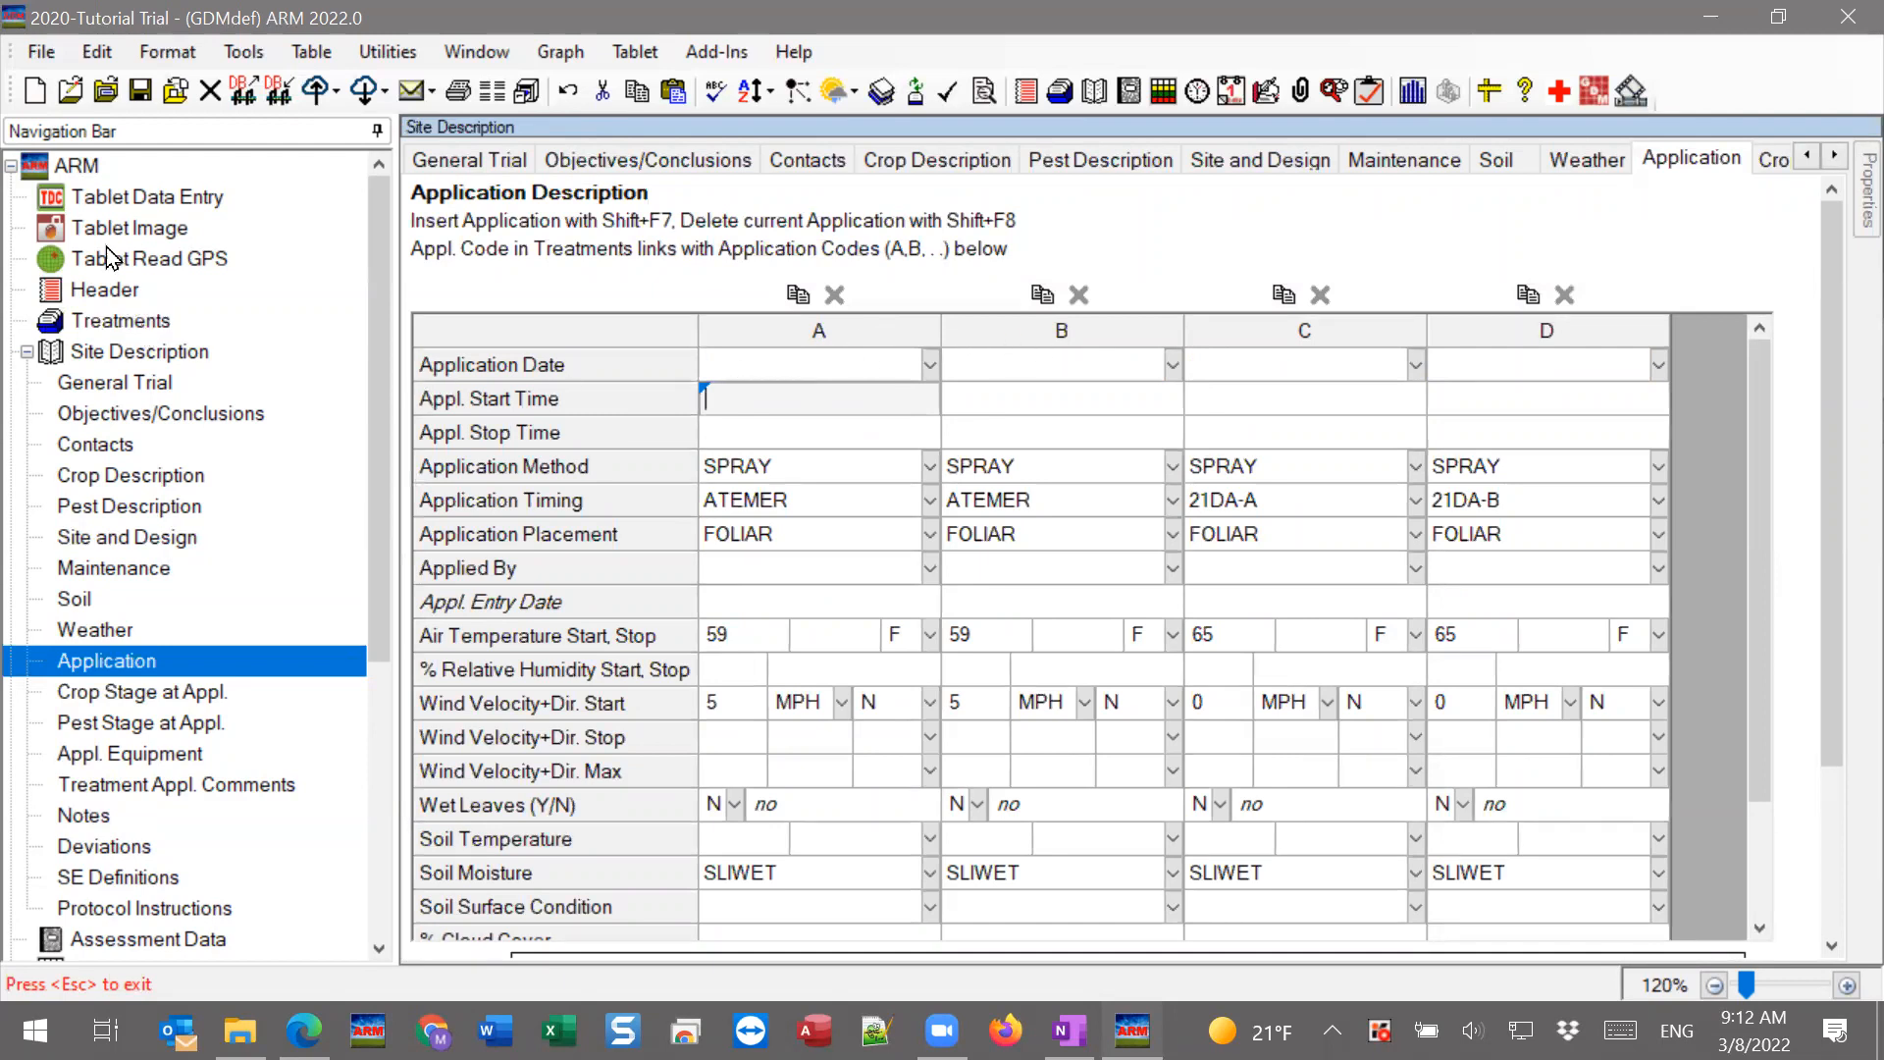
# Open the print reports and select the trial's Spray/Seeding Plan report.
pyautogui.click(39, 51)
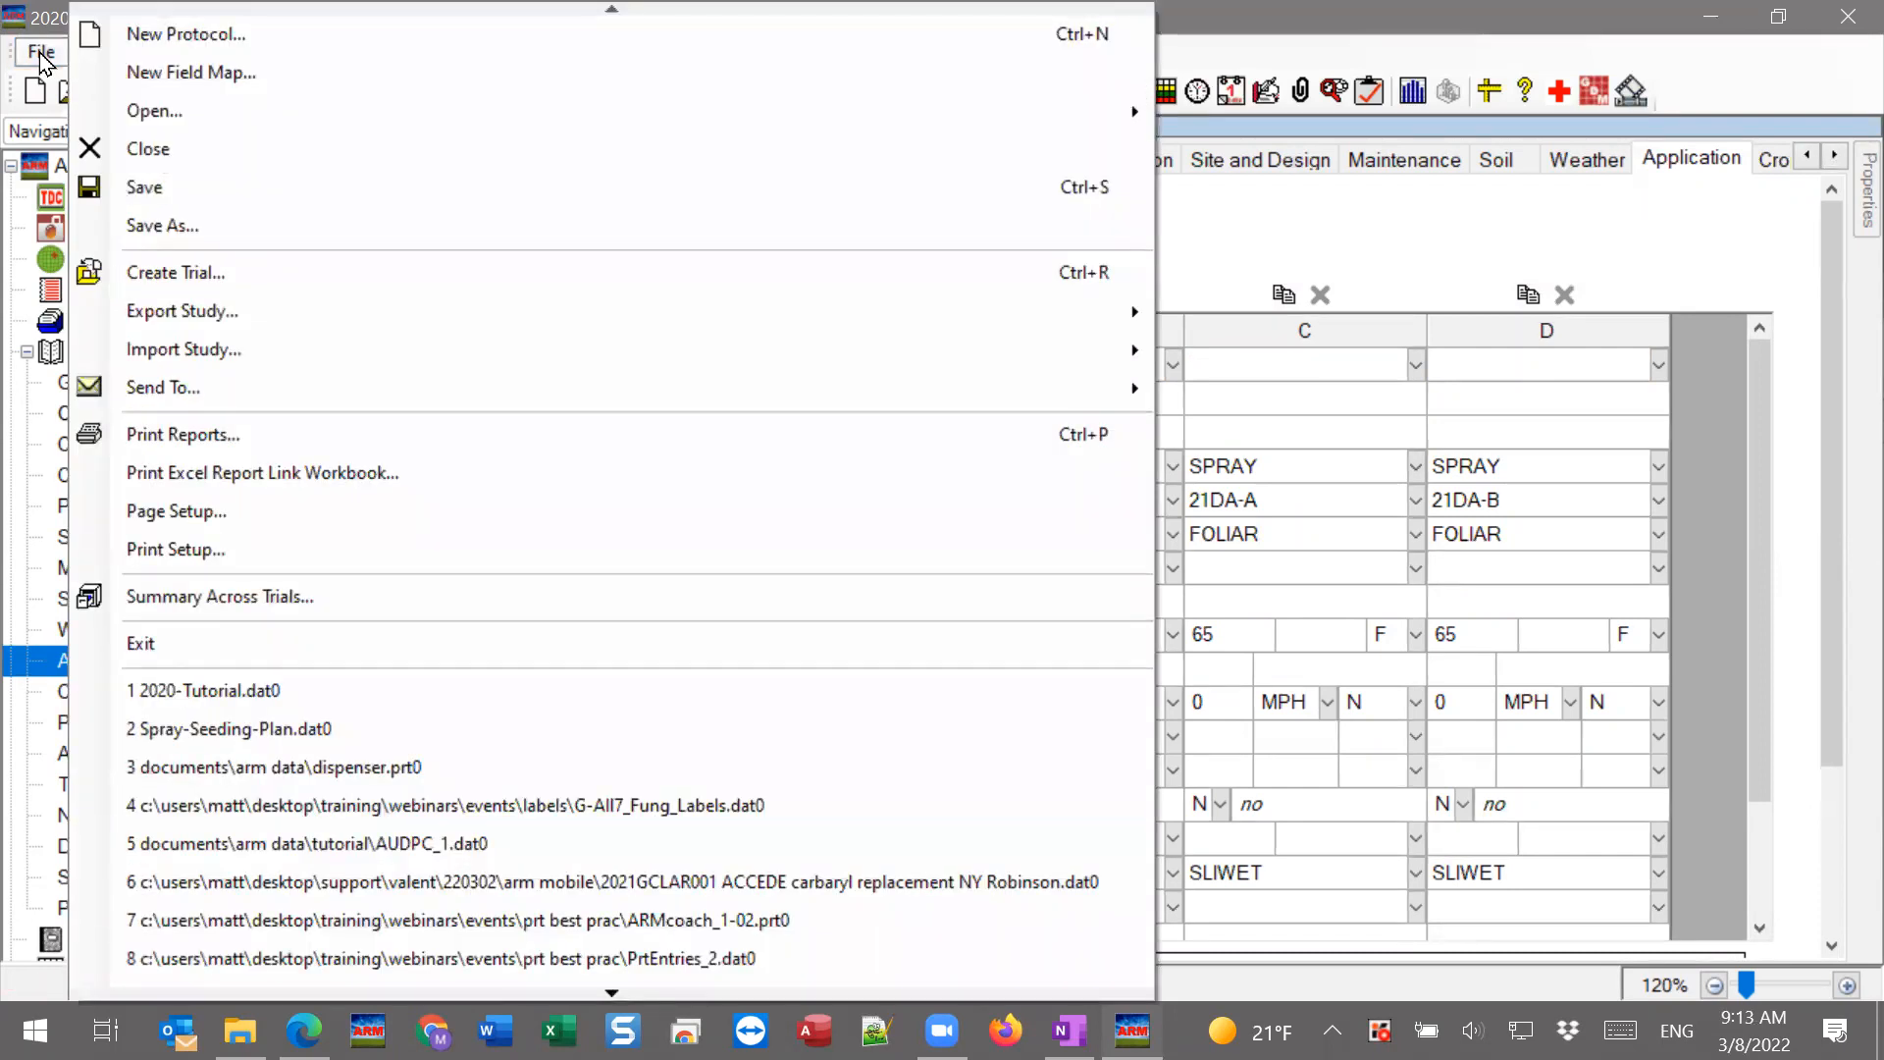
pyautogui.click(174, 438)
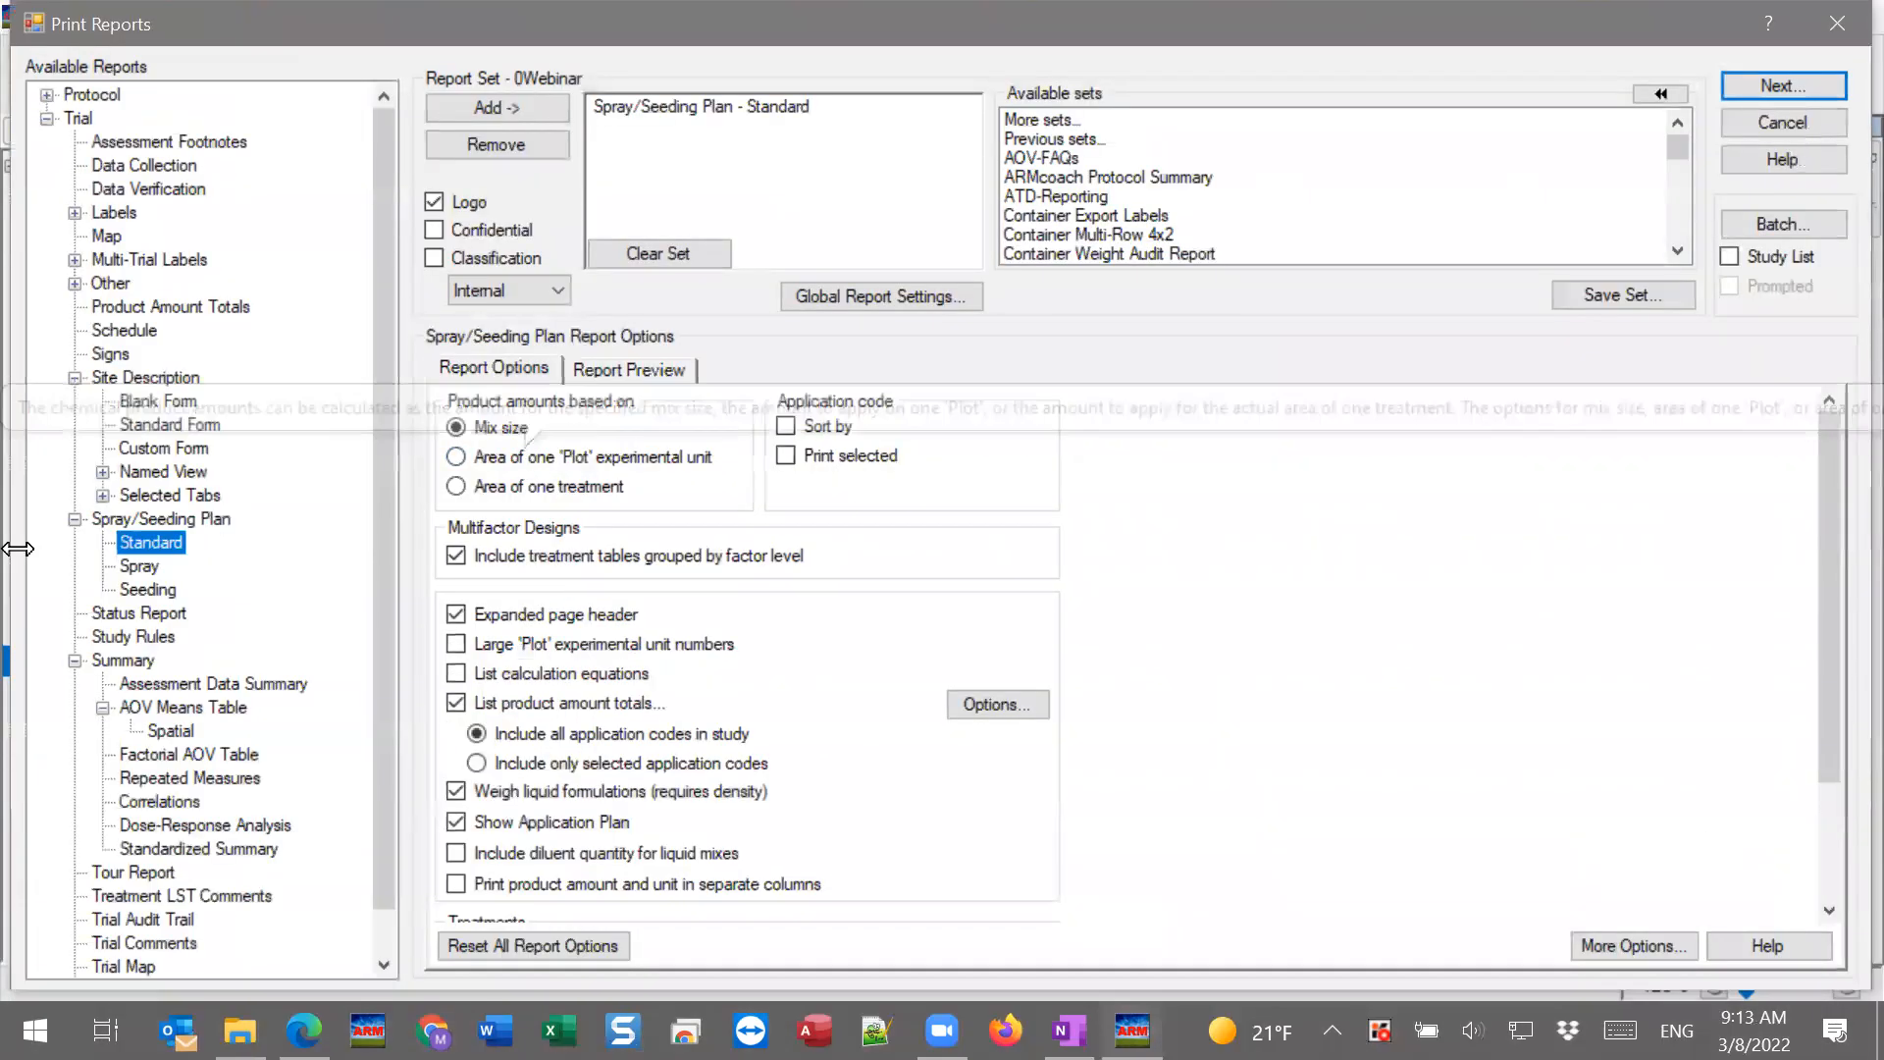
pyautogui.click(128, 520)
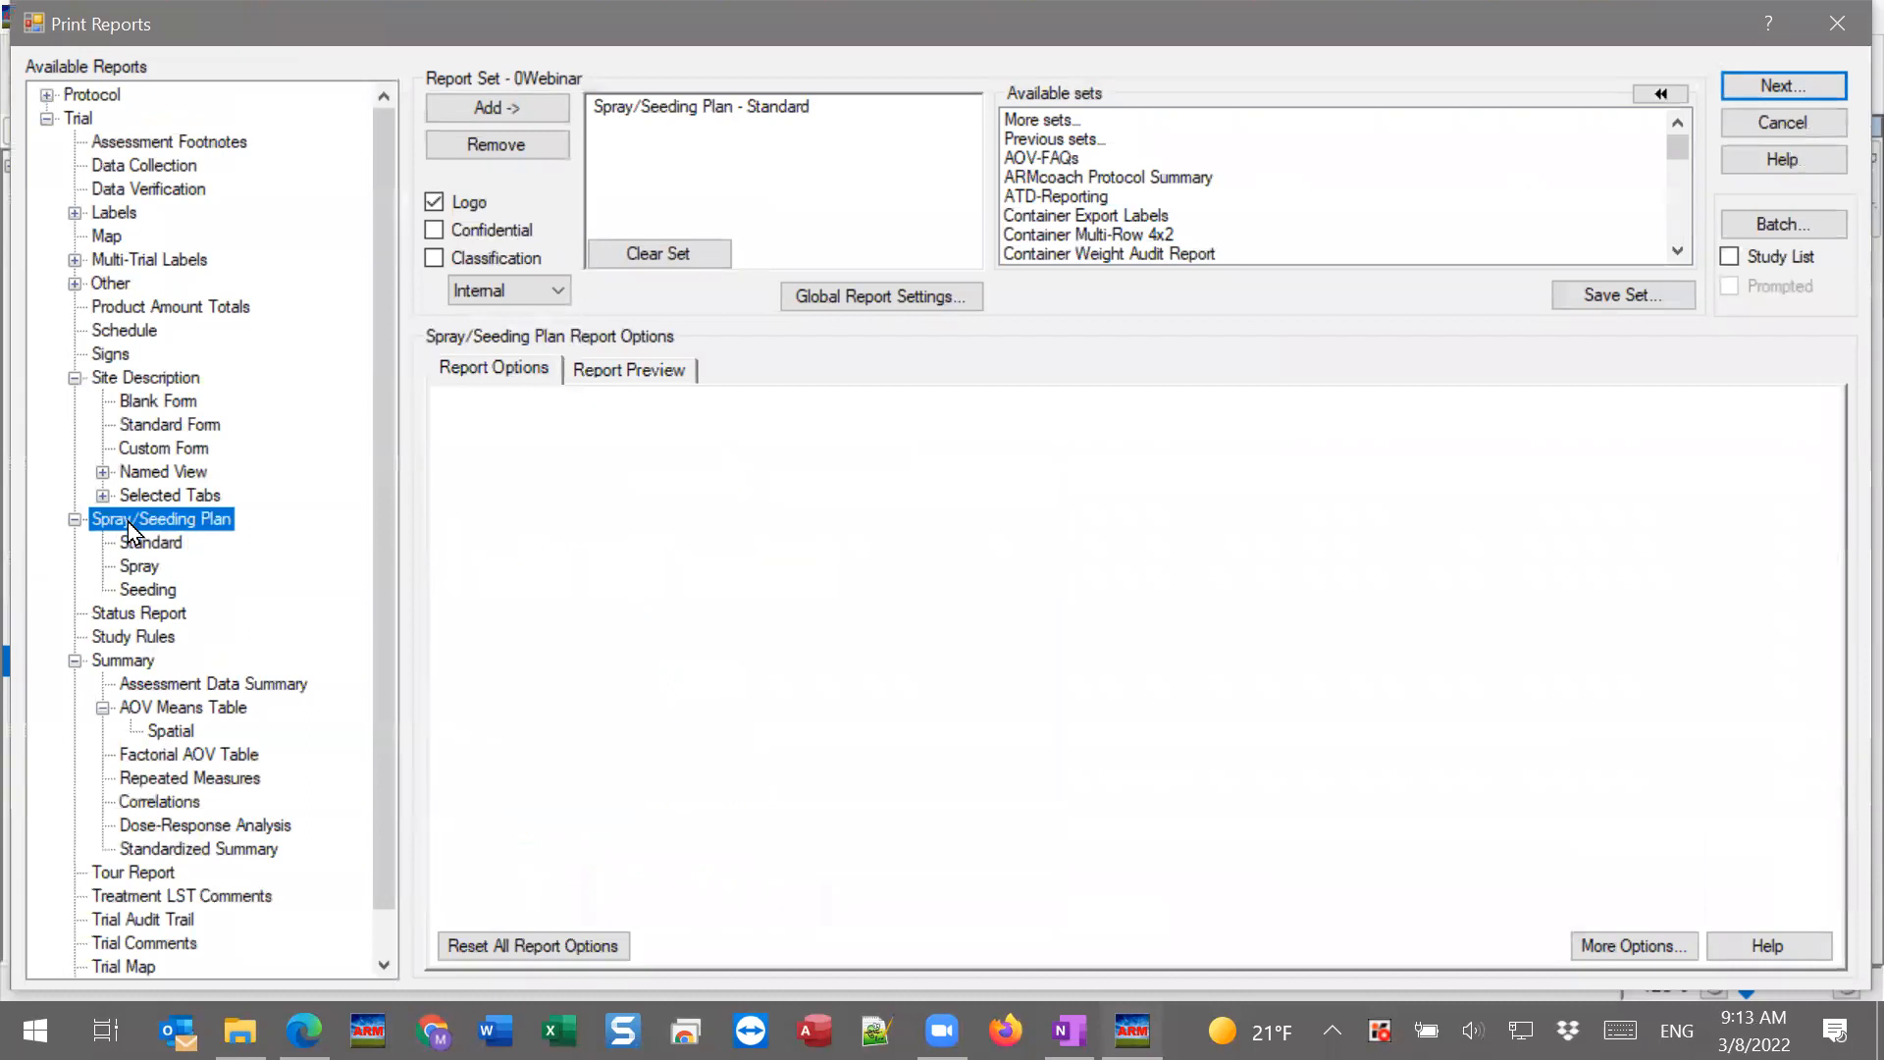
pyautogui.doubleClick(57, 95)
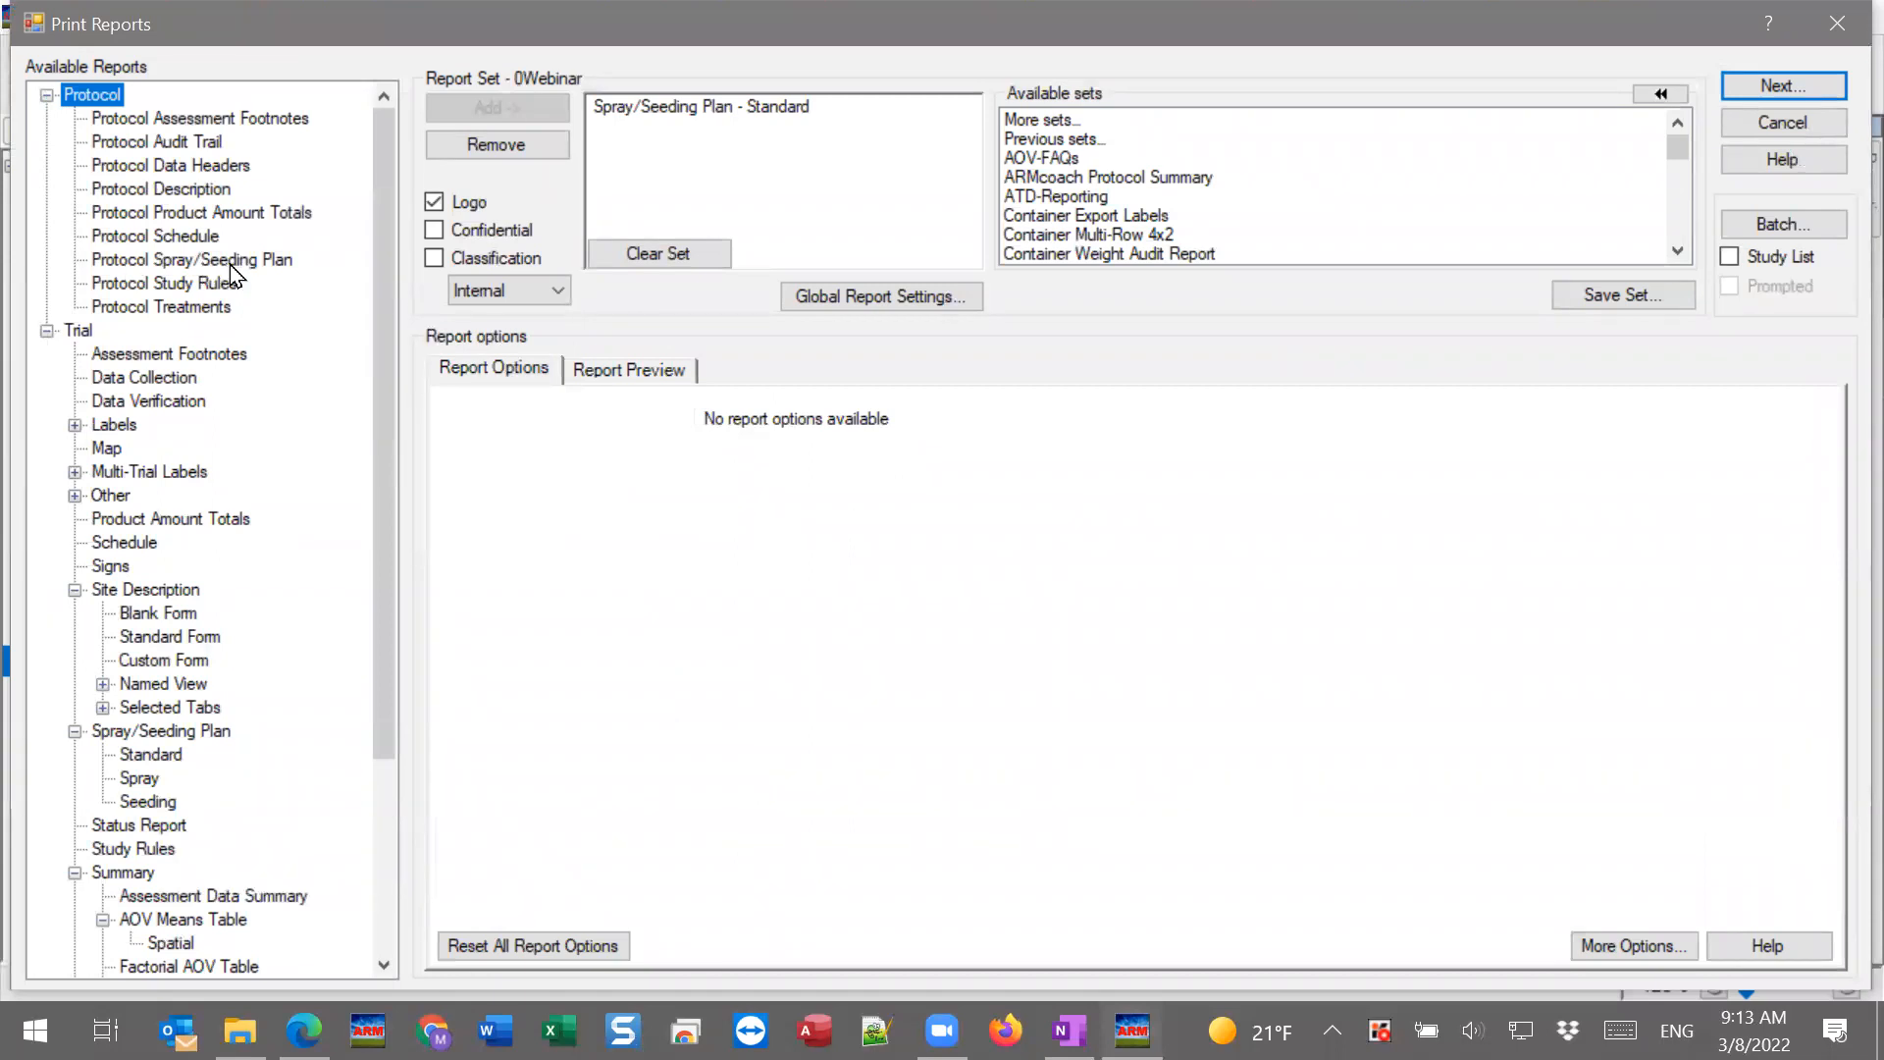
pyautogui.click(47, 96)
pyautogui.click(160, 526)
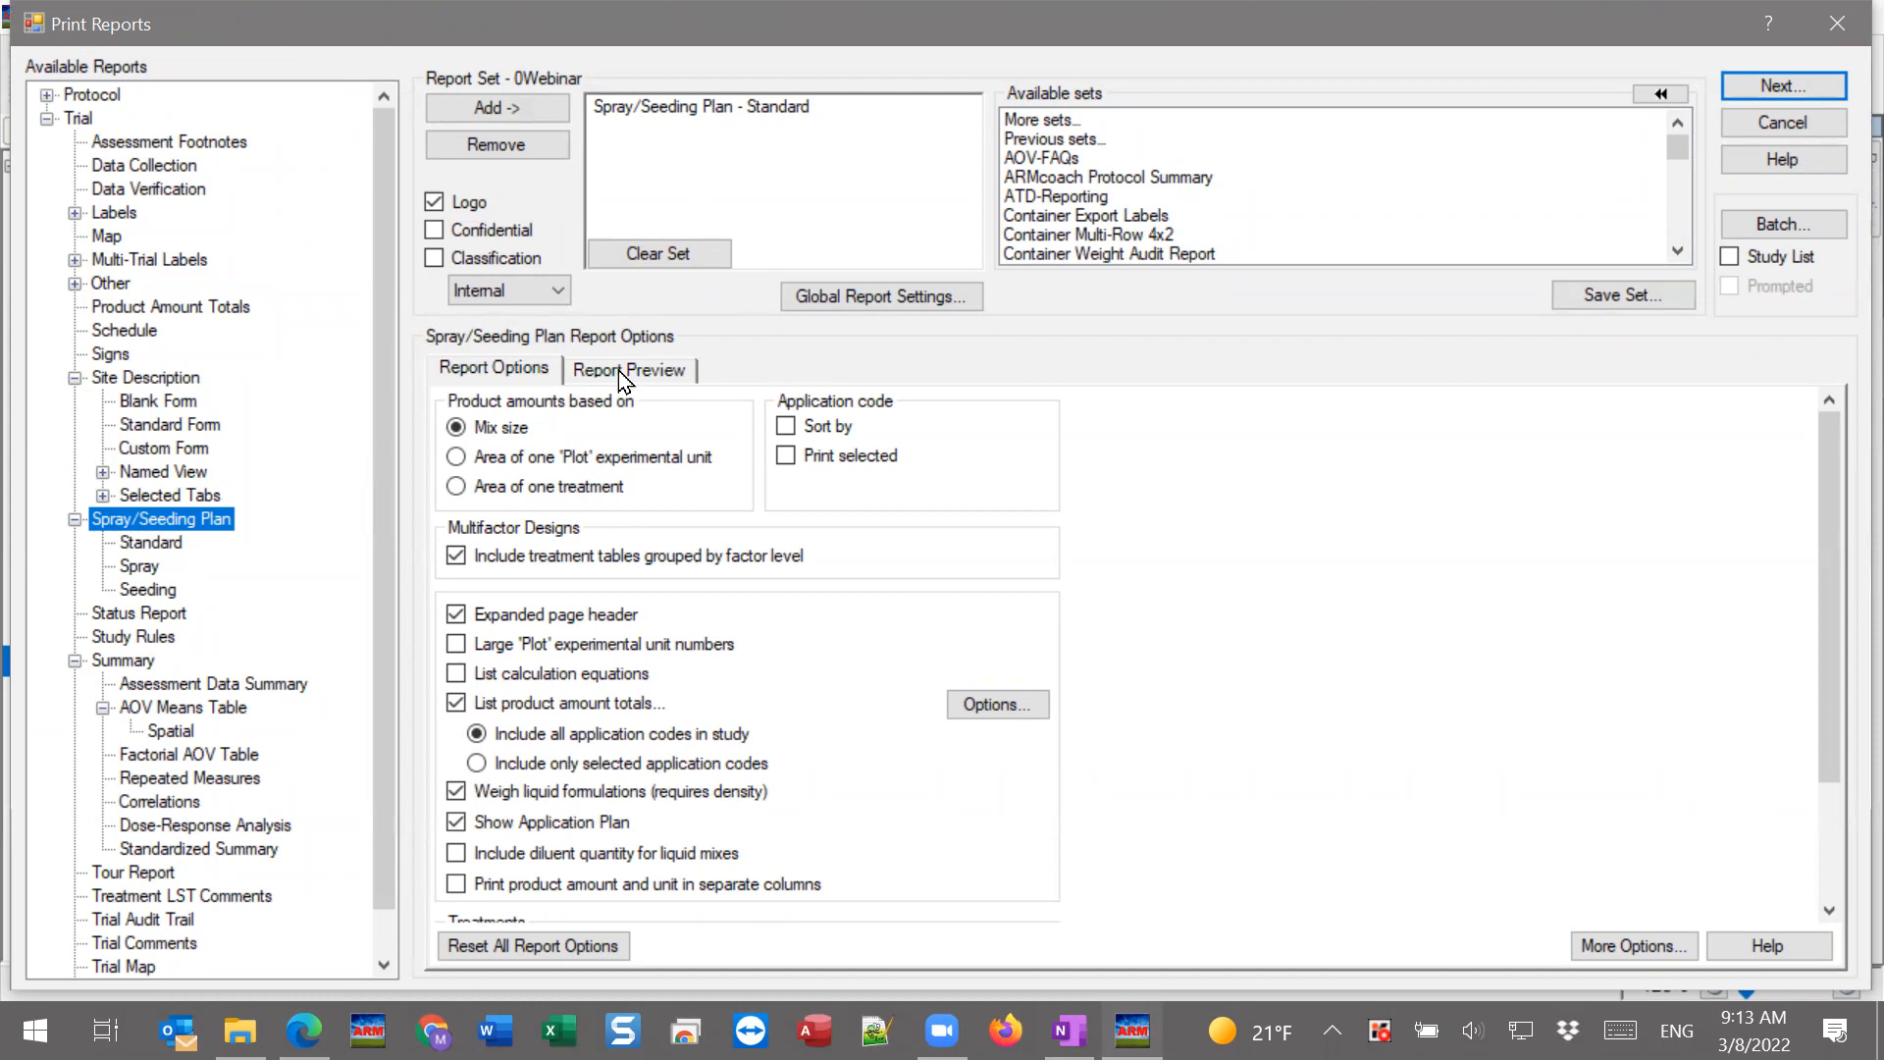
# Preview the Spray/Seeding Plan report at 150% zoom and examine its treatment table with application codes, amounts and mix sizes.
pyautogui.click(662, 369)
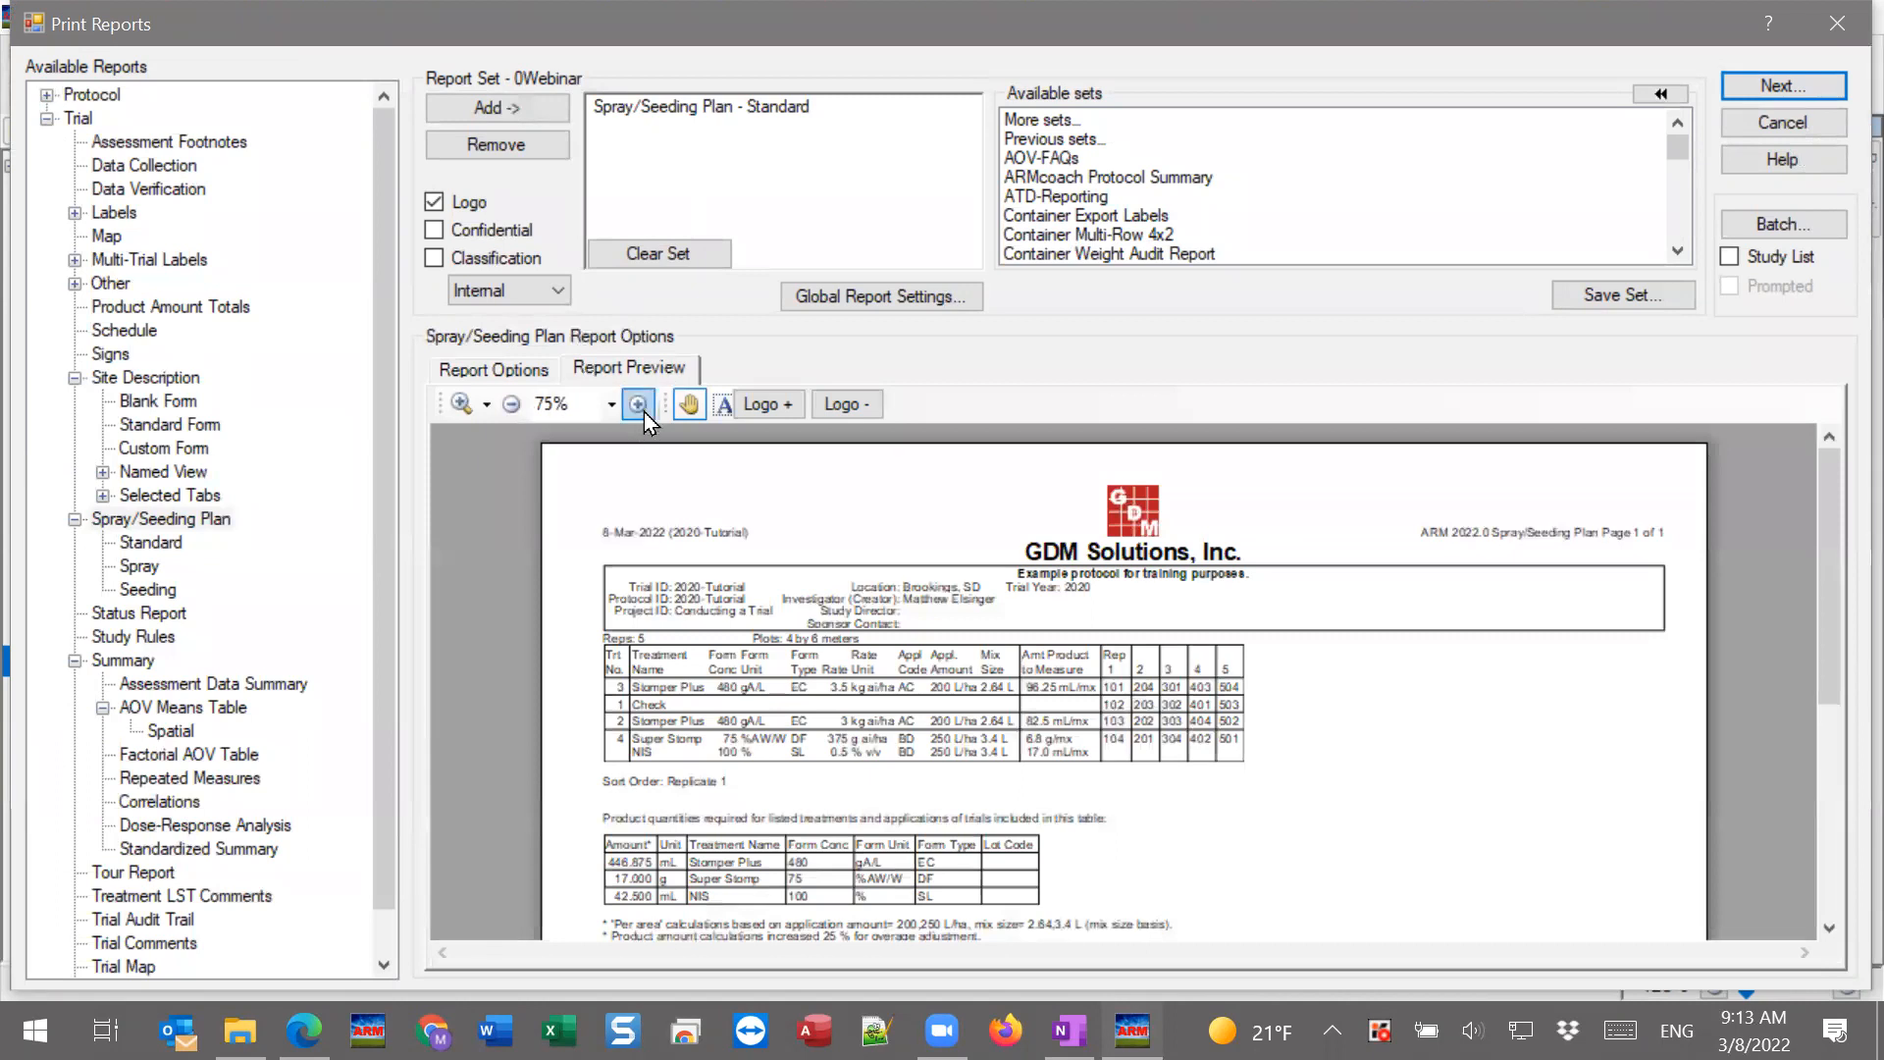
pyautogui.click(643, 408)
pyautogui.click(644, 410)
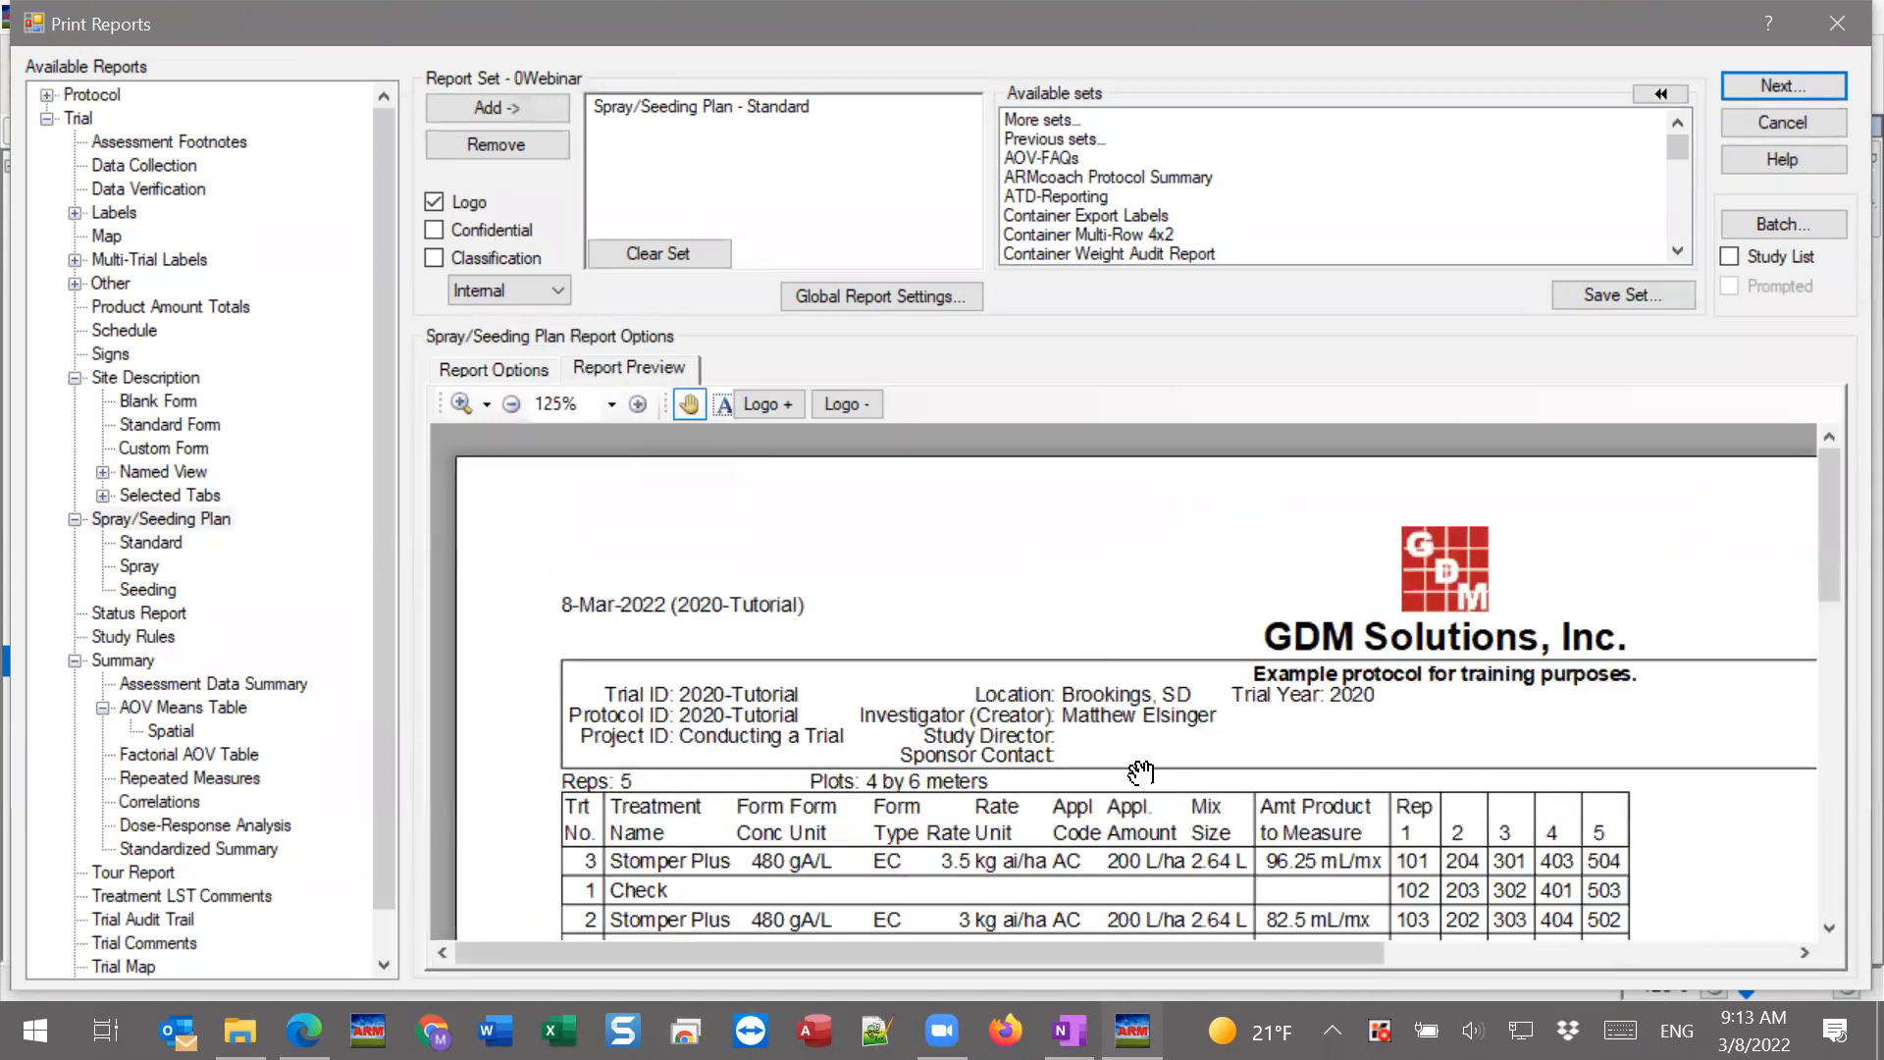
pyautogui.scroll(-2, 1154, 624)
pyautogui.scroll(-1, 1153, 625)
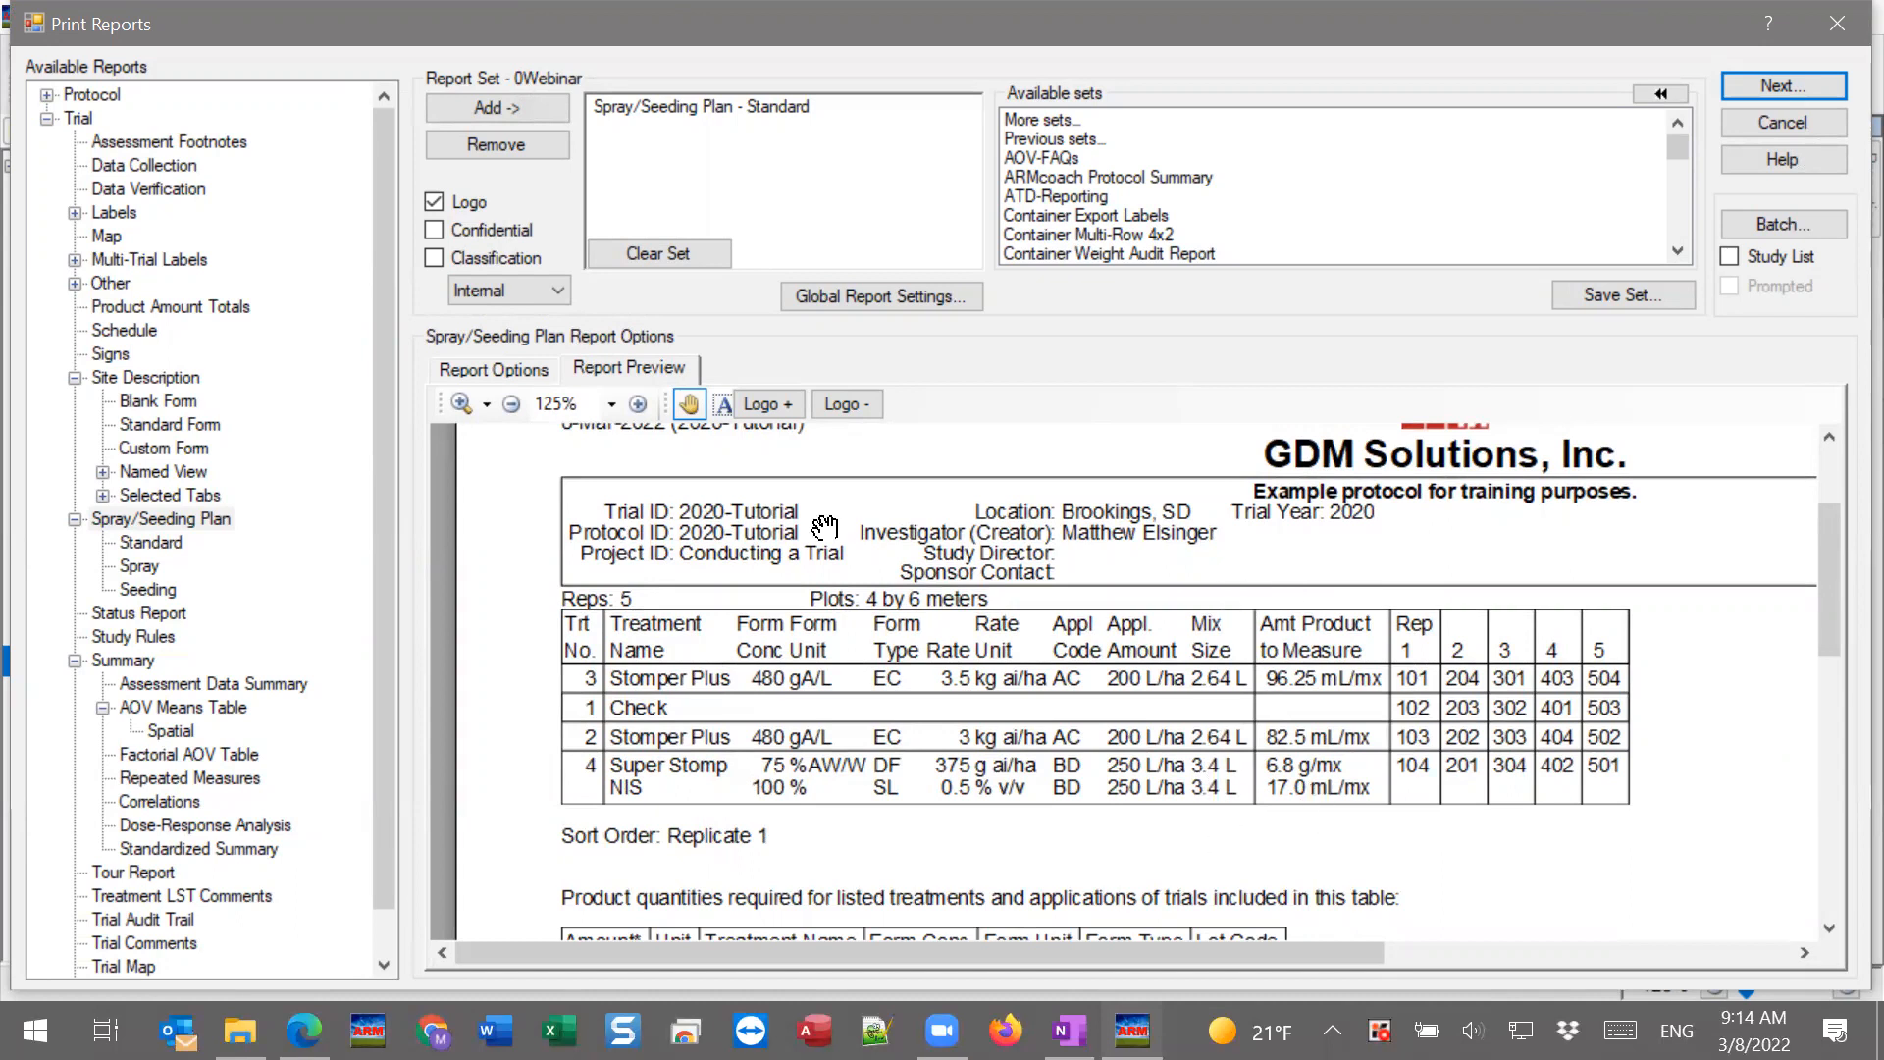
pyautogui.click(638, 404)
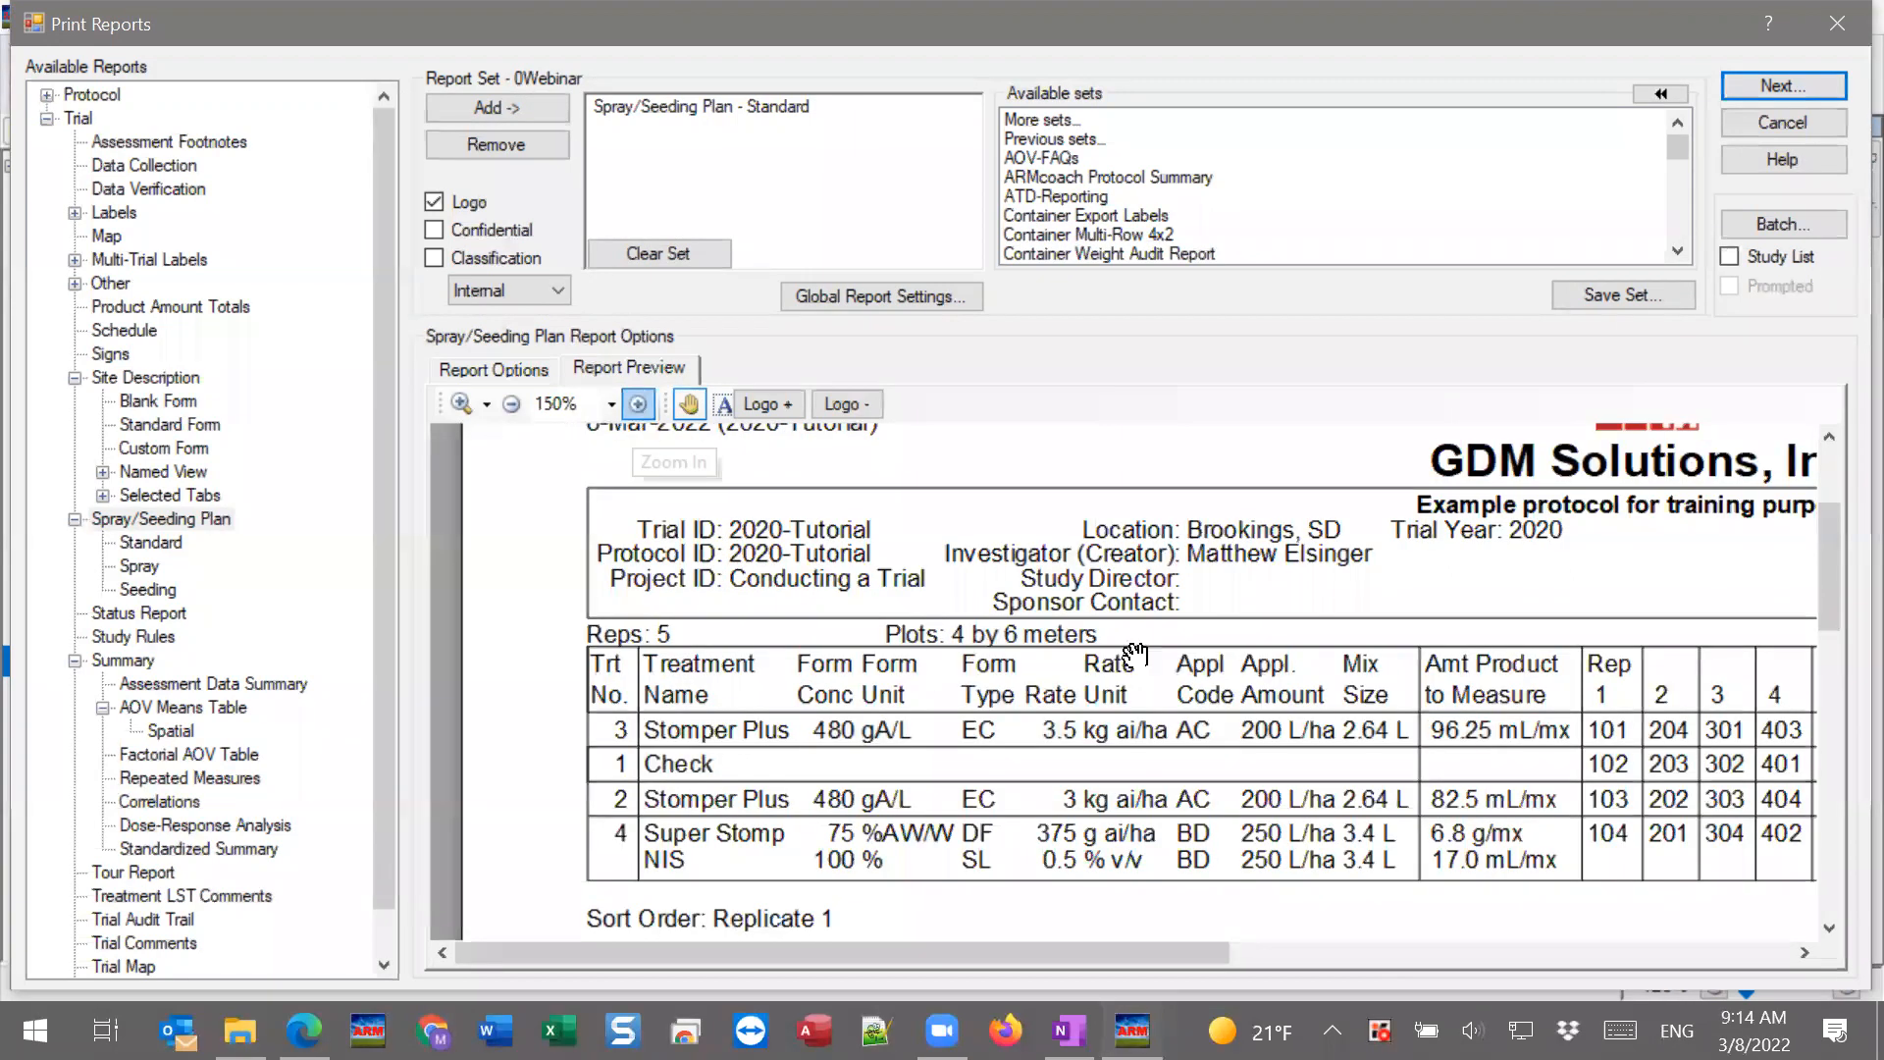
pyautogui.moveTo(1124, 663); pyautogui.dragTo(1166, 498)
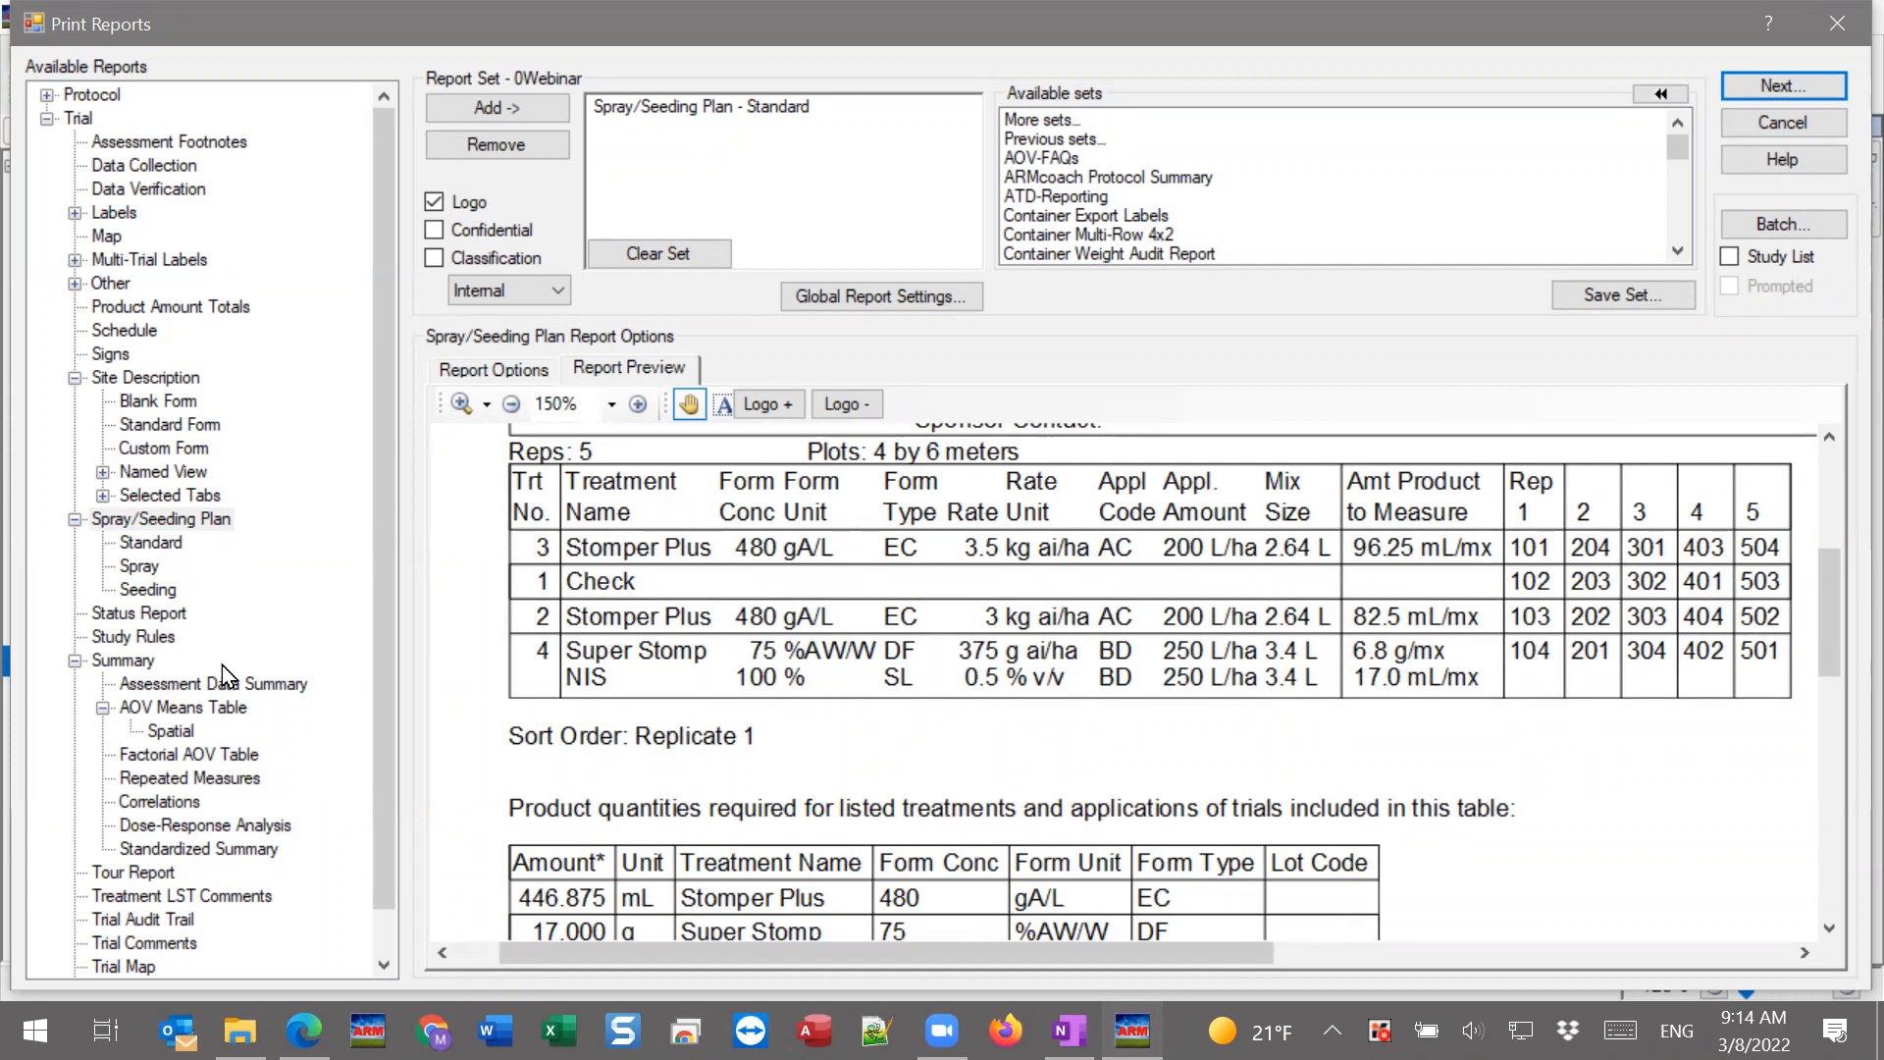
# Examine the product quantities table and its calculation footnotes against the treatment table in the Spray/Seeding Plan preview.
pyautogui.moveTo(937, 580); pyautogui.dragTo(943, 609)
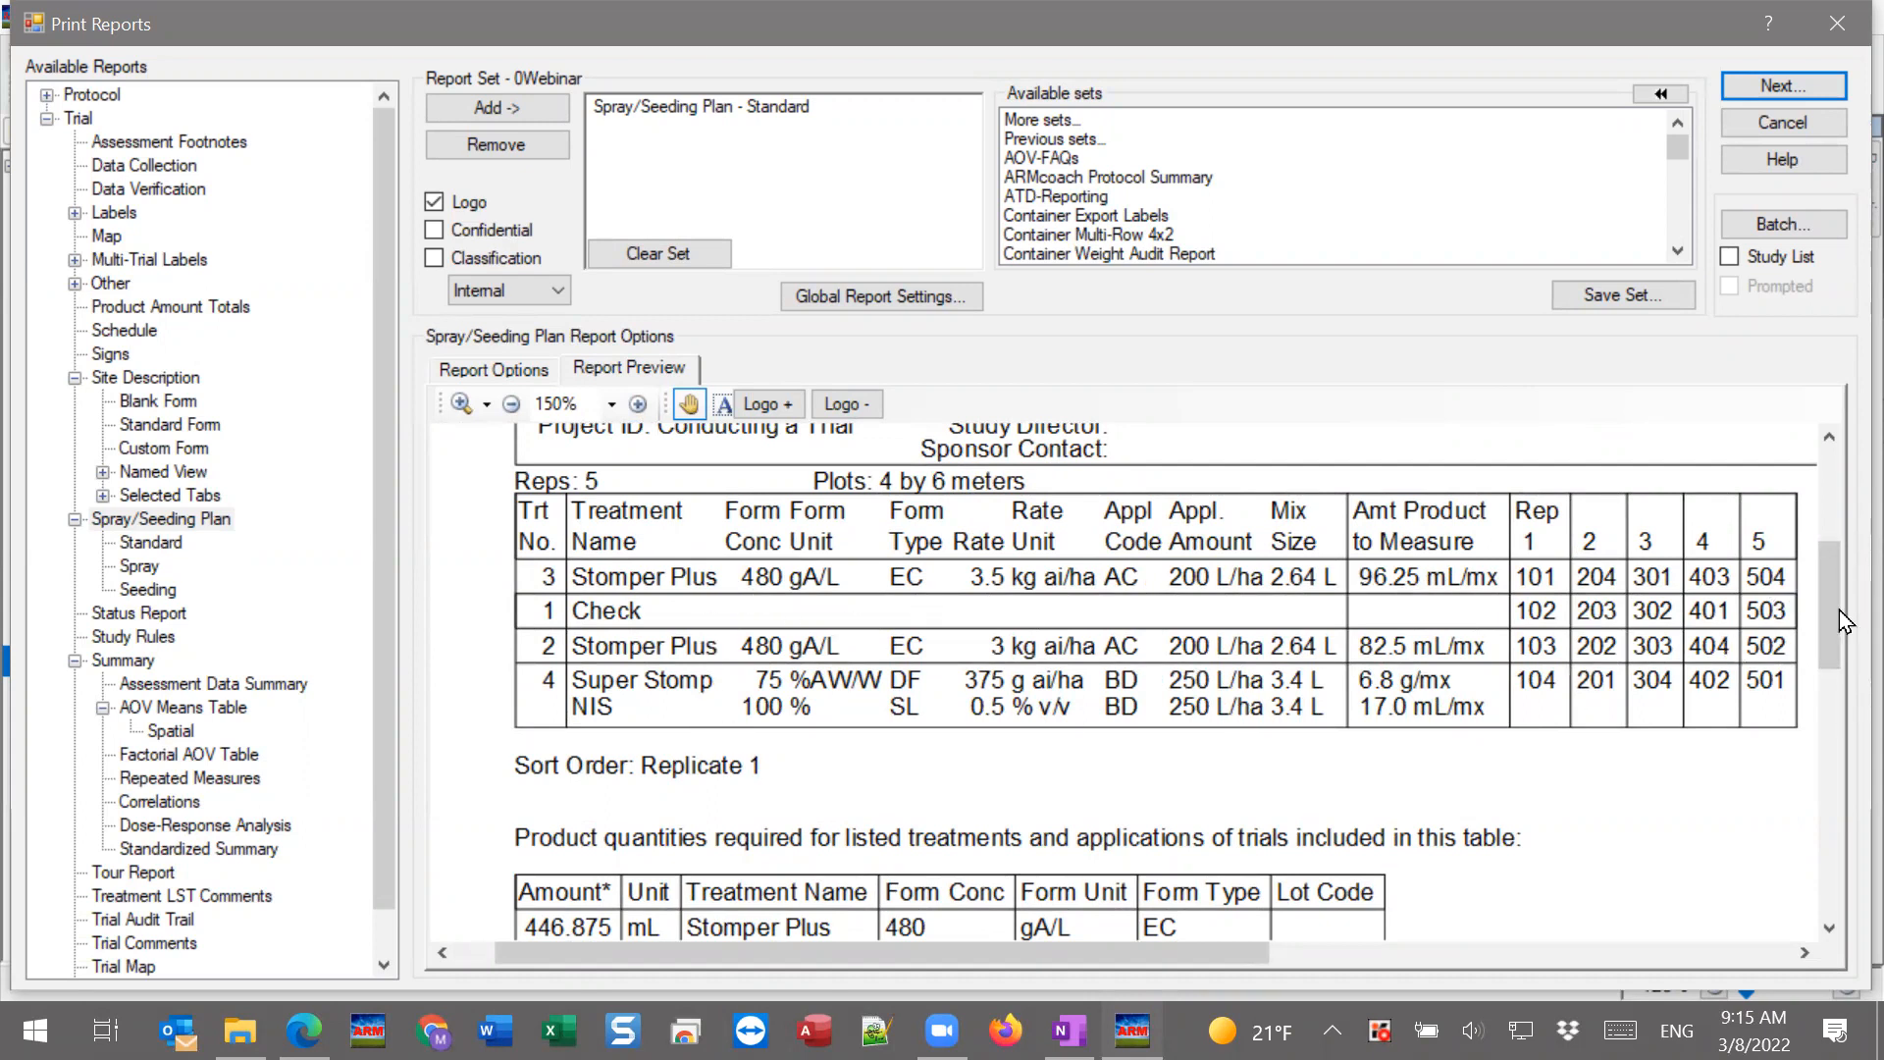
pyautogui.moveTo(1836, 569); pyautogui.dragTo(1832, 627)
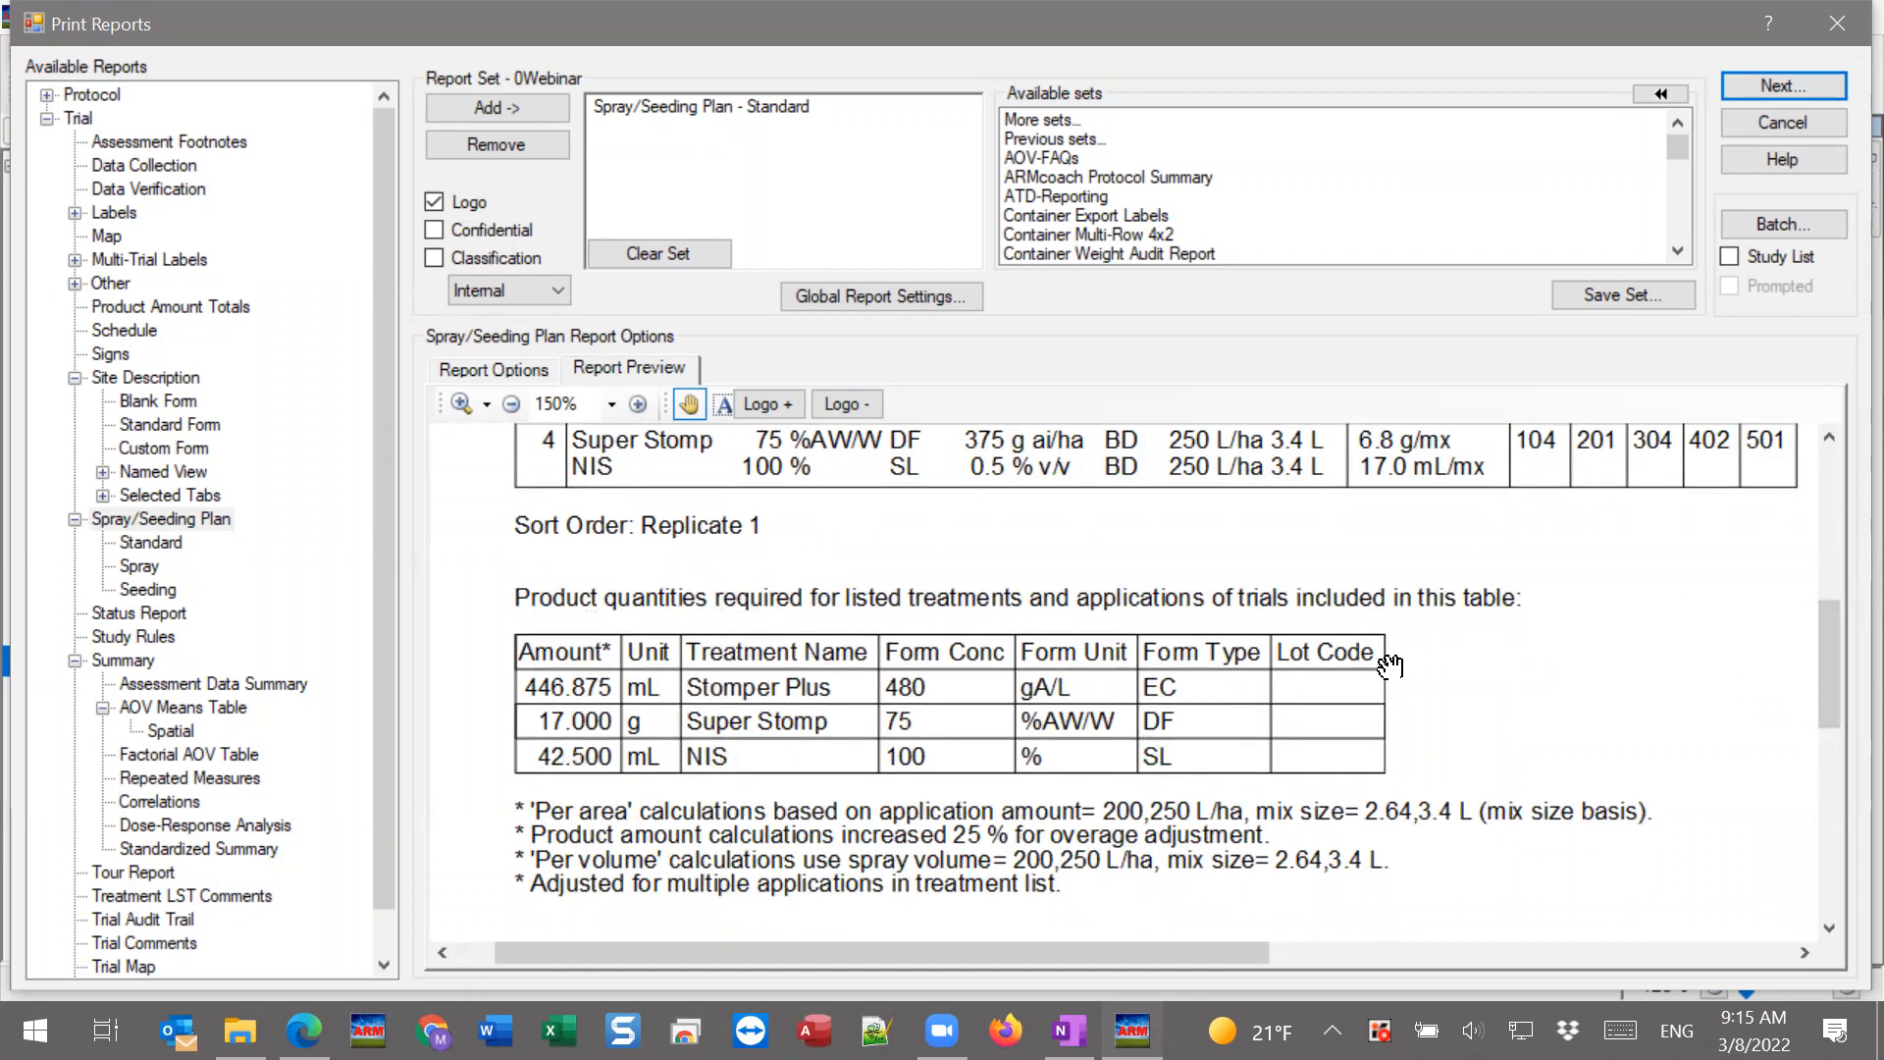
pyautogui.moveTo(1827, 639); pyautogui.dragTo(1828, 605)
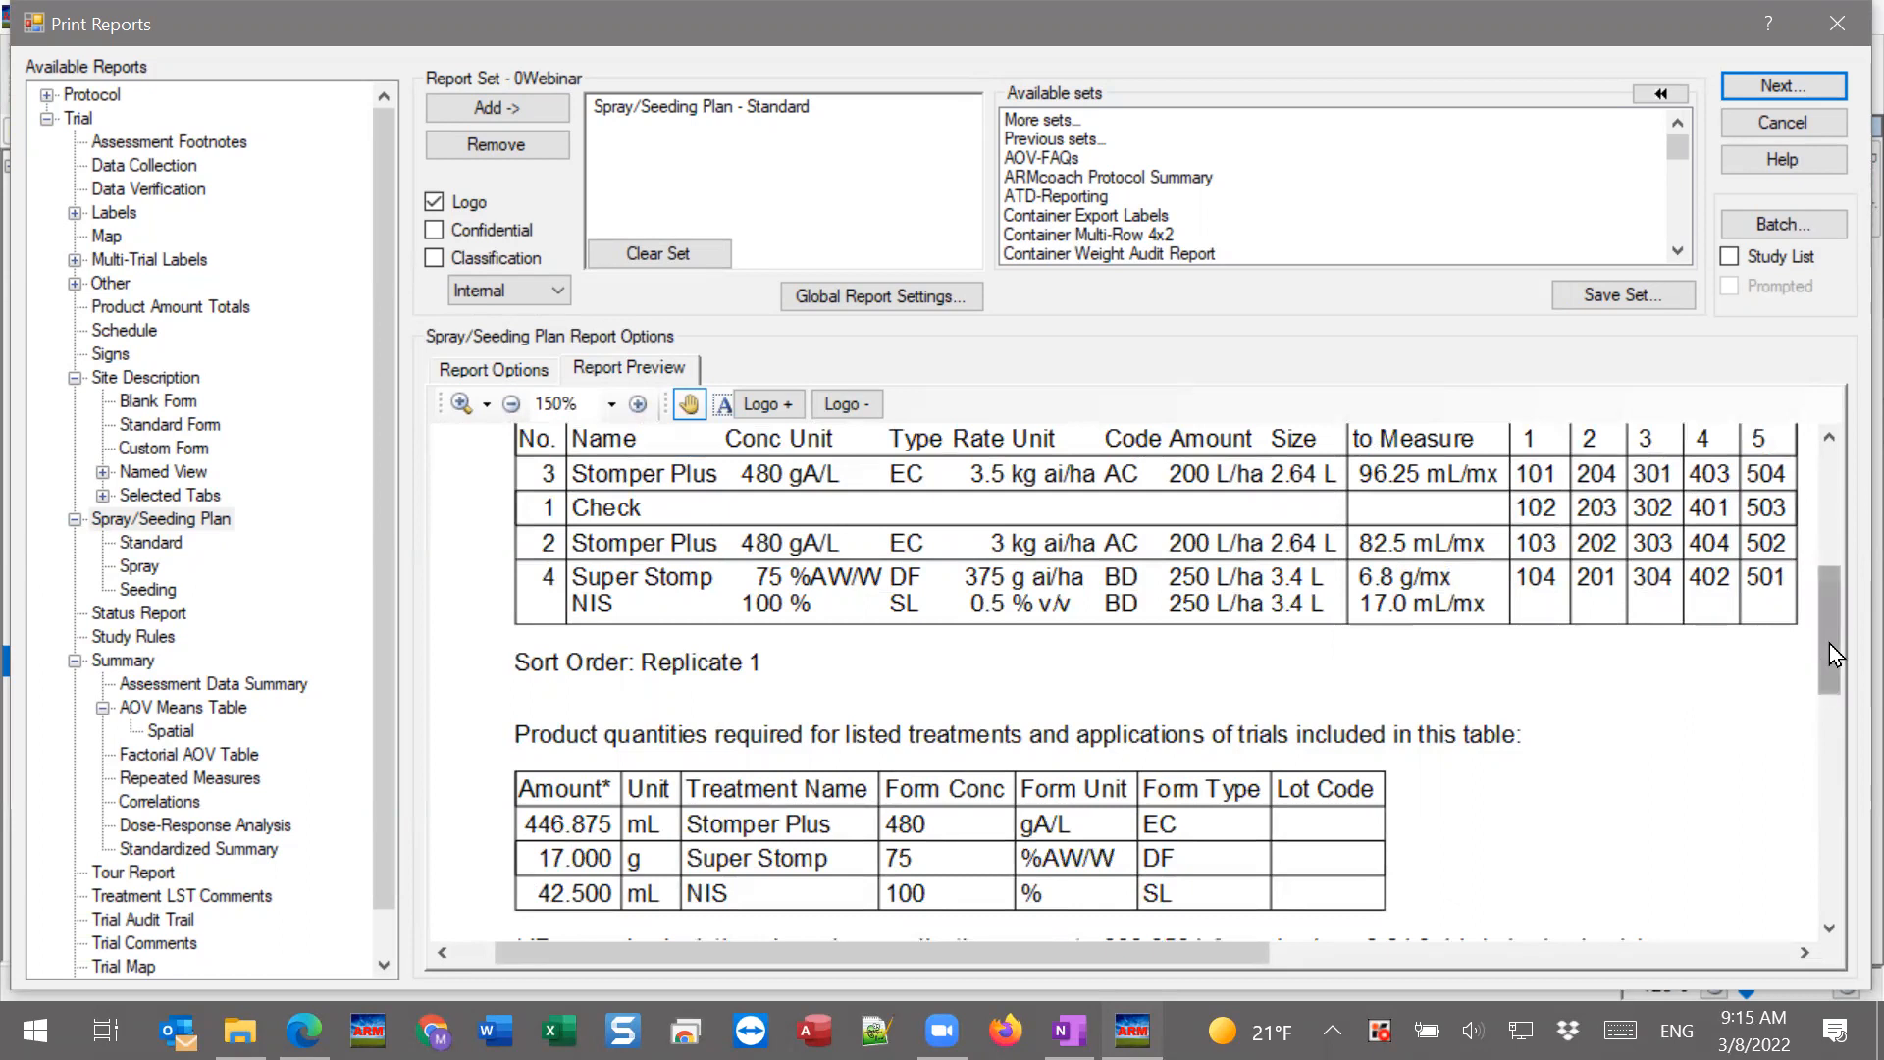
pyautogui.moveTo(1830, 643); pyautogui.dragTo(1829, 669)
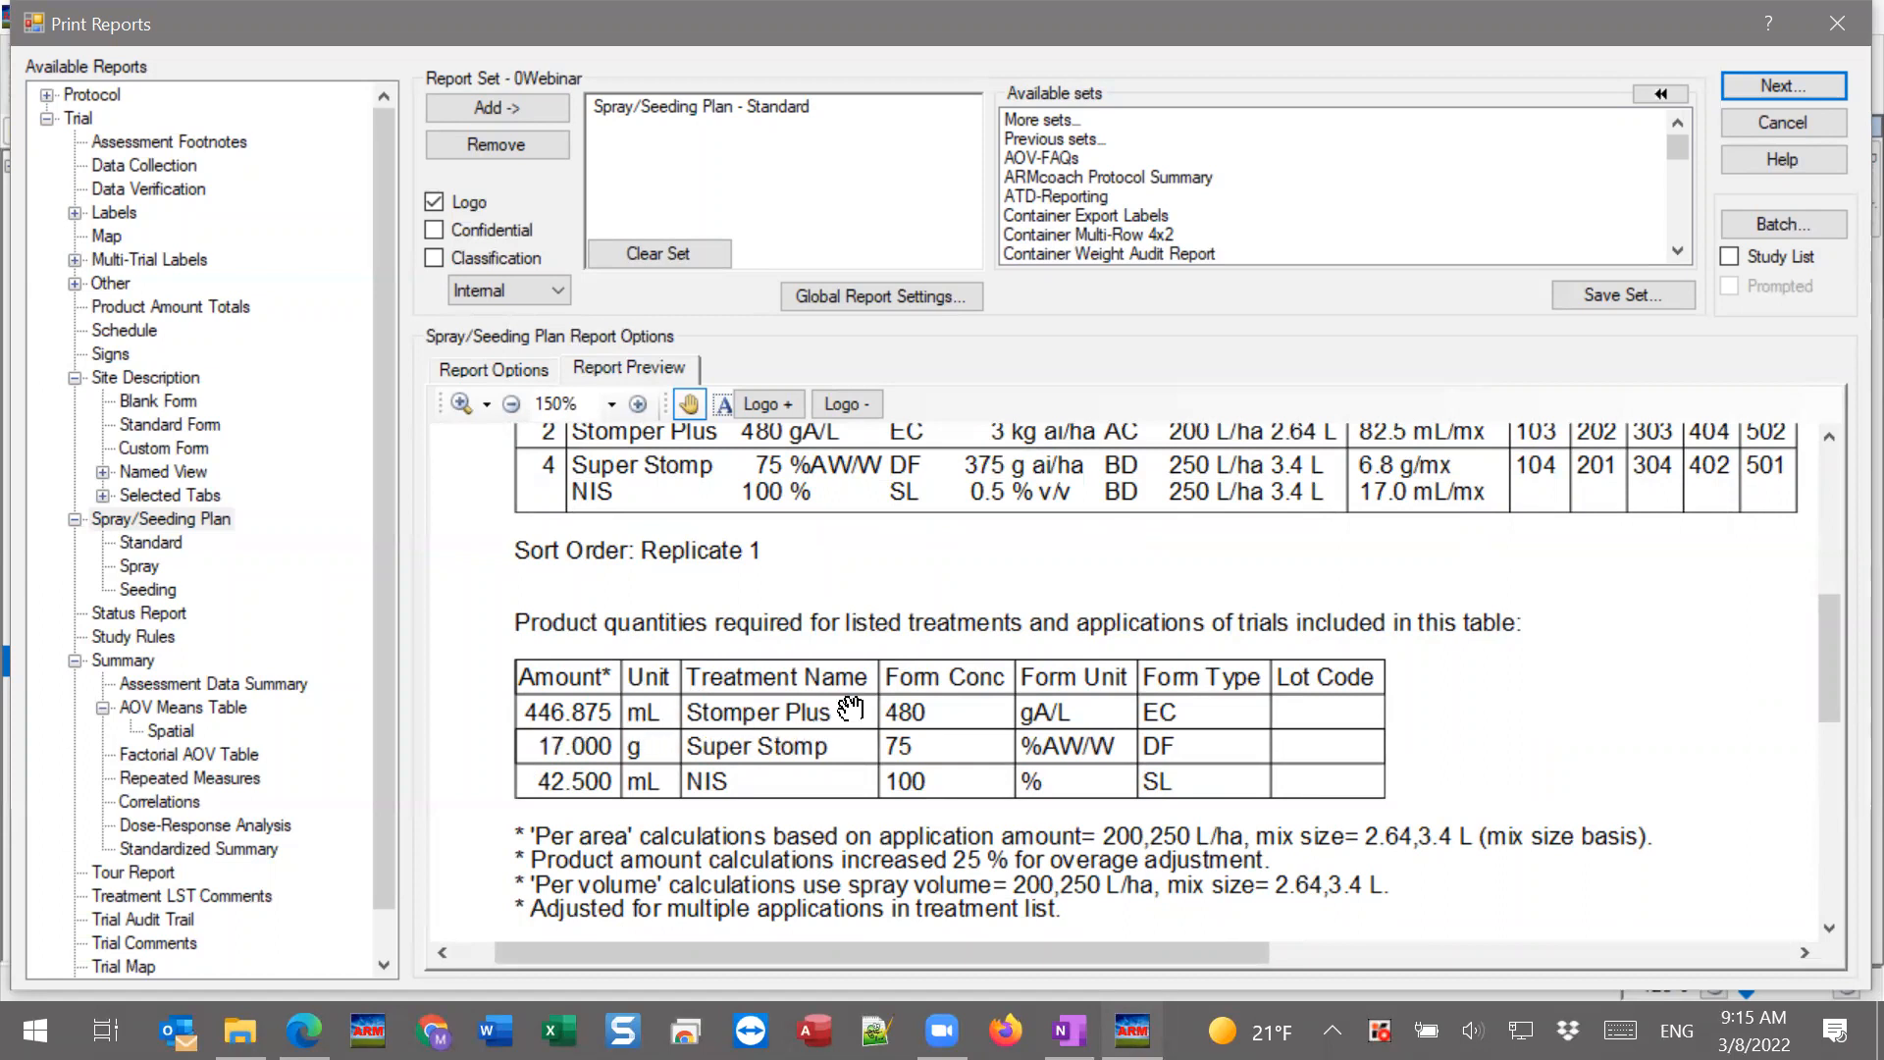
pyautogui.scroll(2, 851, 707)
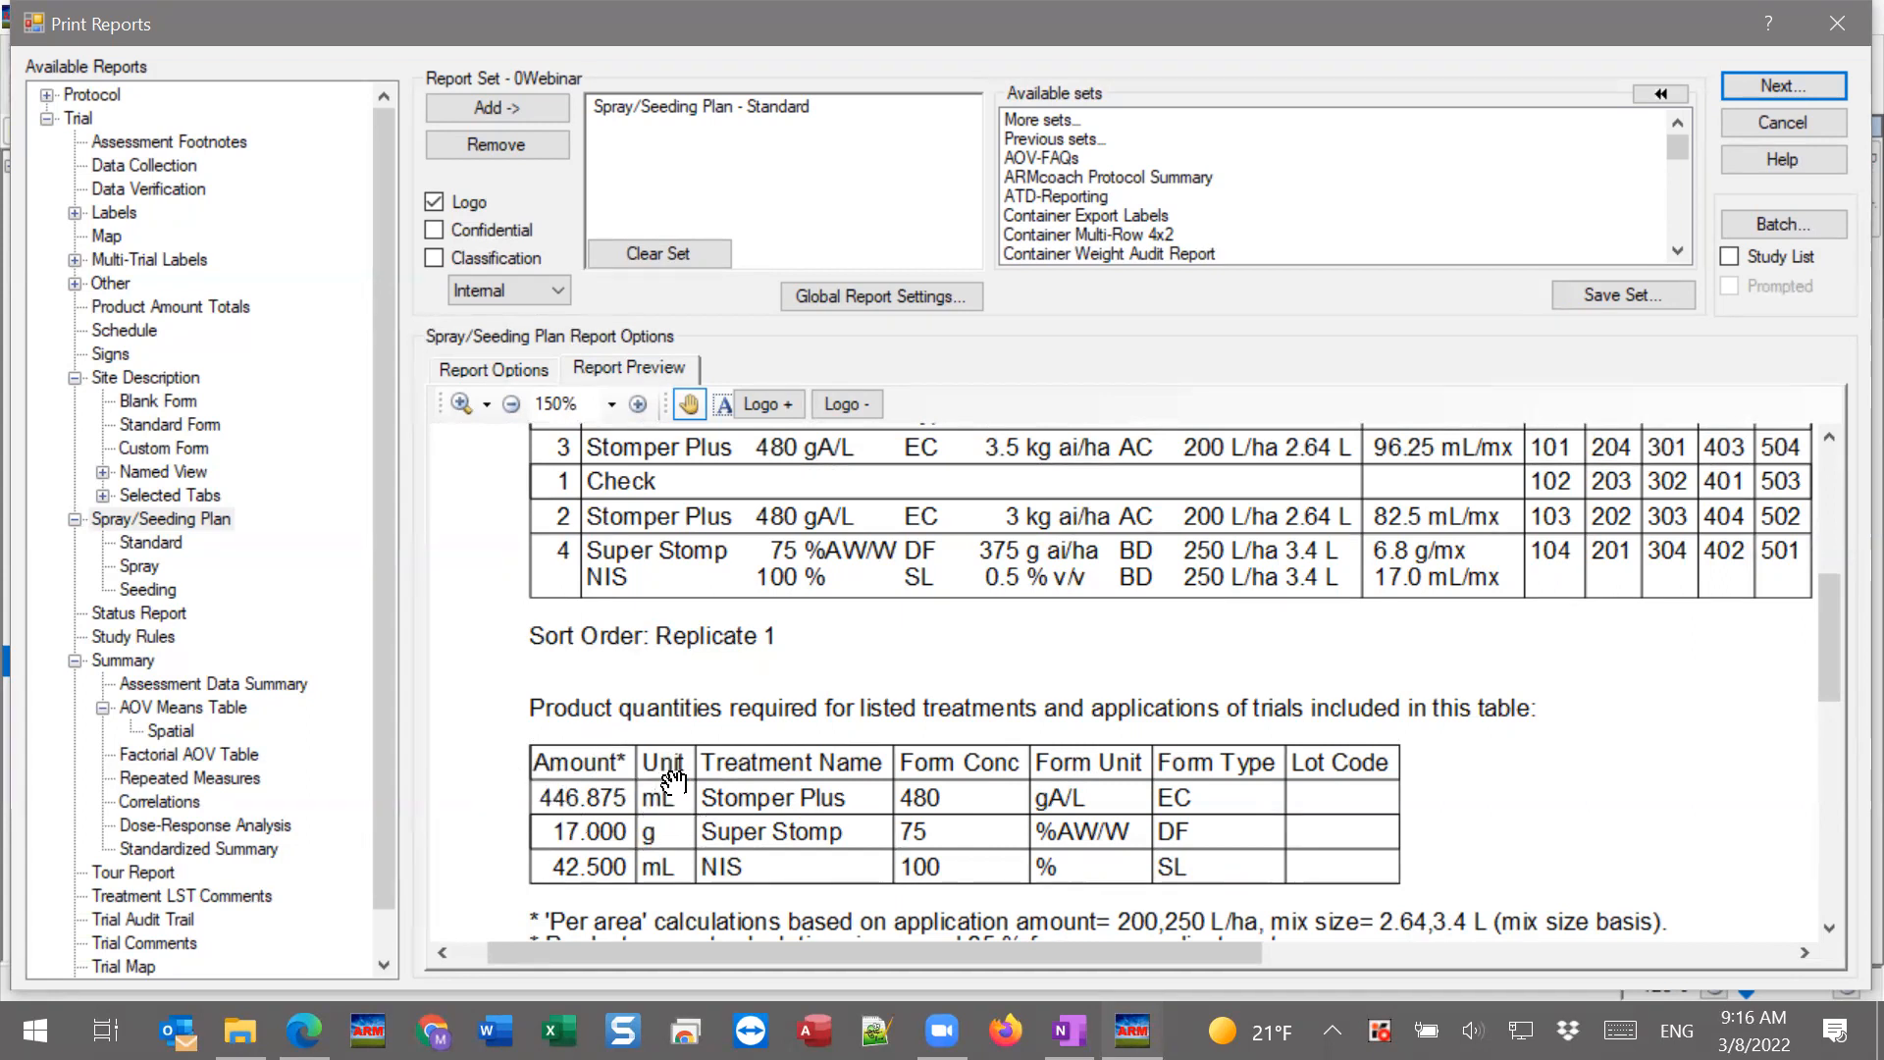
pyautogui.moveTo(836, 836); pyautogui.dragTo(828, 618)
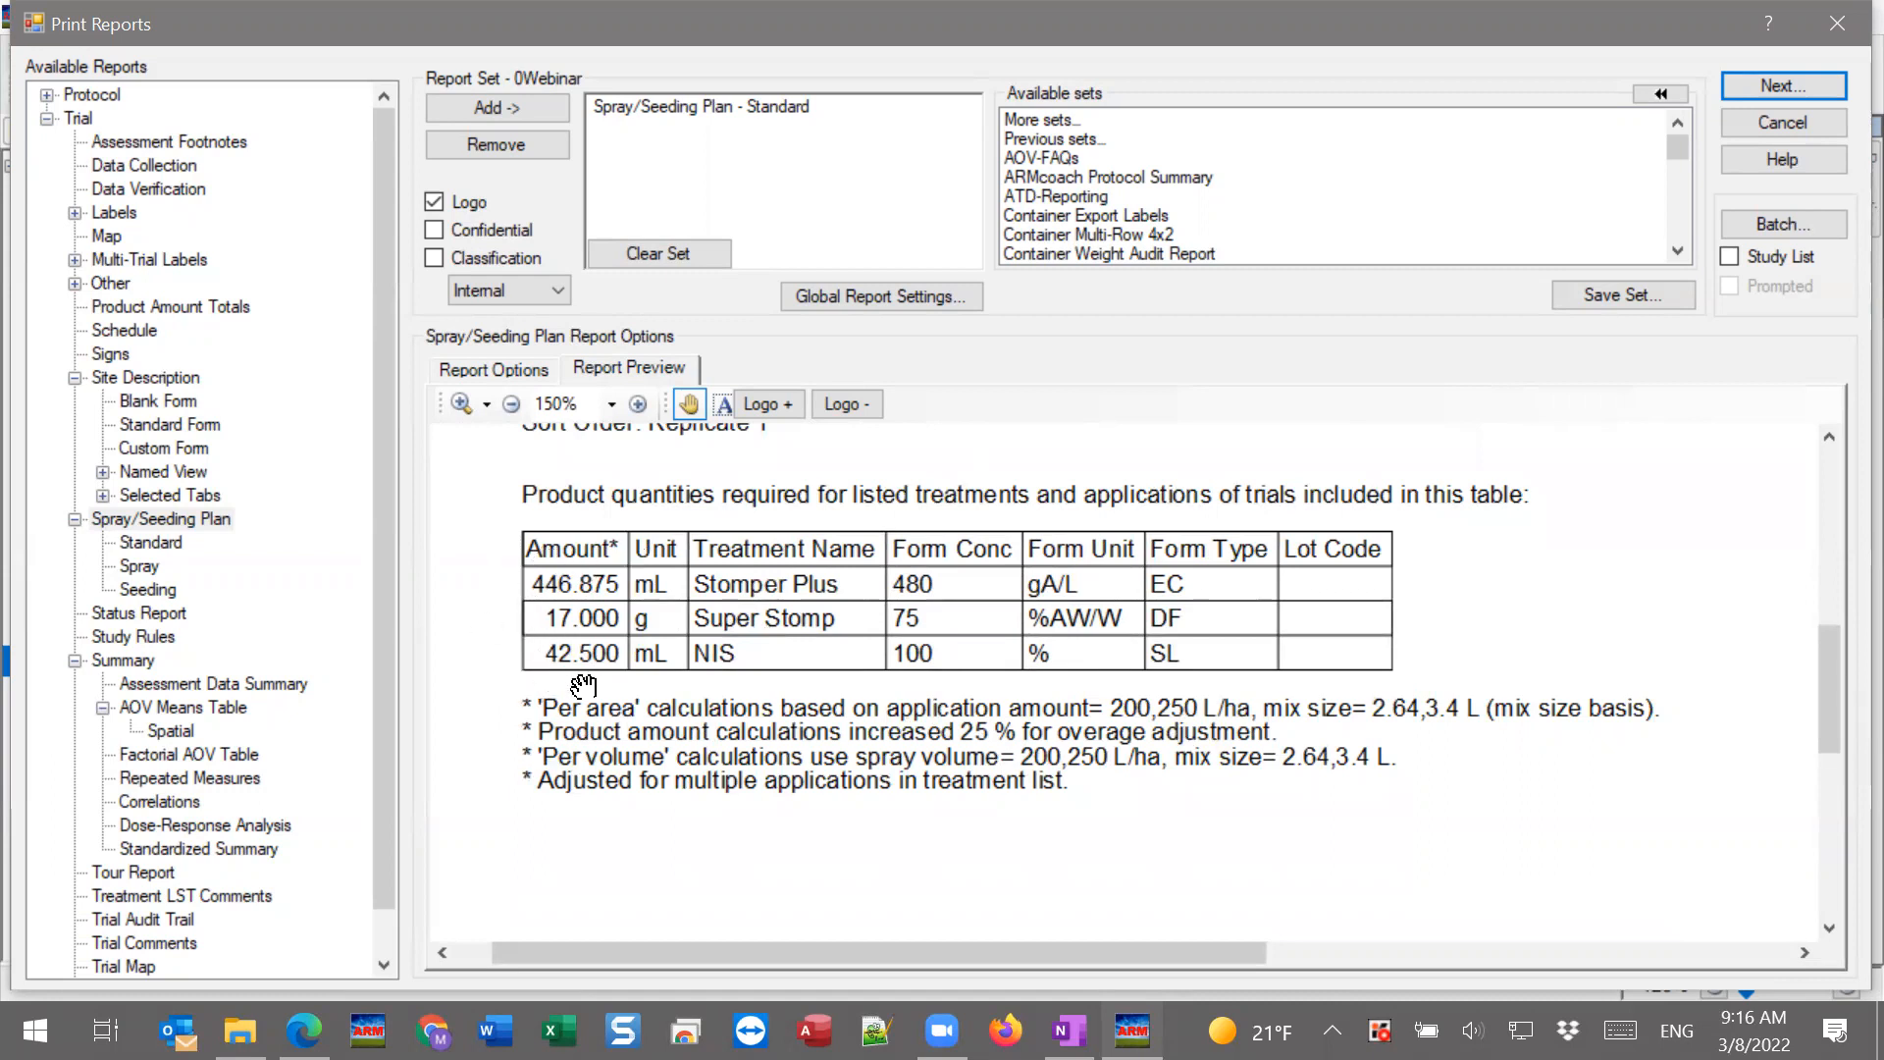
pyautogui.moveTo(1228, 780); pyautogui.dragTo(1228, 798)
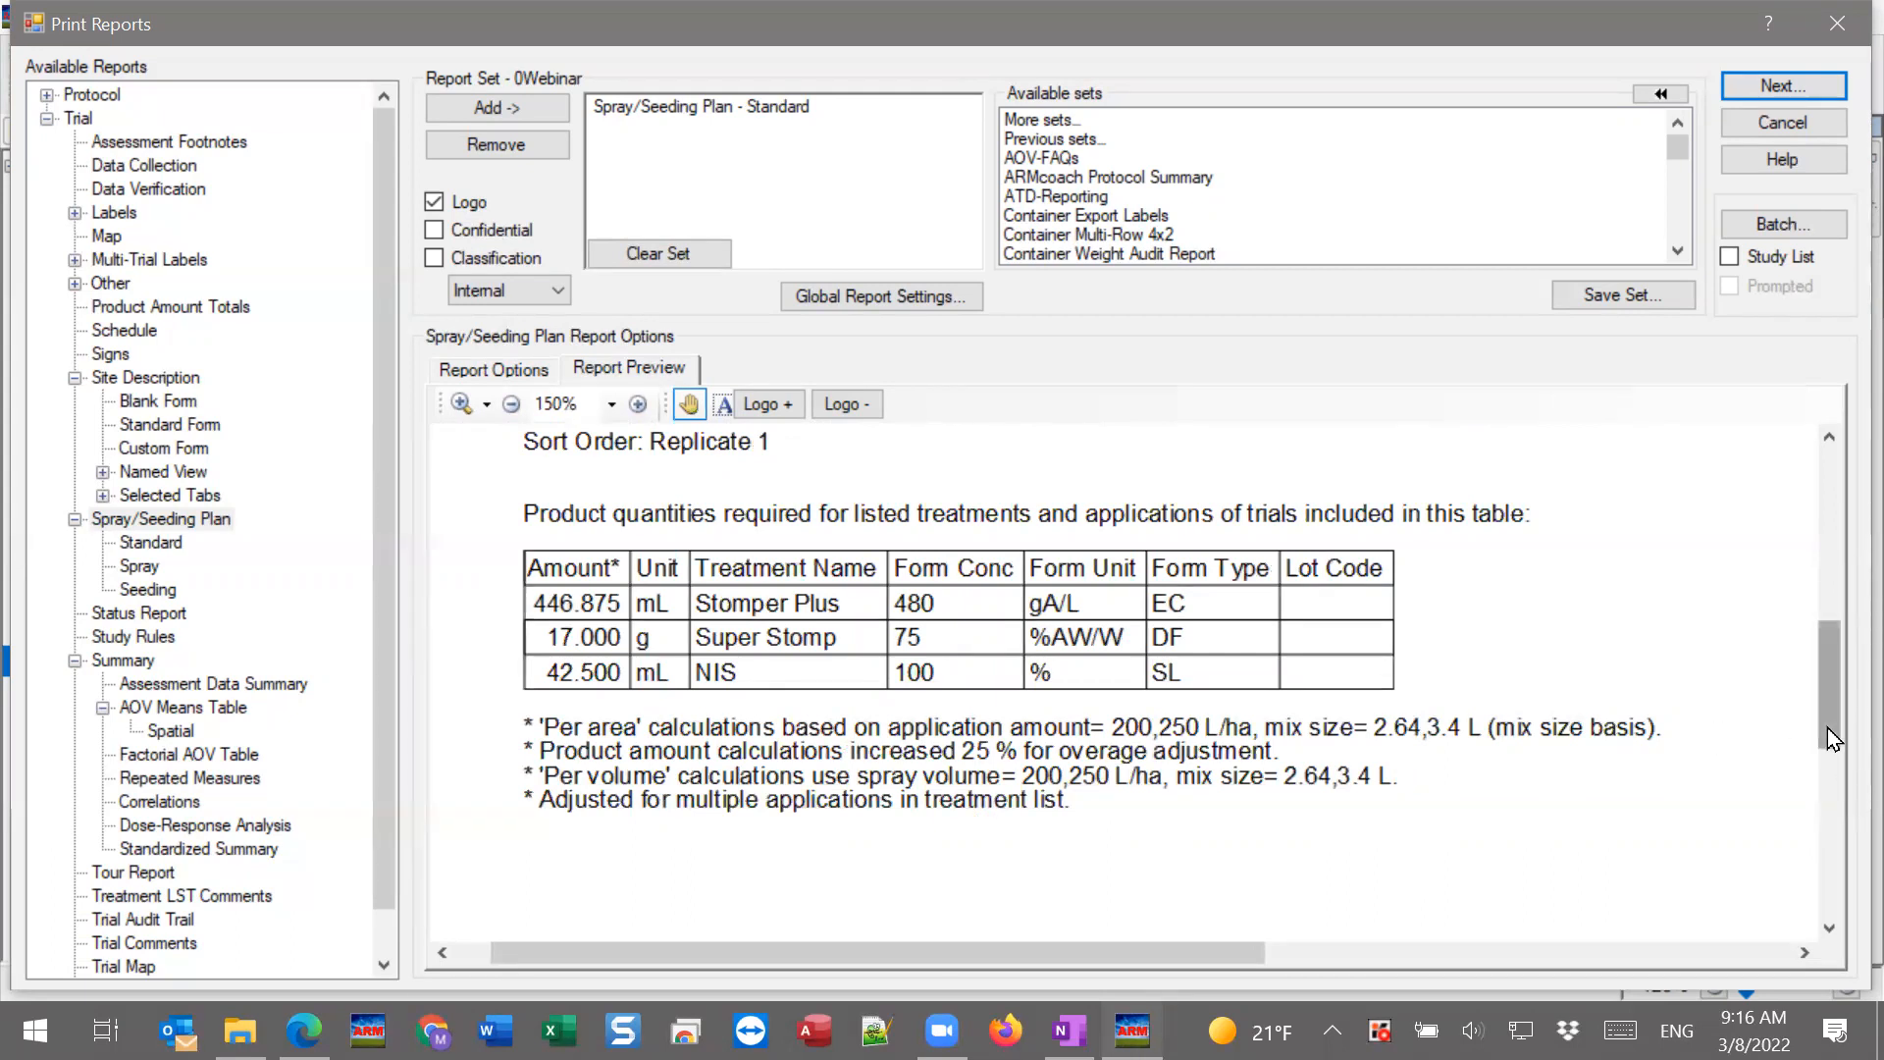
pyautogui.moveTo(1827, 732); pyautogui.dragTo(1831, 639)
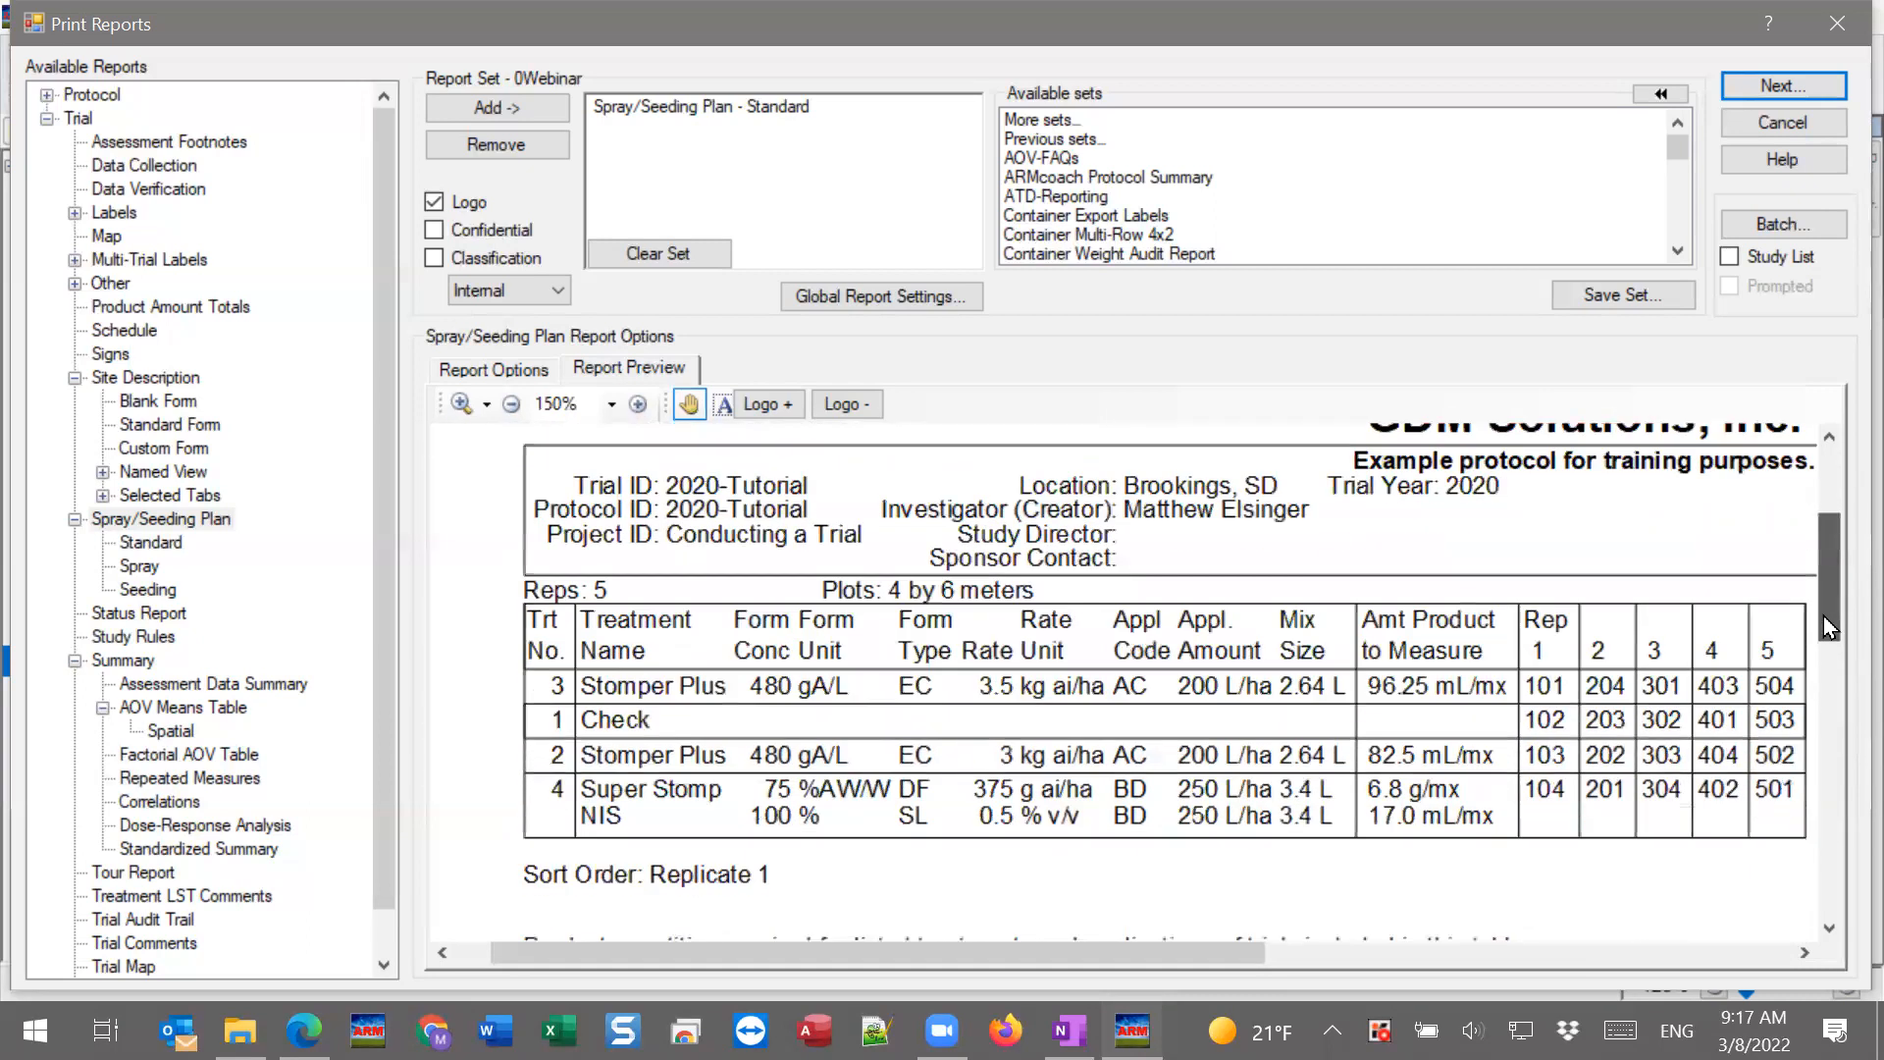
# Sort the Spray/Seeding Plan report by application code and preview the treatment table for application A.
pyautogui.click(481, 368)
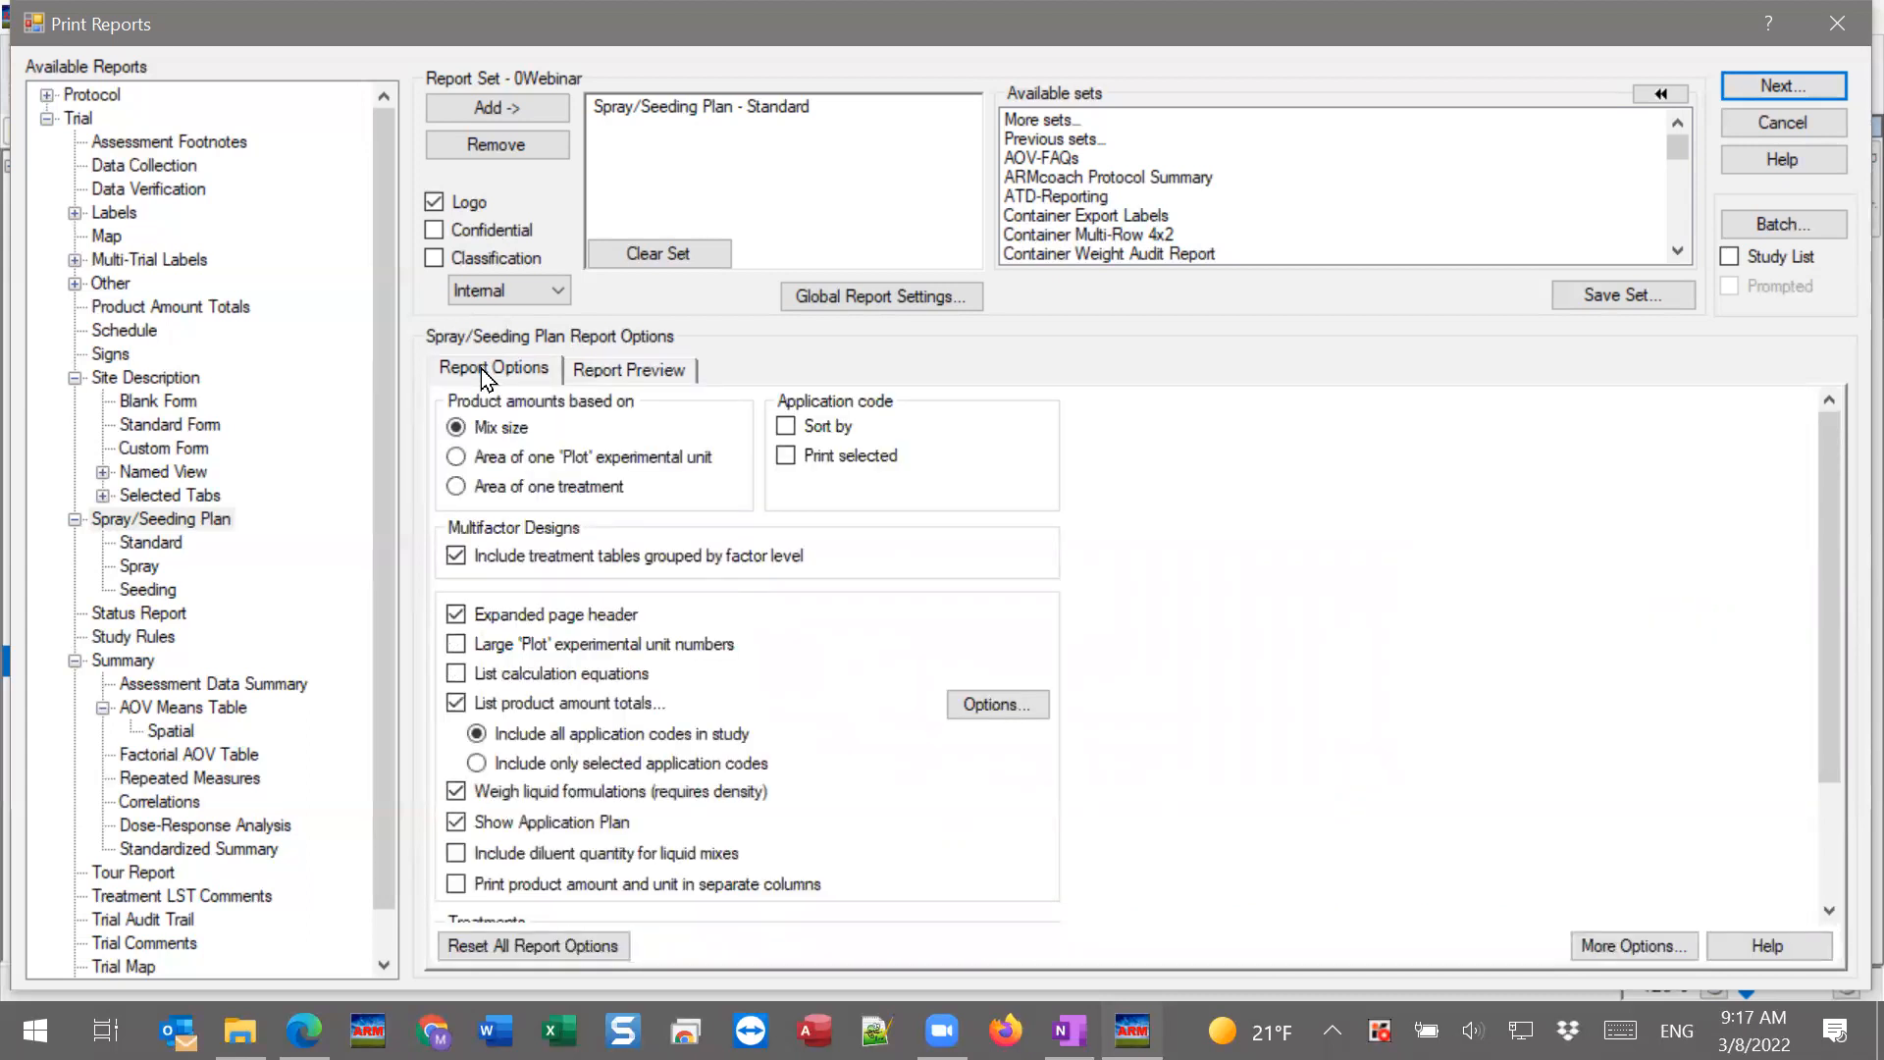
pyautogui.click(841, 424)
pyautogui.click(612, 369)
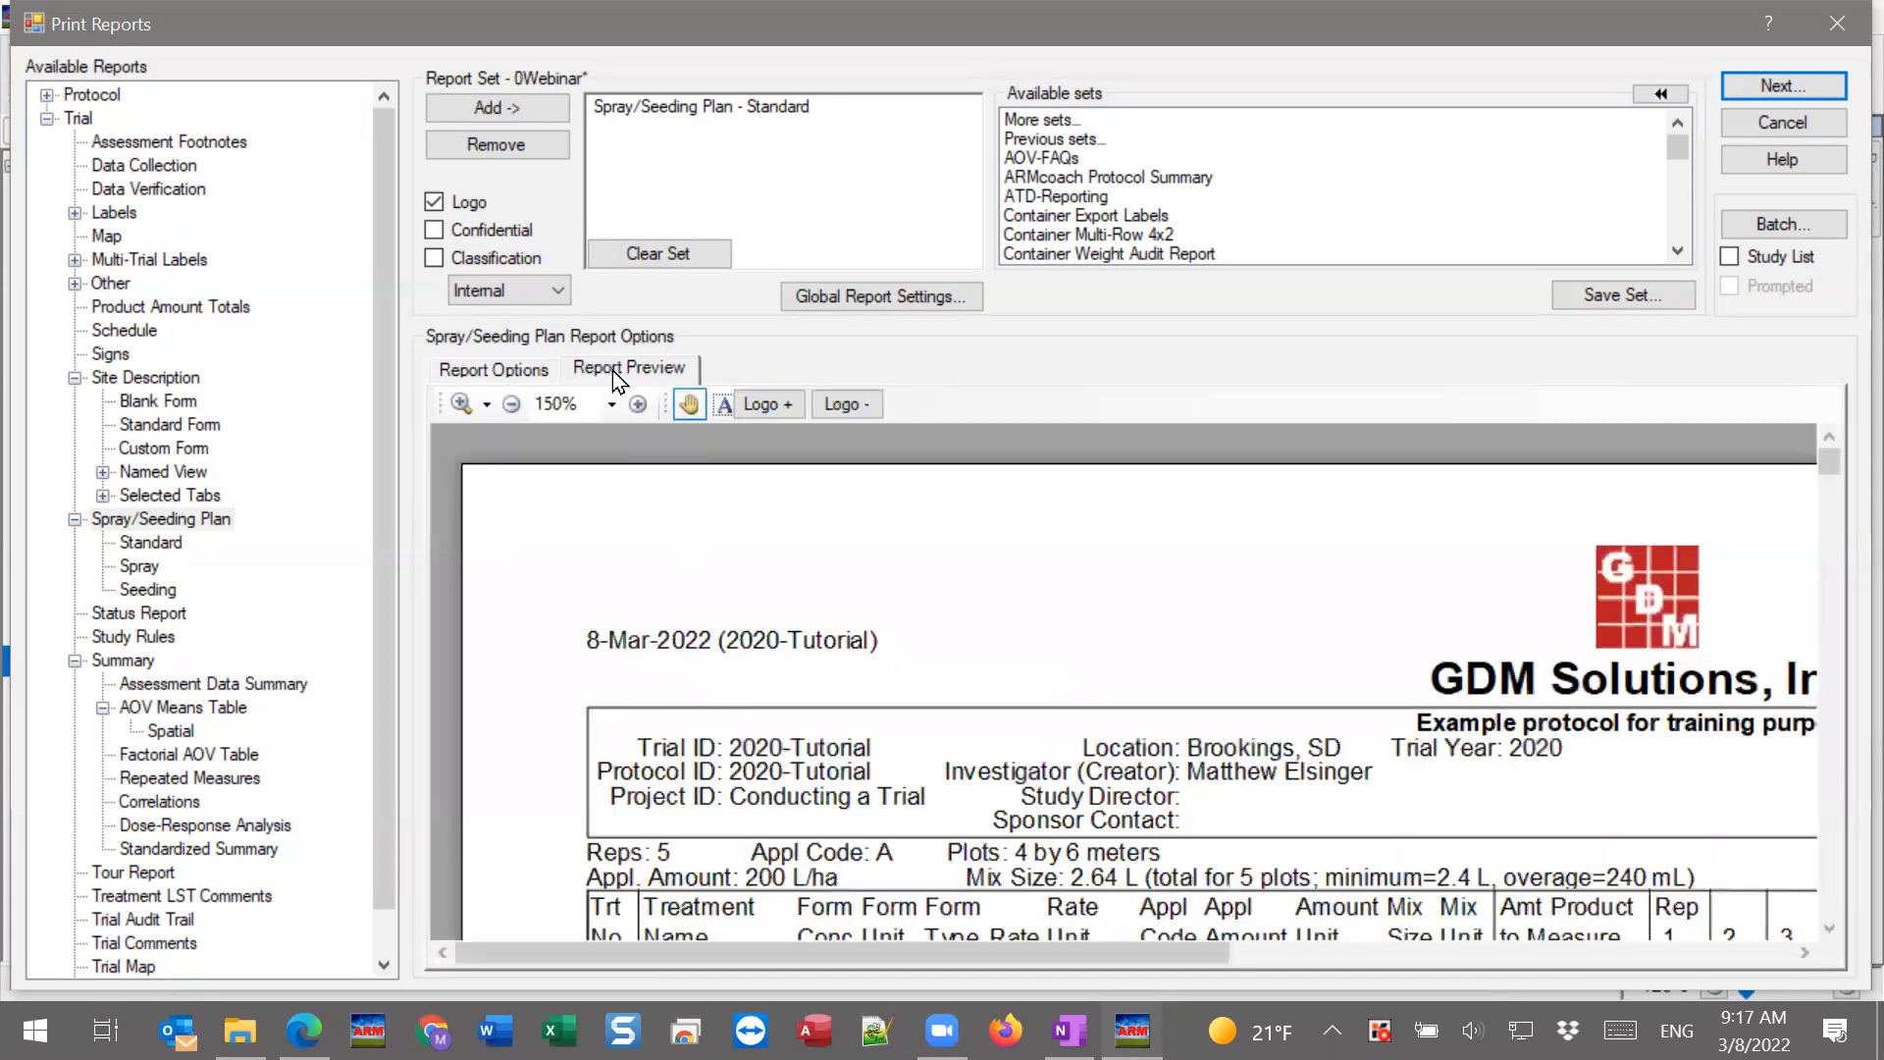
pyautogui.moveTo(1124, 810); pyautogui.dragTo(1127, 539)
pyautogui.moveTo(1279, 873); pyautogui.dragTo(1179, 771)
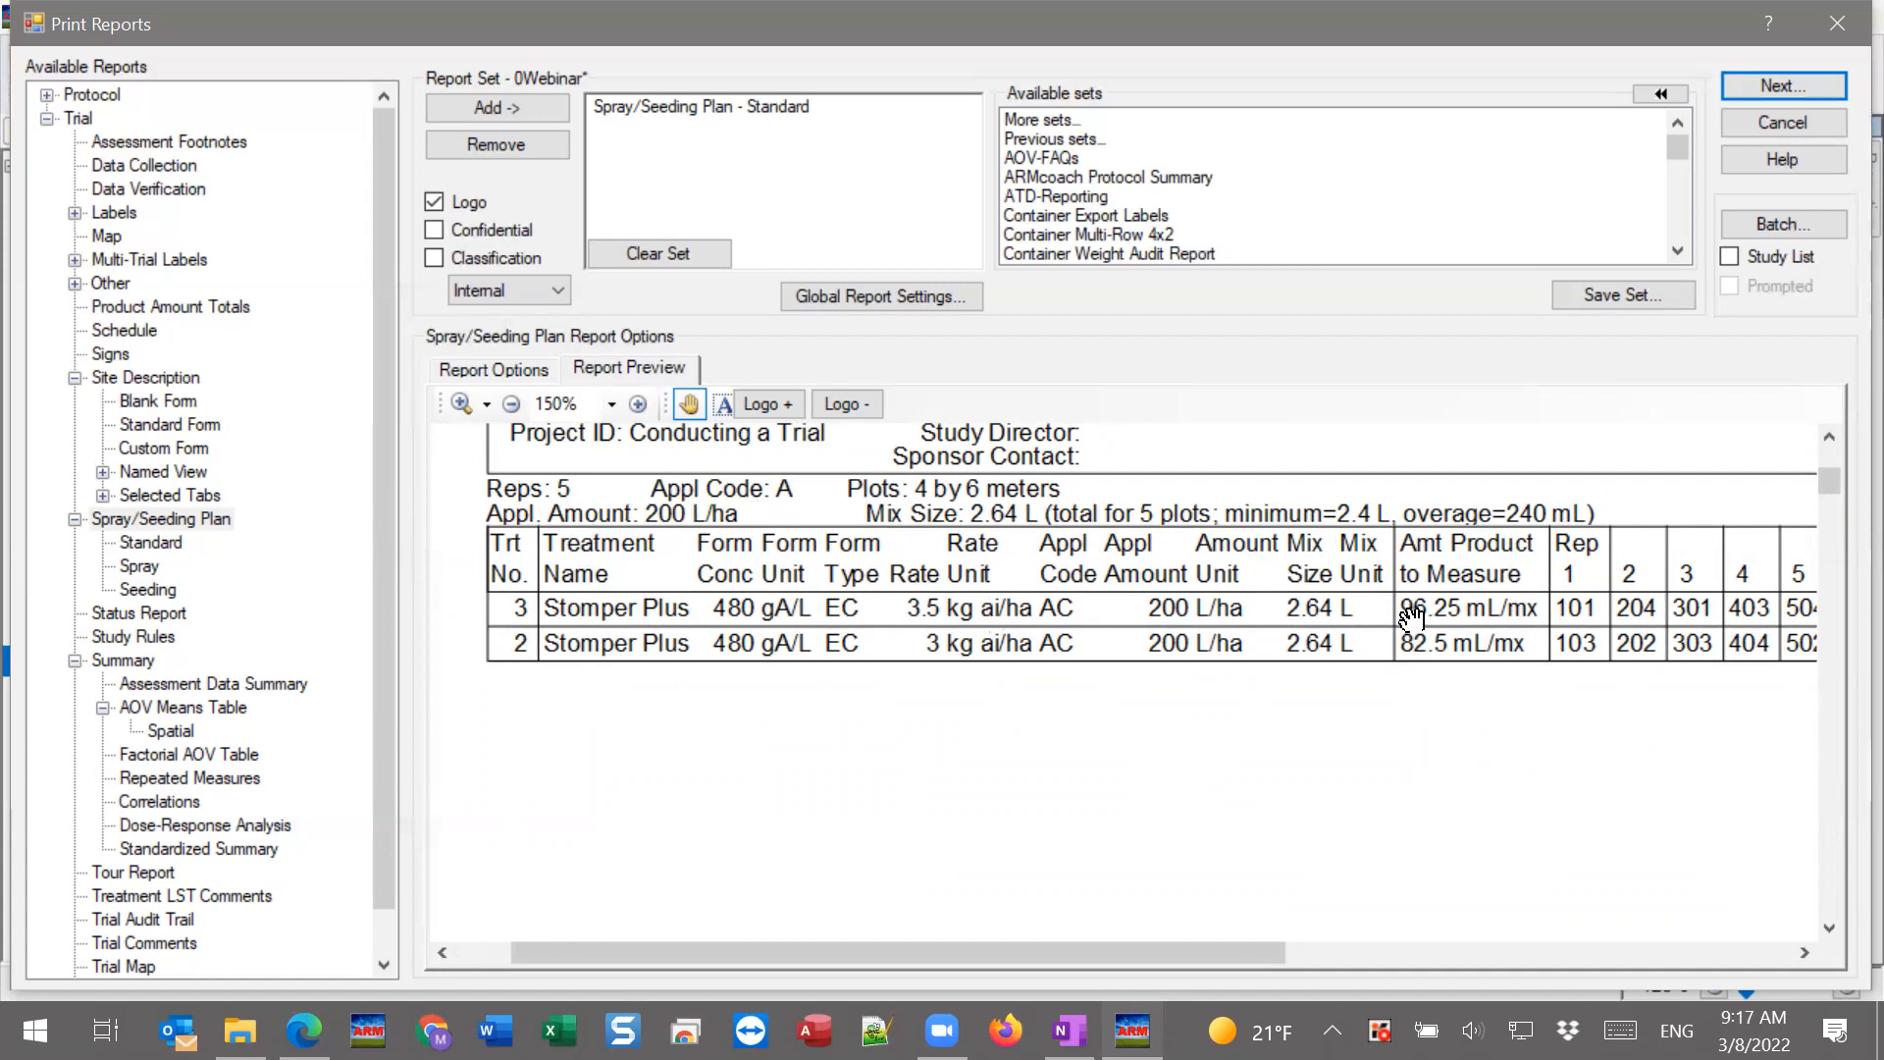
pyautogui.moveTo(1411, 650); pyautogui.dragTo(1378, 623)
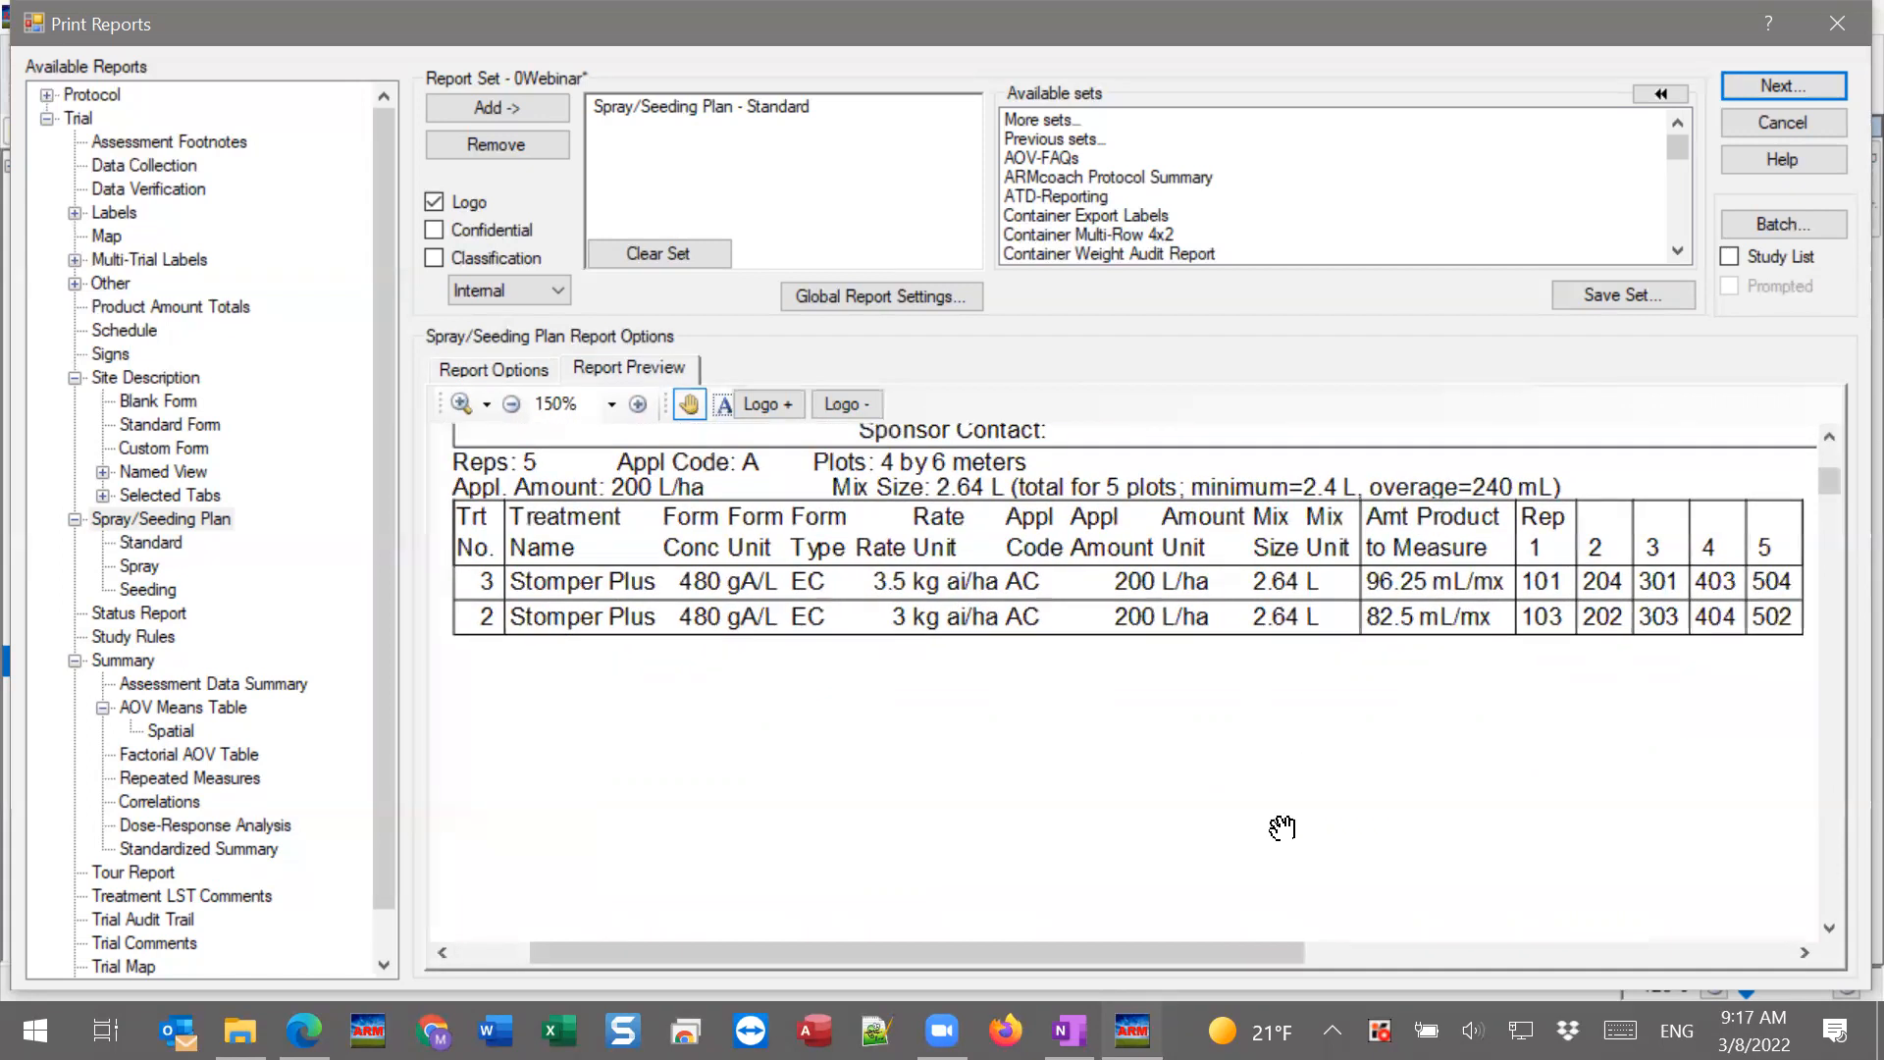
# Examine the sorted report's separate tables for each application code, the check treatment and the product quantities.
pyautogui.click(1831, 928)
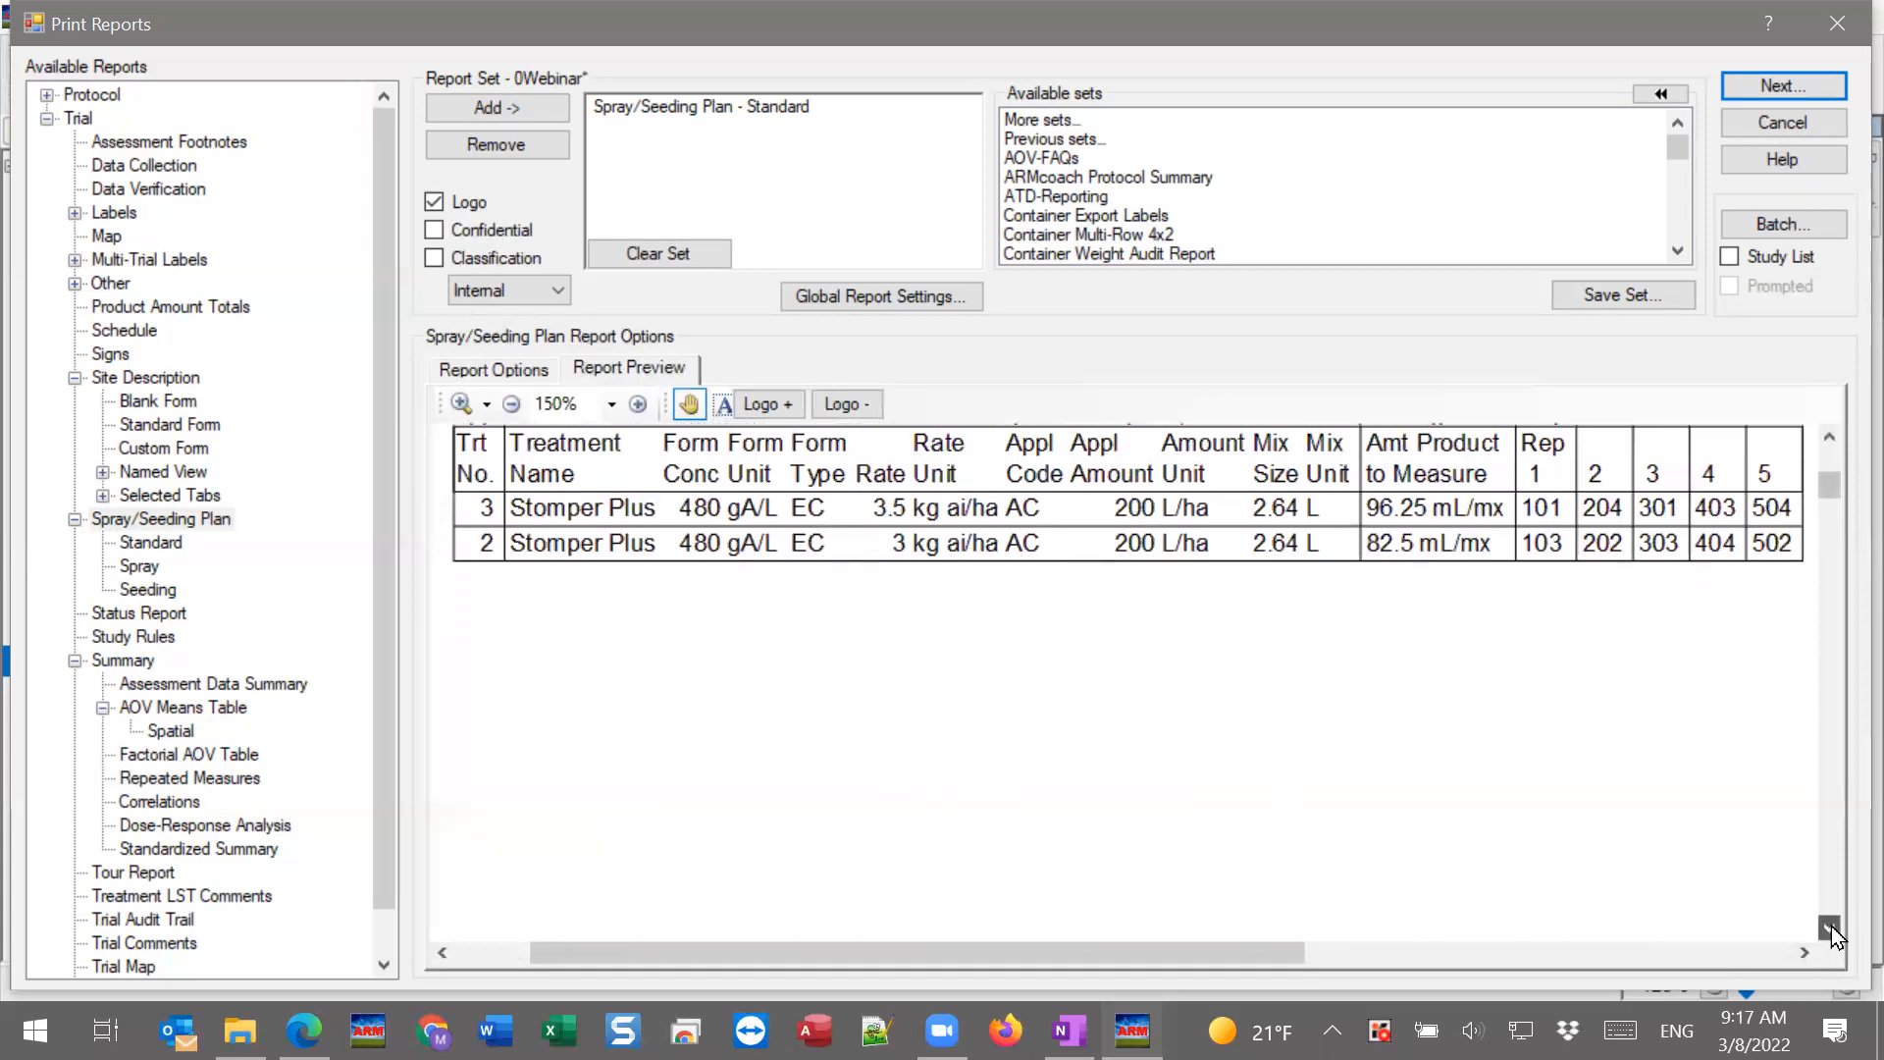
pyautogui.moveTo(1831, 928); pyautogui.dragTo(1832, 927)
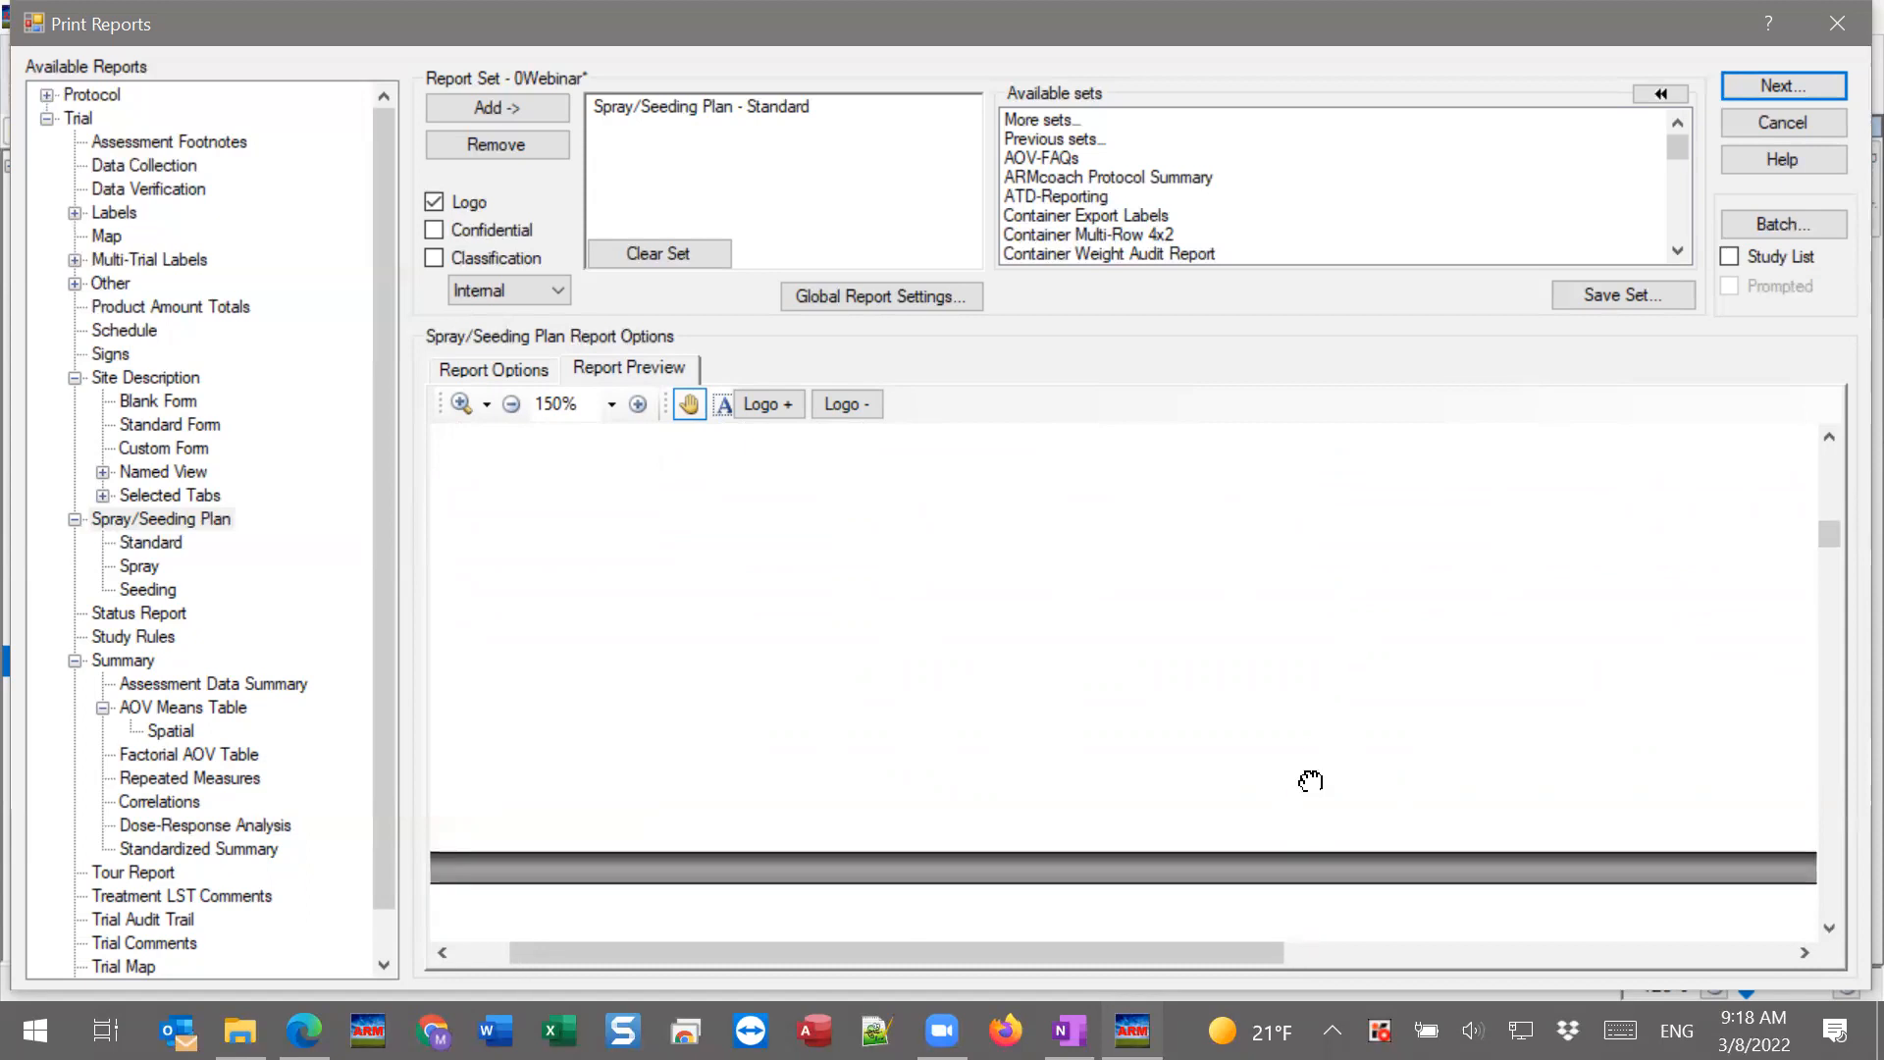
pyautogui.scroll(-5, 1221, 740)
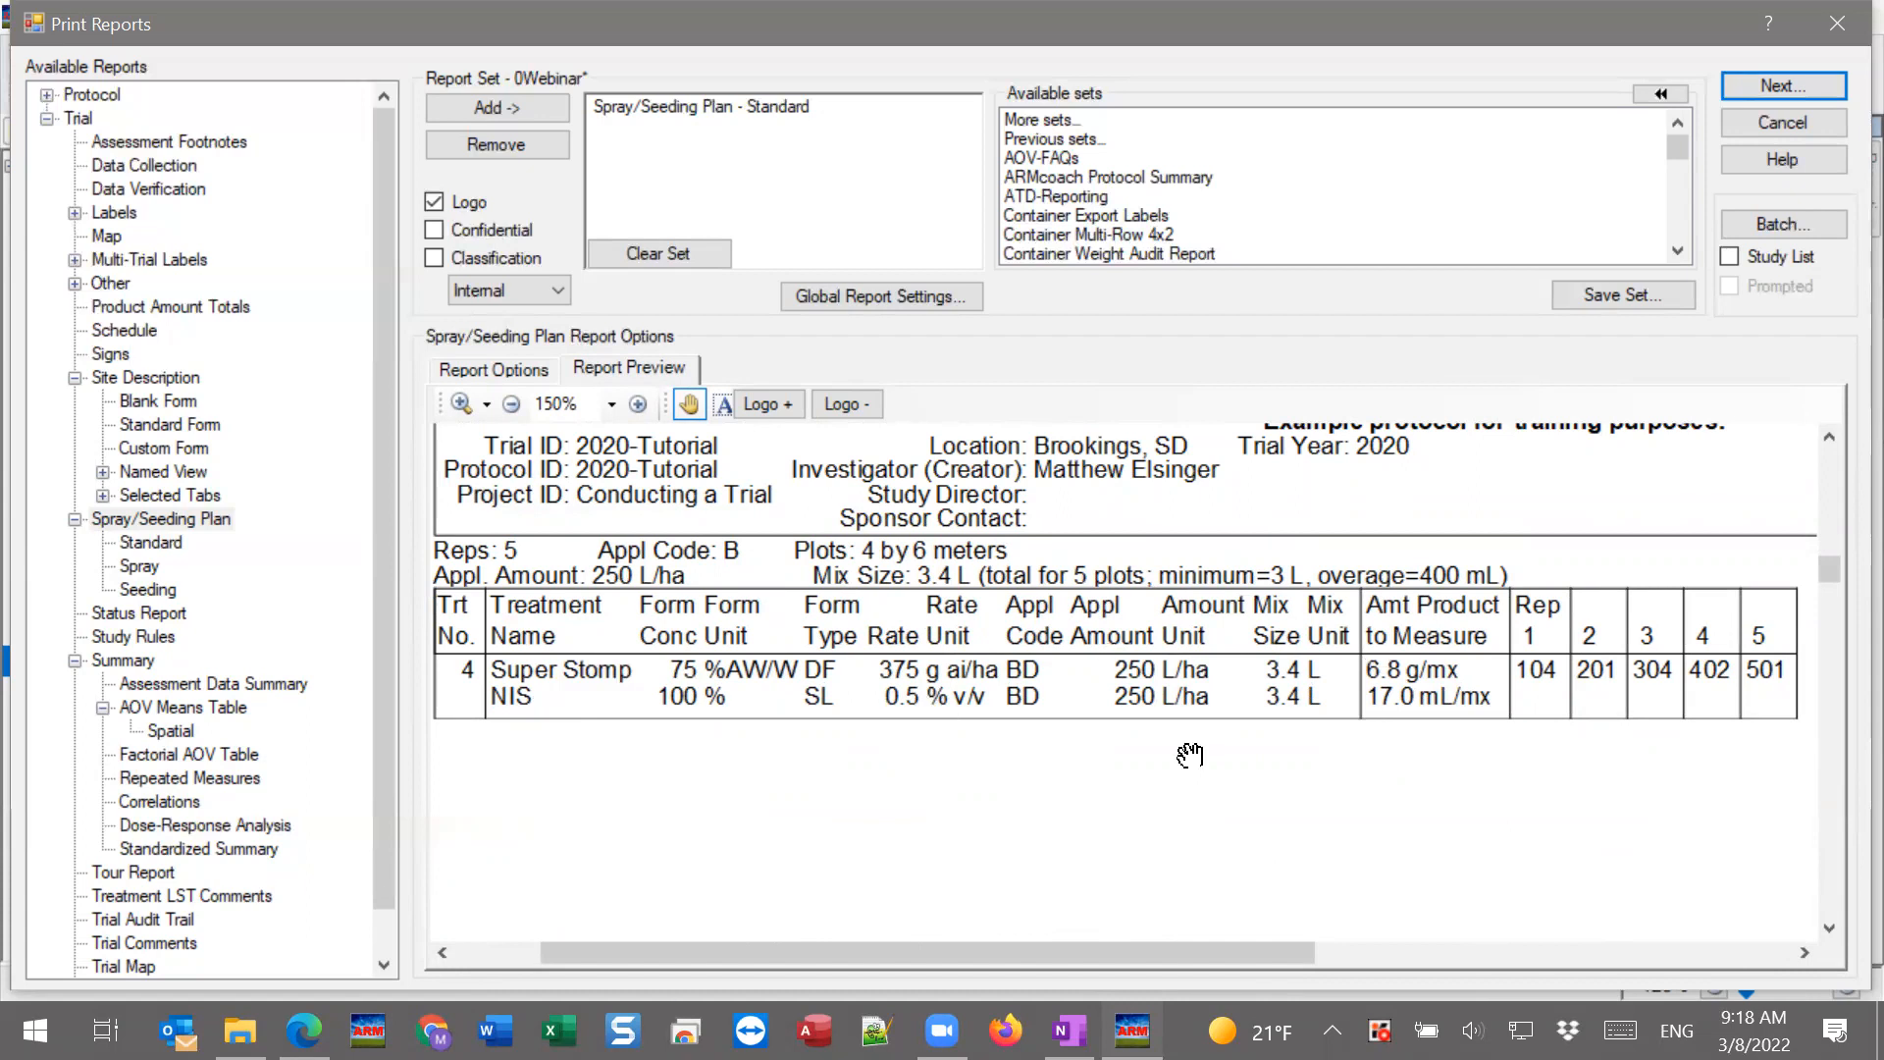
pyautogui.moveTo(1831, 580); pyautogui.dragTo(1824, 758)
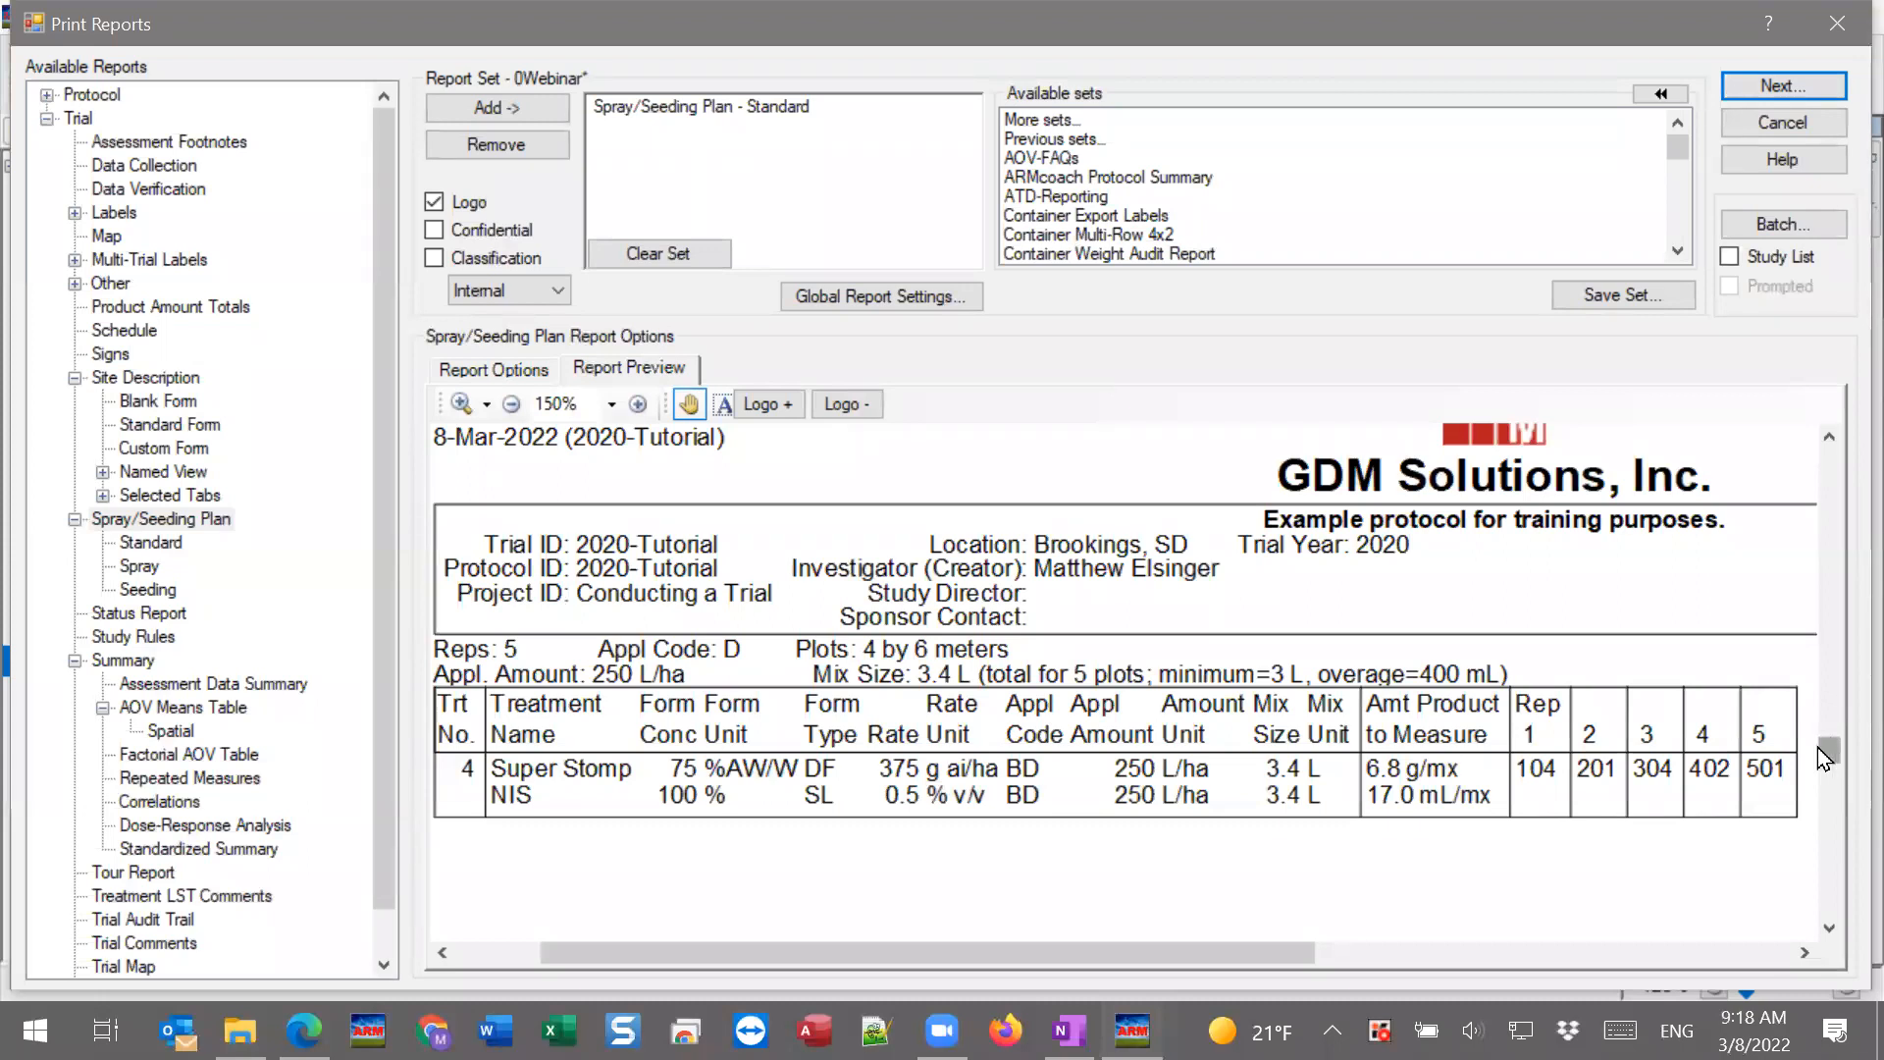
pyautogui.moveTo(1837, 758); pyautogui.dragTo(1831, 846)
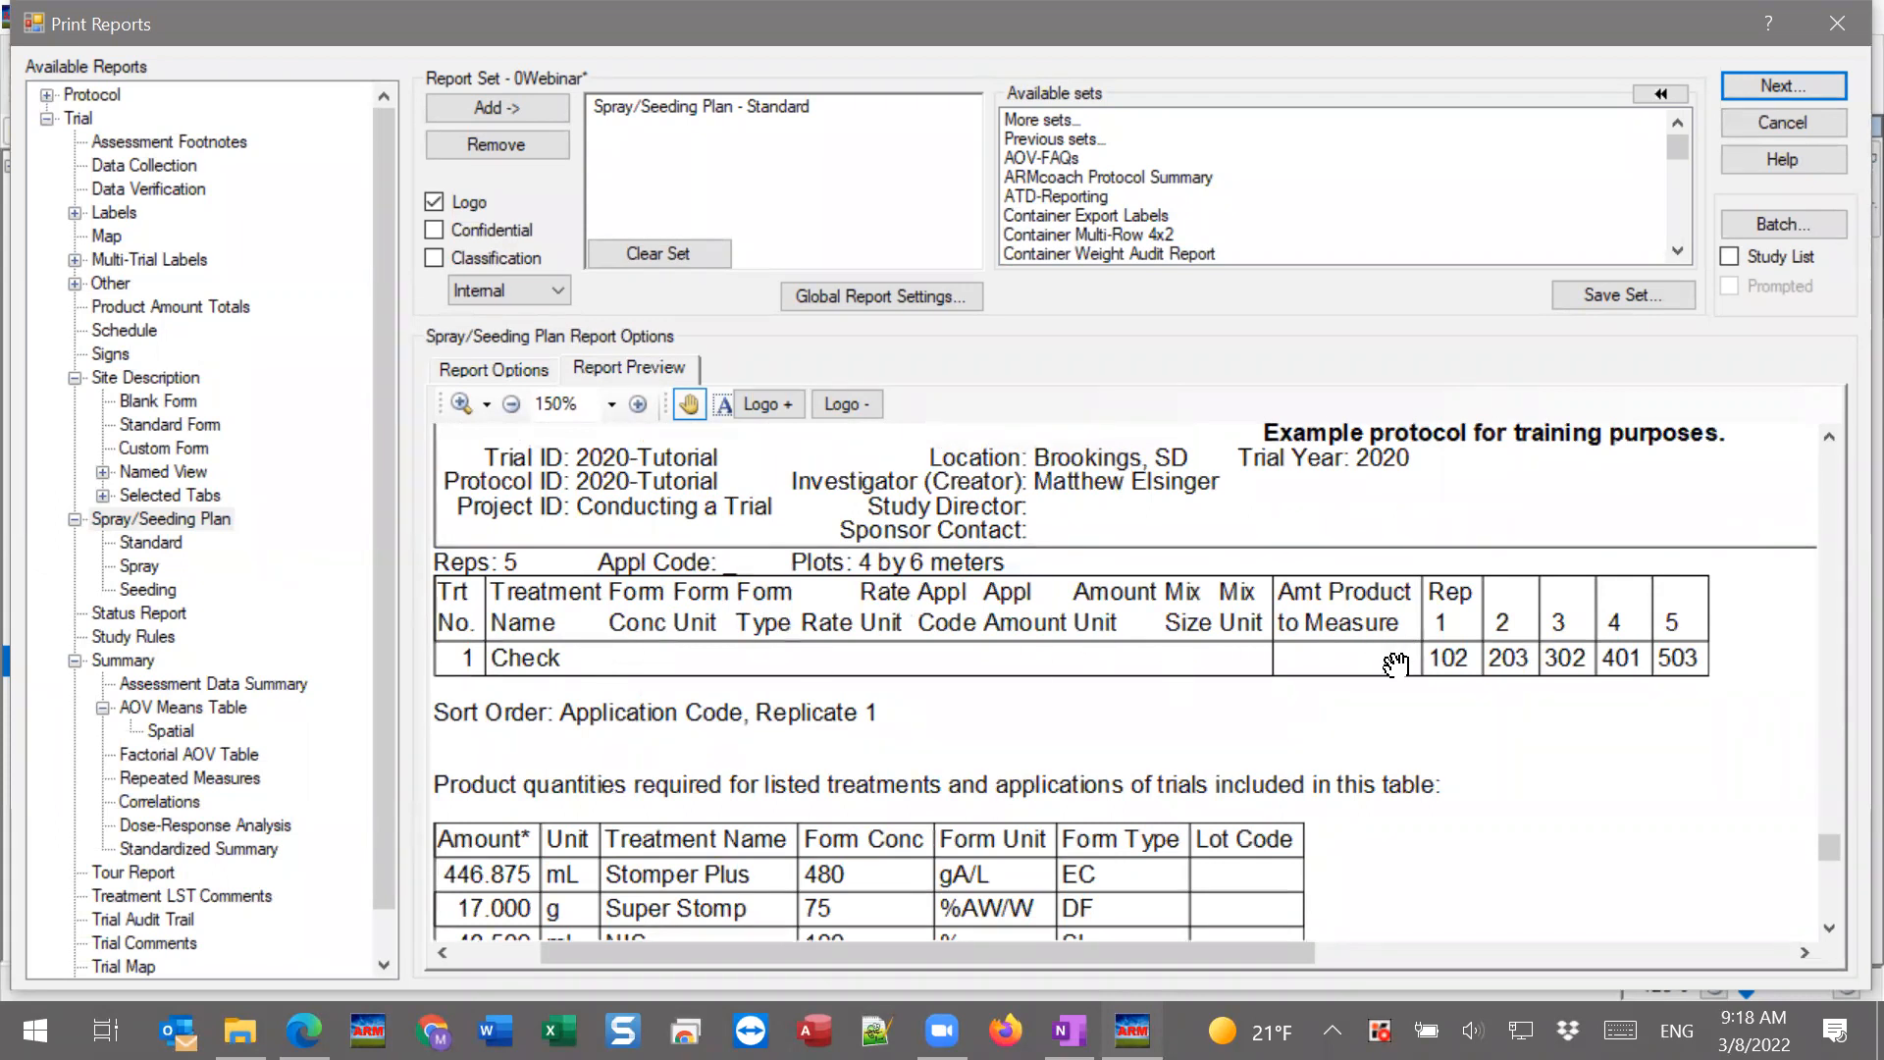
pyautogui.scroll(-3, 1348, 778)
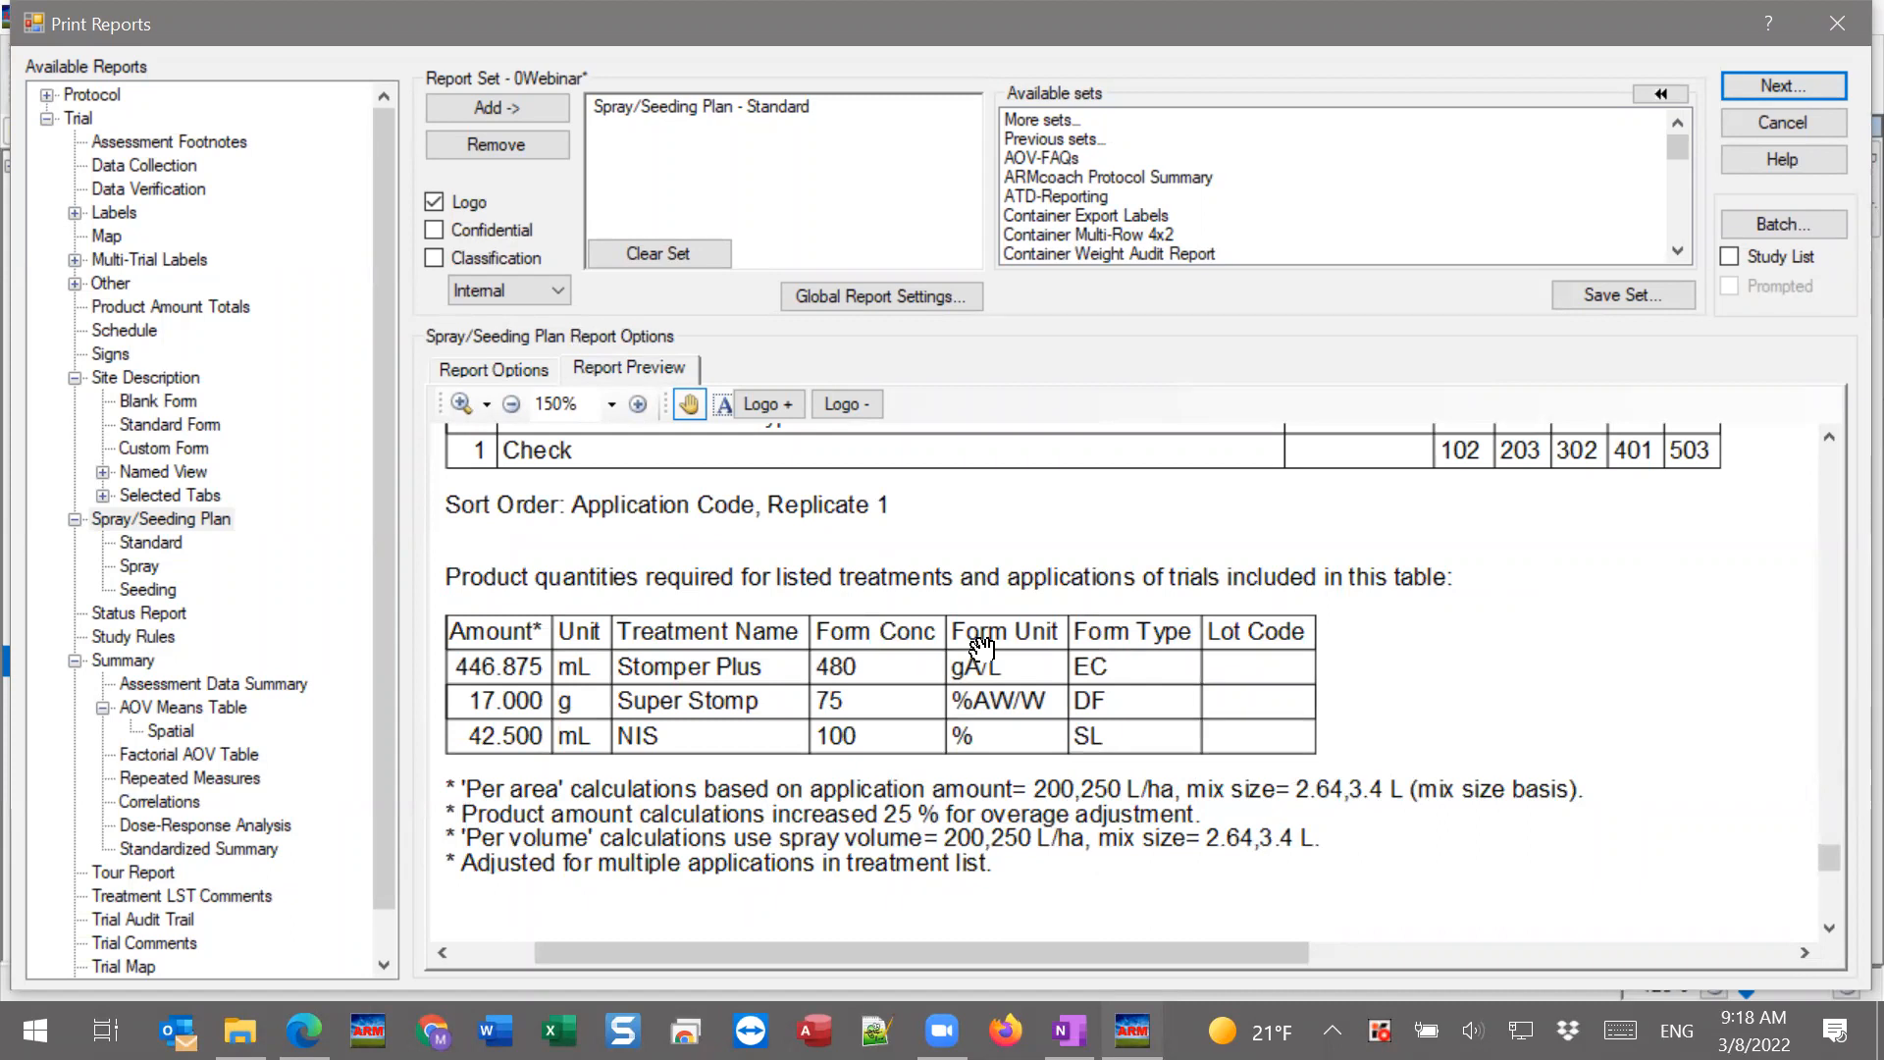
pyautogui.moveTo(1831, 859); pyautogui.dragTo(1841, 456)
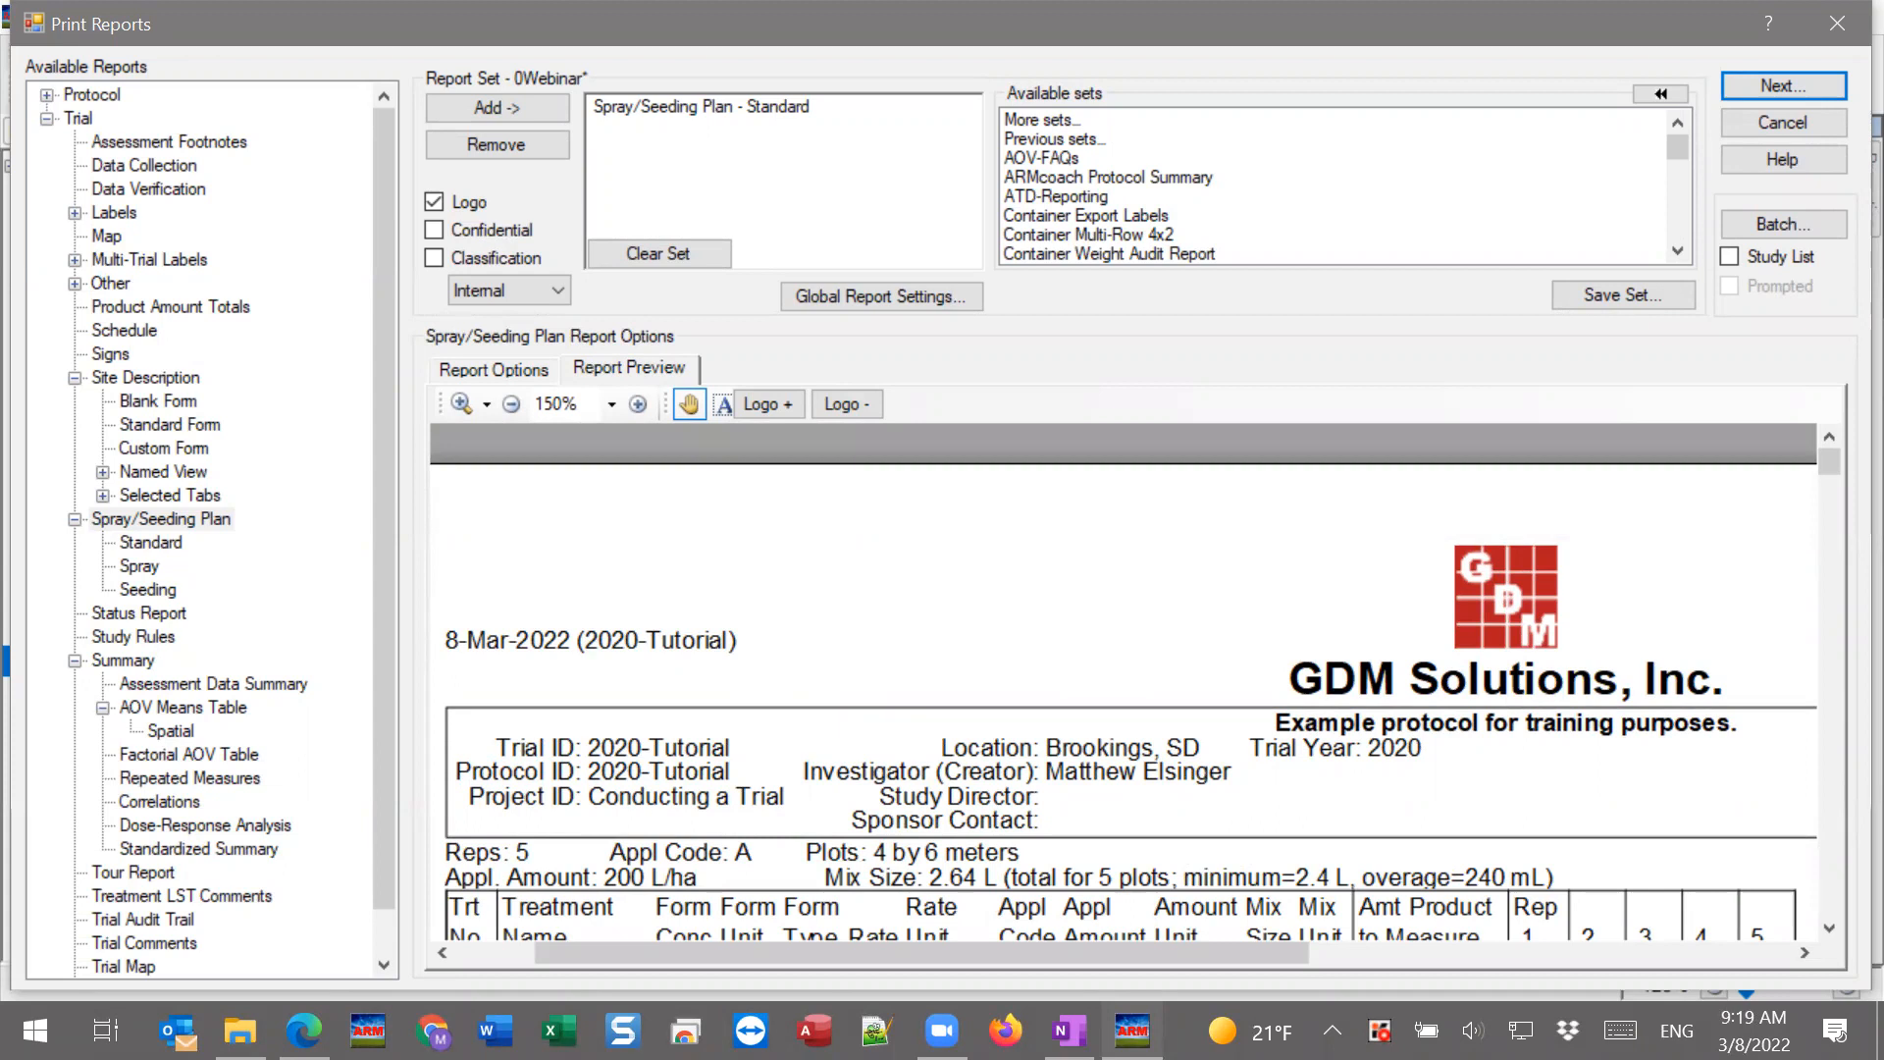
pyautogui.moveTo(980, 842); pyautogui.dragTo(993, 573)
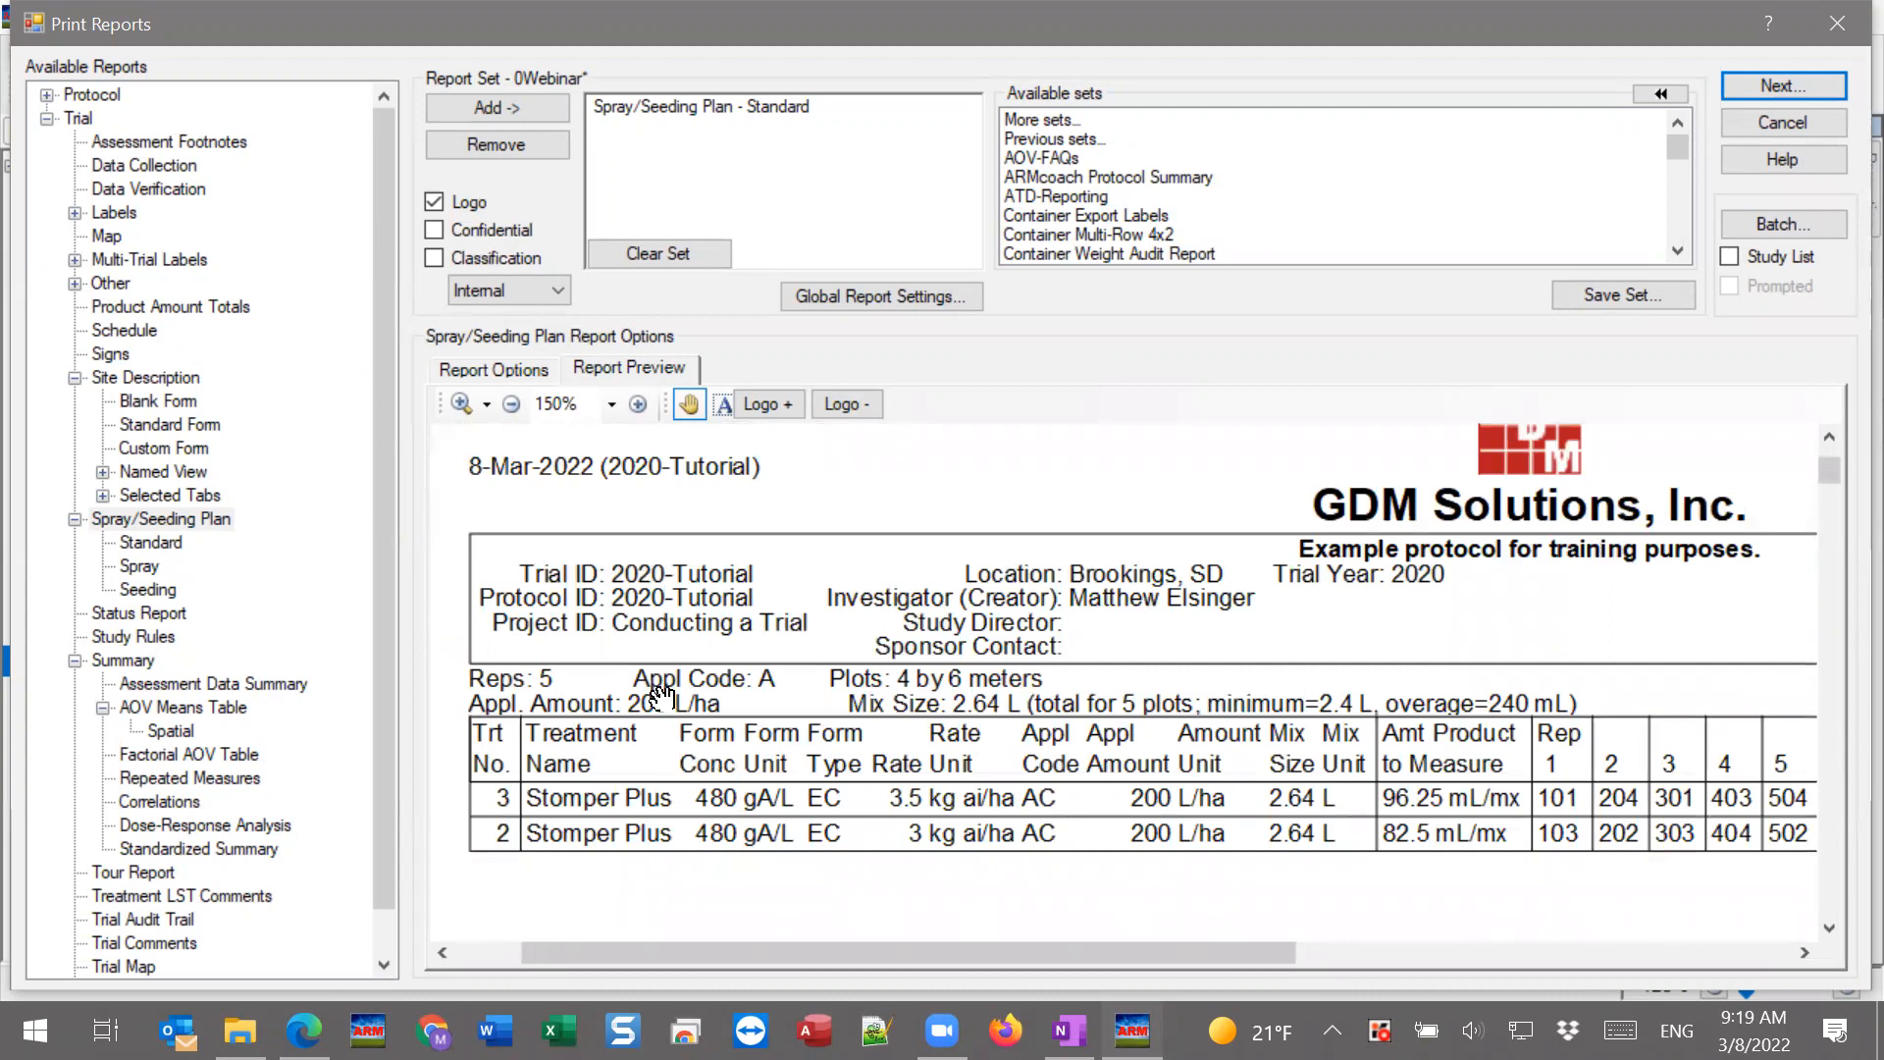
# Turn off sorting by application code and preview the report with product amounts and totals based on area of one treatment.
pyautogui.click(494, 374)
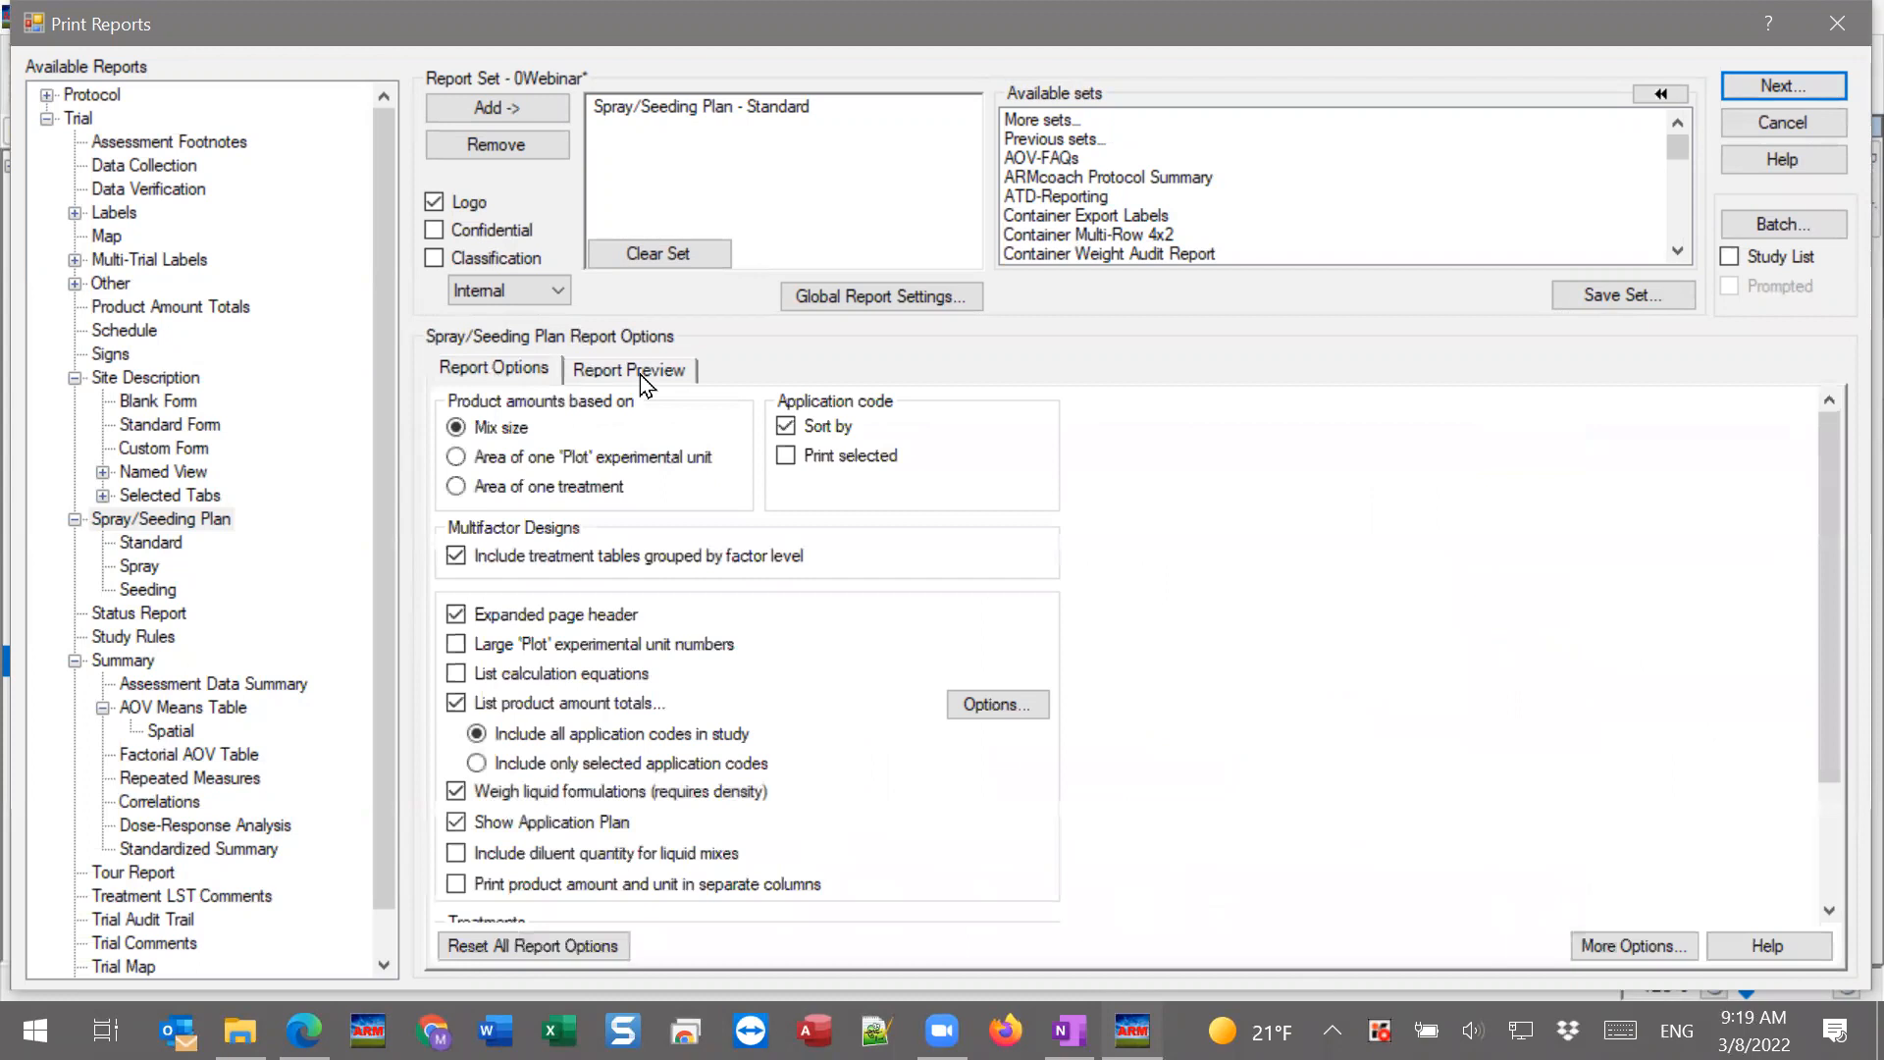
pyautogui.click(793, 425)
pyautogui.moveTo(660, 467)
pyautogui.click(612, 485)
pyautogui.click(644, 369)
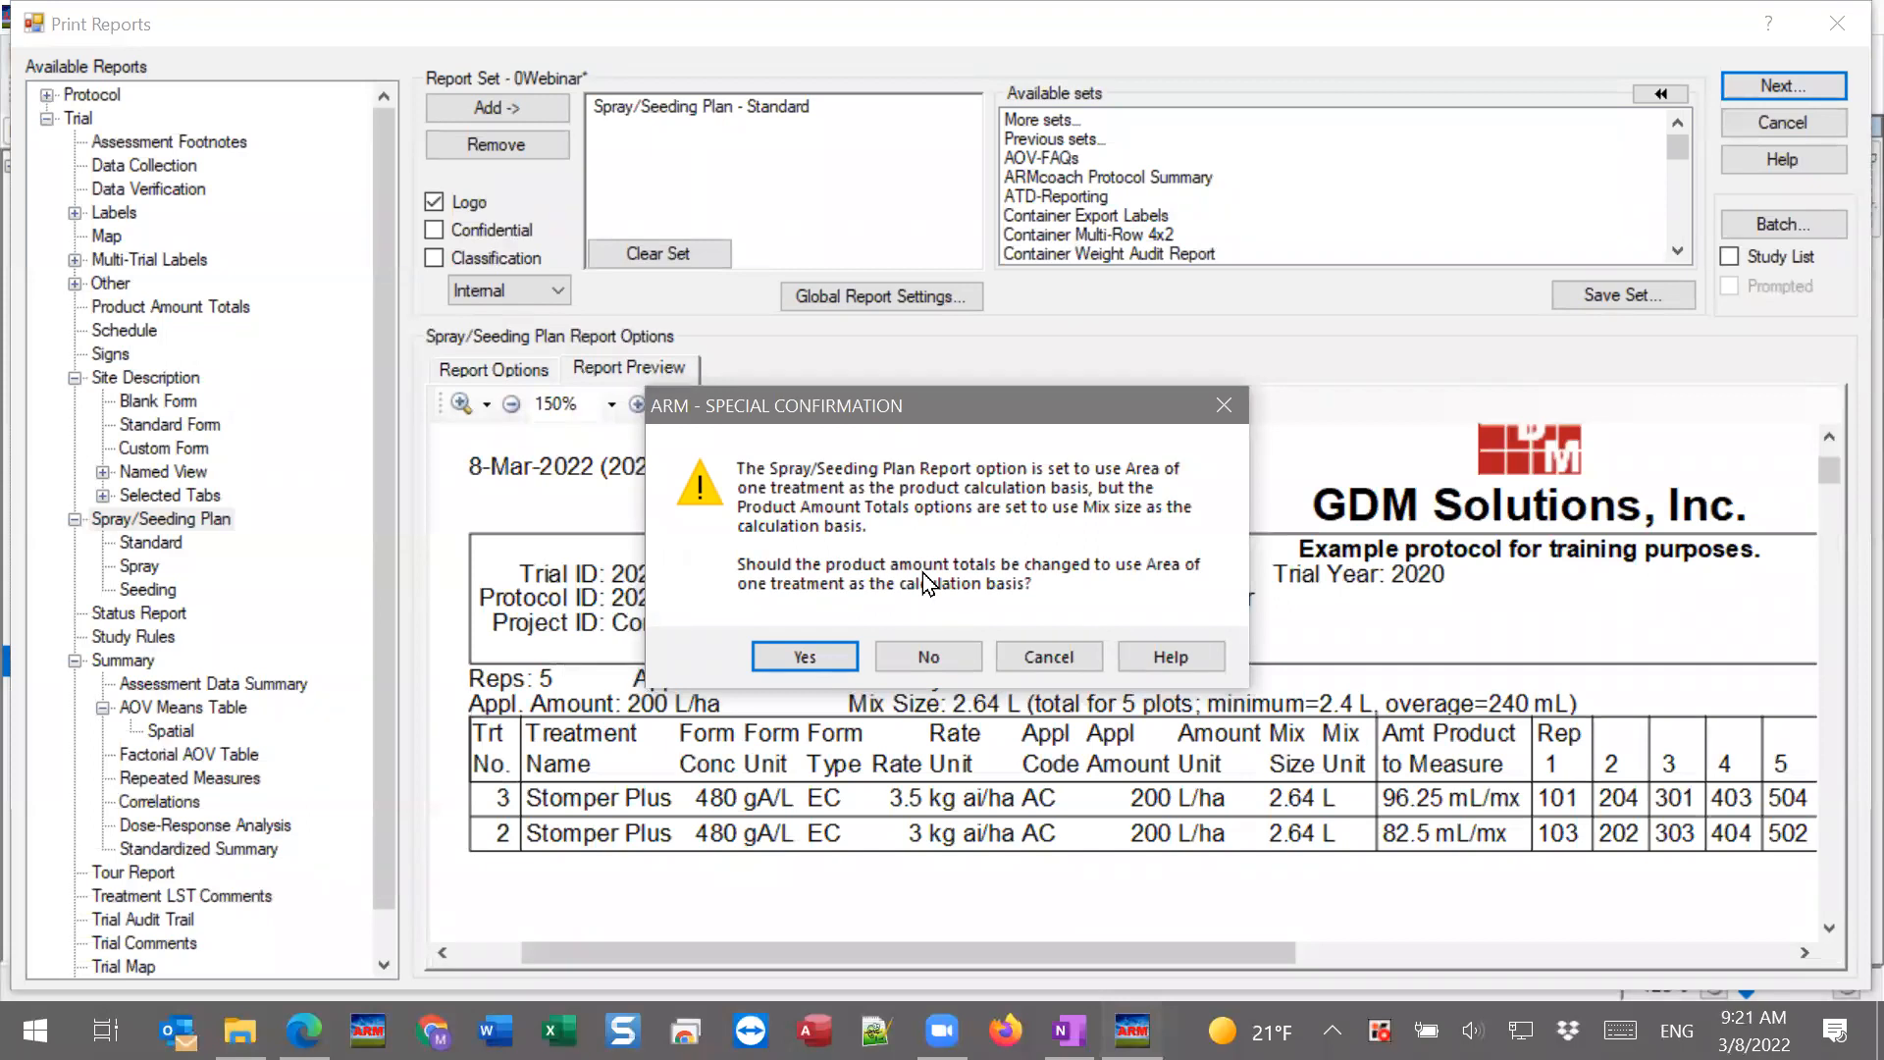
pyautogui.click(803, 655)
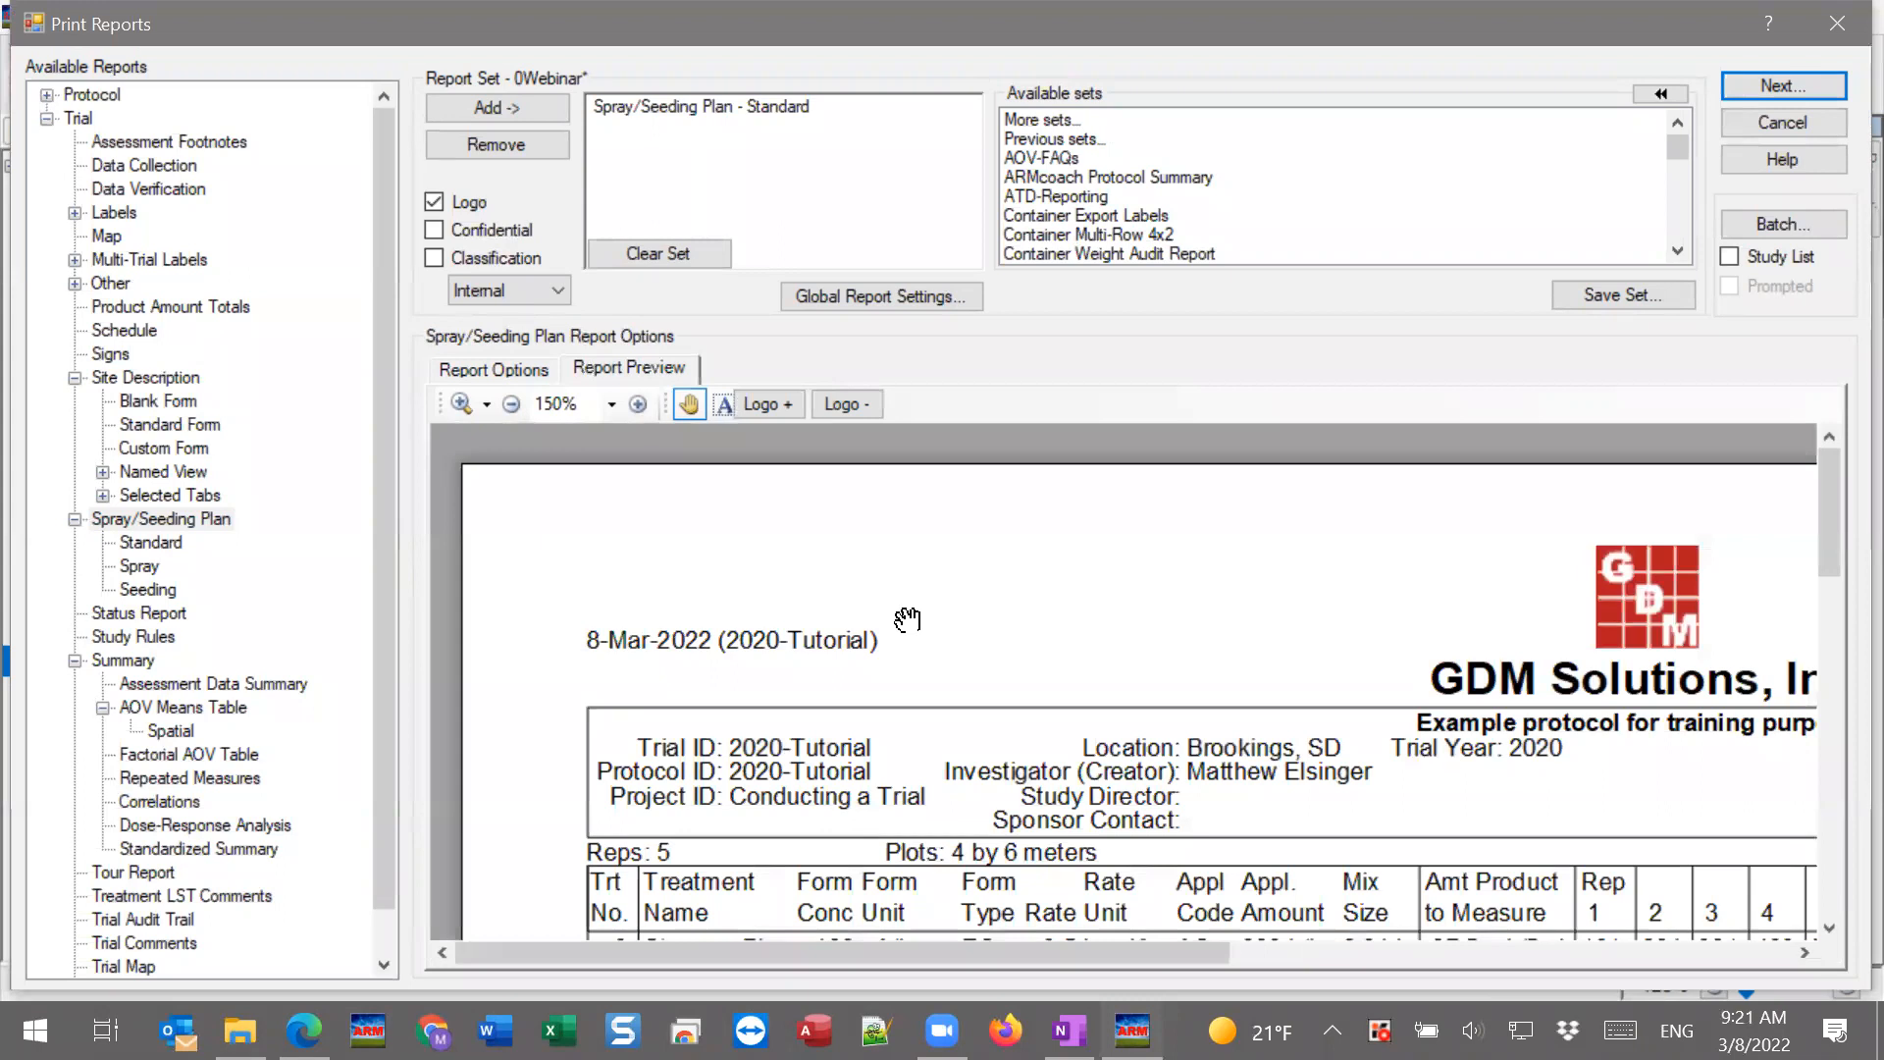
pyautogui.moveTo(952, 789); pyautogui.dragTo(953, 545)
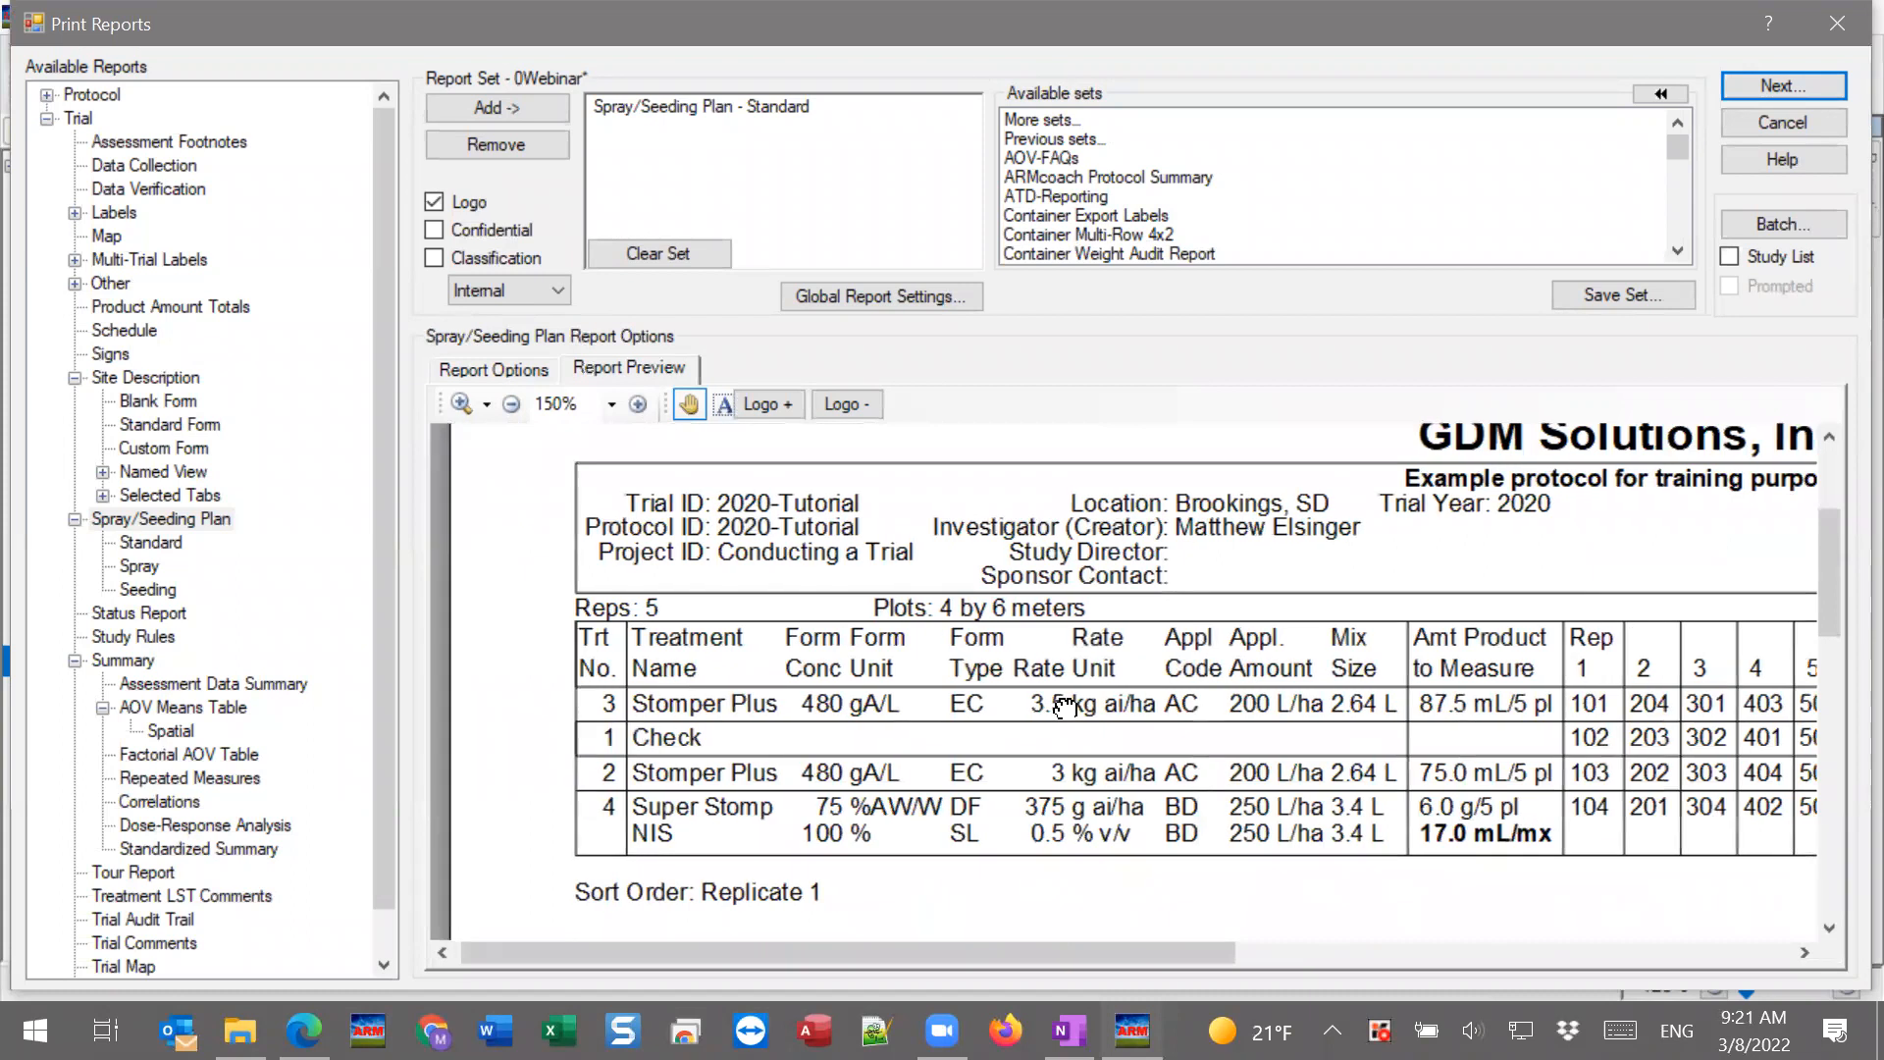
pyautogui.moveTo(1055, 716); pyautogui.dragTo(1035, 705)
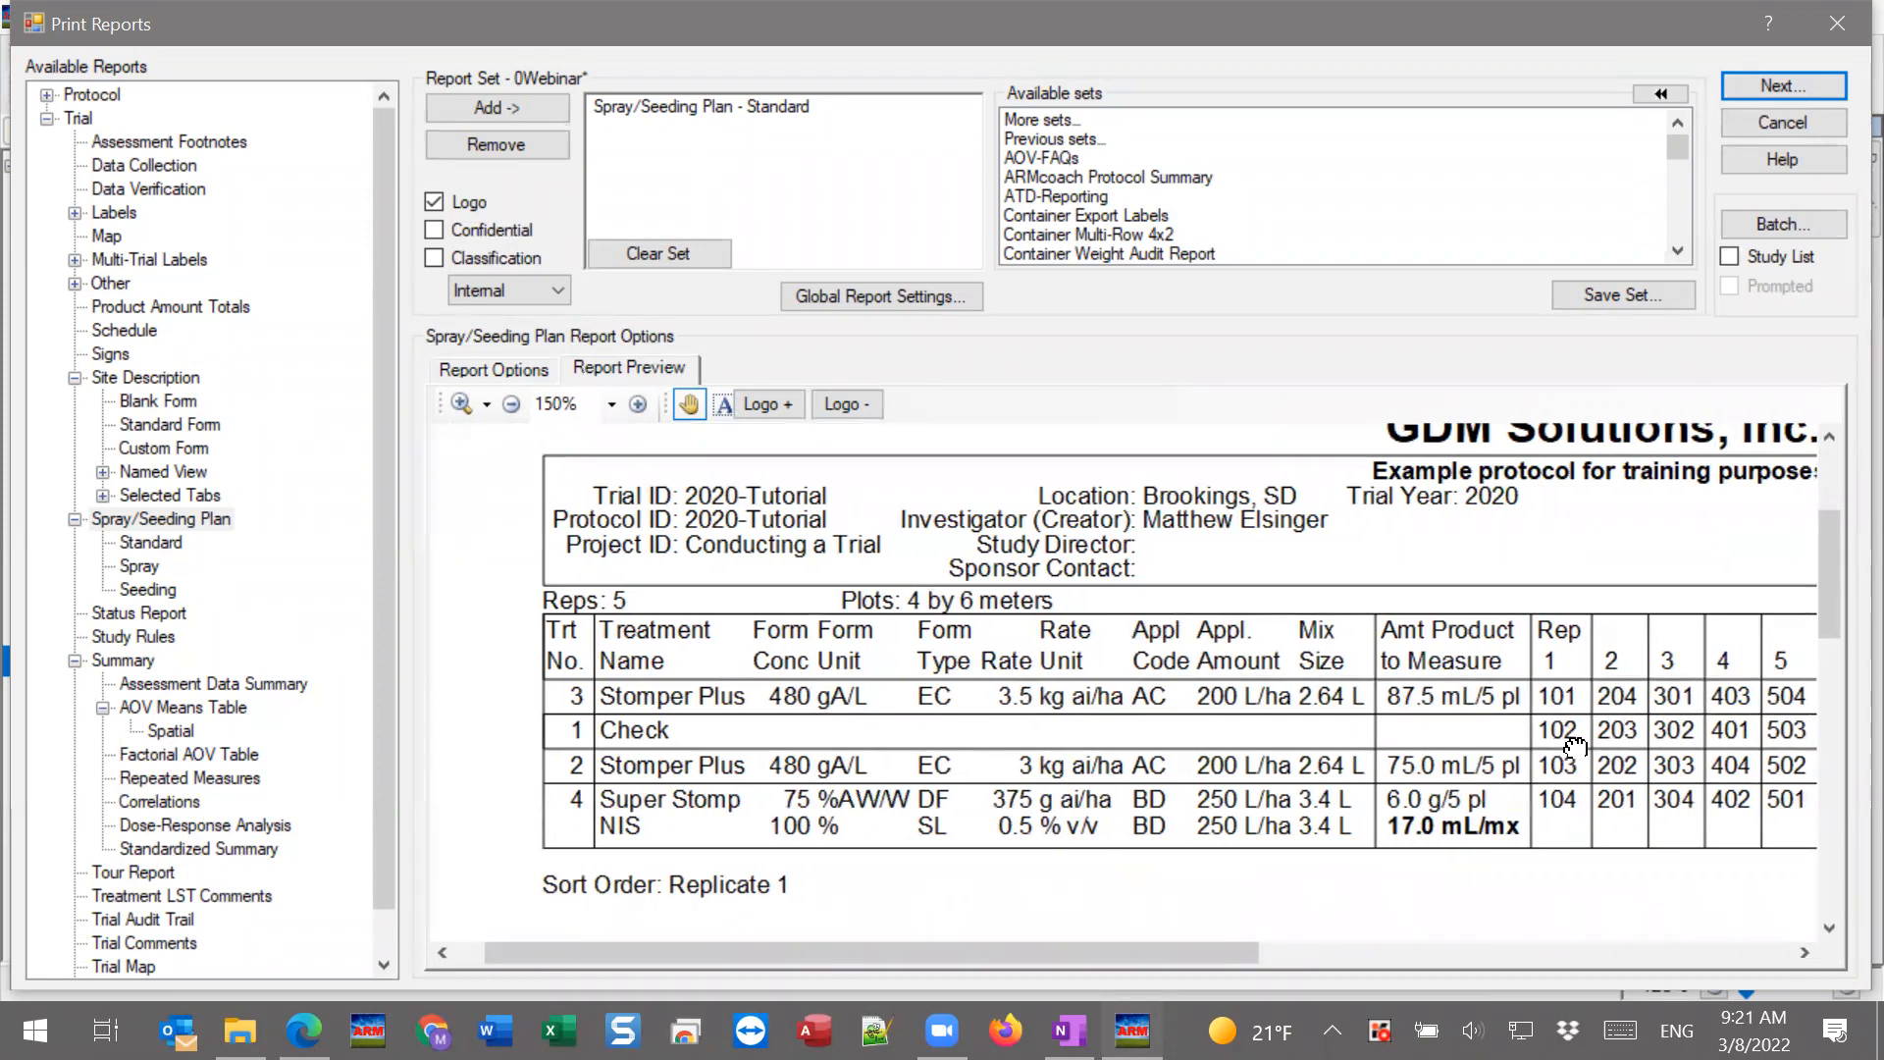
pyautogui.moveTo(1511, 731); pyautogui.dragTo(1451, 728)
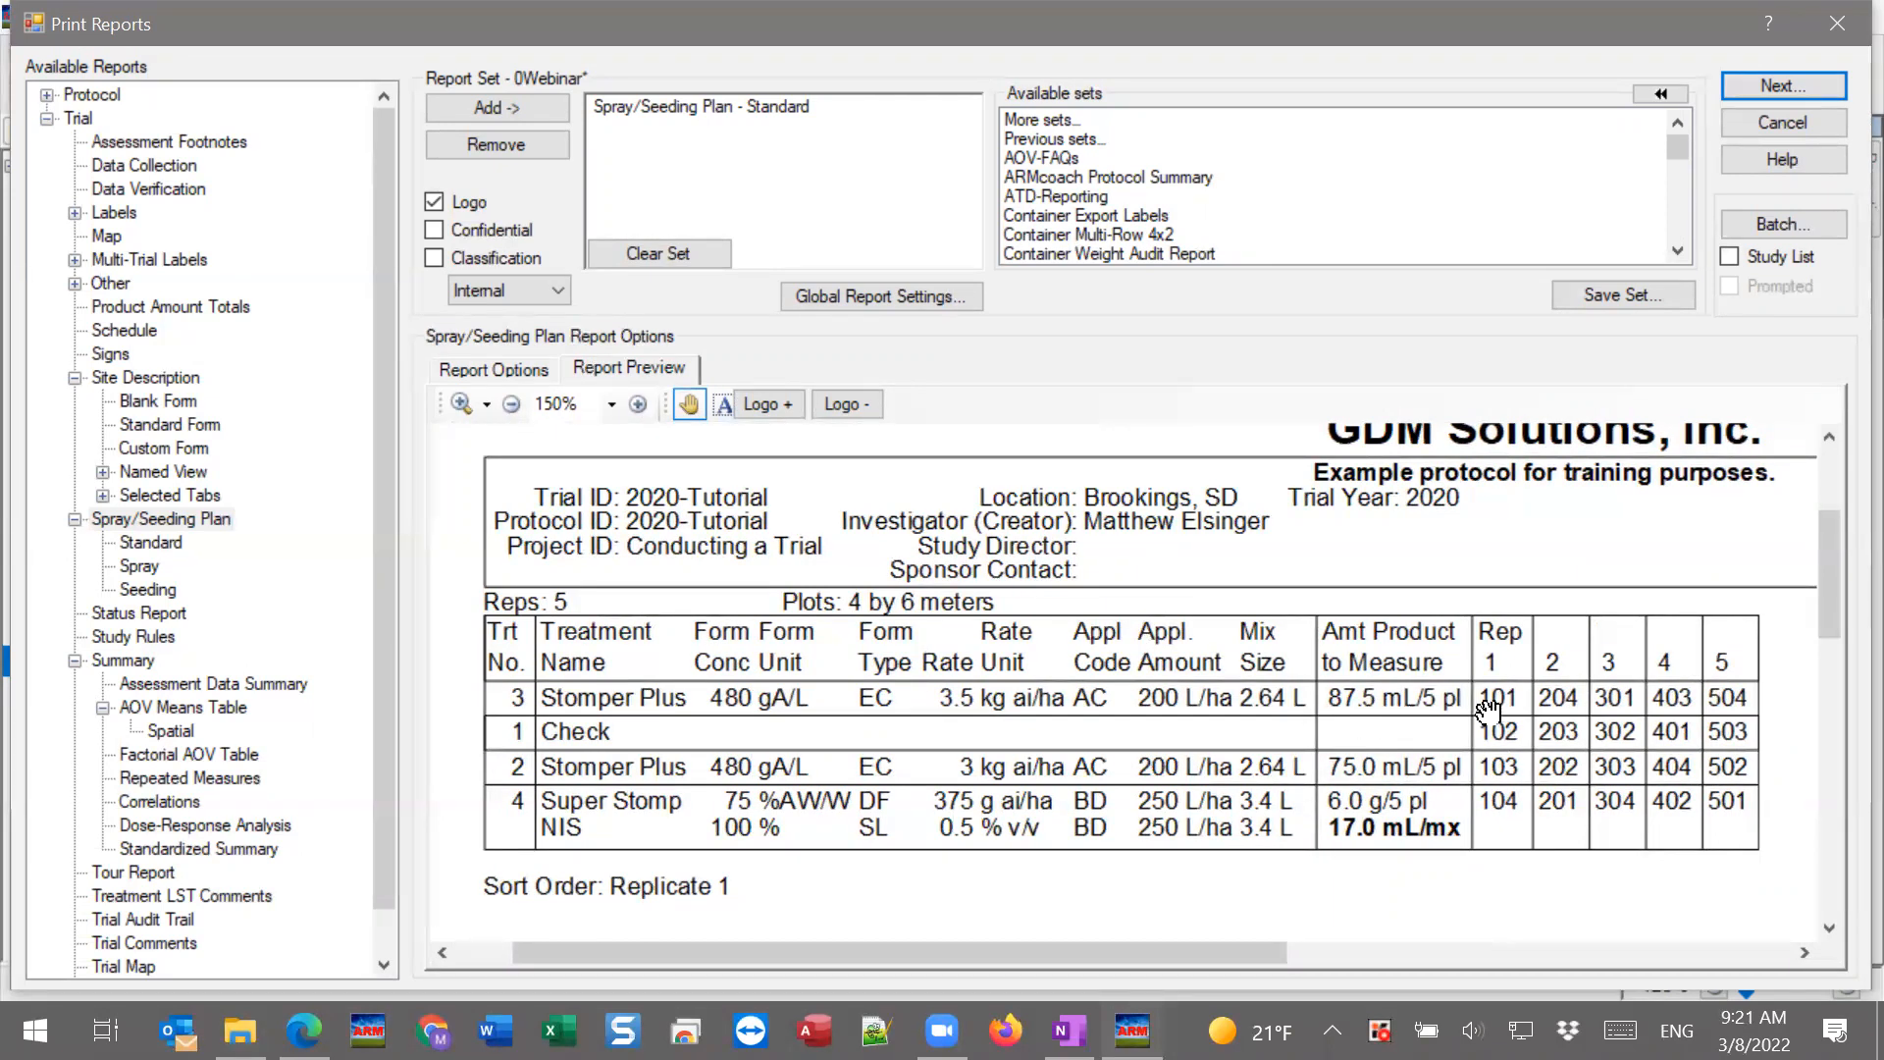
# Base the product amounts on area of one 'Plot' experimental unit and preview the amounts to measure.
pyautogui.click(477, 367)
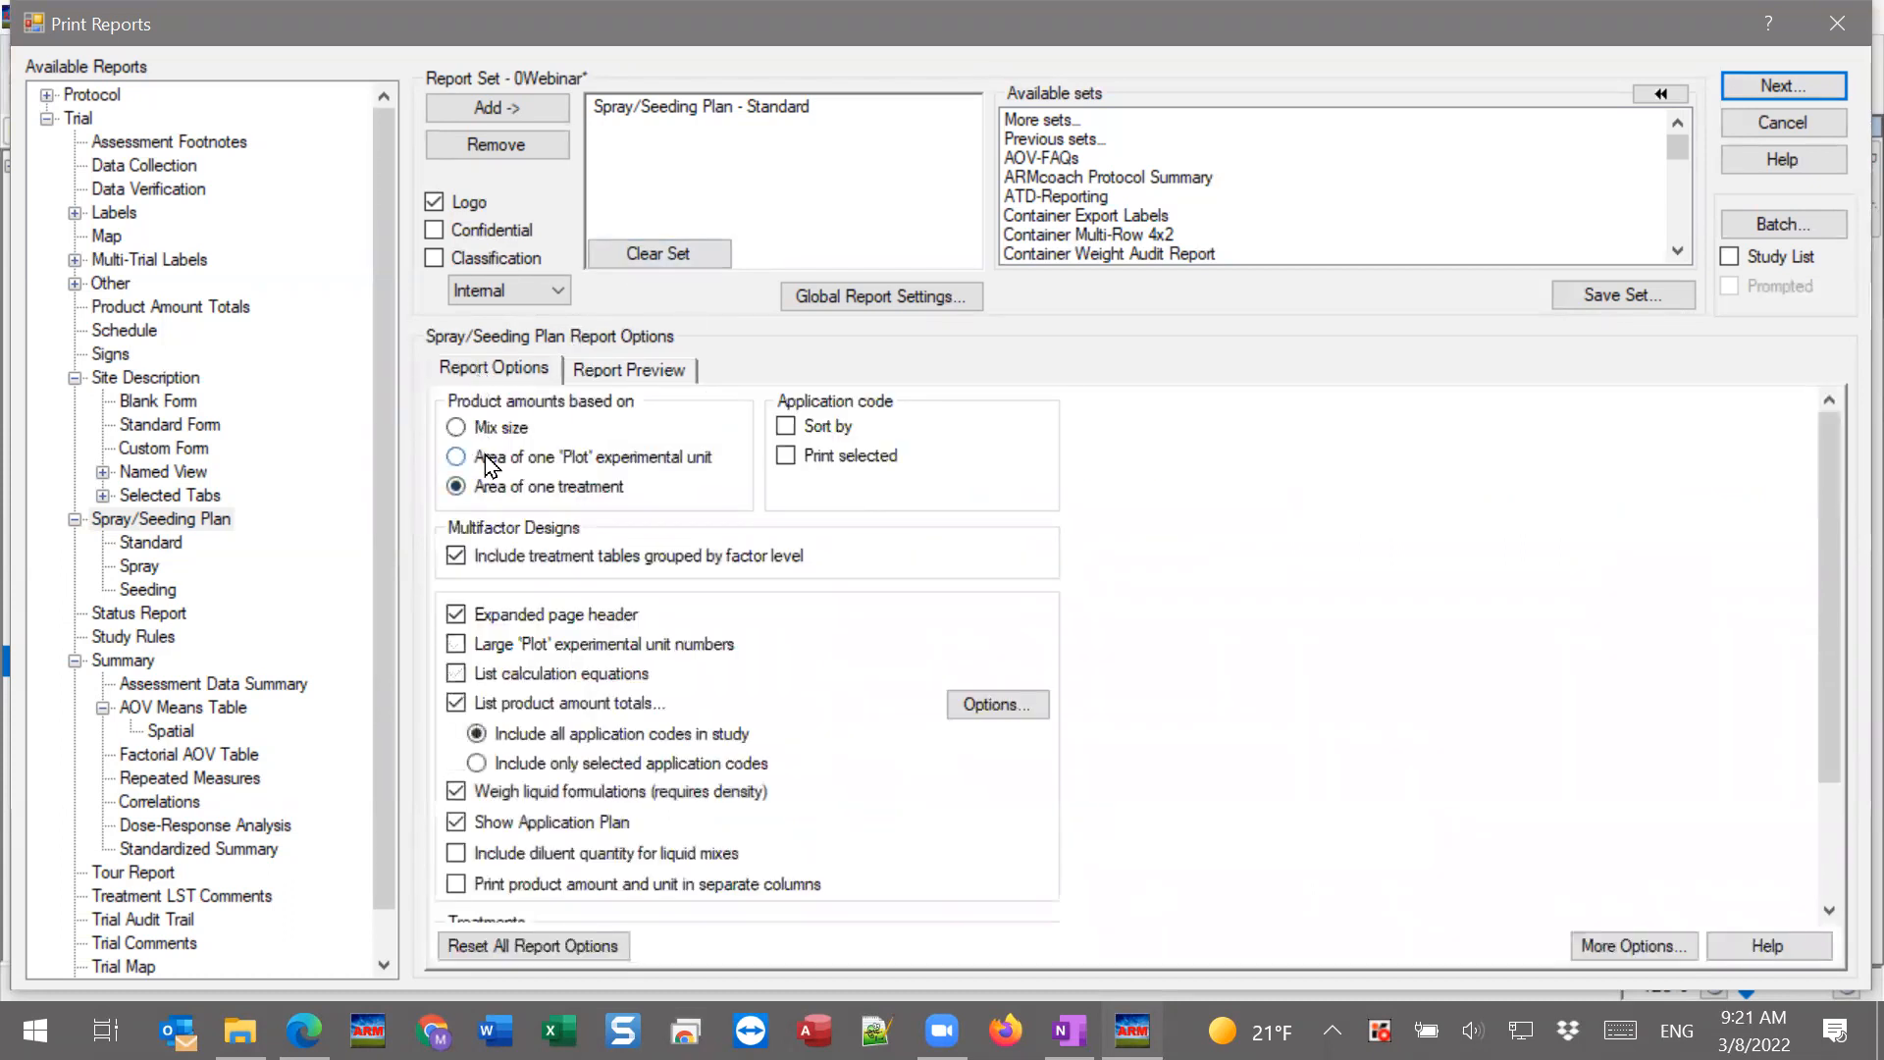
pyautogui.click(619, 456)
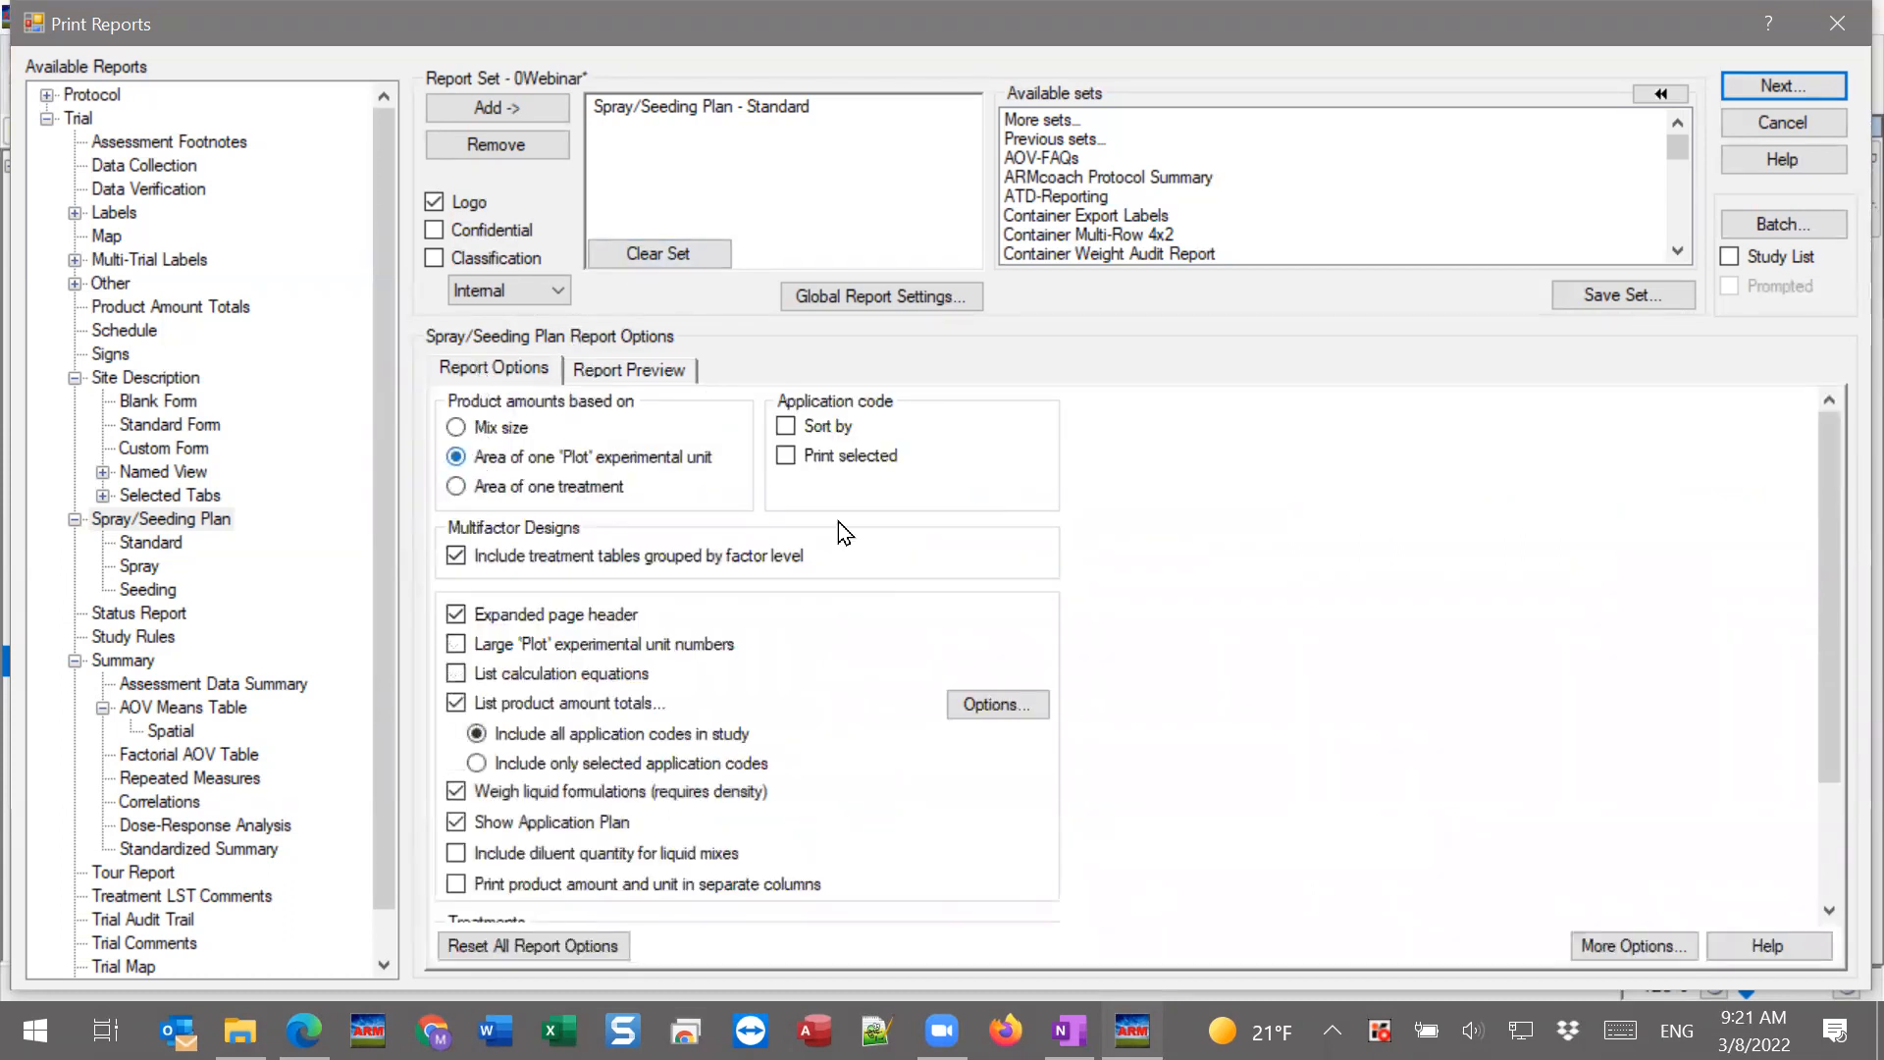
pyautogui.click(650, 378)
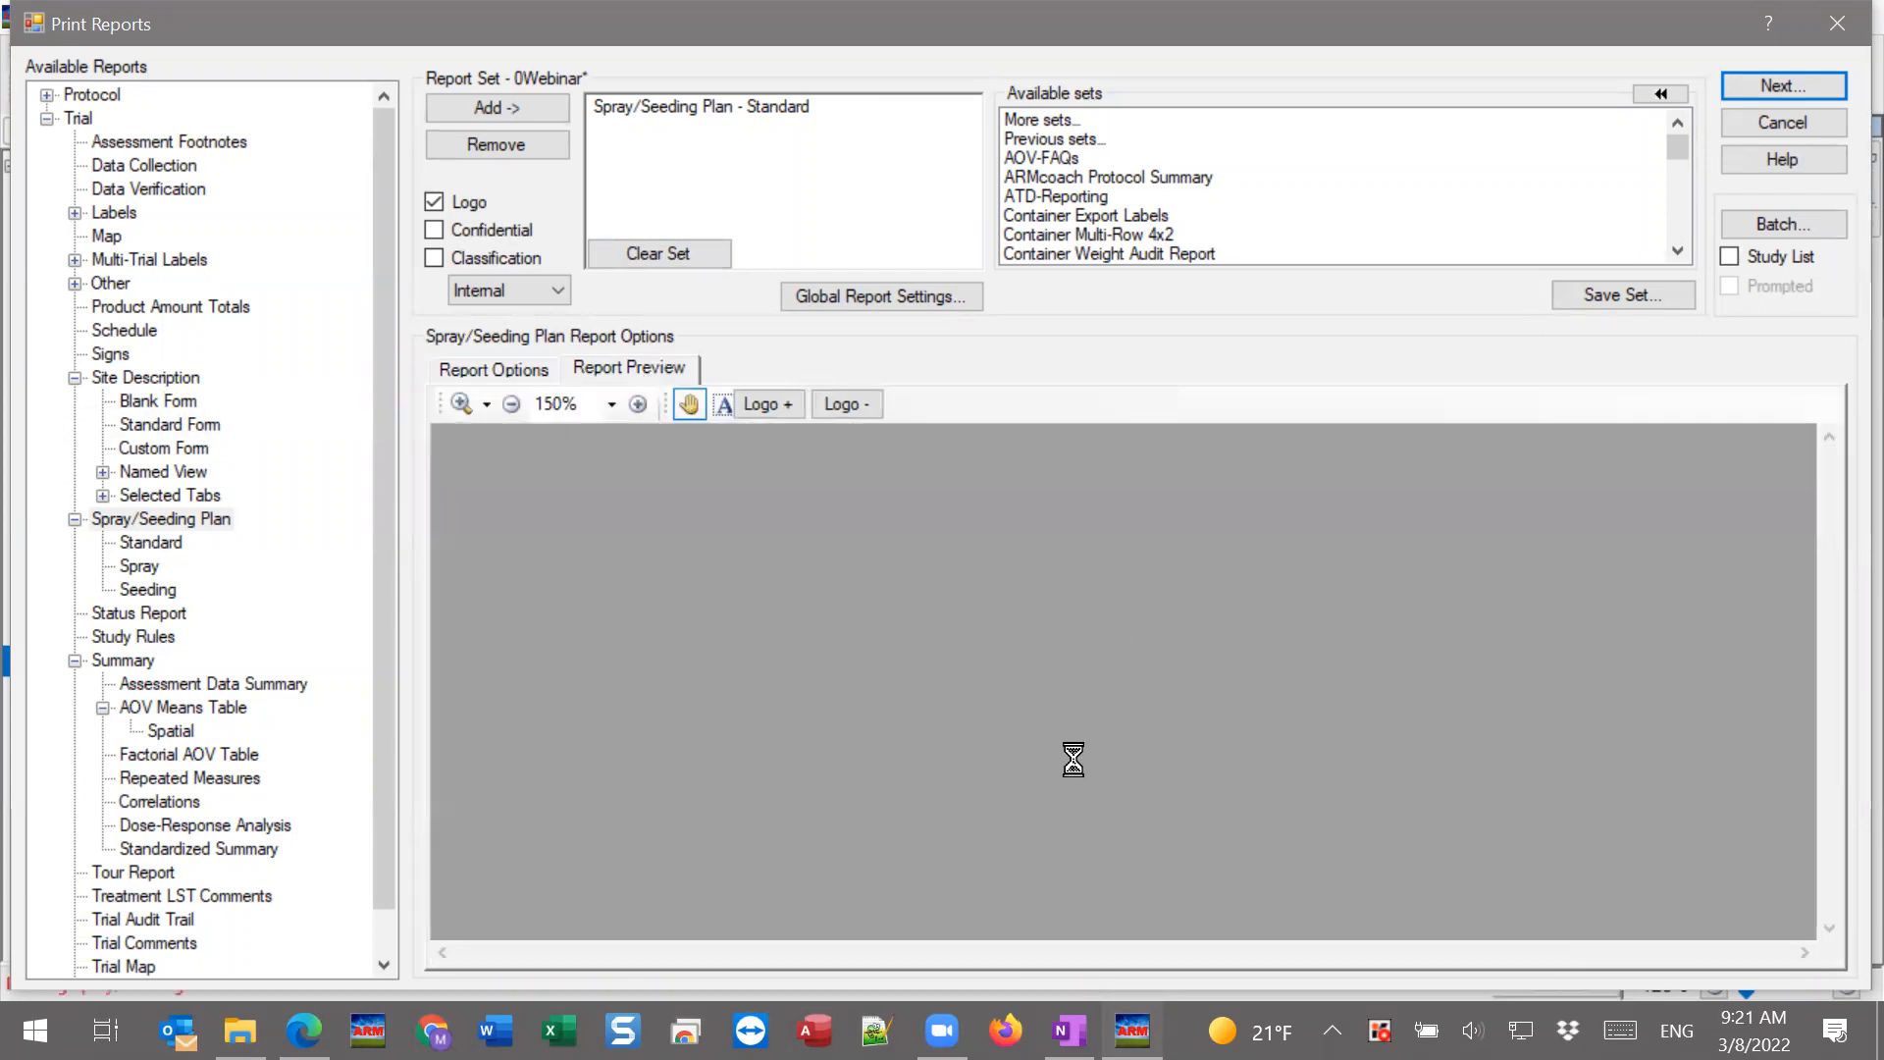
pyautogui.scroll(-2, 1079, 686)
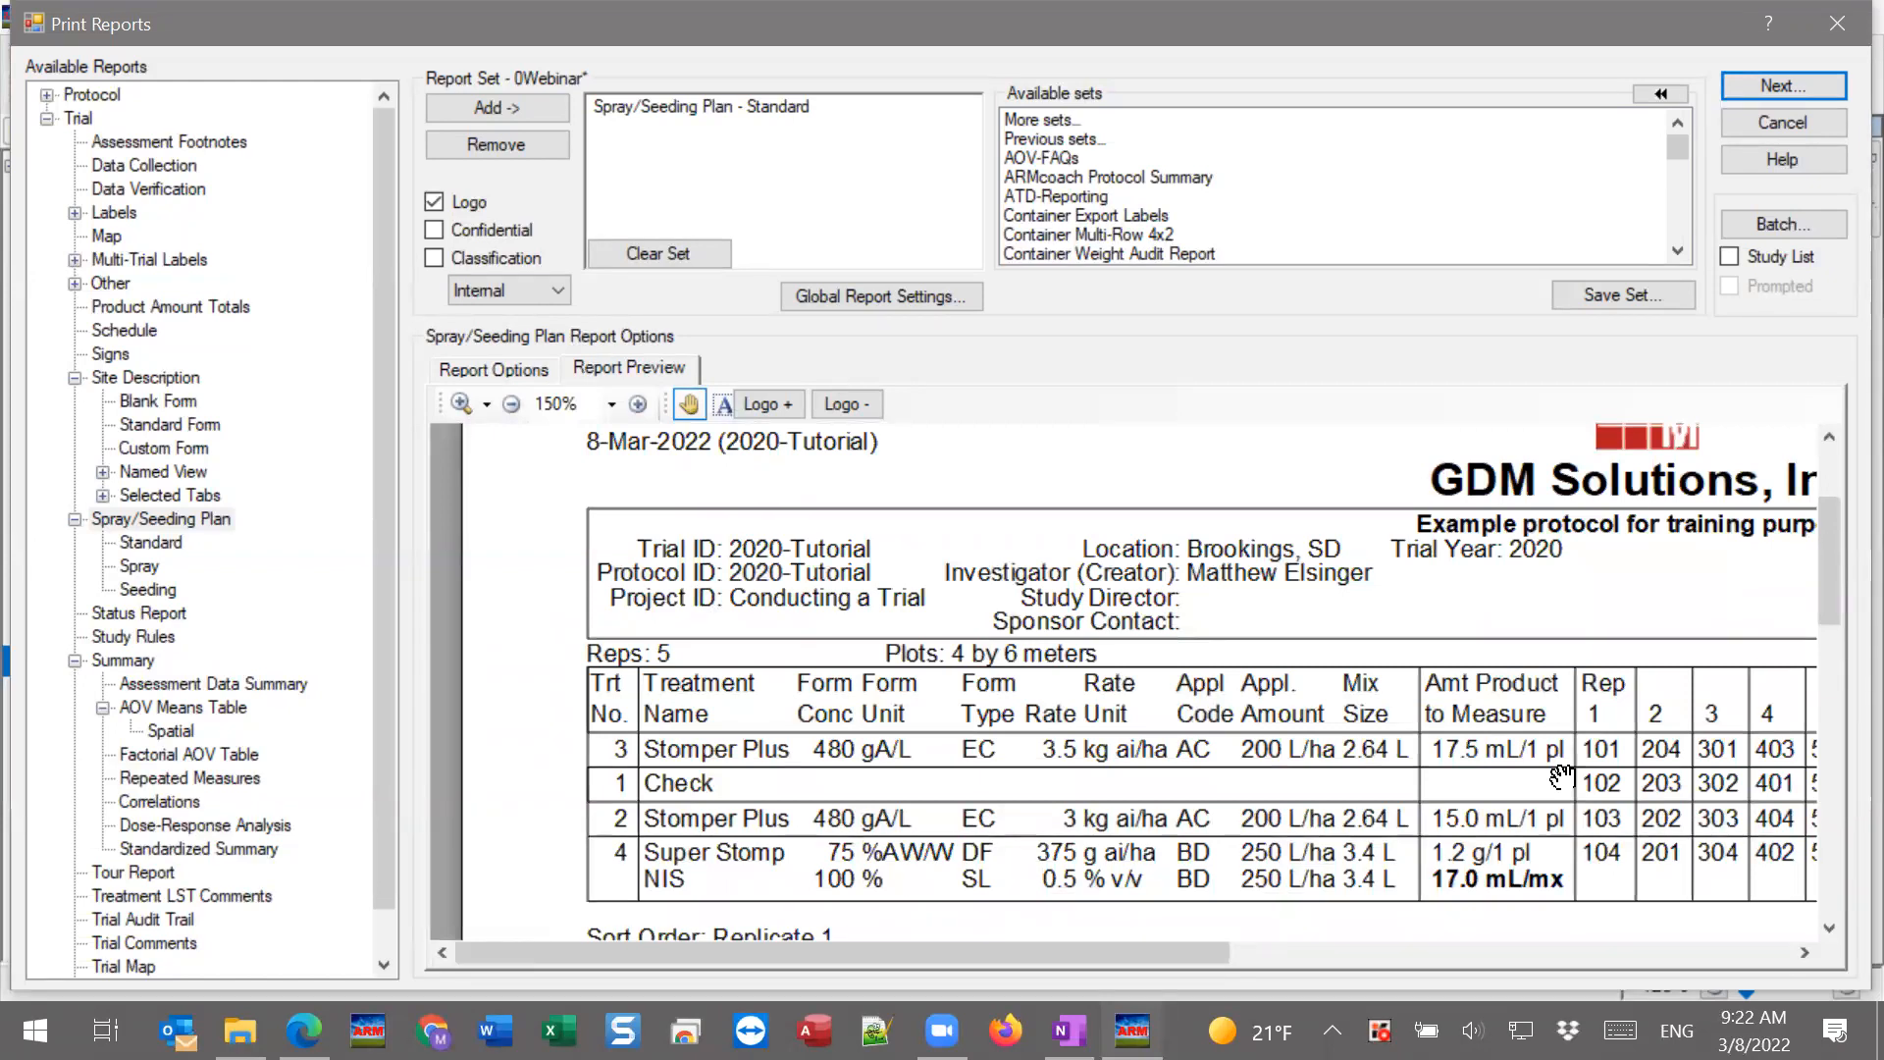
# Base the product amounts and the product amount totals on mix size, and preview the report's treatment table.
pyautogui.click(501, 371)
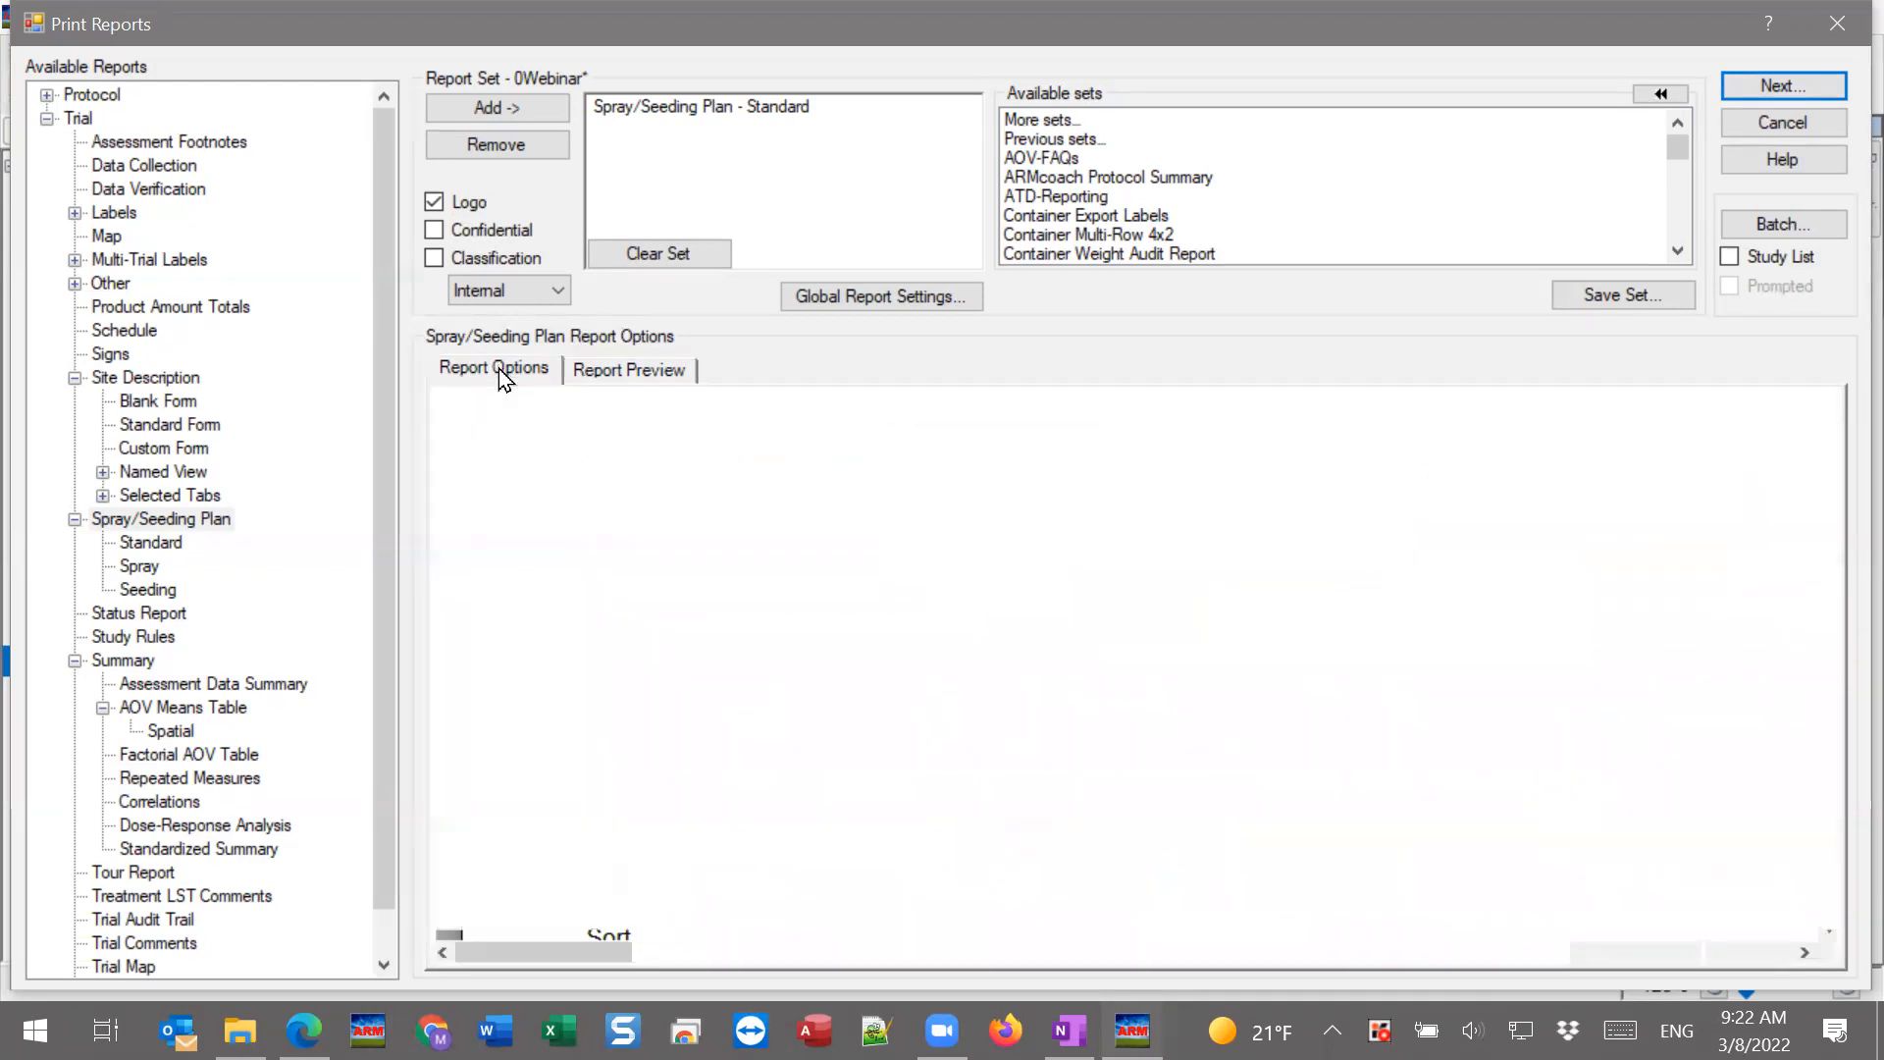
pyautogui.click(485, 432)
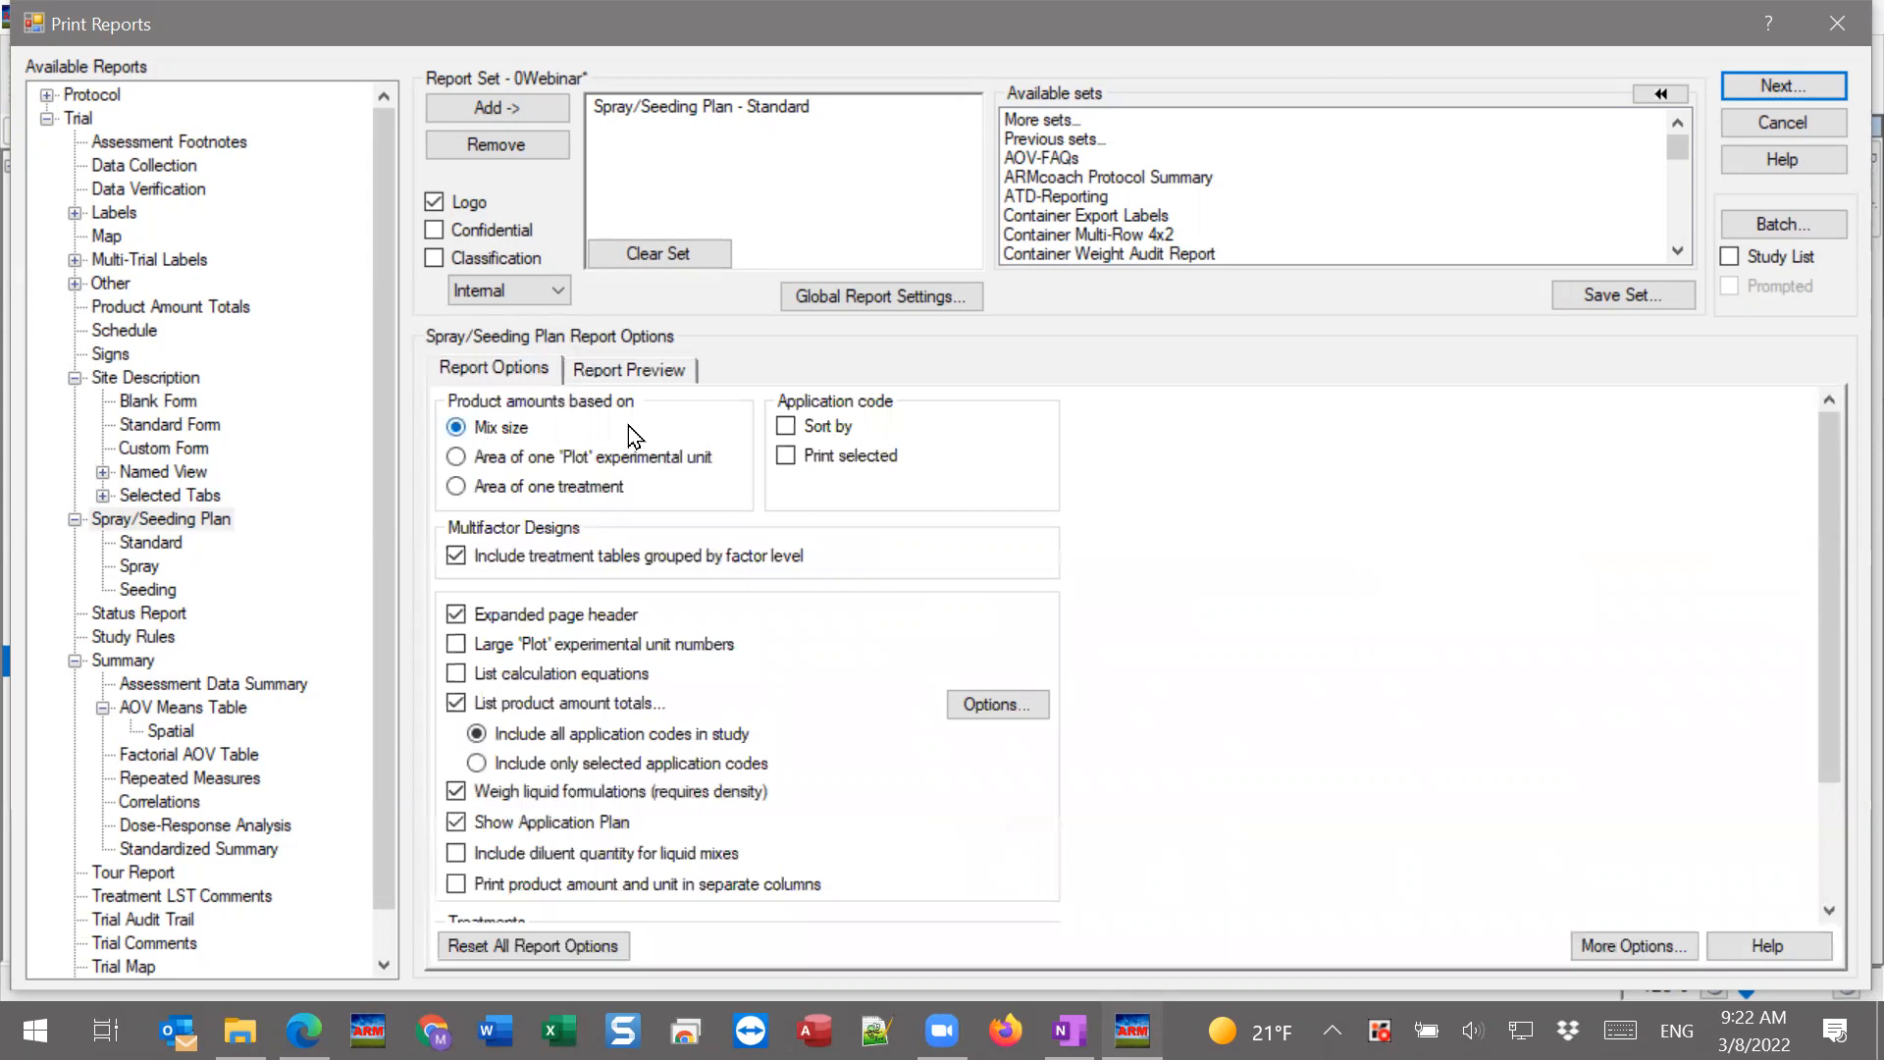
pyautogui.click(623, 375)
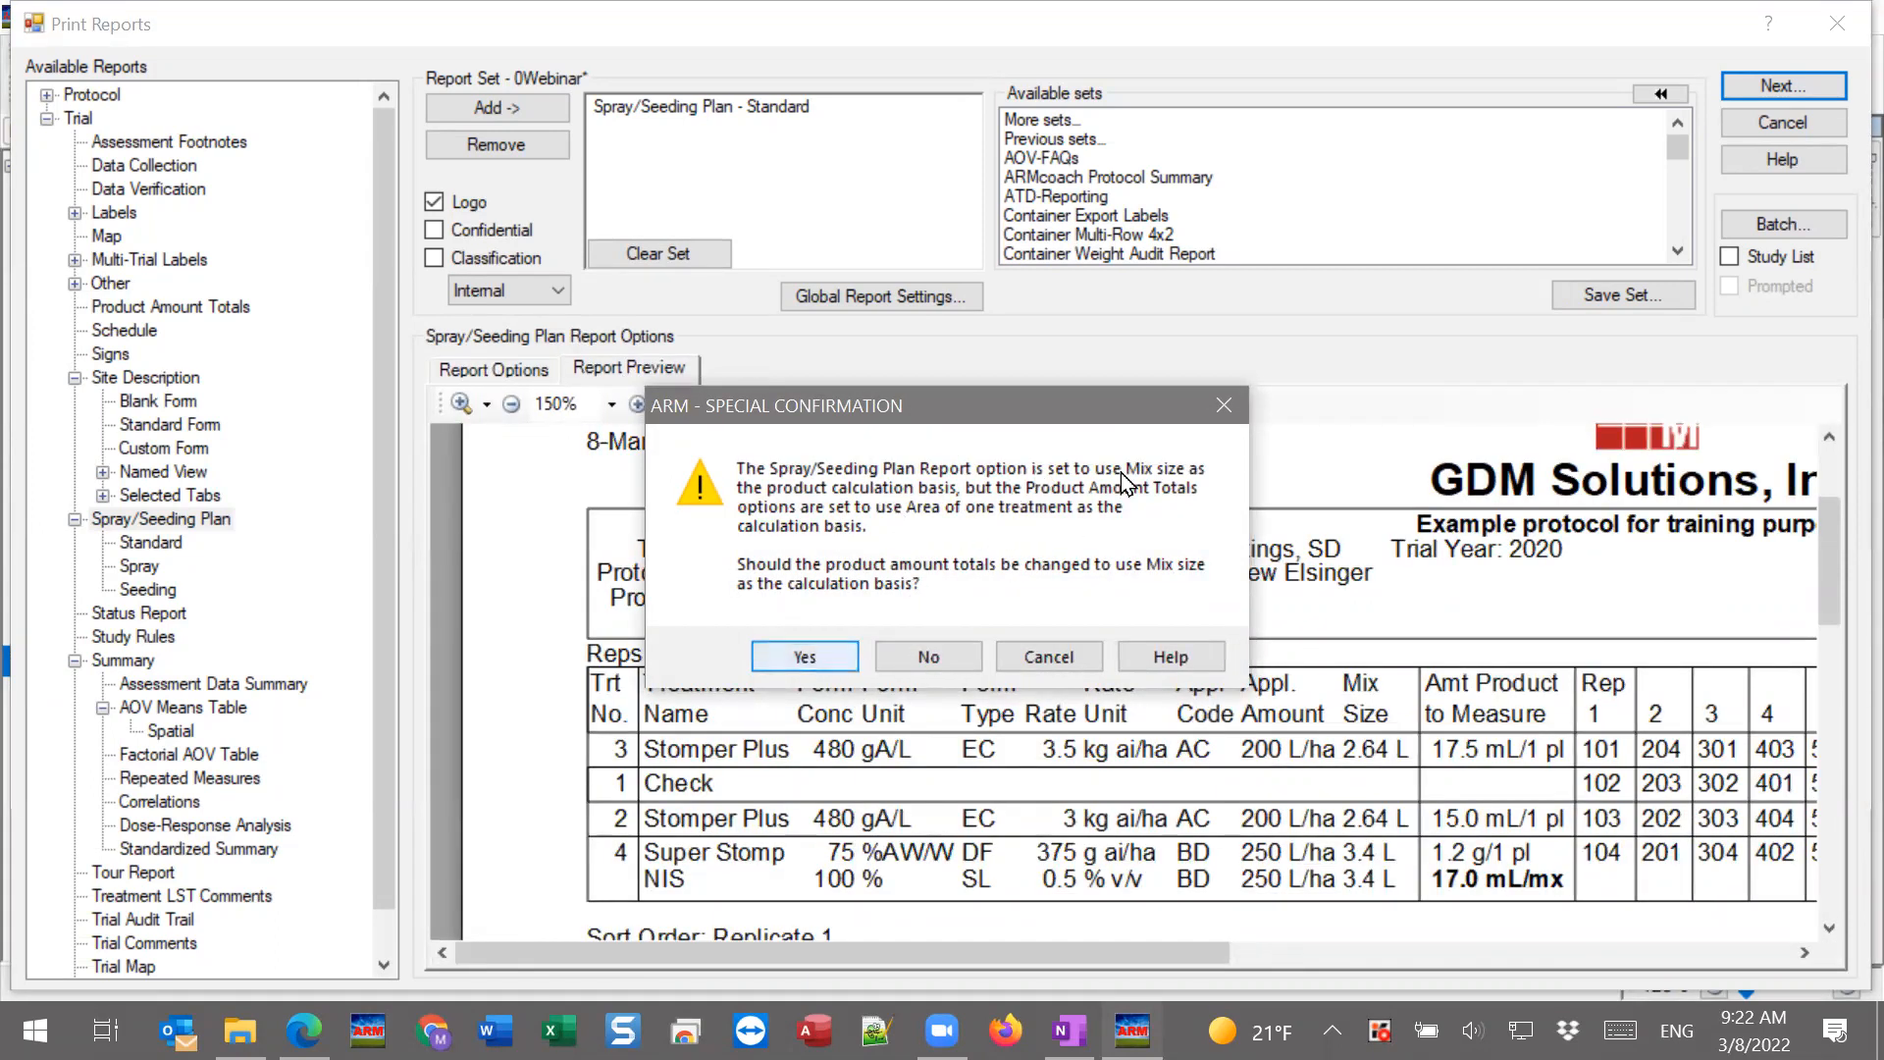
pyautogui.click(804, 656)
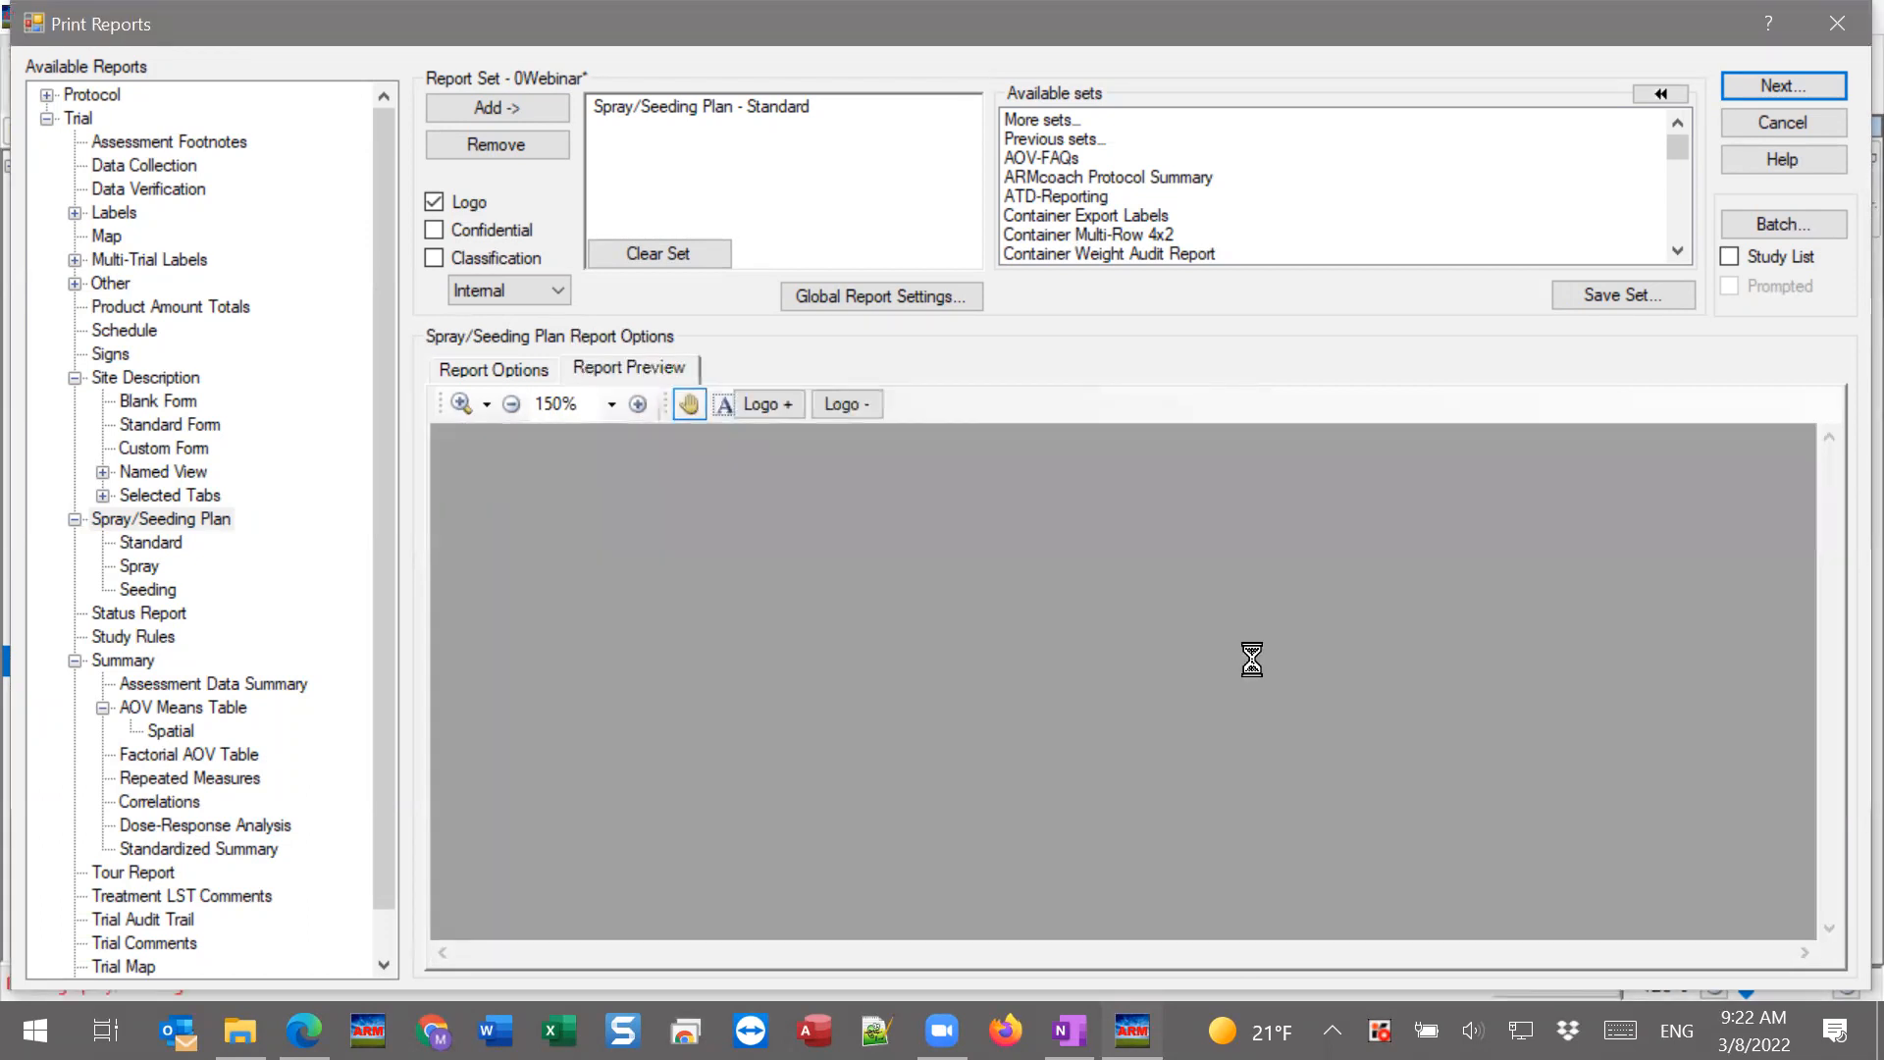
pyautogui.scroll(-3, 1233, 506)
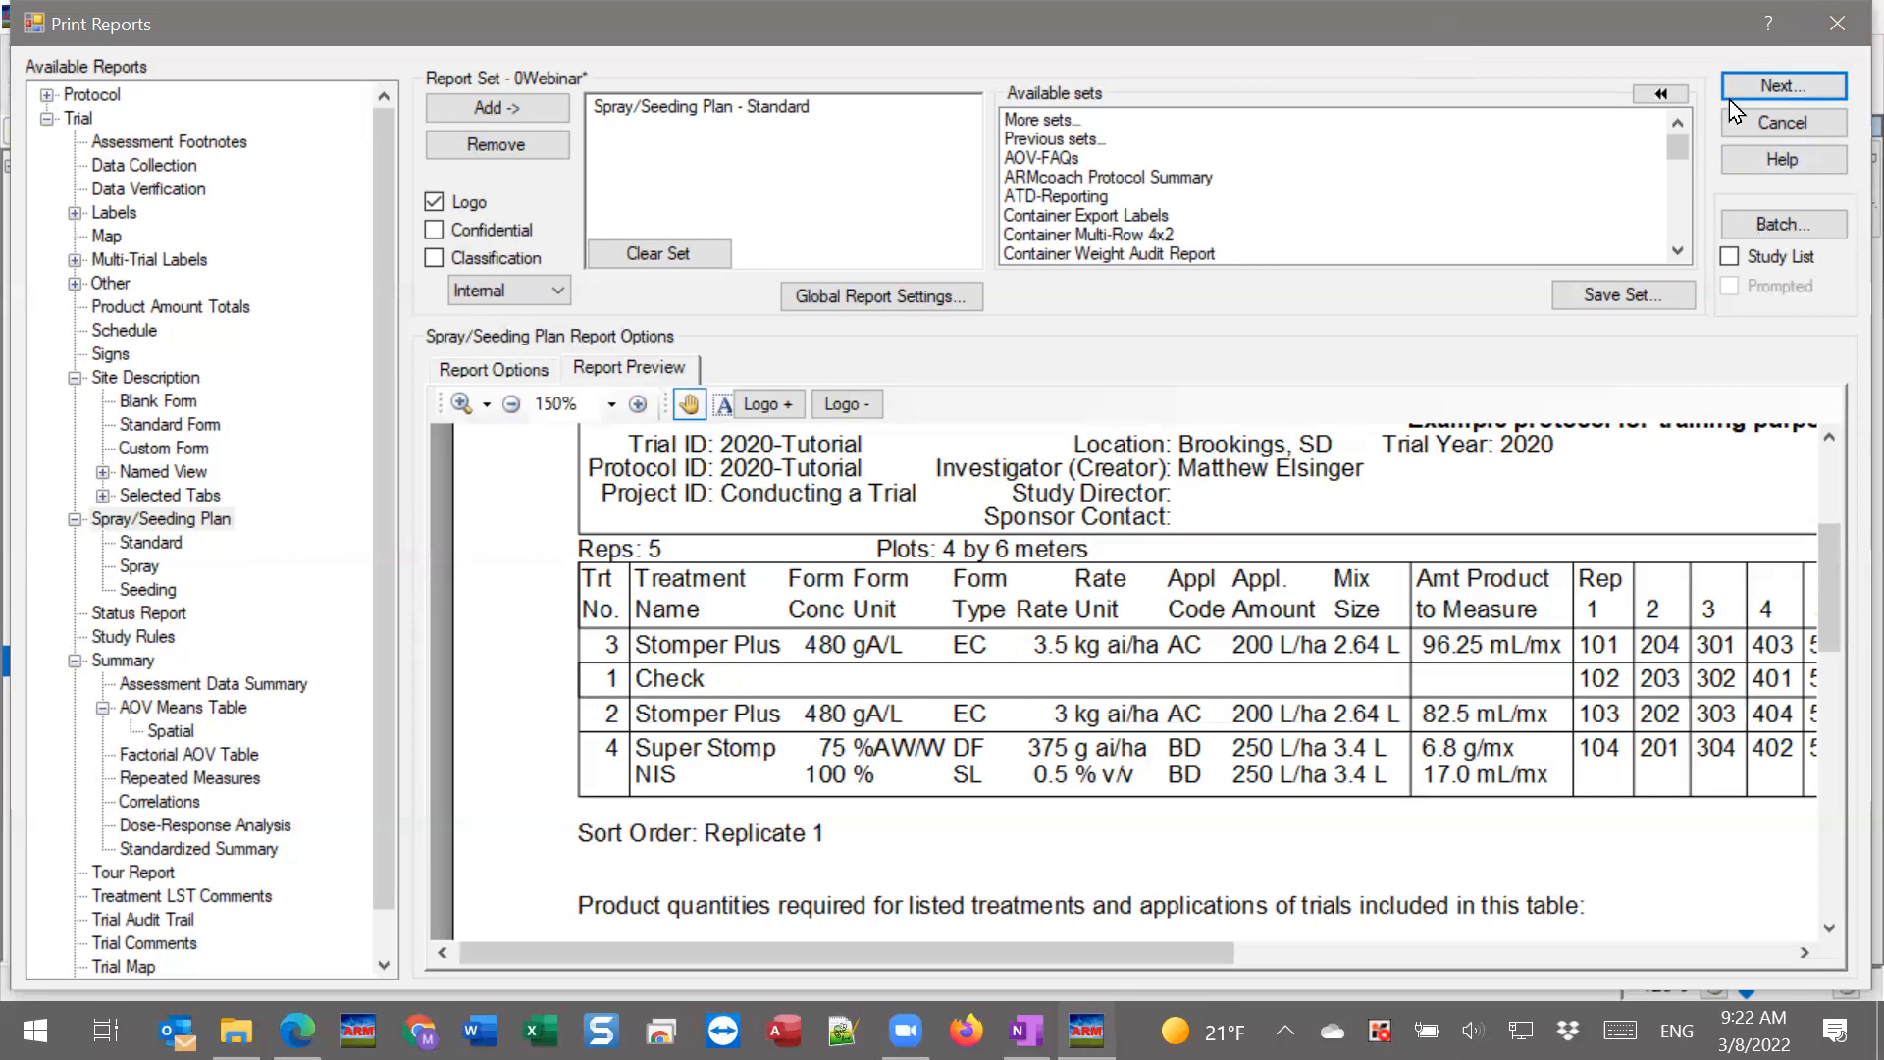
# Close the Print Reports dialog and examine the application amount, mix overage and mix size rows in Application Equipment.
pyautogui.click(1836, 37)
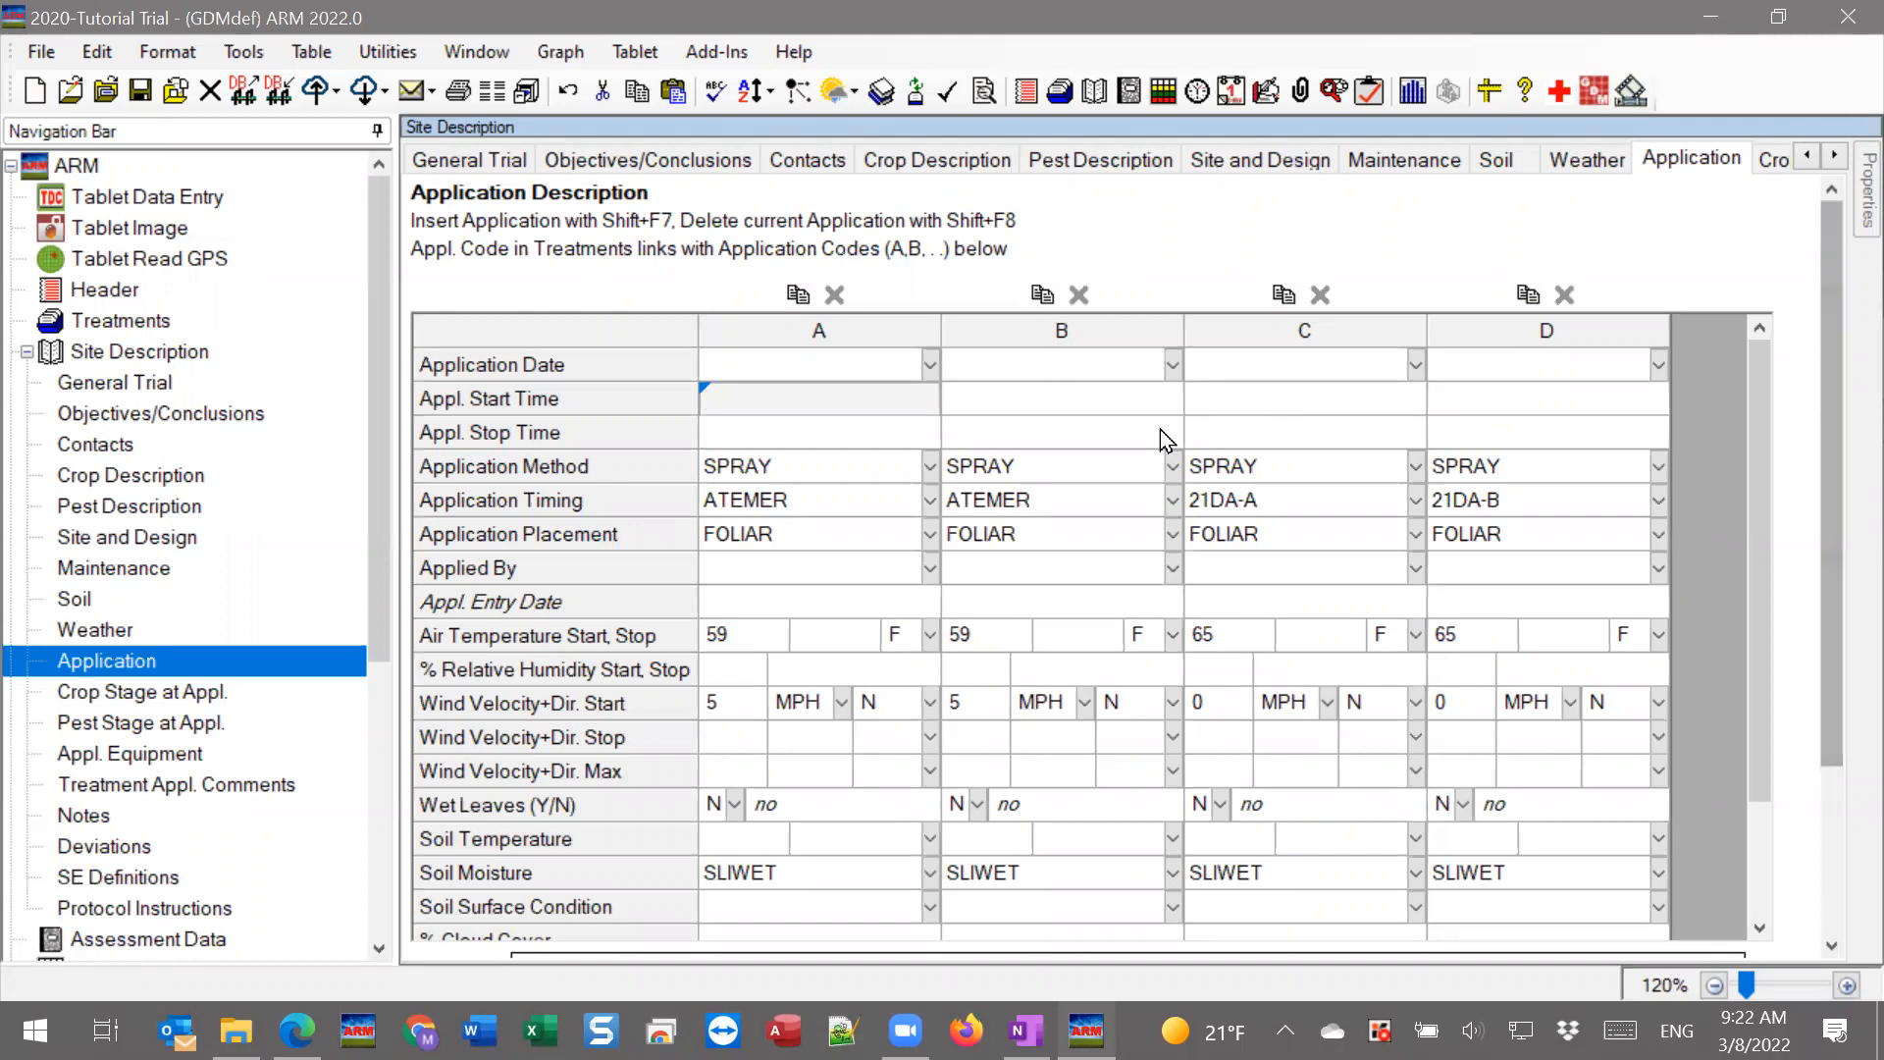
pyautogui.click(99, 754)
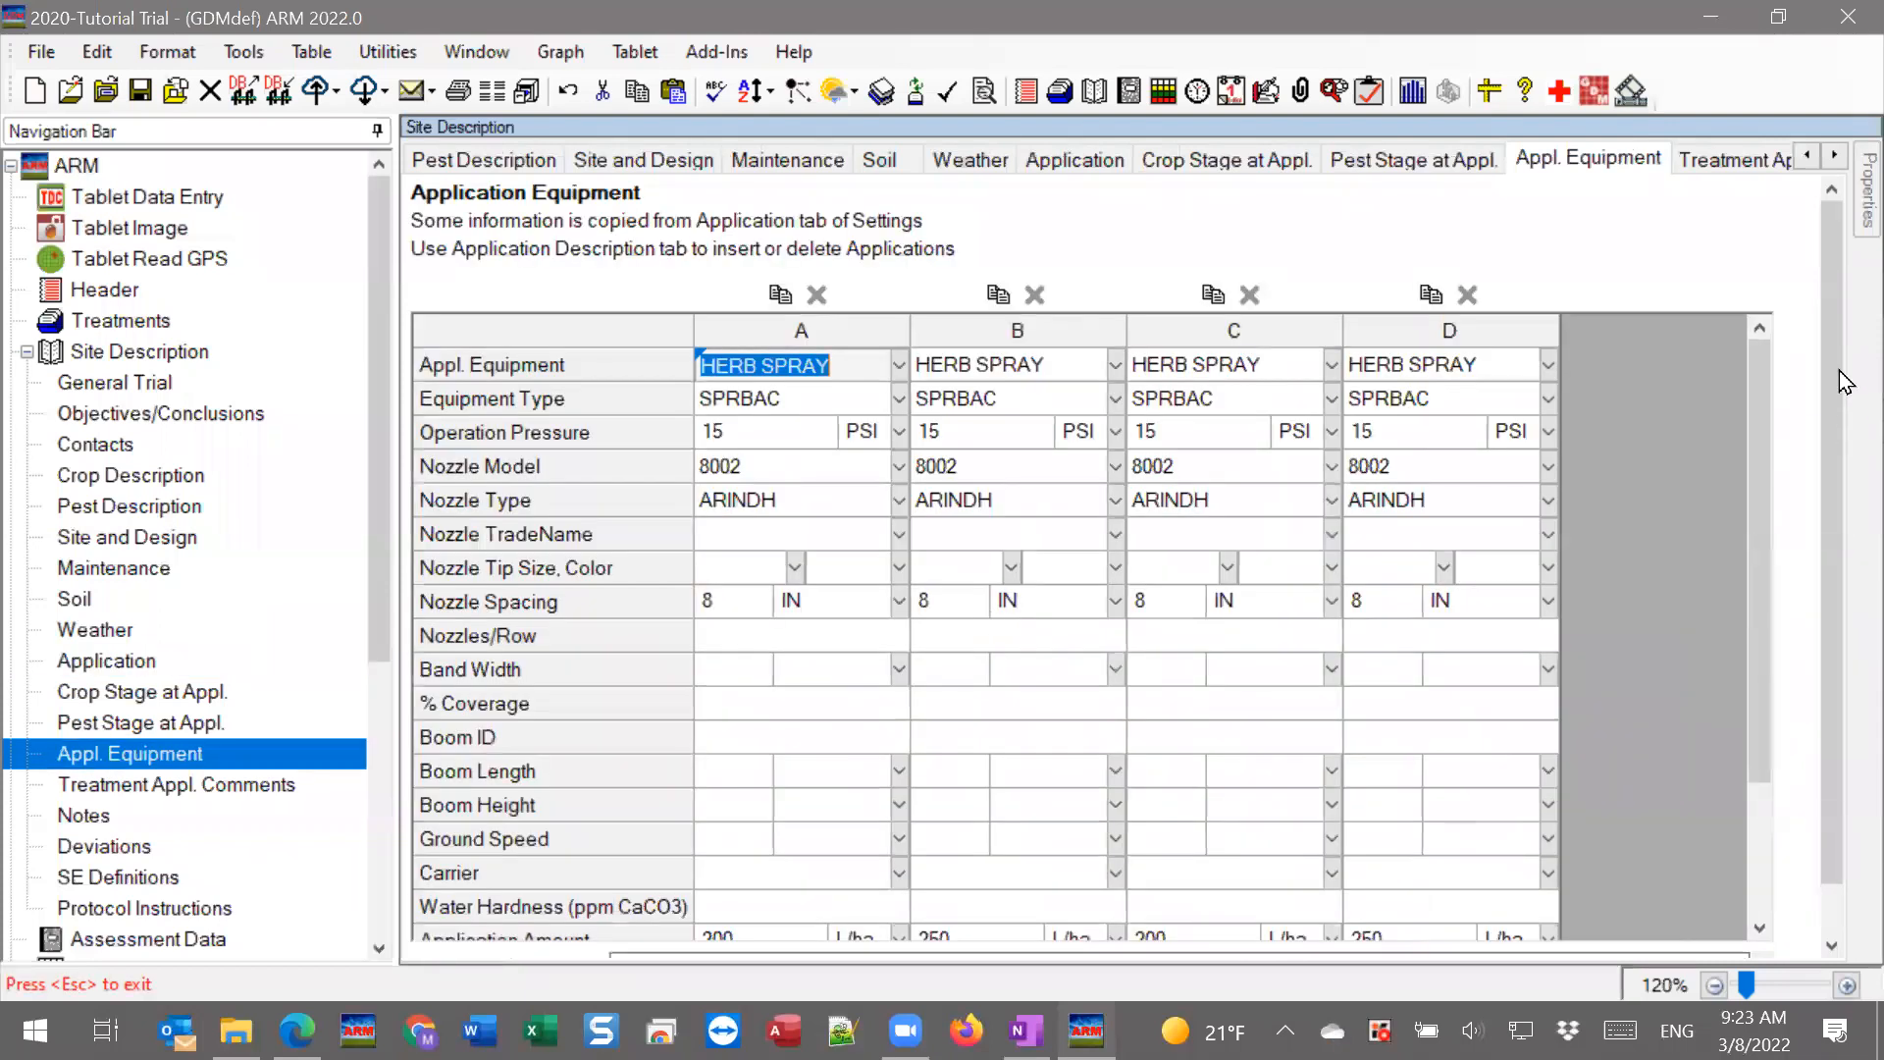
pyautogui.moveTo(1826, 367); pyautogui.dragTo(1818, 491)
pyautogui.moveTo(1752, 432); pyautogui.dragTo(1741, 686)
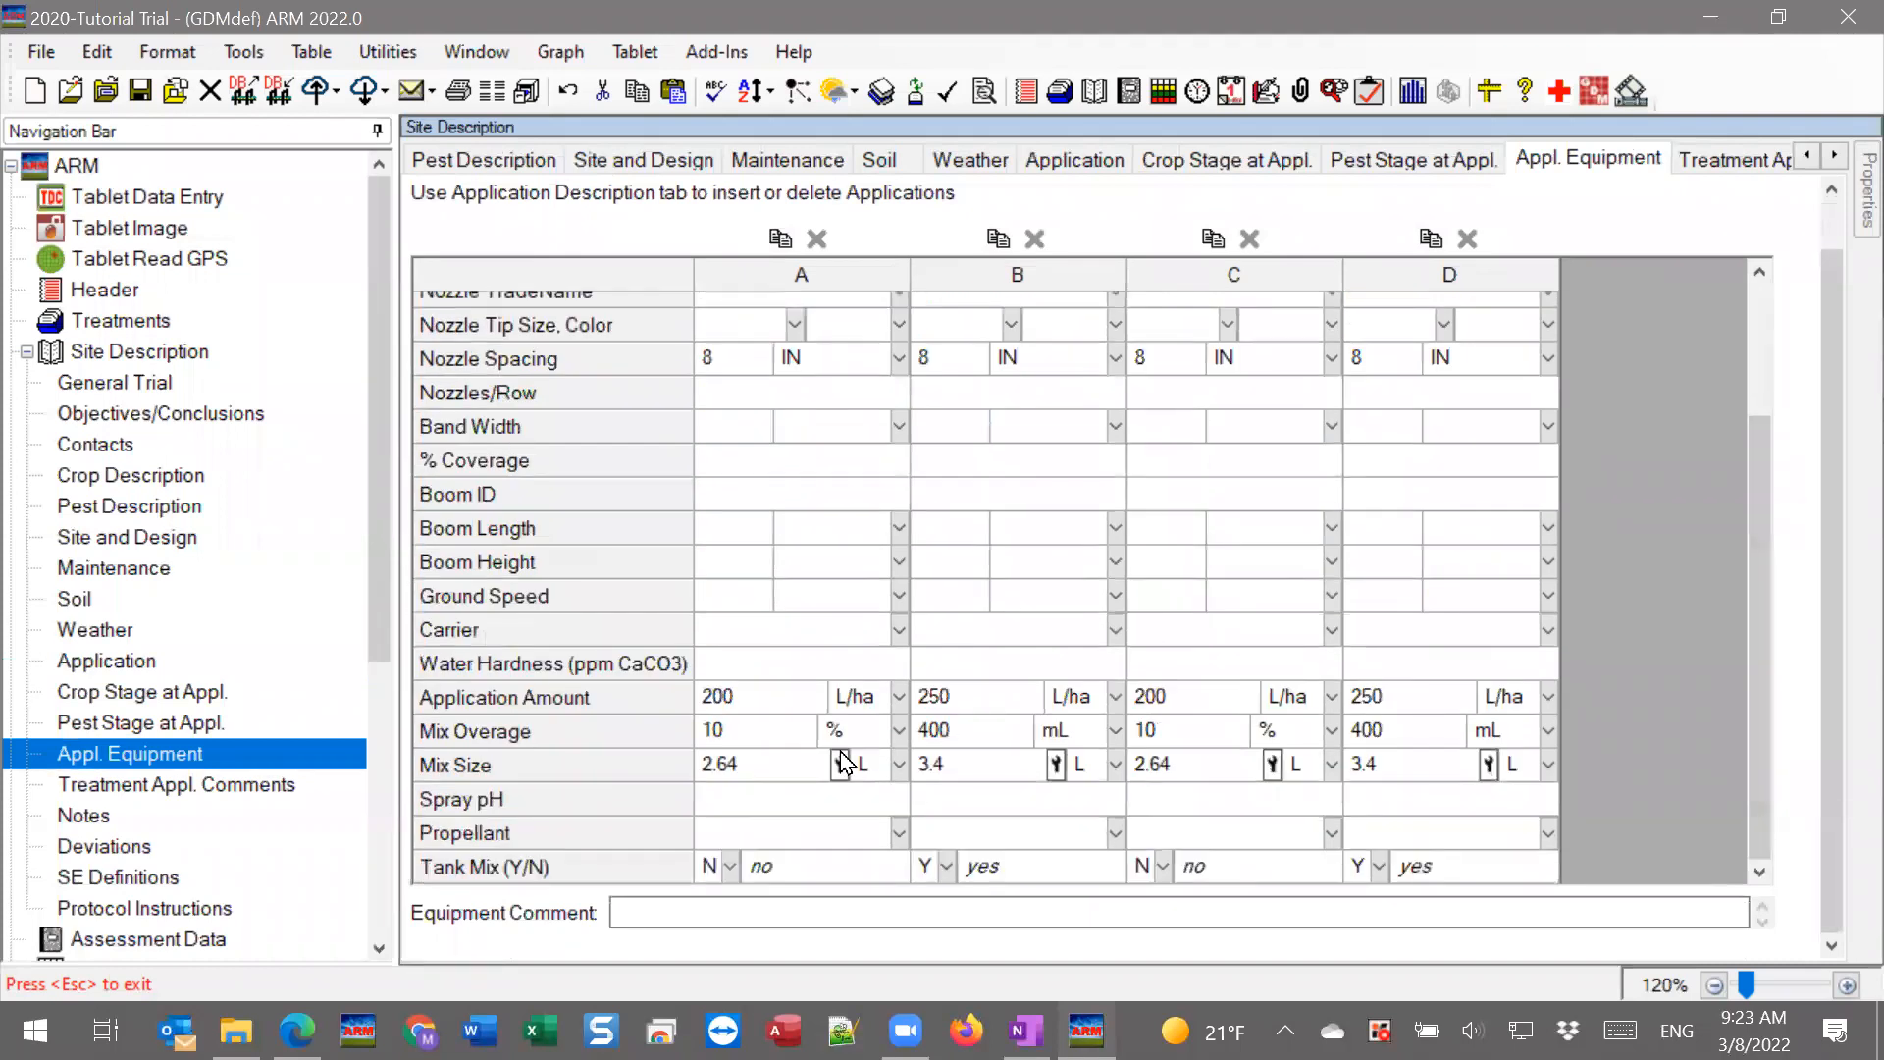
pyautogui.moveTo(538, 706); pyautogui.dragTo(526, 770)
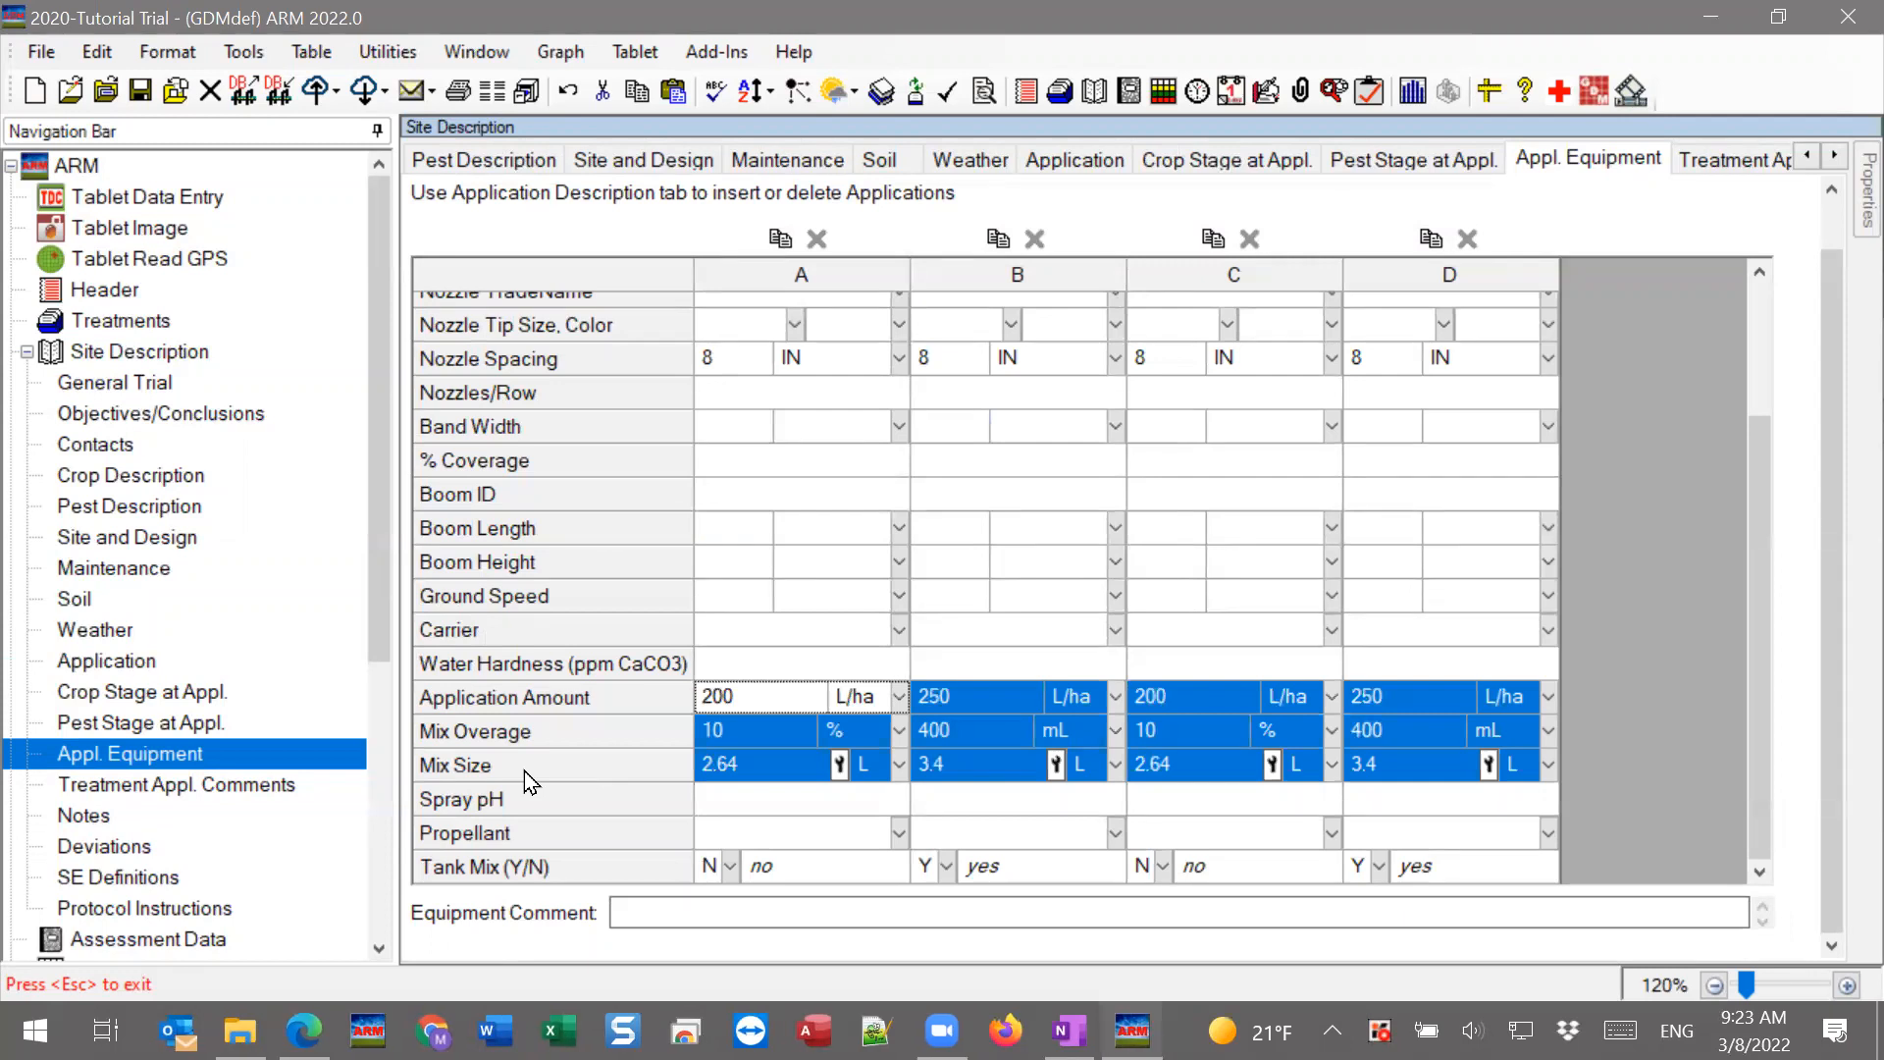
# Open the Mix Size Calculator for application A and examine its application amount and mix size calculation.
pyautogui.click(774, 759)
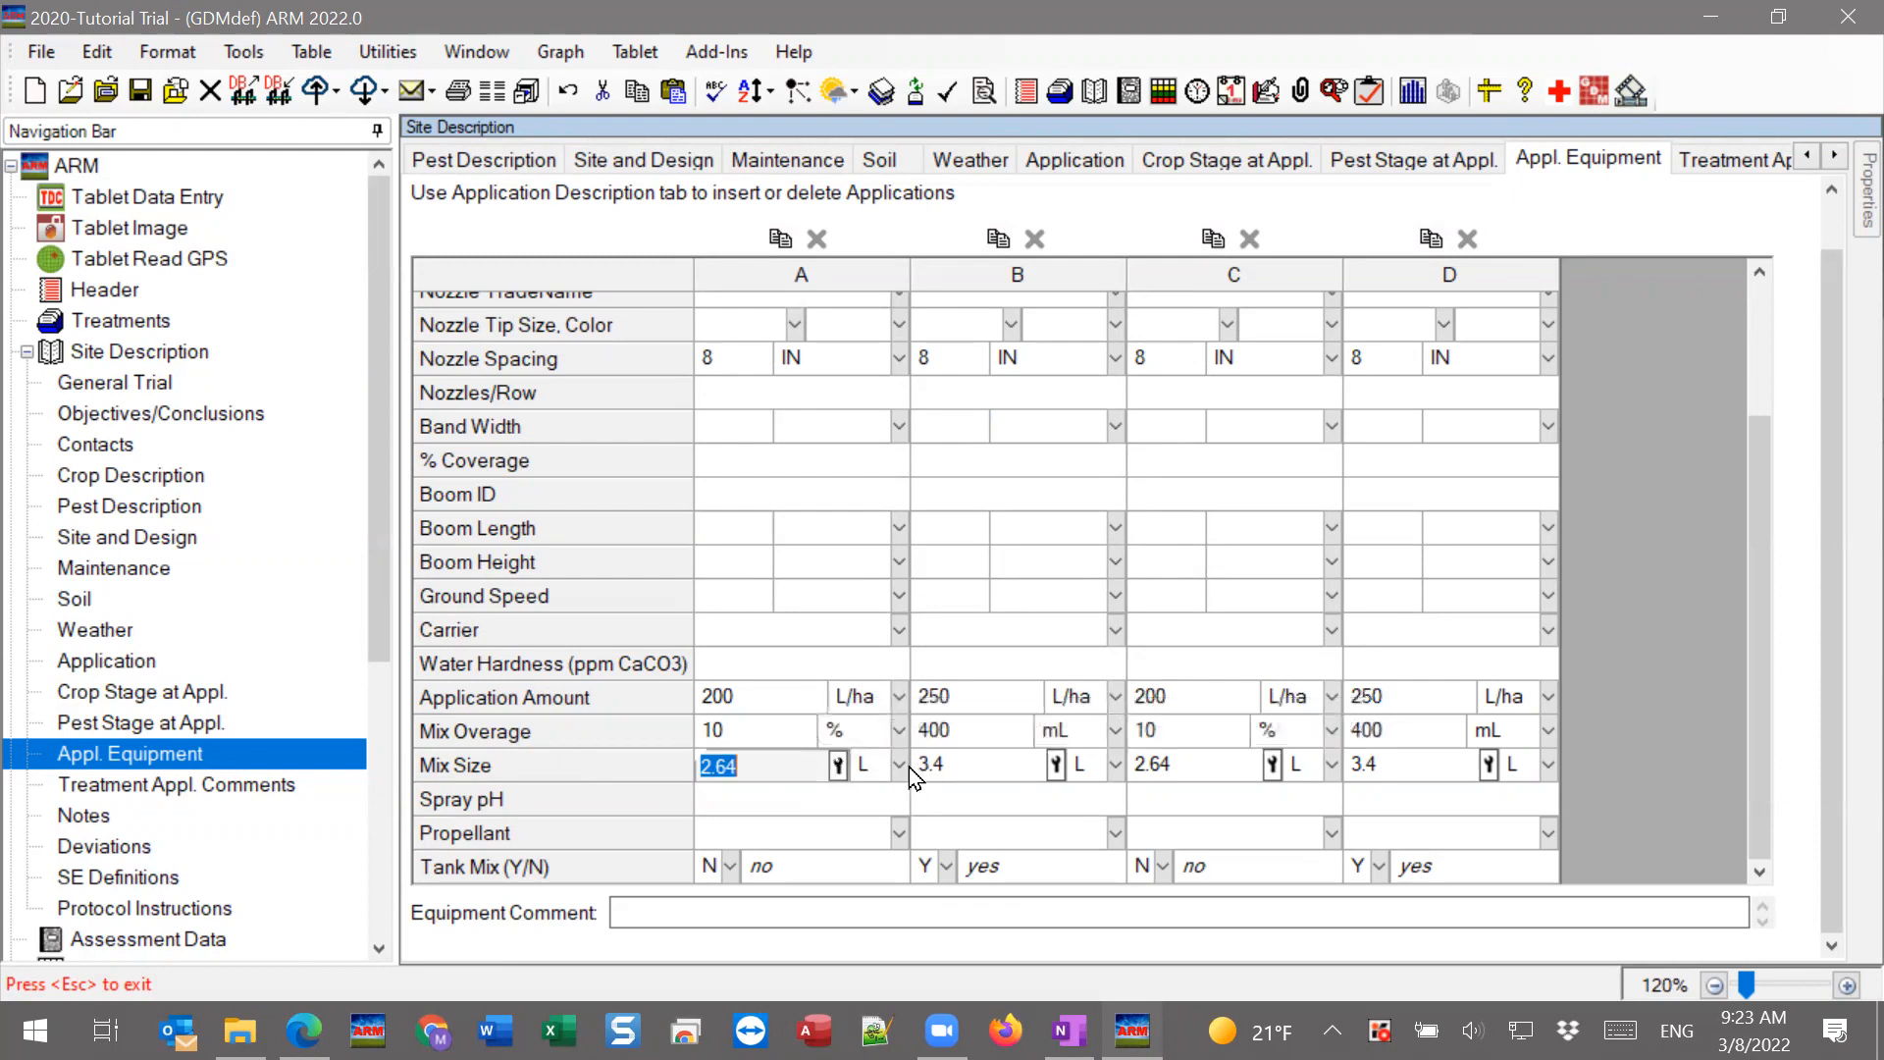
pyautogui.click(841, 771)
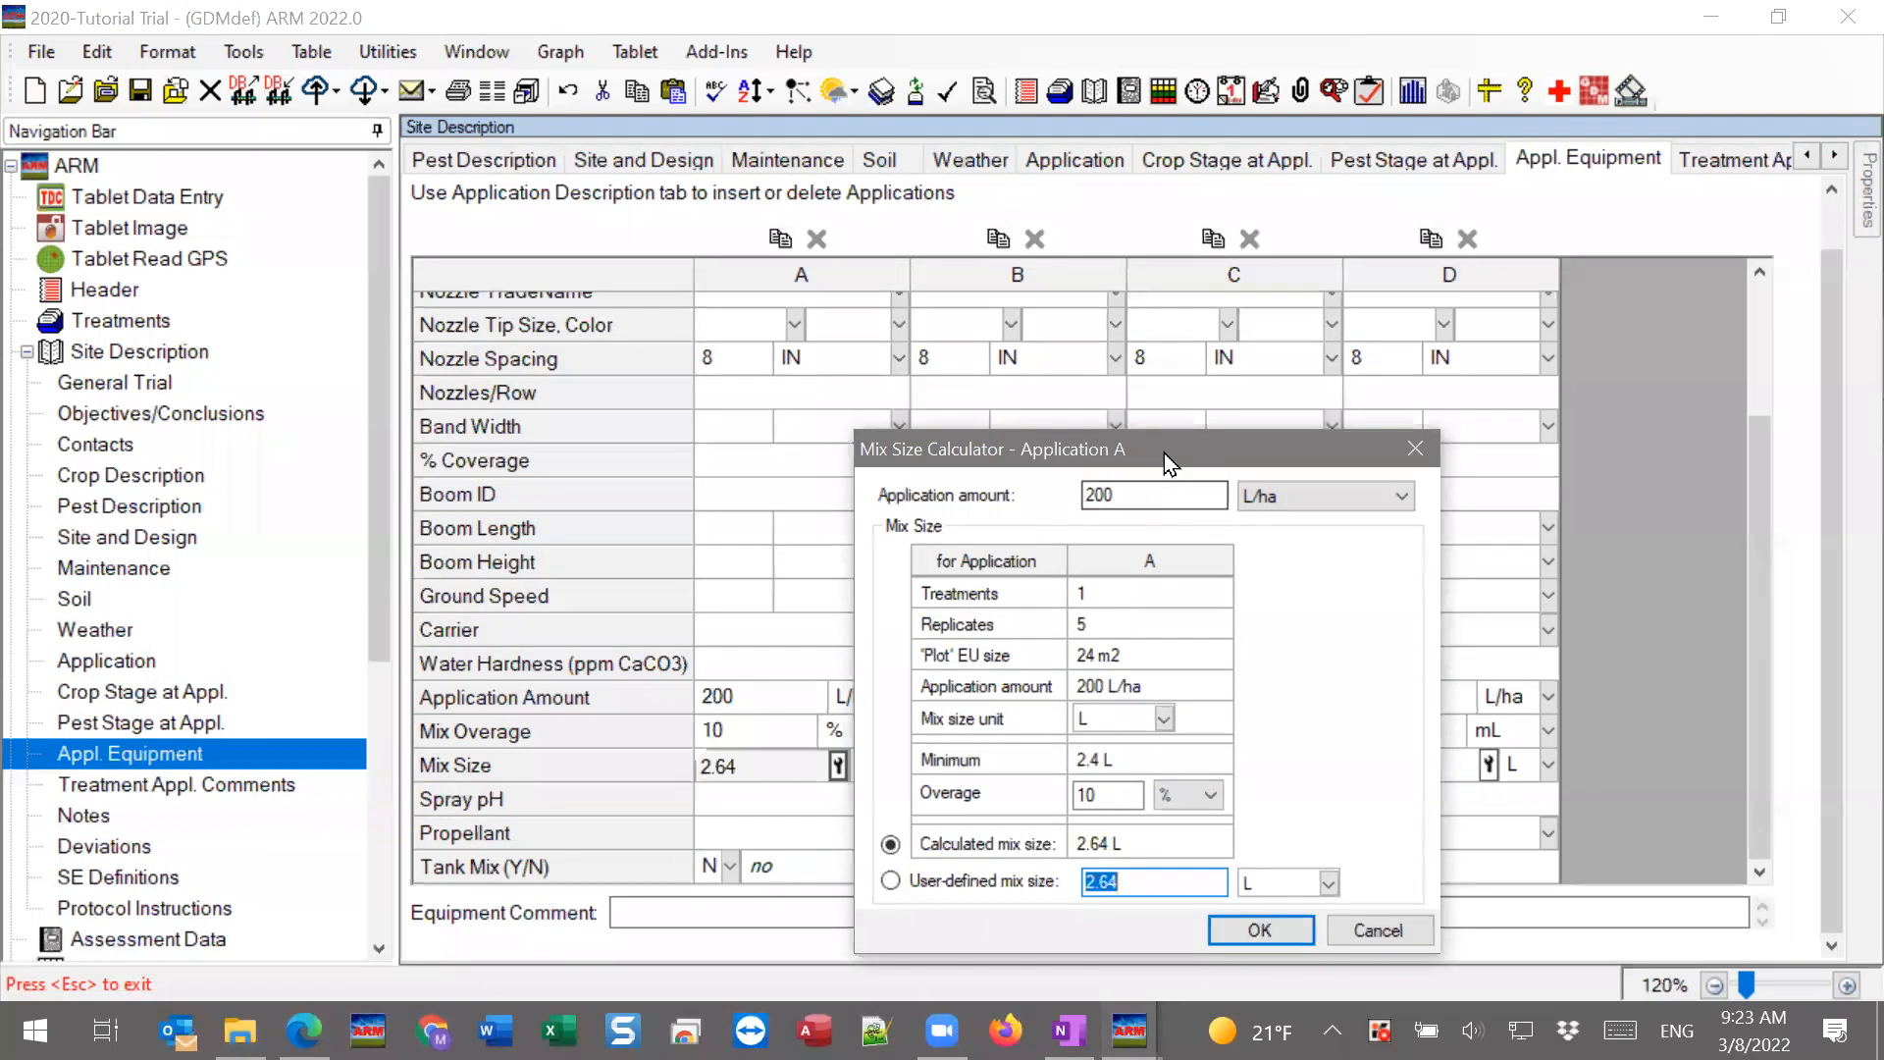
pyautogui.moveTo(1164, 446); pyautogui.dragTo(1212, 347)
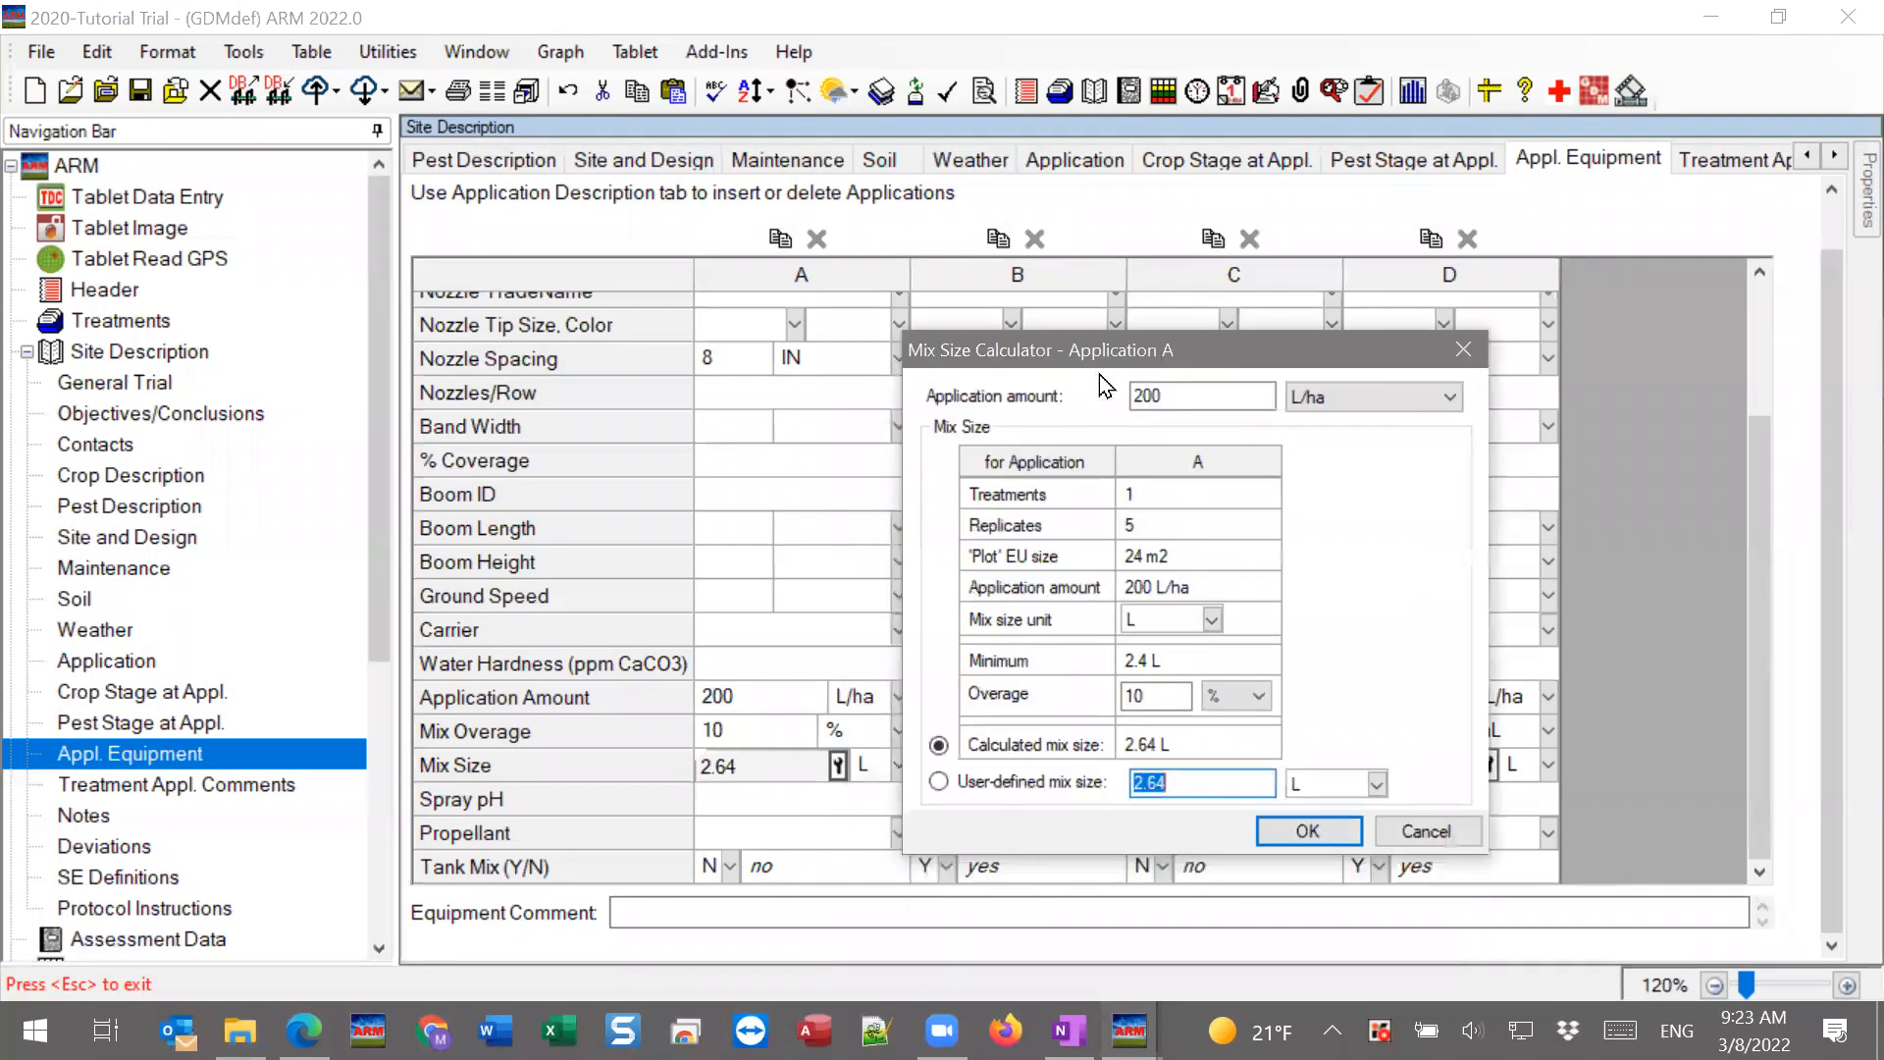
pyautogui.doubleClick(1191, 392)
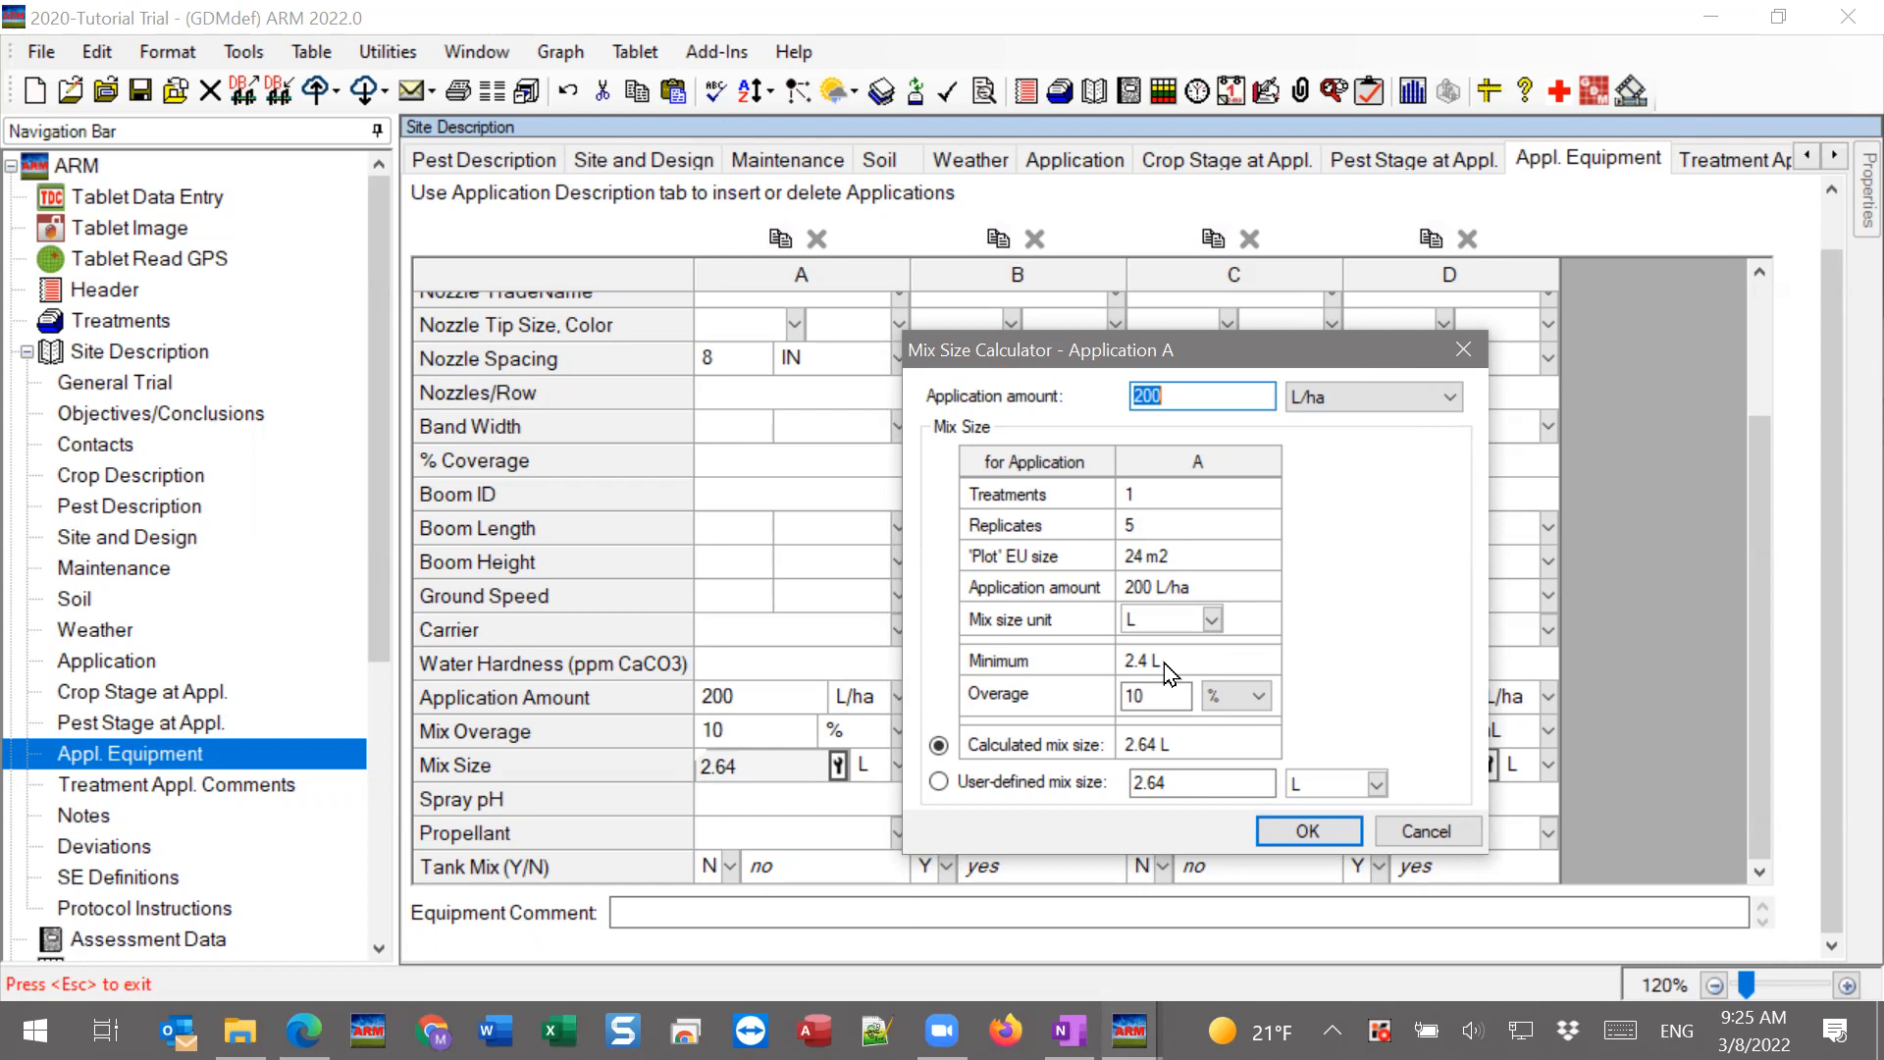
# Try an overage of 10.0 mL for application A in the Mix Size Calculator.
pyautogui.doubleClick(1140, 695)
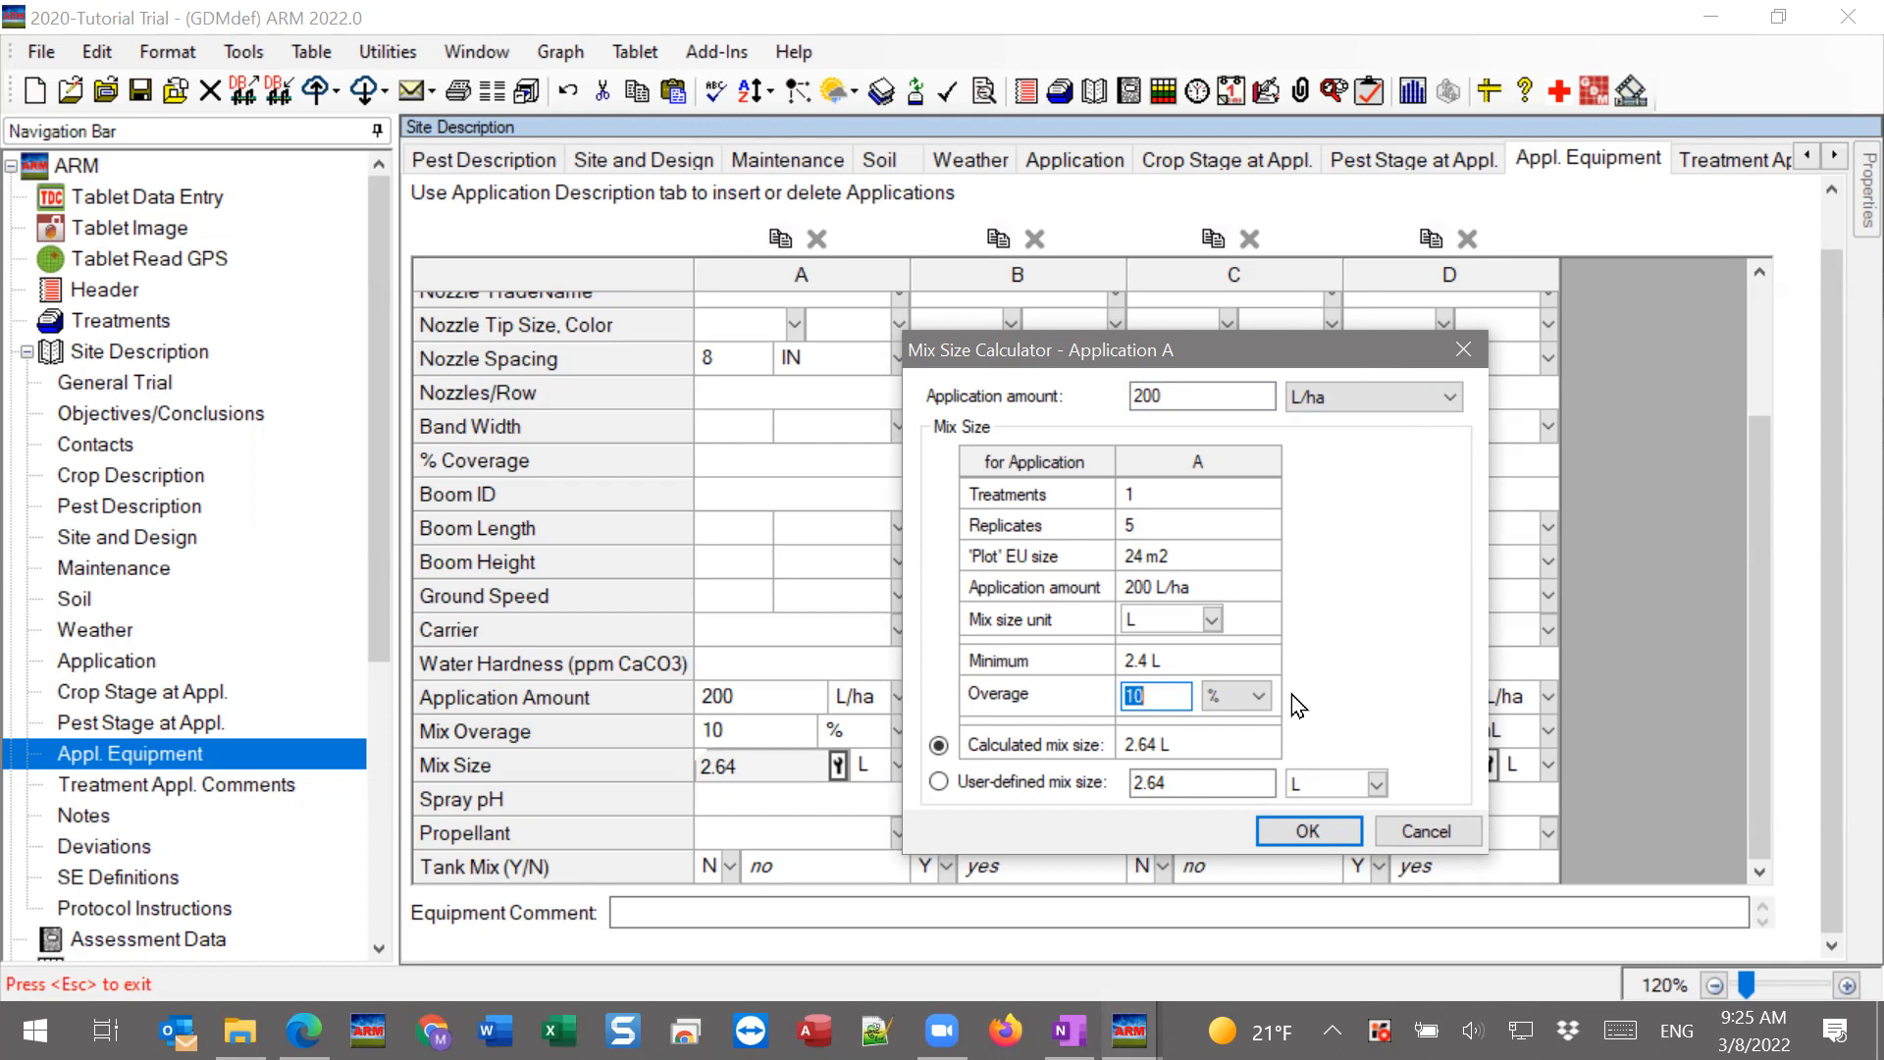
pyautogui.click(1234, 695)
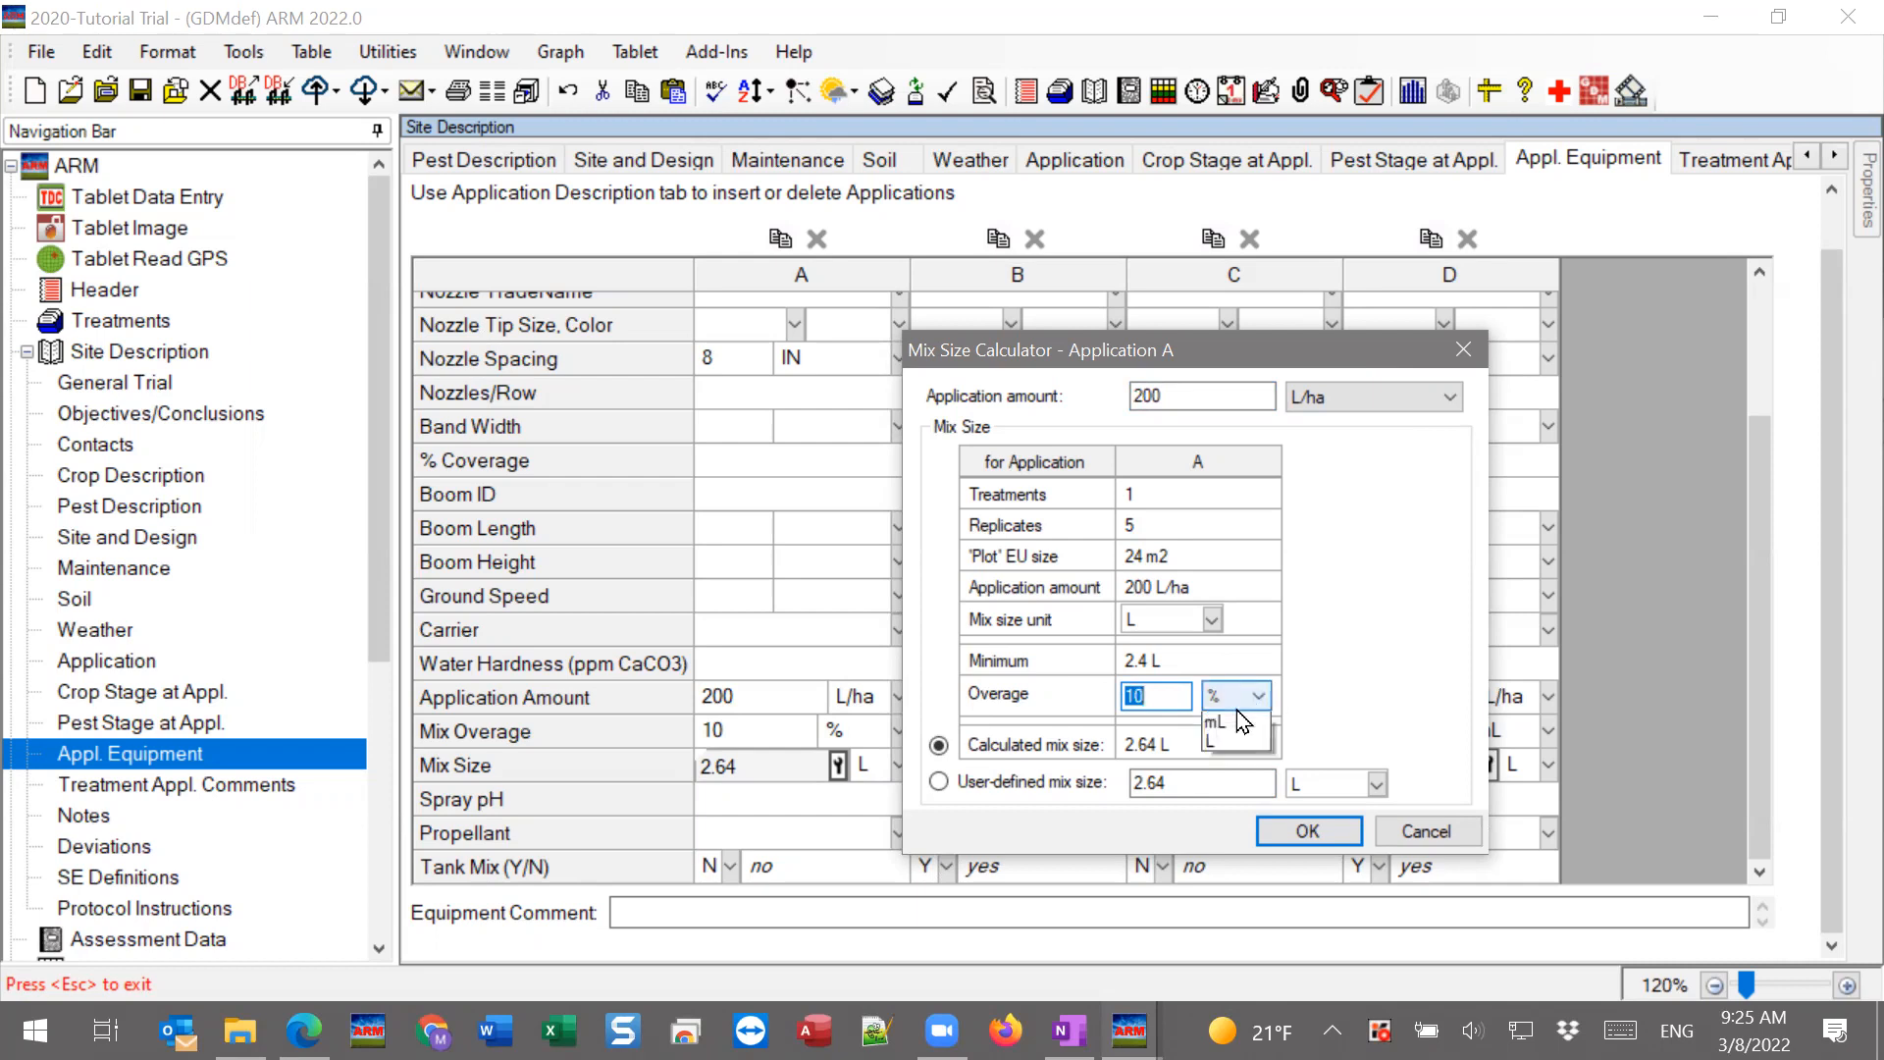
pyautogui.click(1234, 743)
pyautogui.doubleClick(1168, 696)
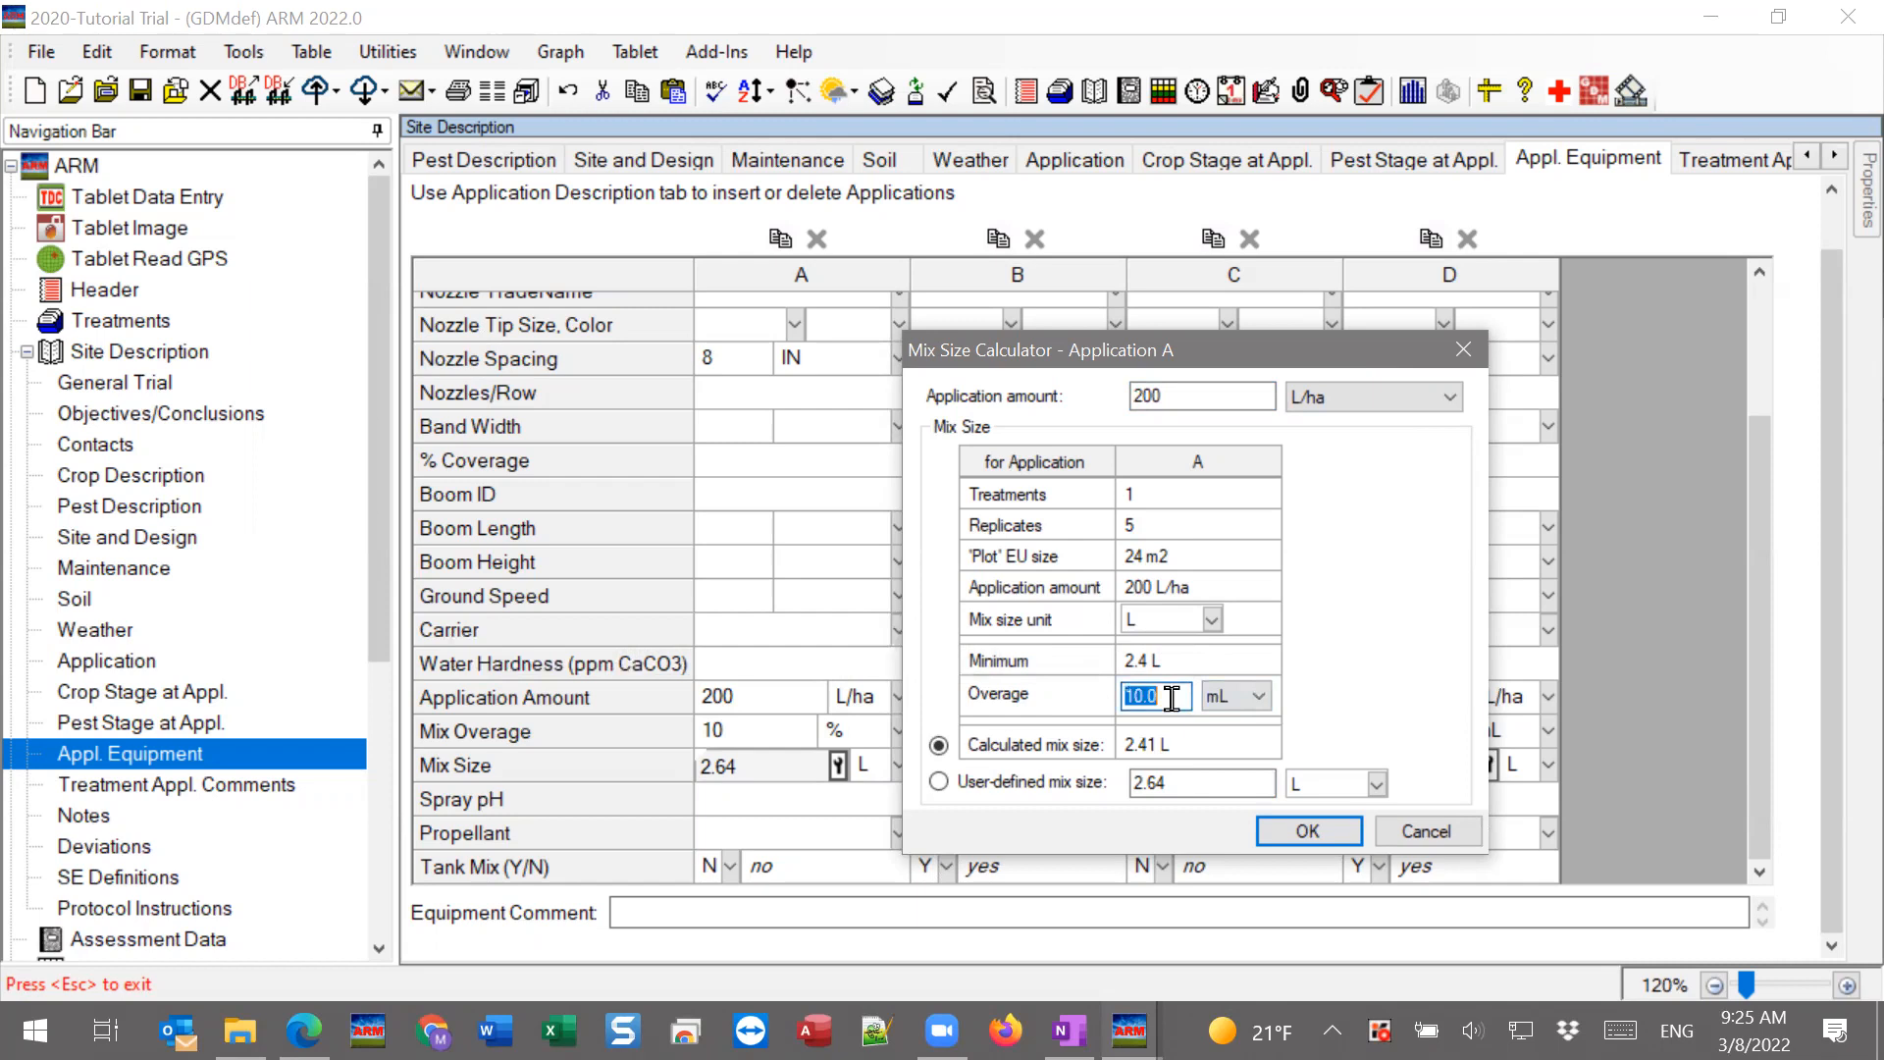
pyautogui.write('150')
pyautogui.press('BackSpace')
pyautogui.press('BackSpace')
pyautogui.write('0')
# Set application A's overage to 10.0 % and accept the calculated mix size.
pyautogui.click(1222, 702)
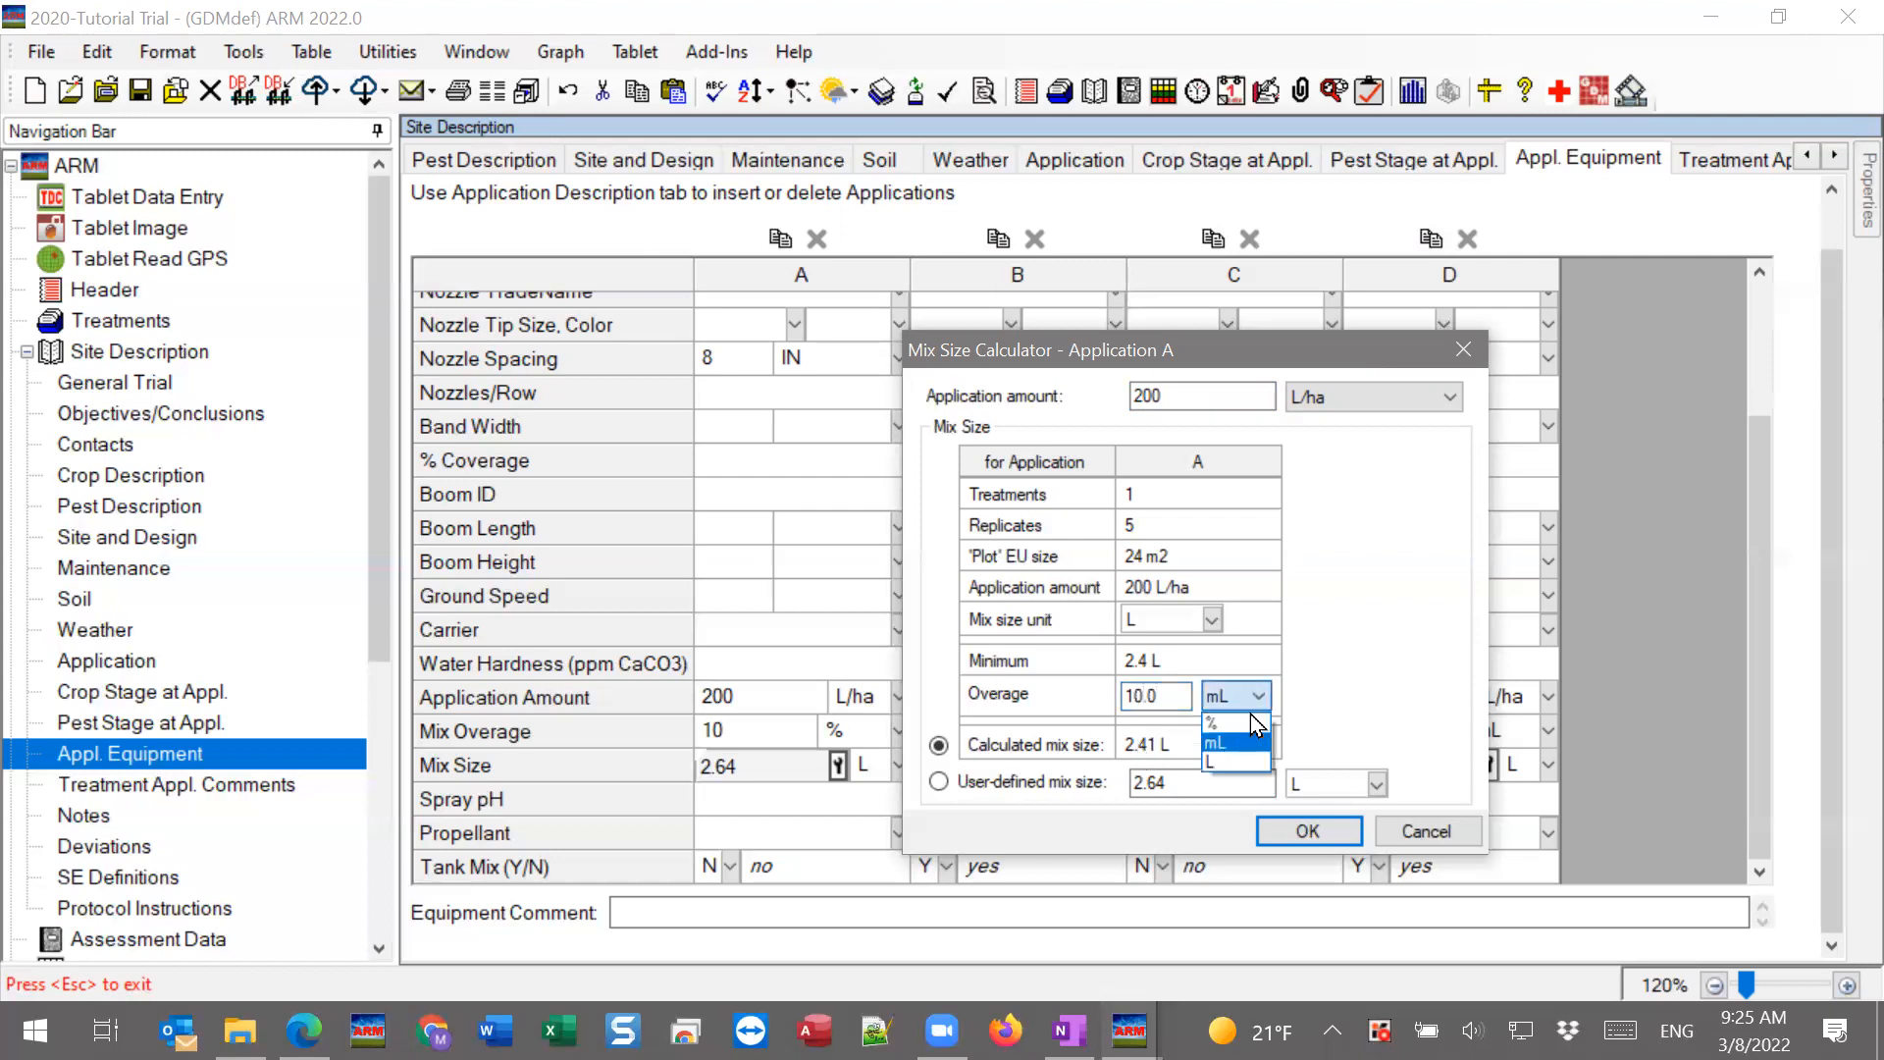
pyautogui.click(1229, 724)
pyautogui.click(1245, 697)
pyautogui.click(1222, 719)
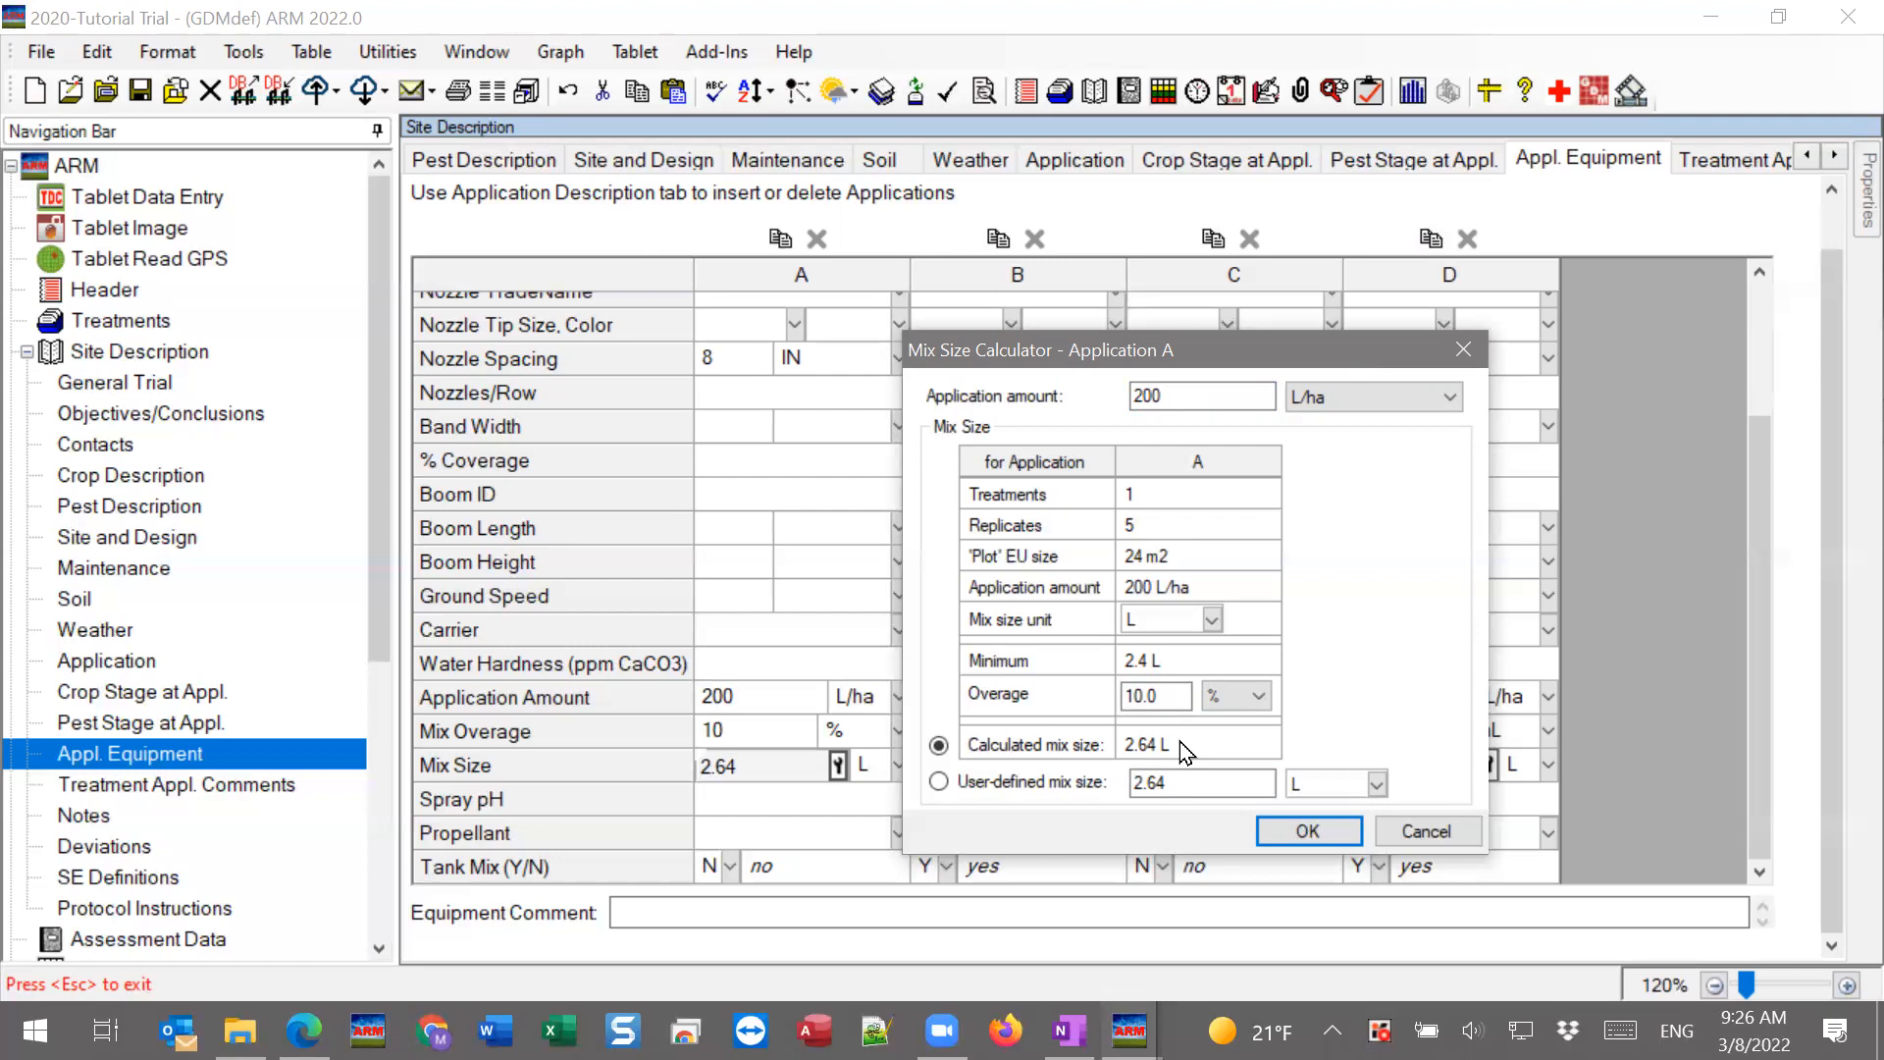
pyautogui.click(1329, 826)
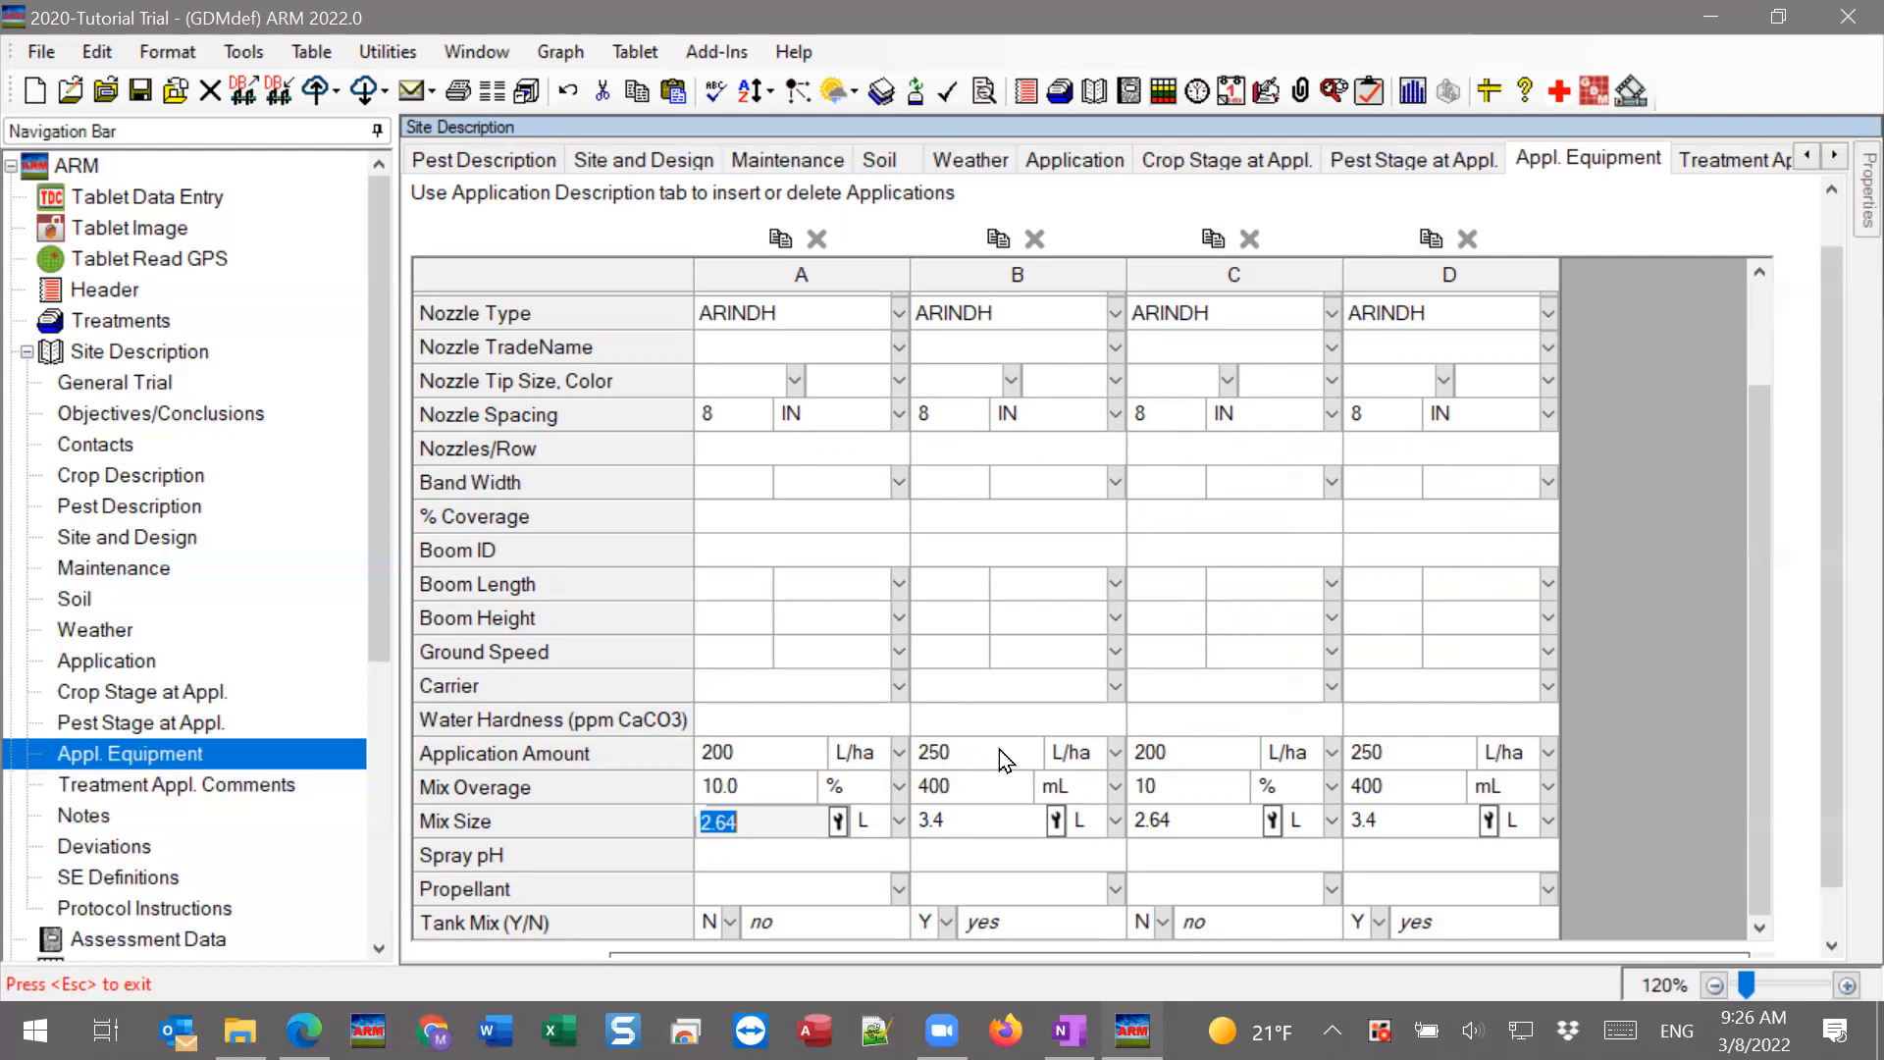
# Dismiss the Google Drive notification and examine application B's amount and mix size alongside the other applications' mix values.
pyautogui.click(960, 753)
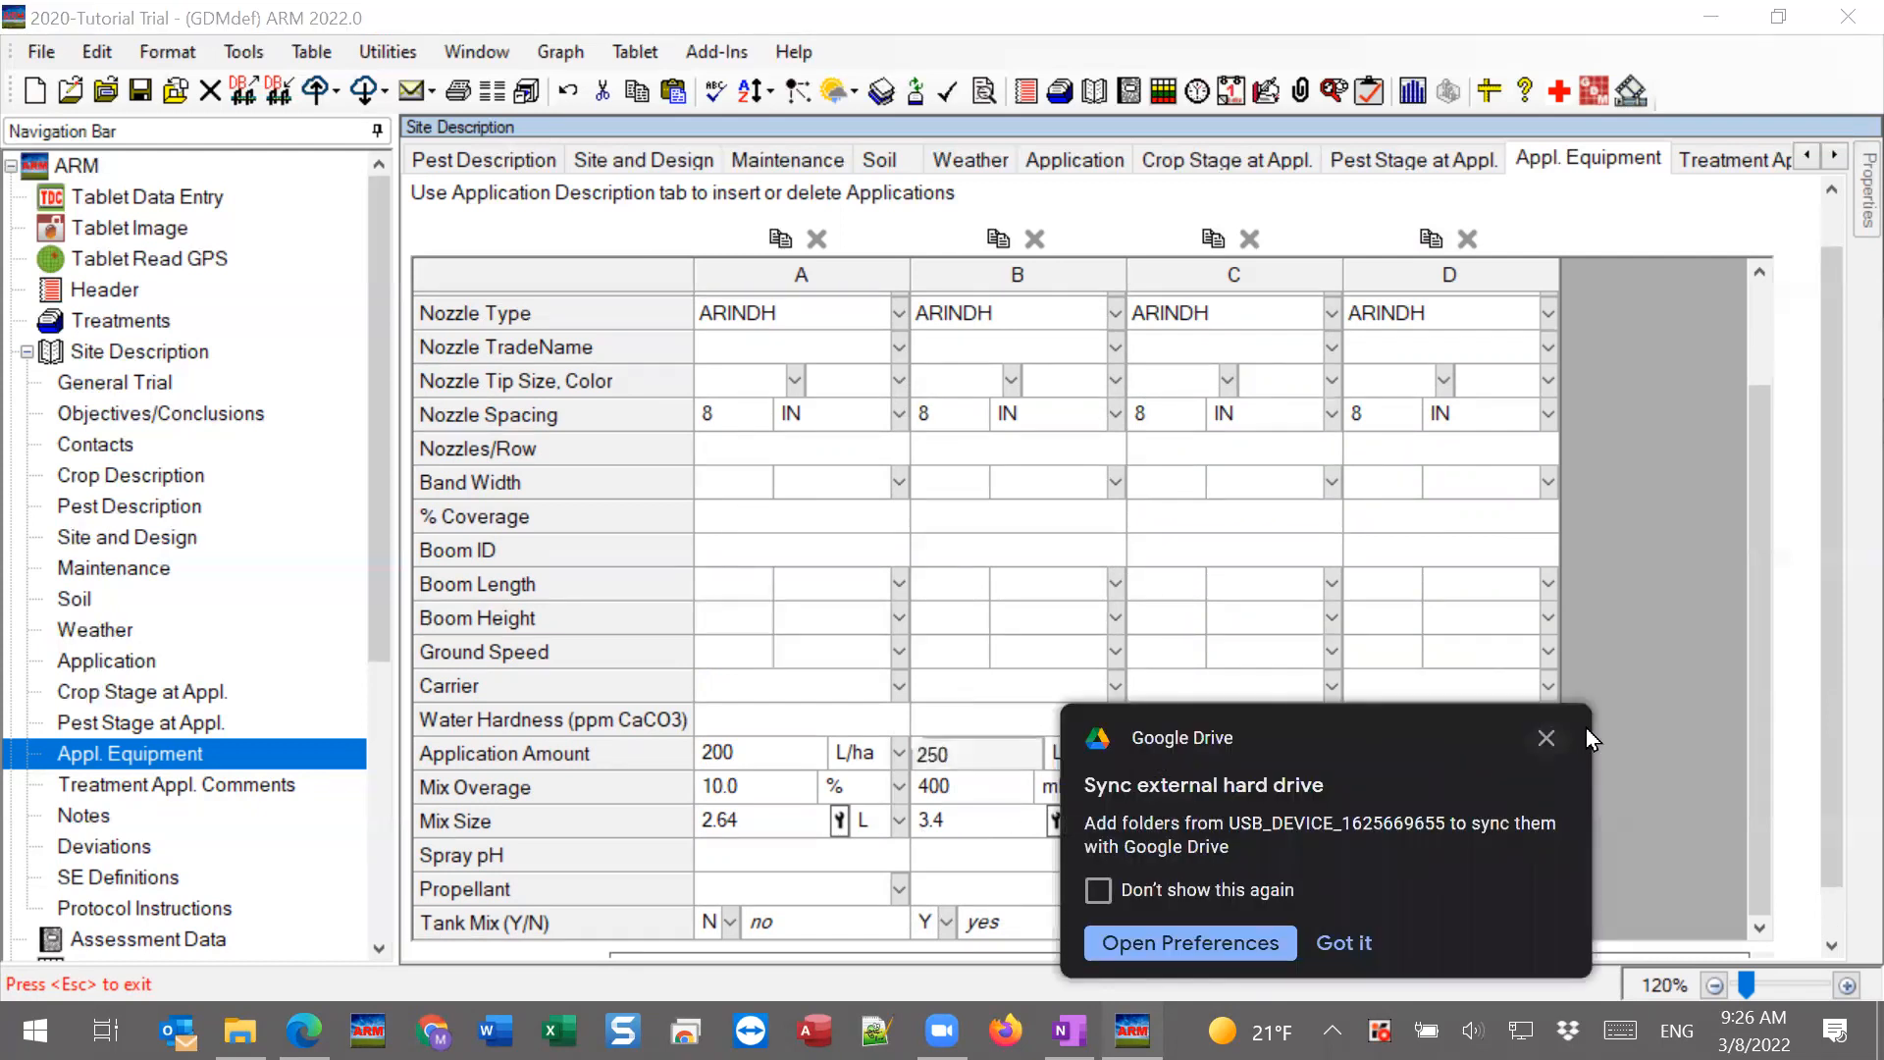
pyautogui.click(1547, 743)
pyautogui.click(981, 824)
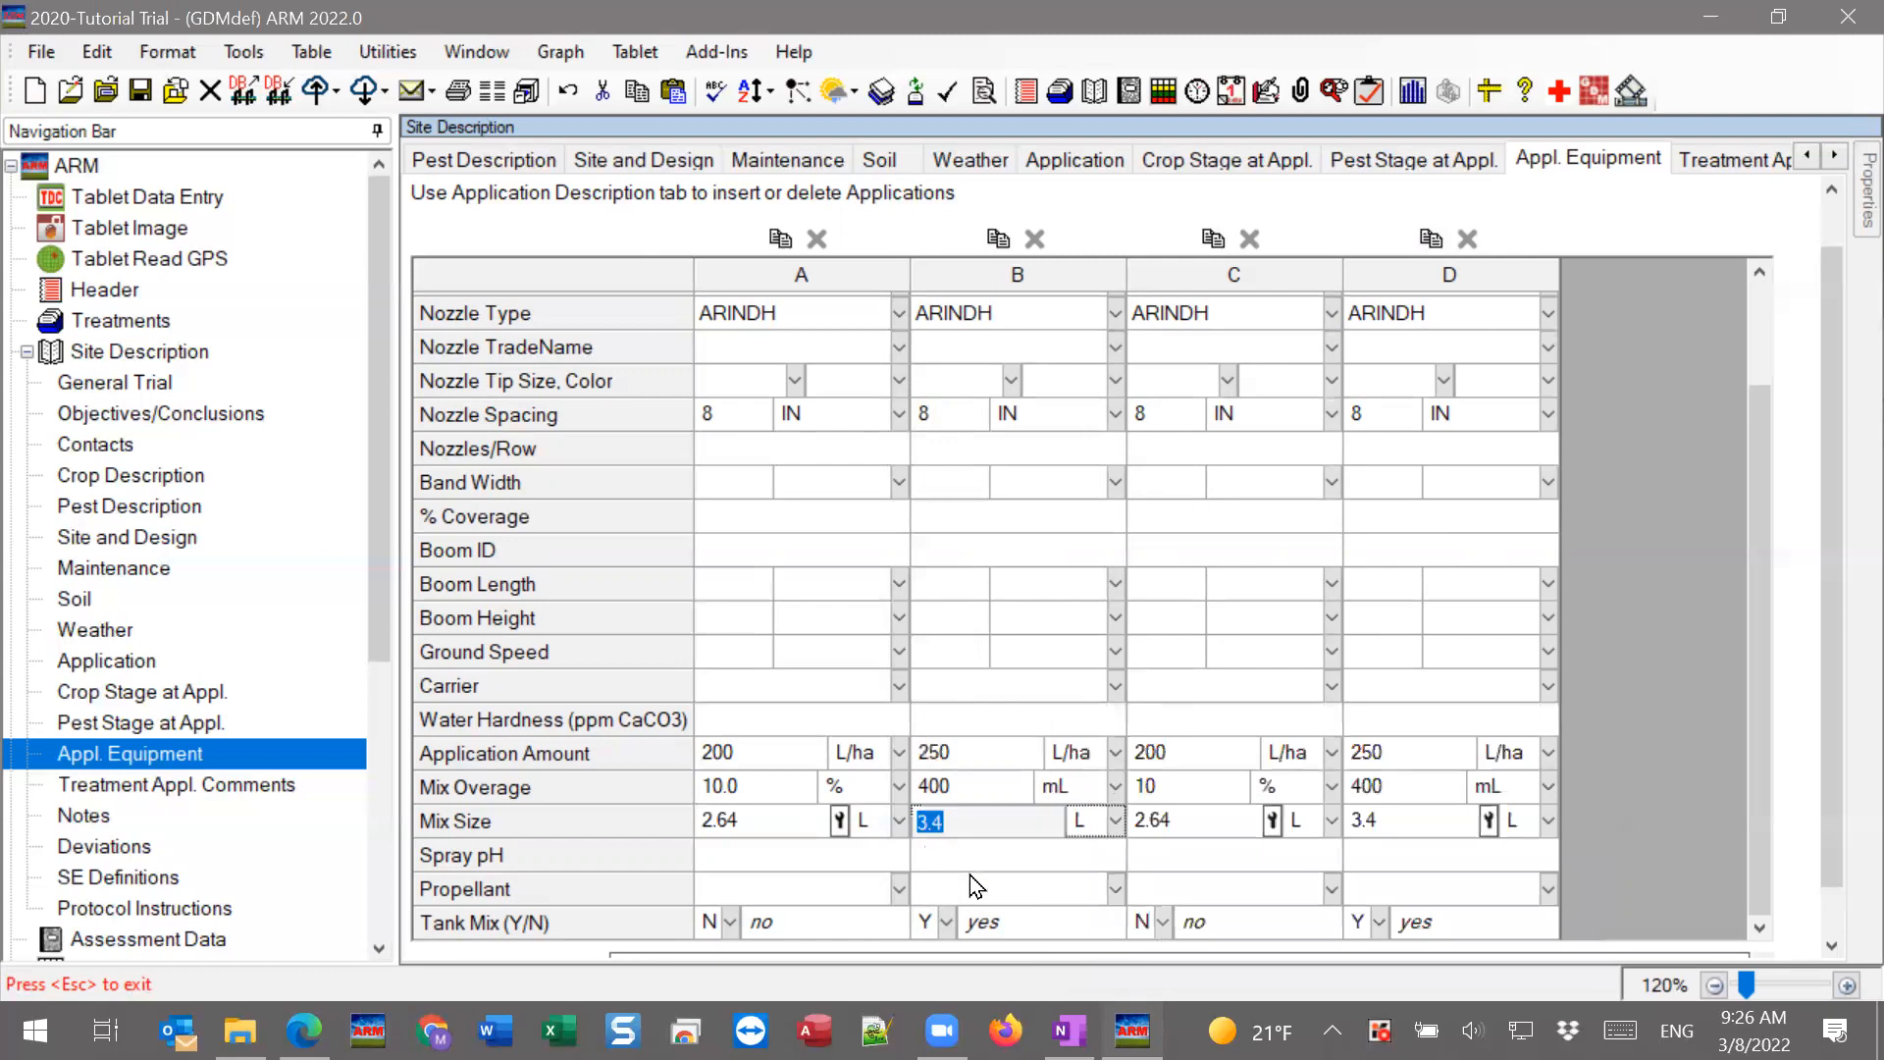
pyautogui.click(970, 856)
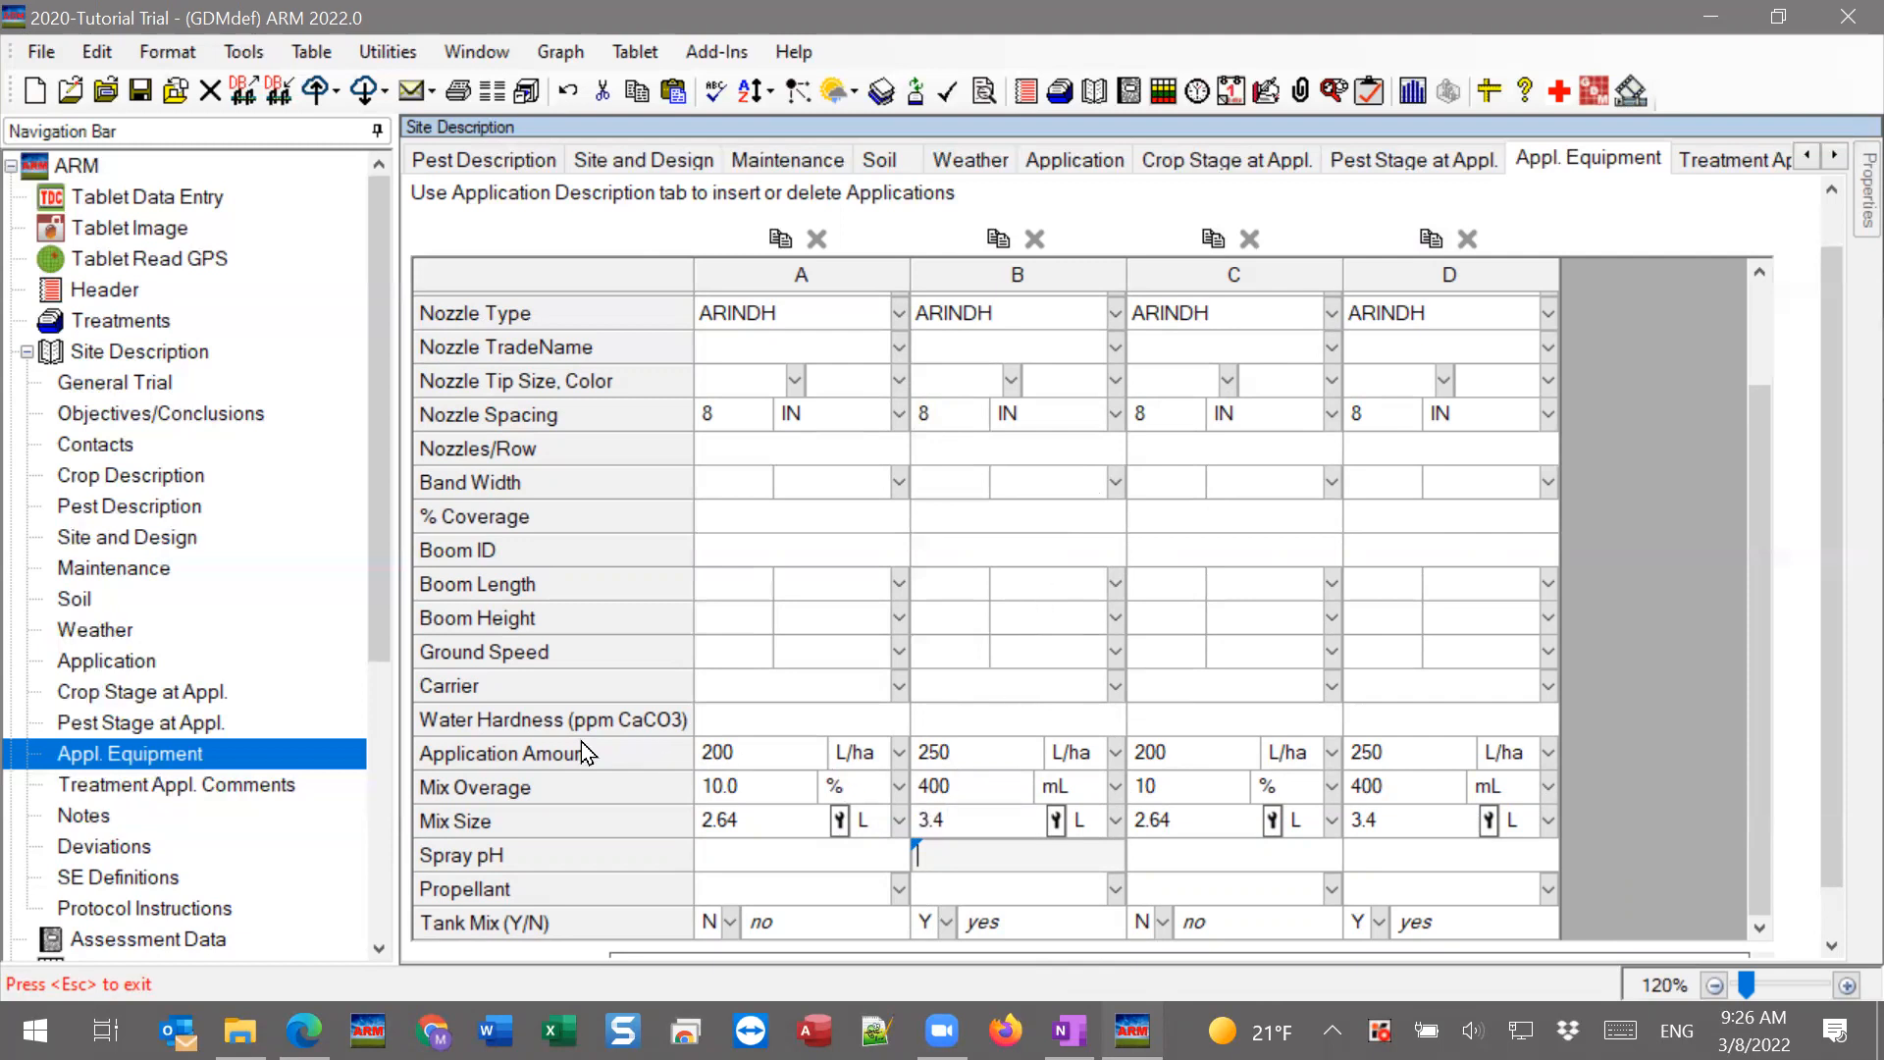
pyautogui.moveTo(579, 763); pyautogui.dragTo(569, 816)
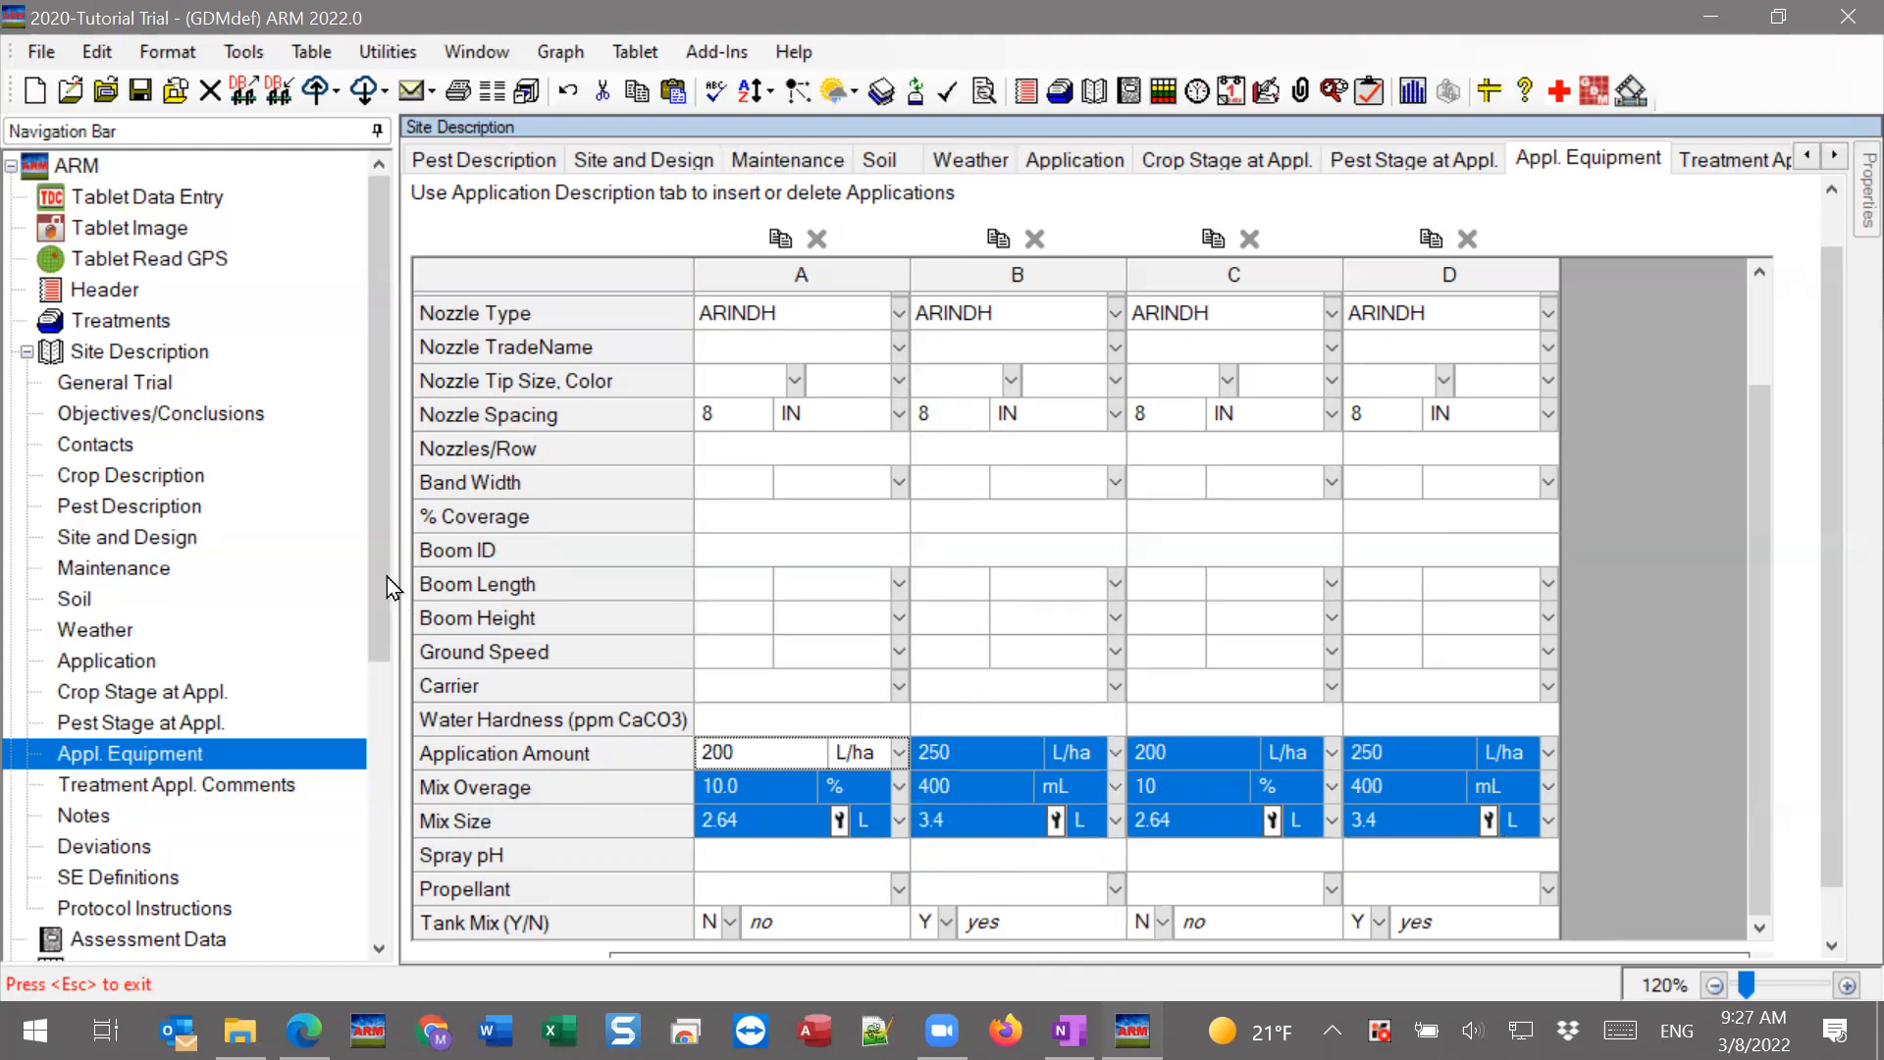
# Examine the Appl Amount, Amount Unit, Mix Size and Mix Unit columns in the Treatments editor.
pyautogui.click(145, 324)
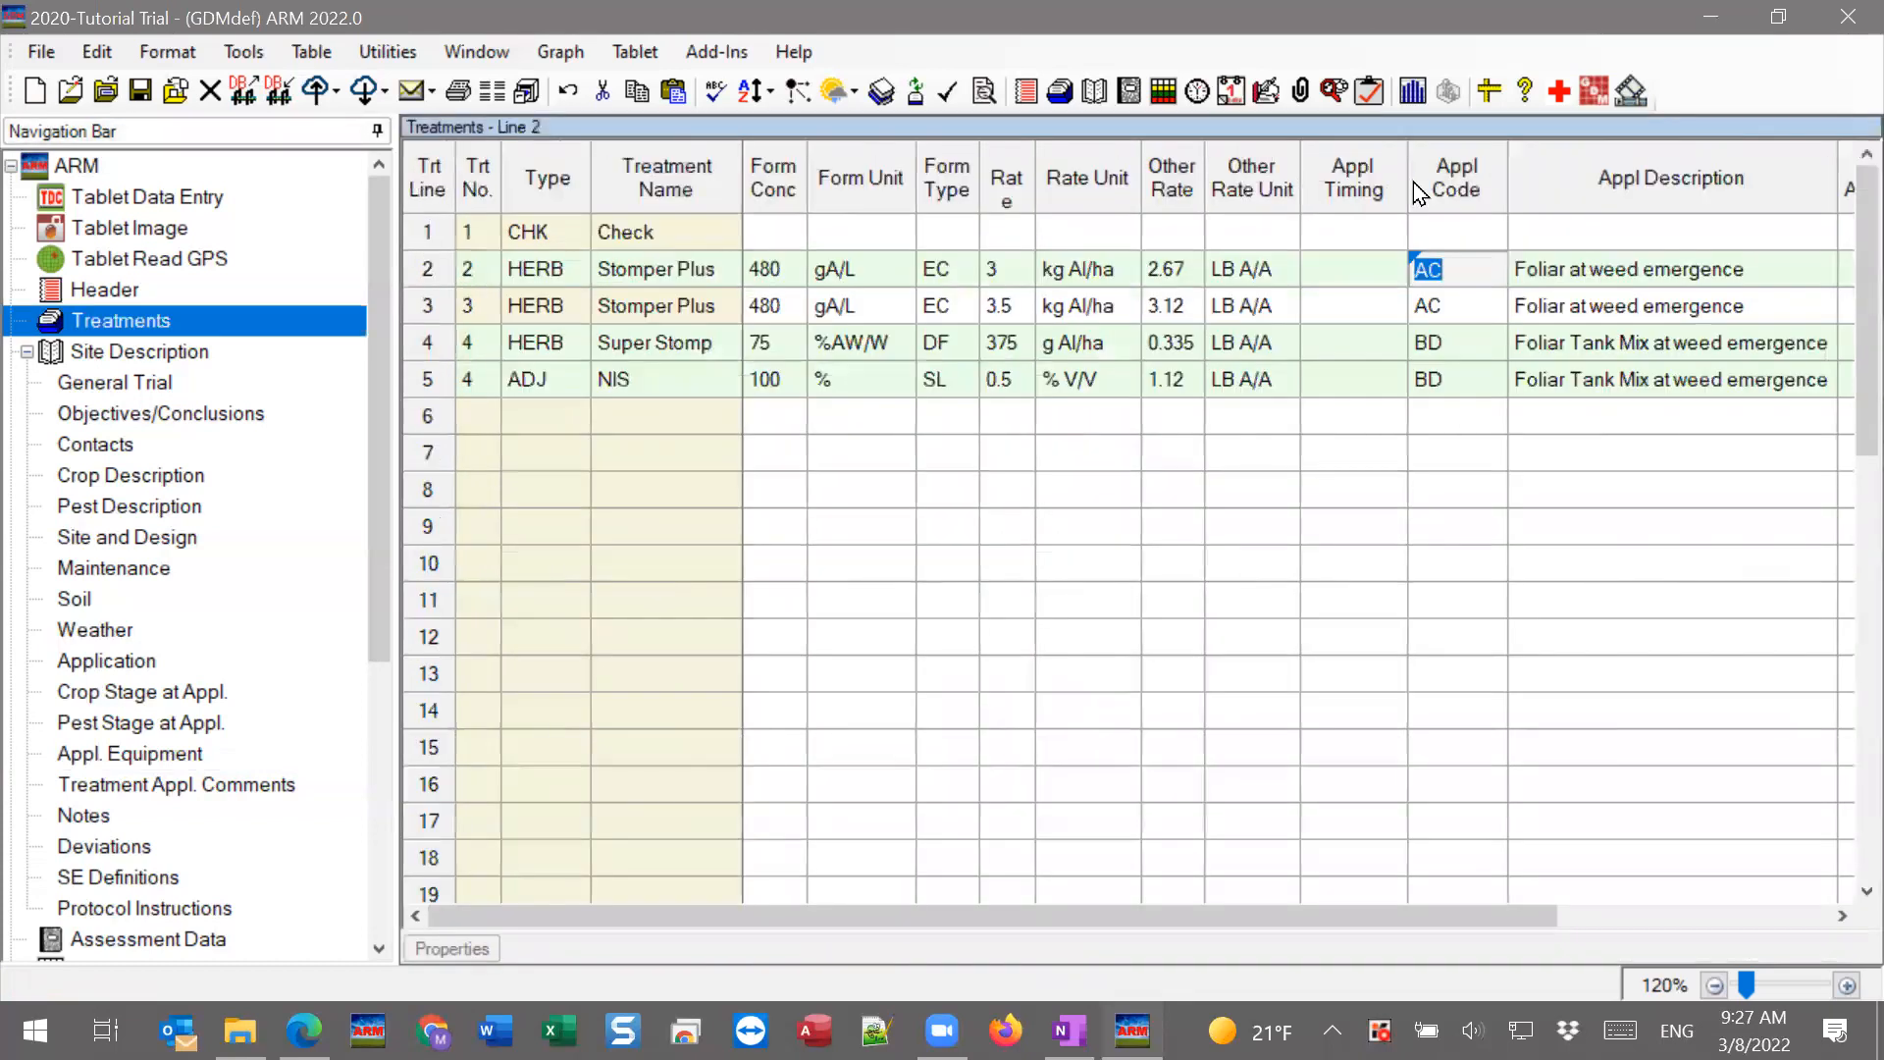
pyautogui.moveTo(610, 910); pyautogui.dragTo(1196, 923)
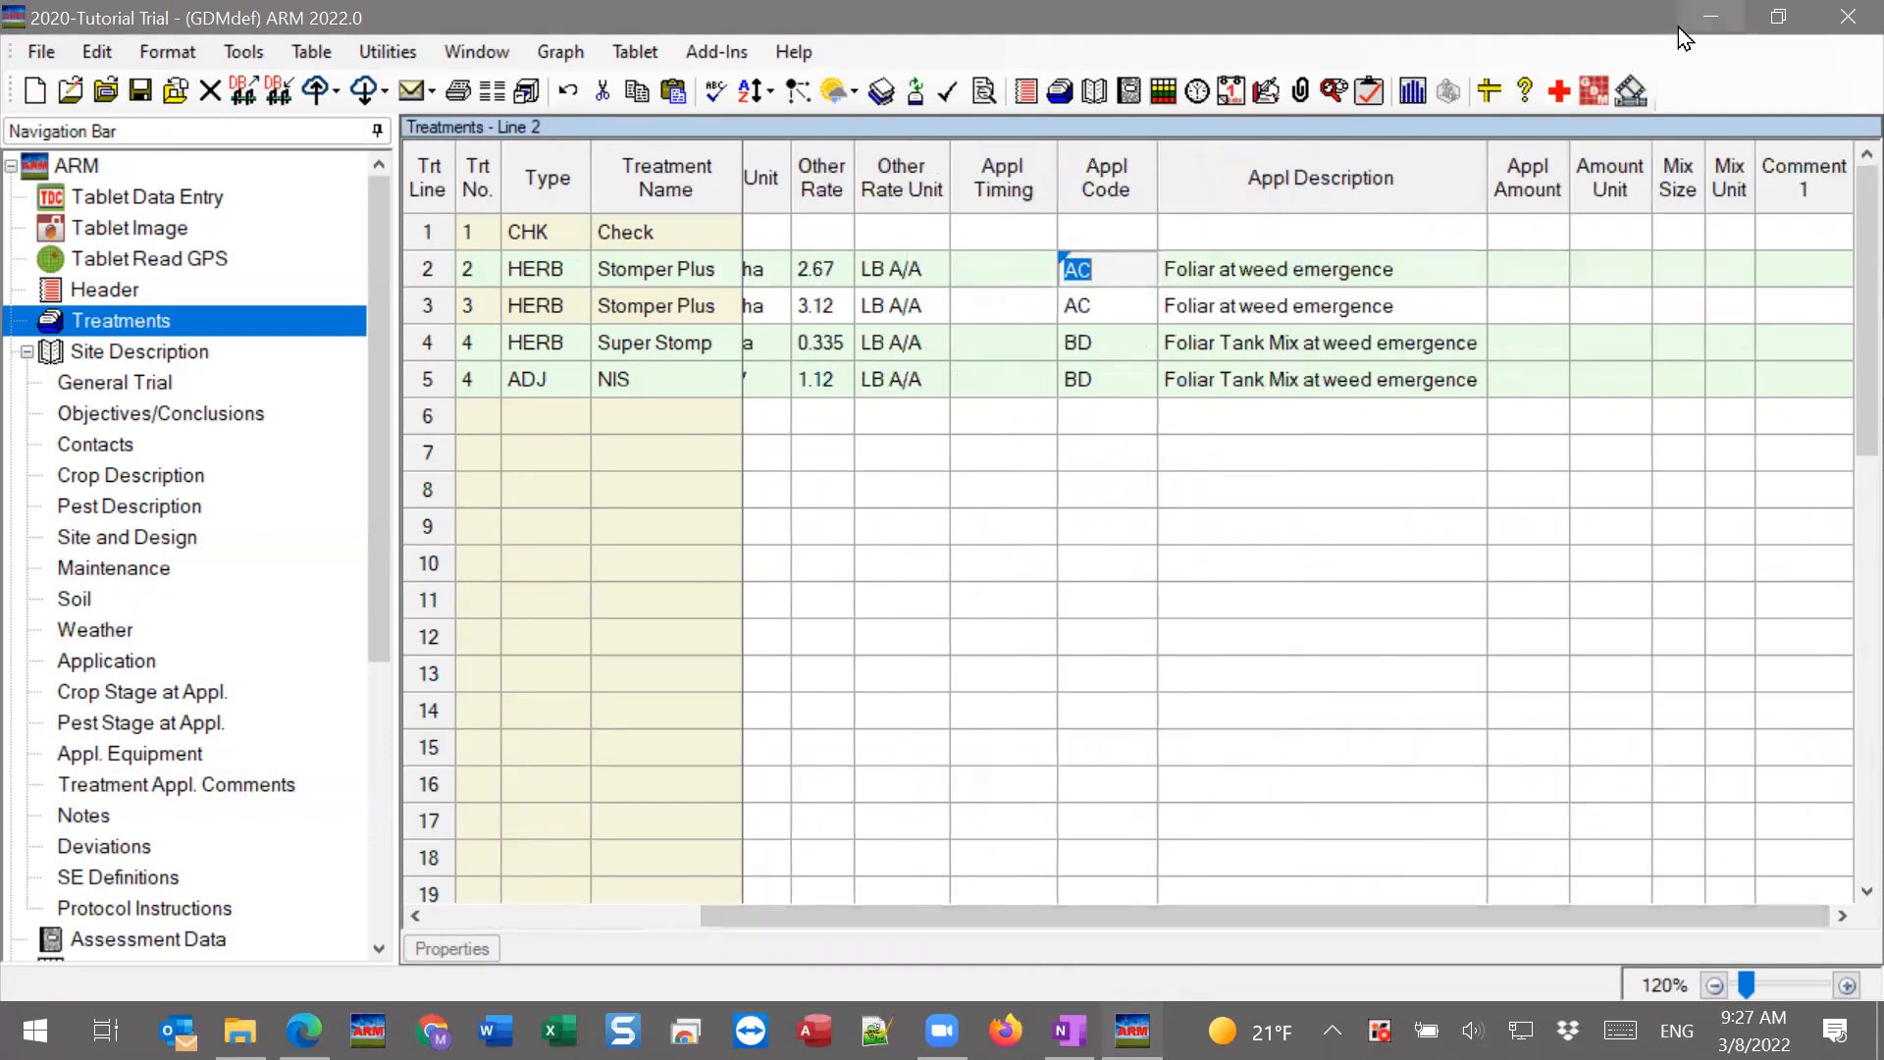
pyautogui.click(1527, 190)
pyautogui.moveTo(1578, 186); pyautogui.dragTo(1727, 188)
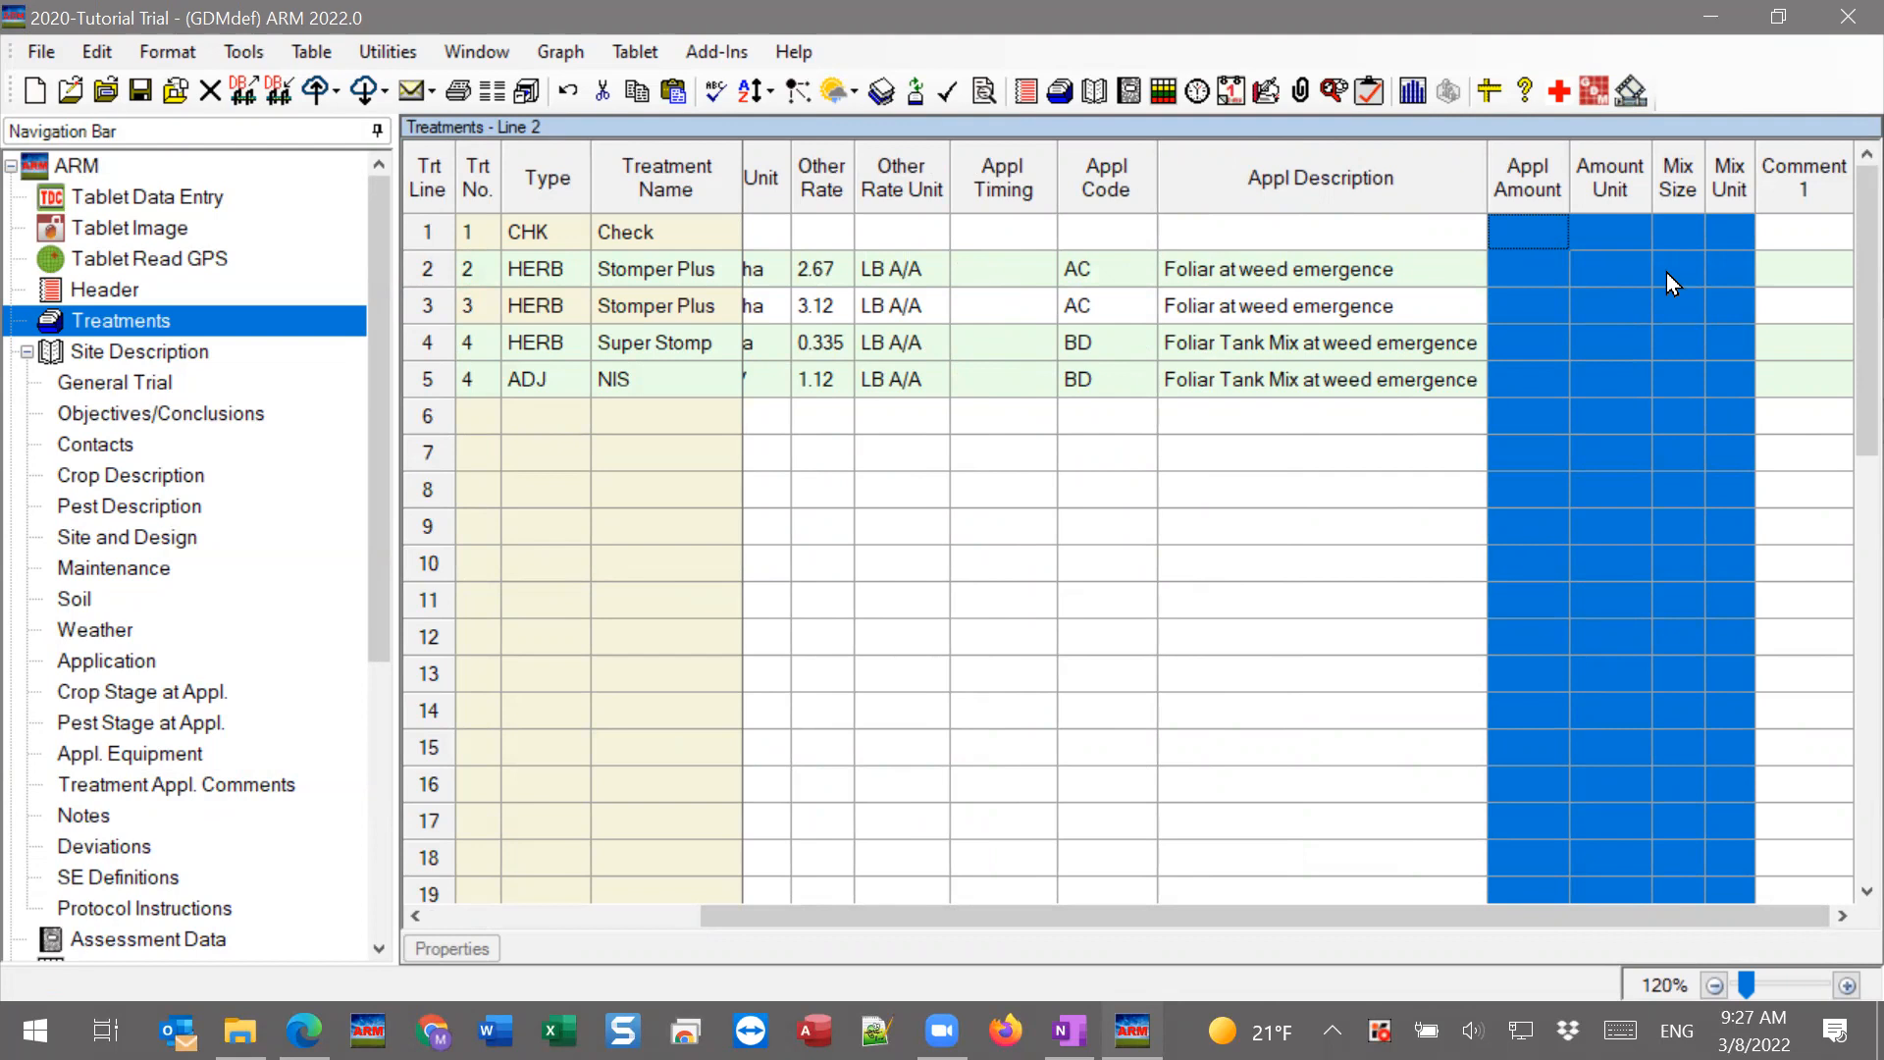
pyautogui.click(1537, 294)
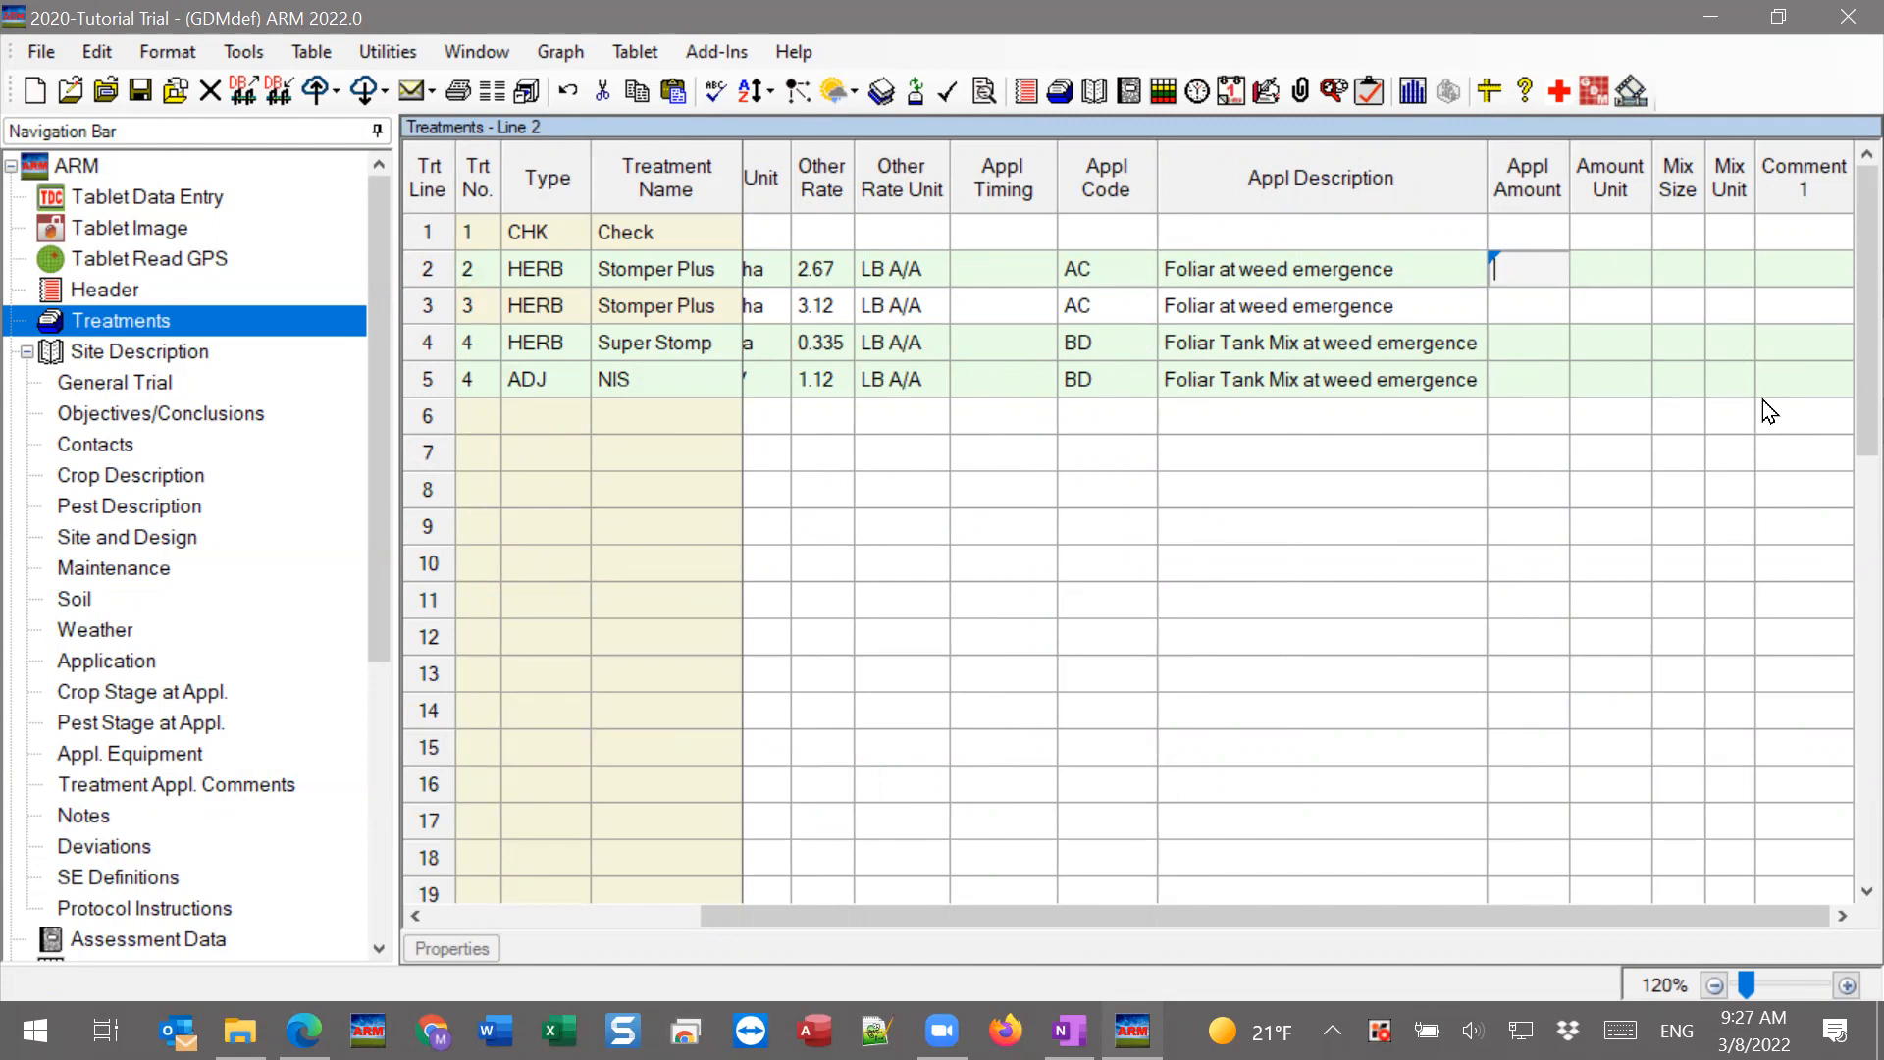
pyautogui.moveTo(1498, 156); pyautogui.dragTo(1737, 171)
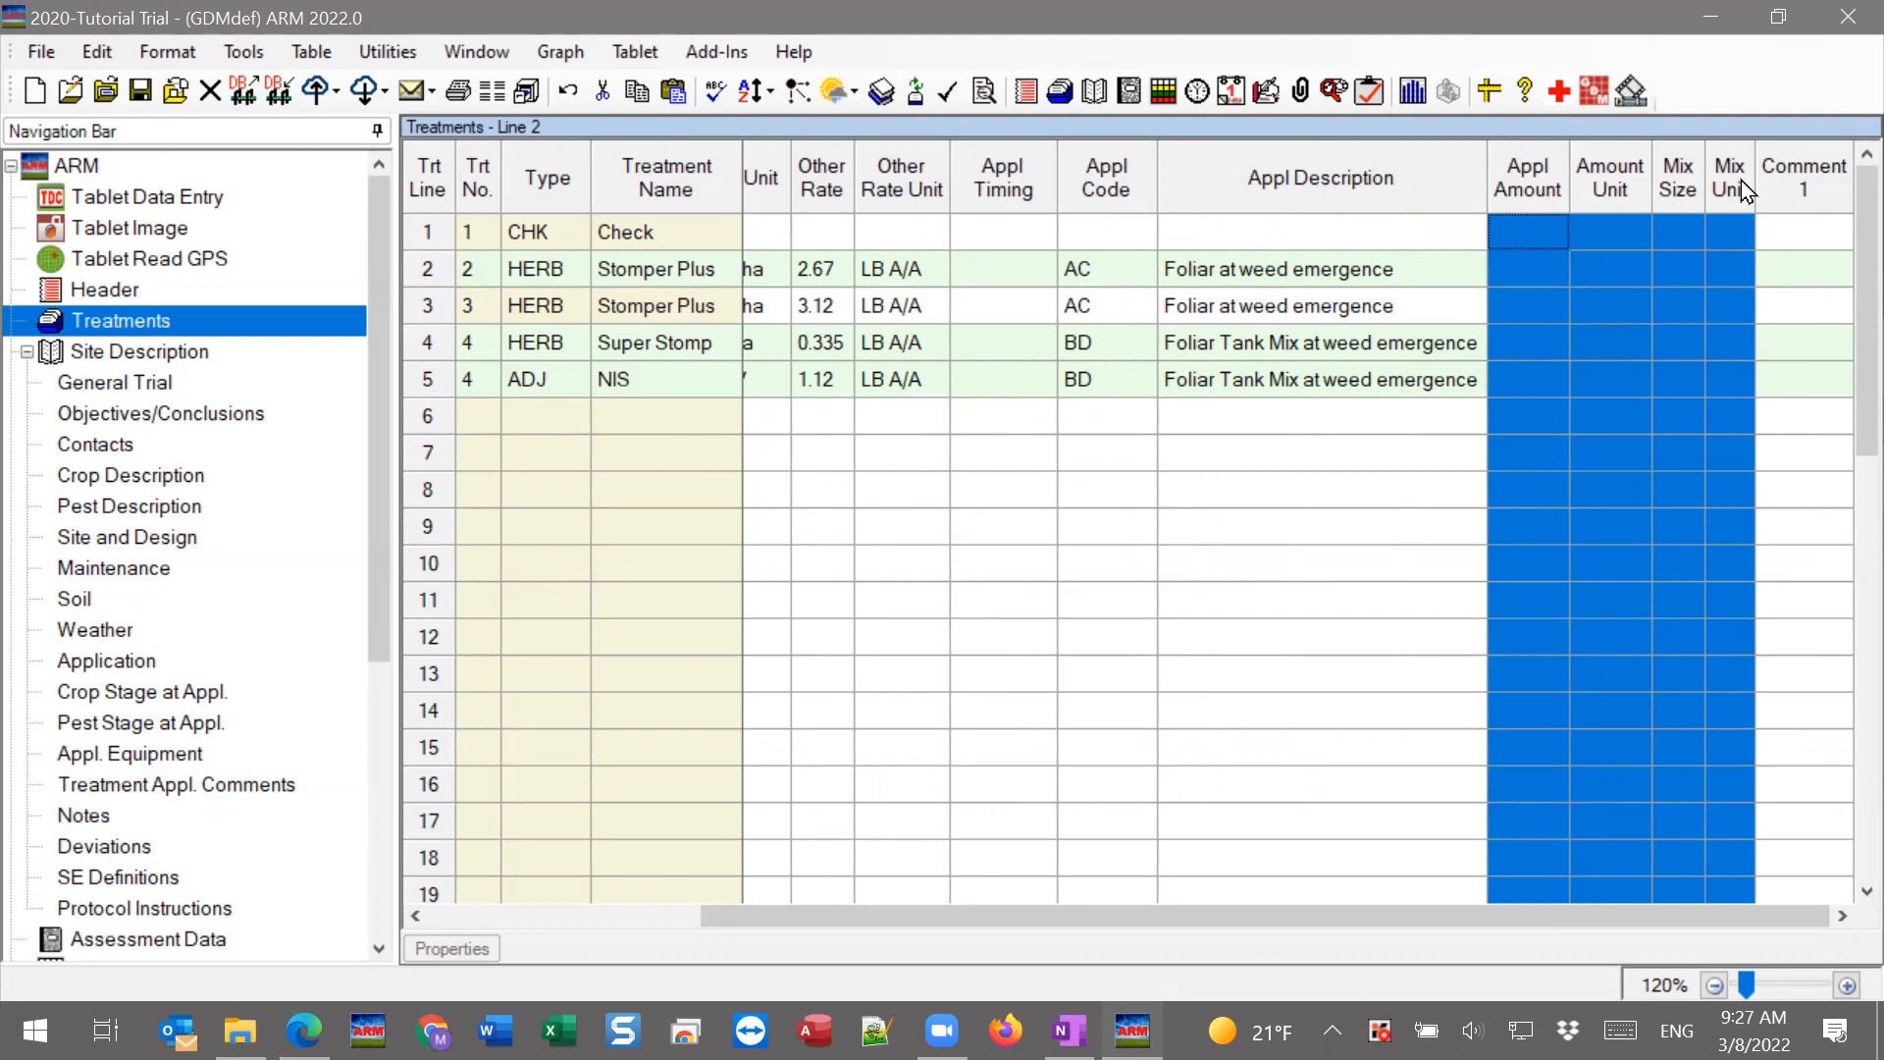
pyautogui.click(1523, 285)
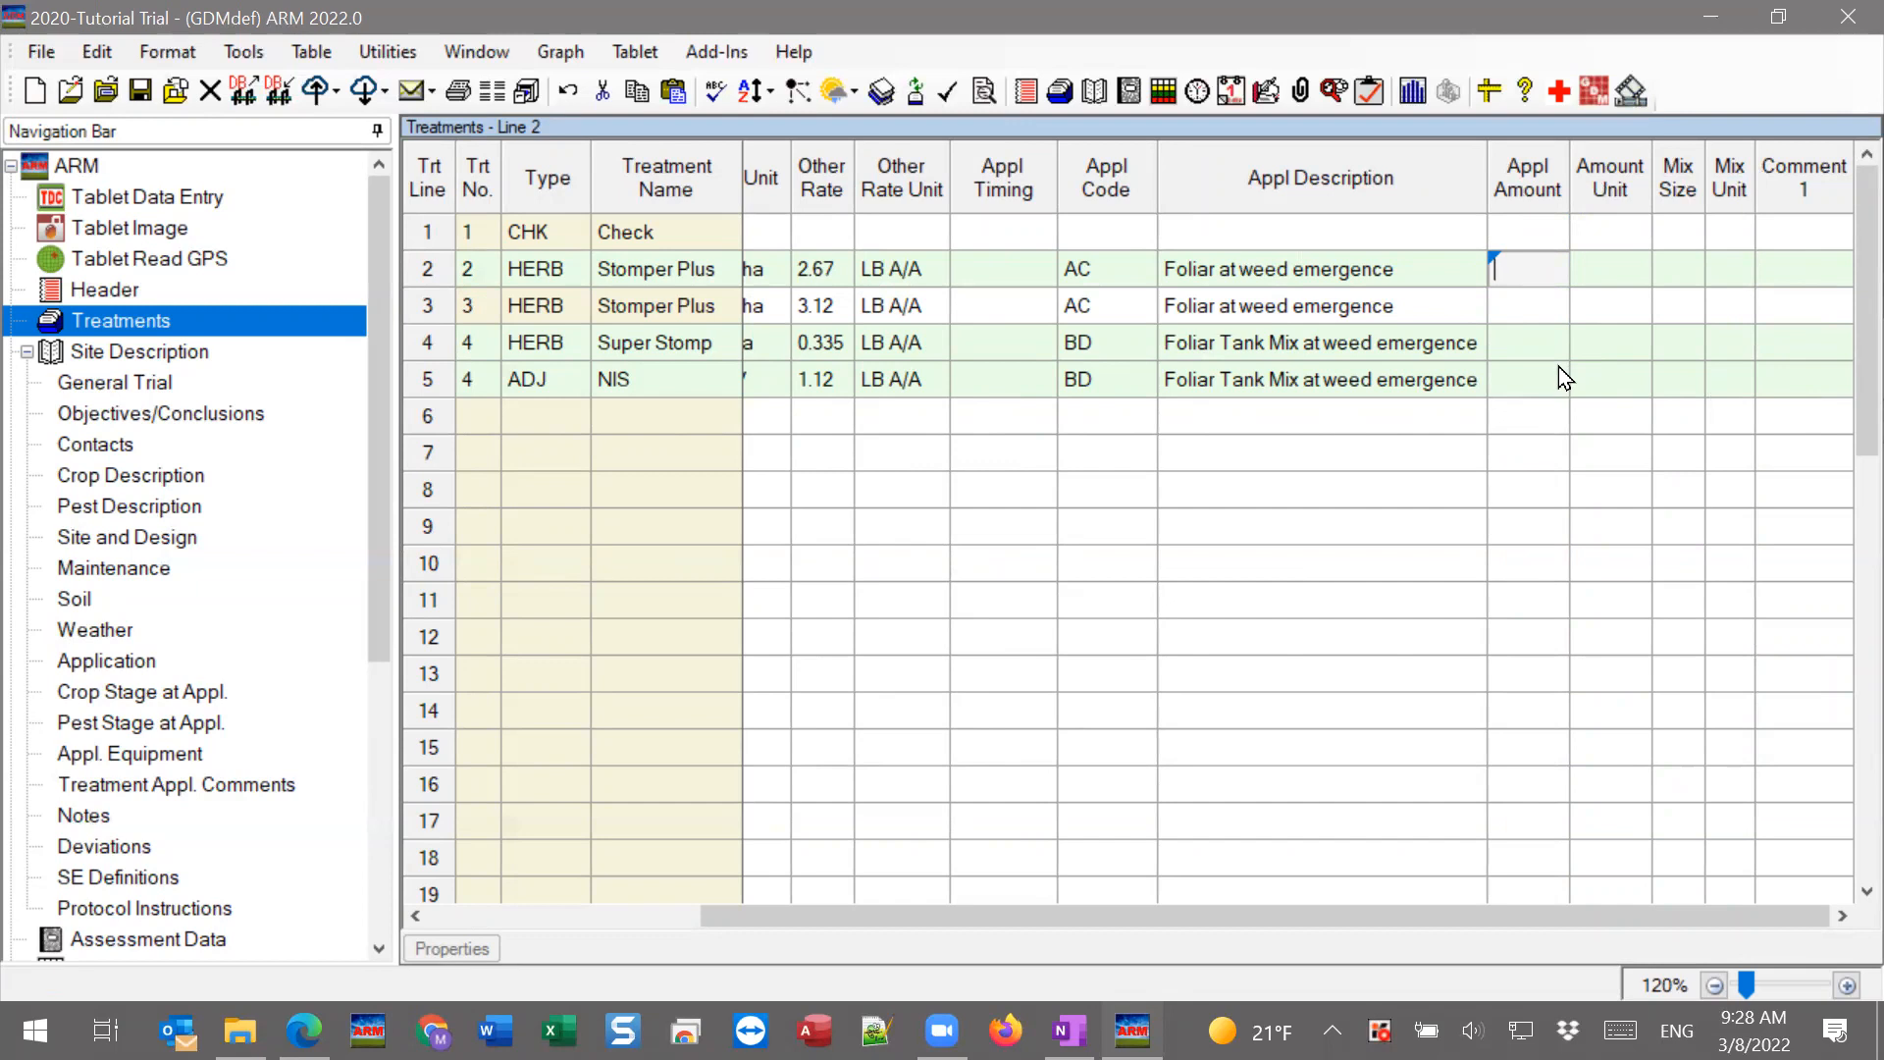
# Compare the mix values in Application Equipment with the application amount and mix size columns in Treatments.
pyautogui.click(135, 755)
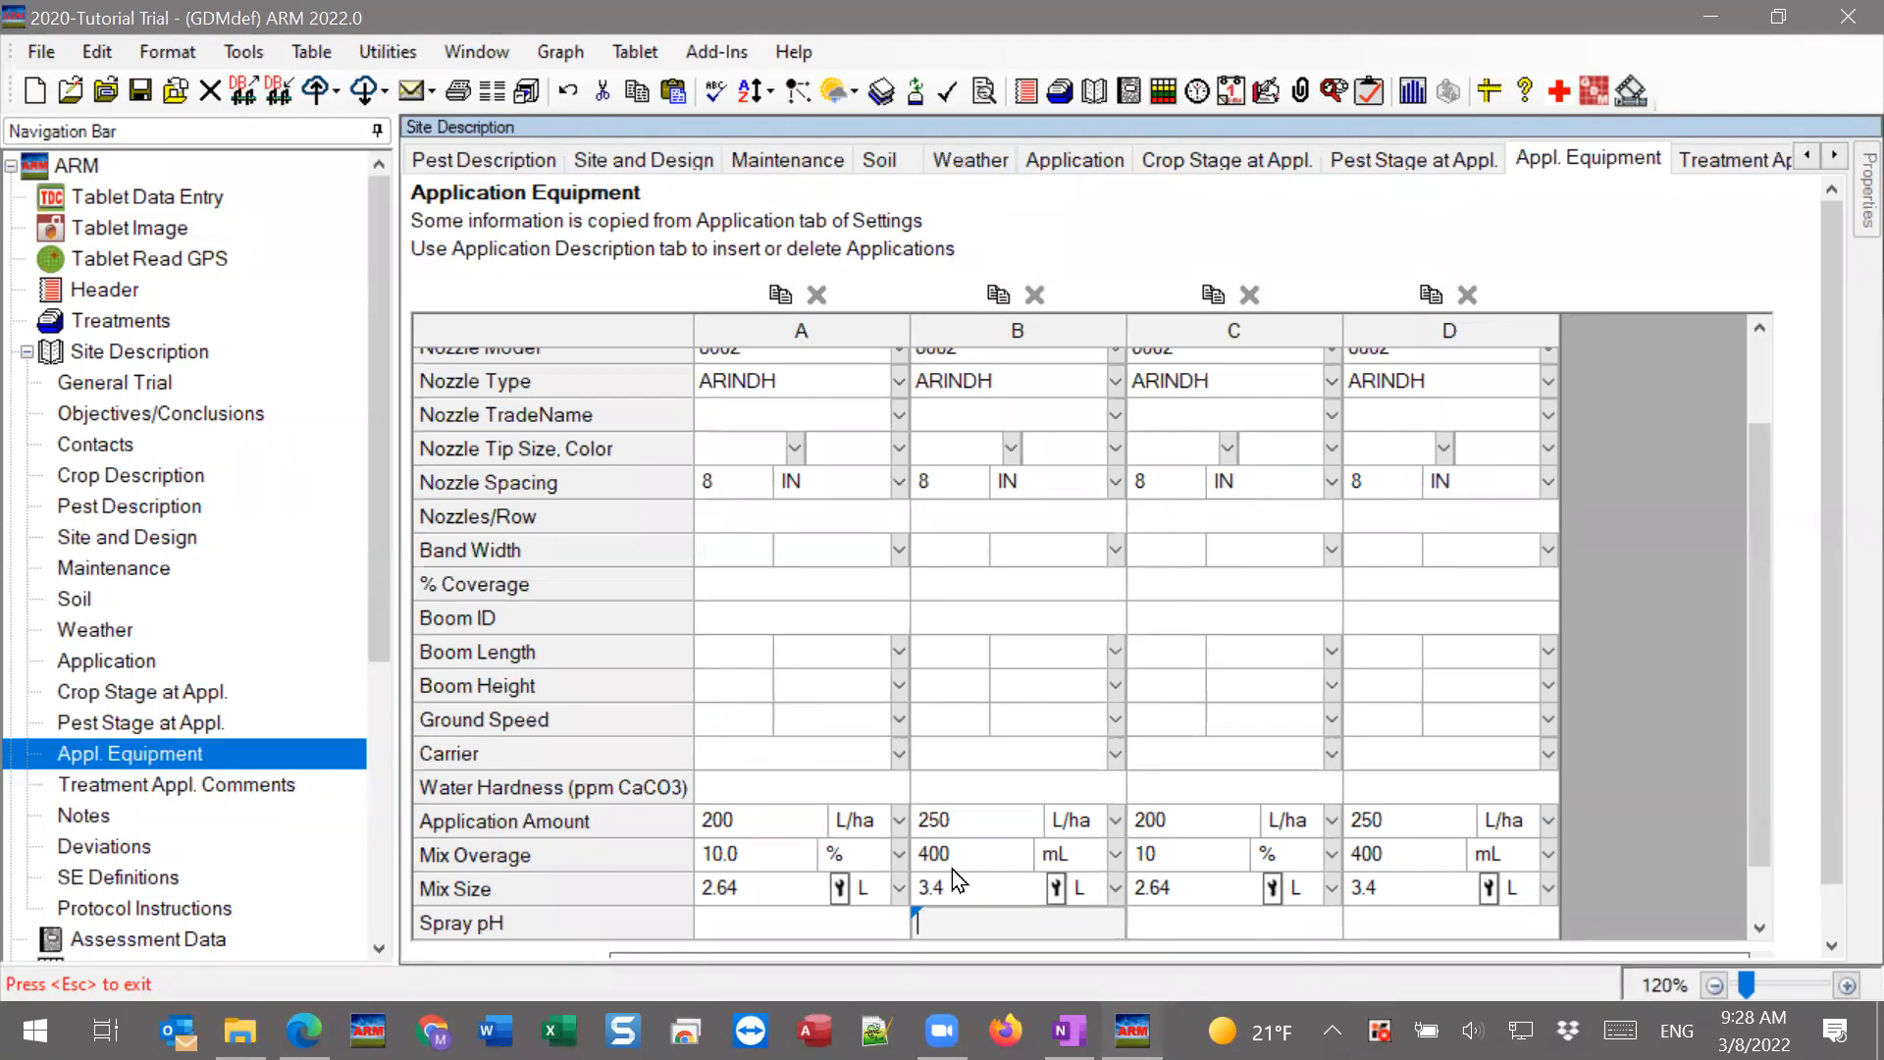
pyautogui.click(106, 328)
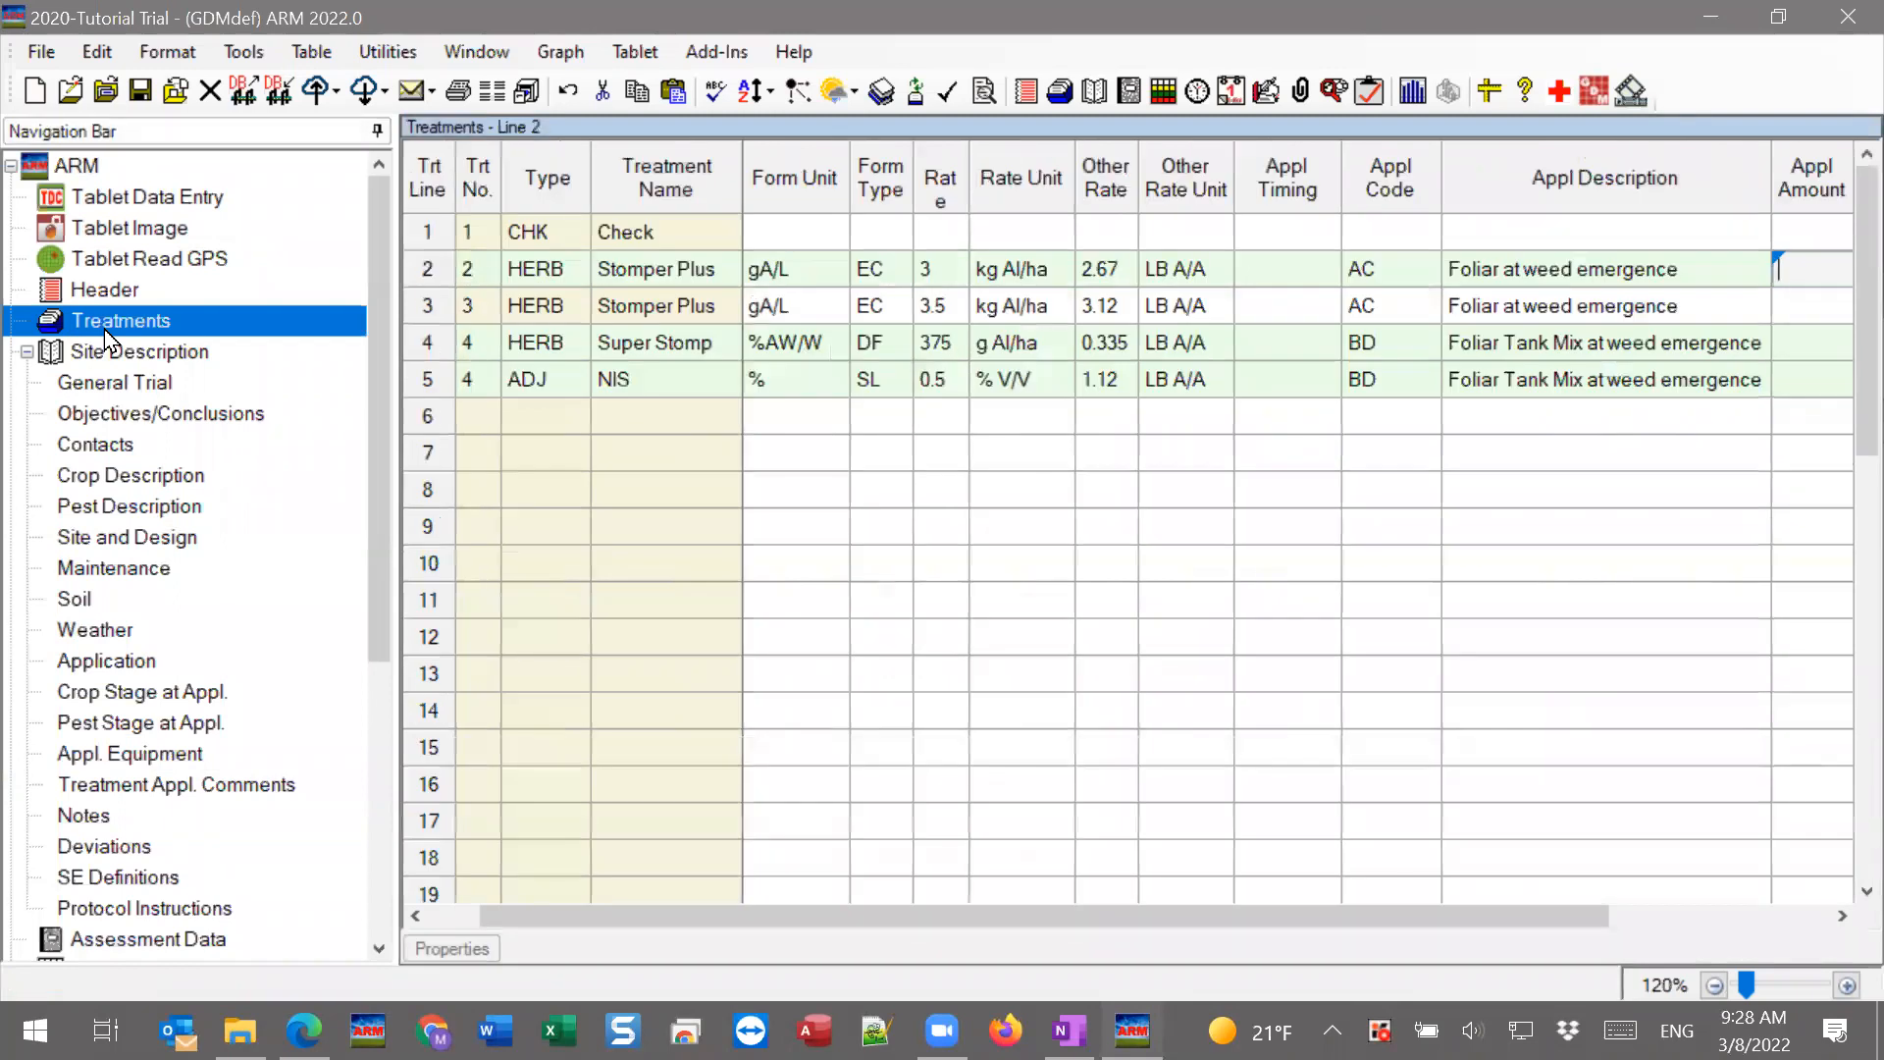
pyautogui.moveTo(1193, 917); pyautogui.dragTo(1470, 916)
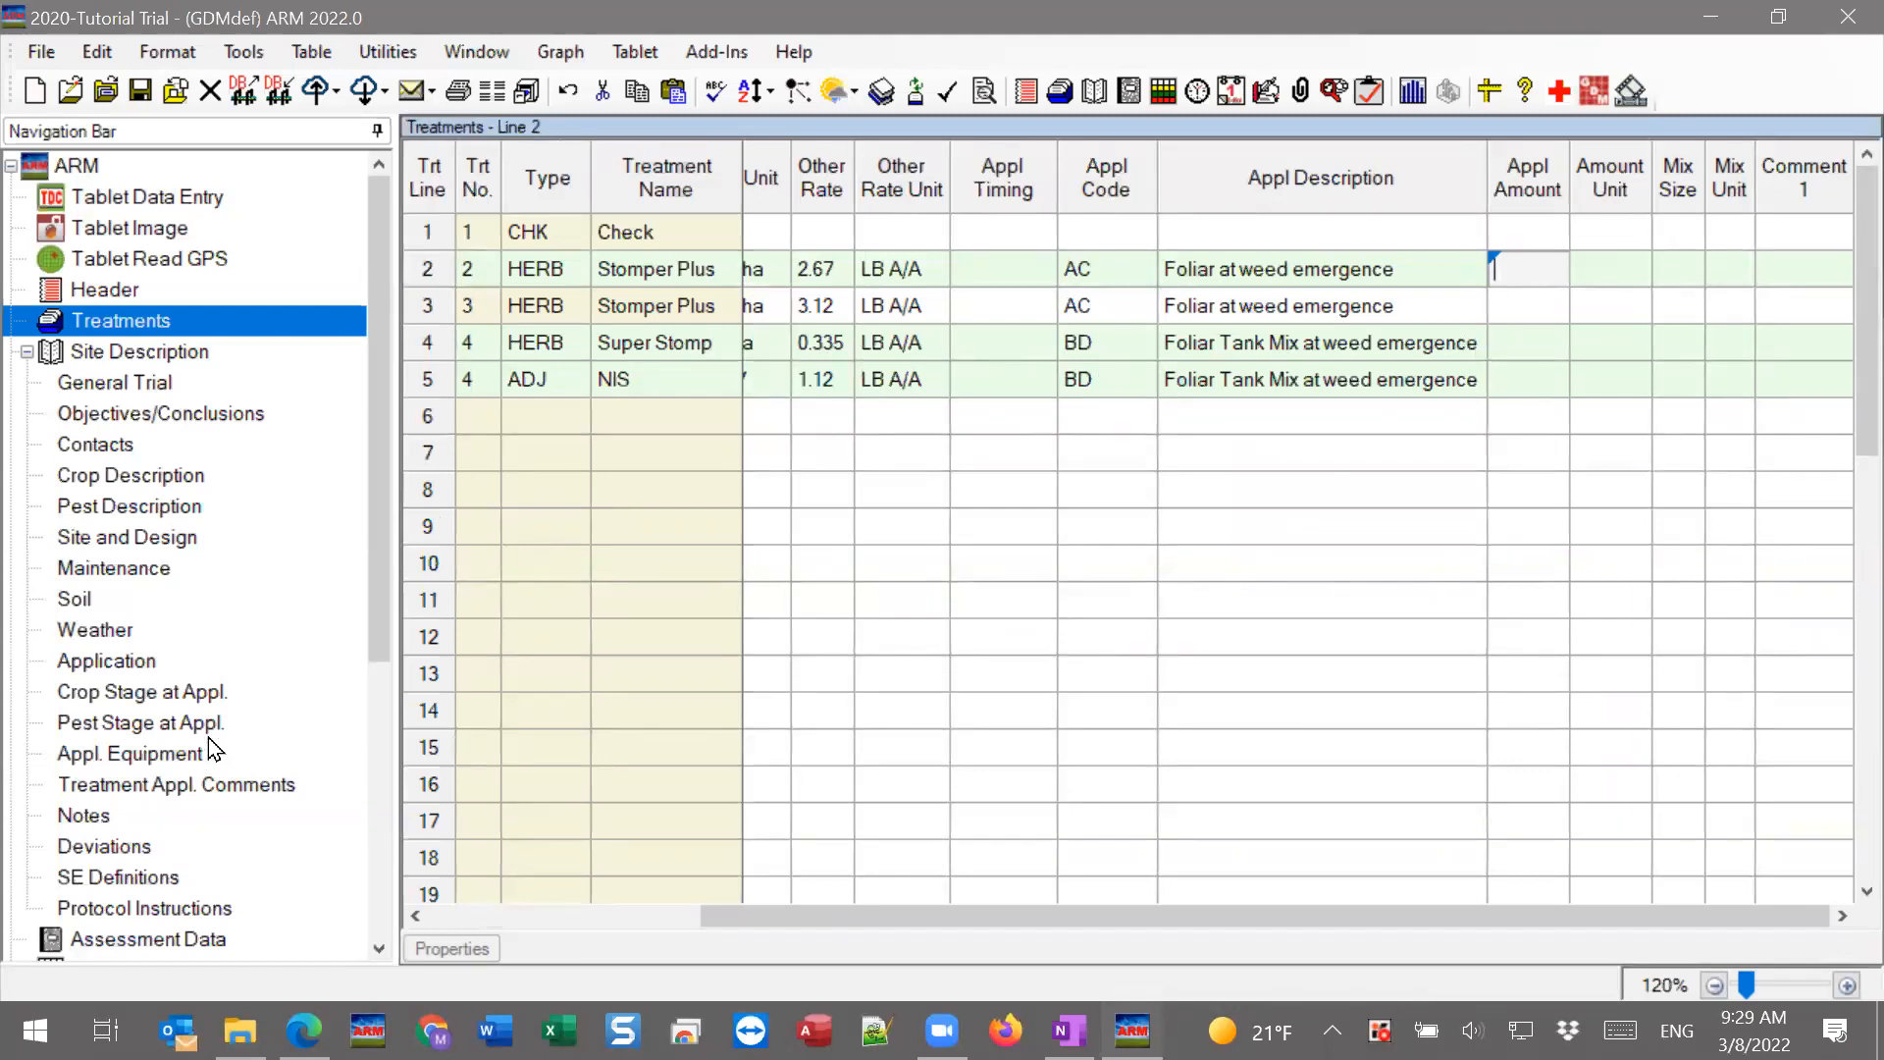
# Review the application amount and mix size options in the Trial Settings, then close them without saving.
pyautogui.moveTo(380, 527); pyautogui.dragTo(367, 734)
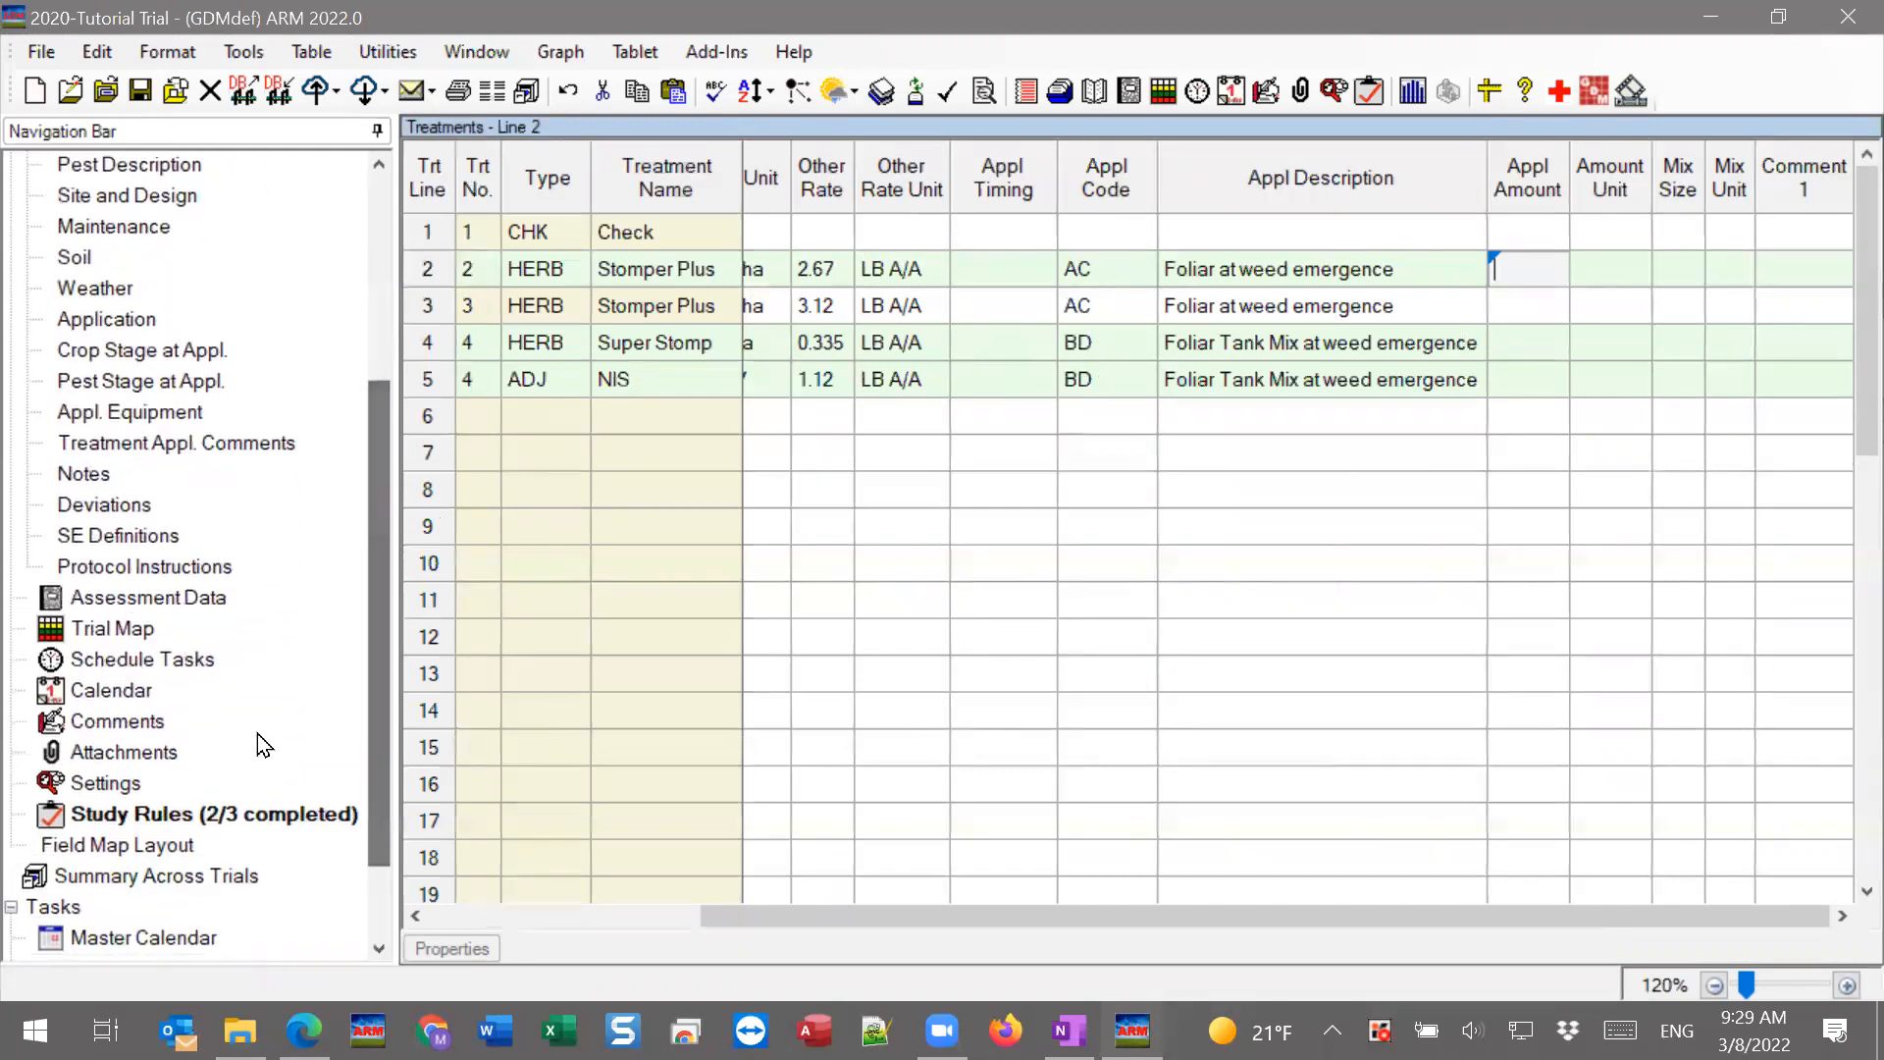
pyautogui.click(71, 787)
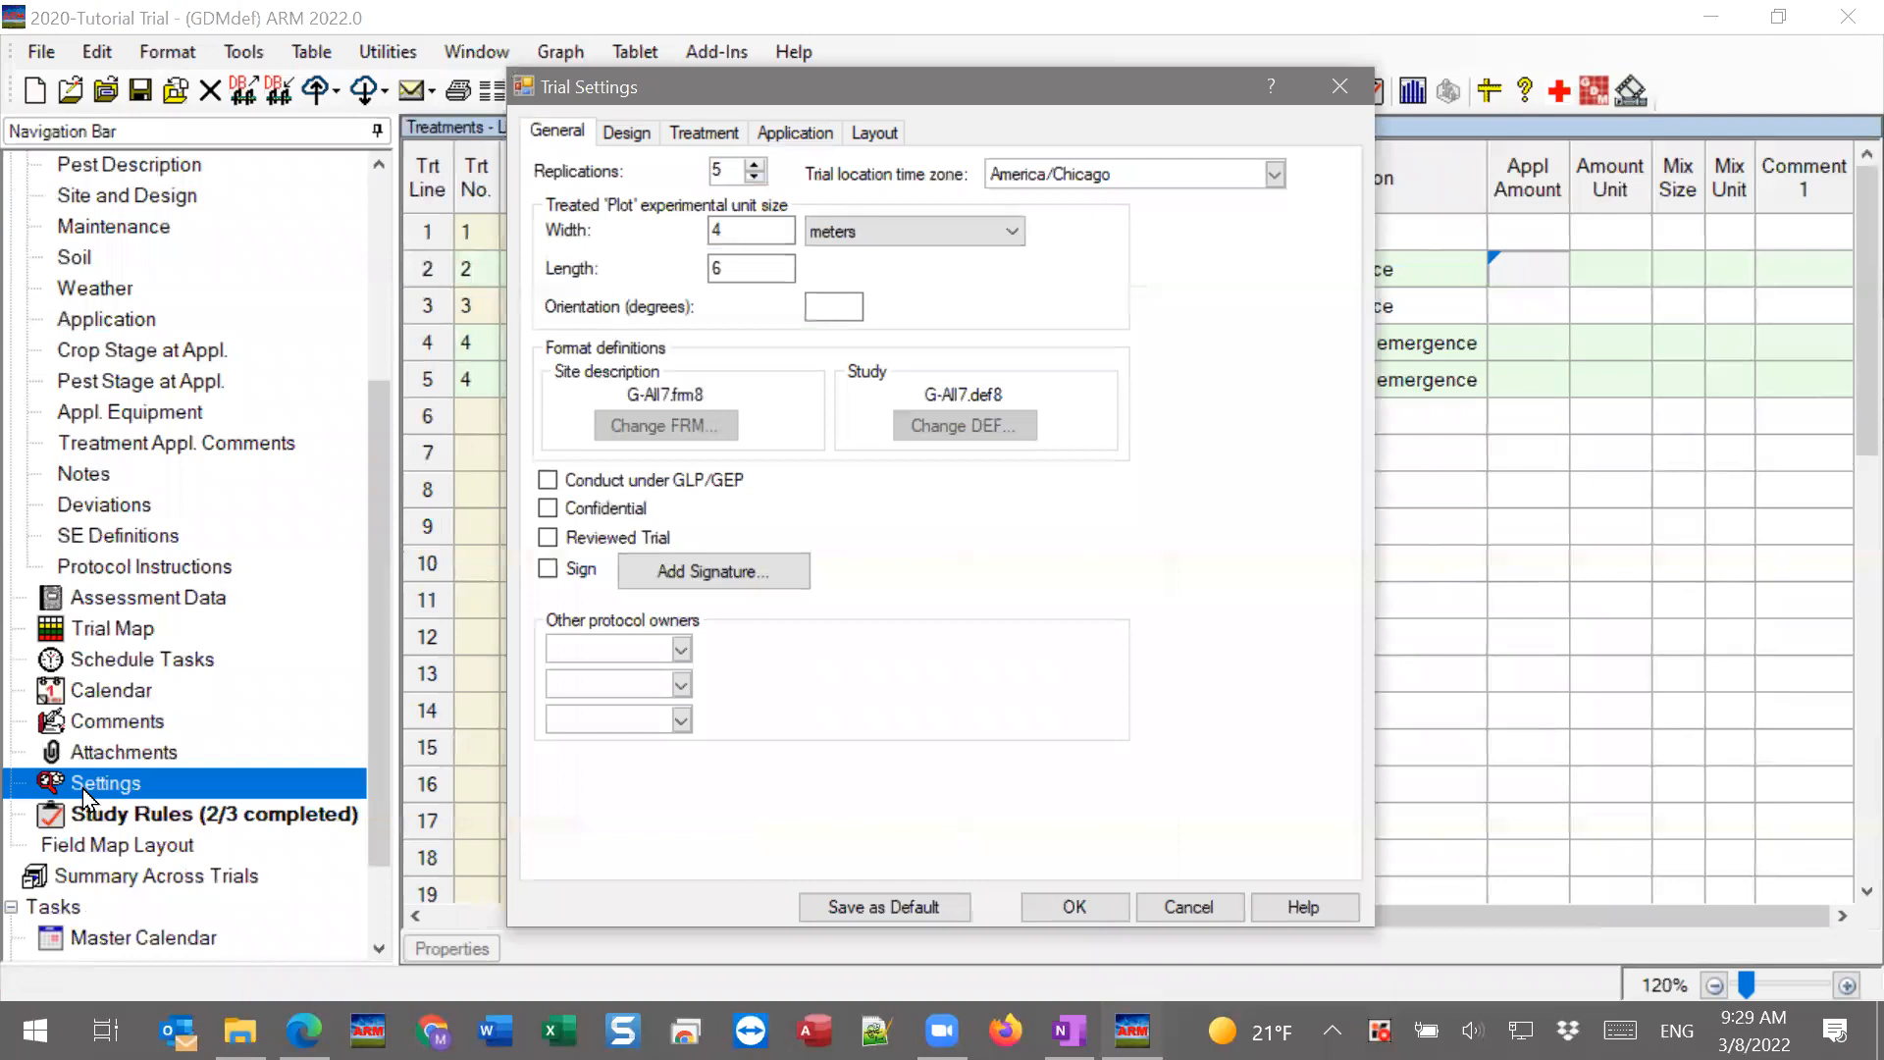
pyautogui.click(822, 137)
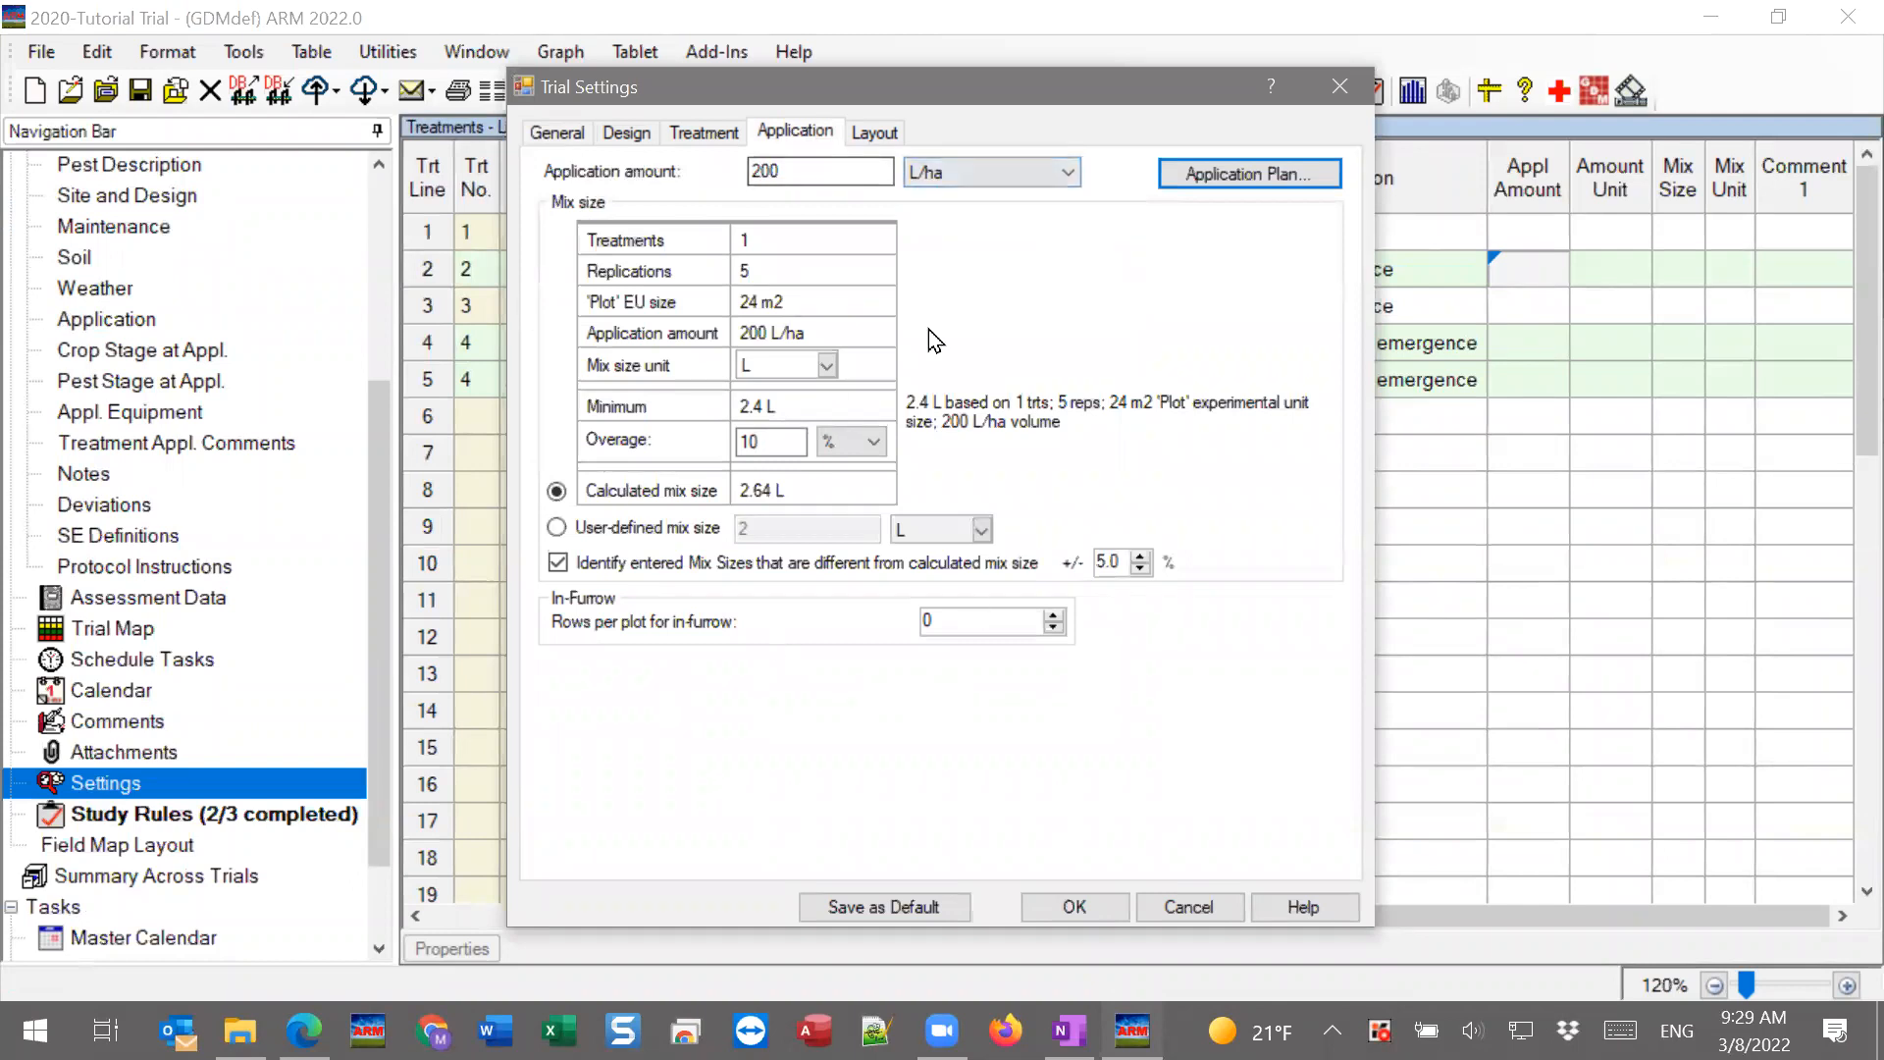
pyautogui.press('Tab')
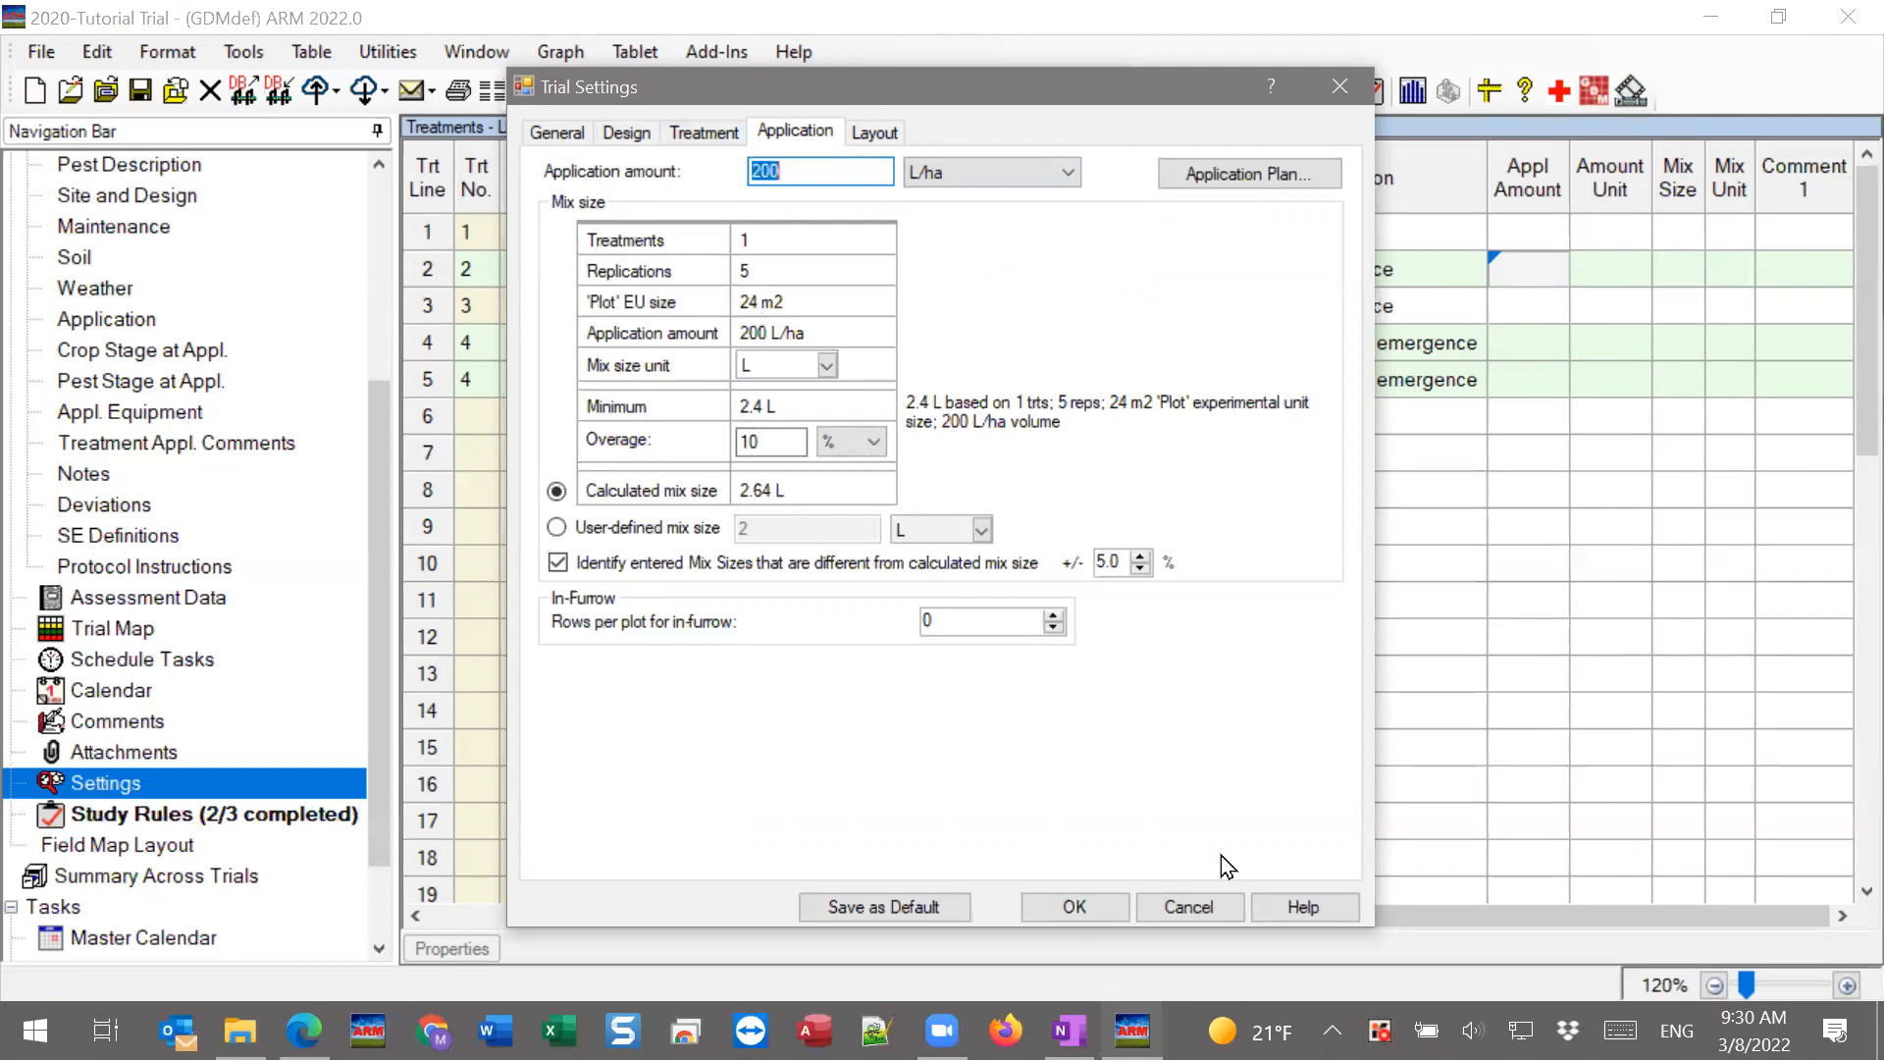
pyautogui.click(1199, 917)
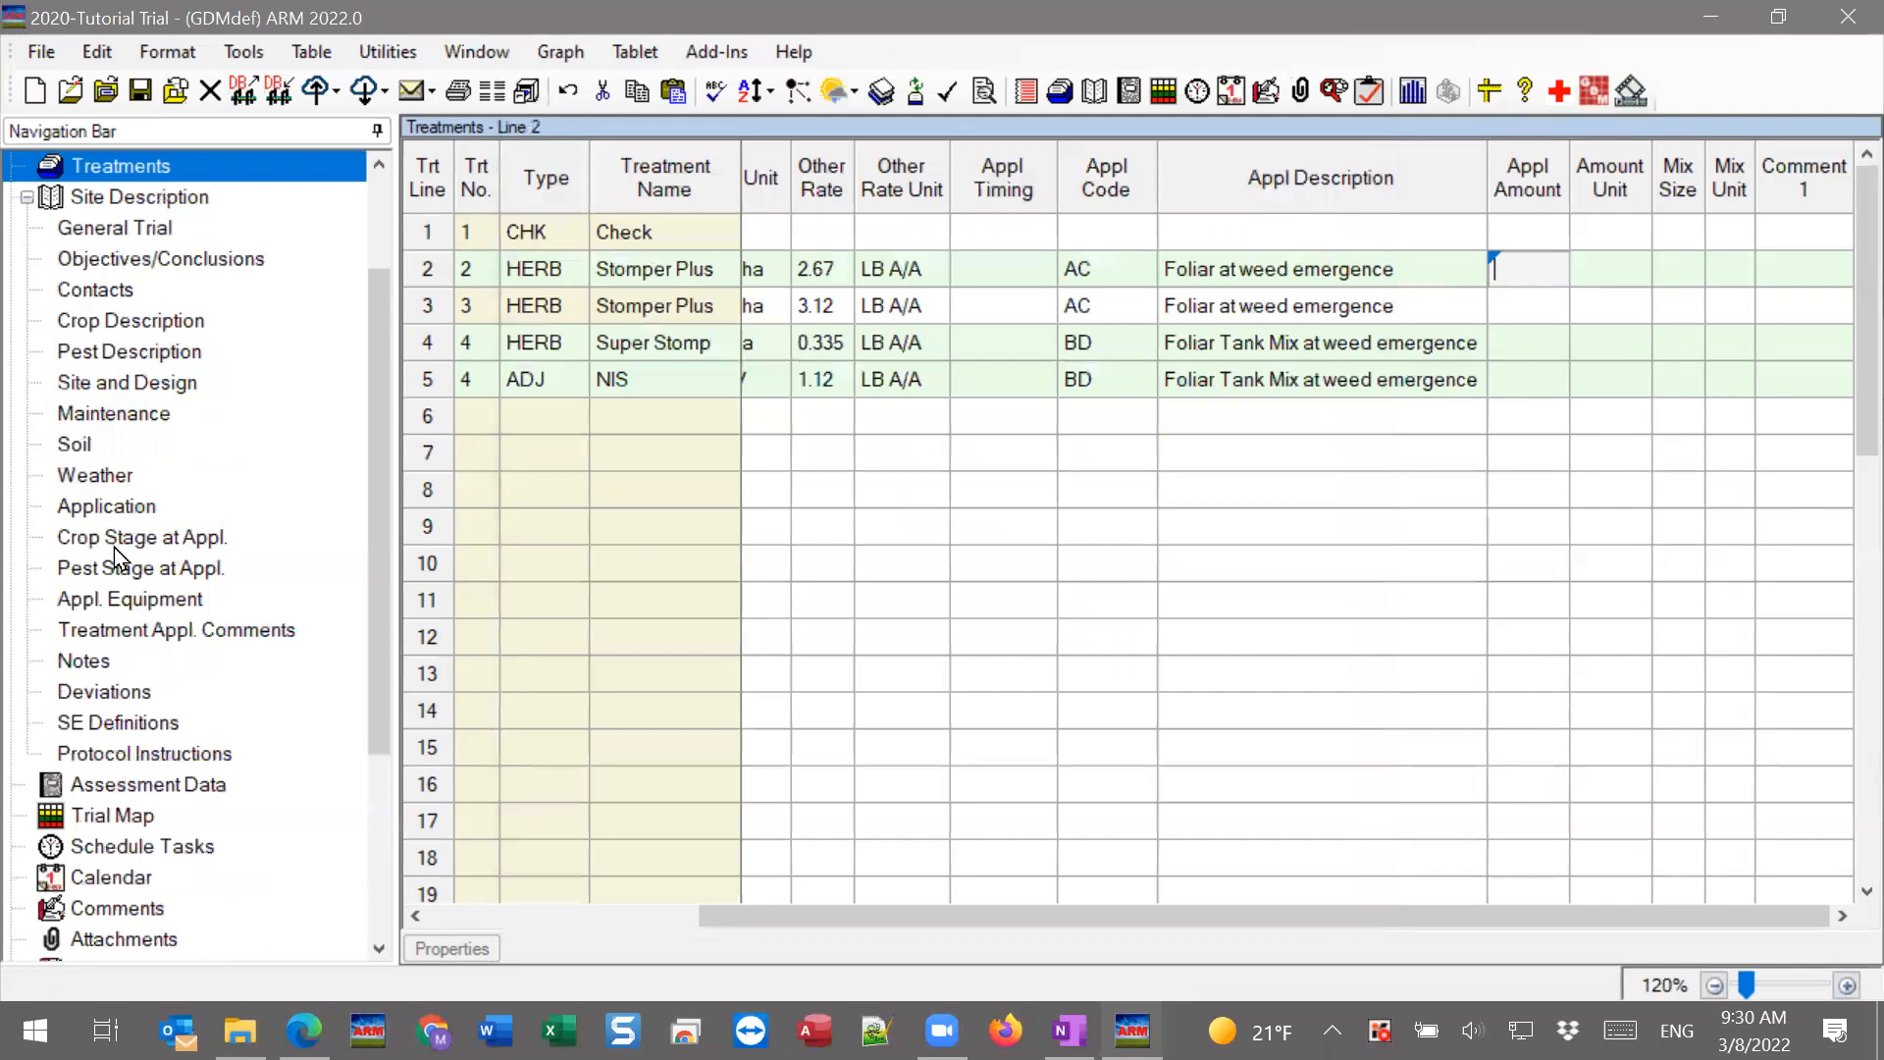
# Insert a new application column E after application D in the Application Equipment section.
pyautogui.click(100, 600)
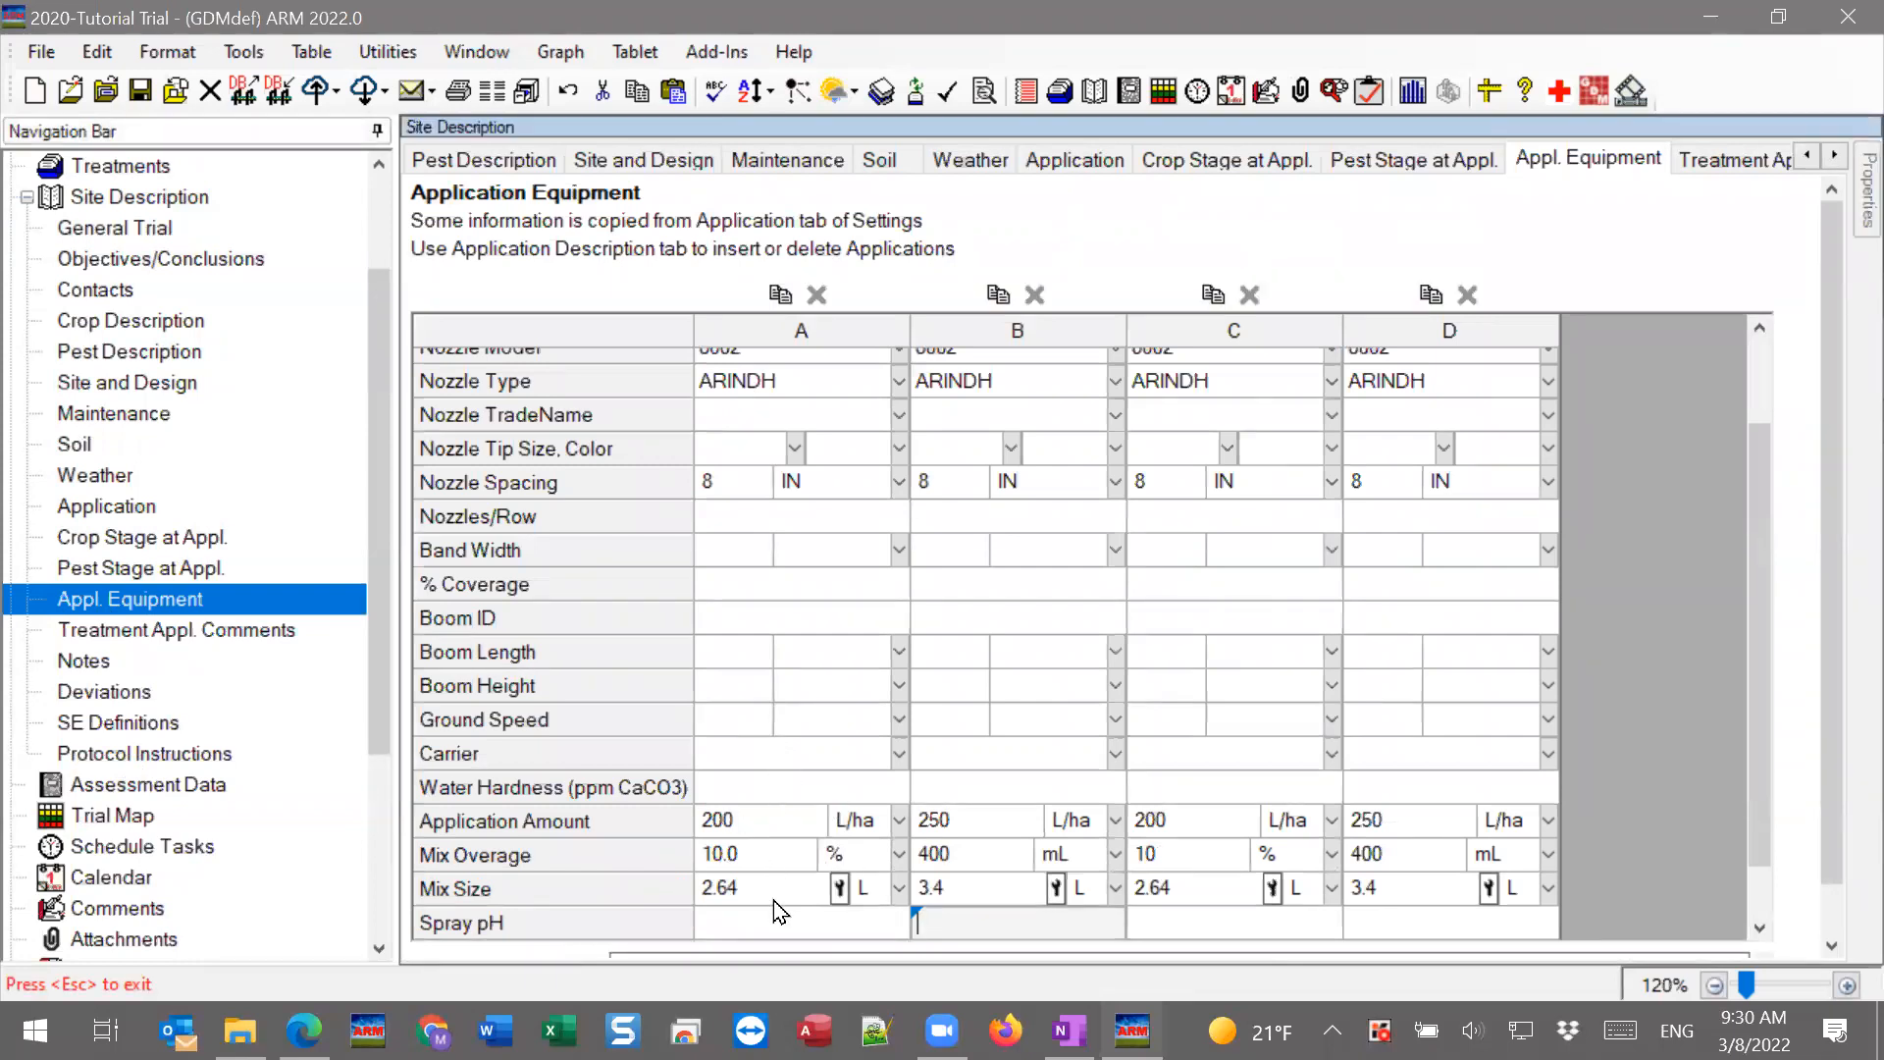
pyautogui.moveTo(1771, 668); pyautogui.dragTo(1756, 822)
pyautogui.click(1423, 891)
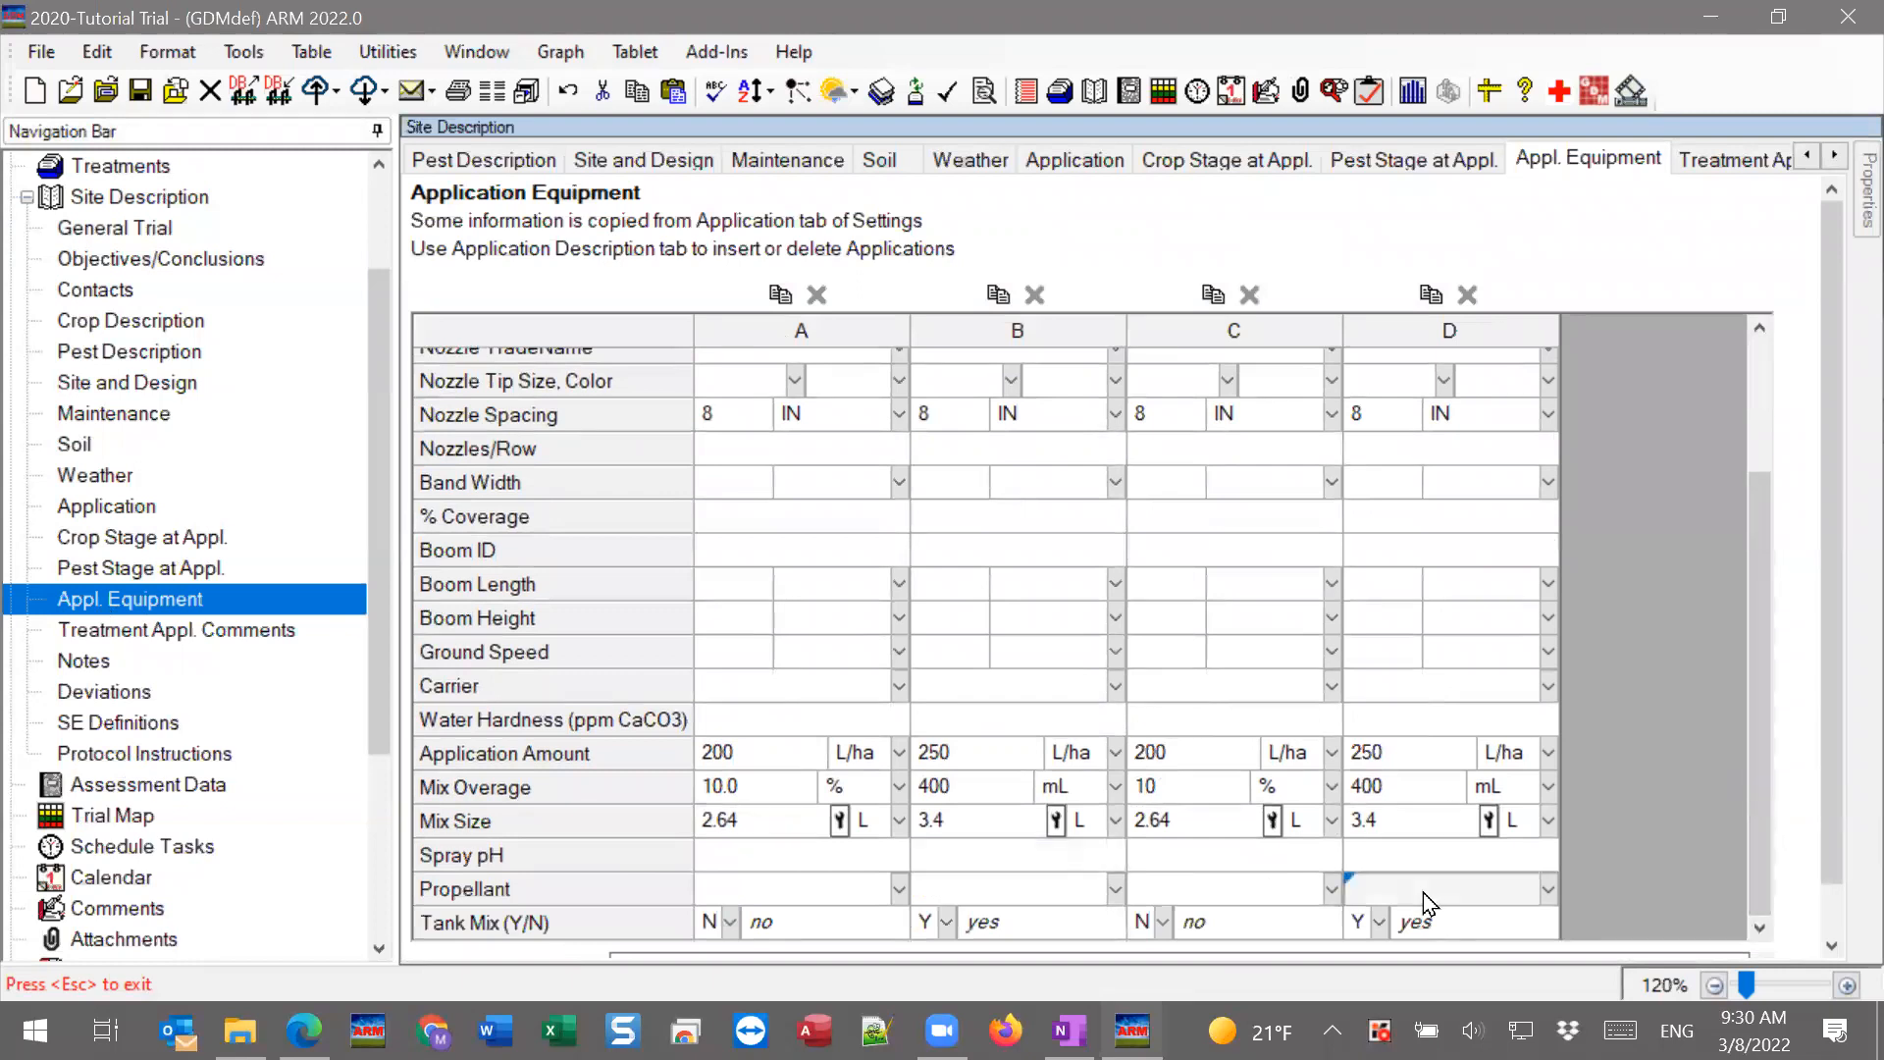
pyautogui.rightClick(1413, 876)
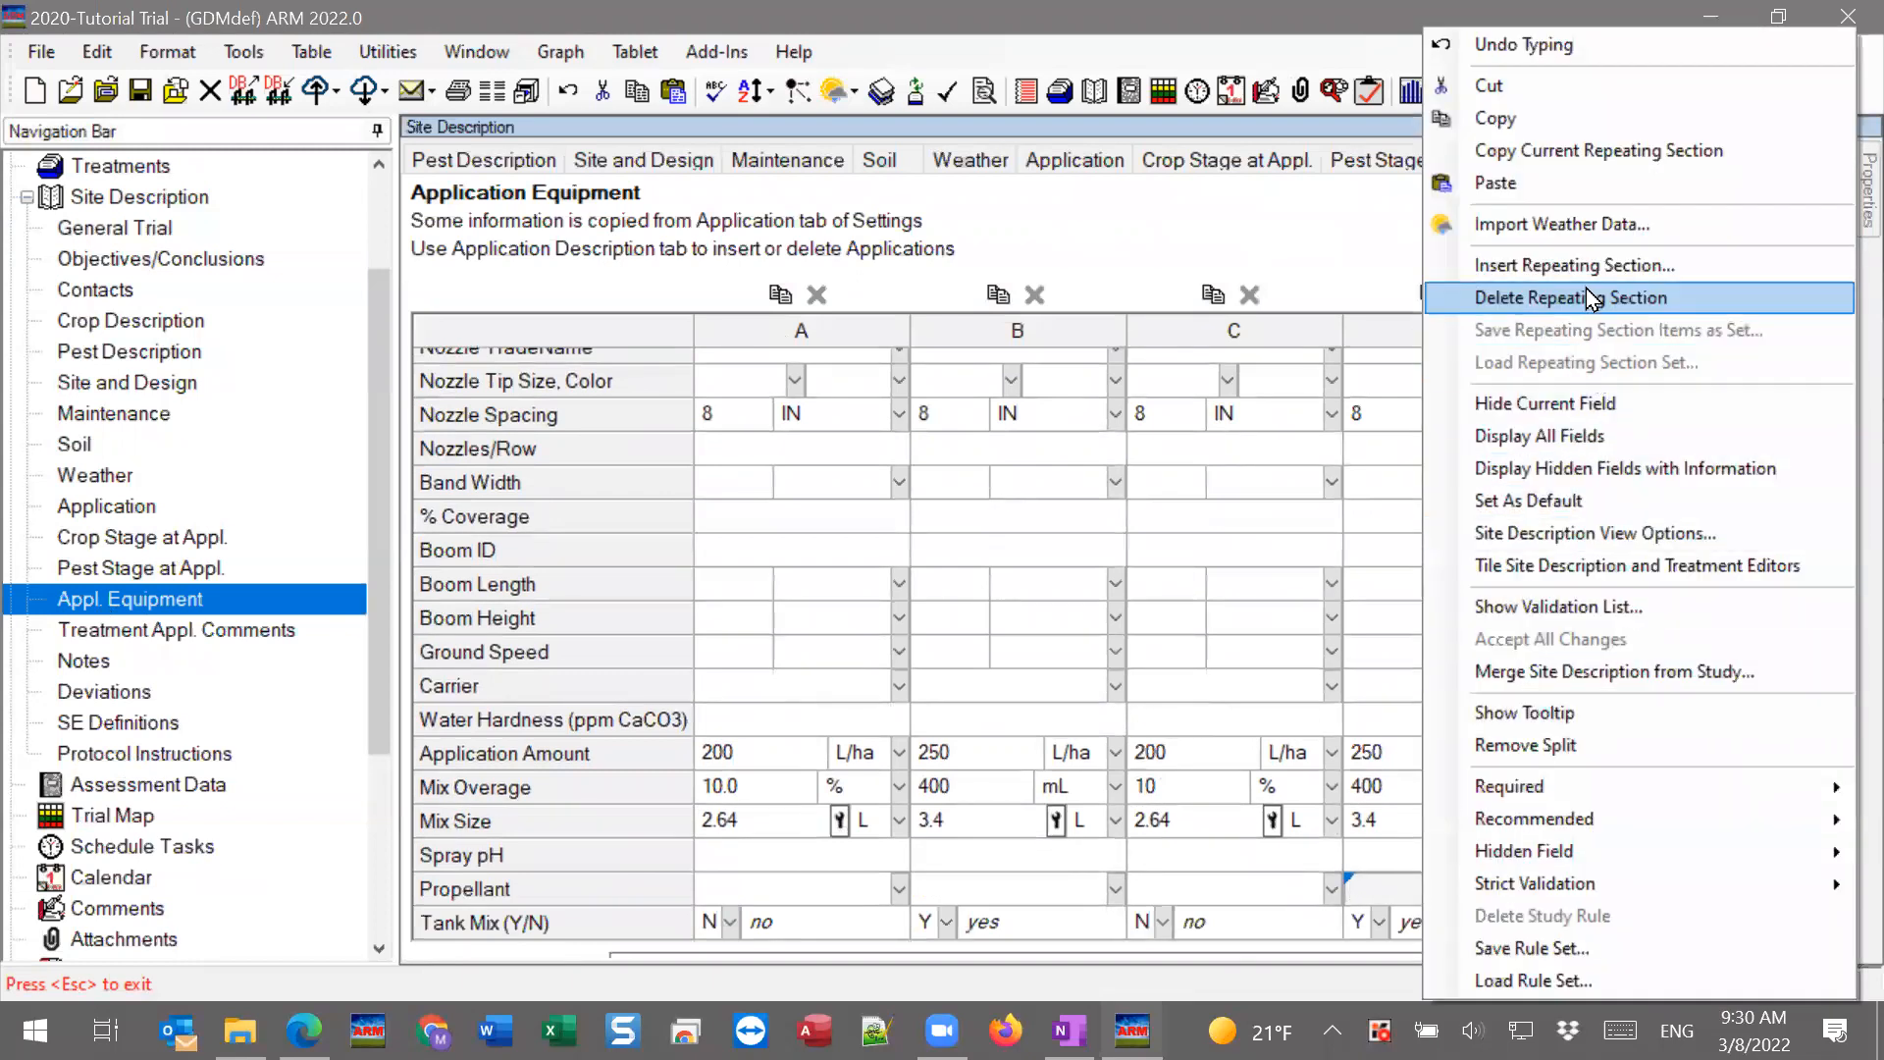
pyautogui.click(1575, 265)
pyautogui.click(826, 560)
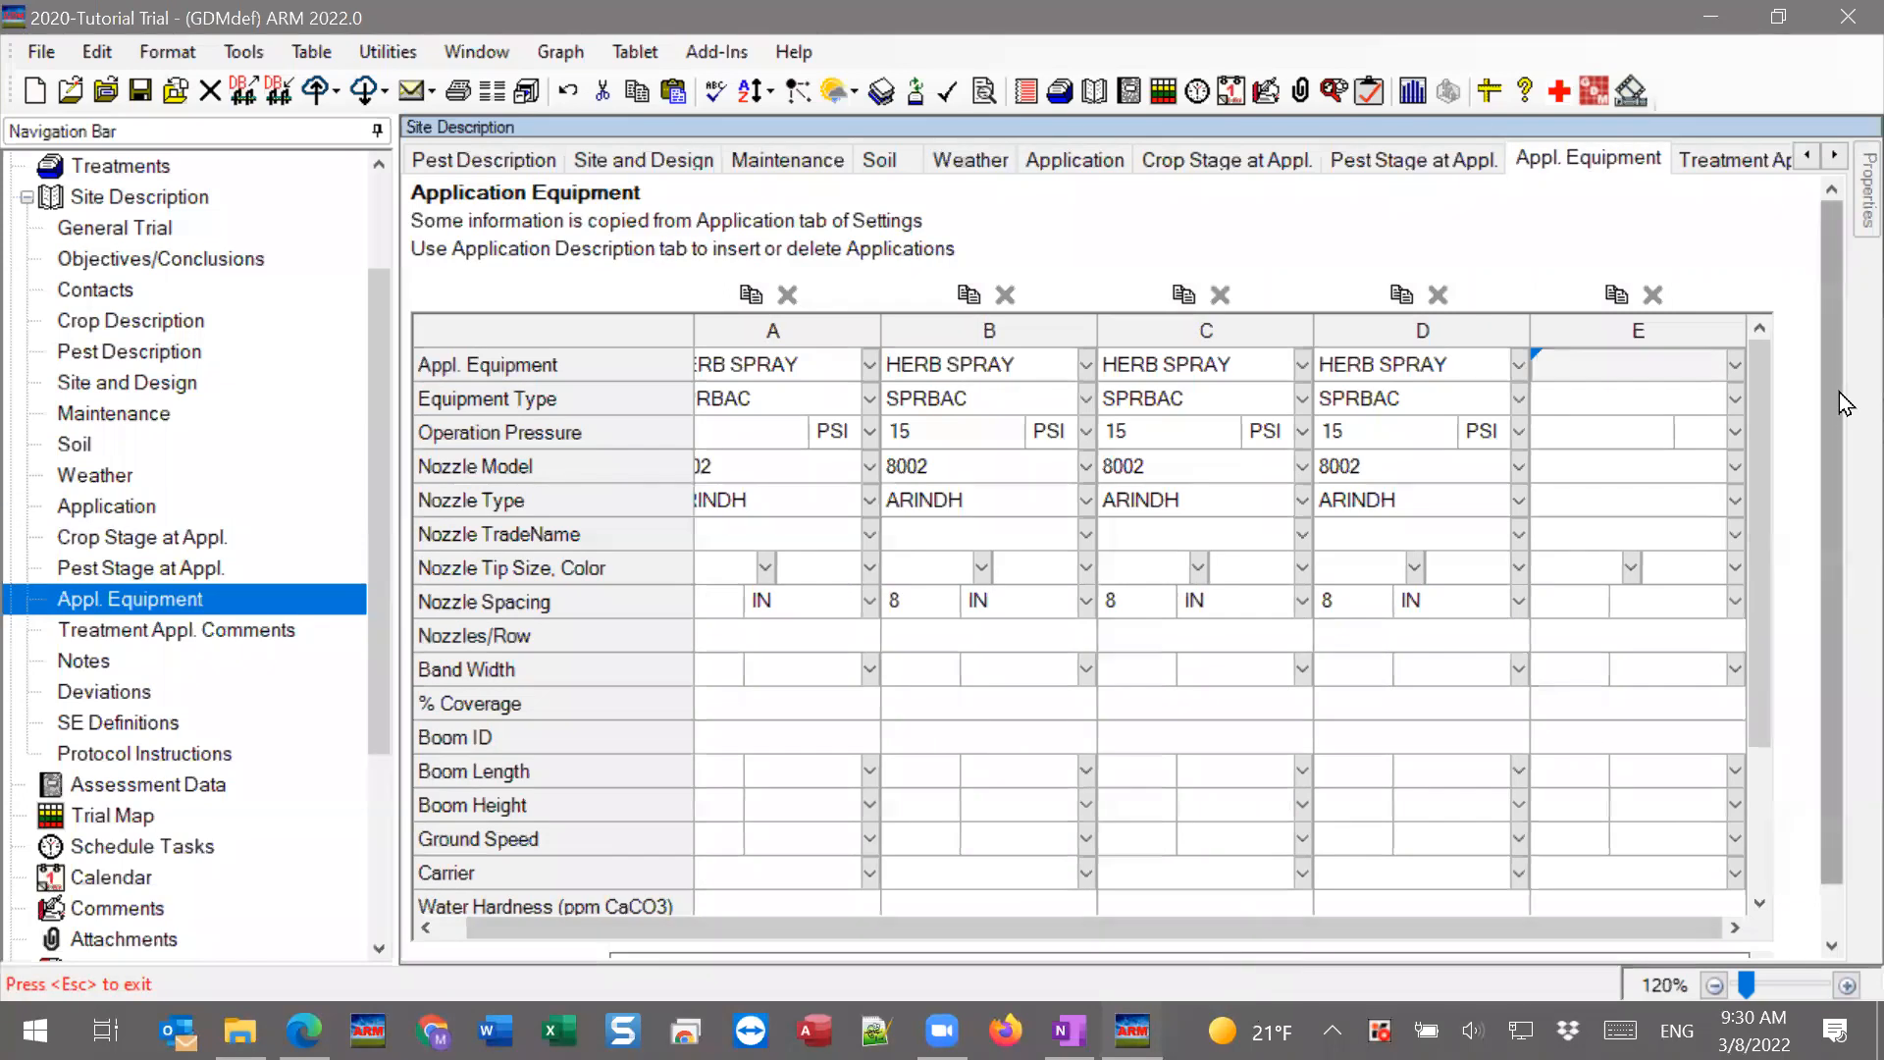
# Fill in application E with an application amount of 200 L/ha, a mix overage of 10.0 % and a mix size of 2.64 L.
pyautogui.scroll(-2, 1825, 397)
pyautogui.moveTo(1767, 493); pyautogui.dragTo(1753, 757)
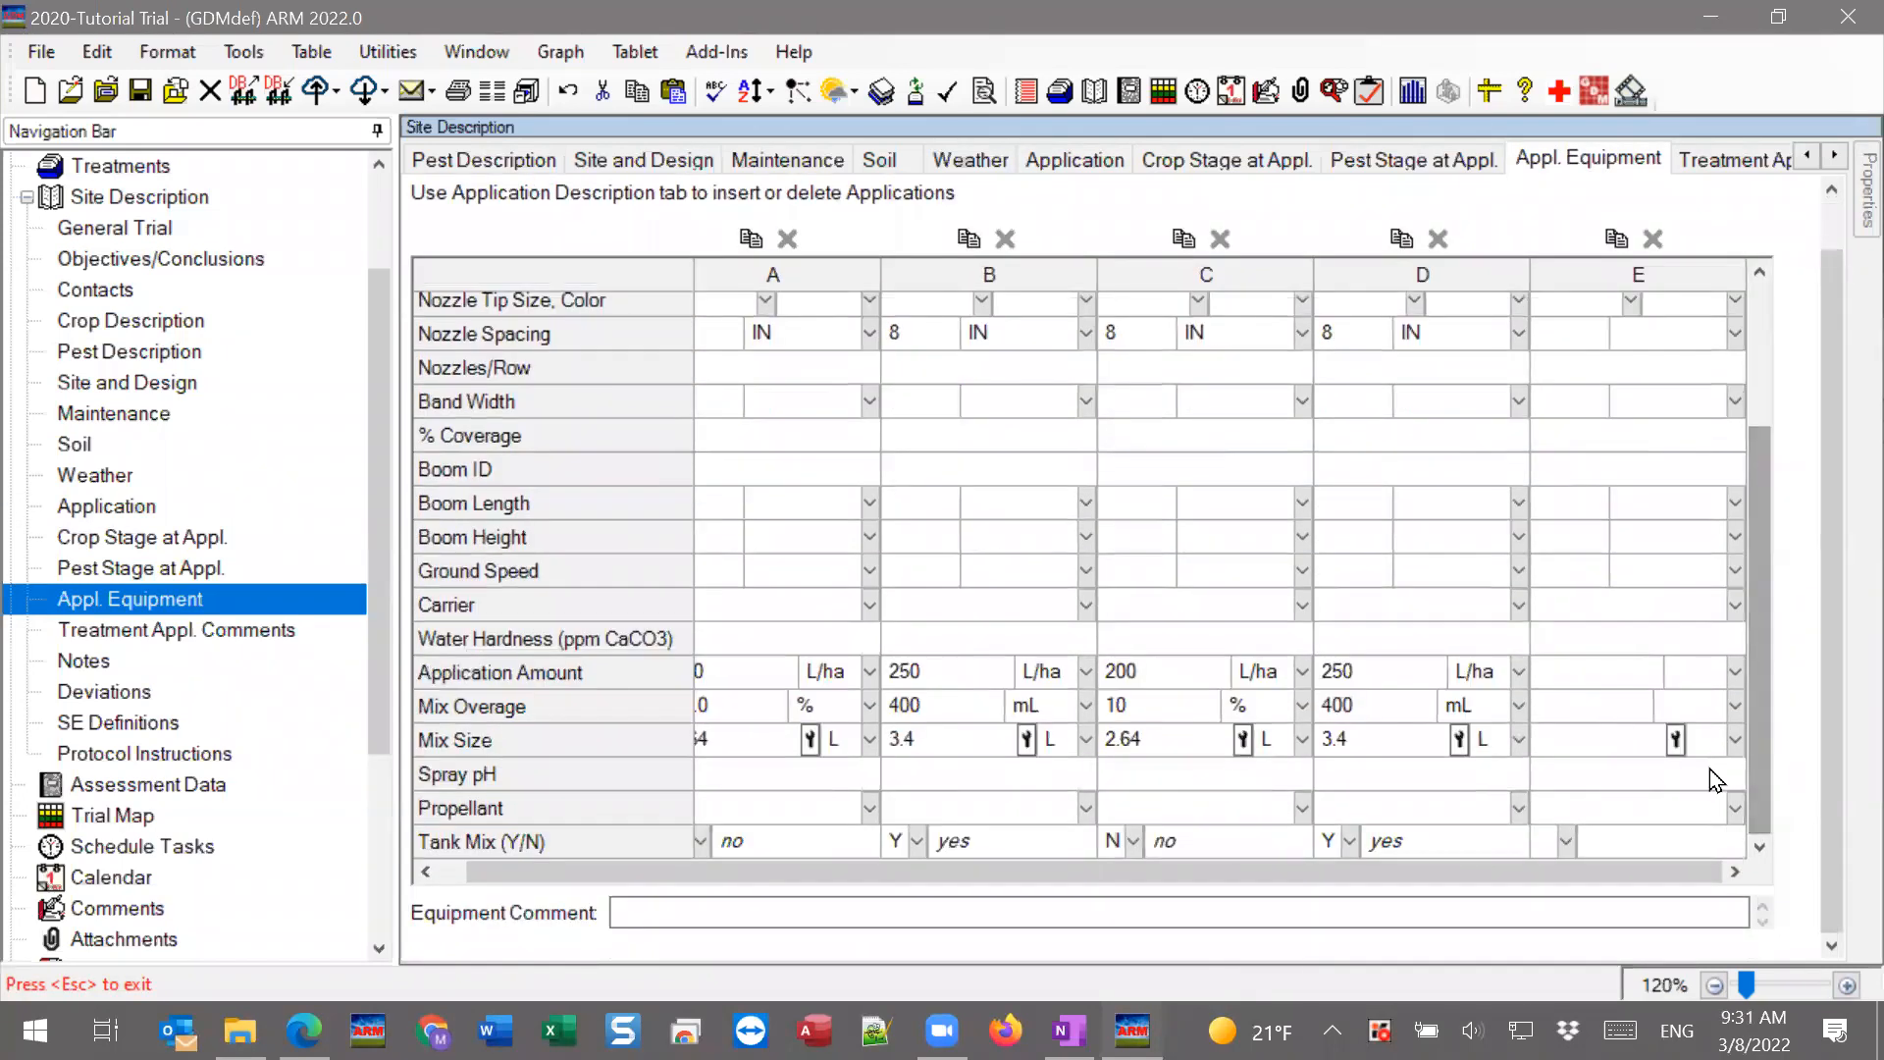
pyautogui.click(1557, 676)
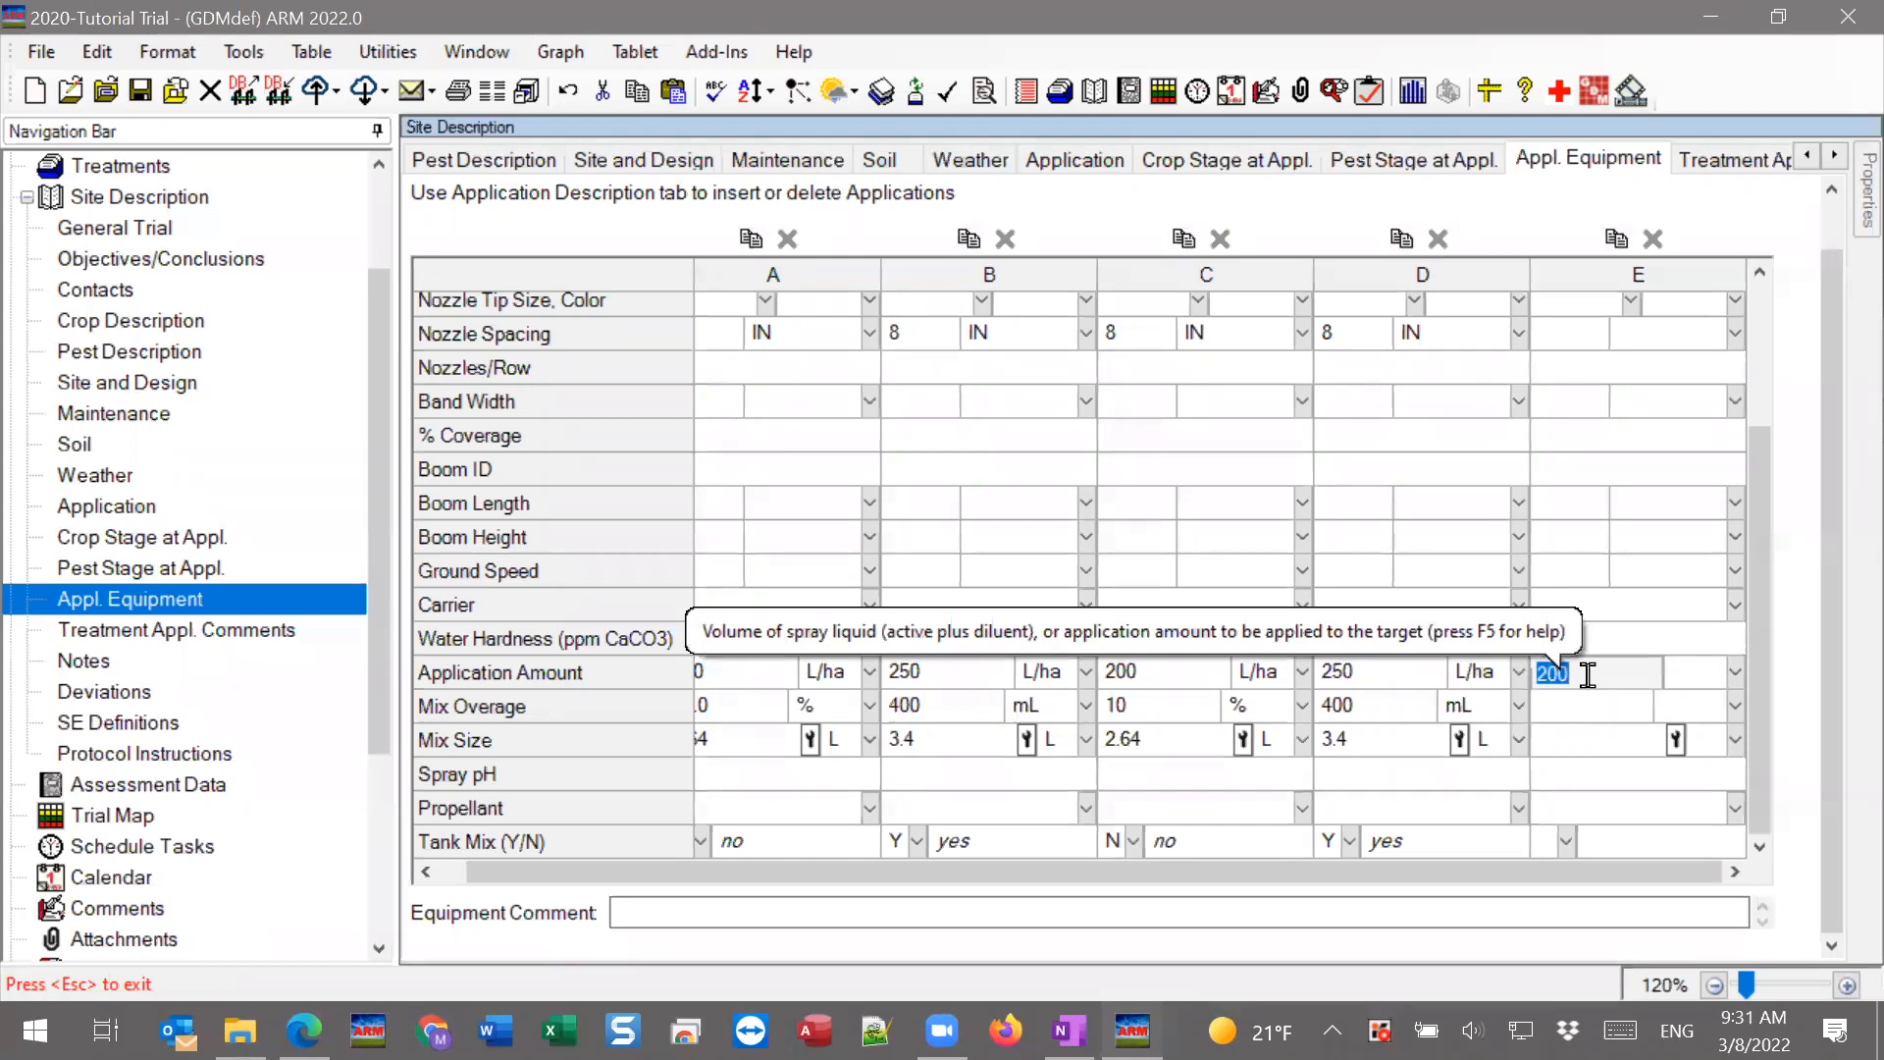
pyautogui.press('Tab')
pyautogui.press('Tab')
pyautogui.press('Tab')
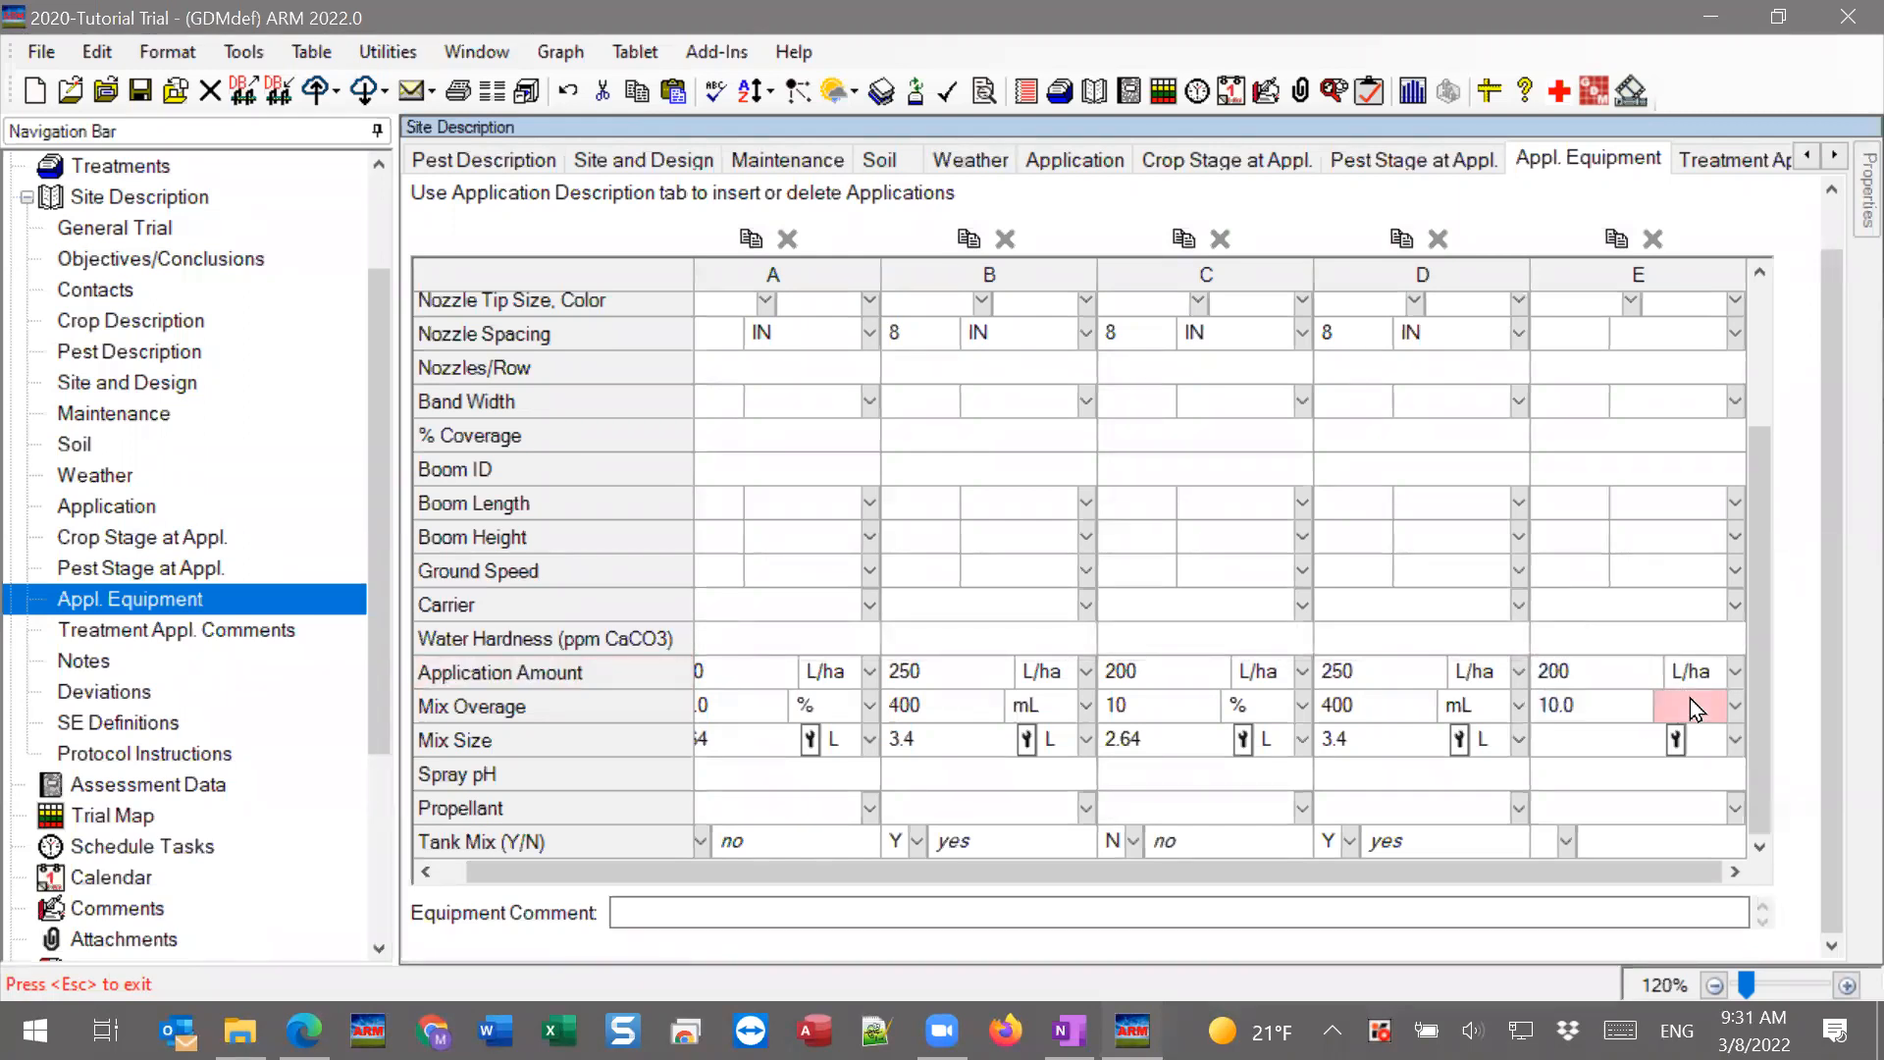
pyautogui.write('%')
pyautogui.press('Tab')
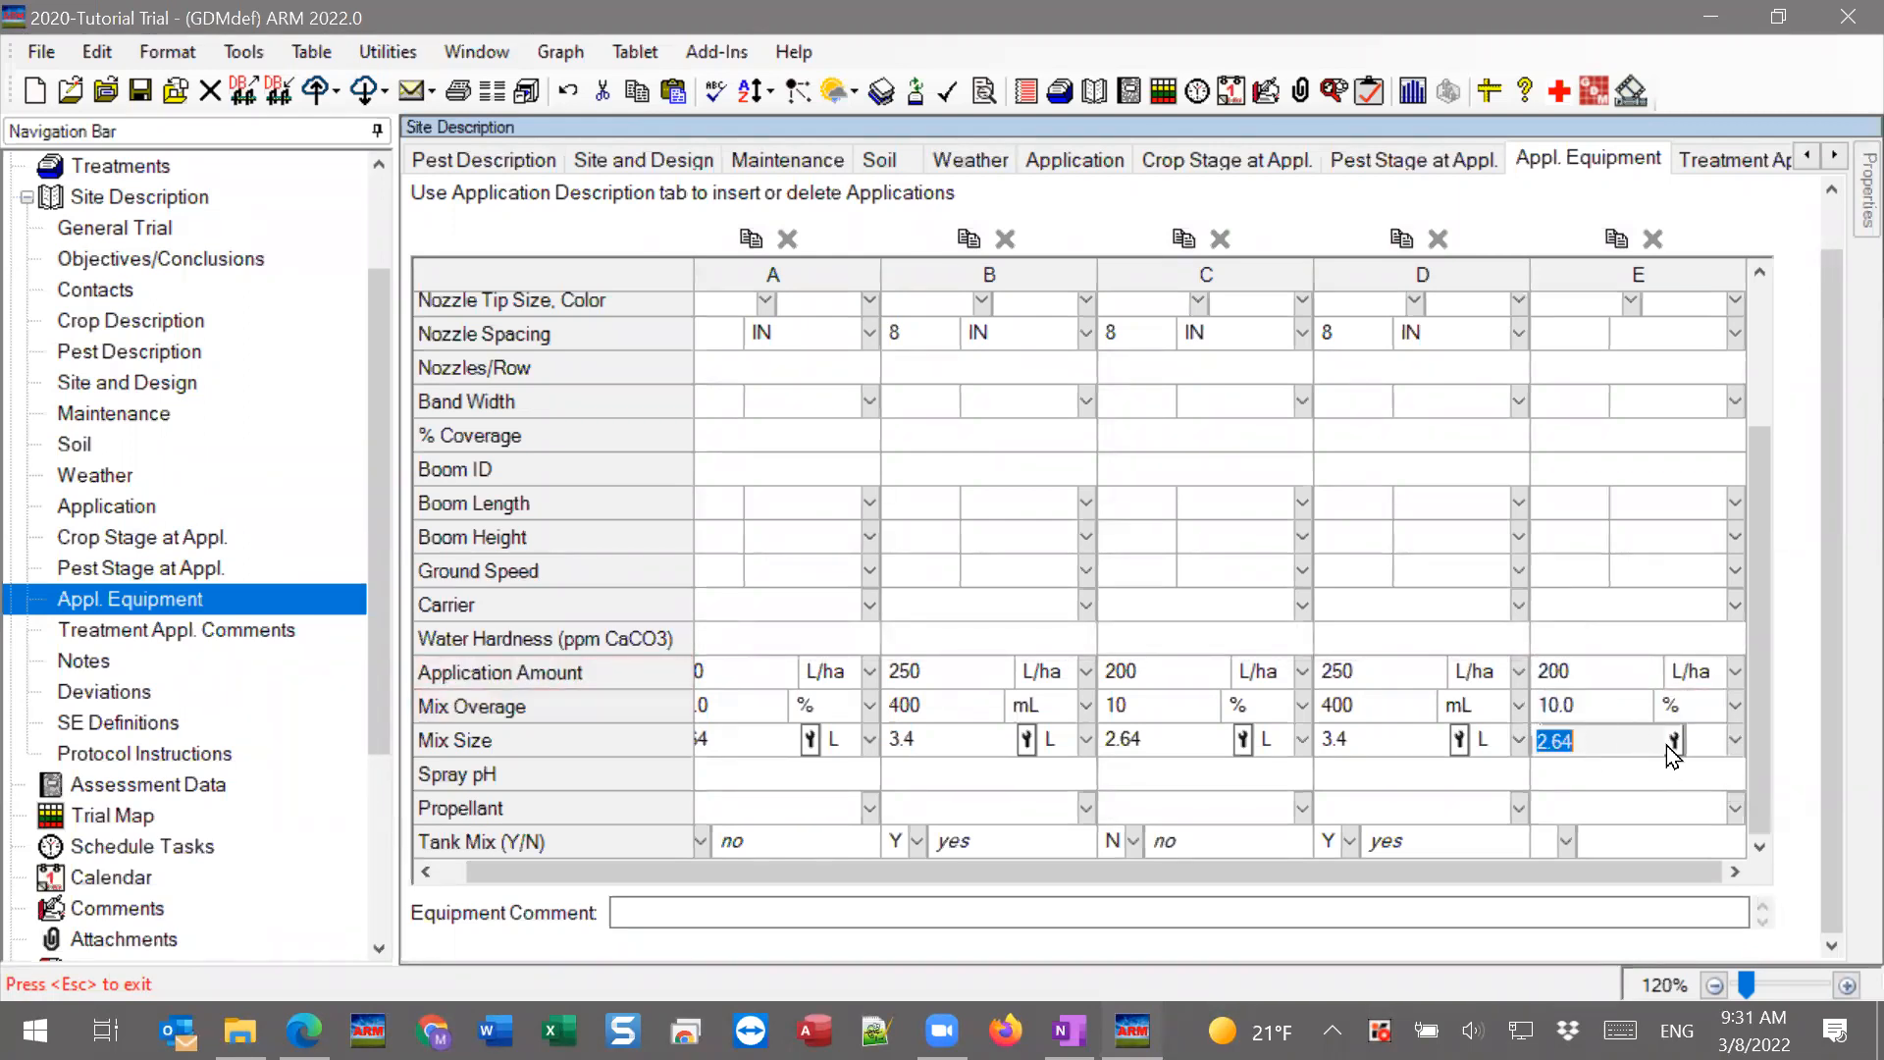
pyautogui.click(1719, 734)
pyautogui.press('Tab')
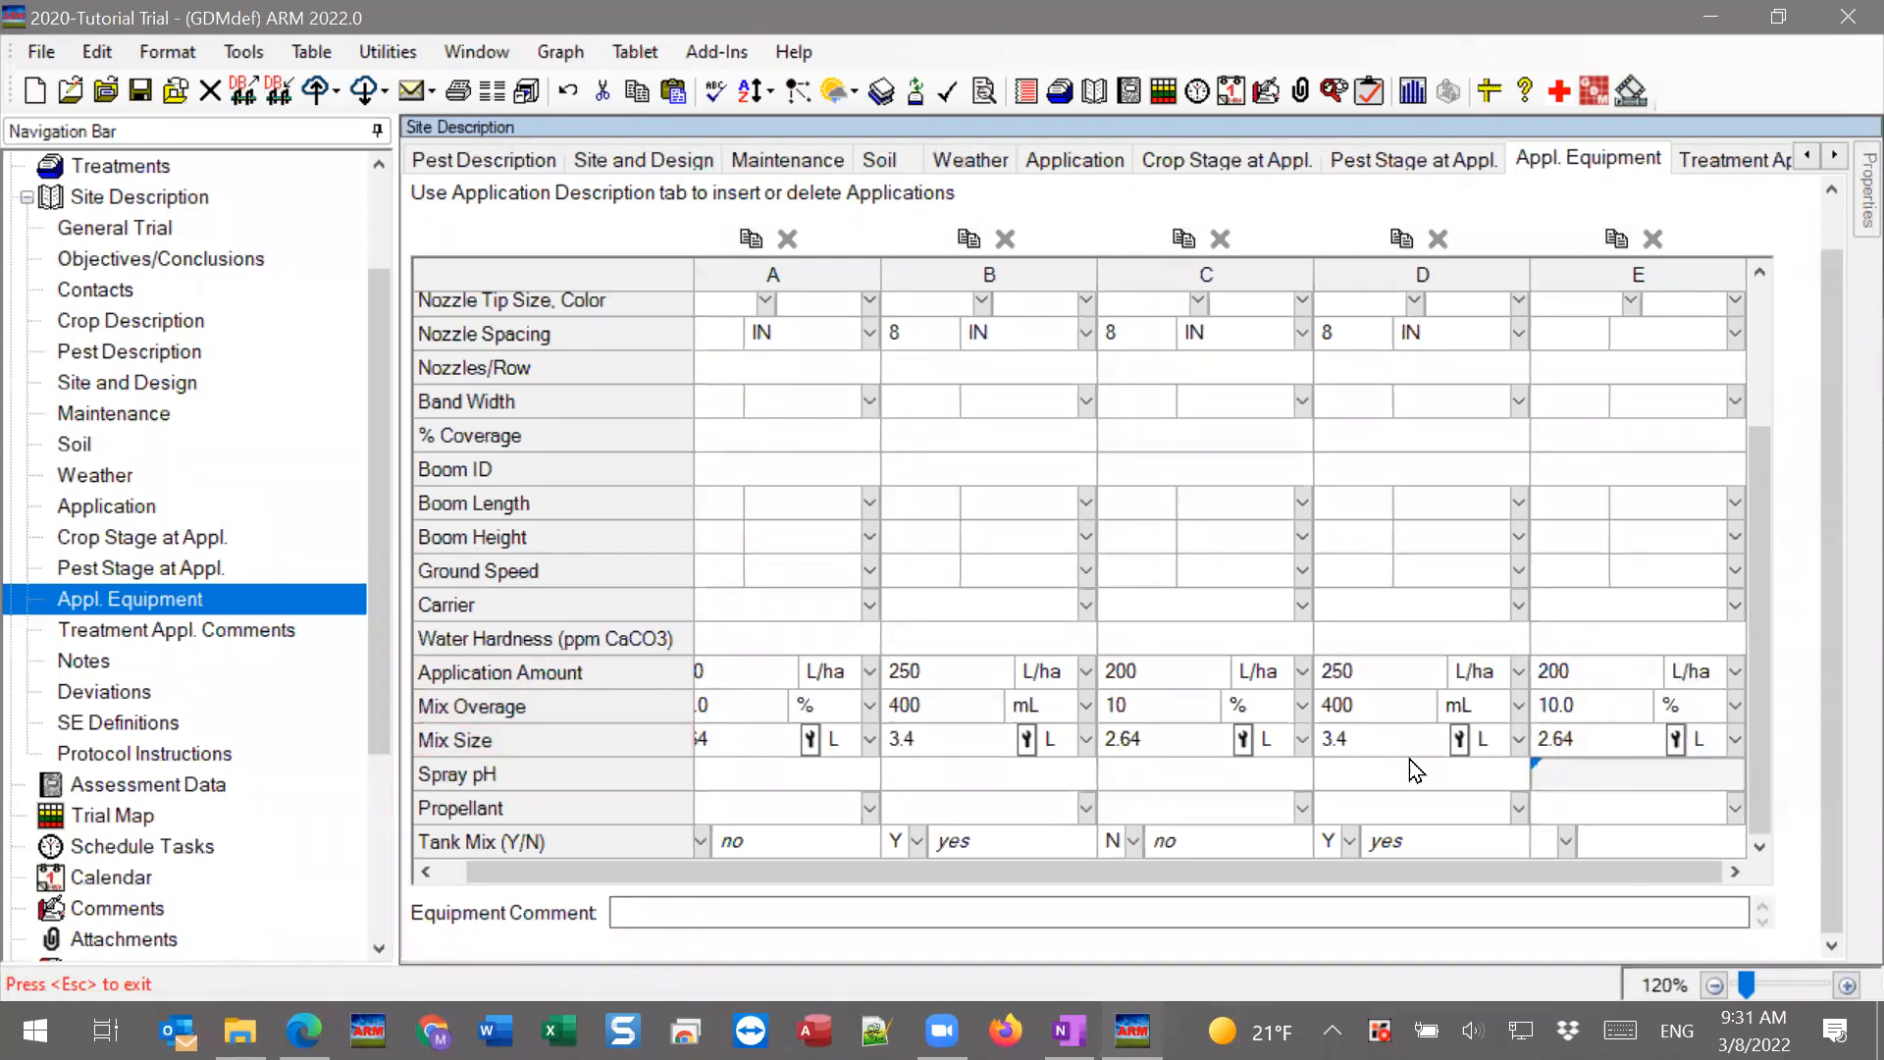
# Review the options for copying application E's column, cancel without copying, and delete application E.
pyautogui.click(1617, 240)
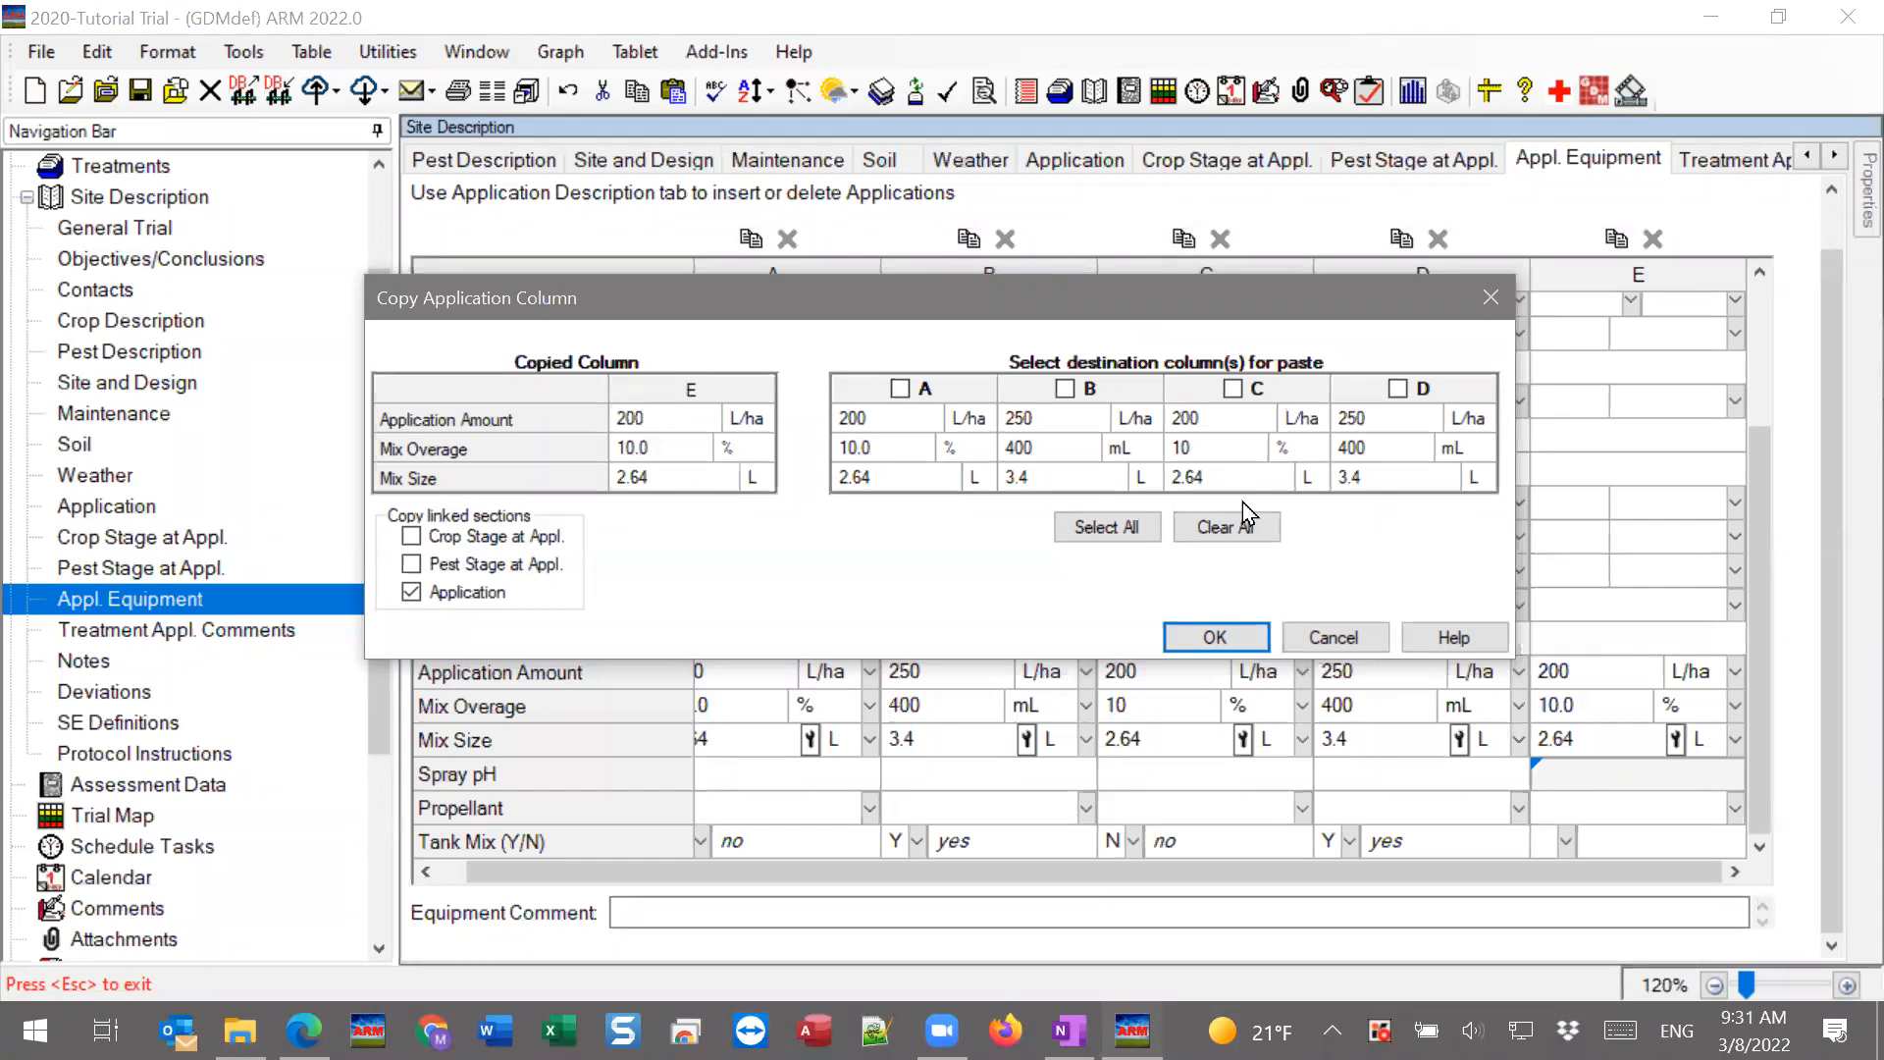
pyautogui.click(1321, 634)
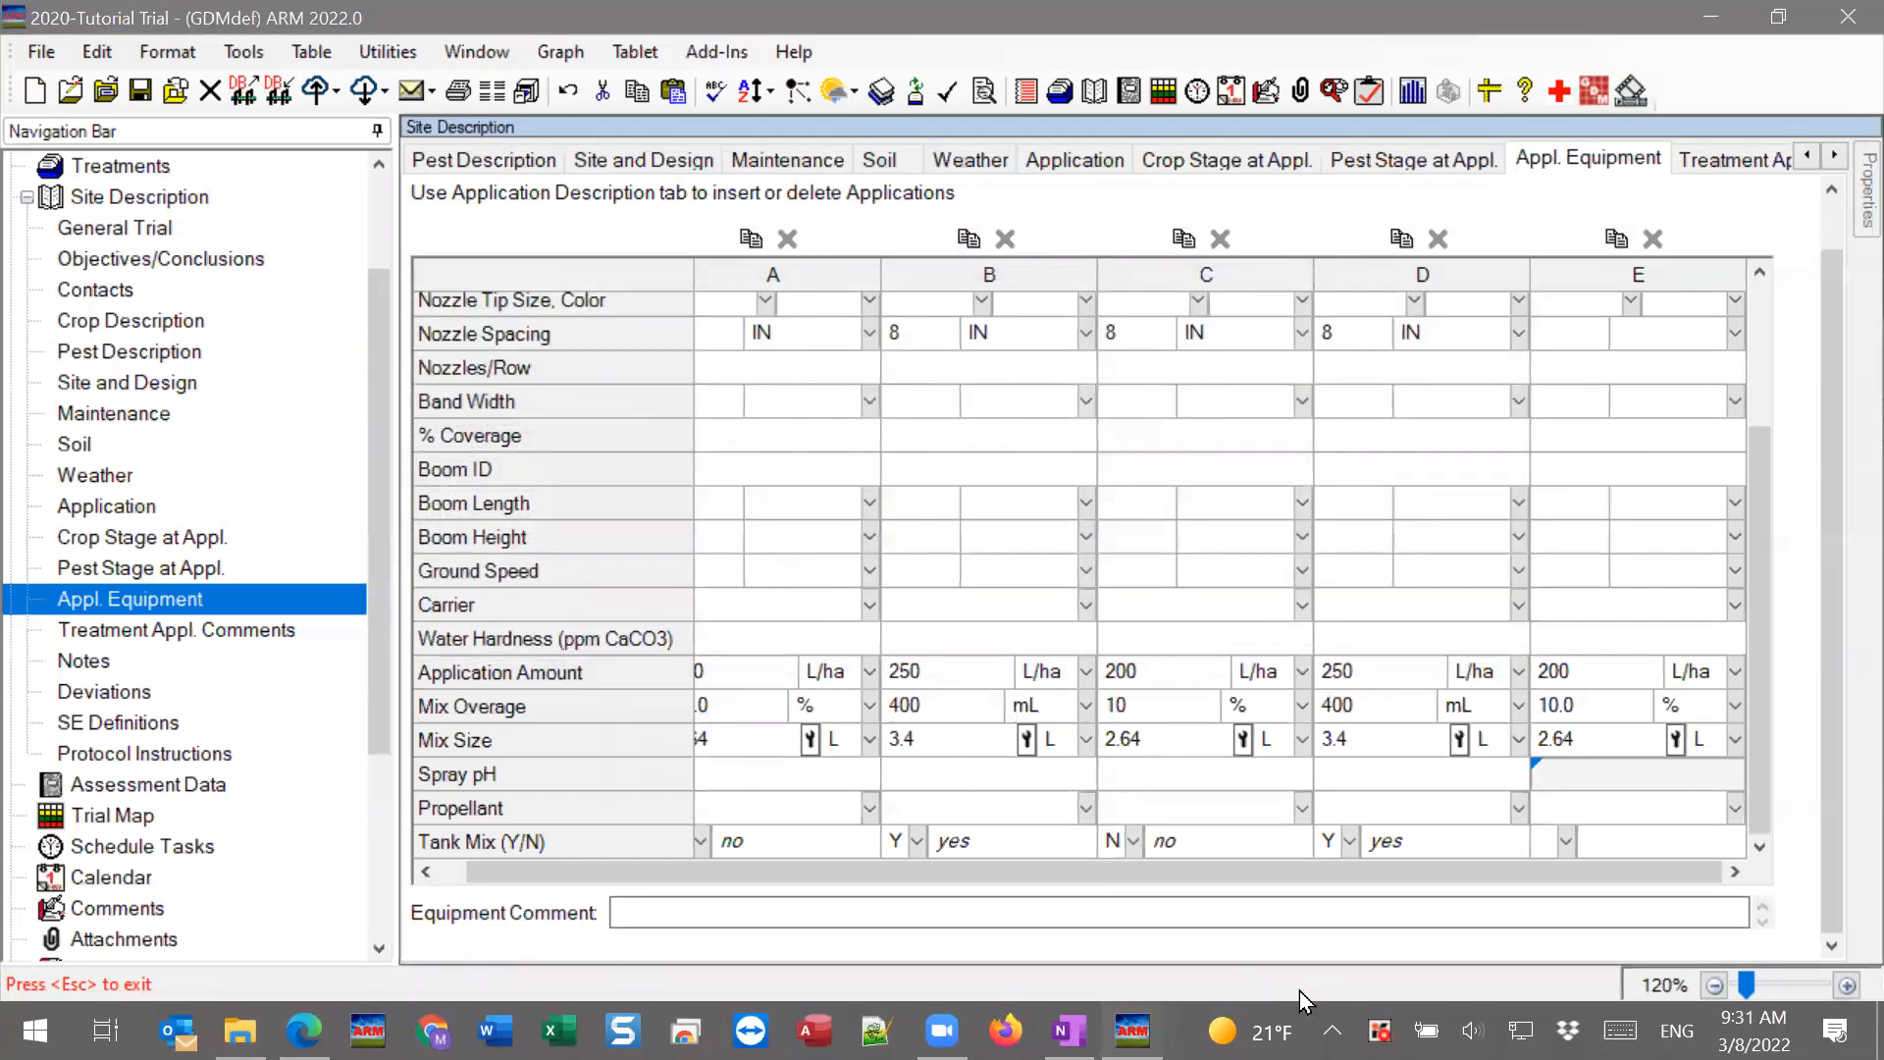
pyautogui.click(1662, 242)
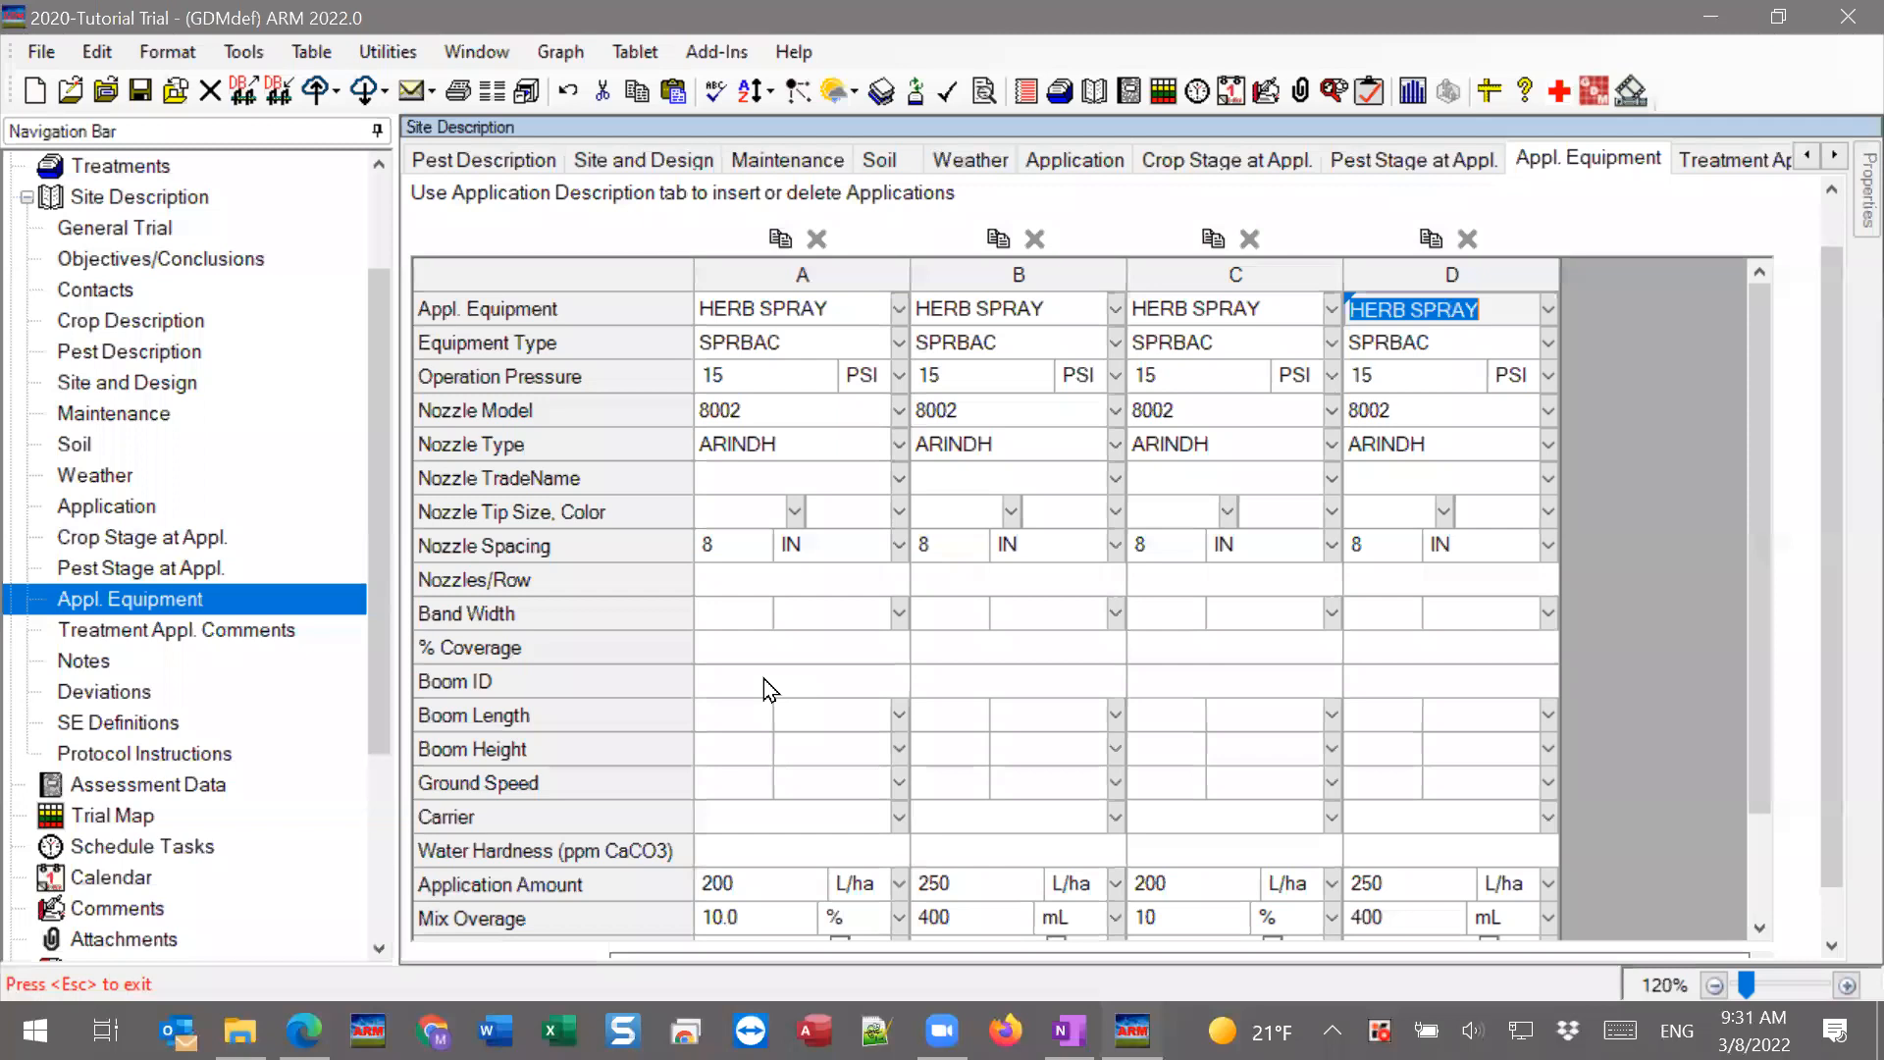
pyautogui.scroll(-2, 773, 687)
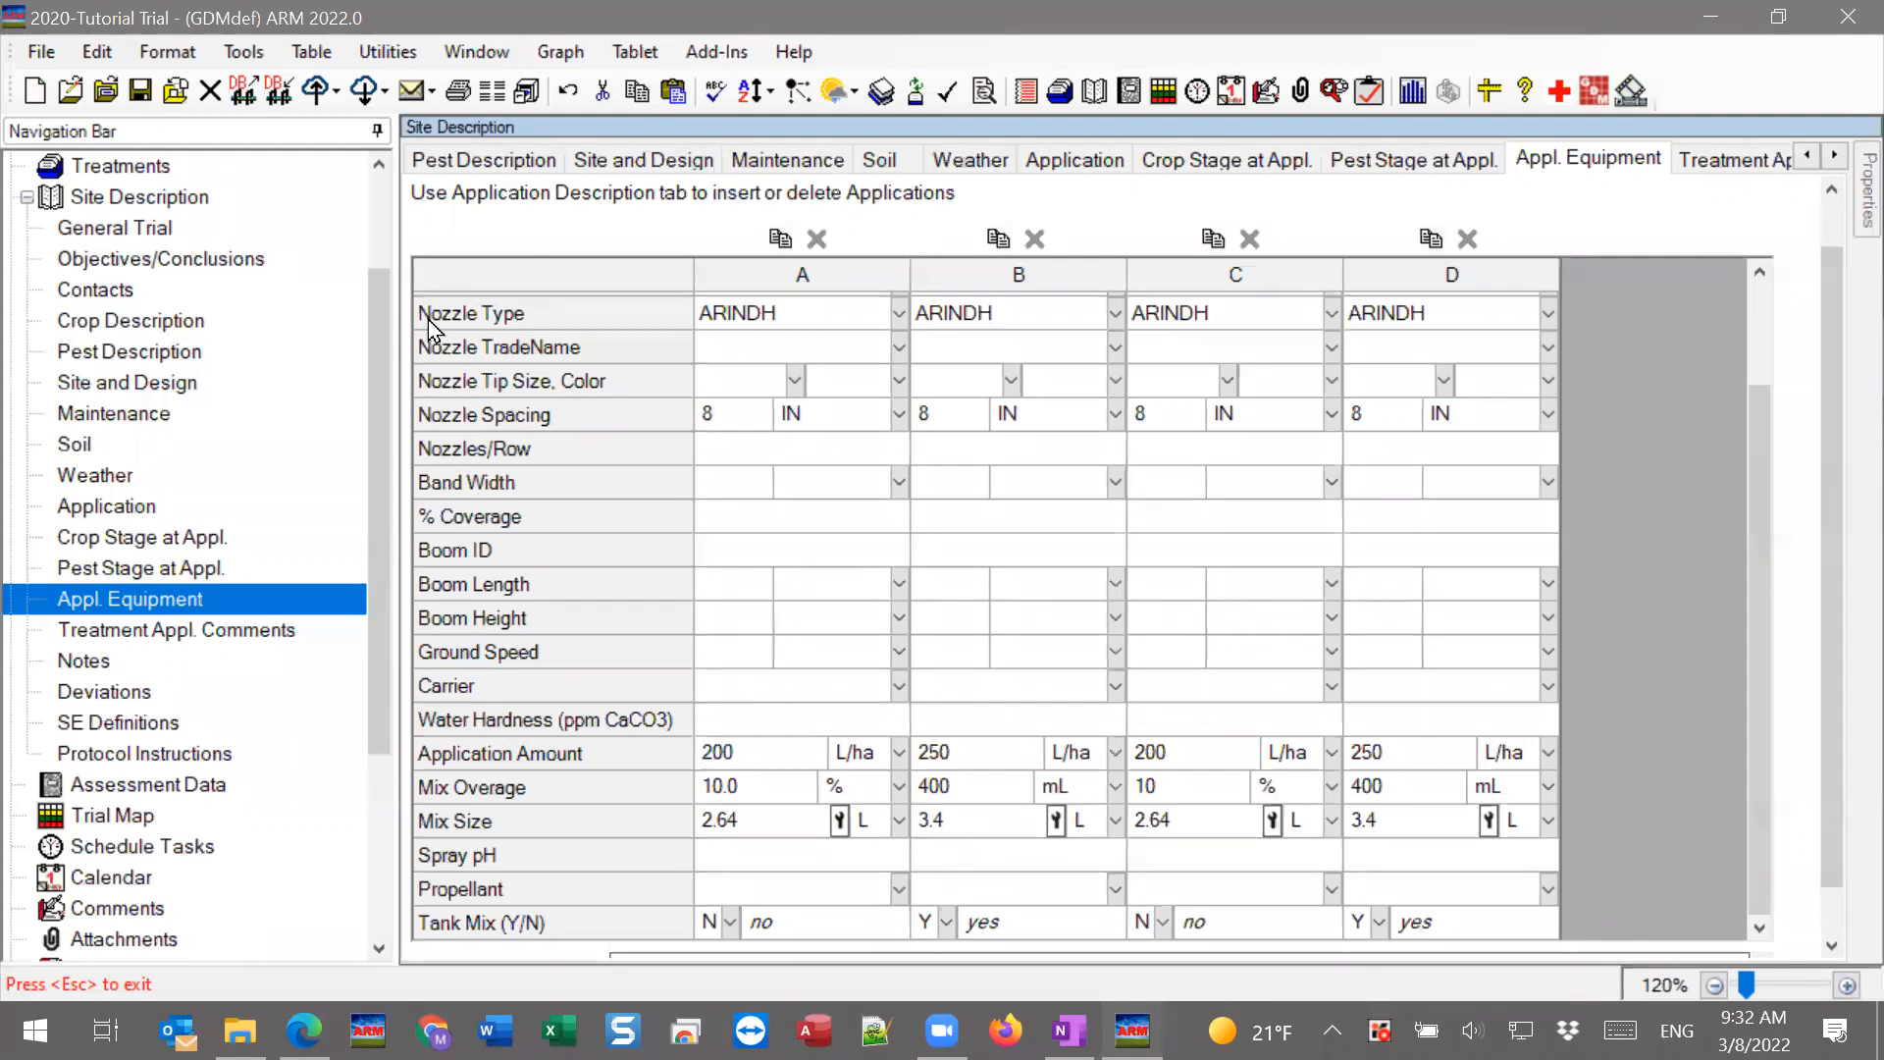
# Examine the application codes and treatment names in the Treatments editor along with the application amount and mix size columns.
pyautogui.click(106, 175)
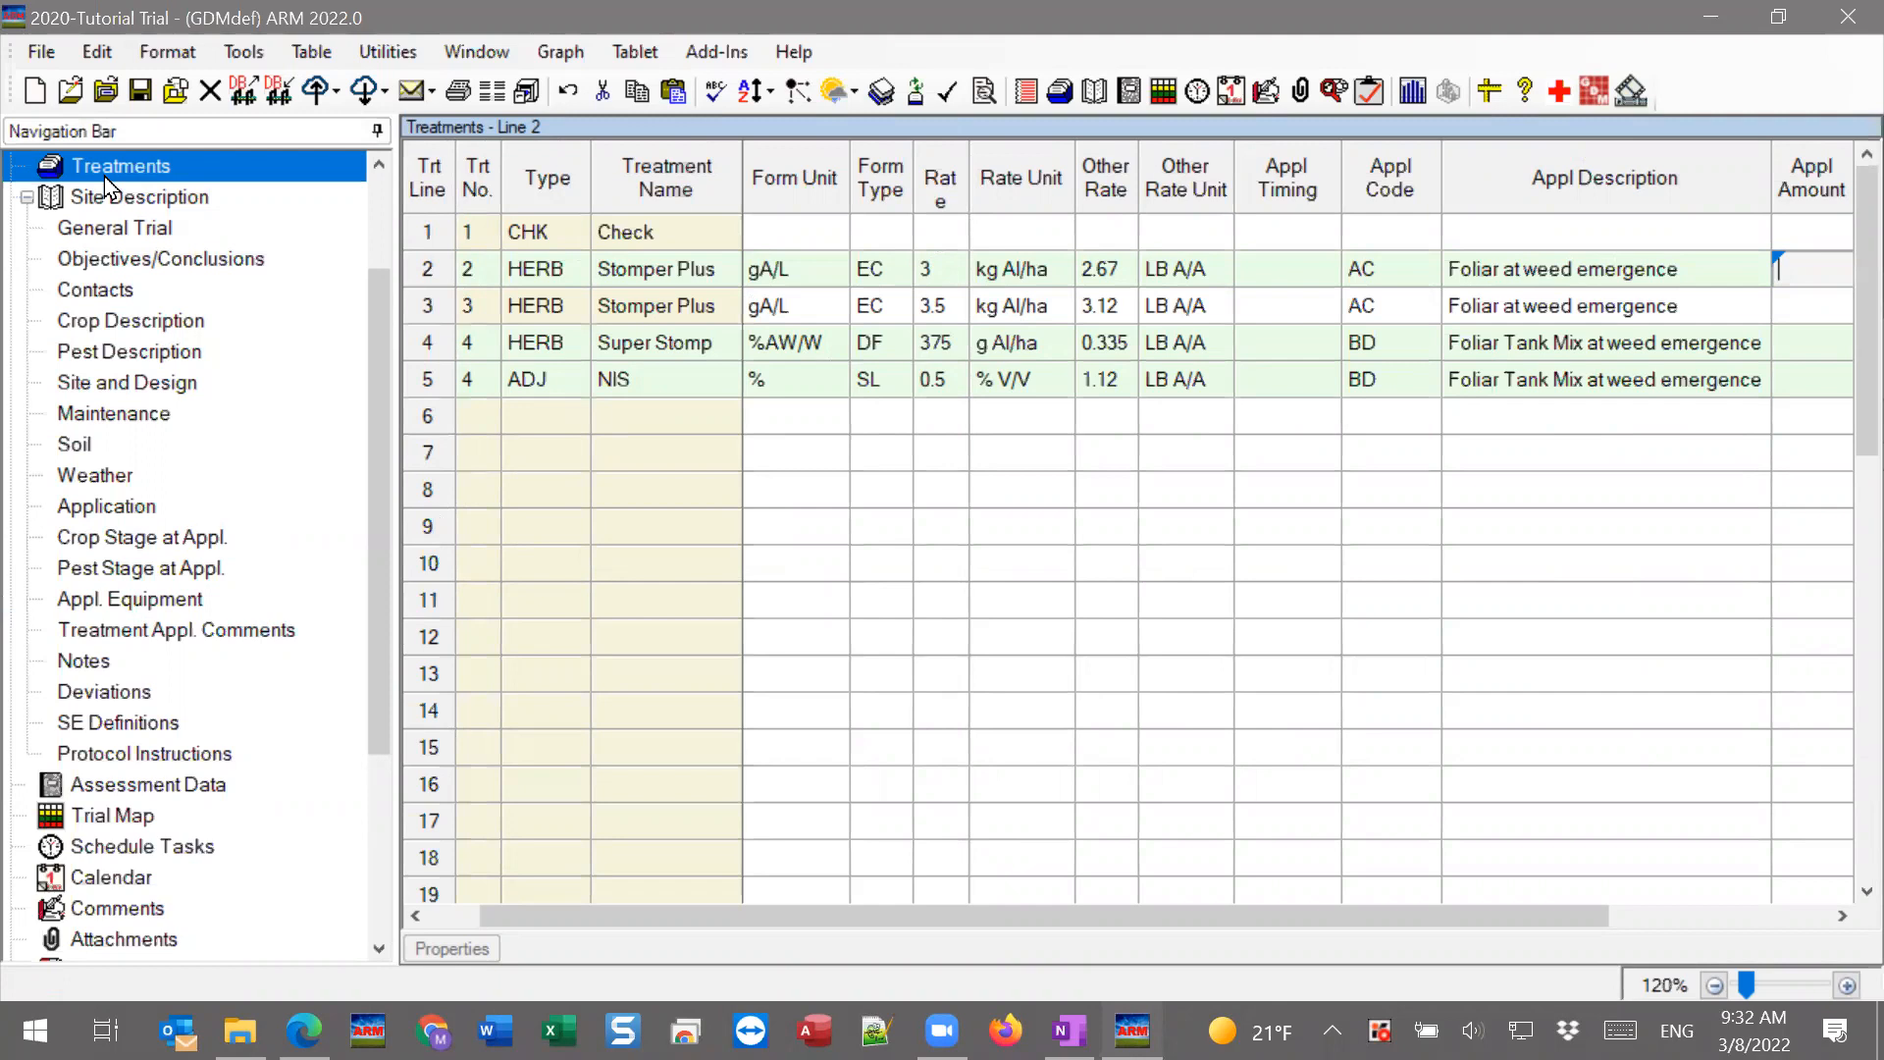
pyautogui.click(1391, 304)
pyautogui.click(1378, 351)
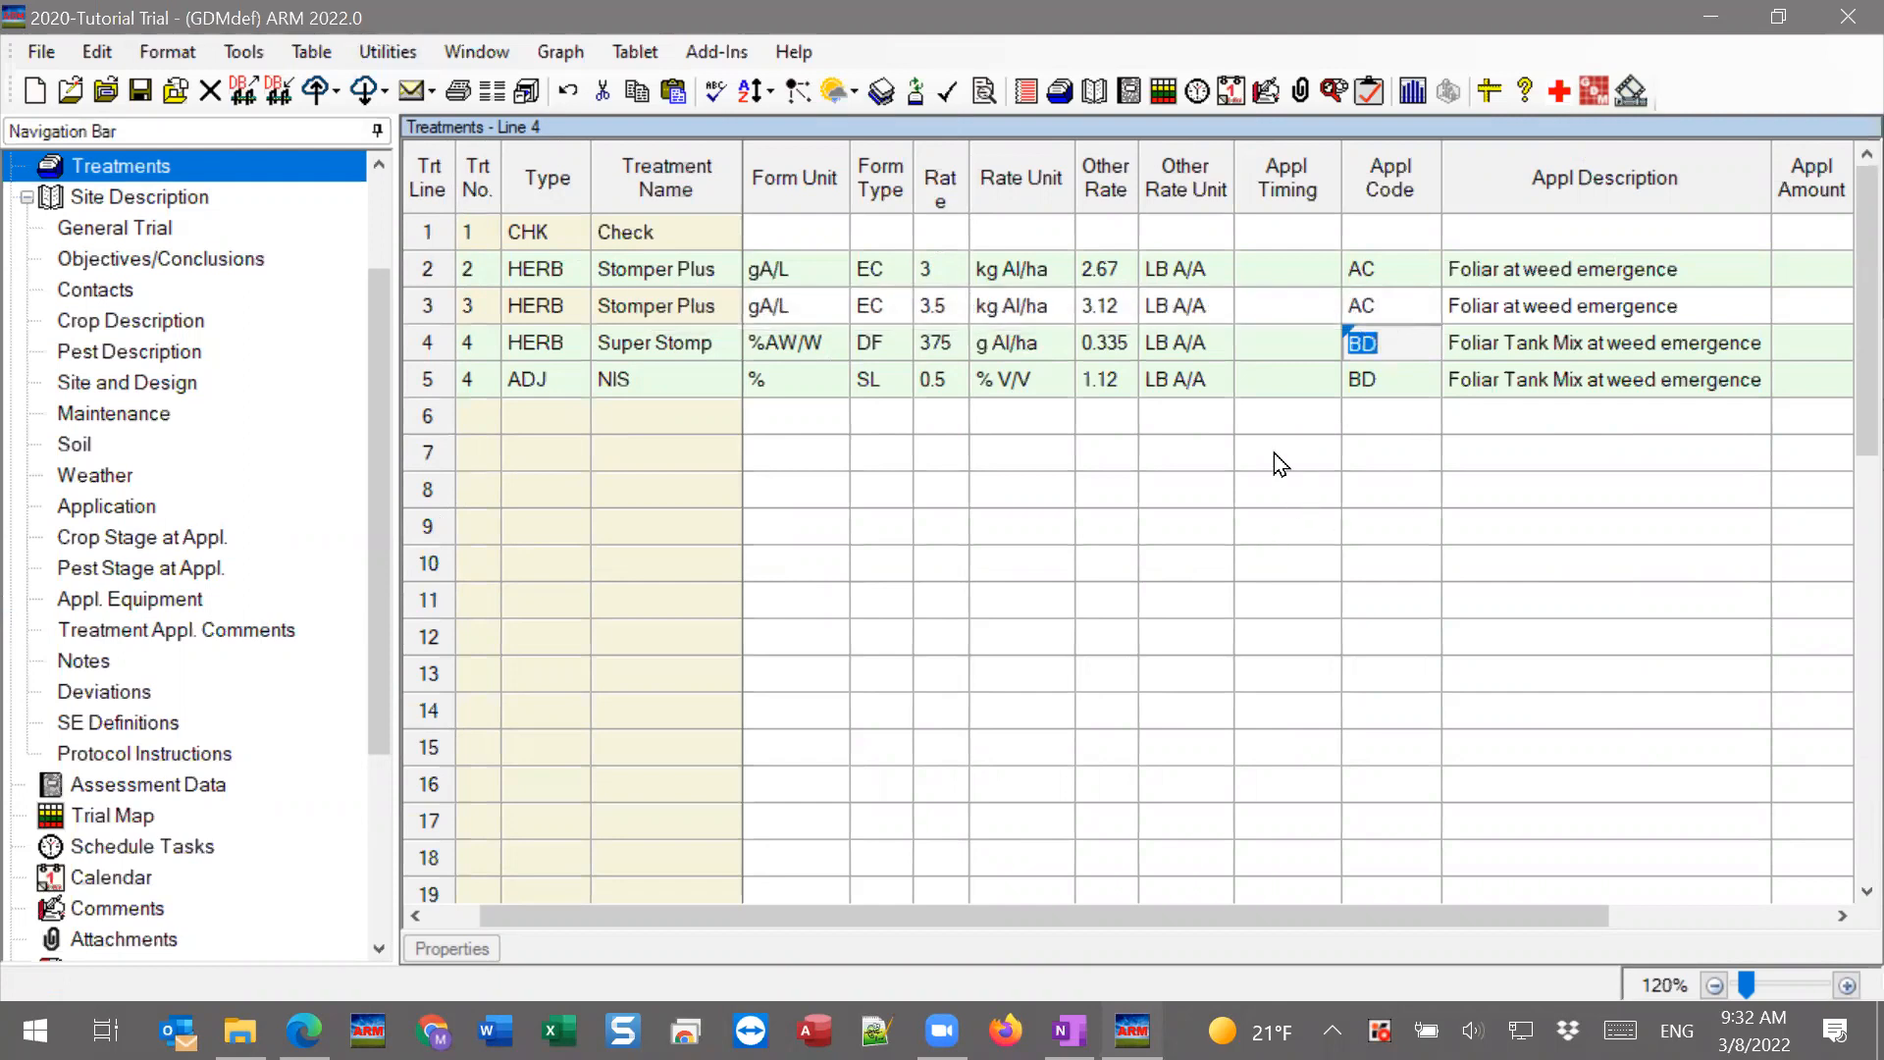
pyautogui.click(709, 275)
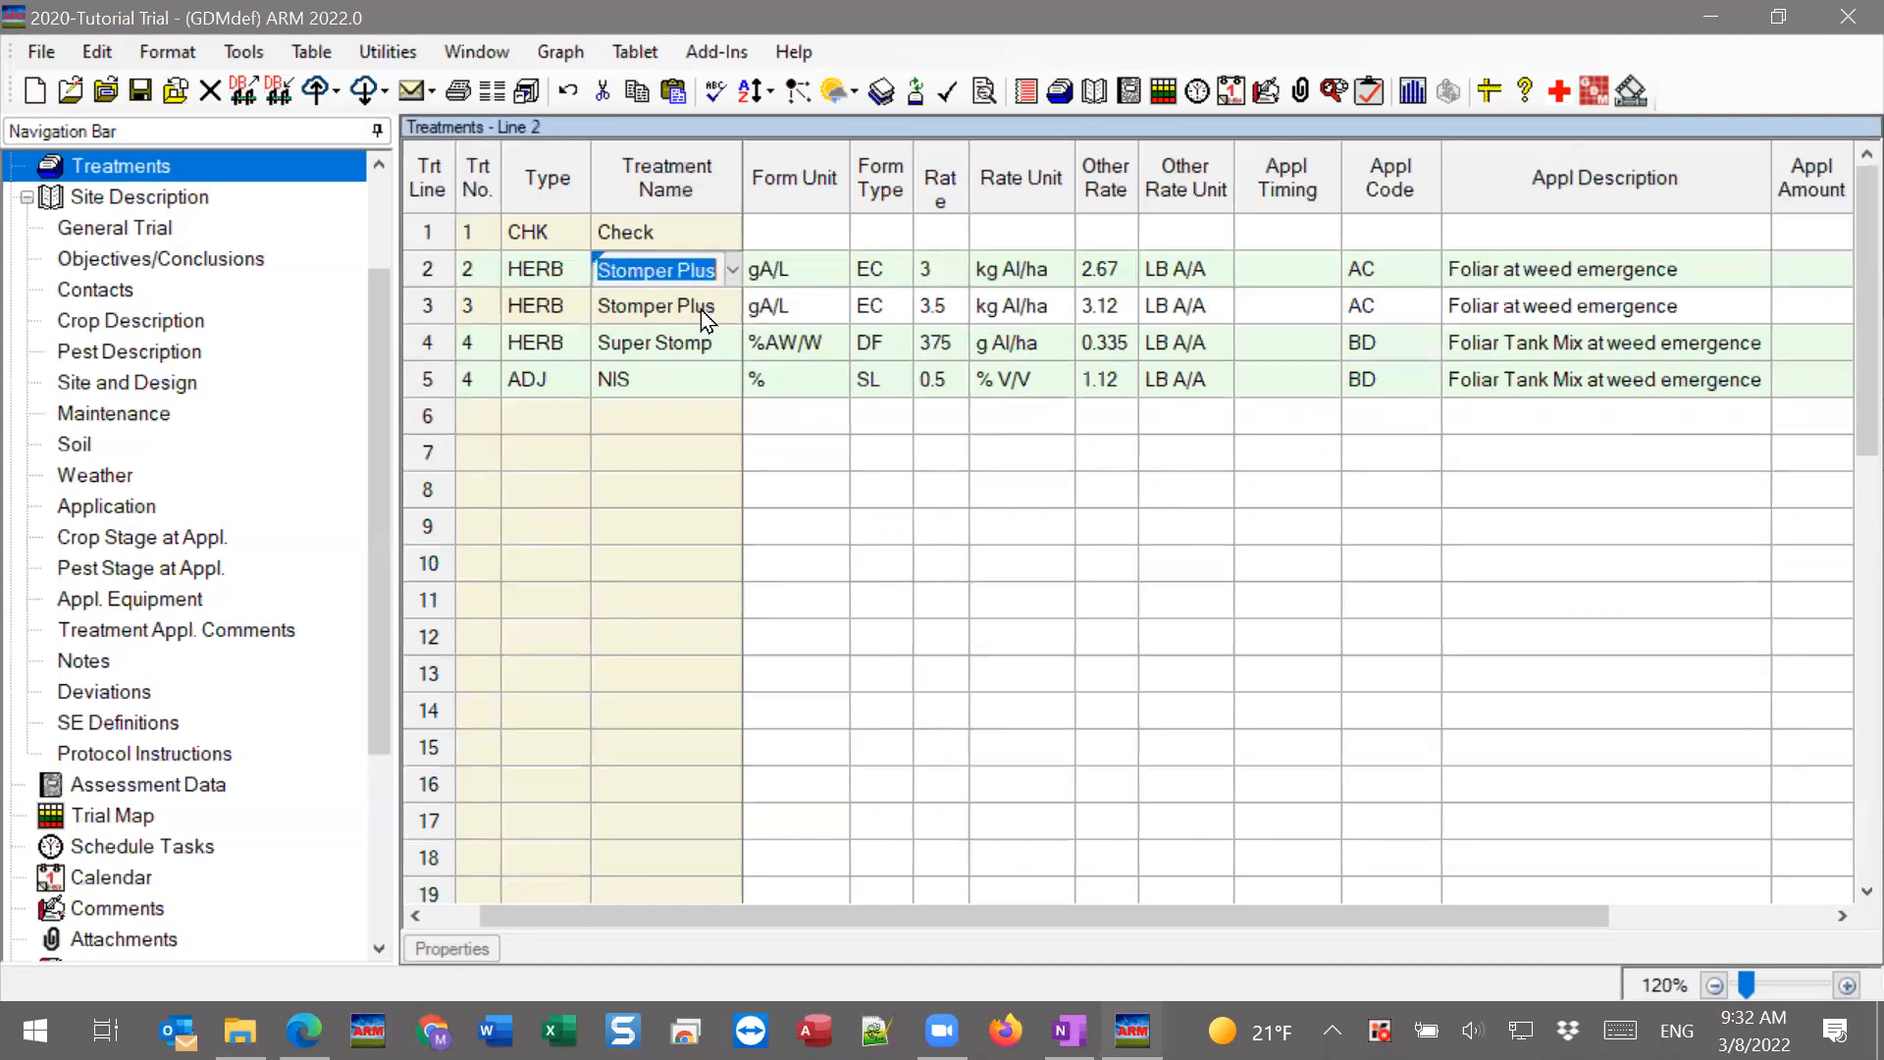
pyautogui.click(701, 309)
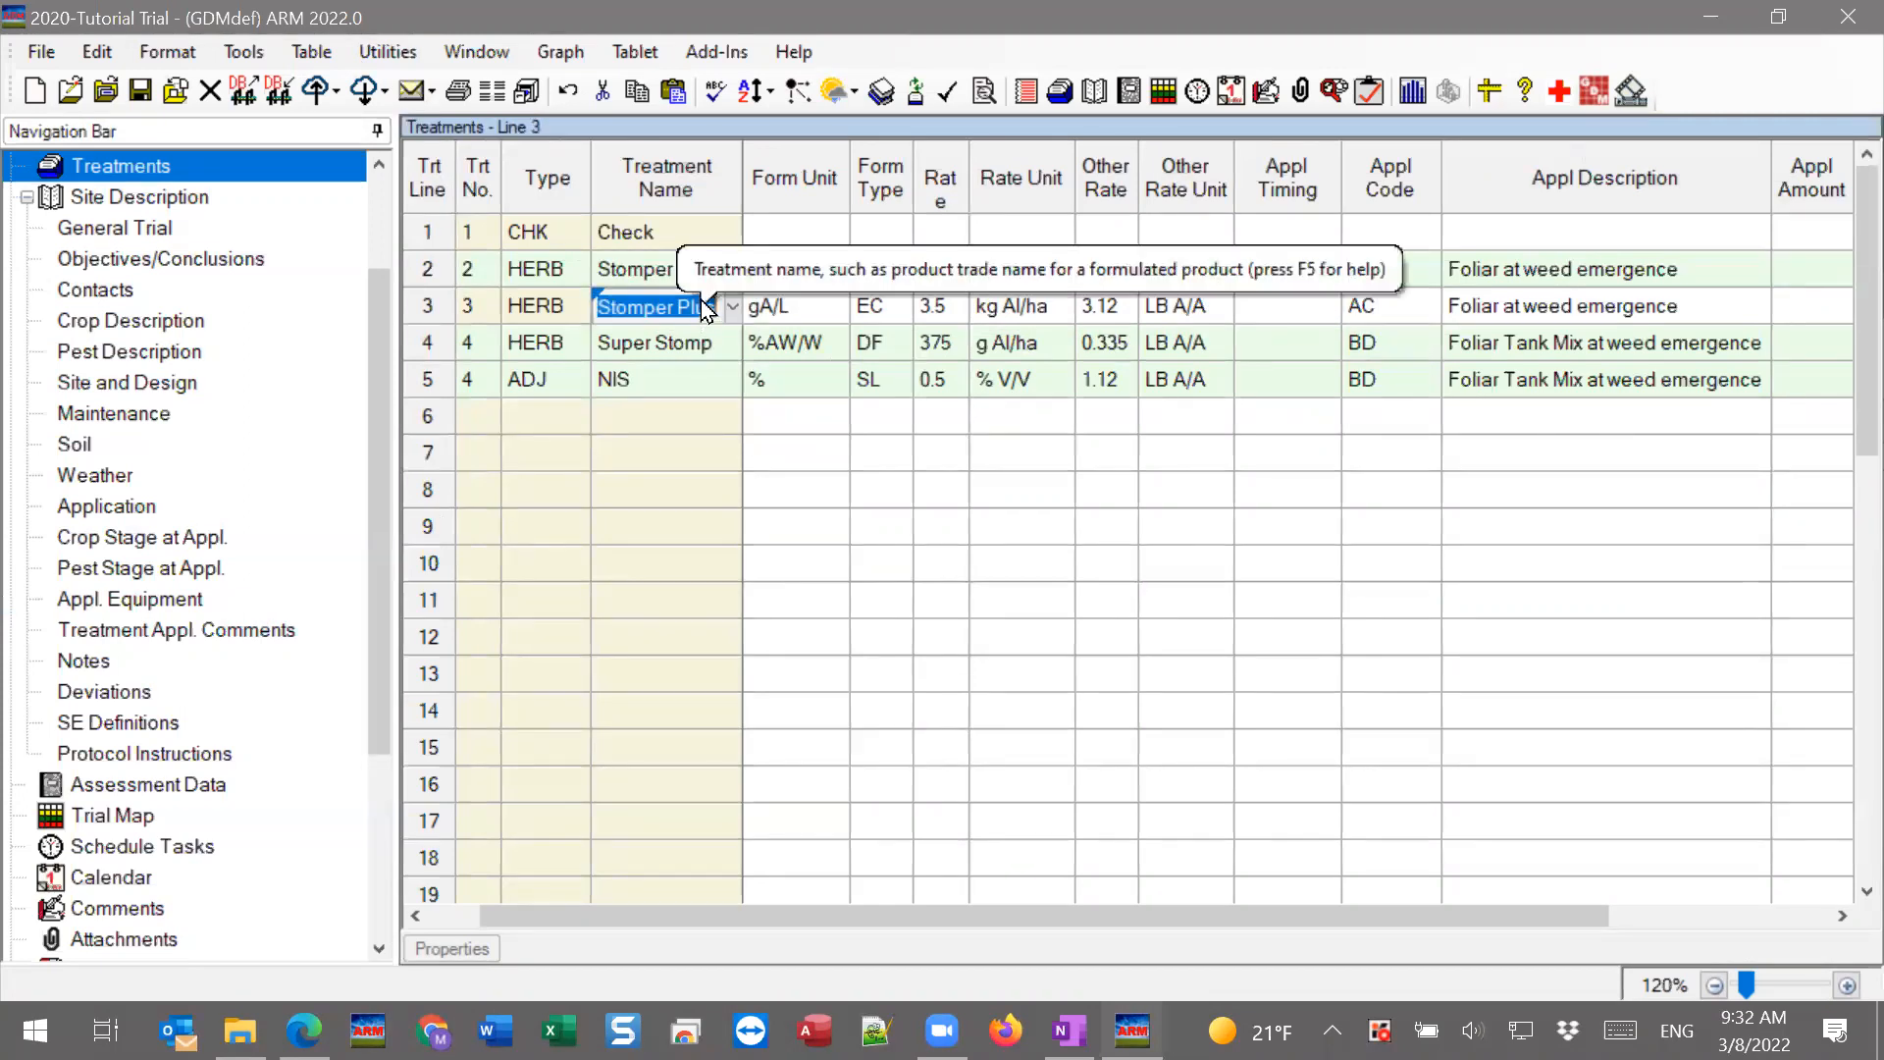
pyautogui.click(670, 348)
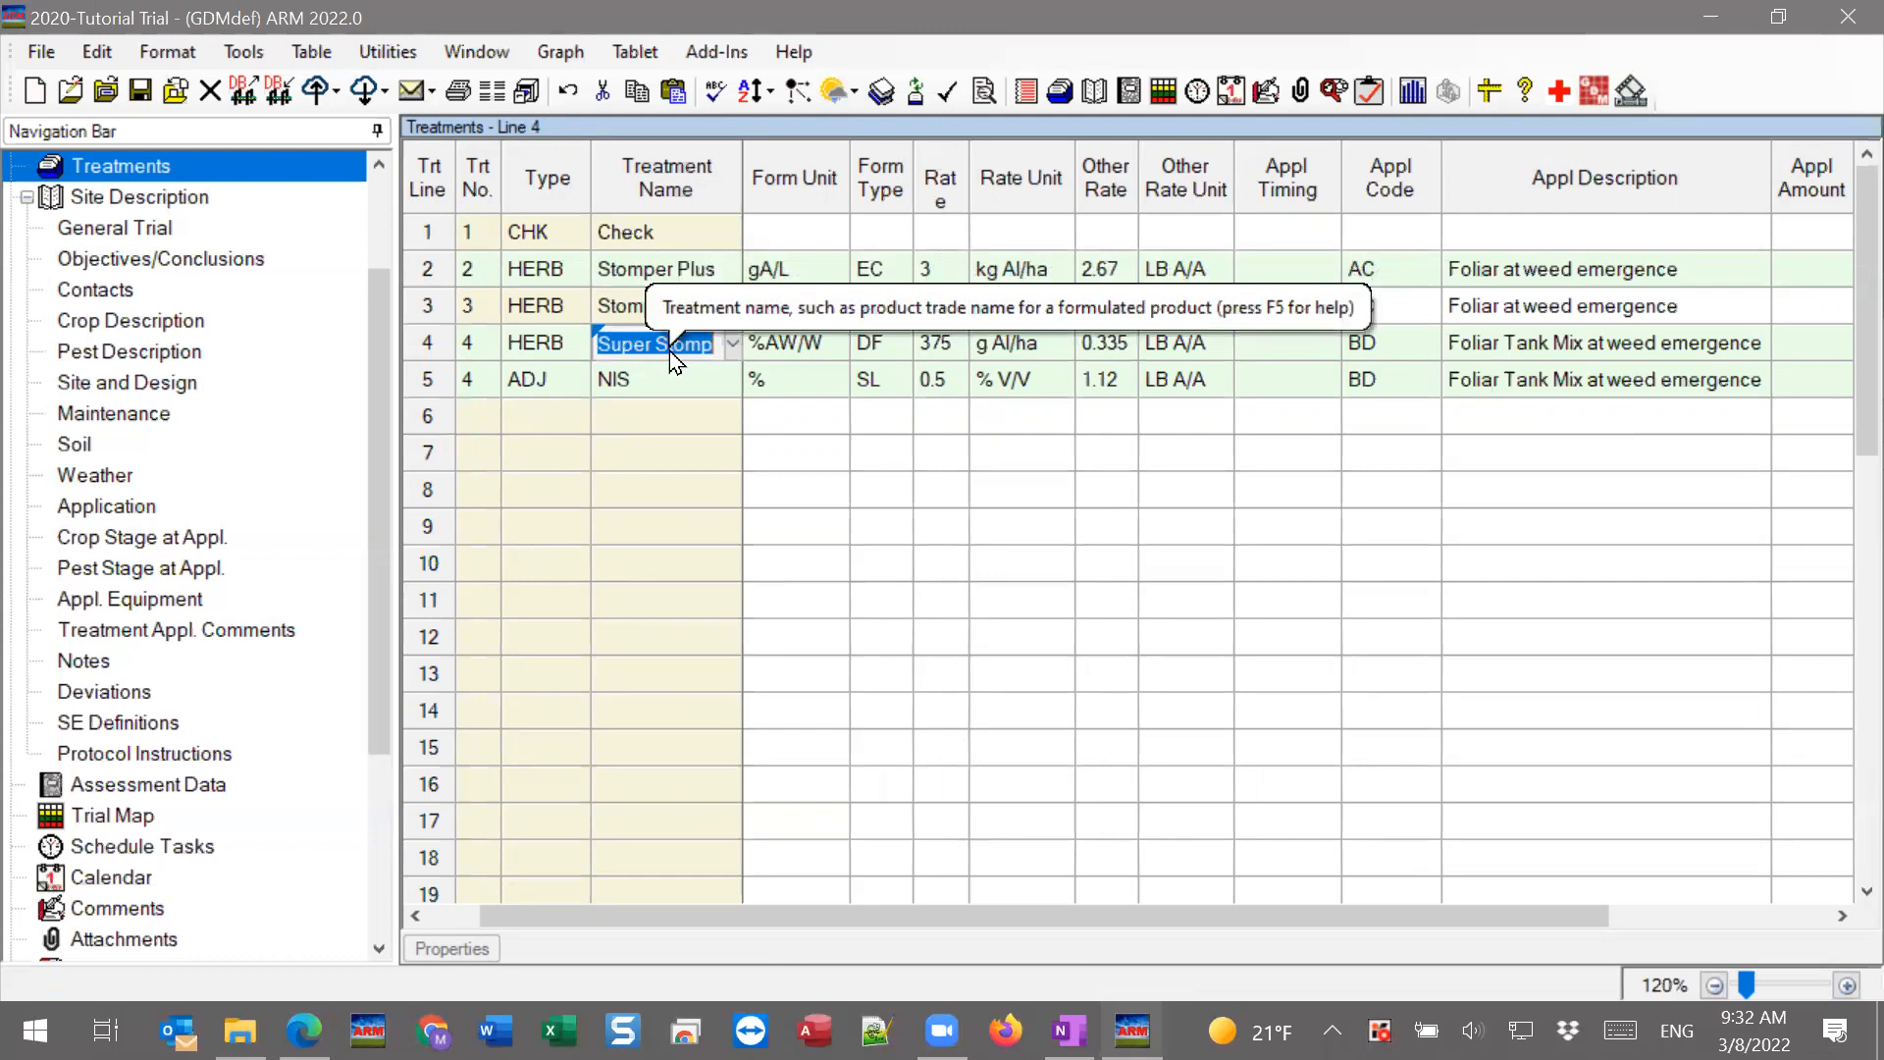
pyautogui.moveTo(640, 263); pyautogui.dragTo(635, 370)
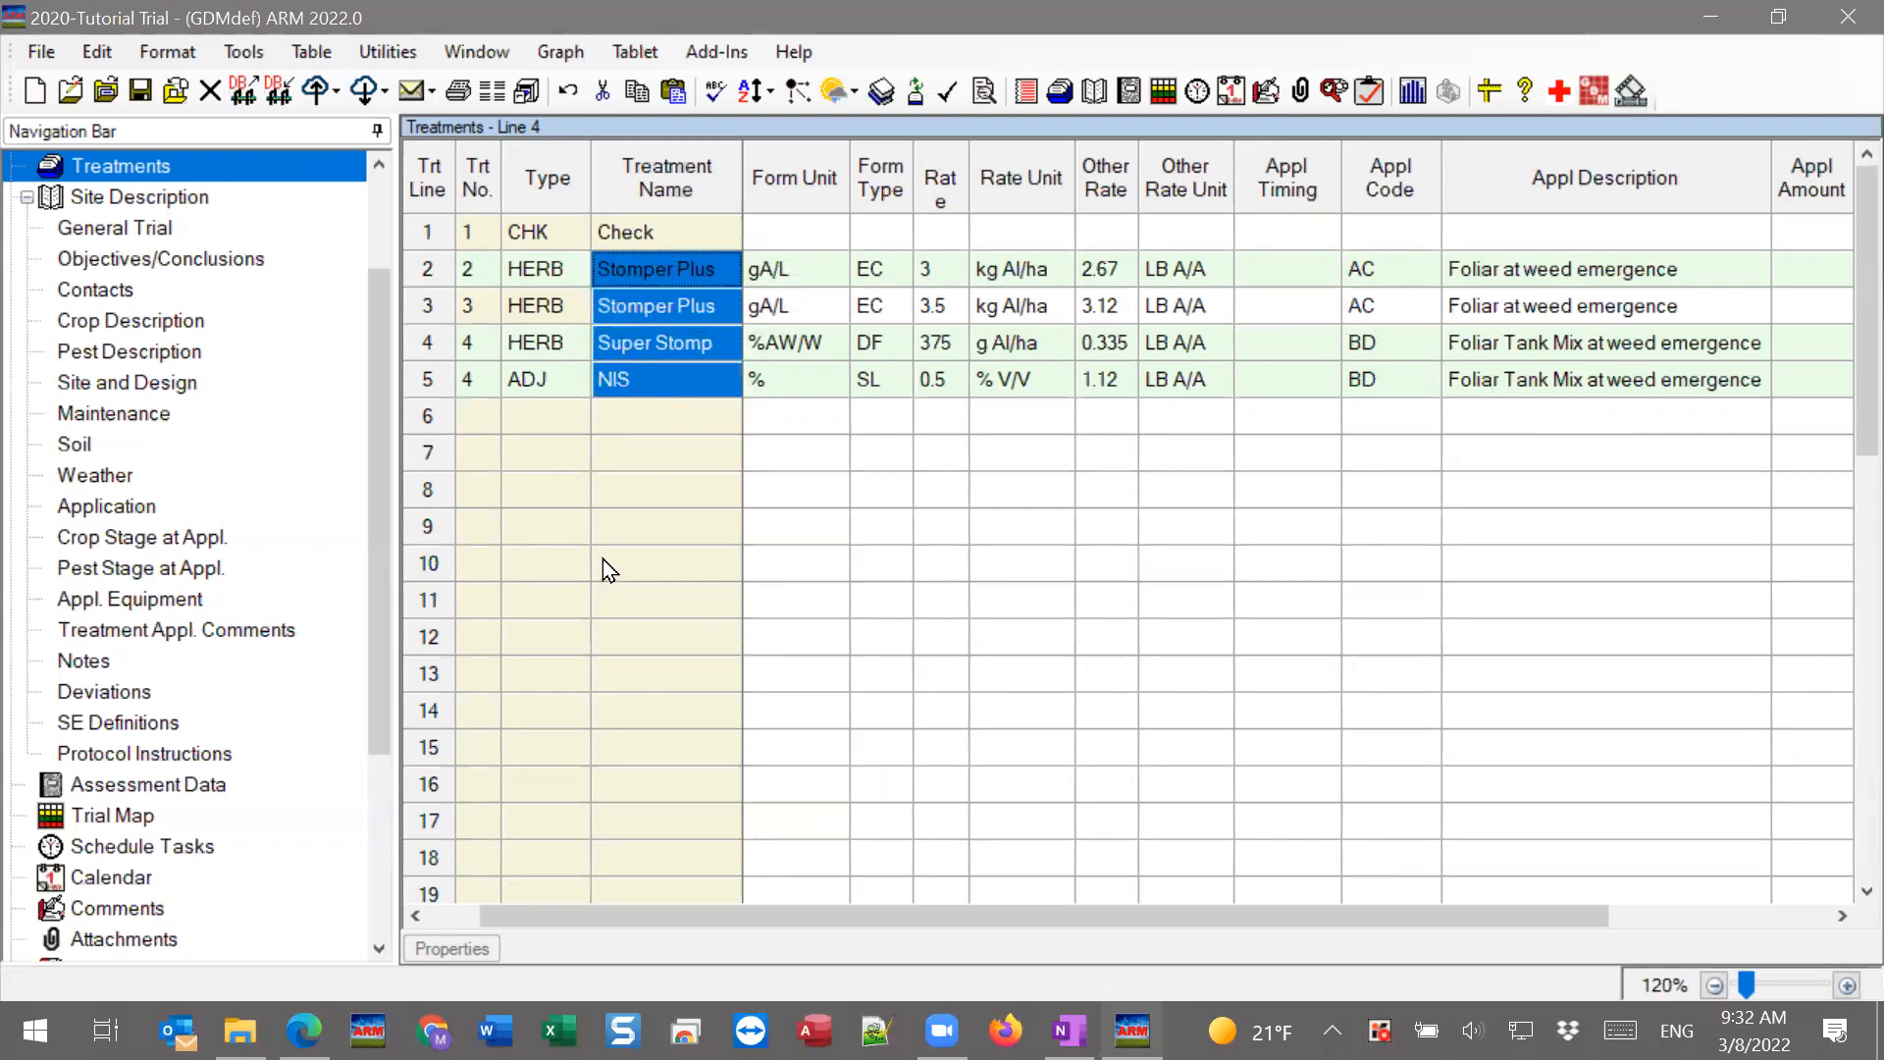
pyautogui.click(647, 345)
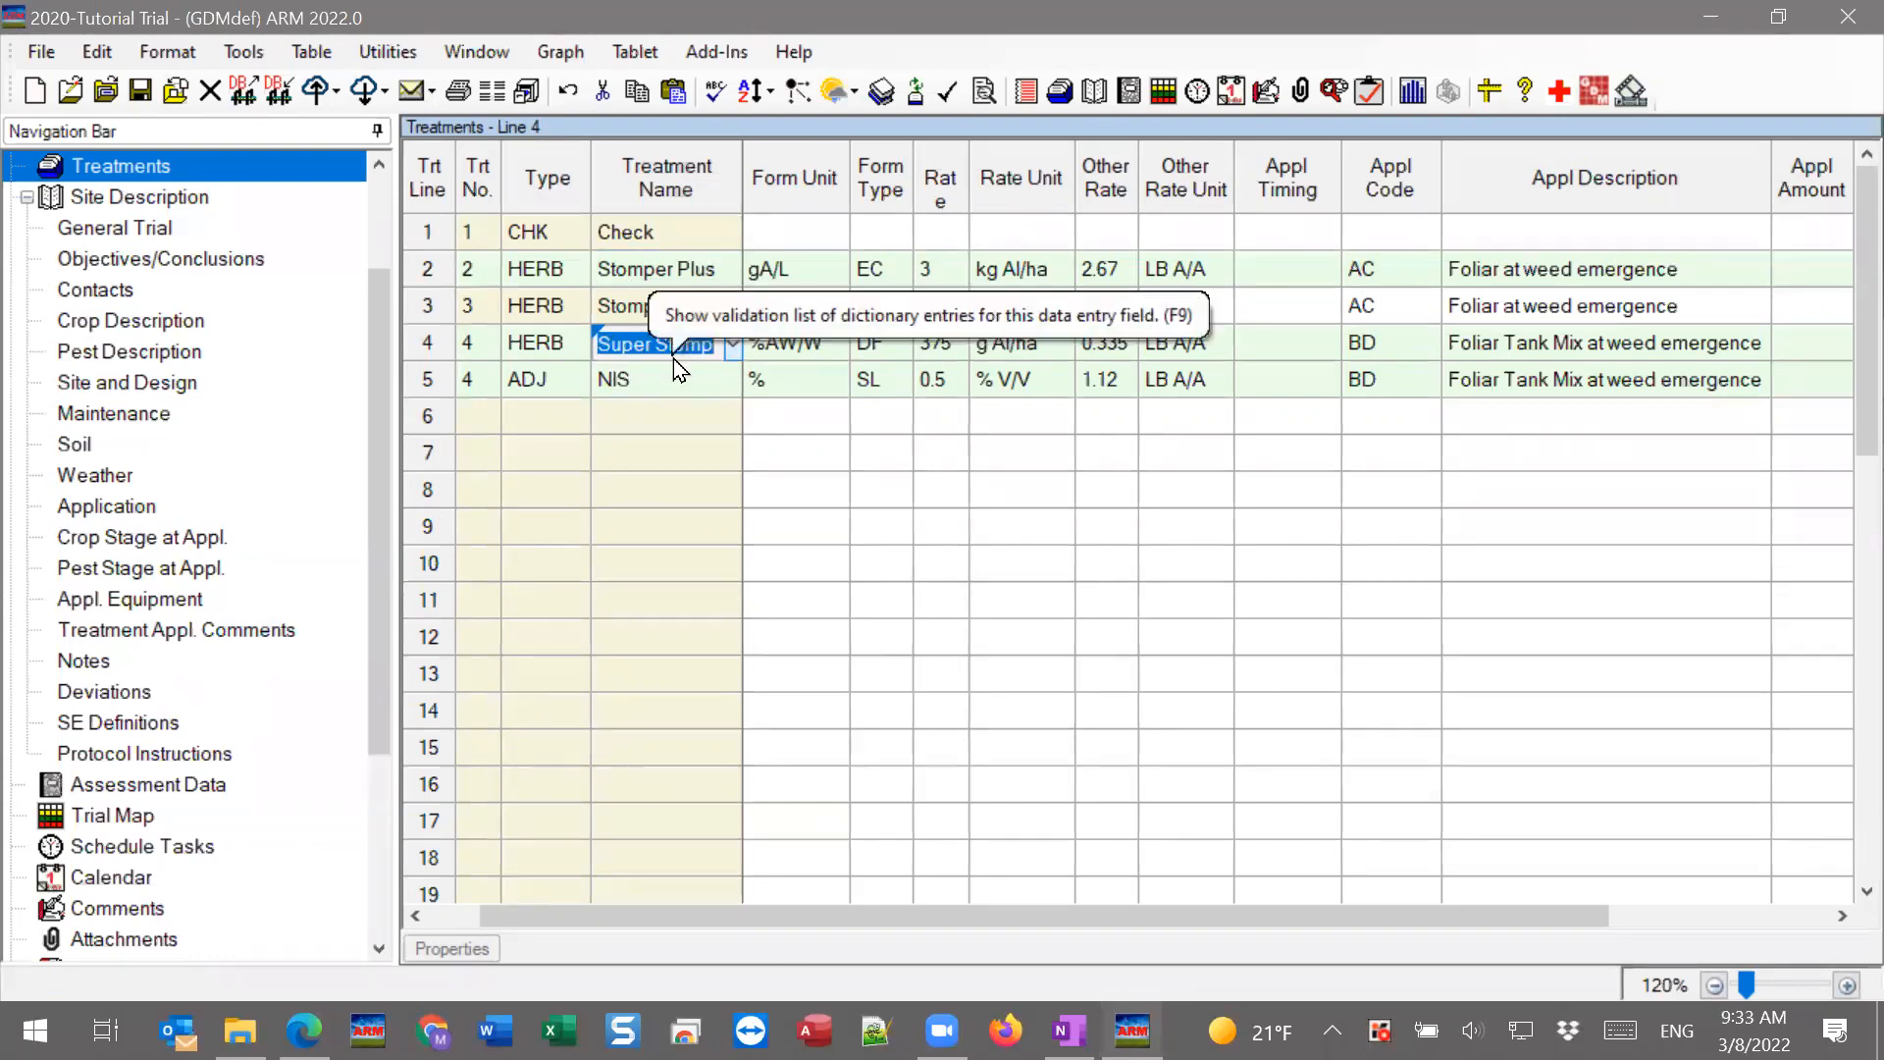
pyautogui.moveTo(618, 280); pyautogui.dragTo(620, 304)
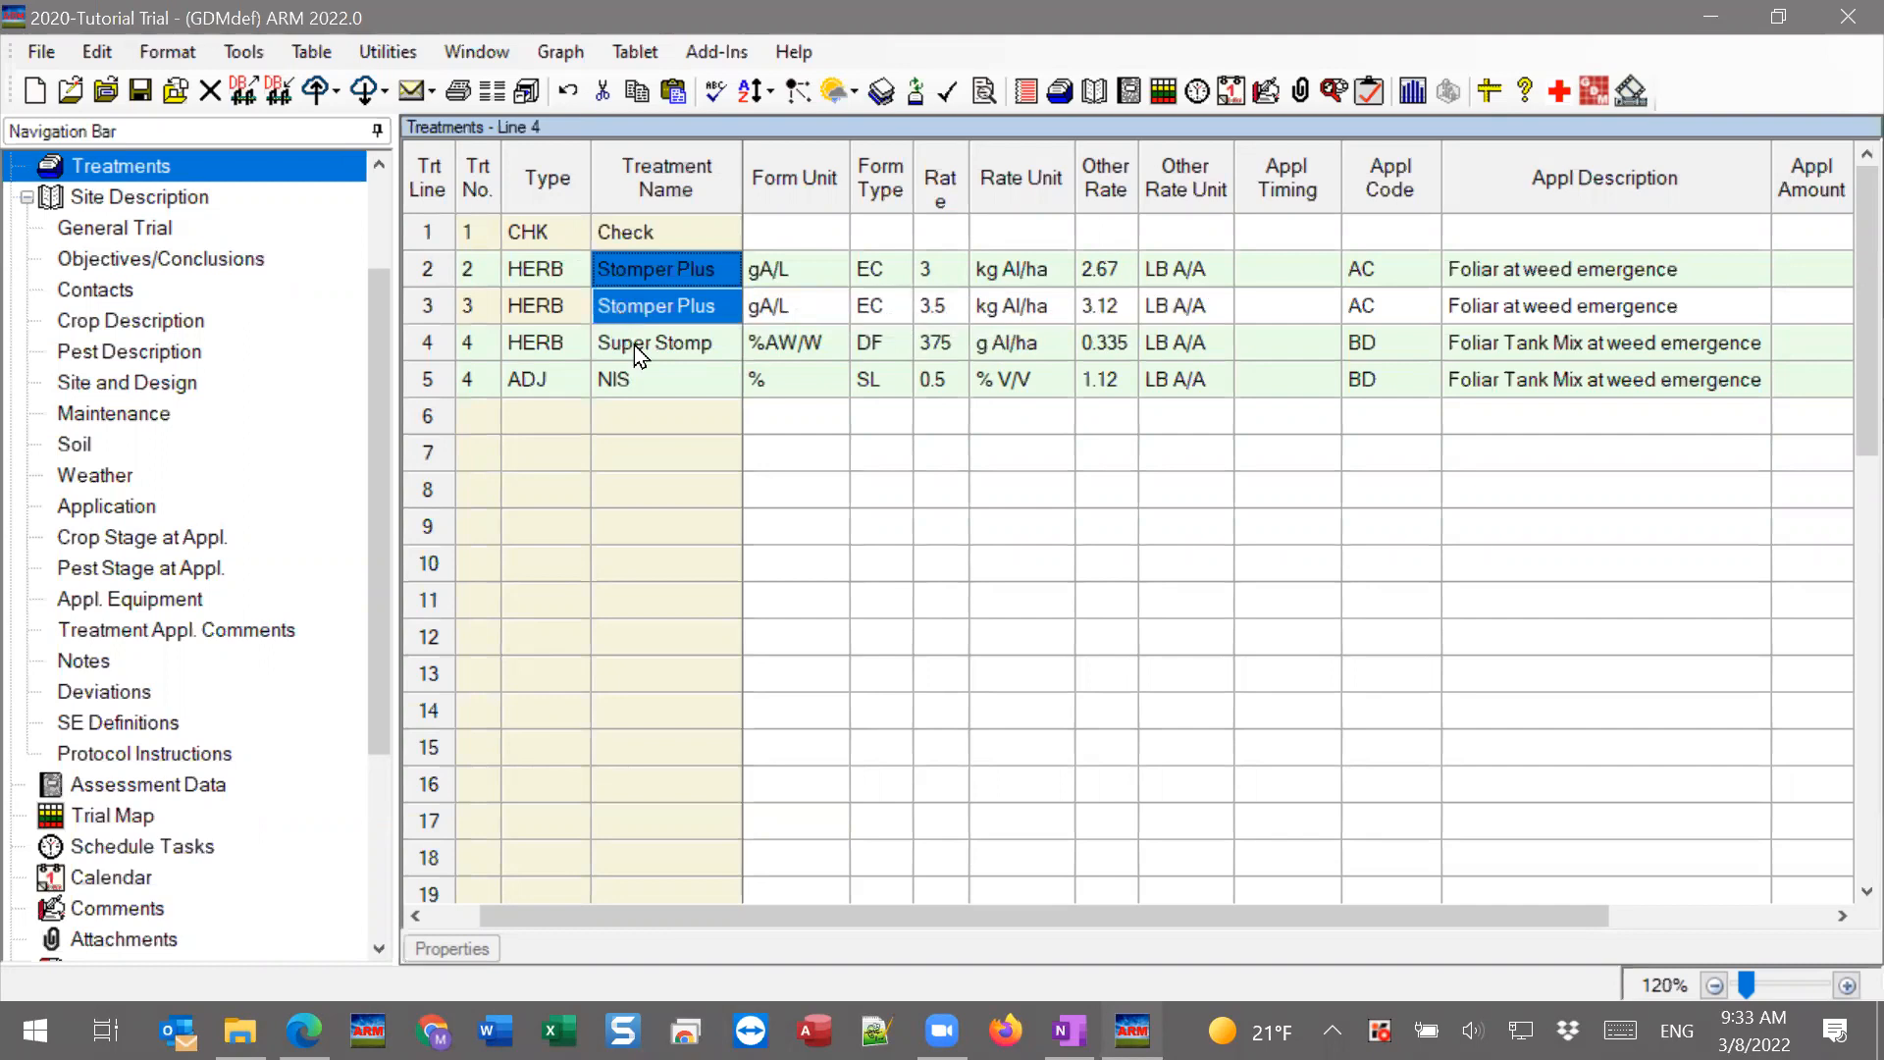
pyautogui.moveTo(968, 921); pyautogui.dragTo(1374, 903)
pyautogui.click(1529, 272)
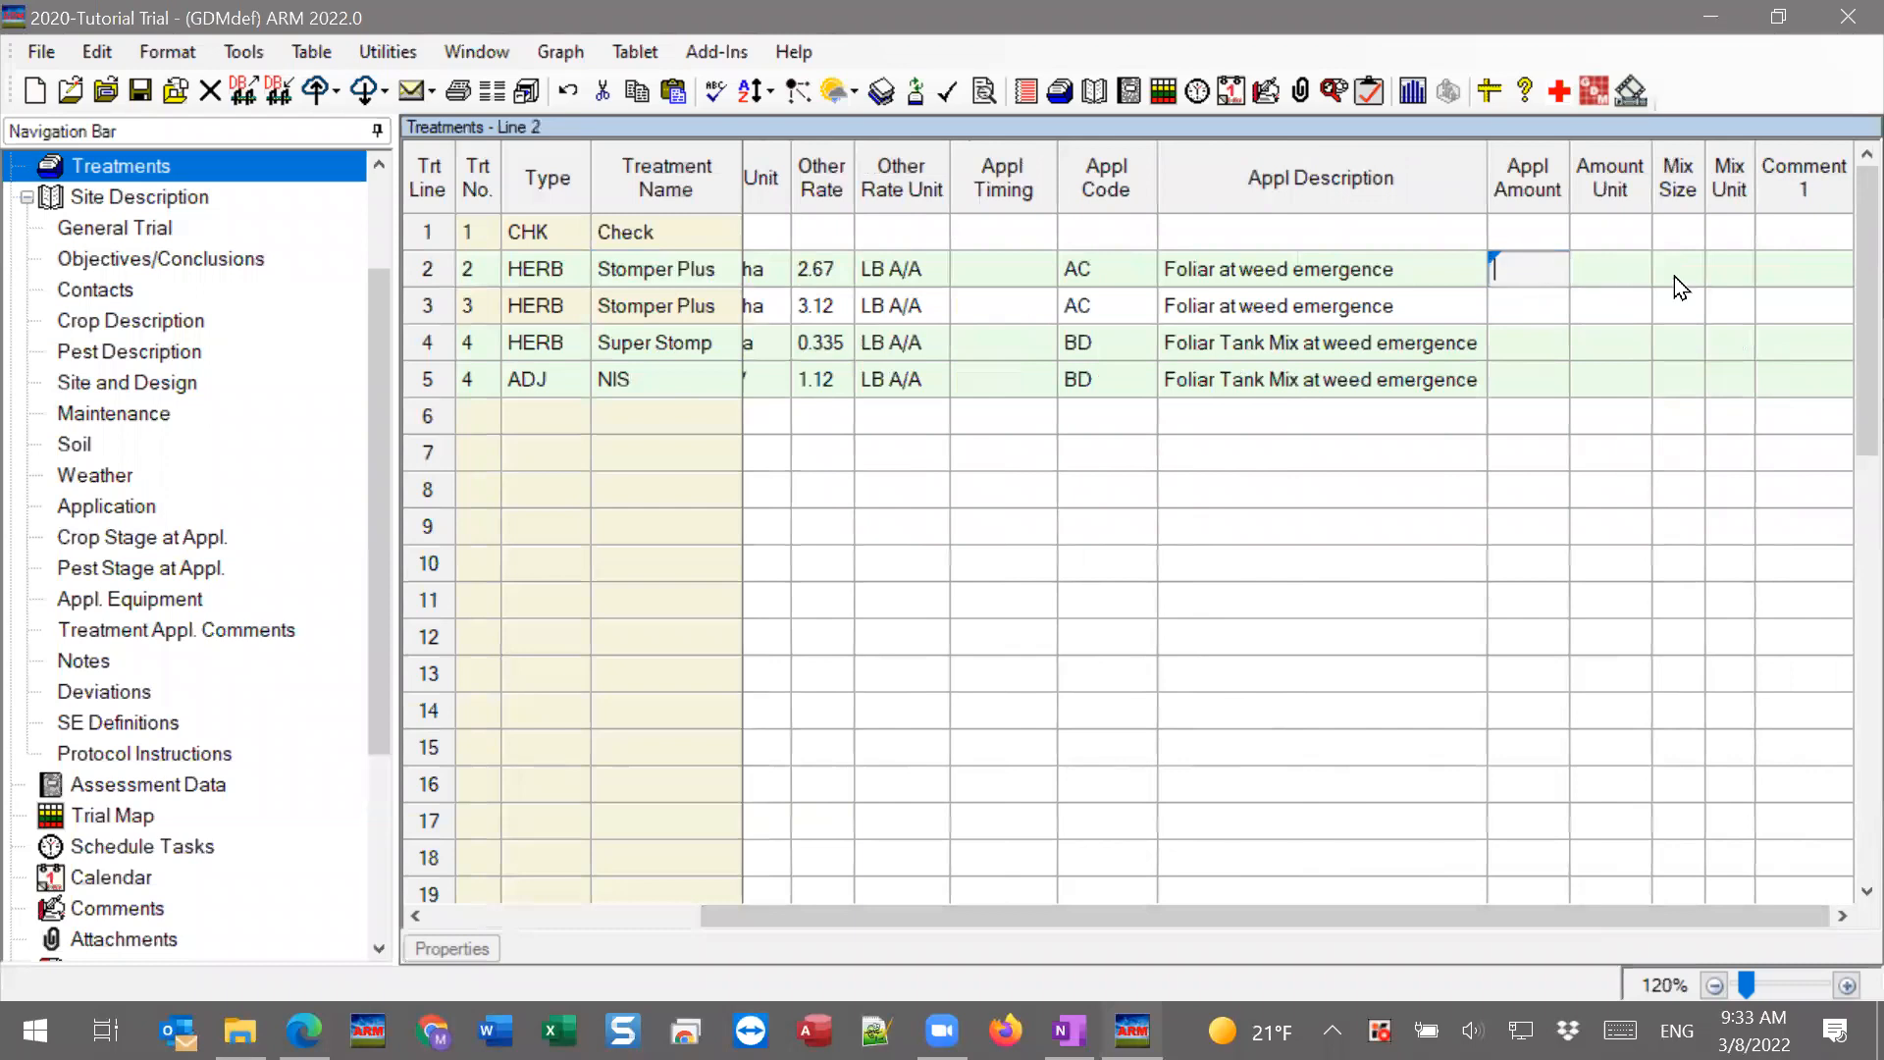
pyautogui.click(1688, 349)
# Set application C's amount to 150 L/ha in Application Equipment.
pyautogui.click(94, 598)
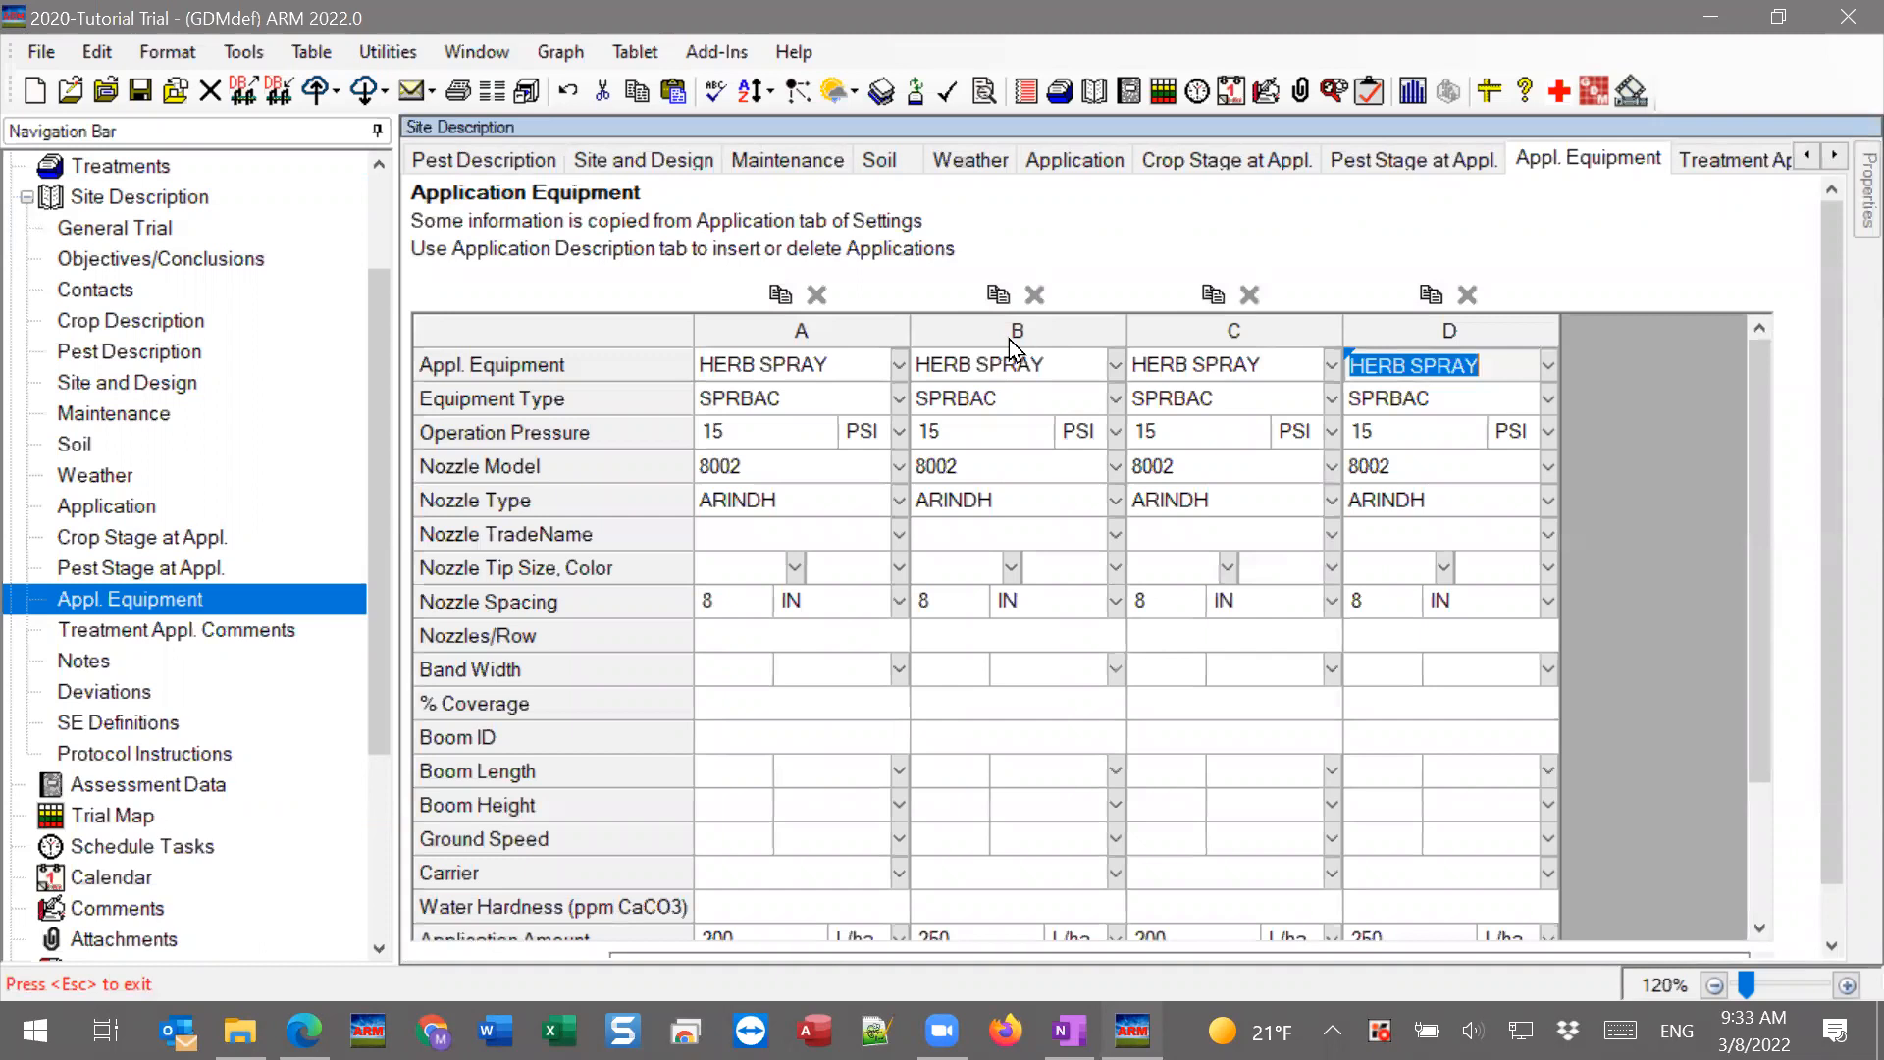
pyautogui.scroll(-2, 1757, 392)
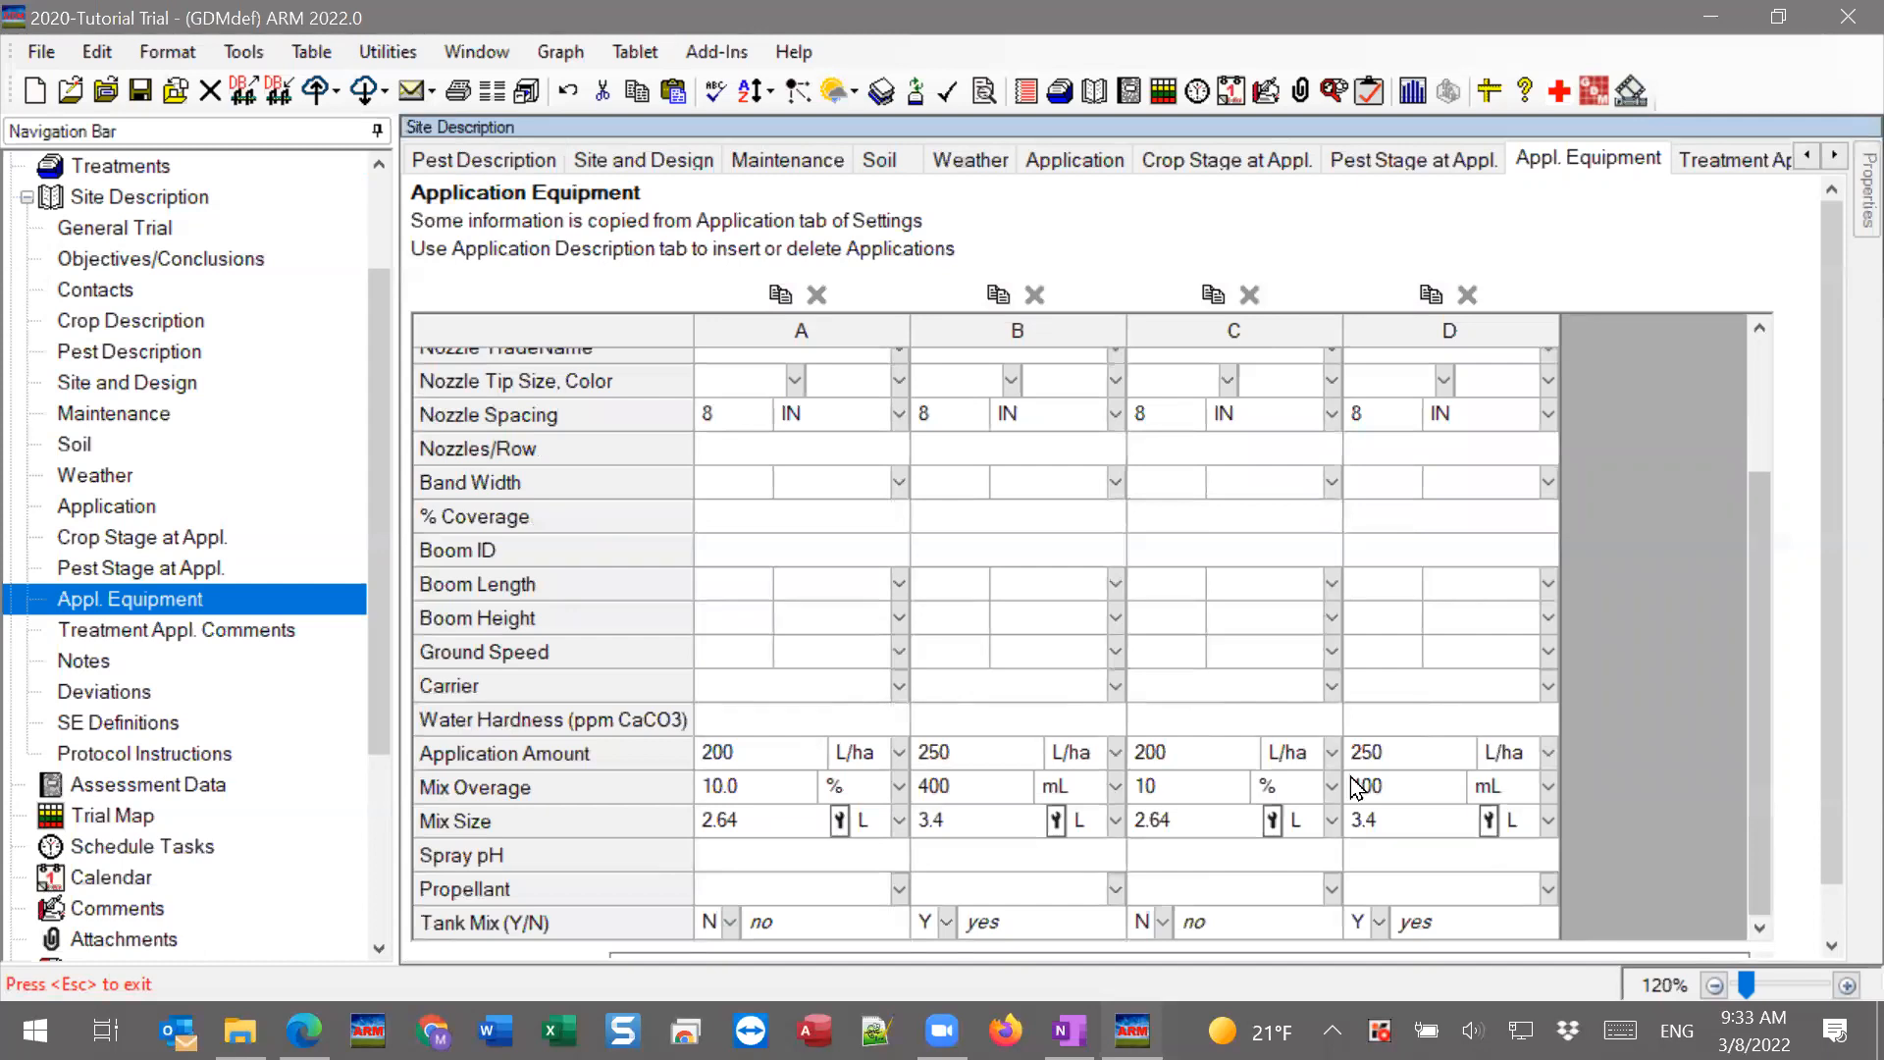
pyautogui.click(1213, 762)
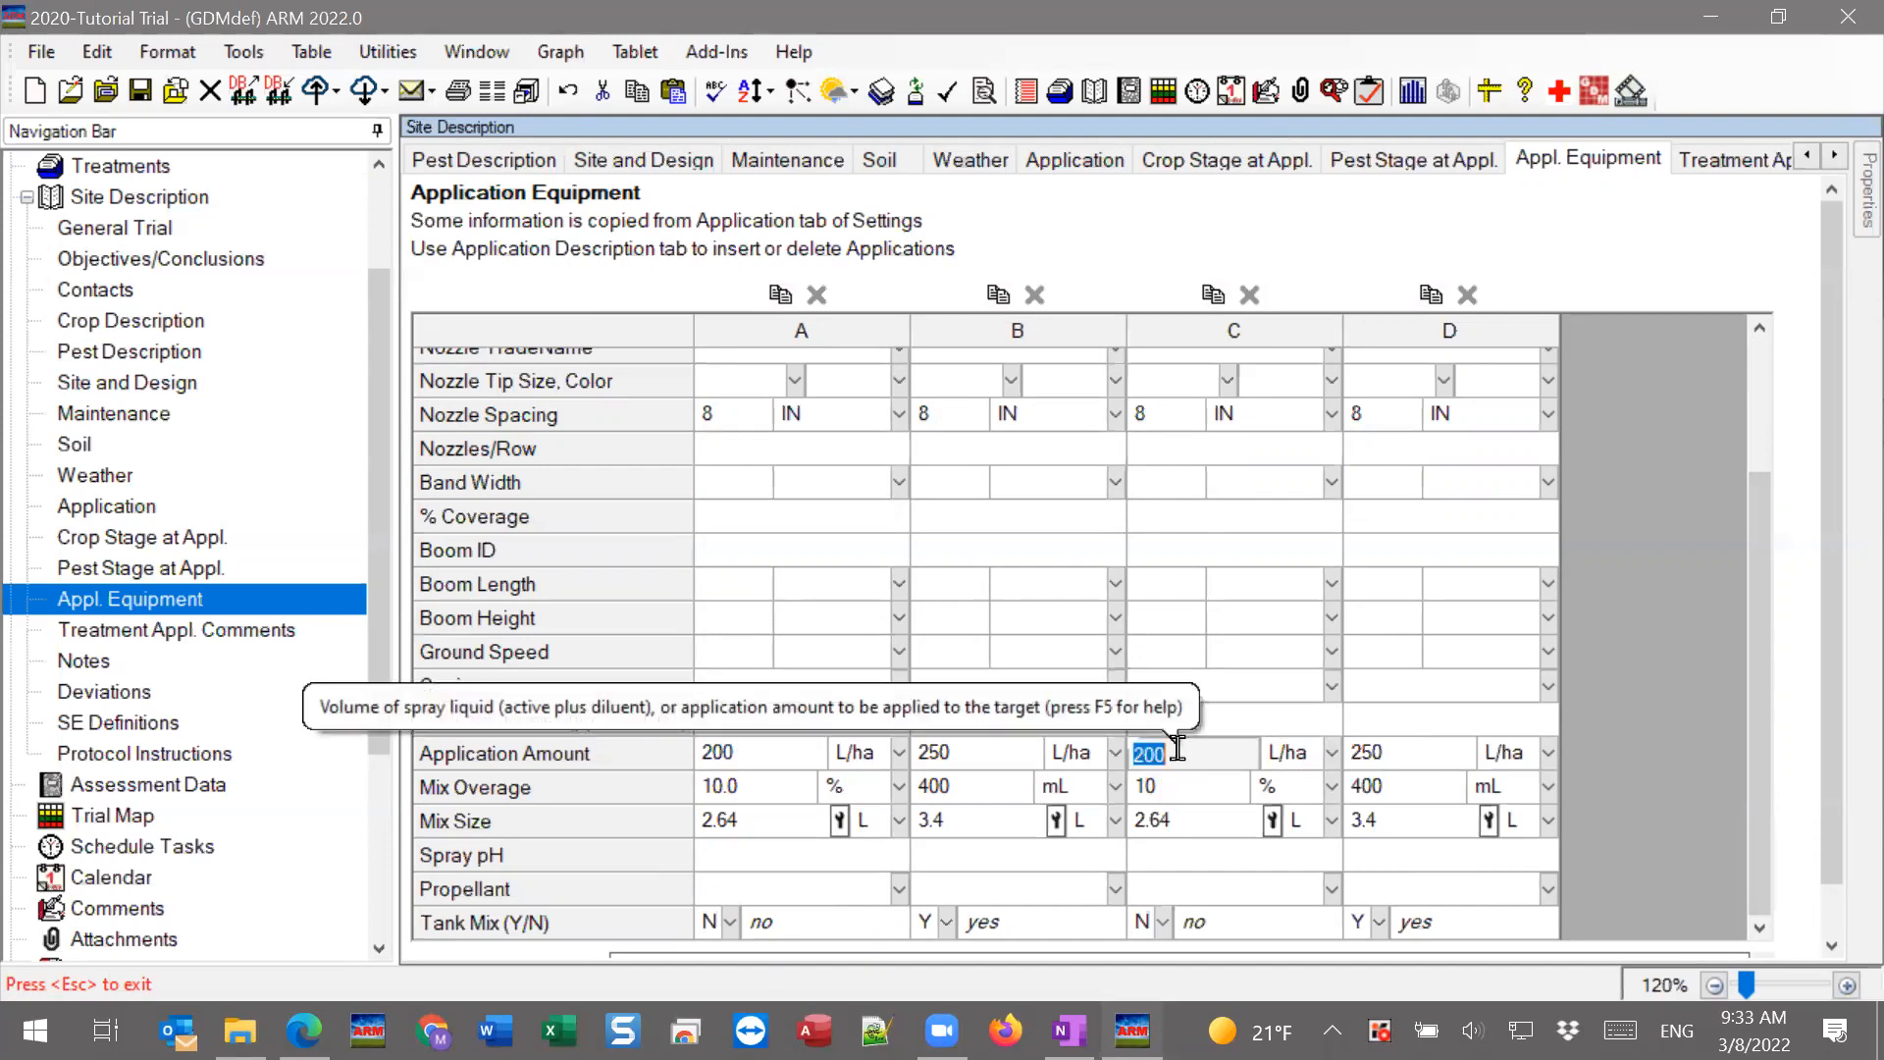
pyautogui.write('150')
pyautogui.press('Tab')
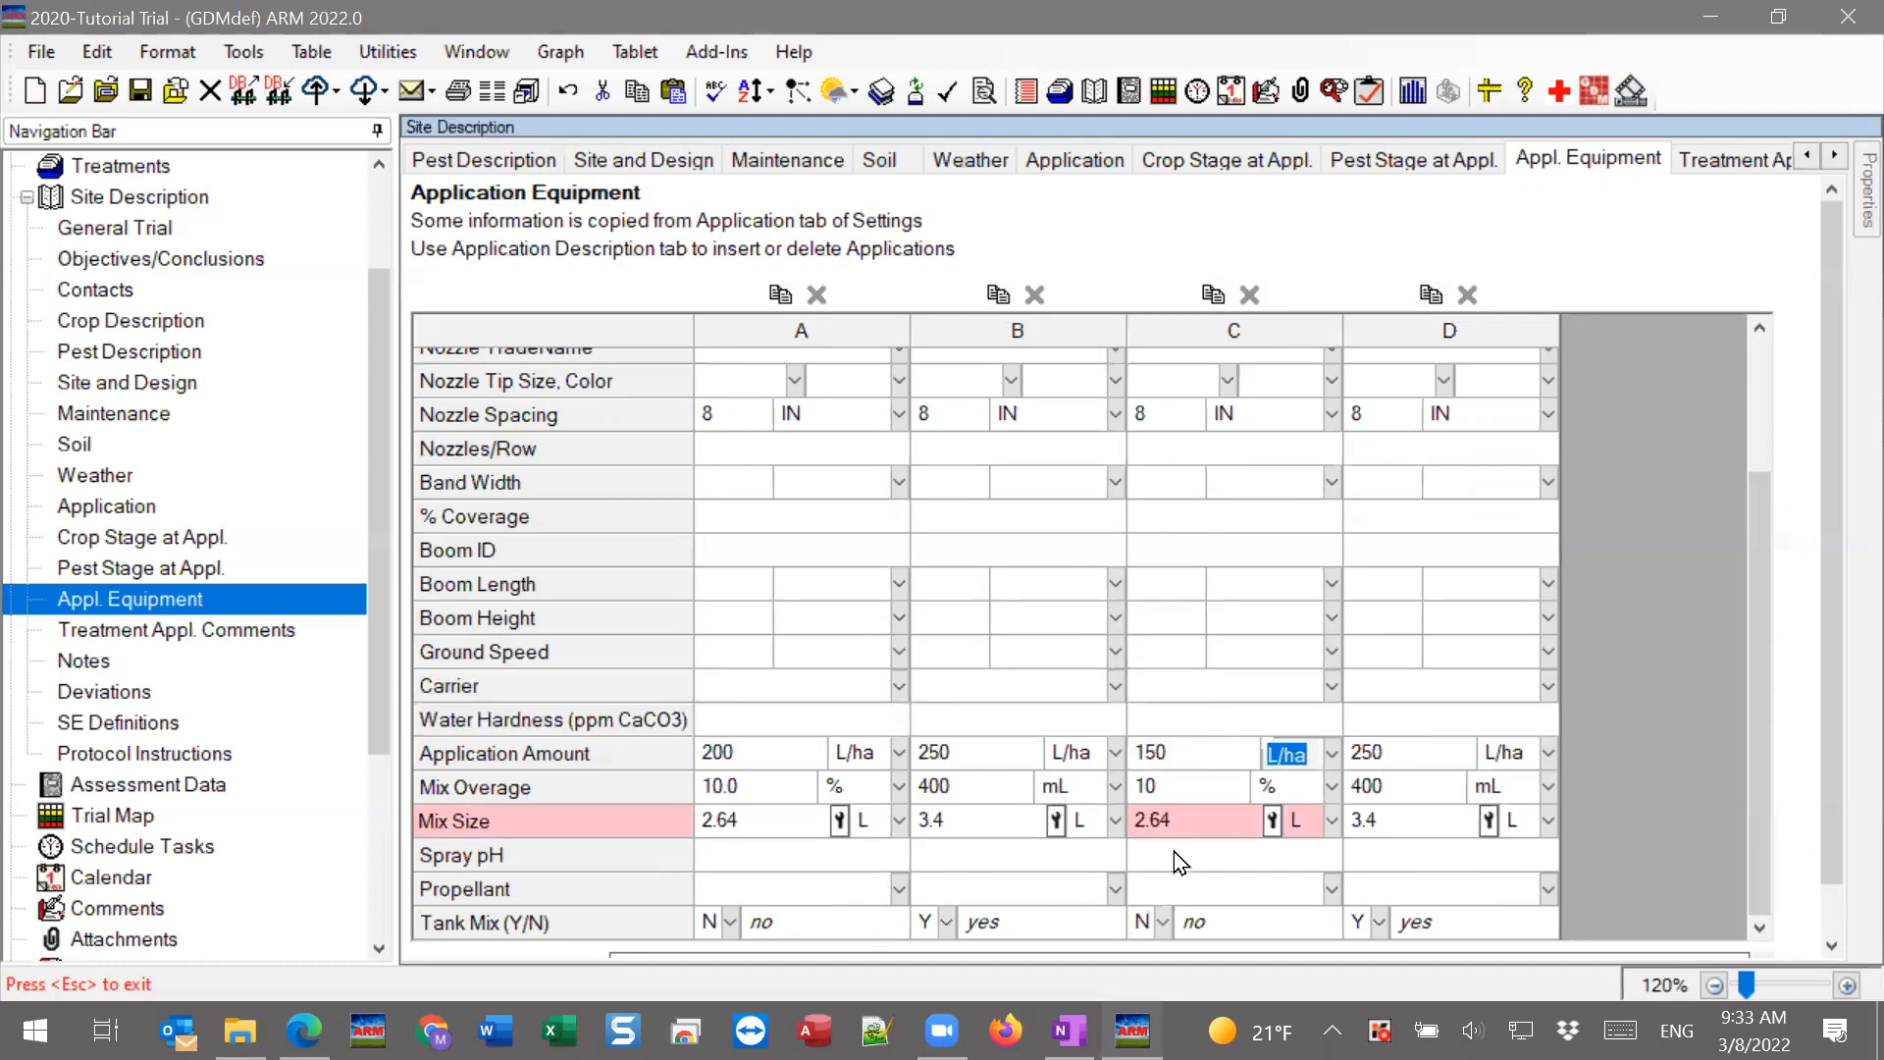
# Replace application C's user-defined mix size with the calculated mix size of 1.98 L using the Mix Size Calculator.
pyautogui.click(1201, 828)
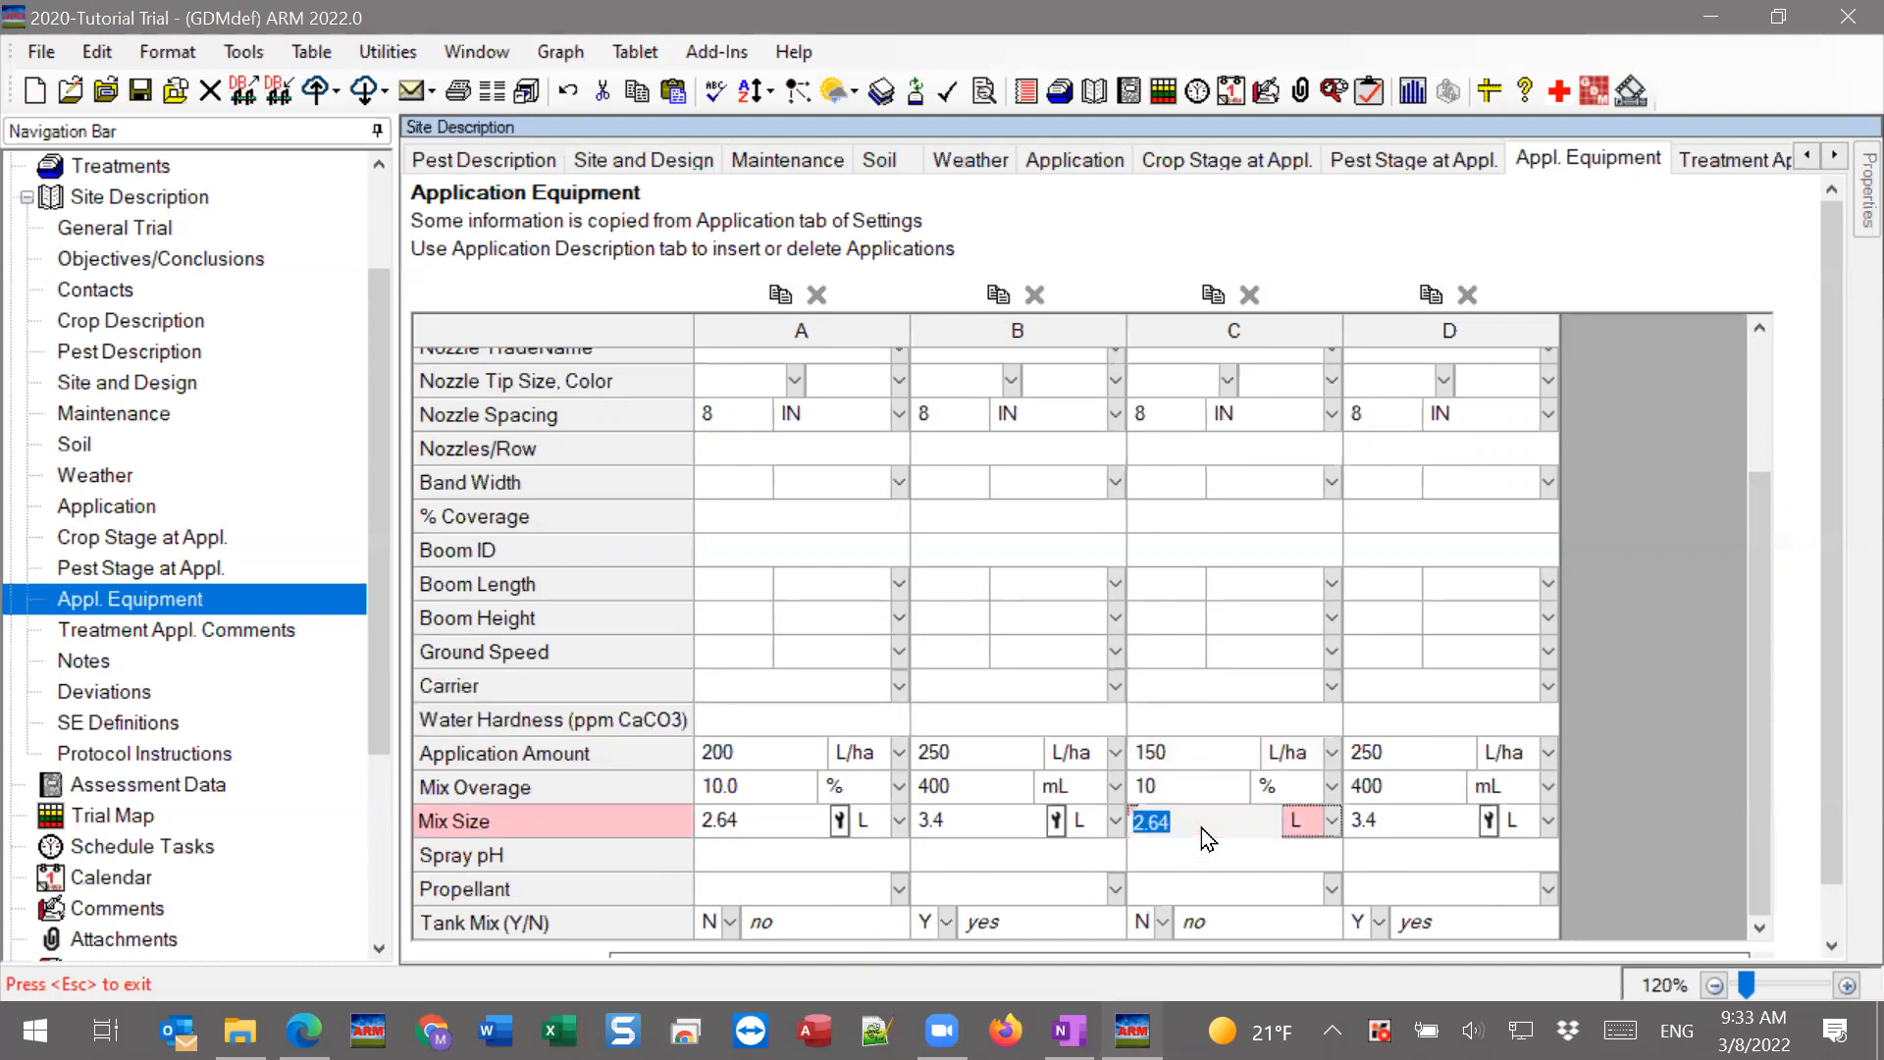
pyautogui.click(1272, 825)
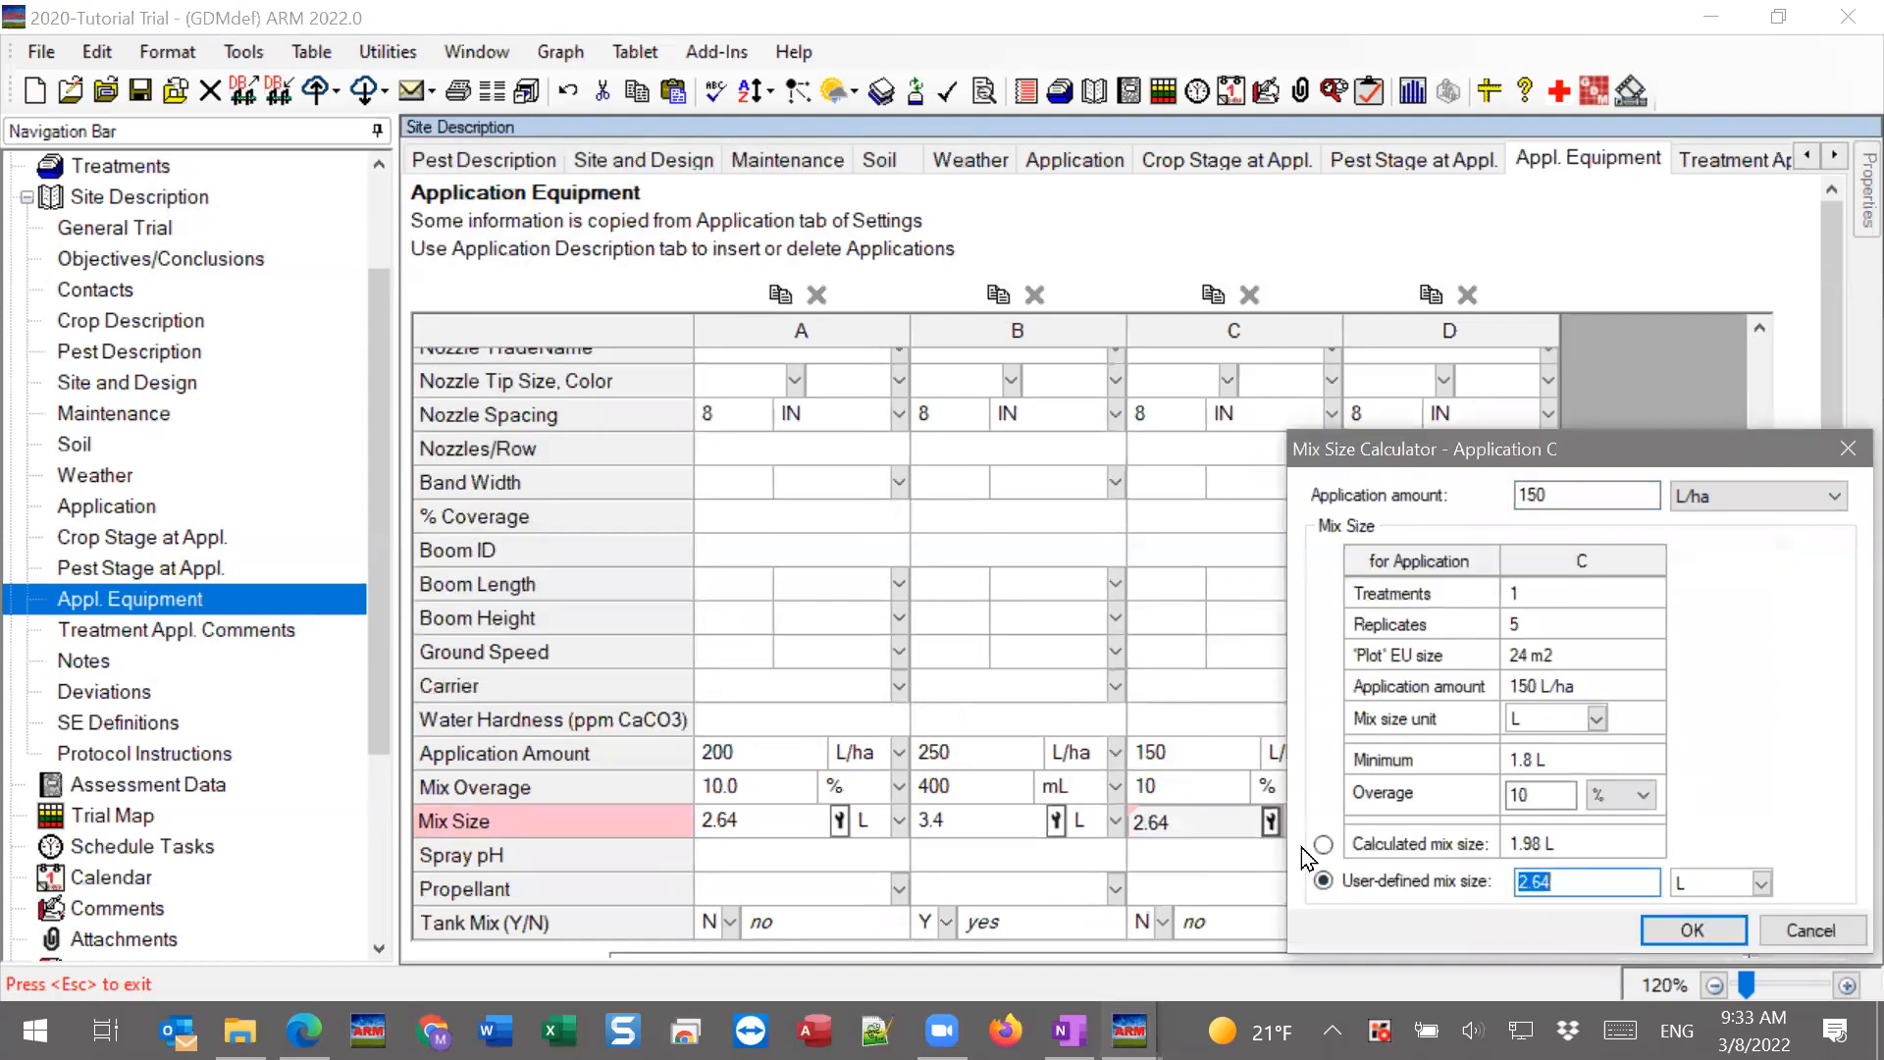
pyautogui.click(1324, 844)
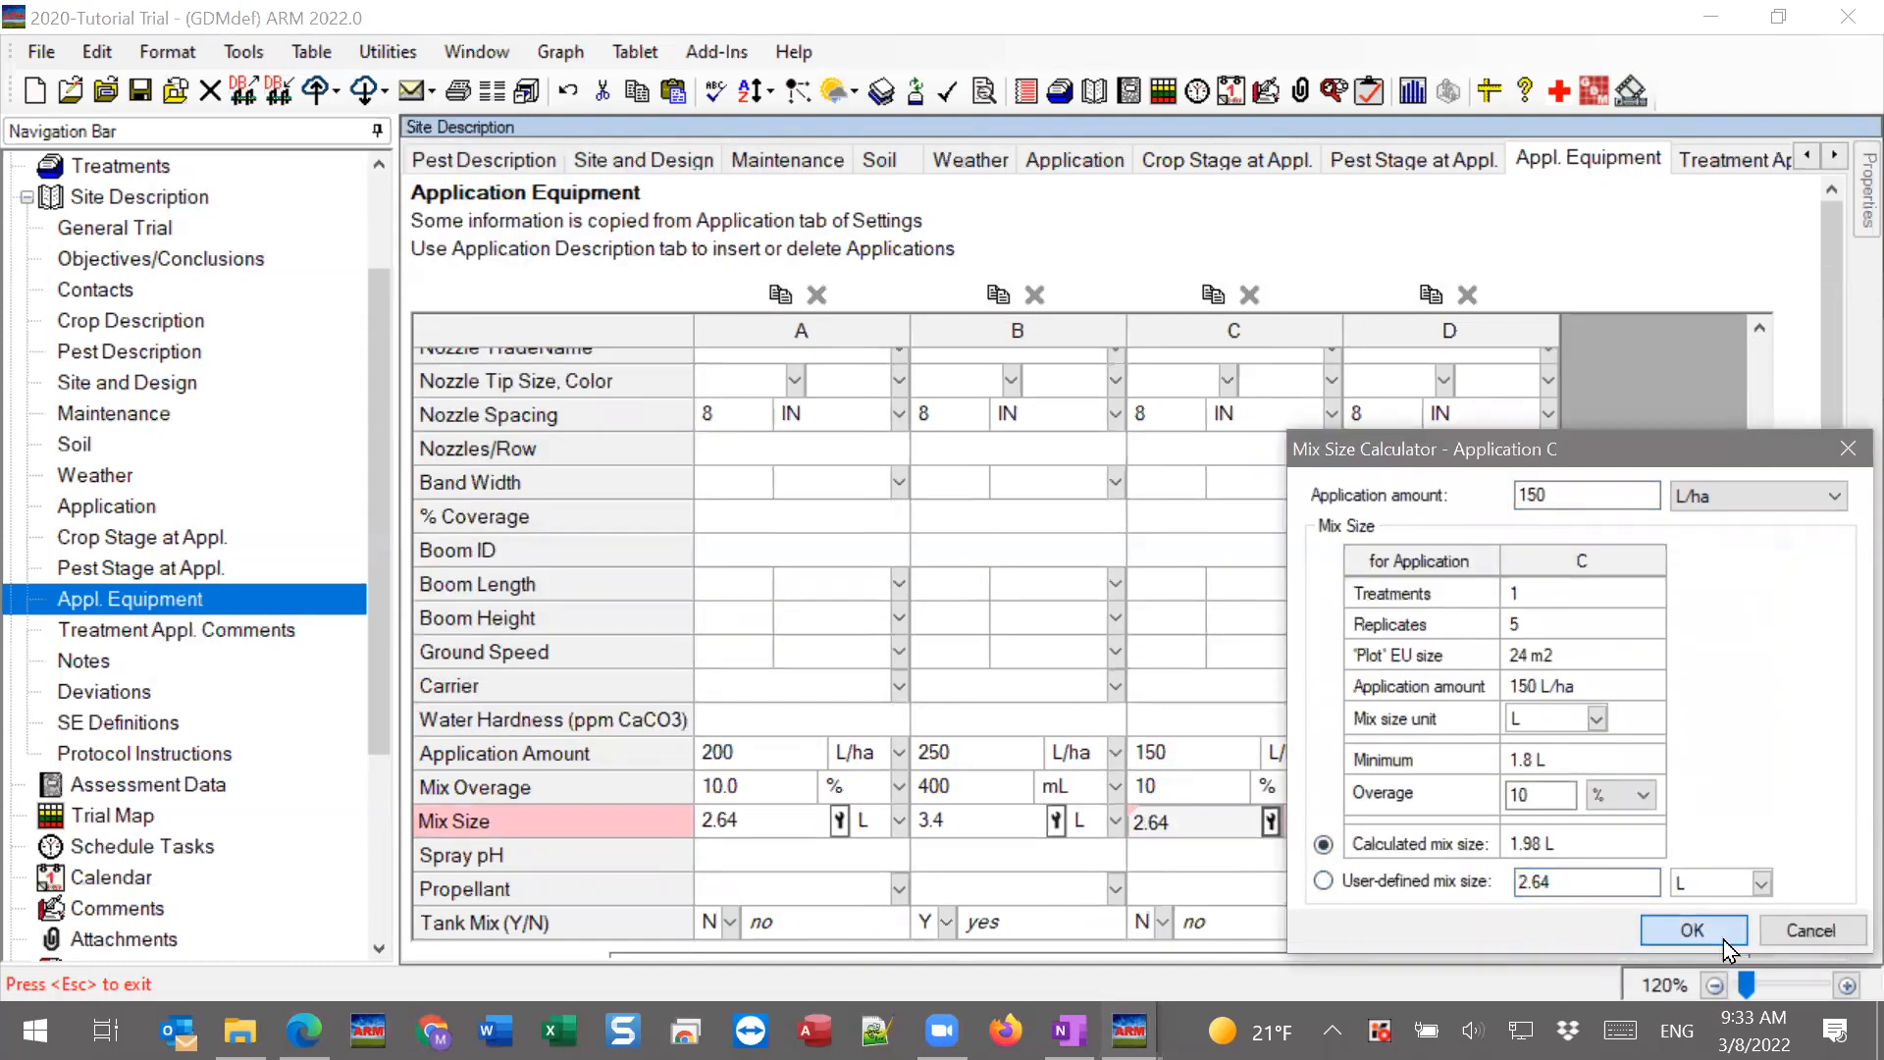
pyautogui.click(1692, 929)
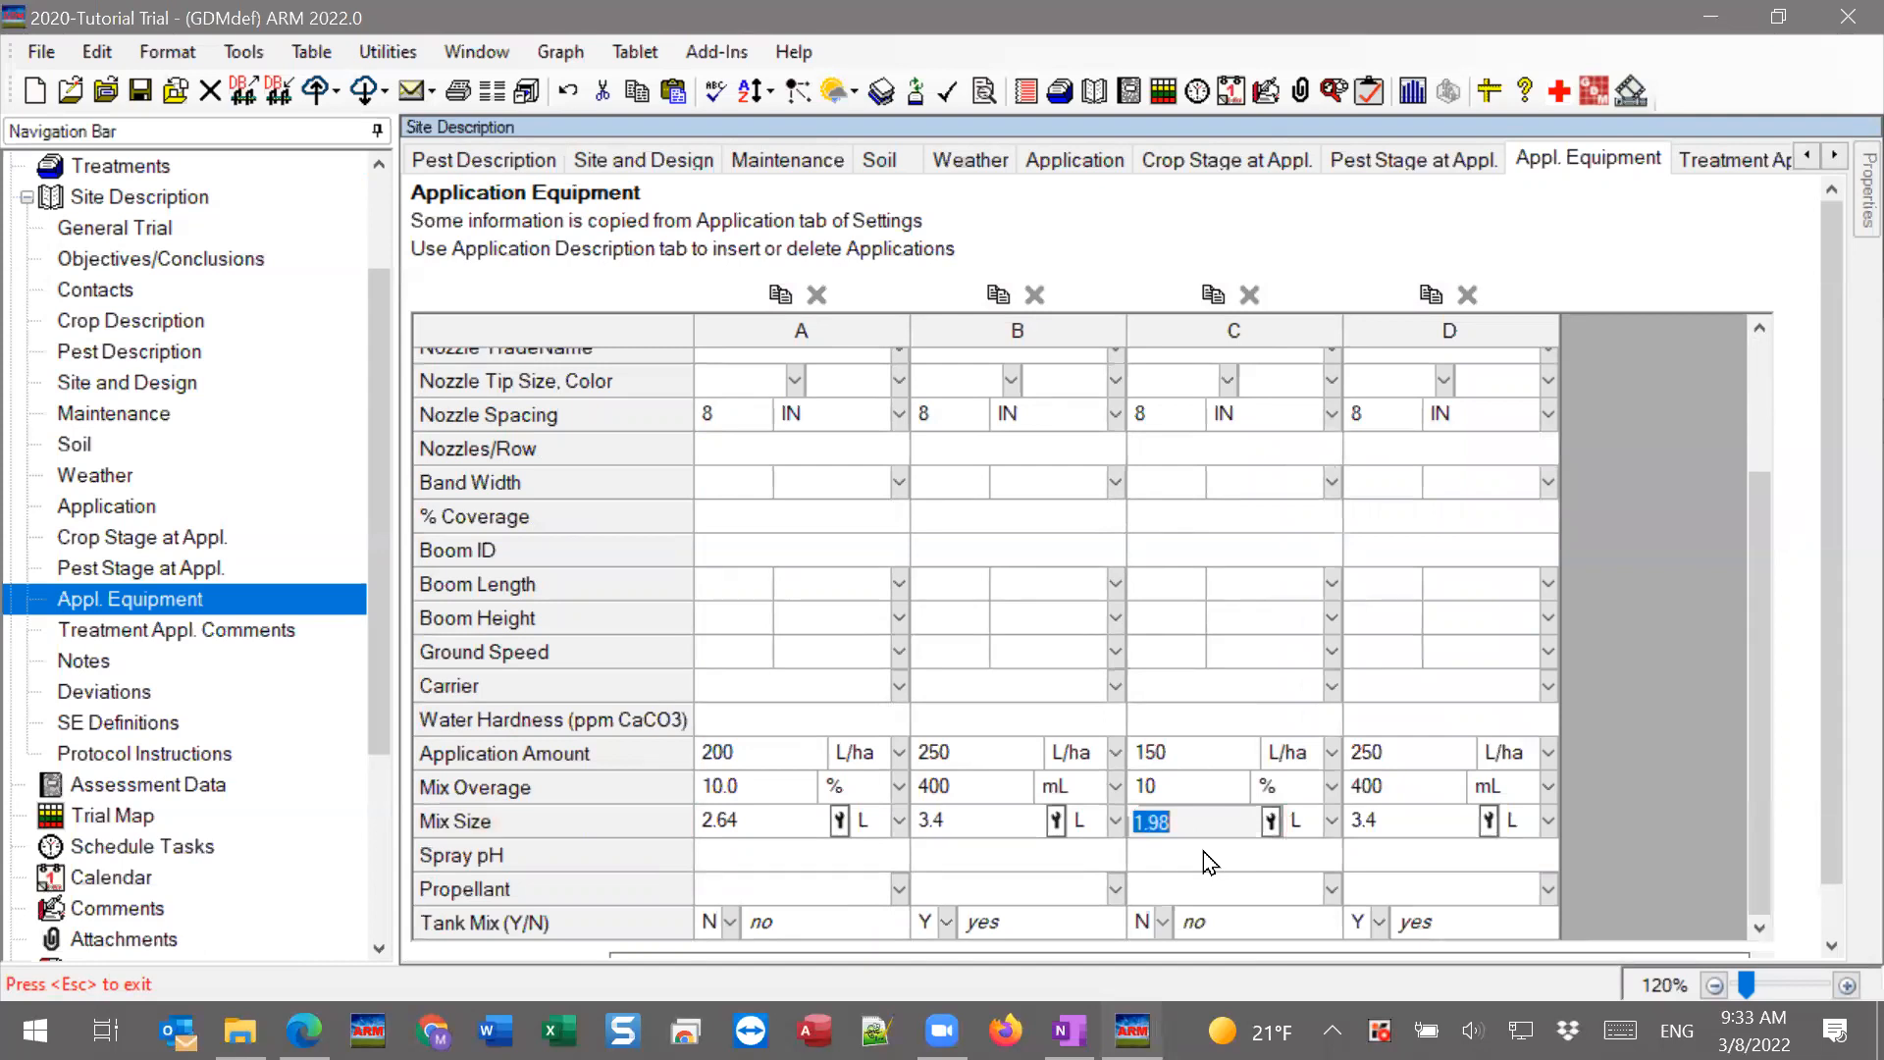
pyautogui.click(1203, 851)
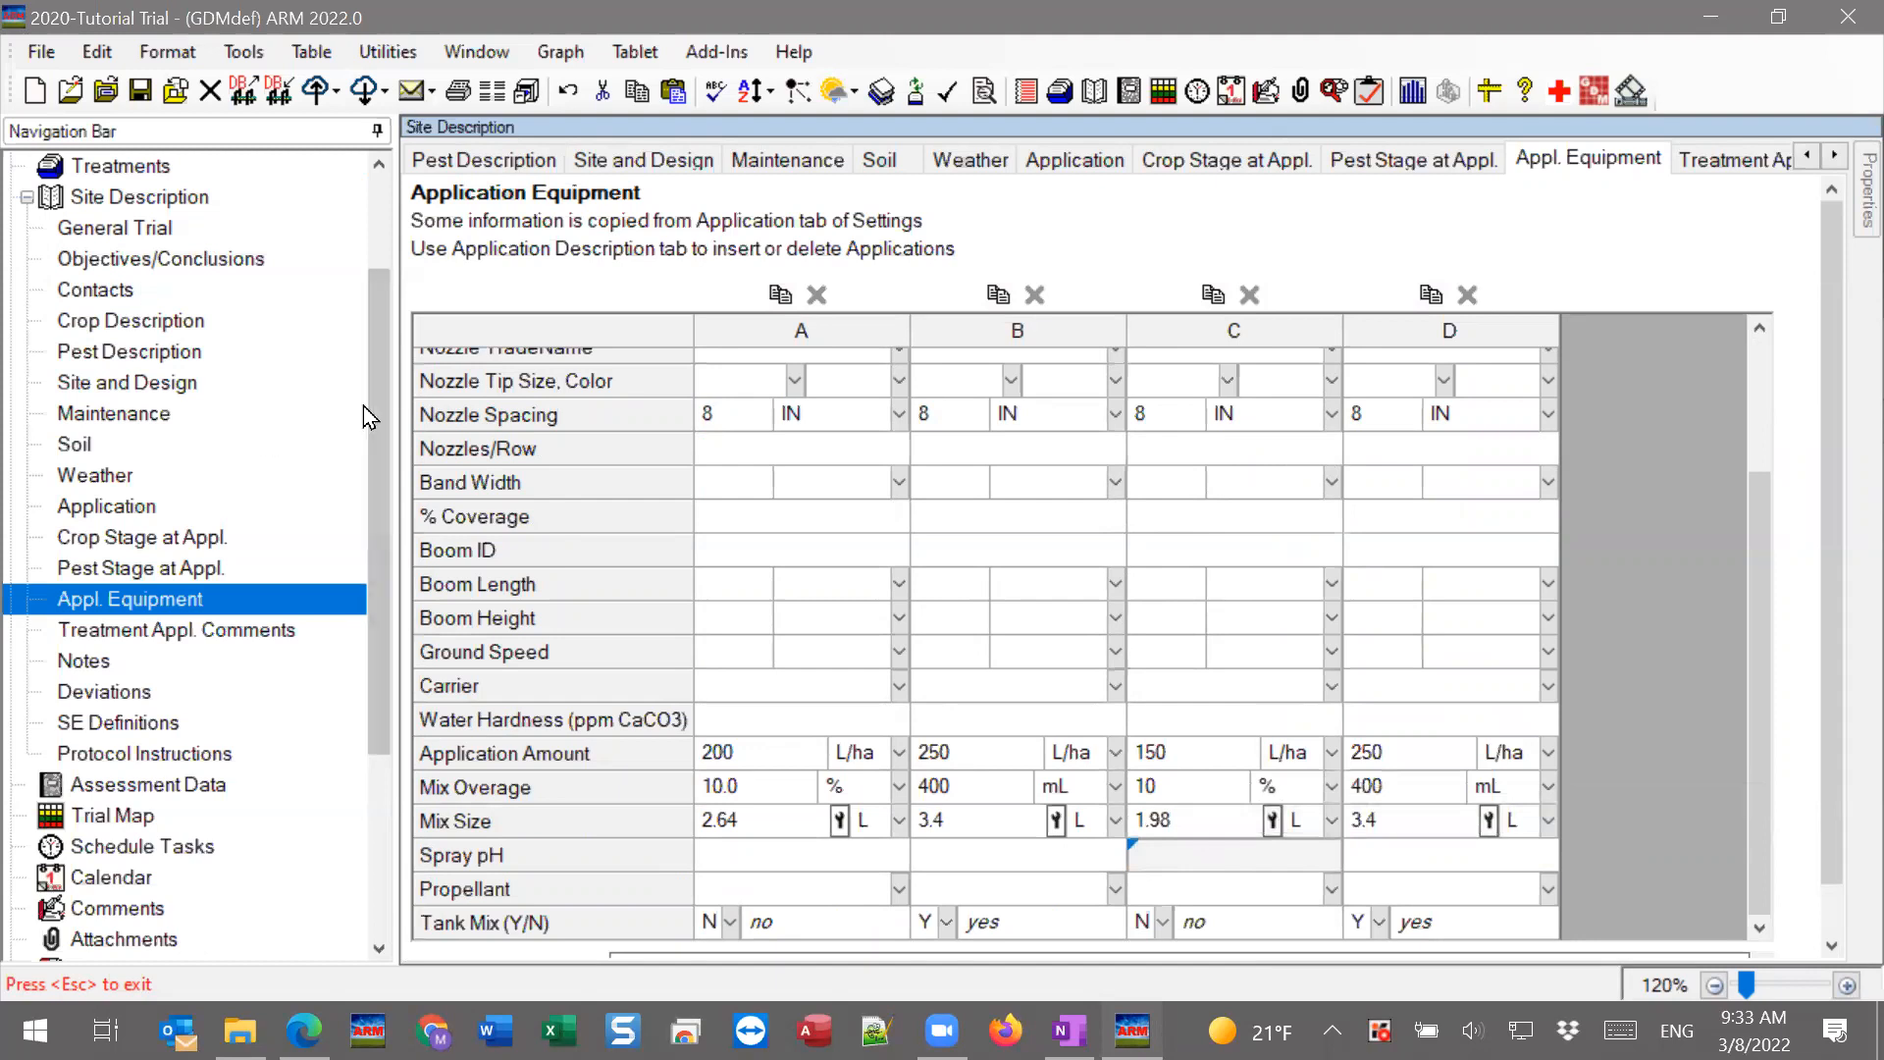
# Set the application amount of treatment 2 (Stomper Plus, line 2) to 200 L/ha in the Treatments editor.
pyautogui.click(114, 174)
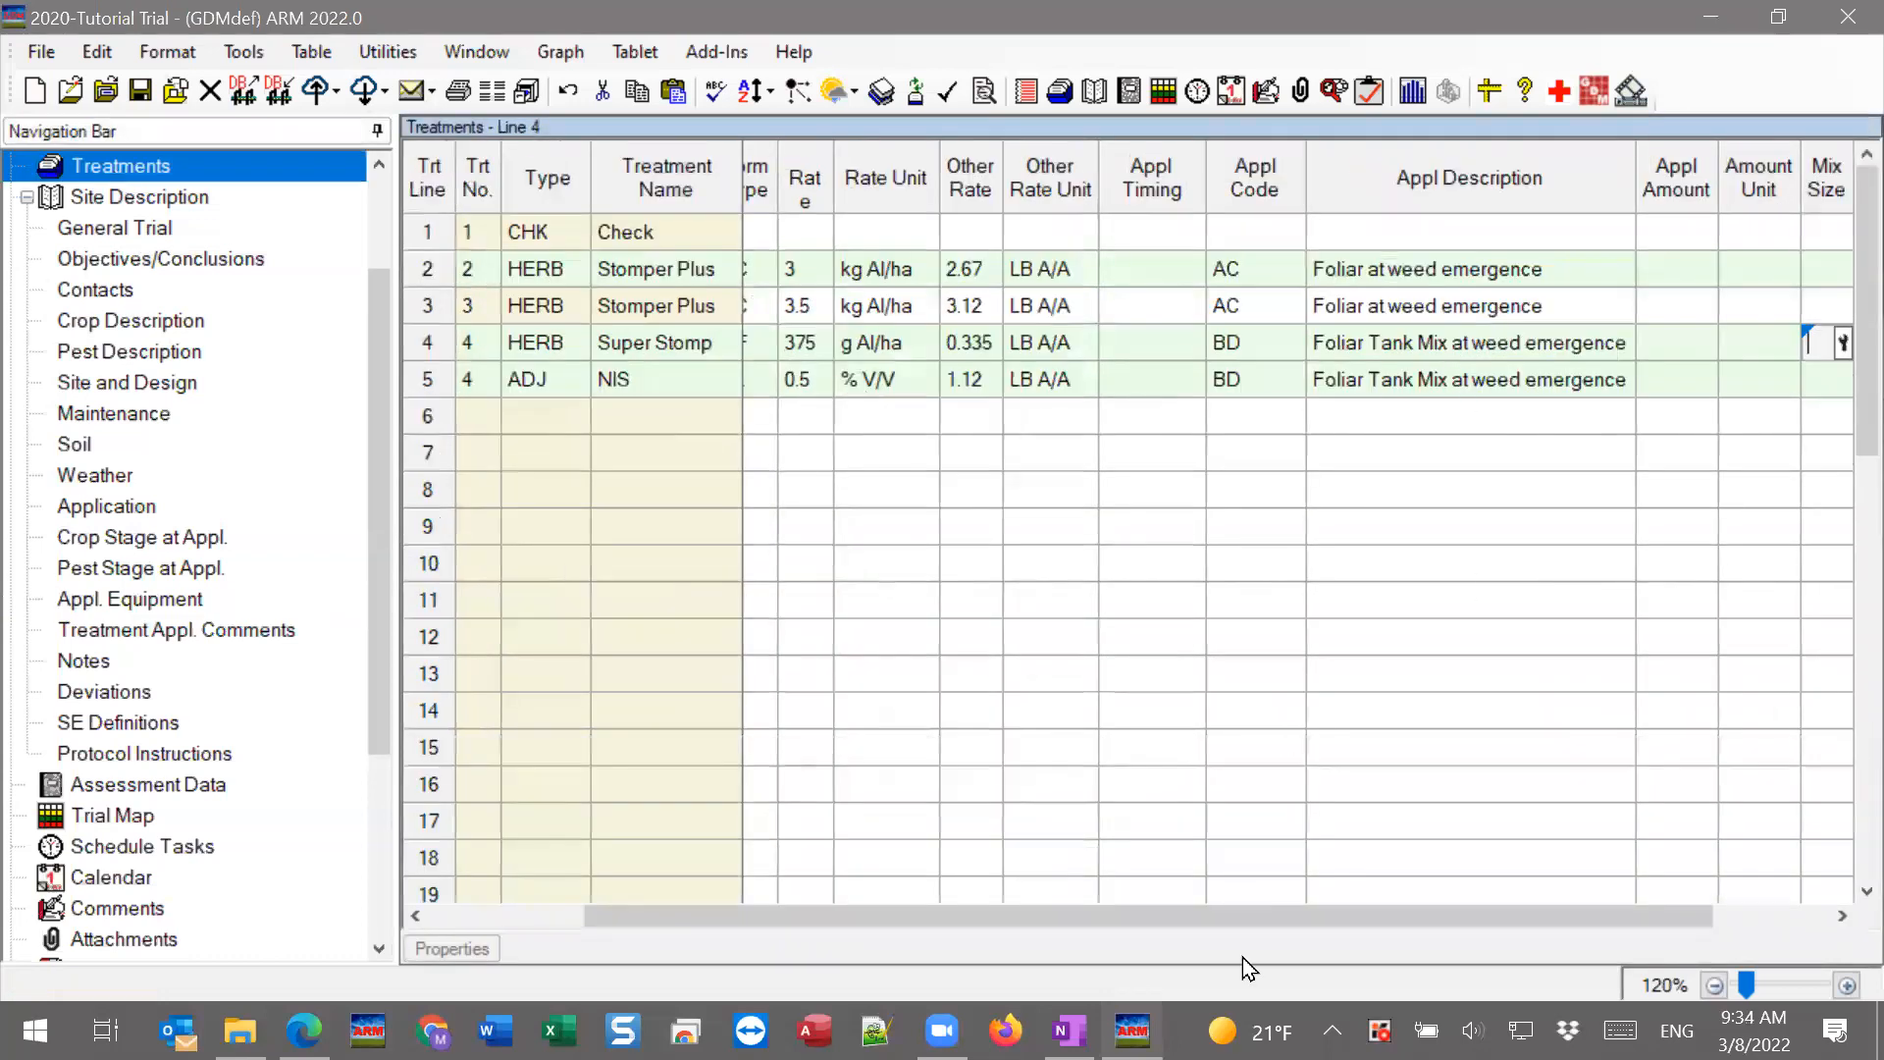
pyautogui.hscroll(5, 1301, 910)
pyautogui.click(1513, 276)
pyautogui.write('200')
pyautogui.press('Tab')
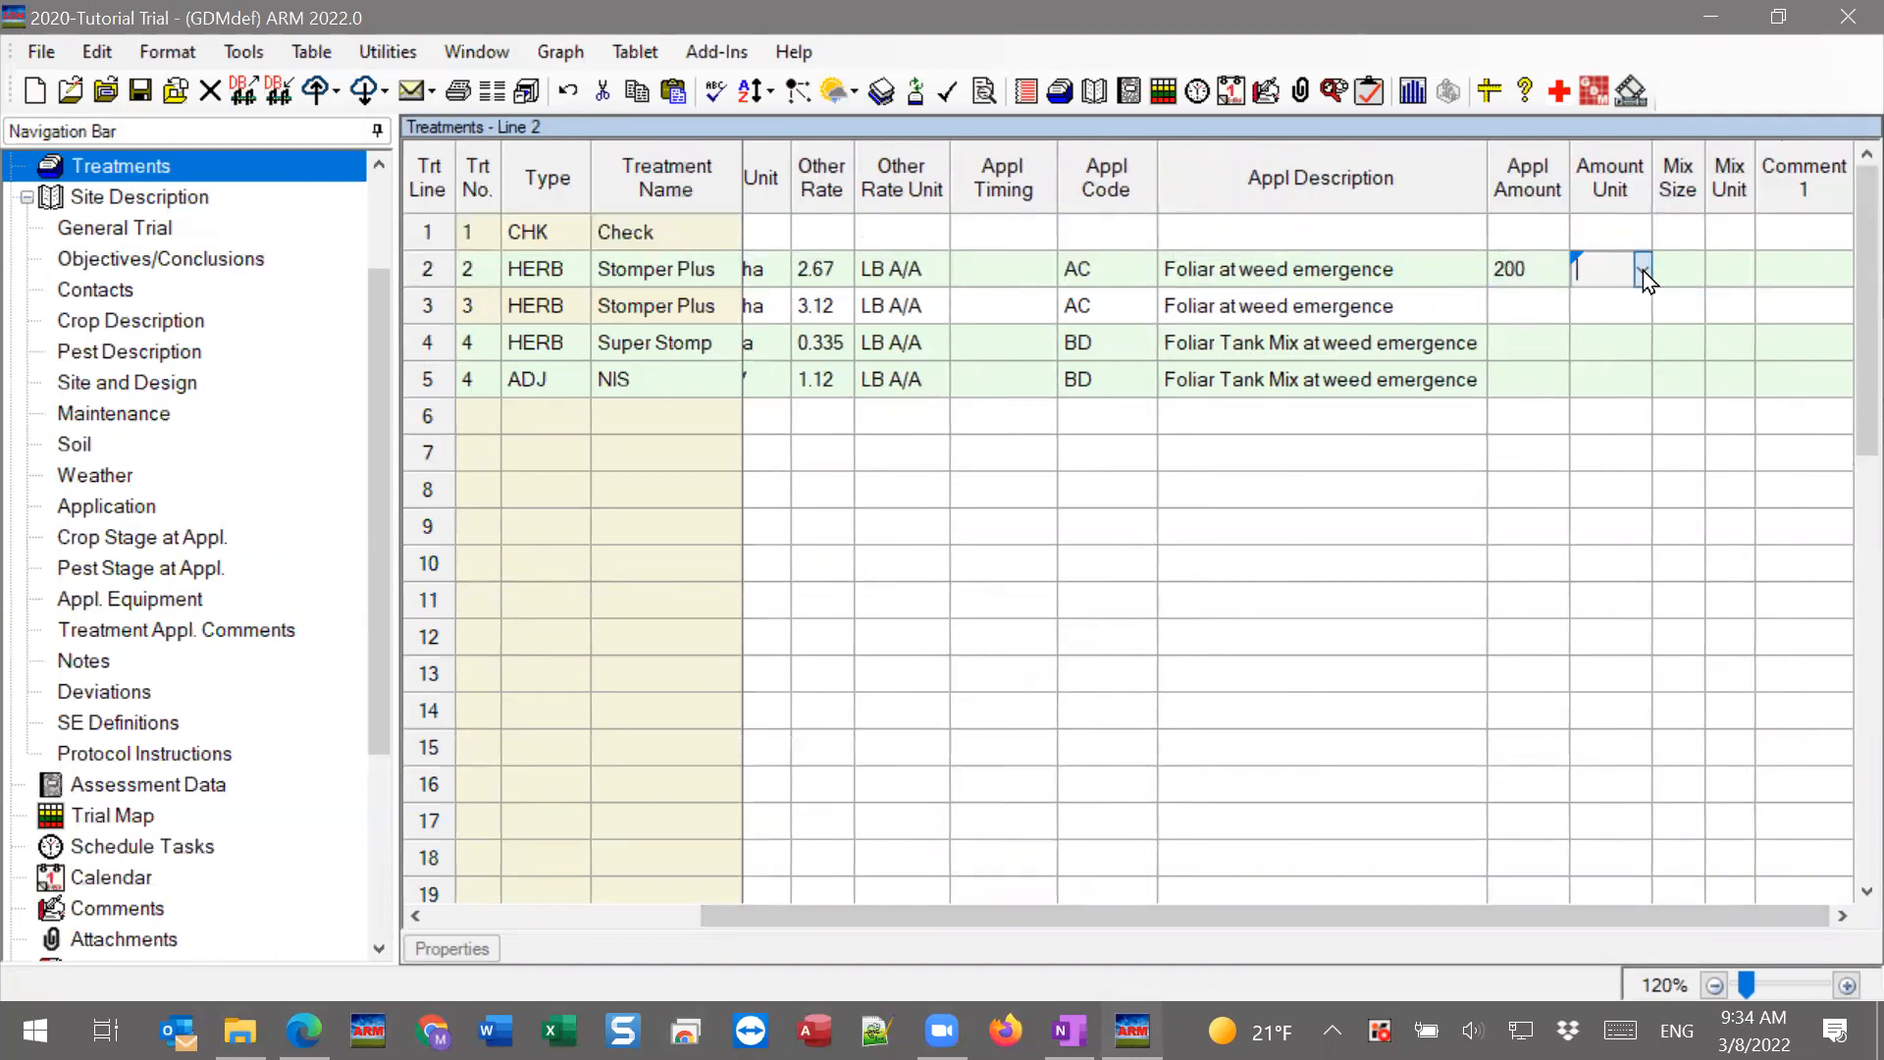
pyautogui.press('F4')
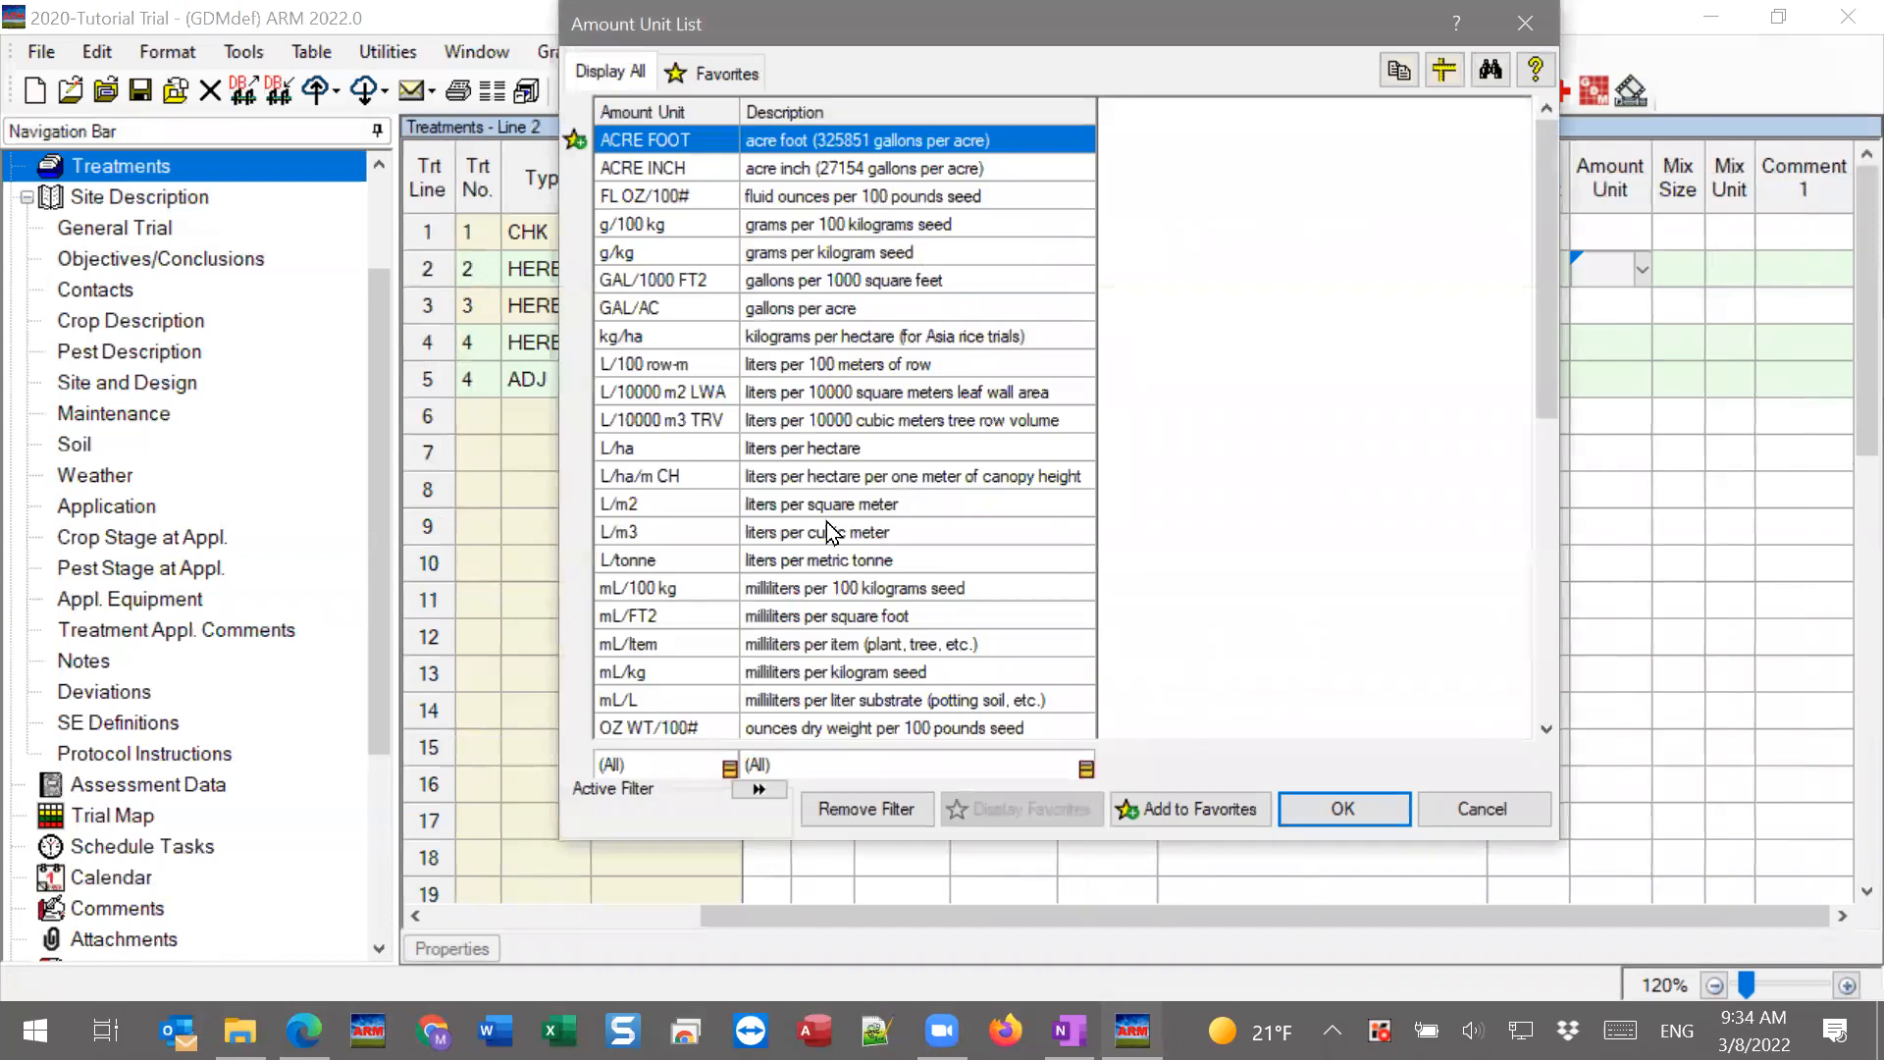
pyautogui.click(721, 450)
pyautogui.press('Return')
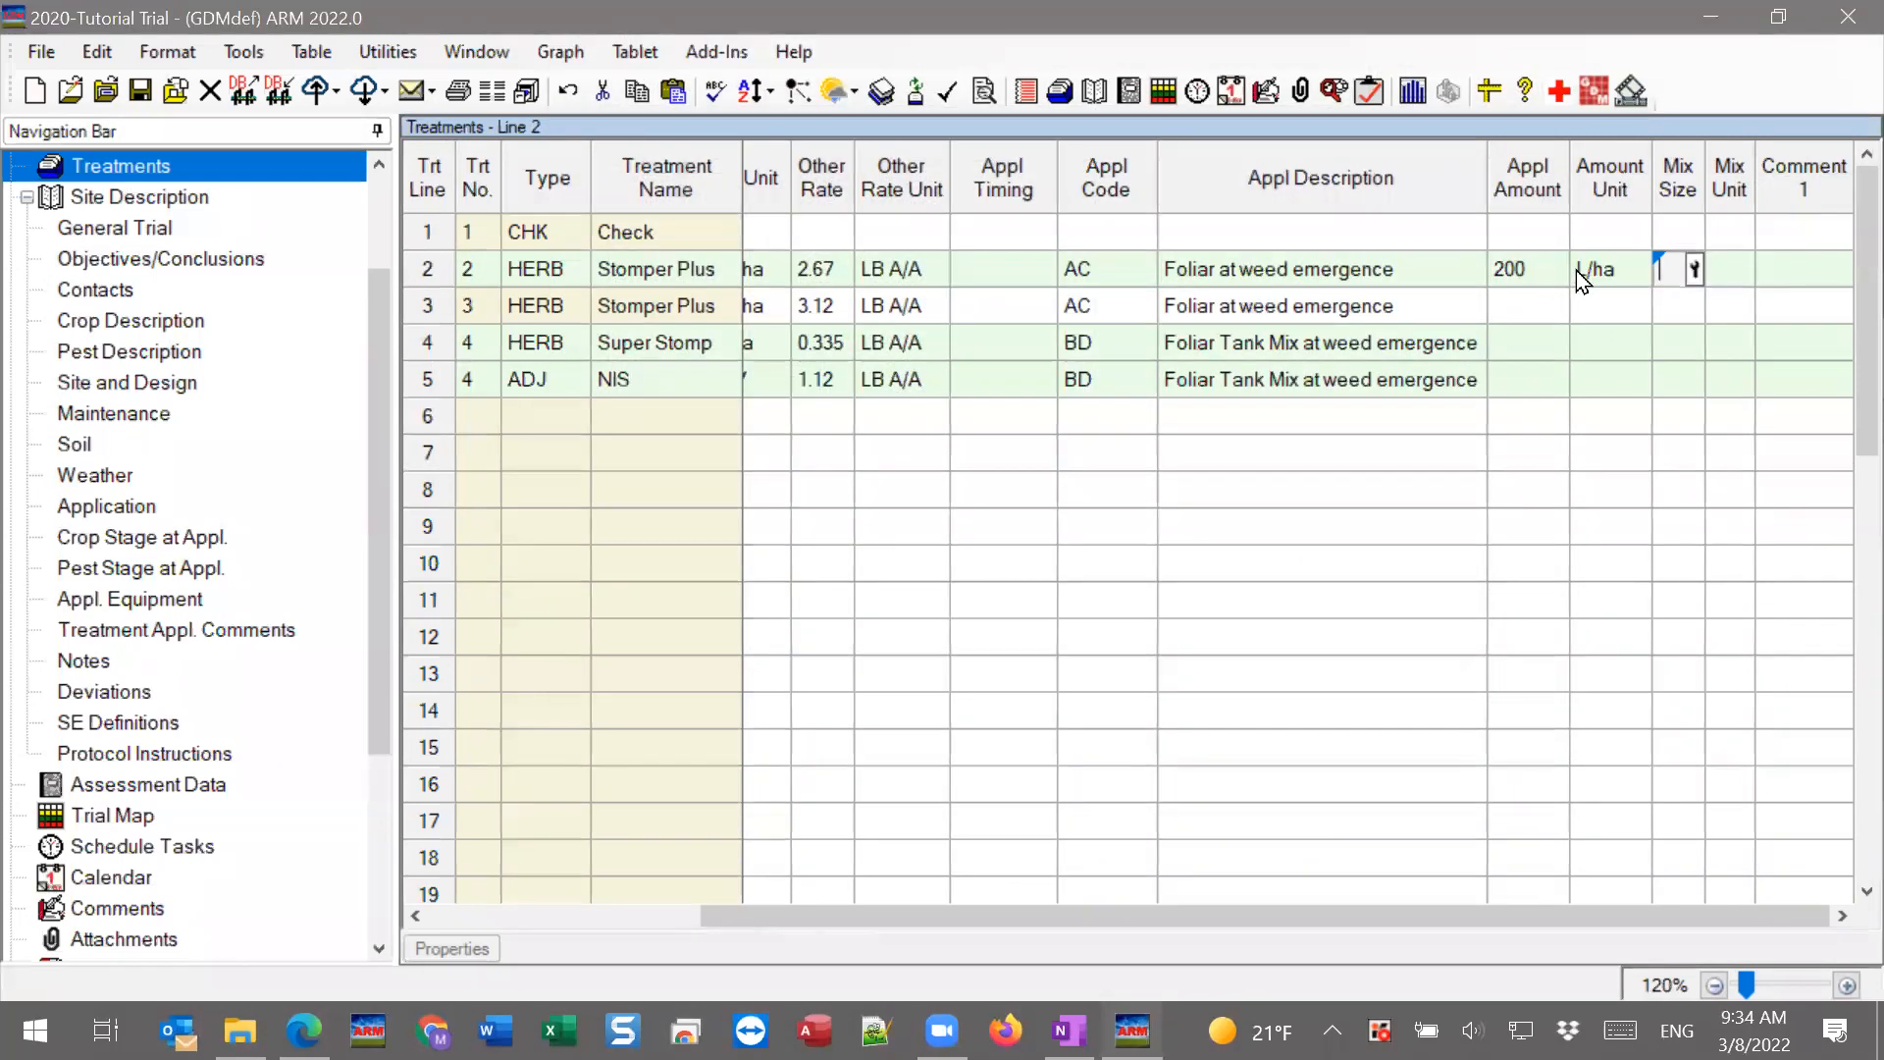
# Set the application amount of treatment 3 (Stomper Plus, line 3) to 200 L/ha.
pyautogui.click(1537, 304)
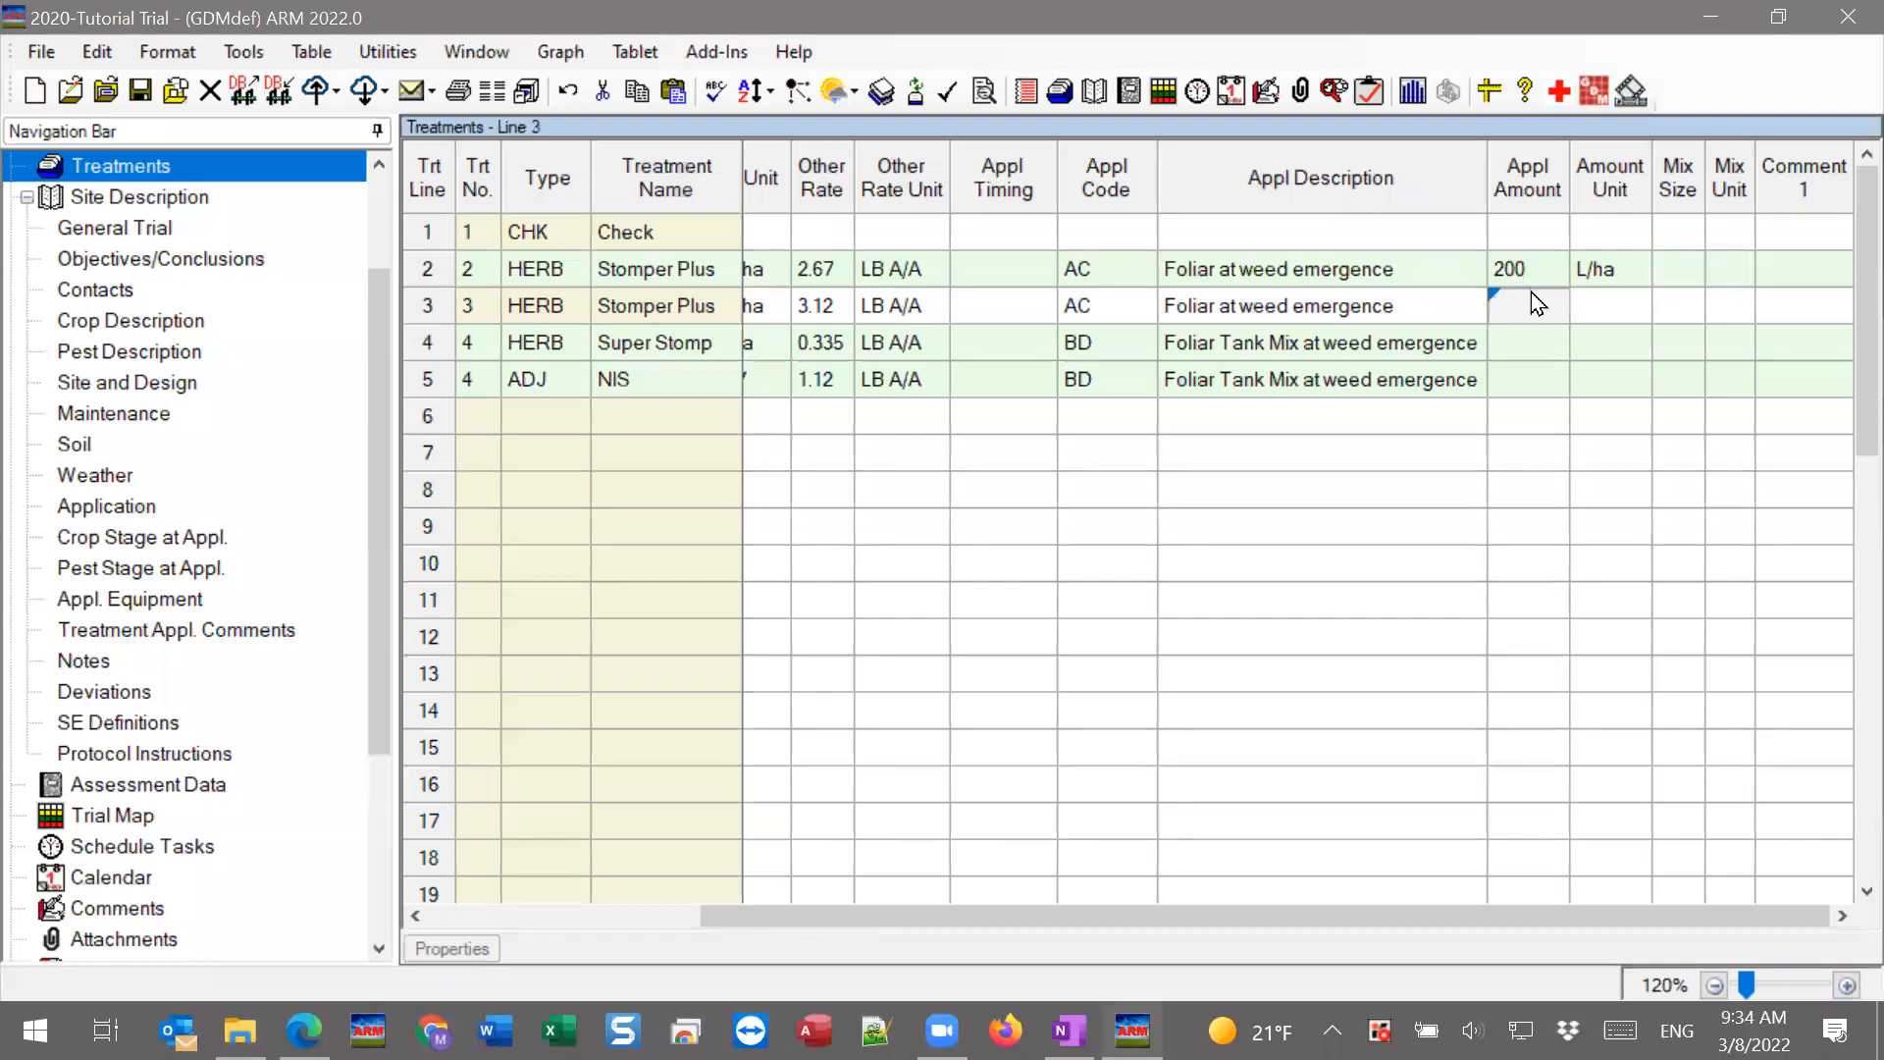
pyautogui.write('200')
pyautogui.press('Tab')
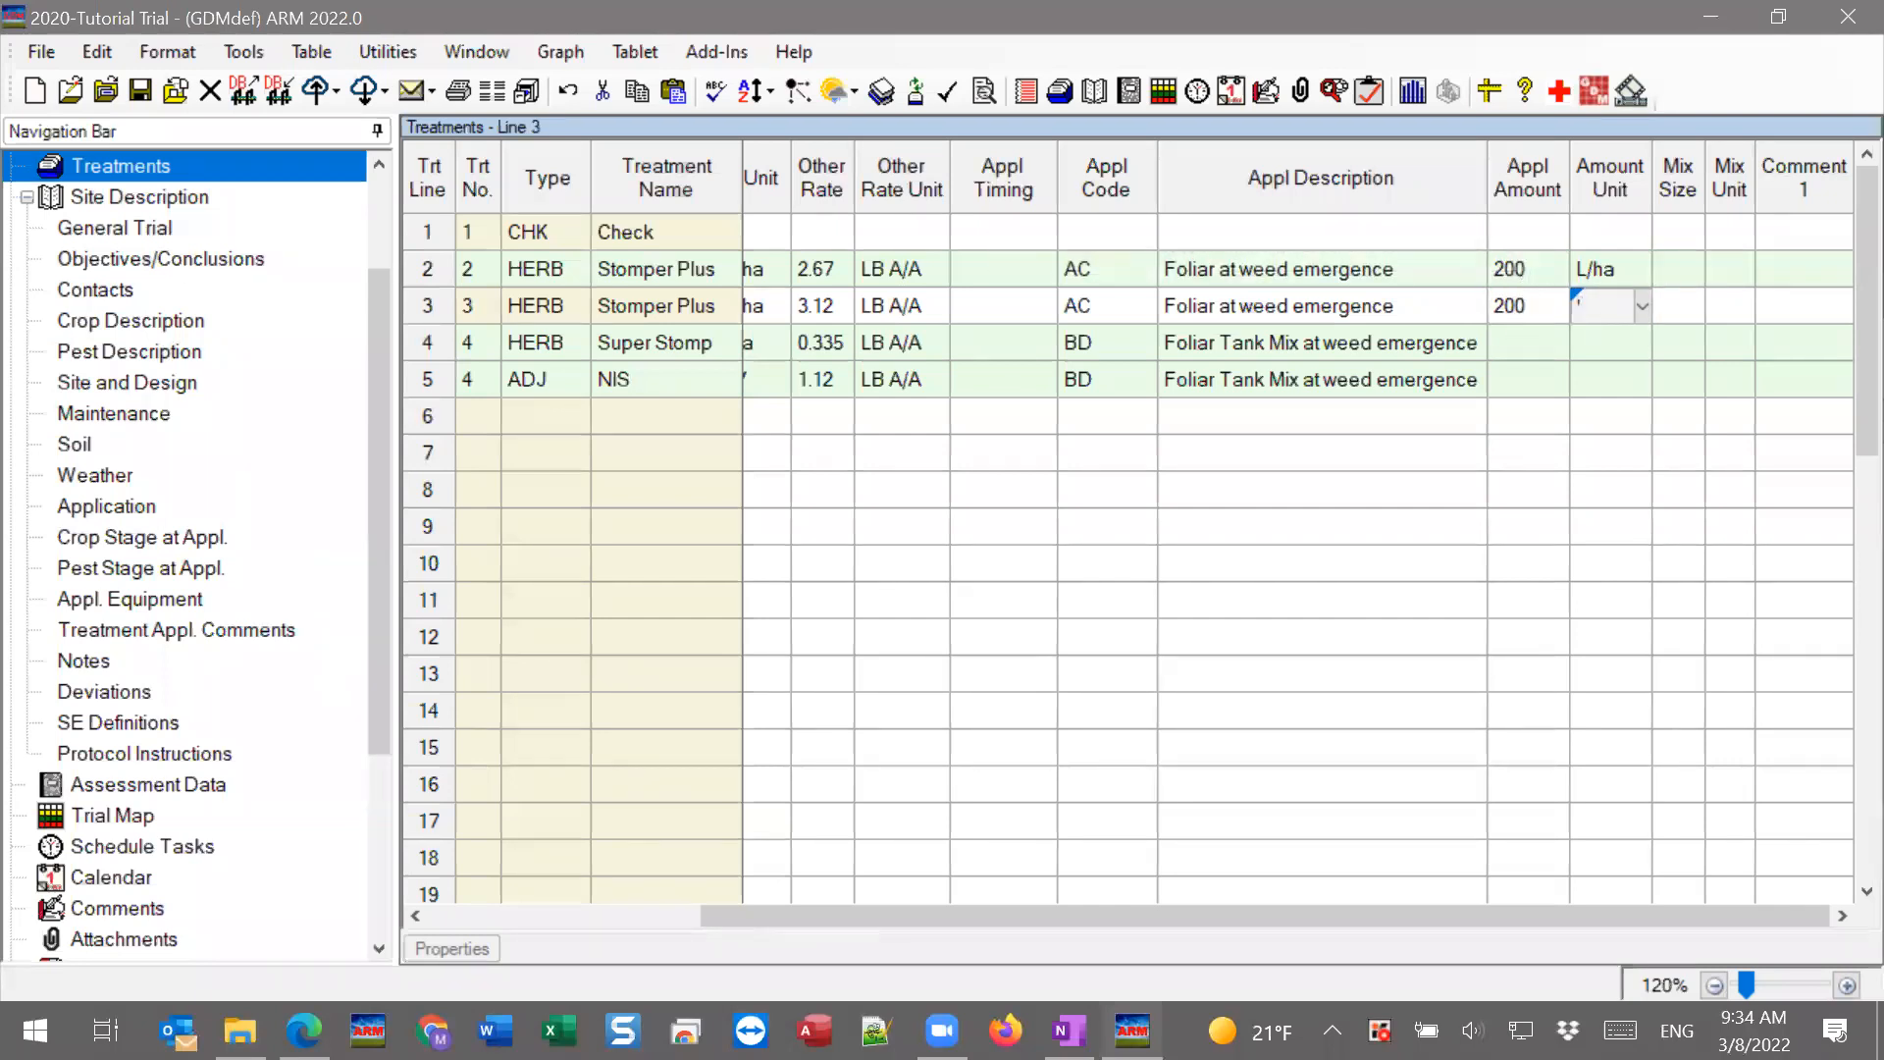
pyautogui.write('L/ha')
pyautogui.press('Tab')
pyautogui.click(1562, 342)
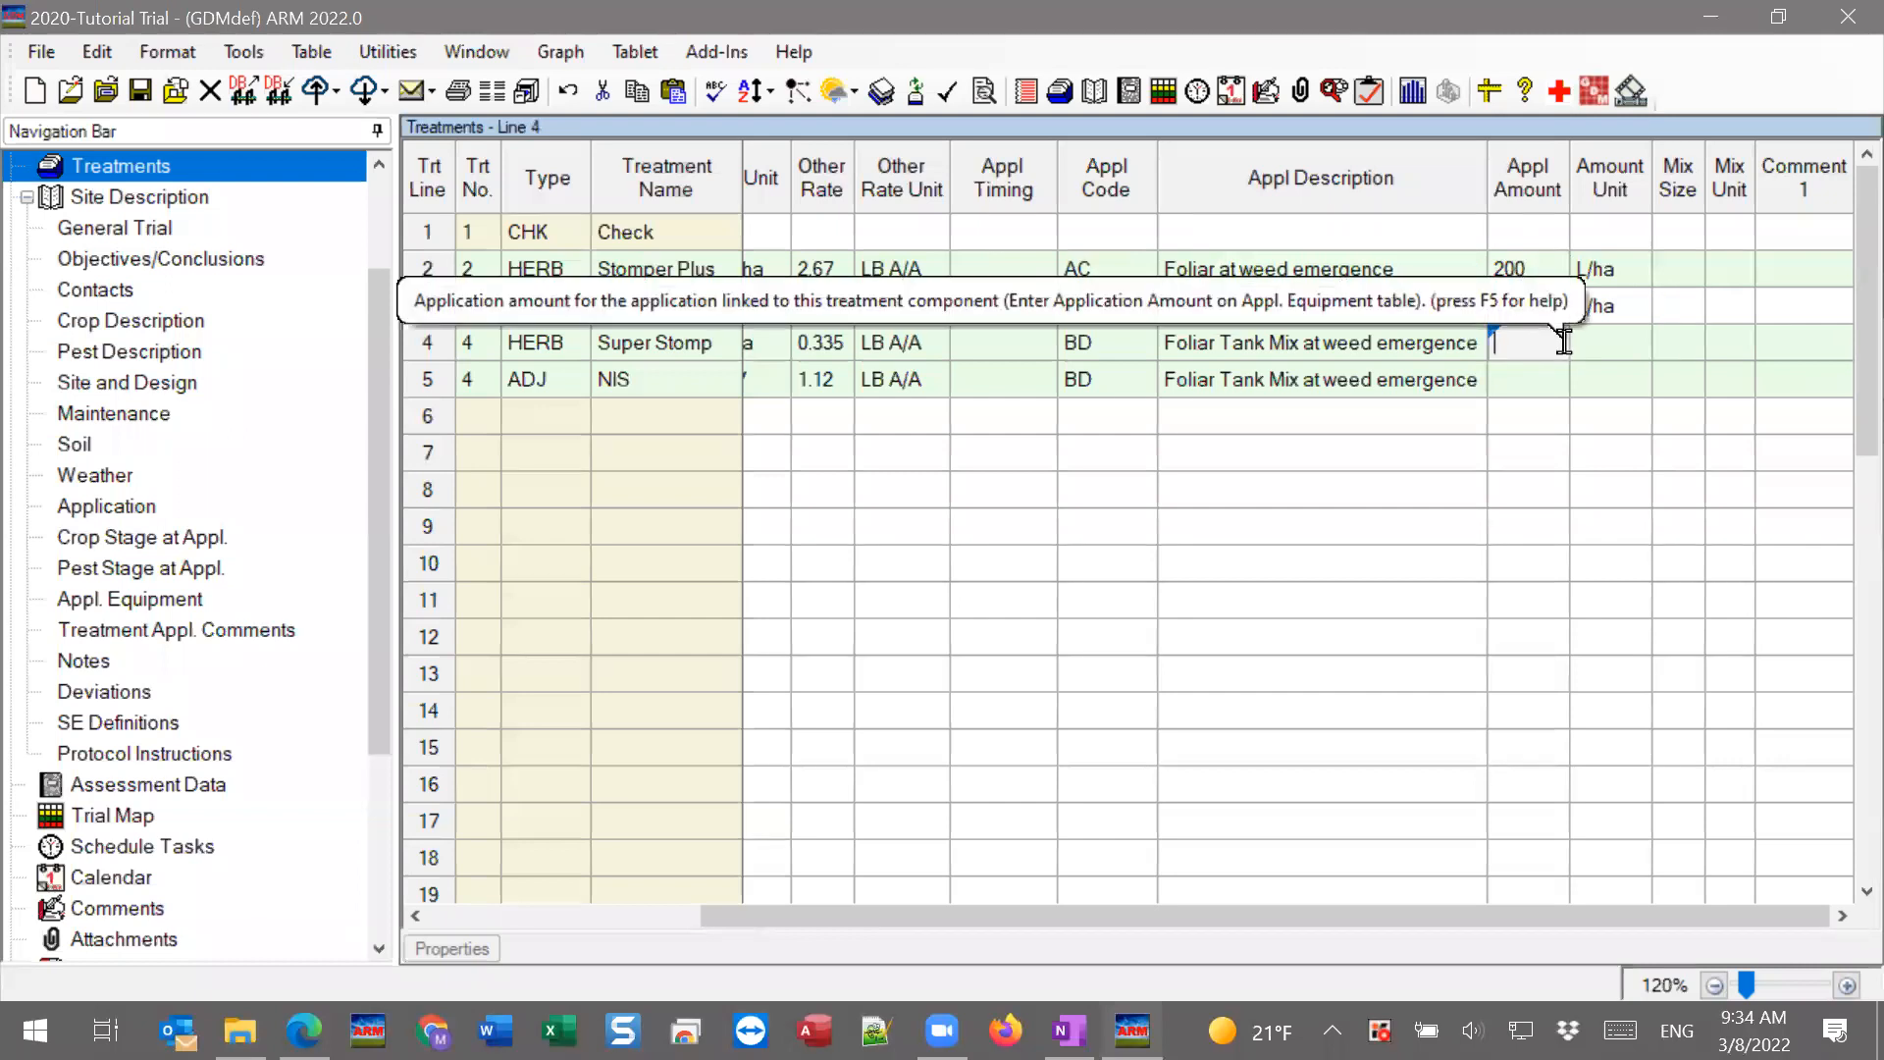
# Change the application amounts of both Stomper Plus treatments (lines 2 and 3) to 150.
pyautogui.click(1530, 268)
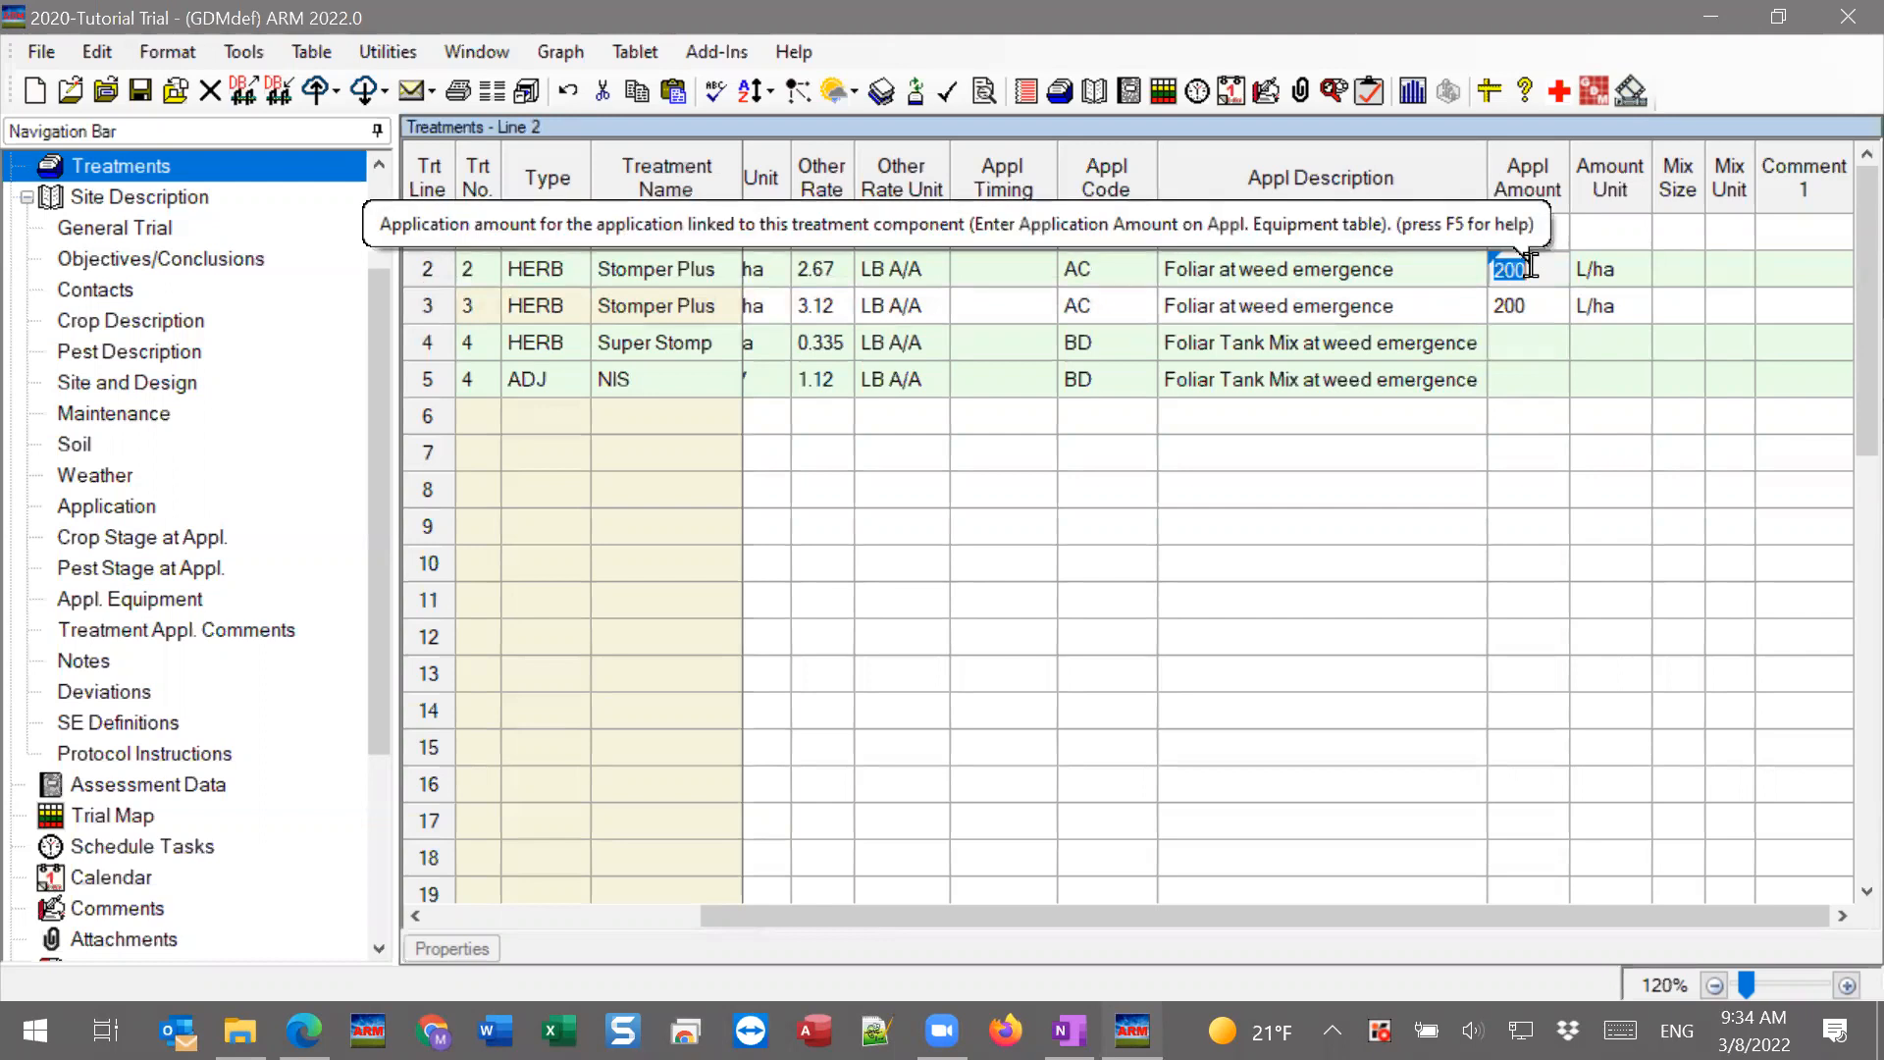
pyautogui.write('150')
pyautogui.press('Tab')
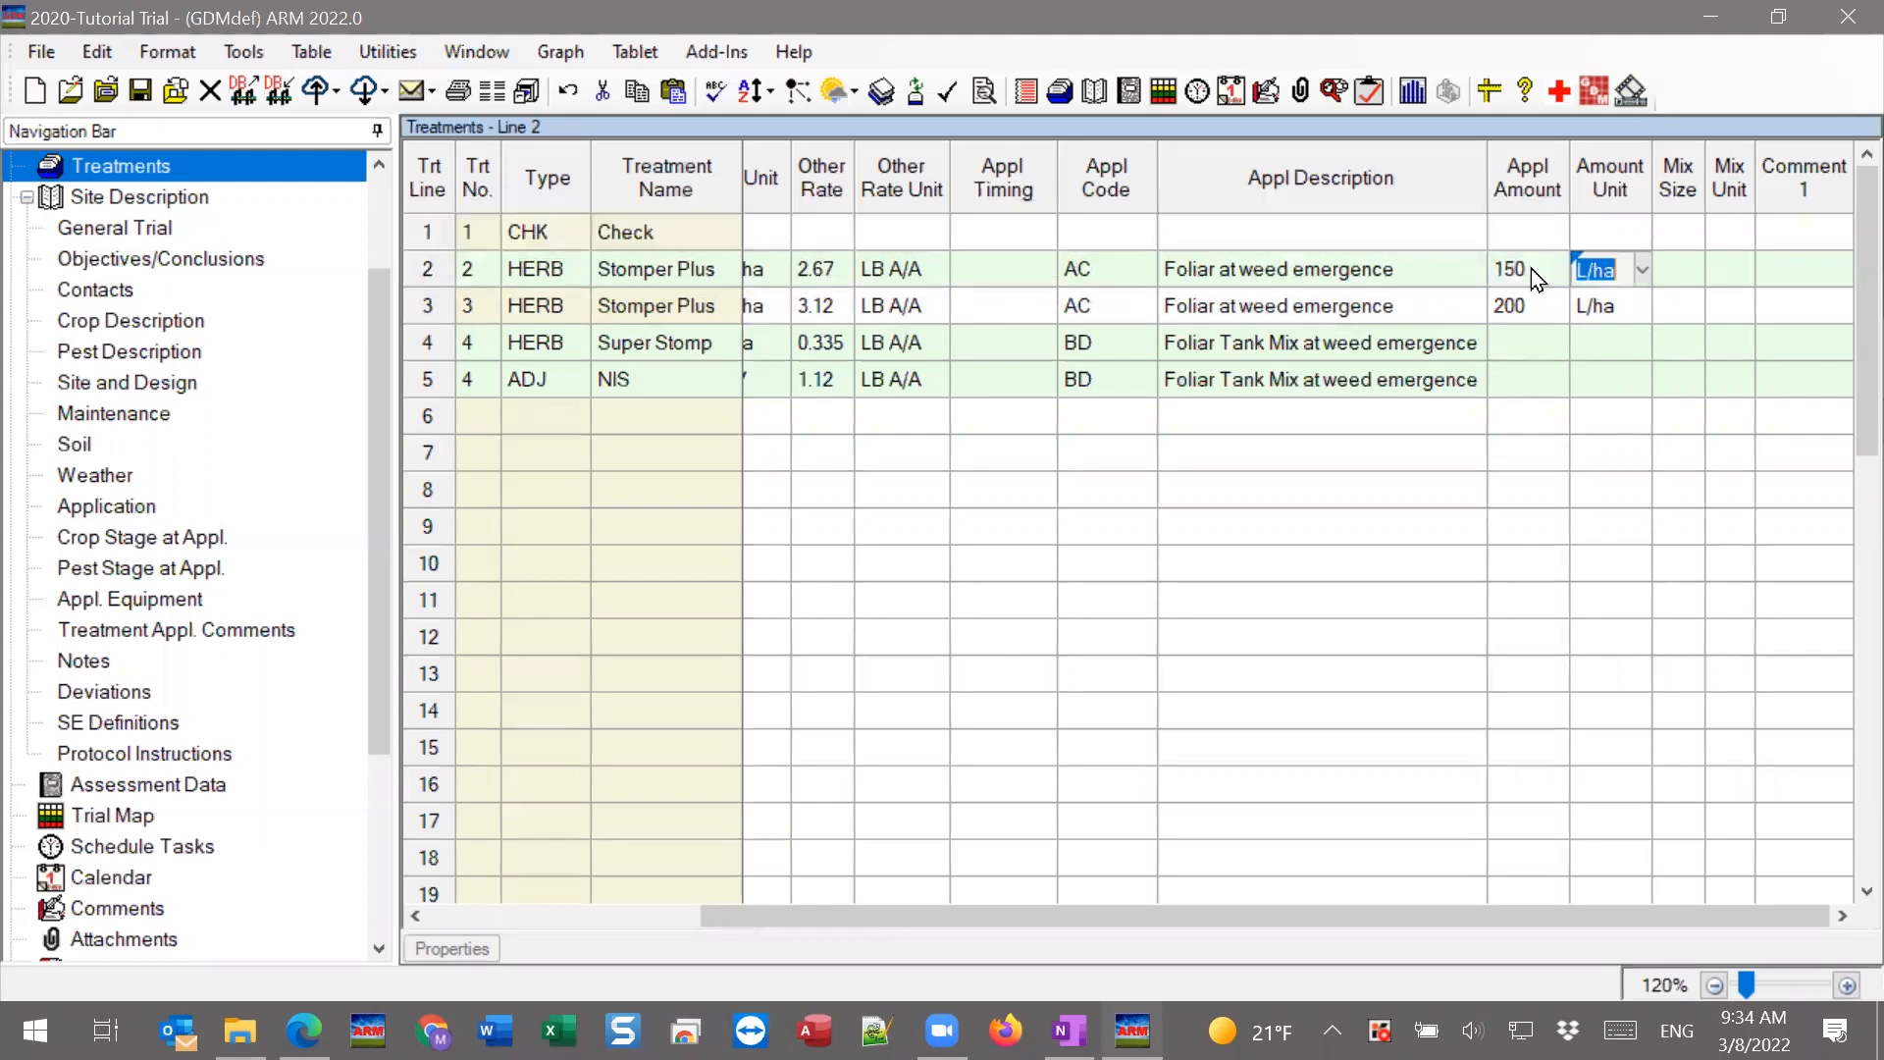
pyautogui.click(1526, 307)
pyautogui.write('150')
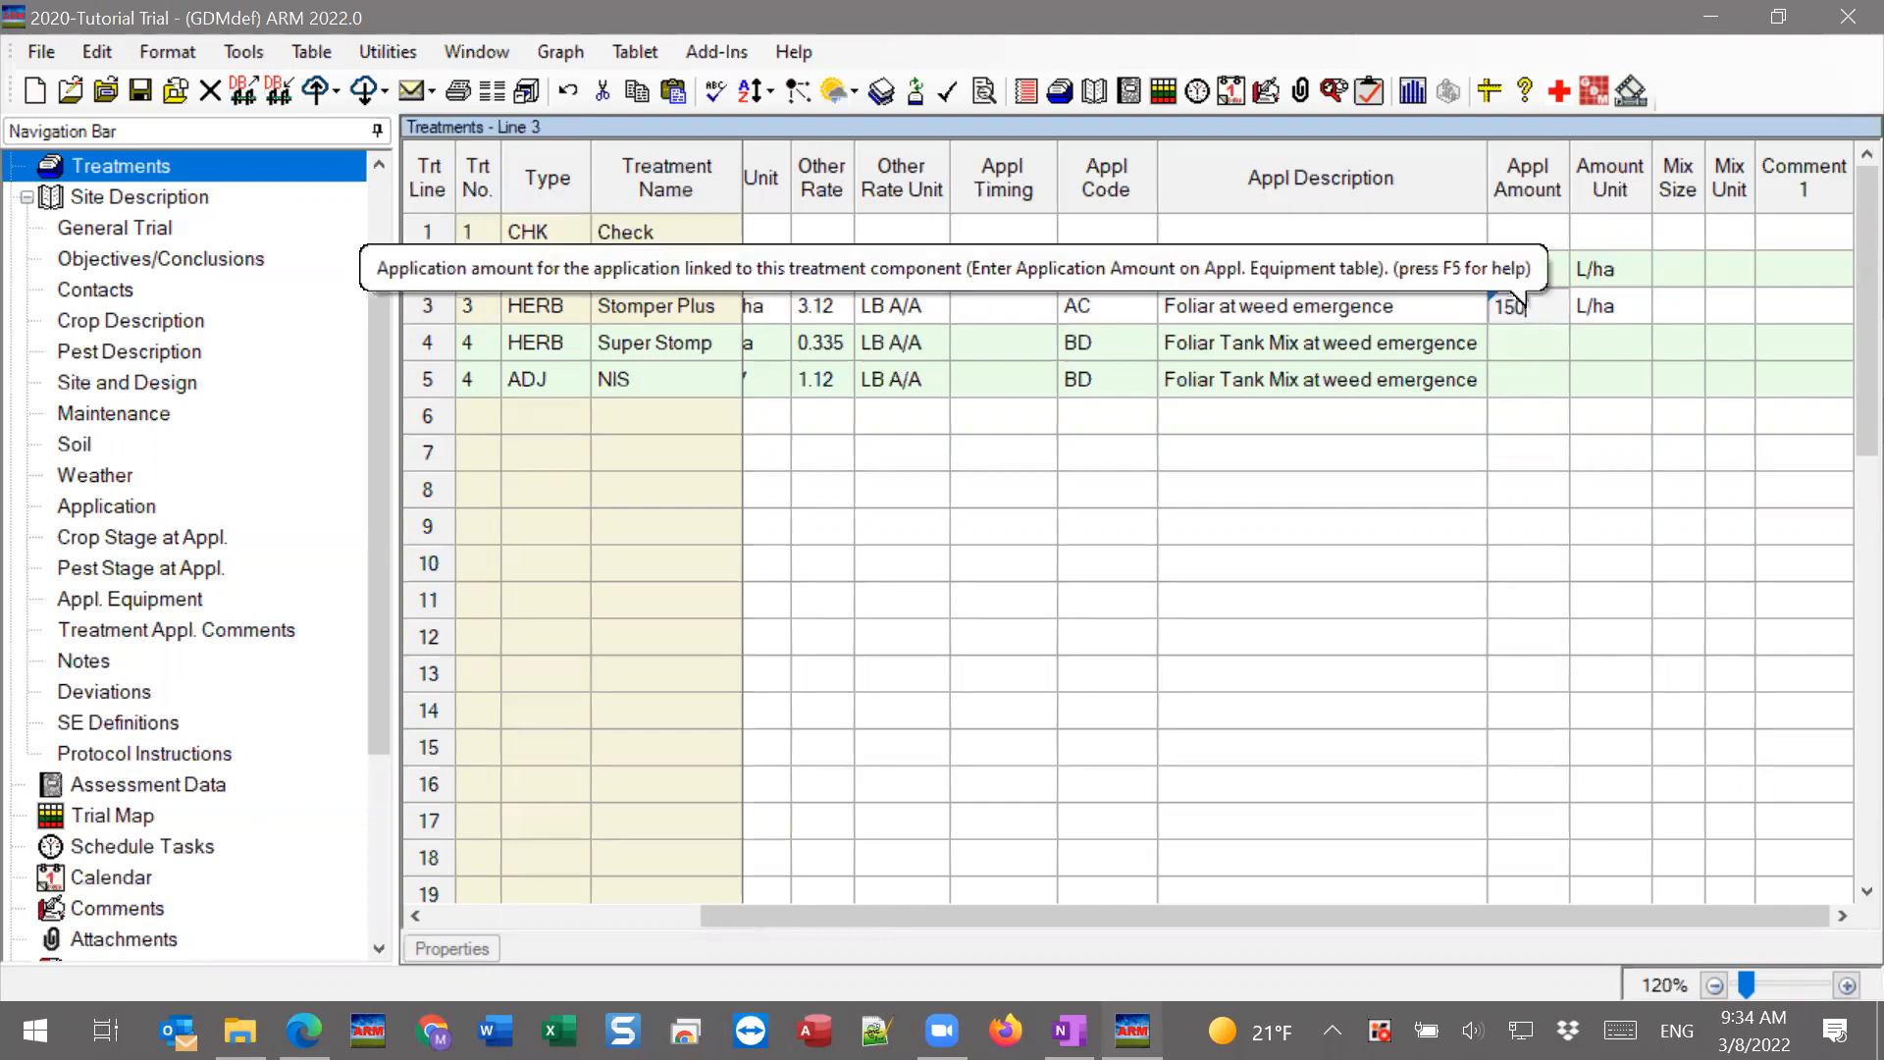
pyautogui.press('Tab')
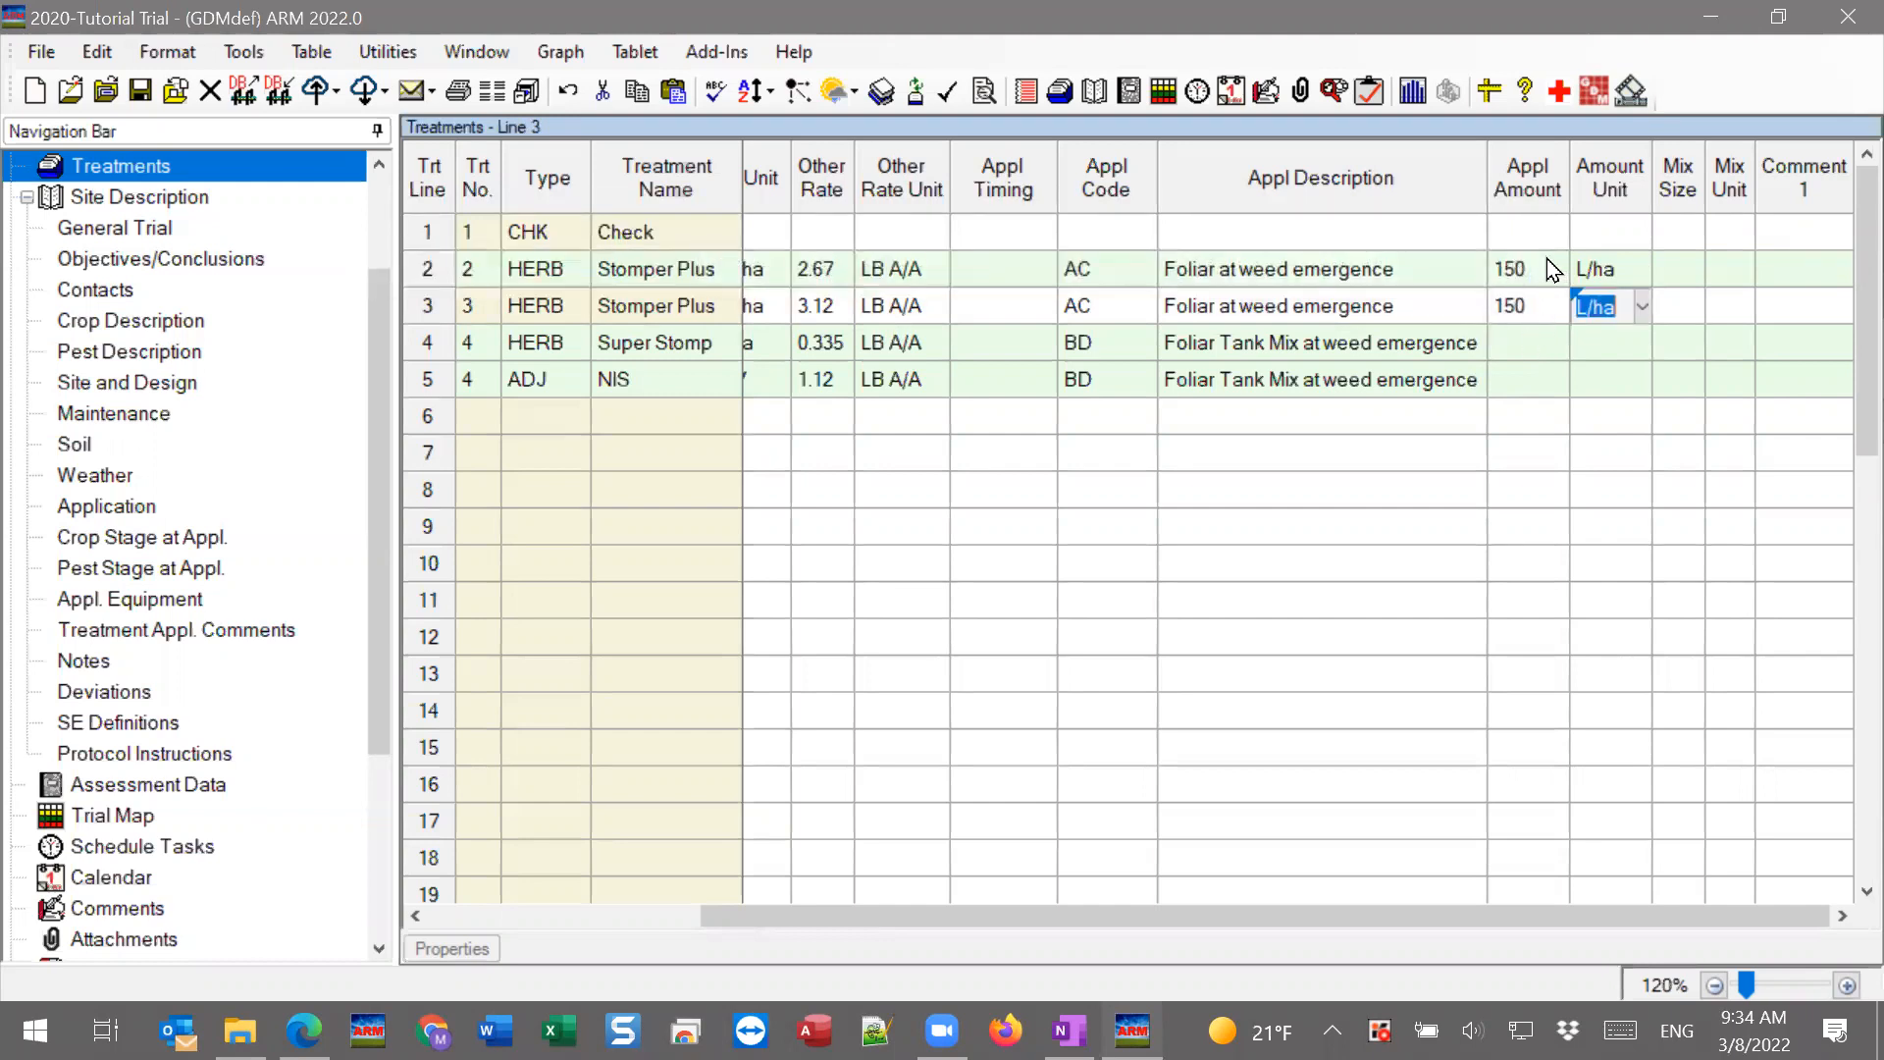
# Clear the application amounts and amount units of both Stomper Plus treatments (lines 2 and 3).
pyautogui.click(1508, 271)
pyautogui.click(1535, 316)
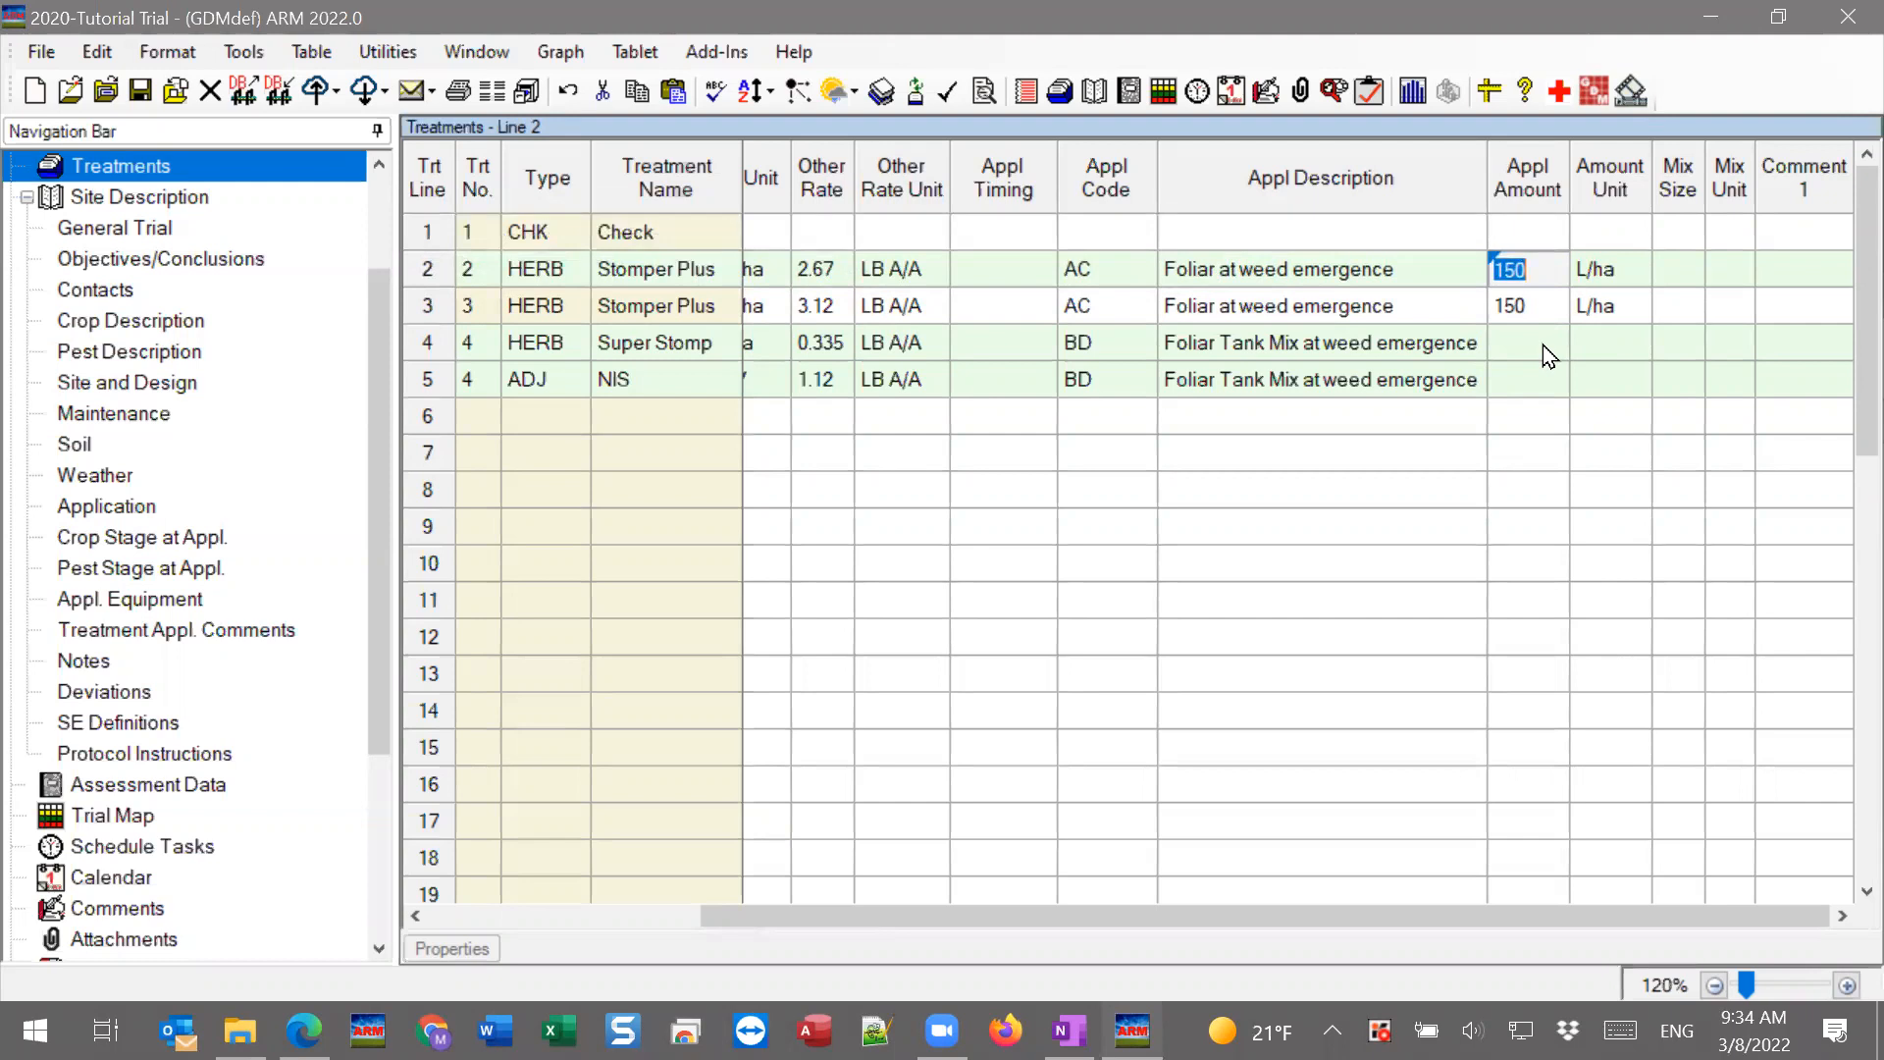
pyautogui.press('Delete')
pyautogui.press('Down')
pyautogui.press('Delete')
pyautogui.click(1607, 274)
pyautogui.press('Delete')
pyautogui.click(1606, 304)
pyautogui.press('Delete')
pyautogui.click(1527, 337)
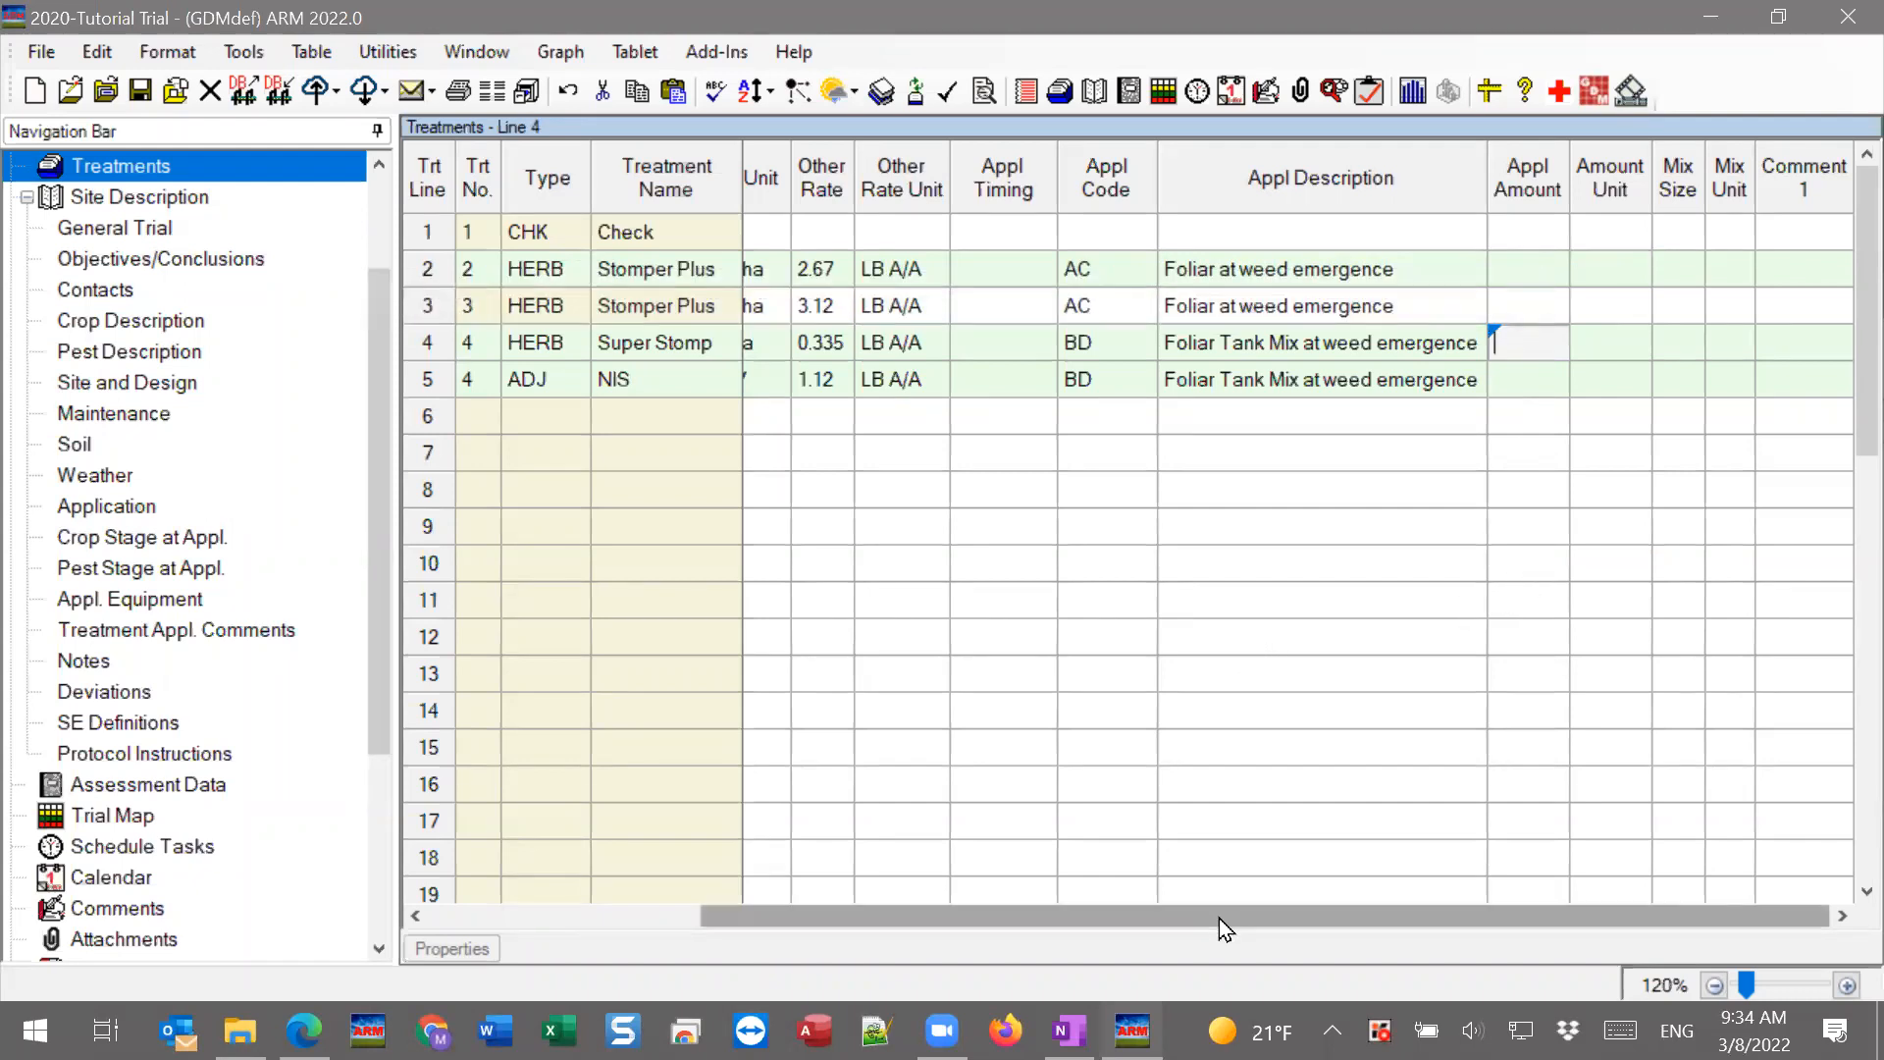
# Examine the application amount, mix overage and mix size entries of applications A to D in Application Equipment.
pyautogui.moveTo(1219, 917); pyautogui.dragTo(891, 916)
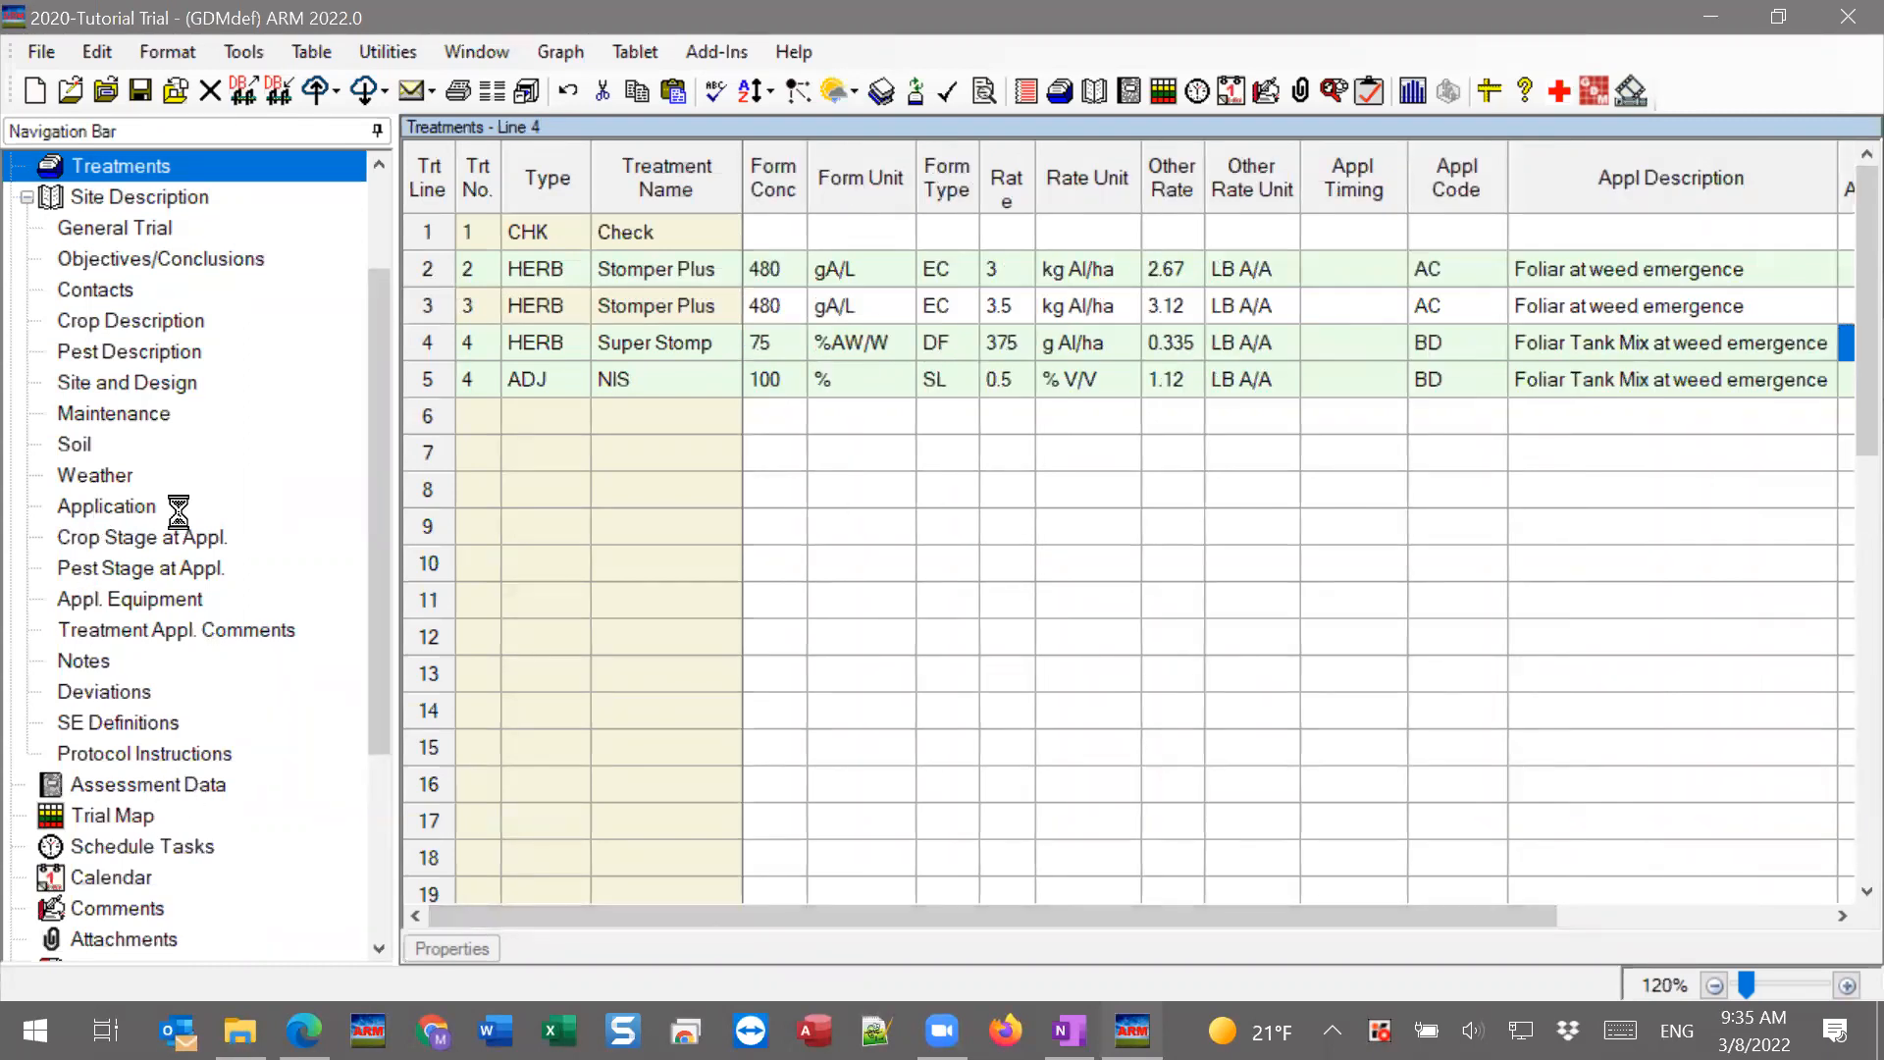
pyautogui.click(98, 509)
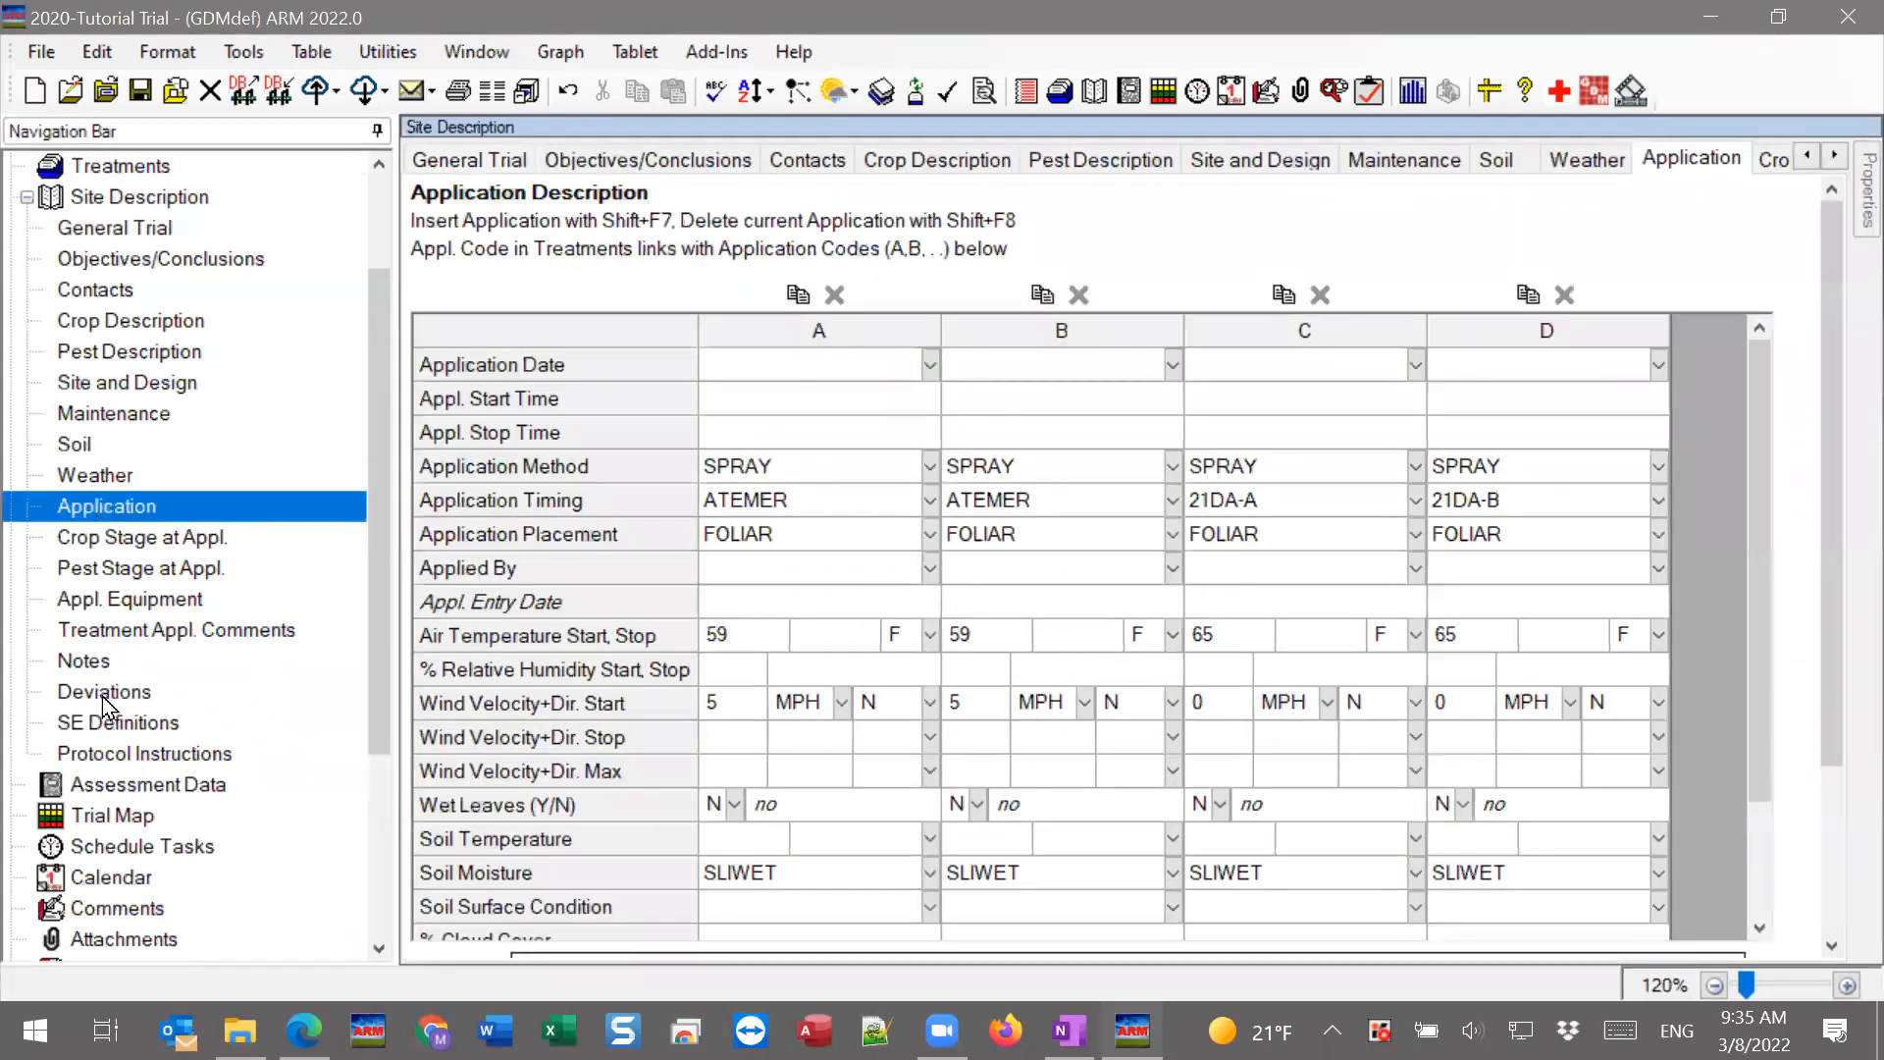
pyautogui.click(106, 600)
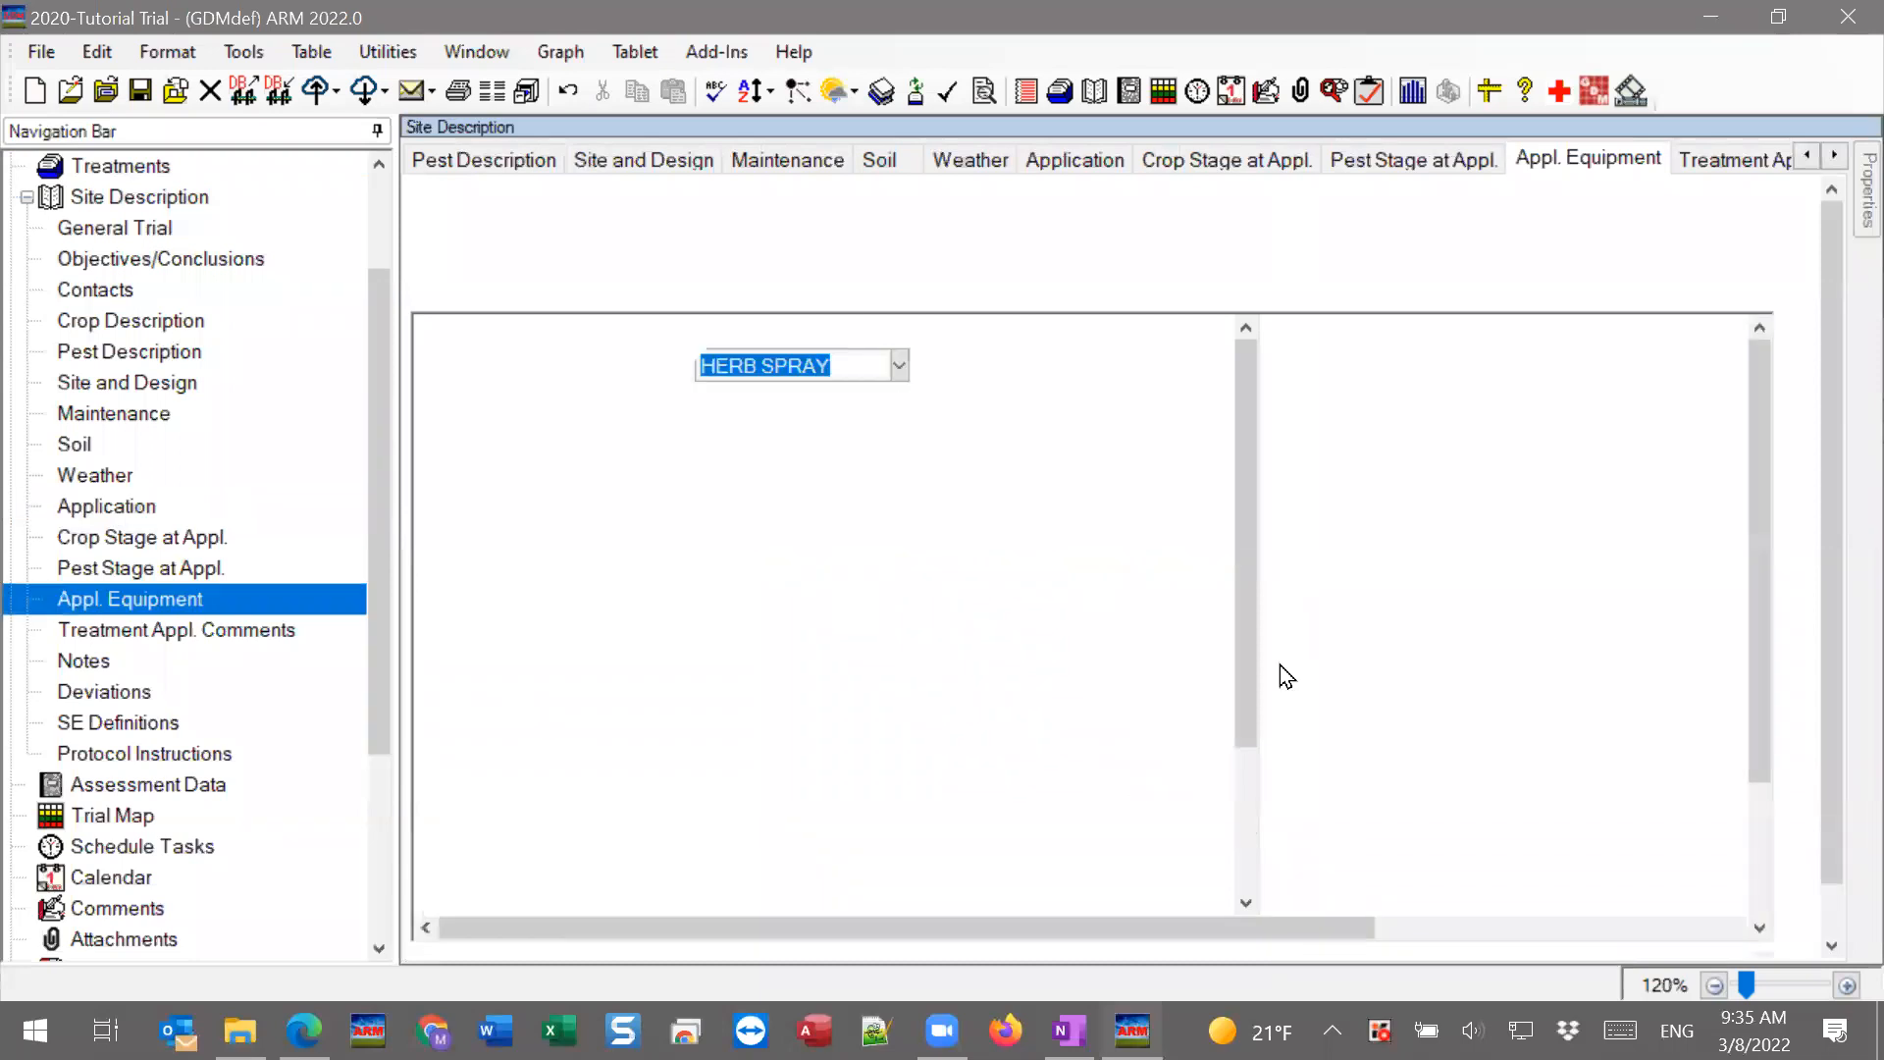
pyautogui.moveTo(1759, 438); pyautogui.dragTo(1751, 586)
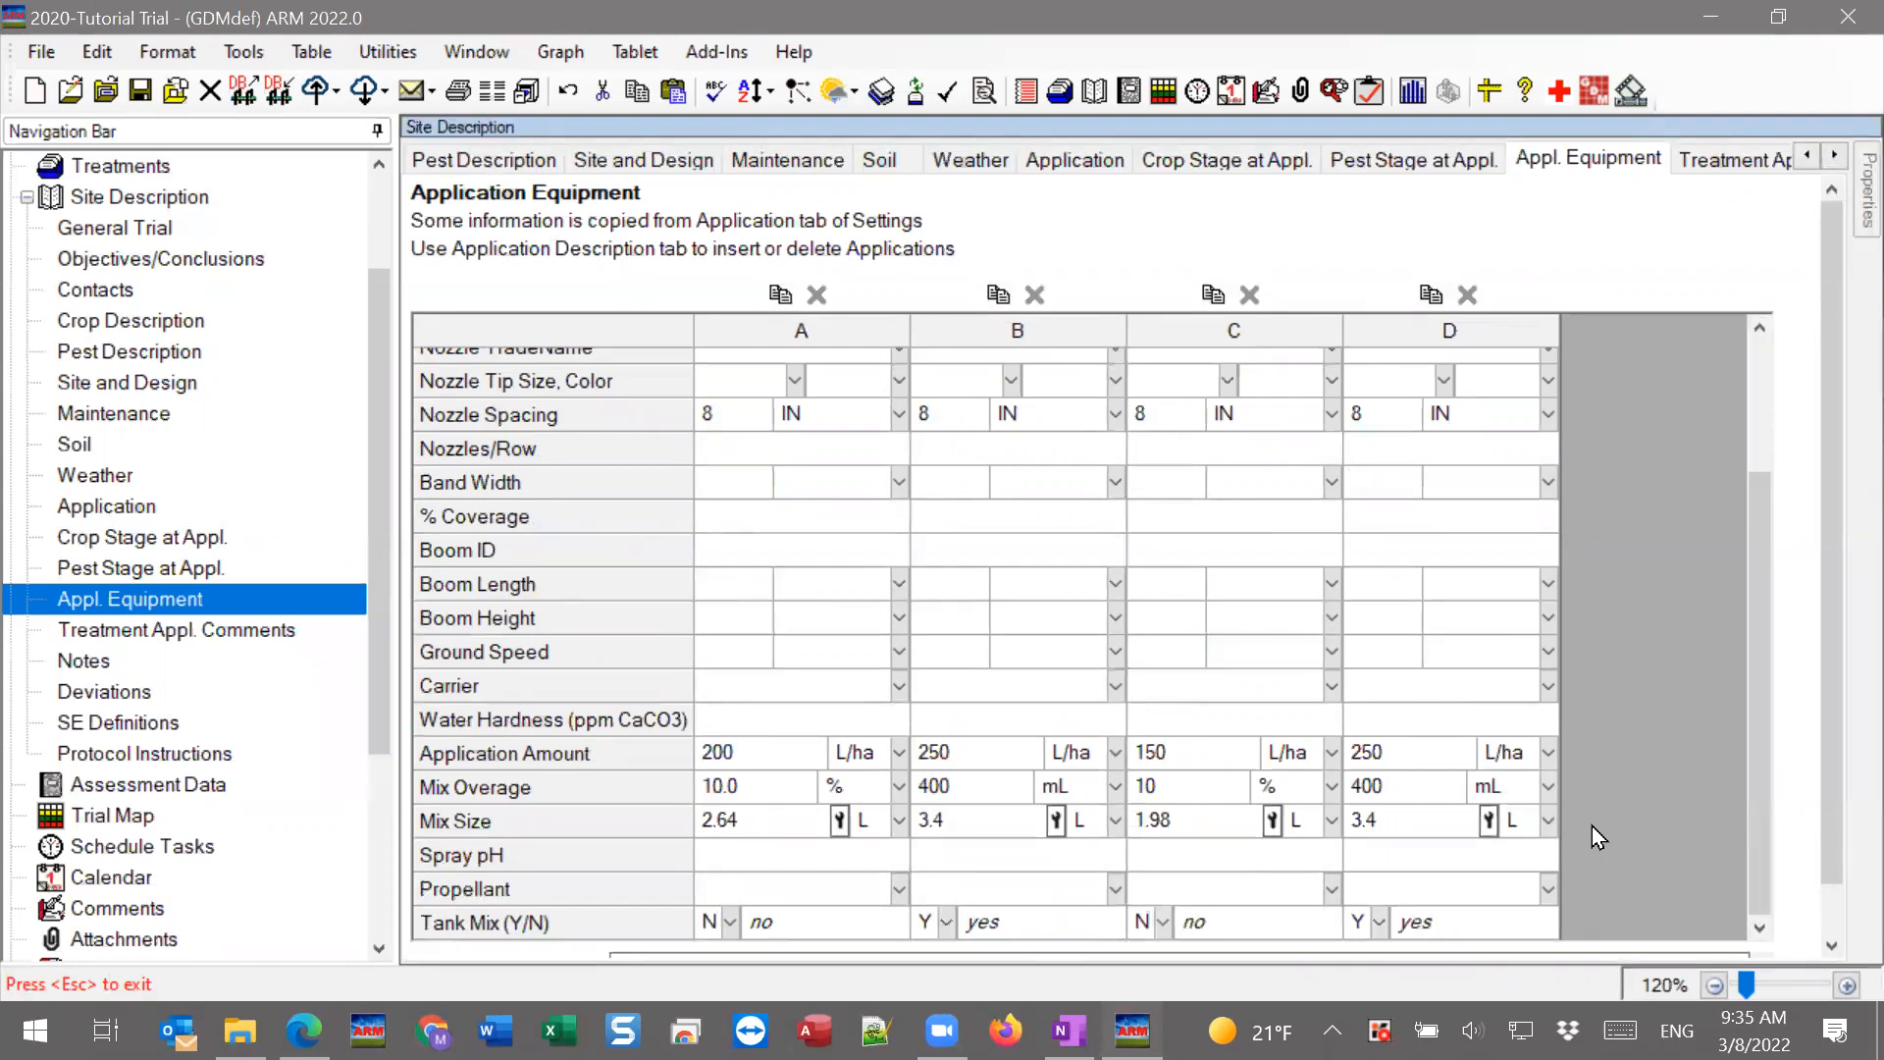
pyautogui.moveTo(1743, 751); pyautogui.dragTo(1755, 403)
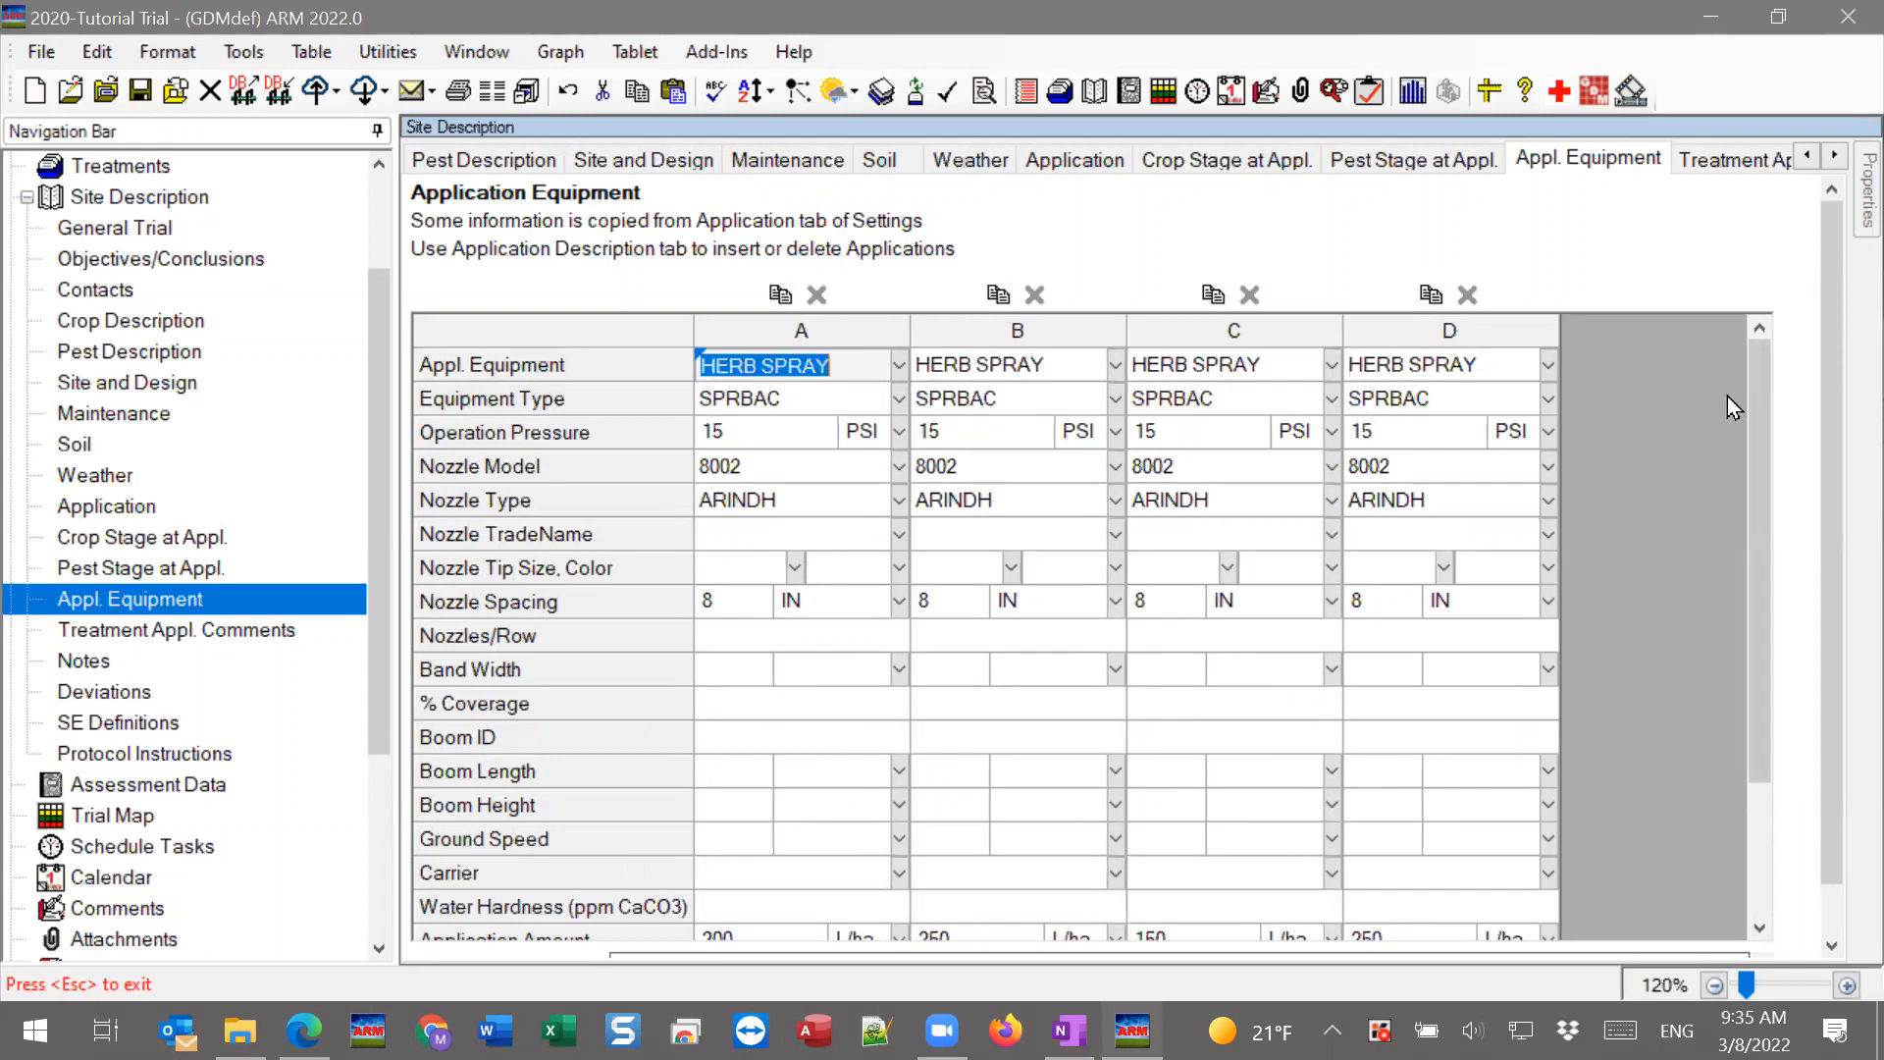
pyautogui.moveTo(1767, 457); pyautogui.dragTo(1639, 705)
pyautogui.moveTo(1068, 857); pyautogui.dragTo(842, 875)
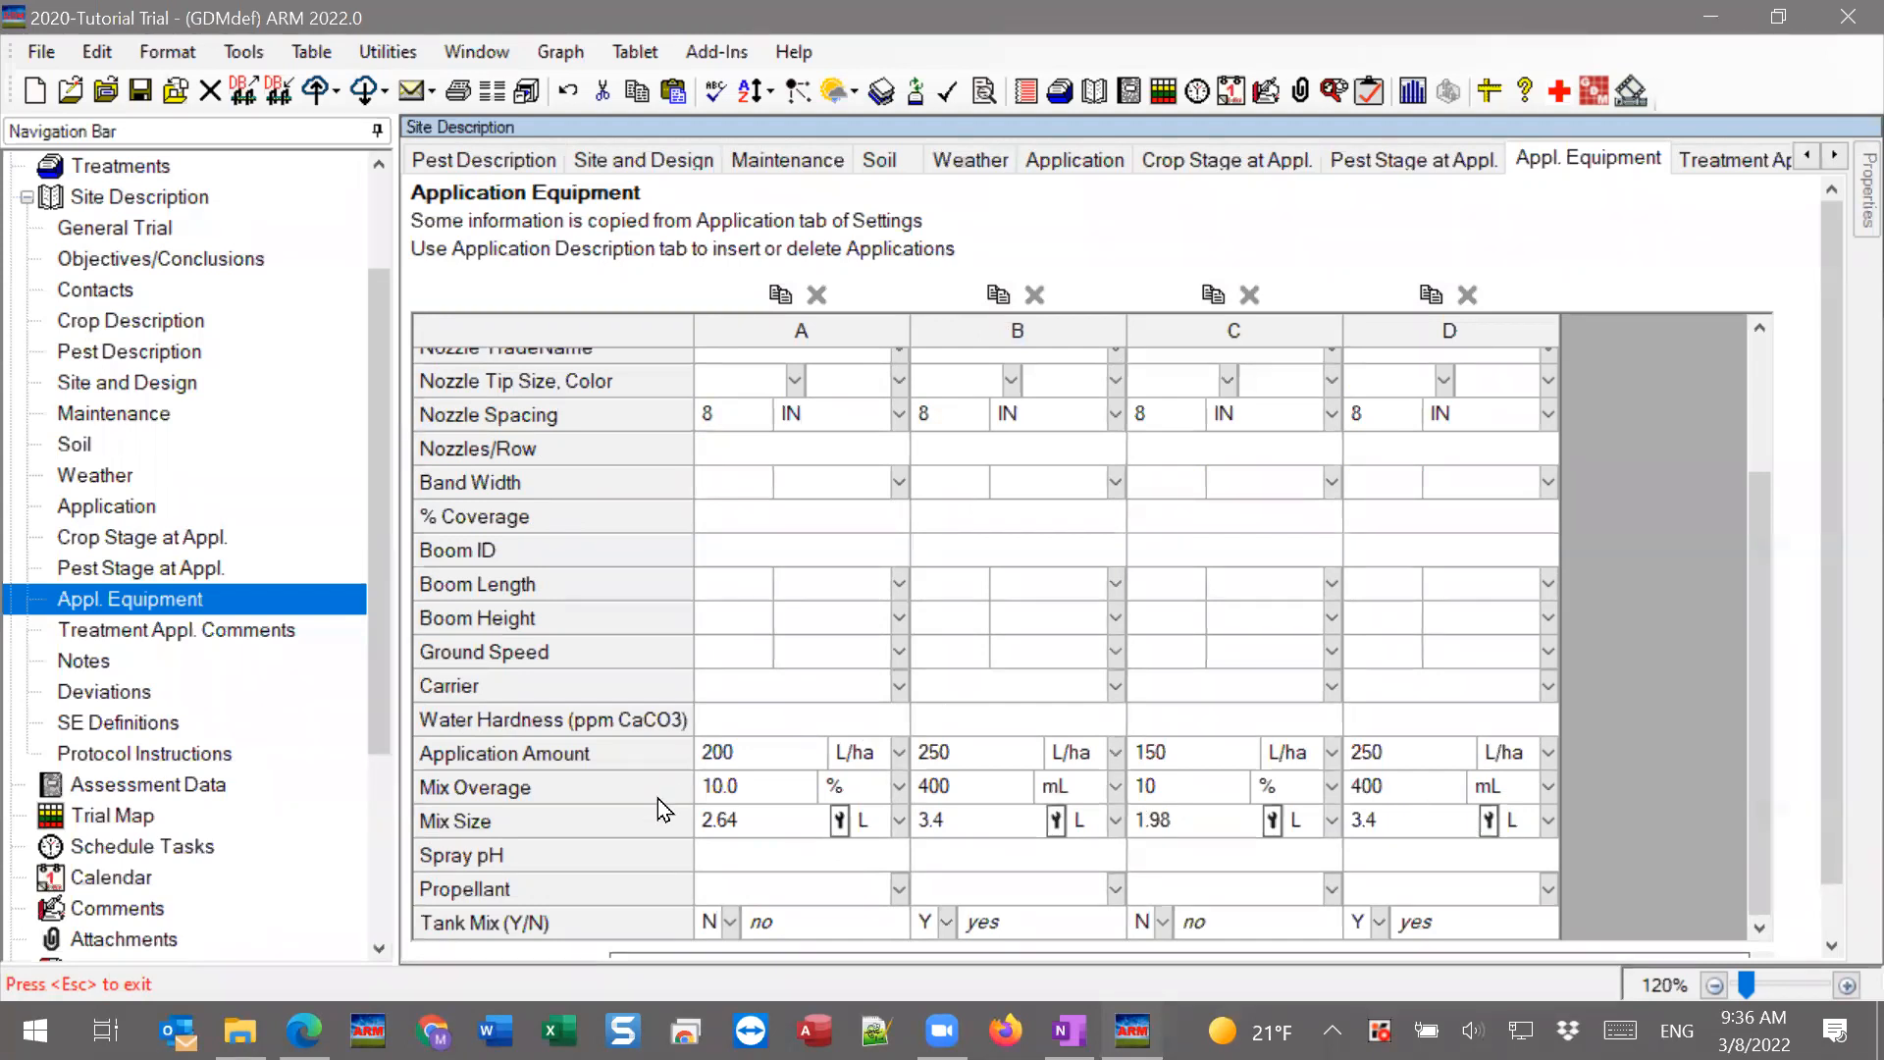
pyautogui.click(569, 755)
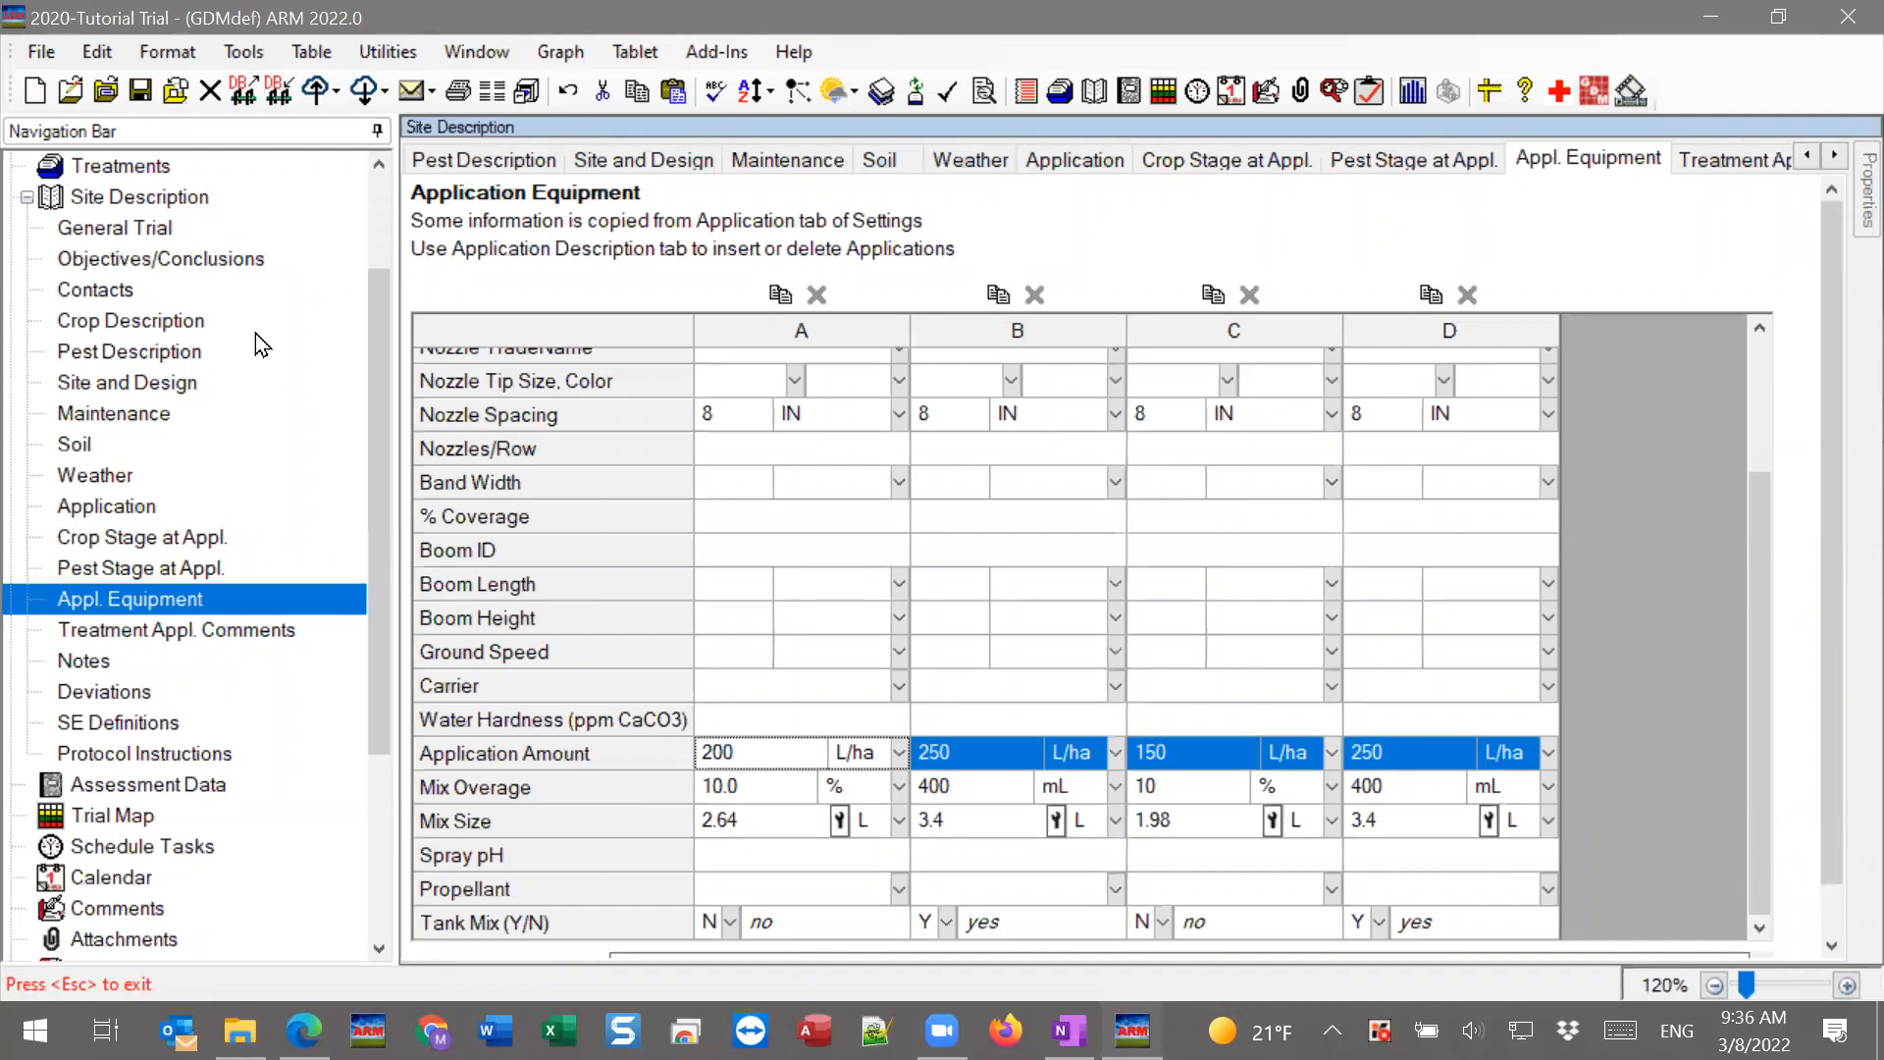
# Close the current trial without saving its changes and open the Spray-Seeding-Plan-Webinar trial.
pyautogui.click(209, 91)
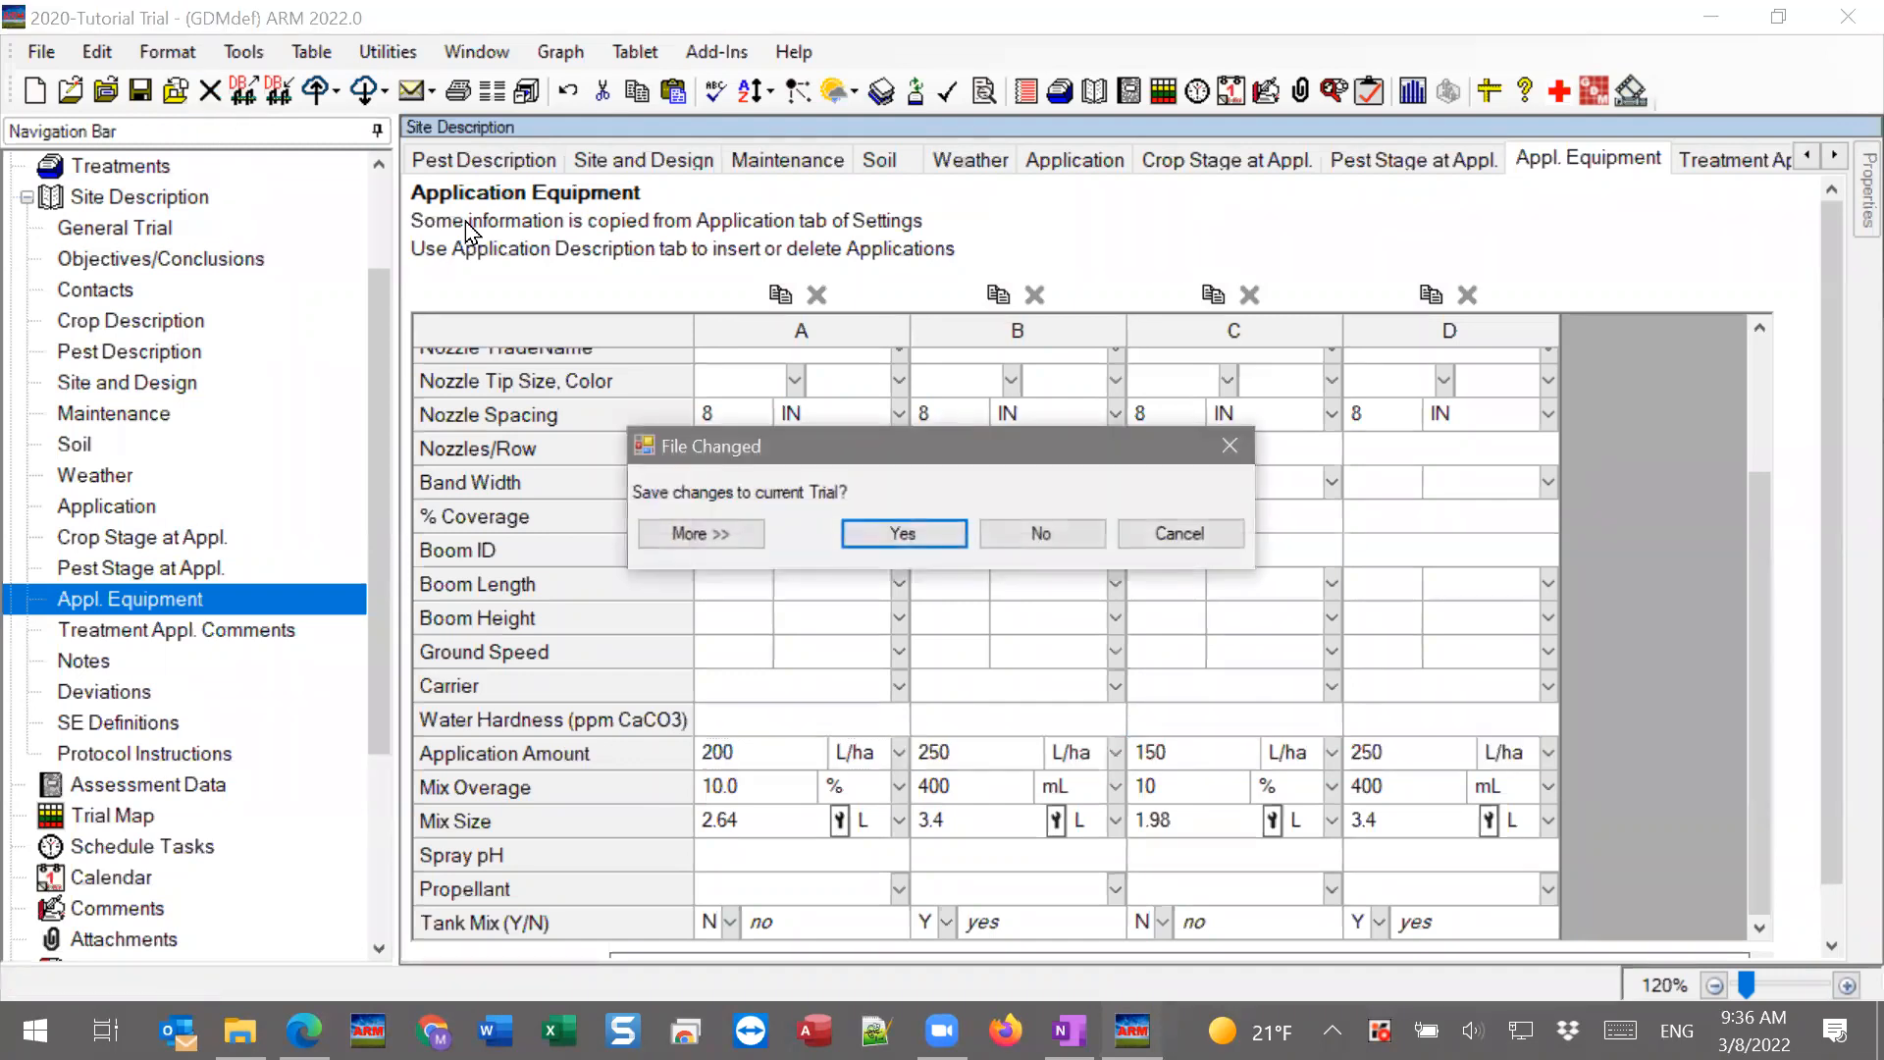
pyautogui.click(1062, 535)
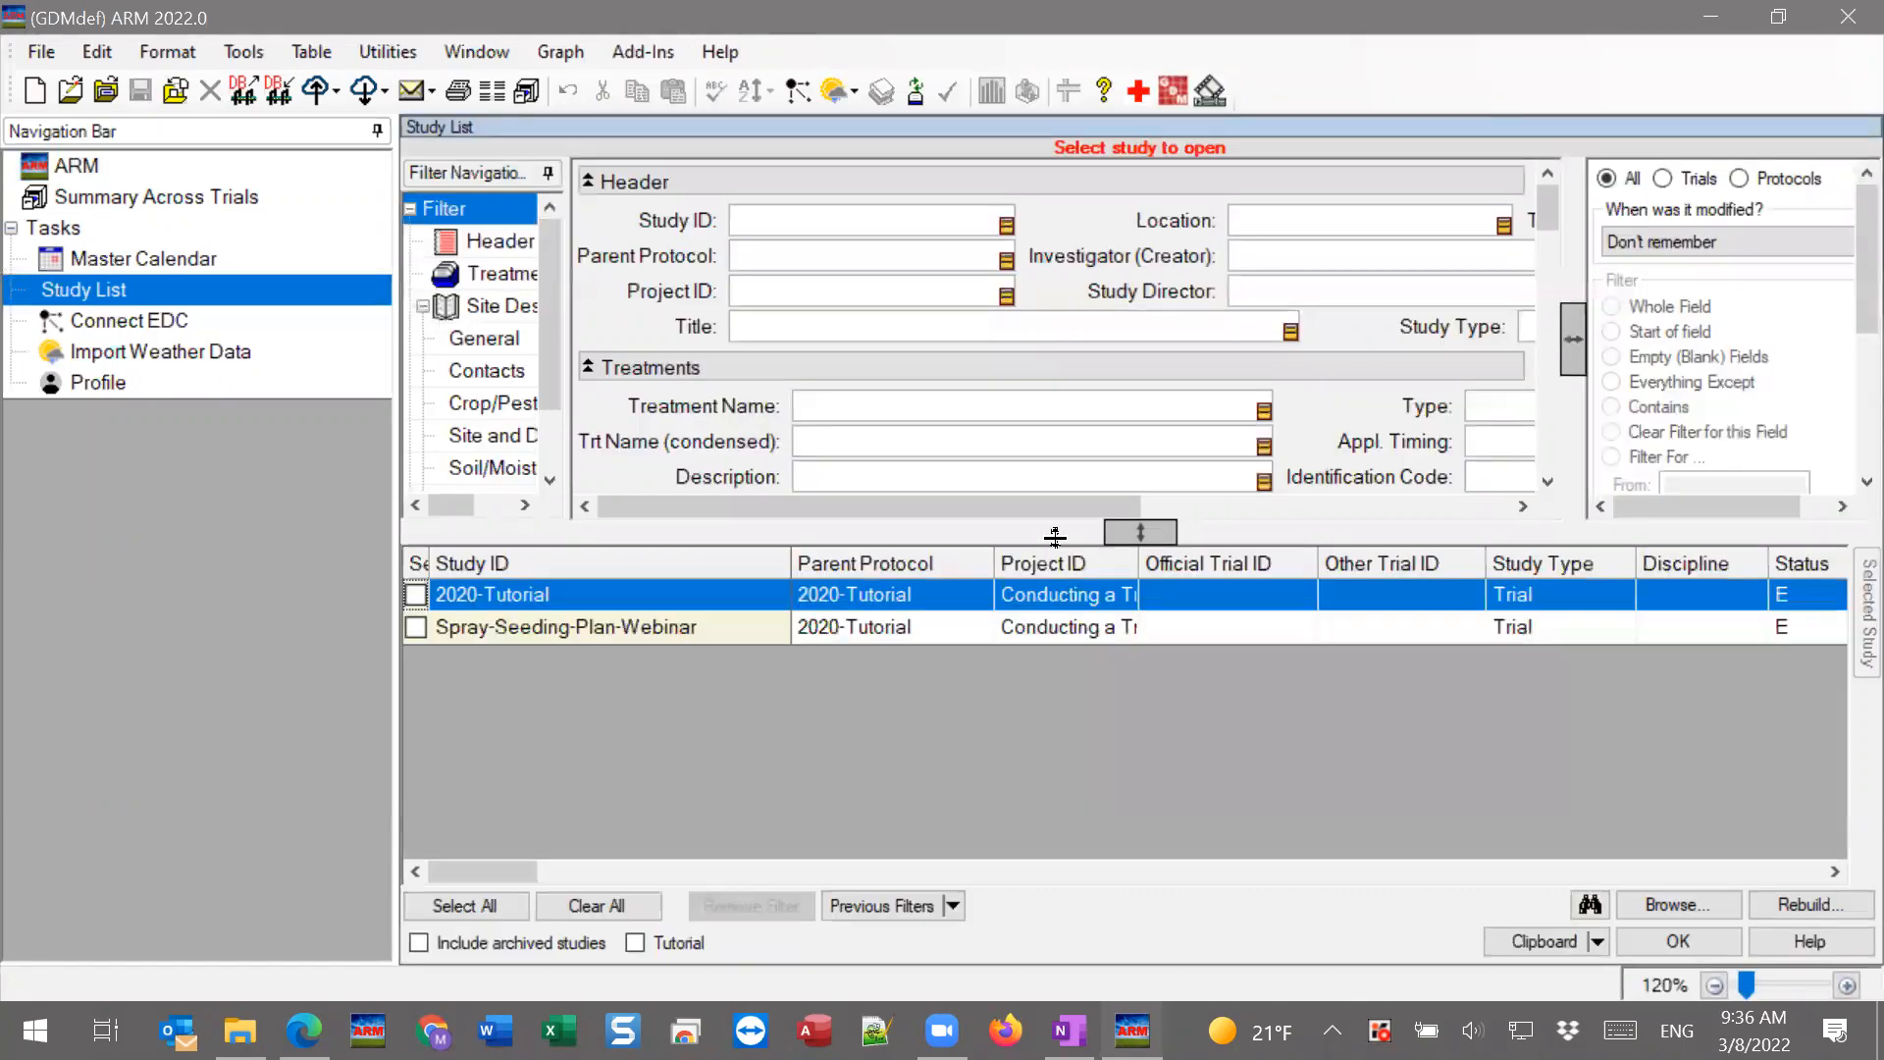
pyautogui.click(524, 627)
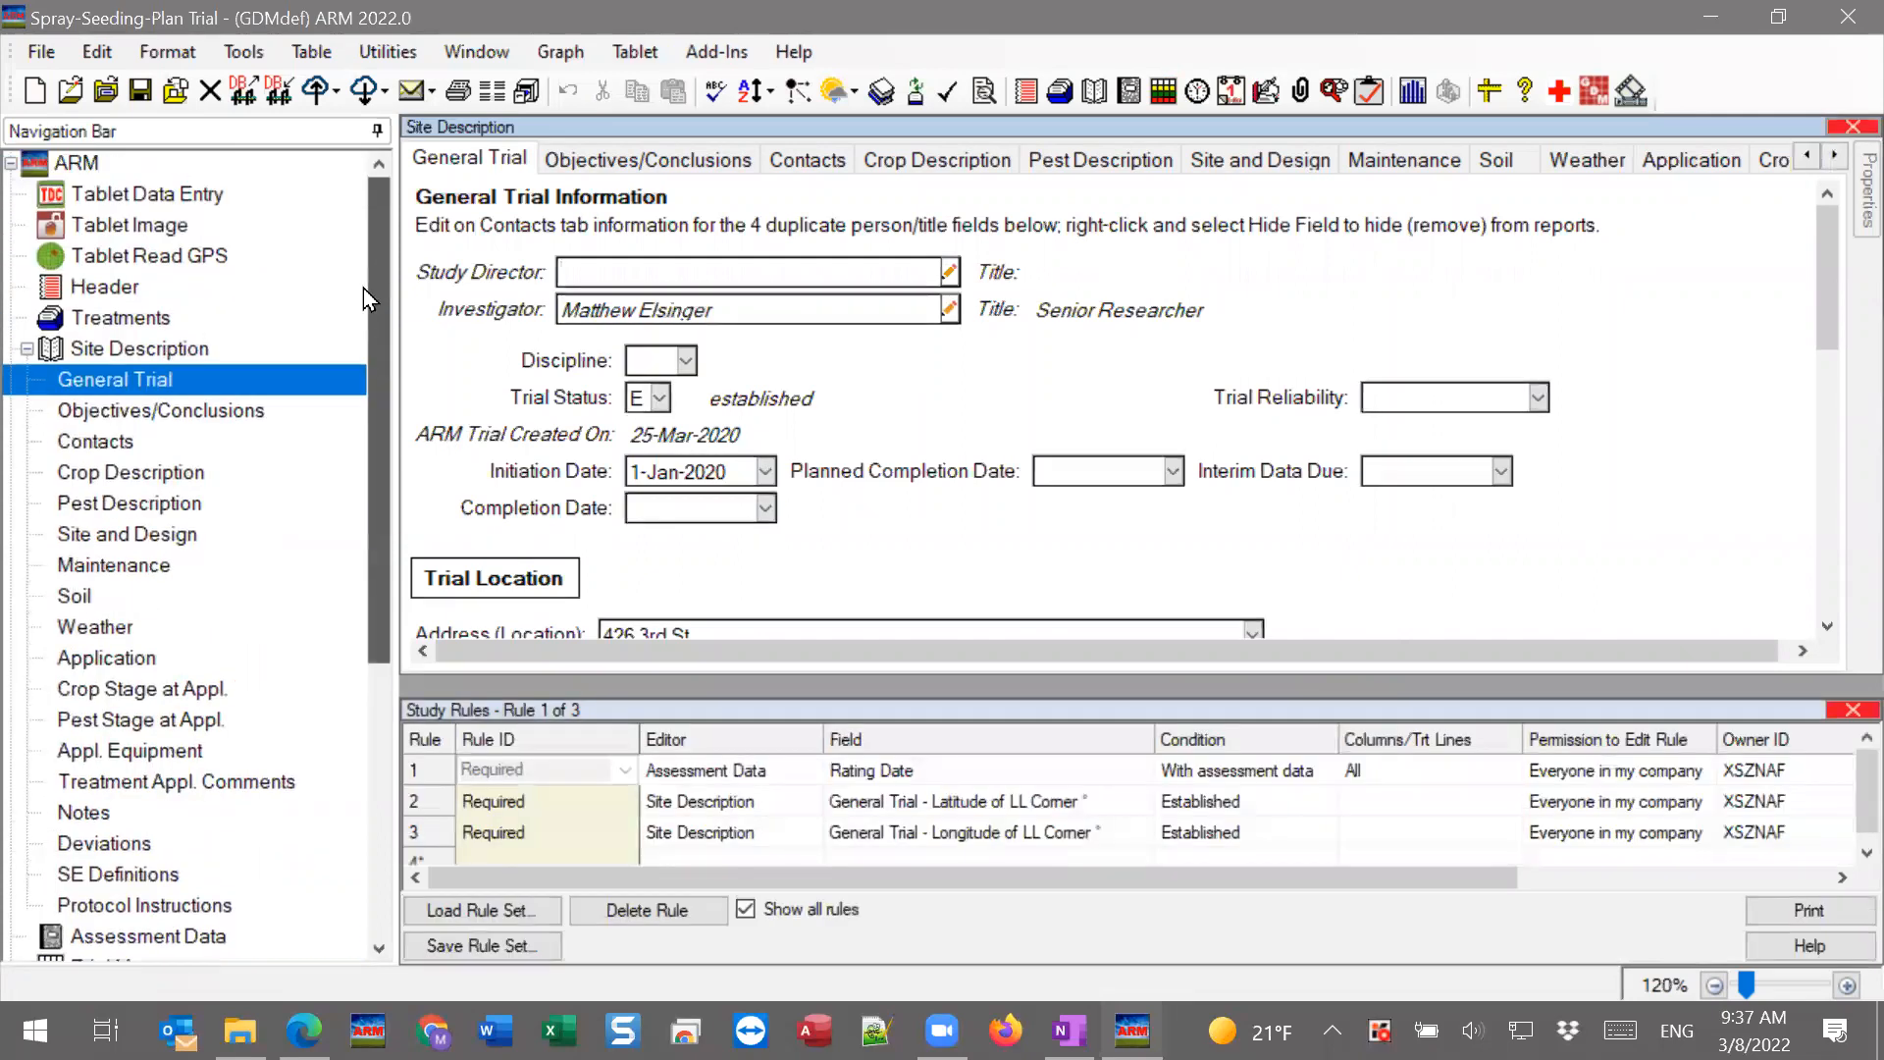
# Show the Treatments editor without the Study Rules pane and select treatment lines 2 to 5.
pyautogui.click(87, 324)
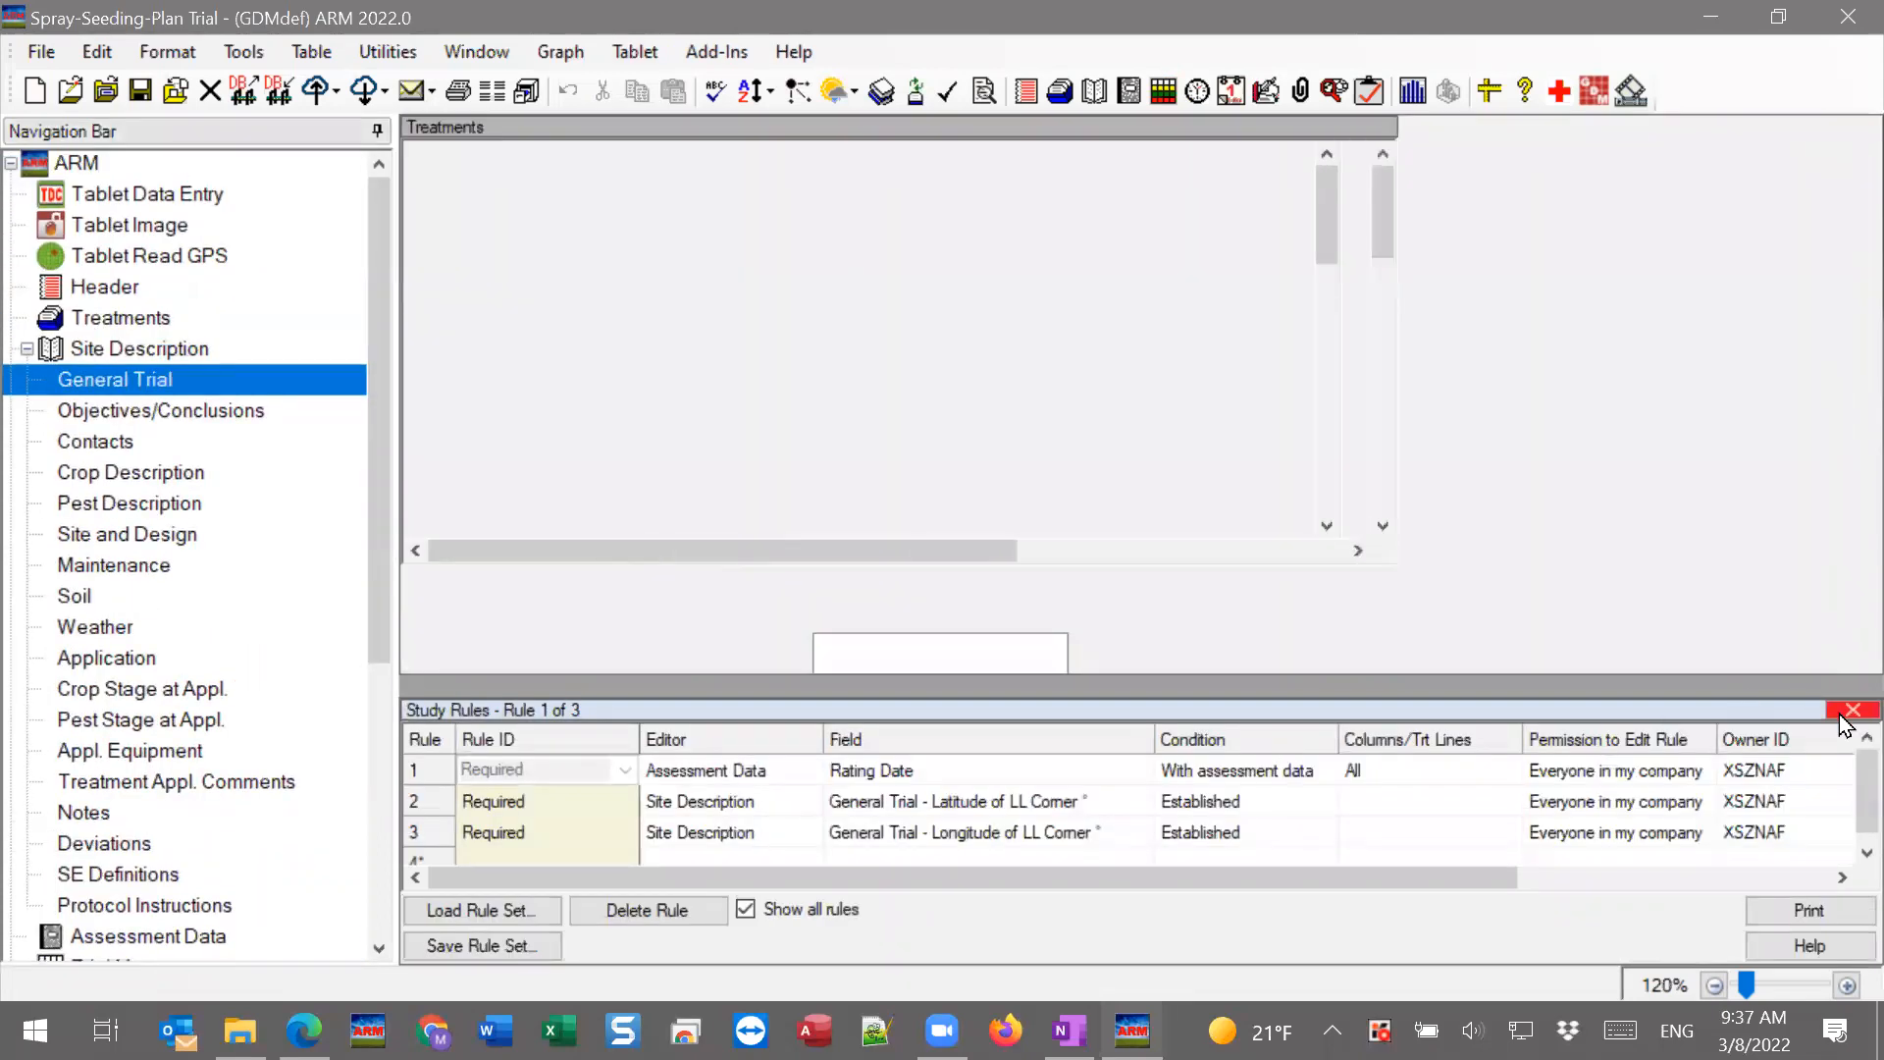
pyautogui.click(1850, 711)
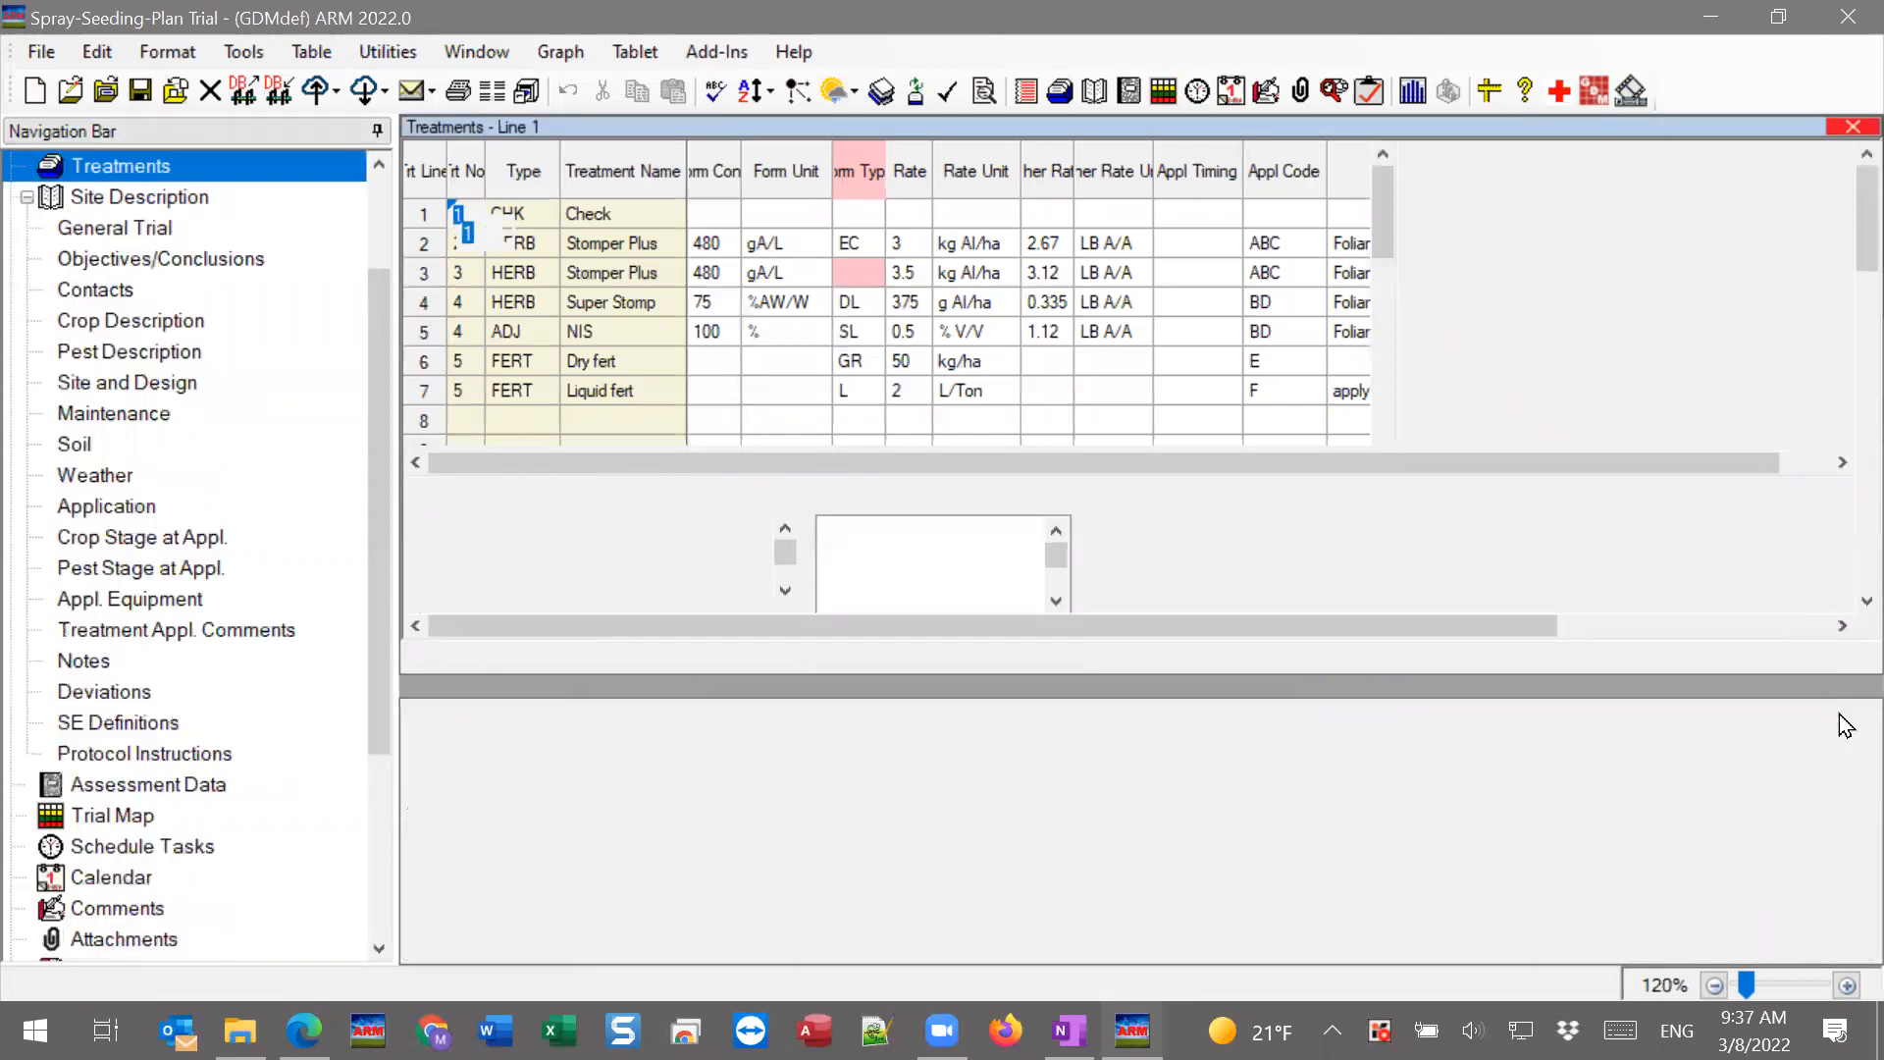
pyautogui.moveTo(416, 275); pyautogui.dragTo(432, 386)
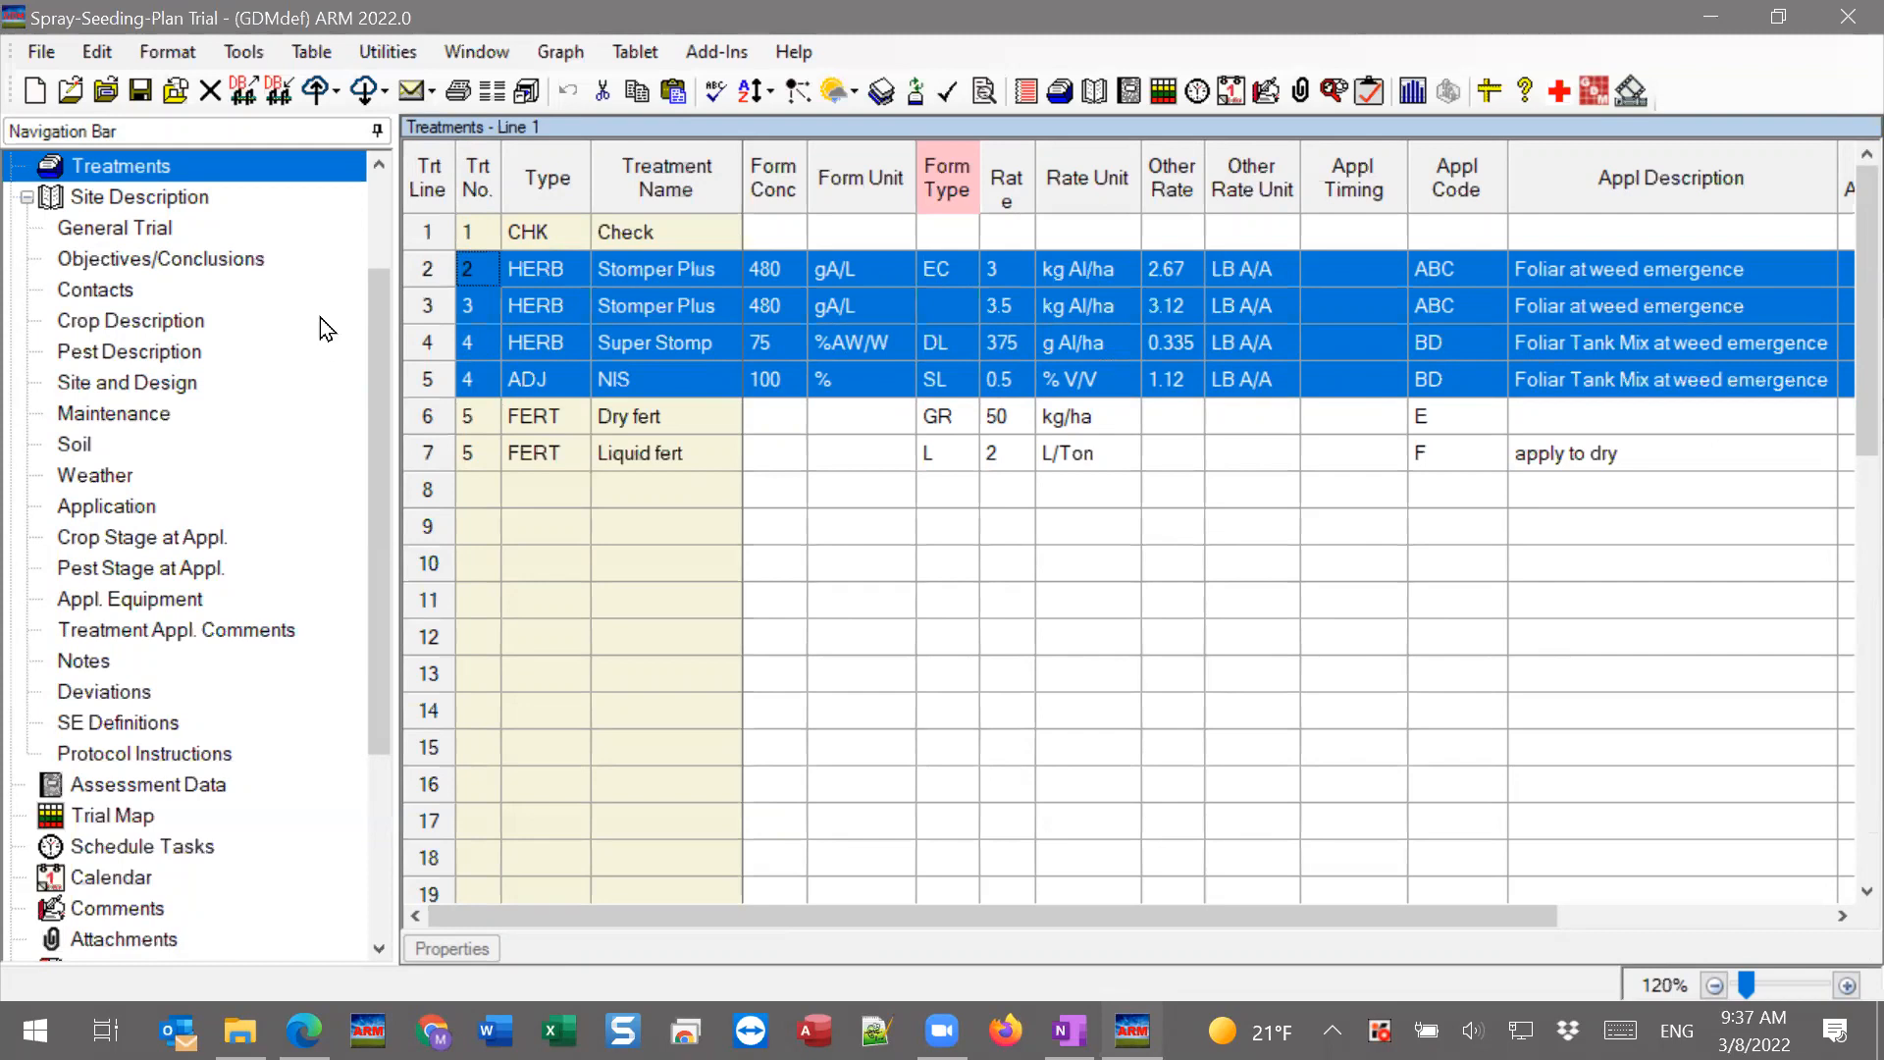
# Preview the Standard Spray/Seeding Plan report and bring application A's treatment table fully into view.
pyautogui.click(45, 54)
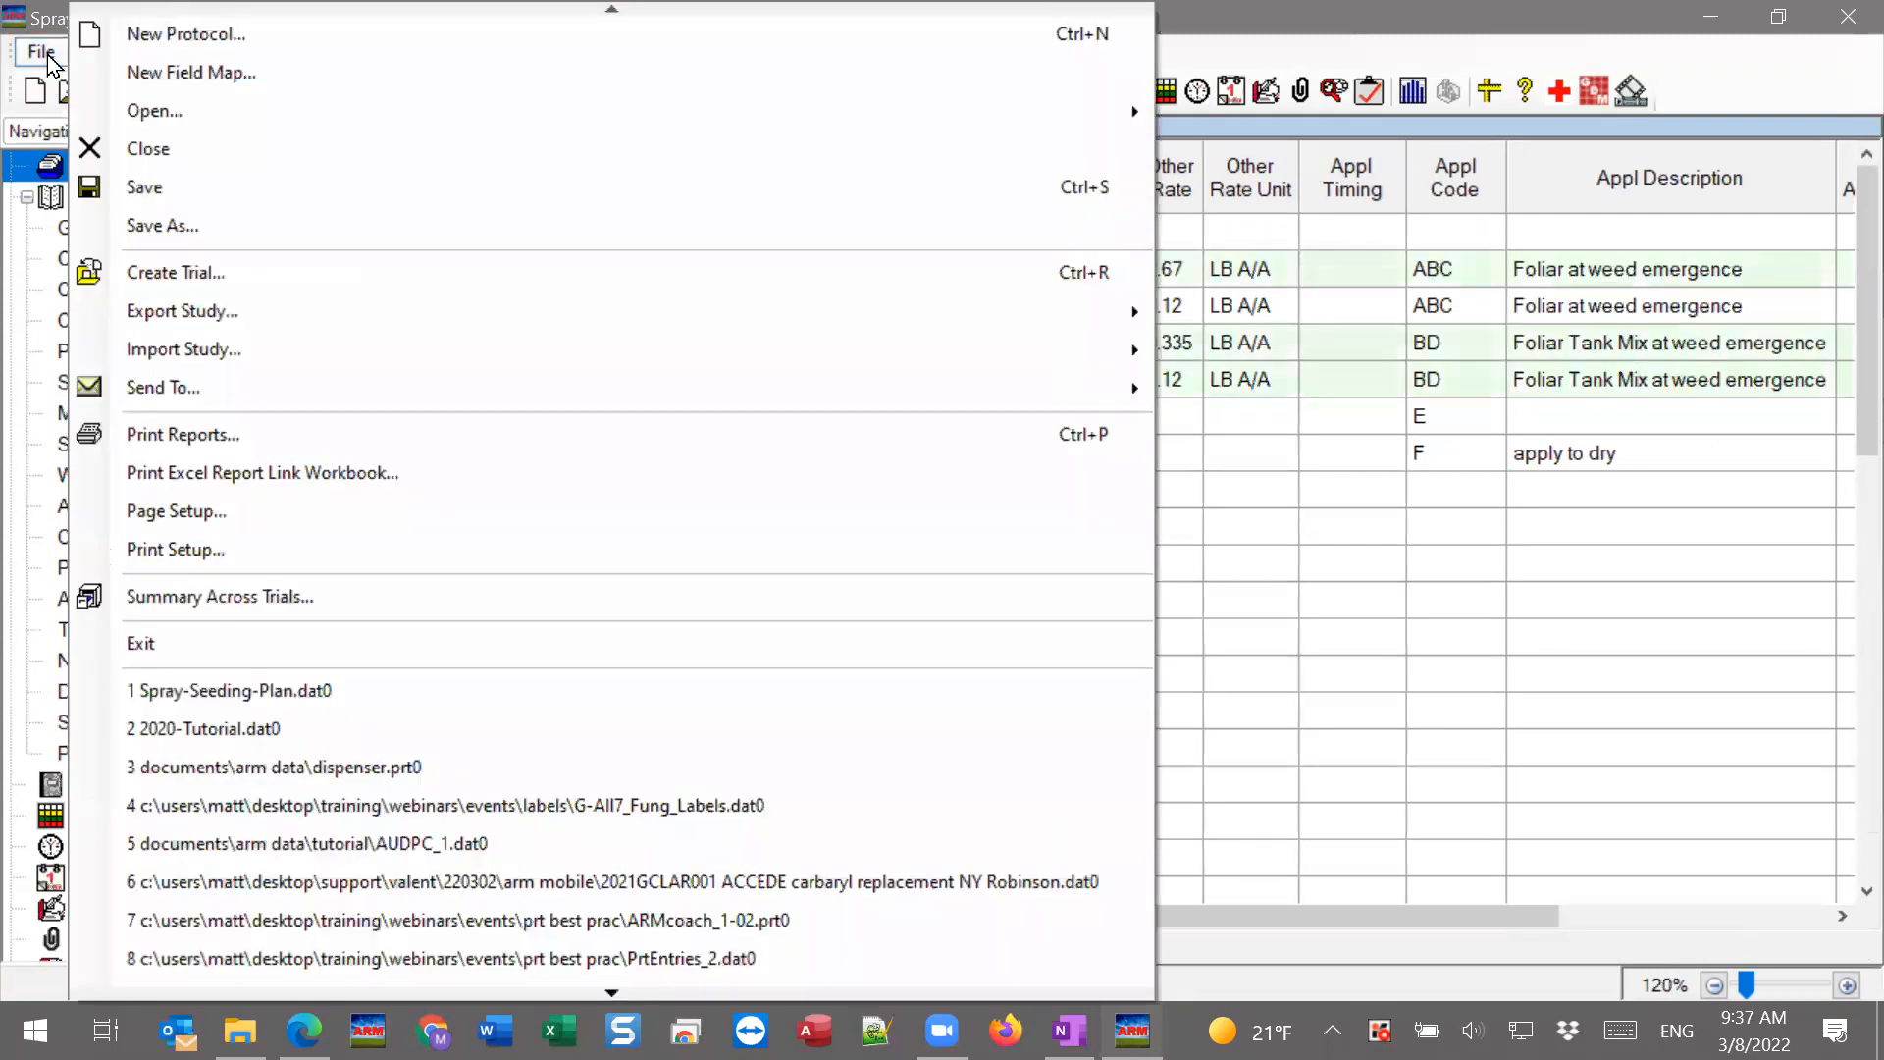
pyautogui.click(173, 434)
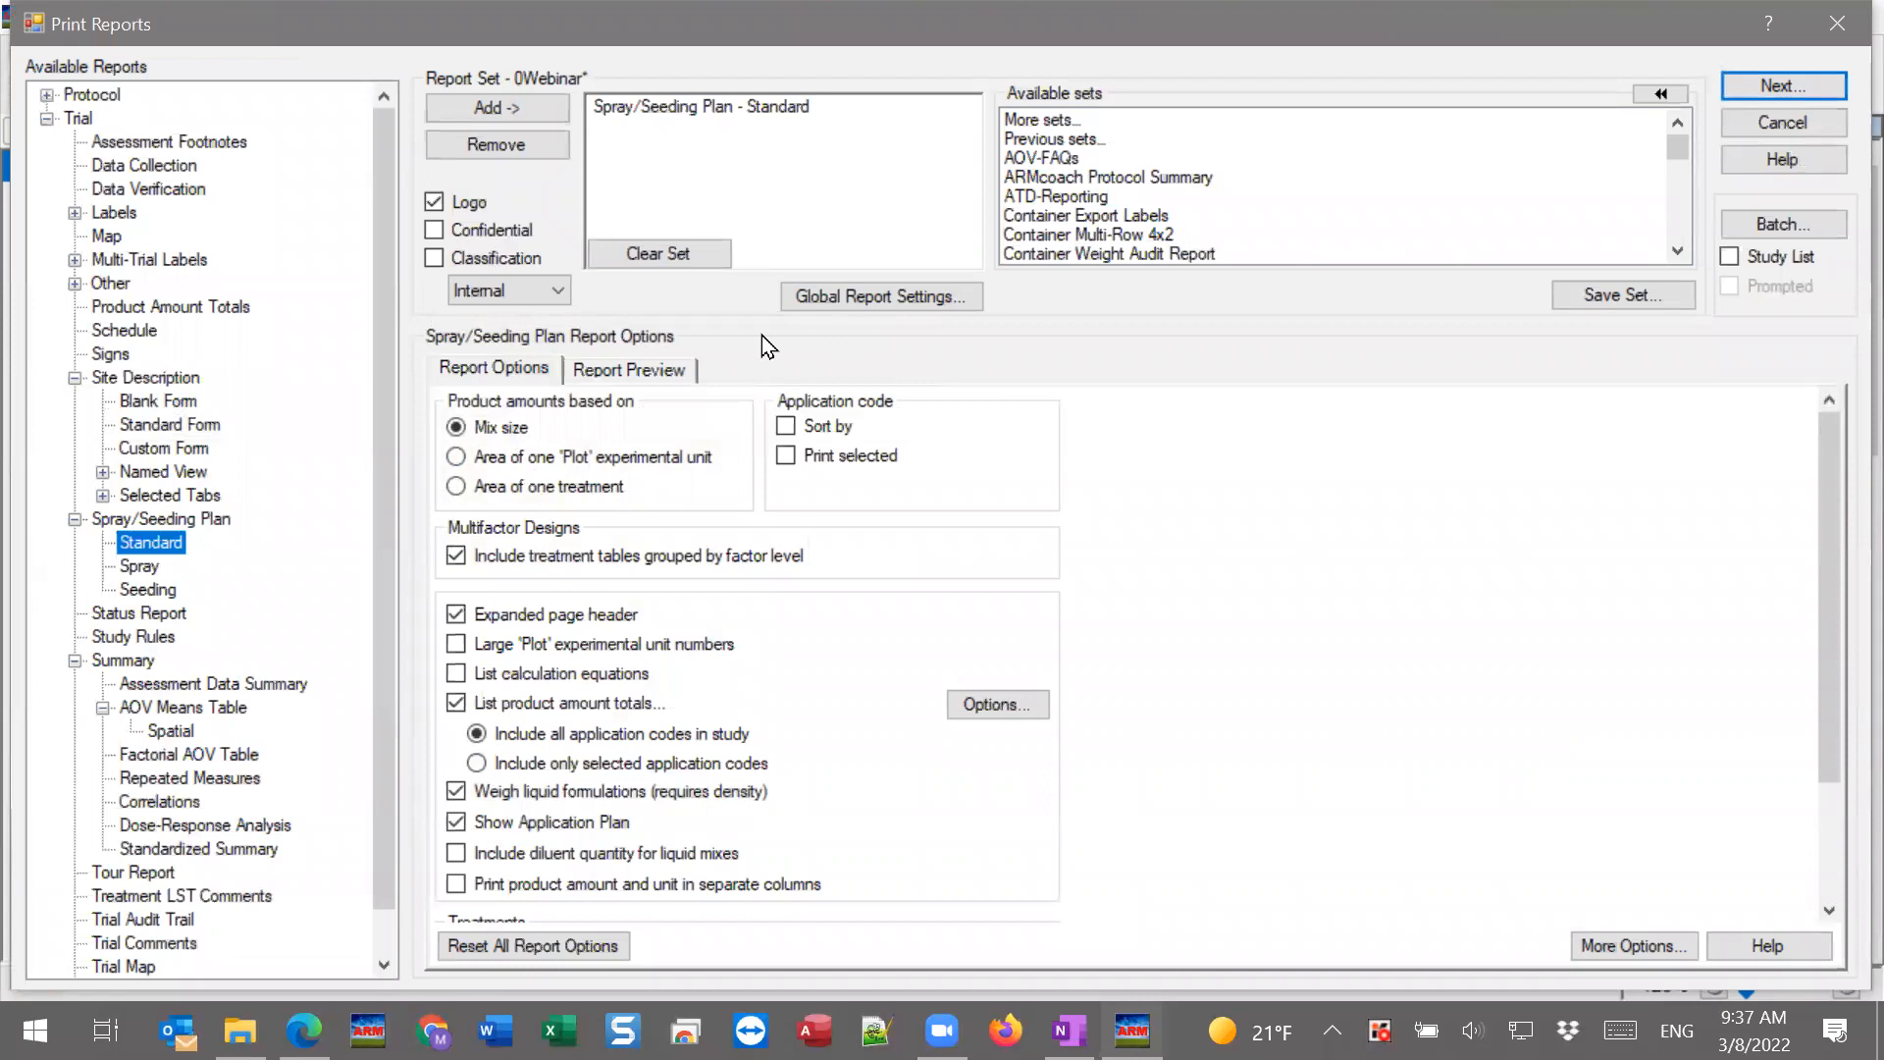
pyautogui.click(638, 375)
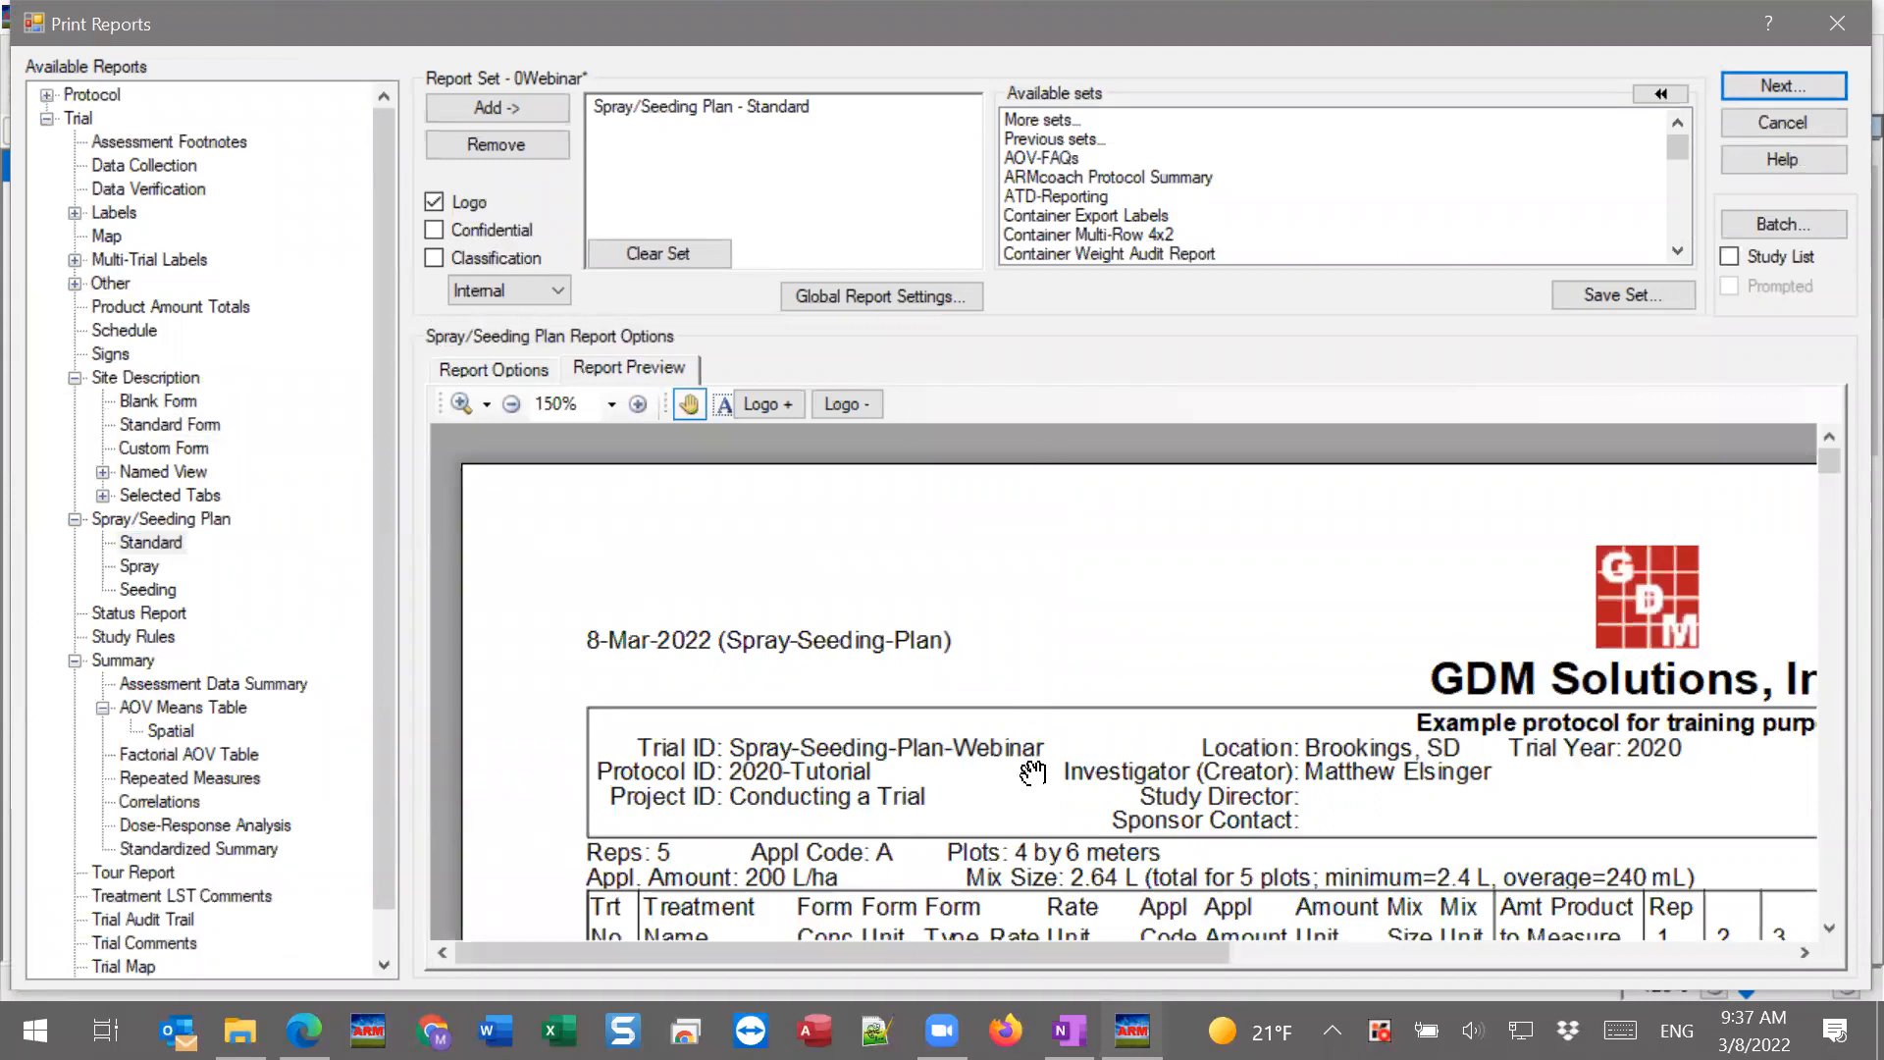
pyautogui.moveTo(1031, 767); pyautogui.dragTo(971, 560)
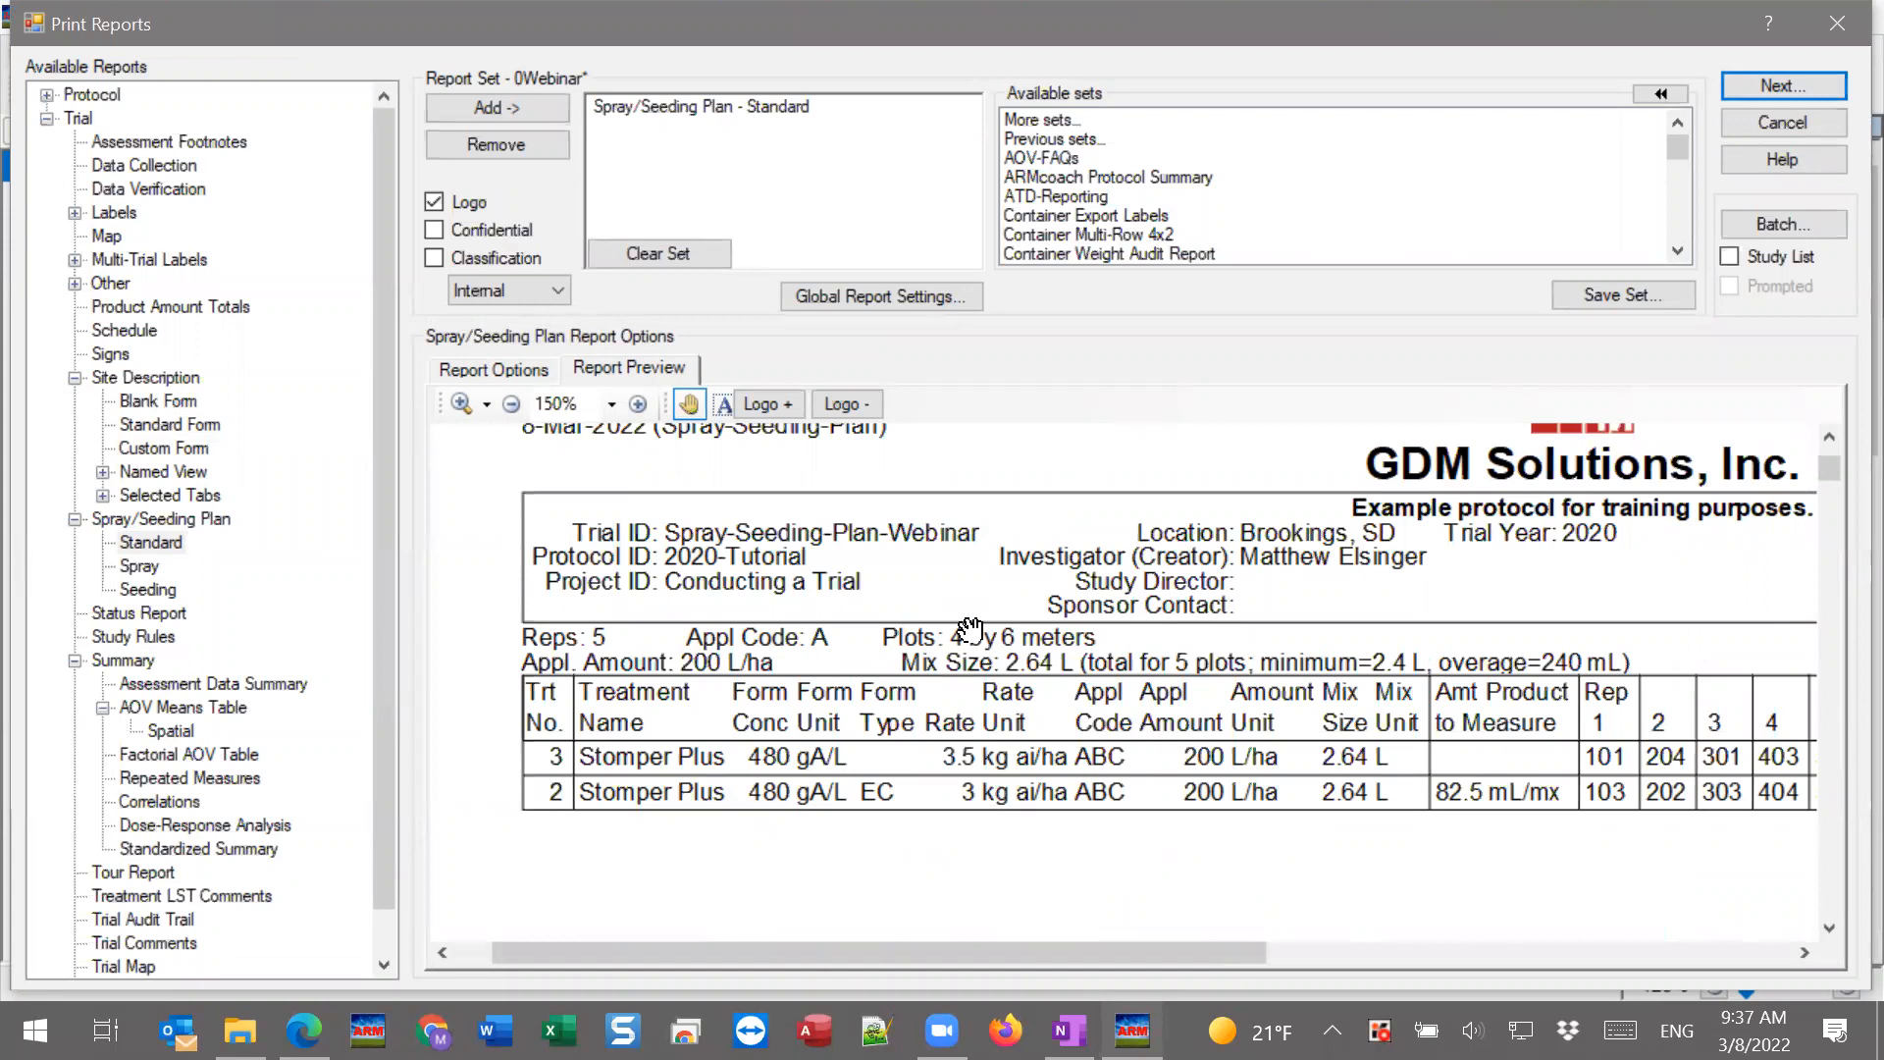
pyautogui.moveTo(954, 731); pyautogui.dragTo(864, 726)
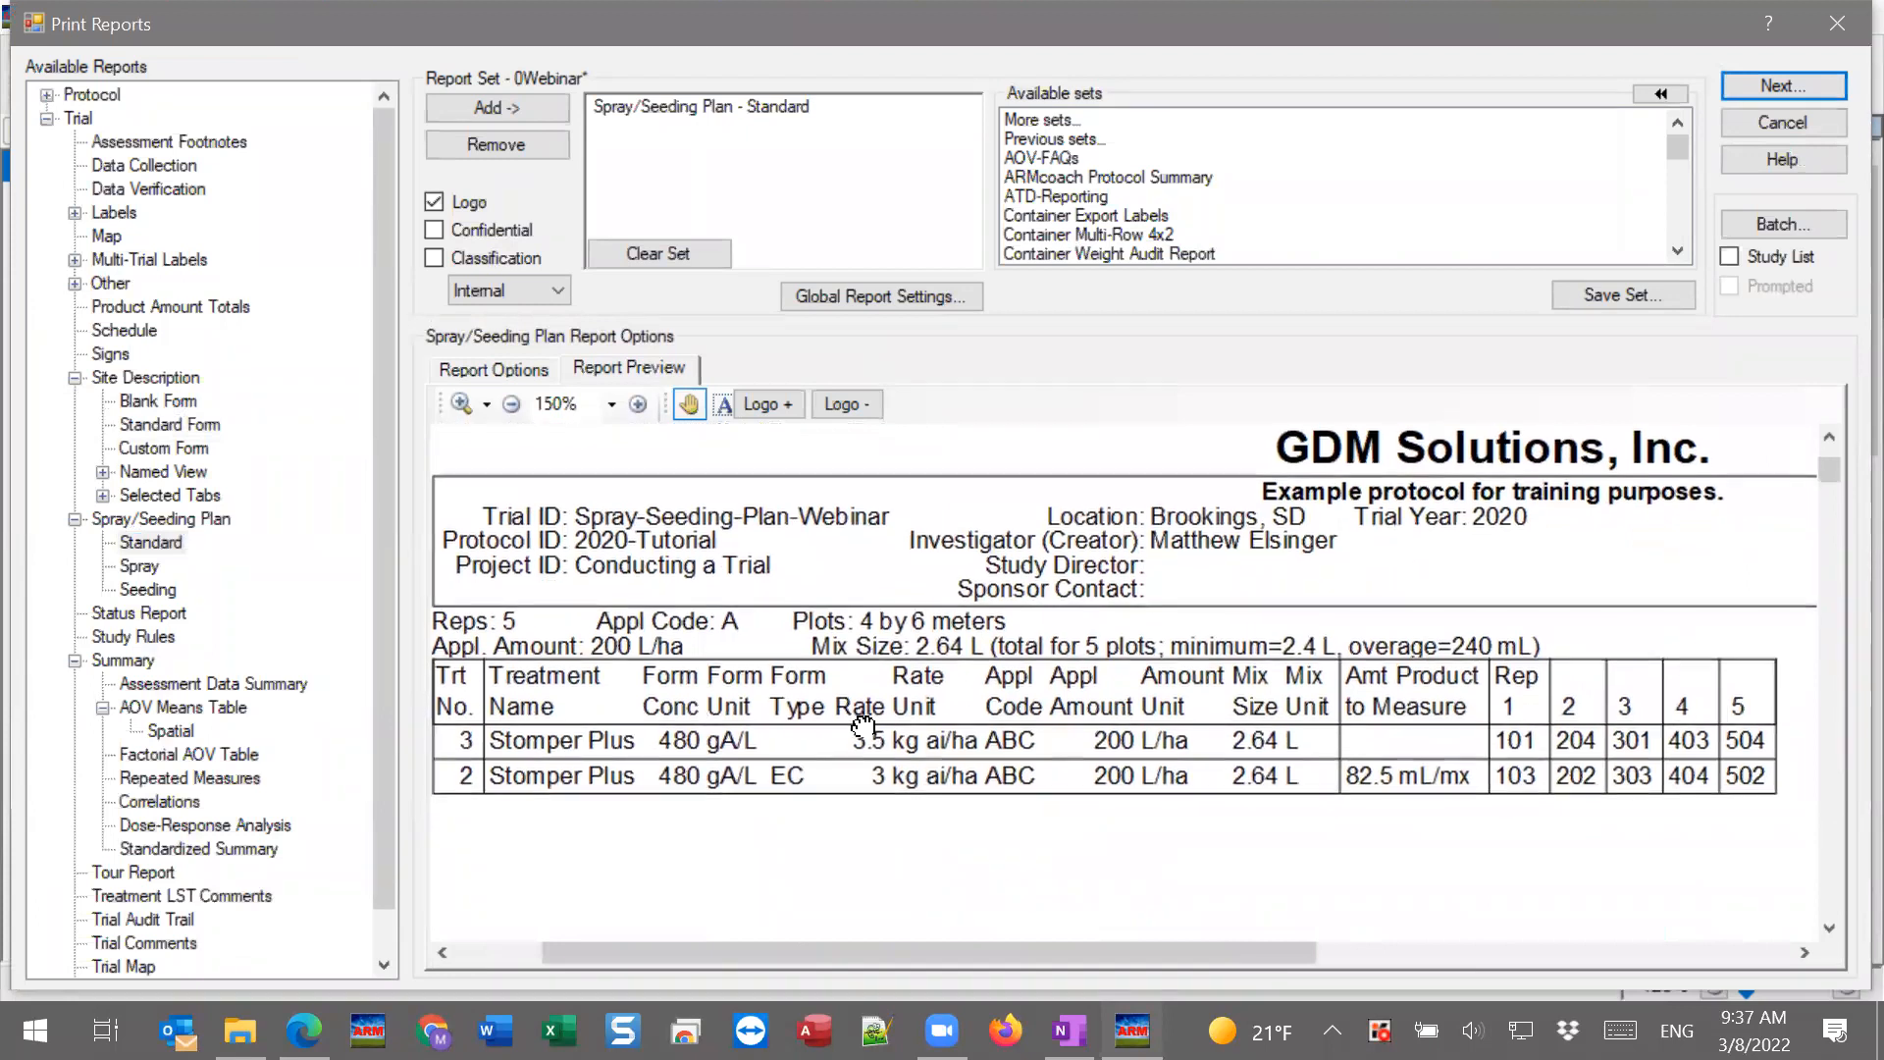
# Check the Spray/Seeding Plan report's product amount and application code options, and return to the preview.
pyautogui.click(520, 371)
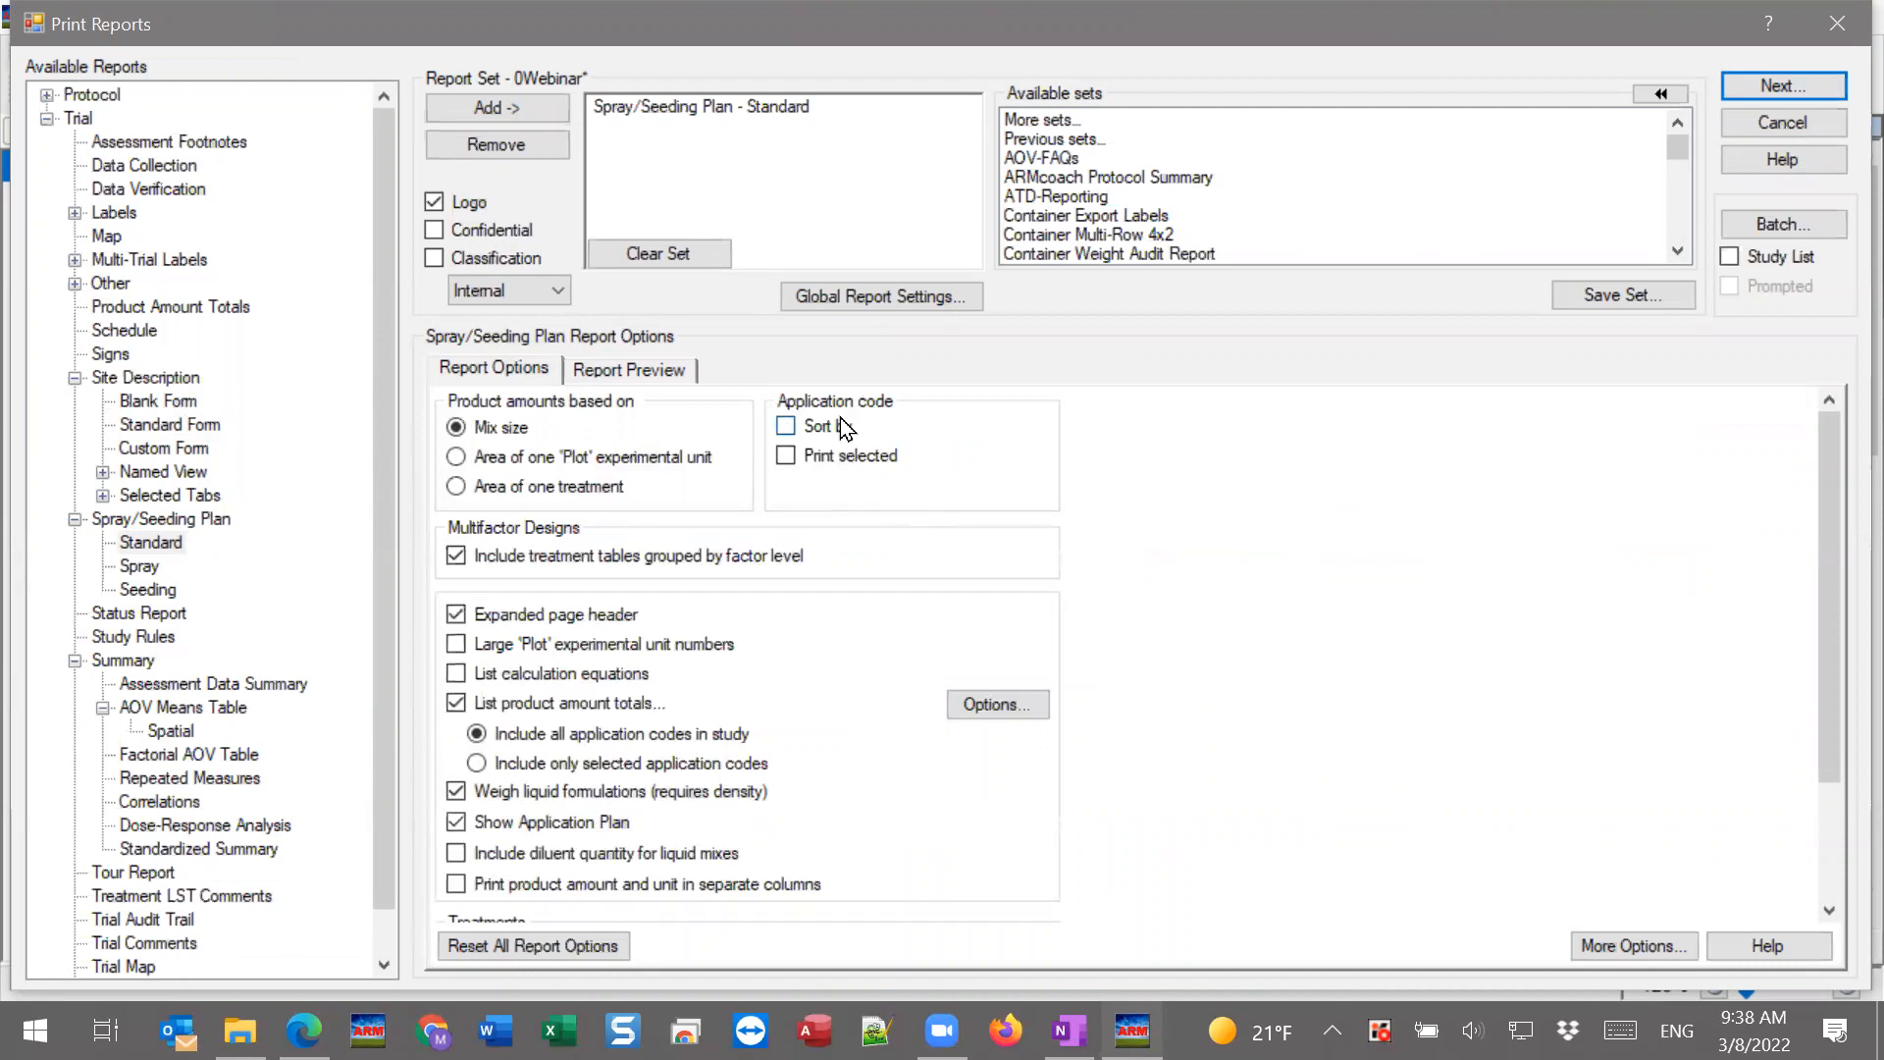
pyautogui.click(628, 373)
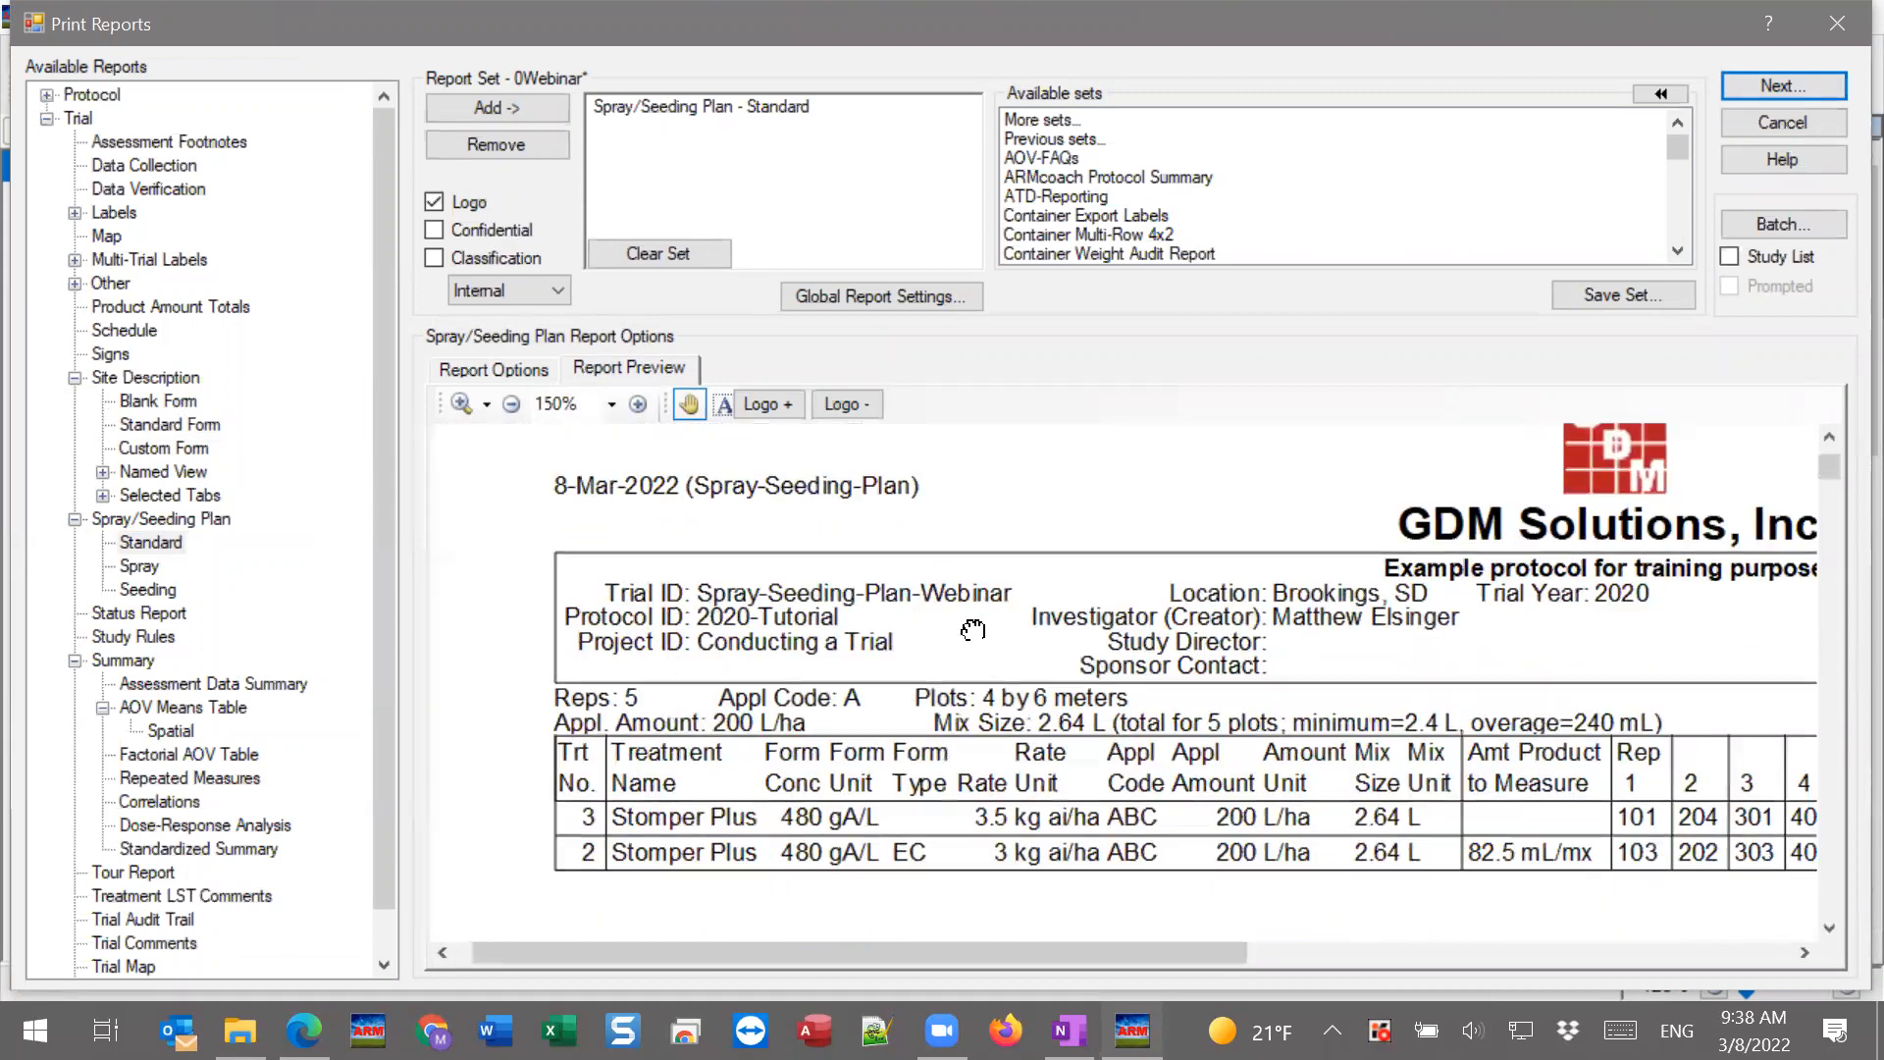
pyautogui.moveTo(973, 629); pyautogui.dragTo(948, 587)
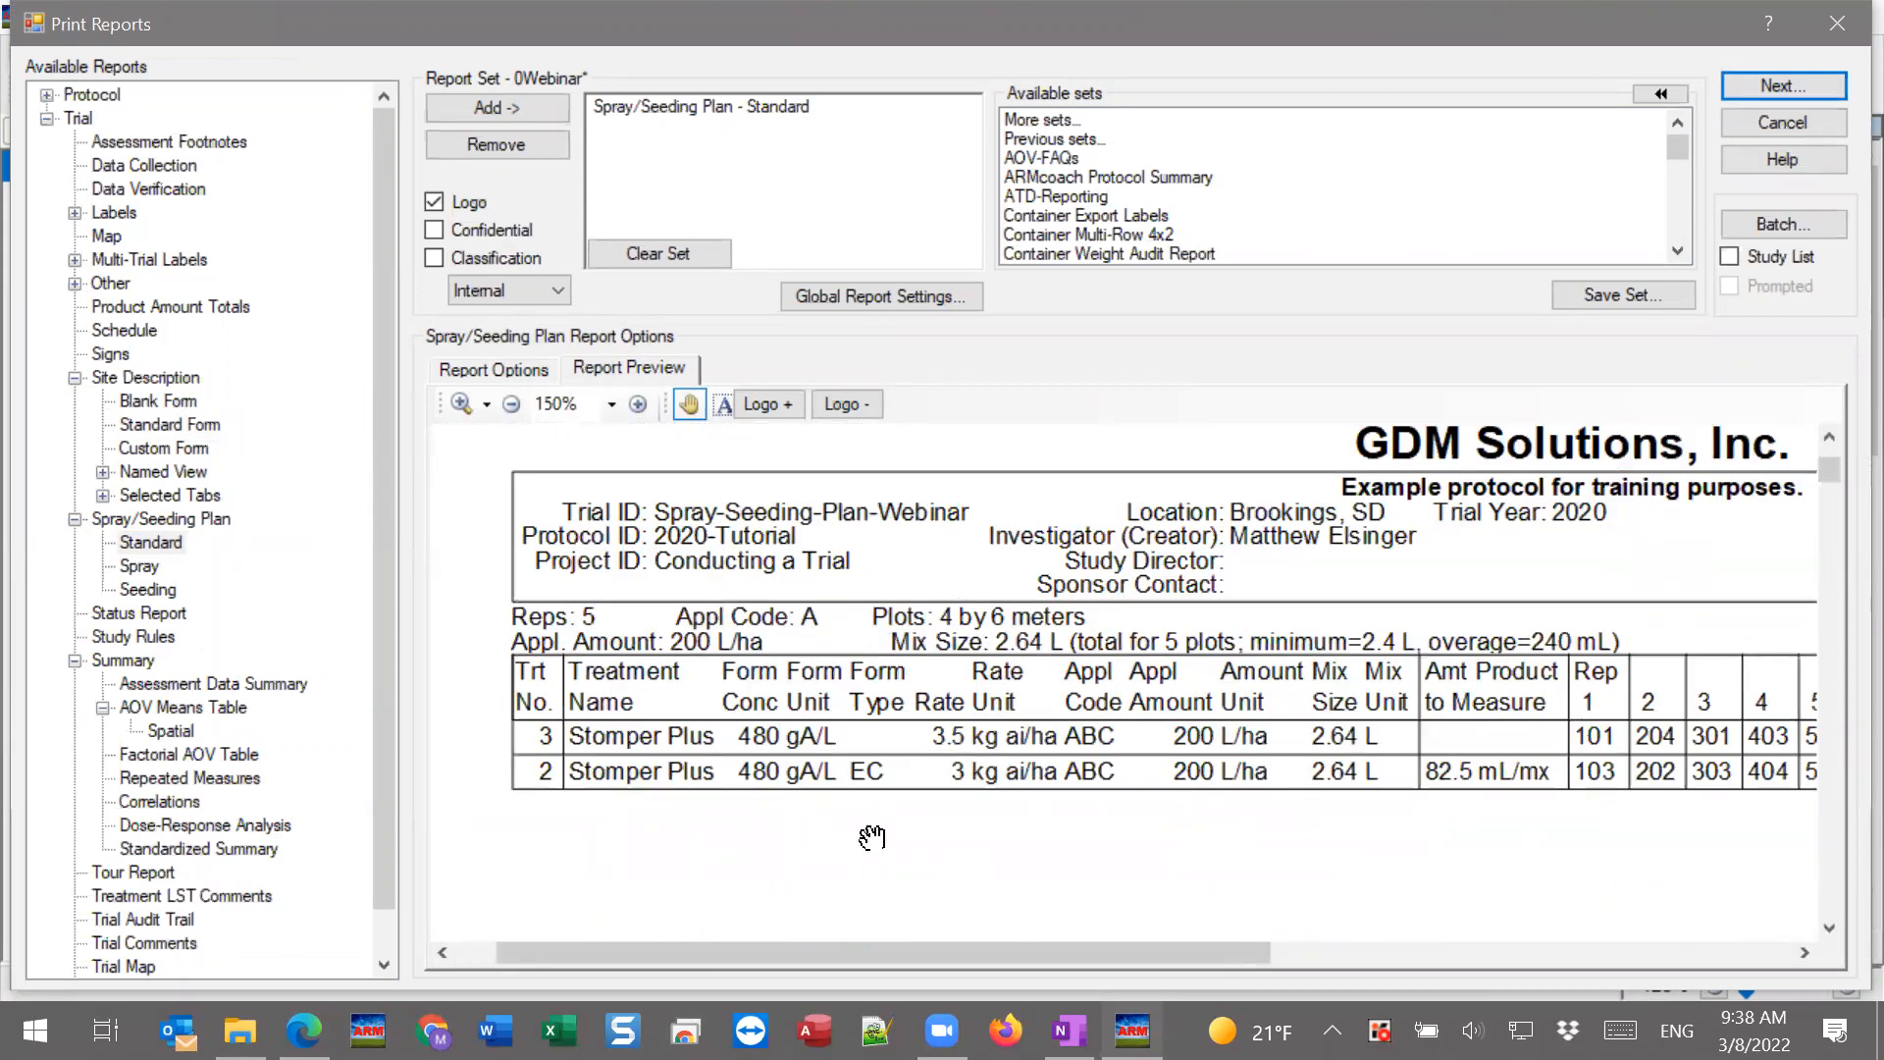
# Compare the application amounts, mix sizes and product amounts to measure on the report pages for application codes A, B and C.
pyautogui.moveTo(871, 841); pyautogui.dragTo(868, 680)
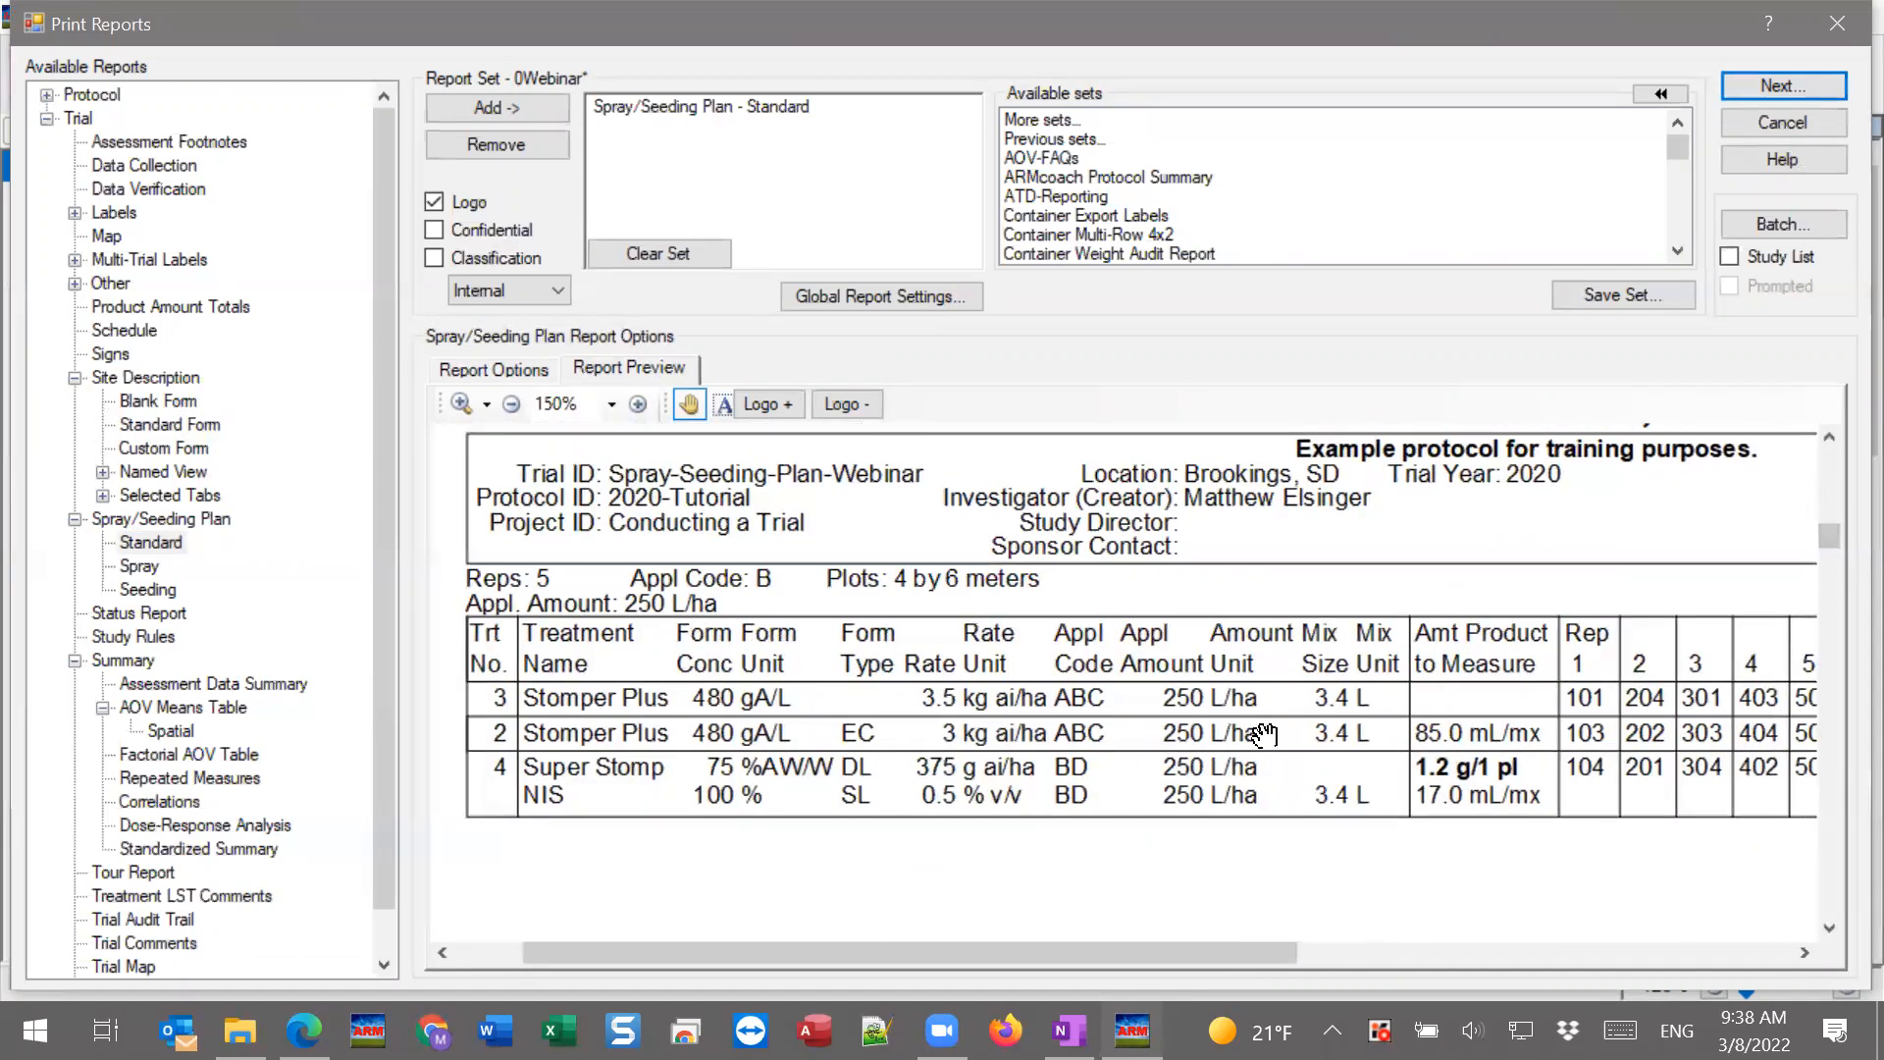
pyautogui.moveTo(1831, 548); pyautogui.dragTo(1828, 471)
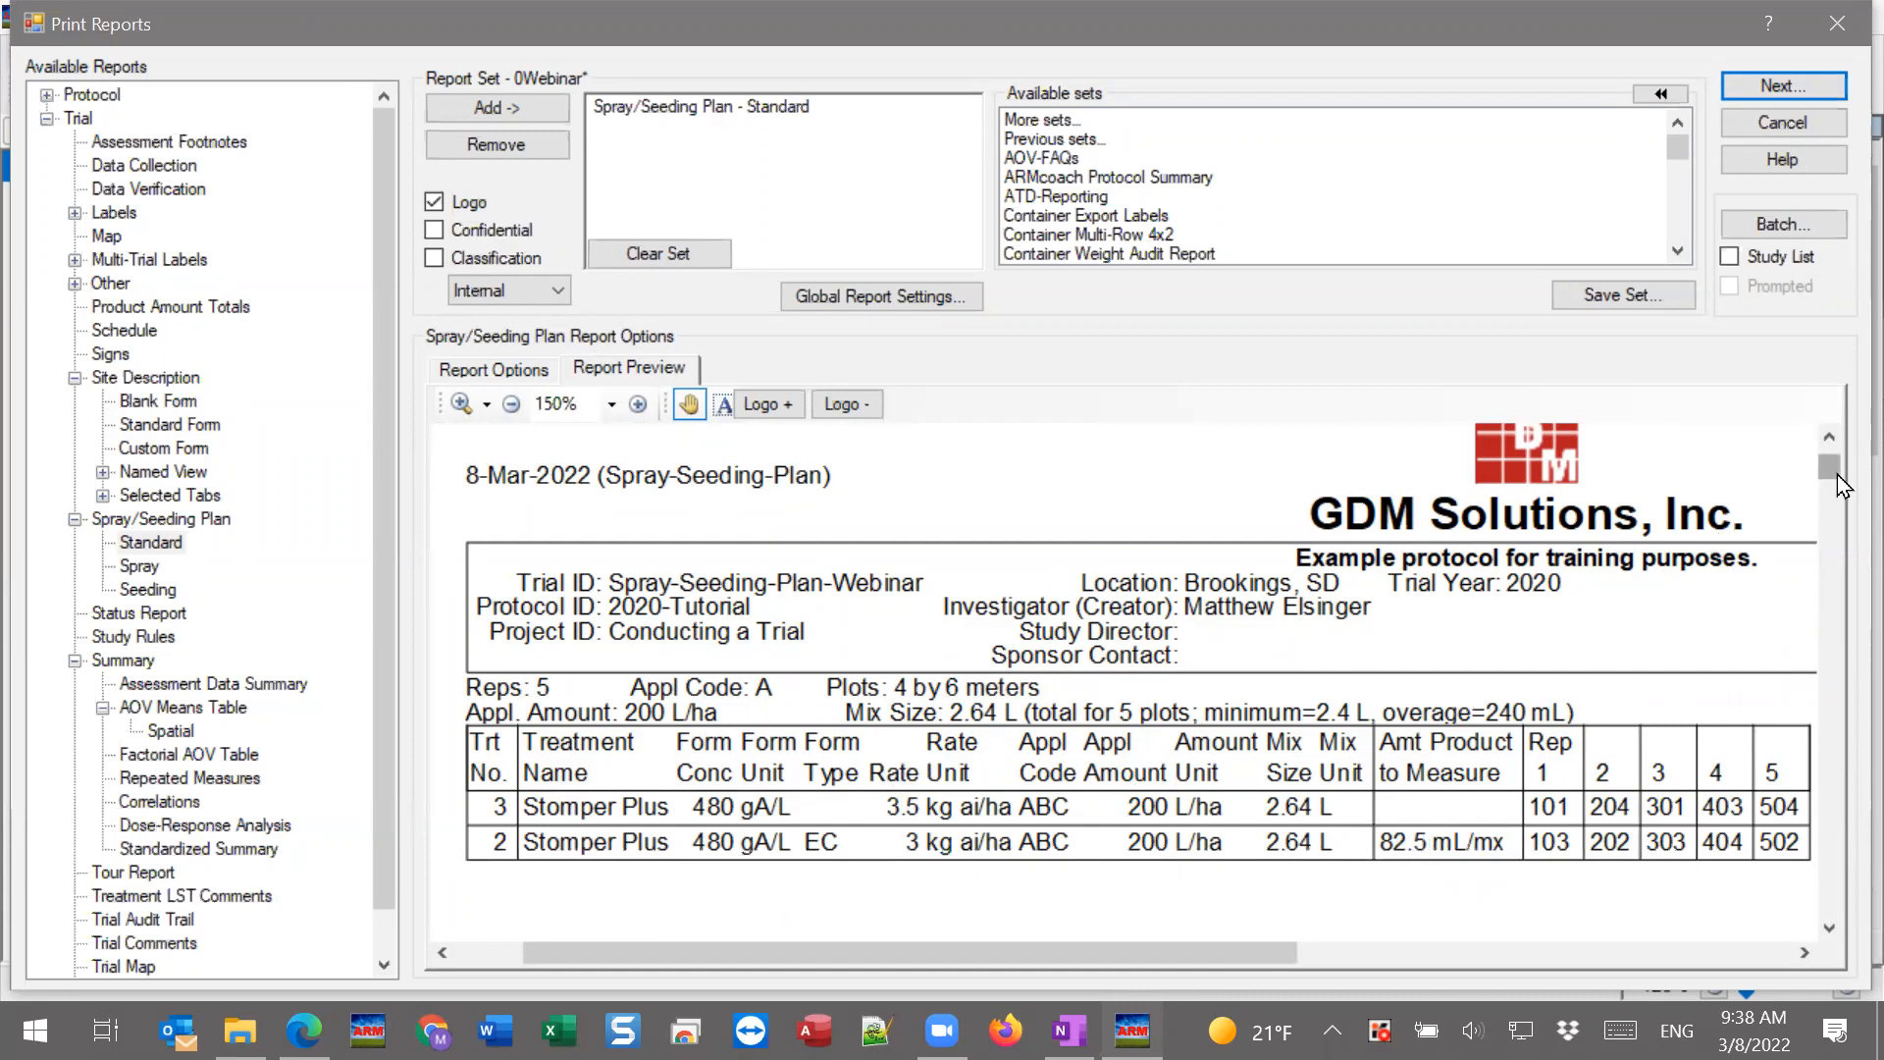
pyautogui.moveTo(1828, 472); pyautogui.dragTo(1834, 481)
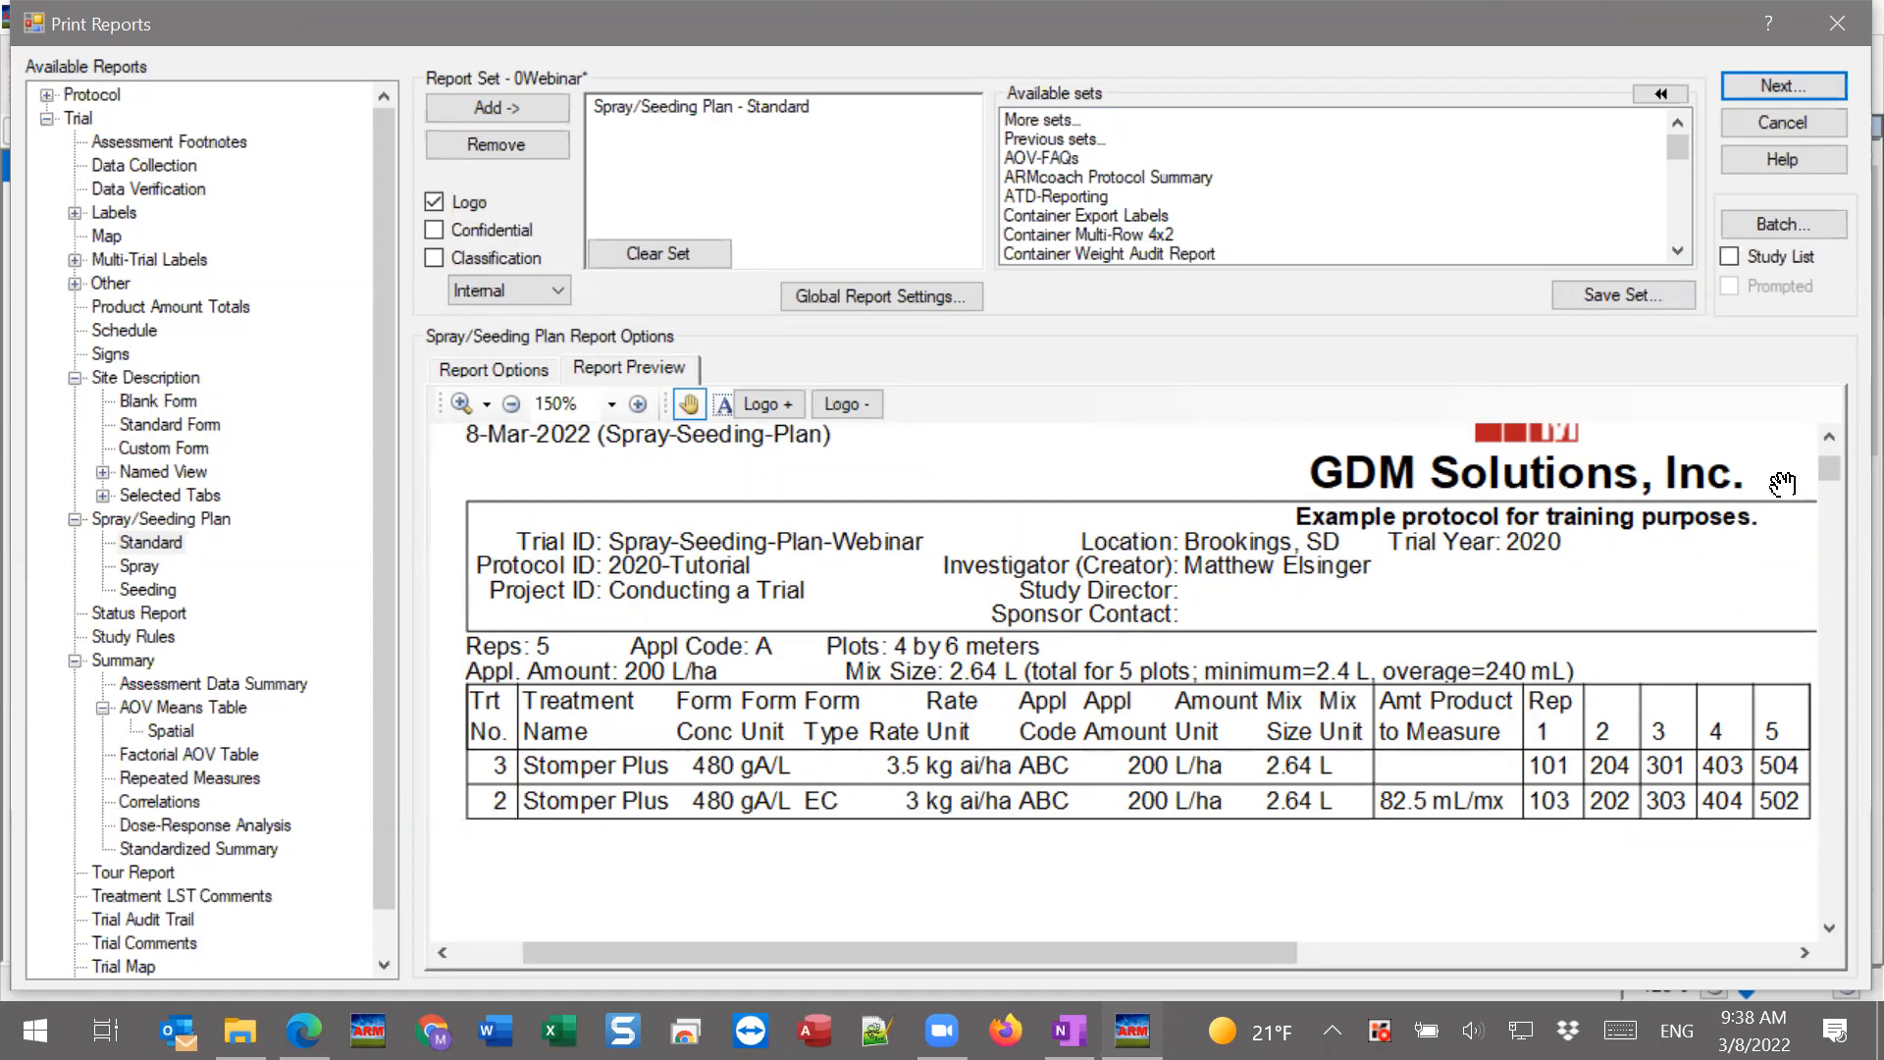
pyautogui.moveTo(1841, 481); pyautogui.dragTo(1841, 542)
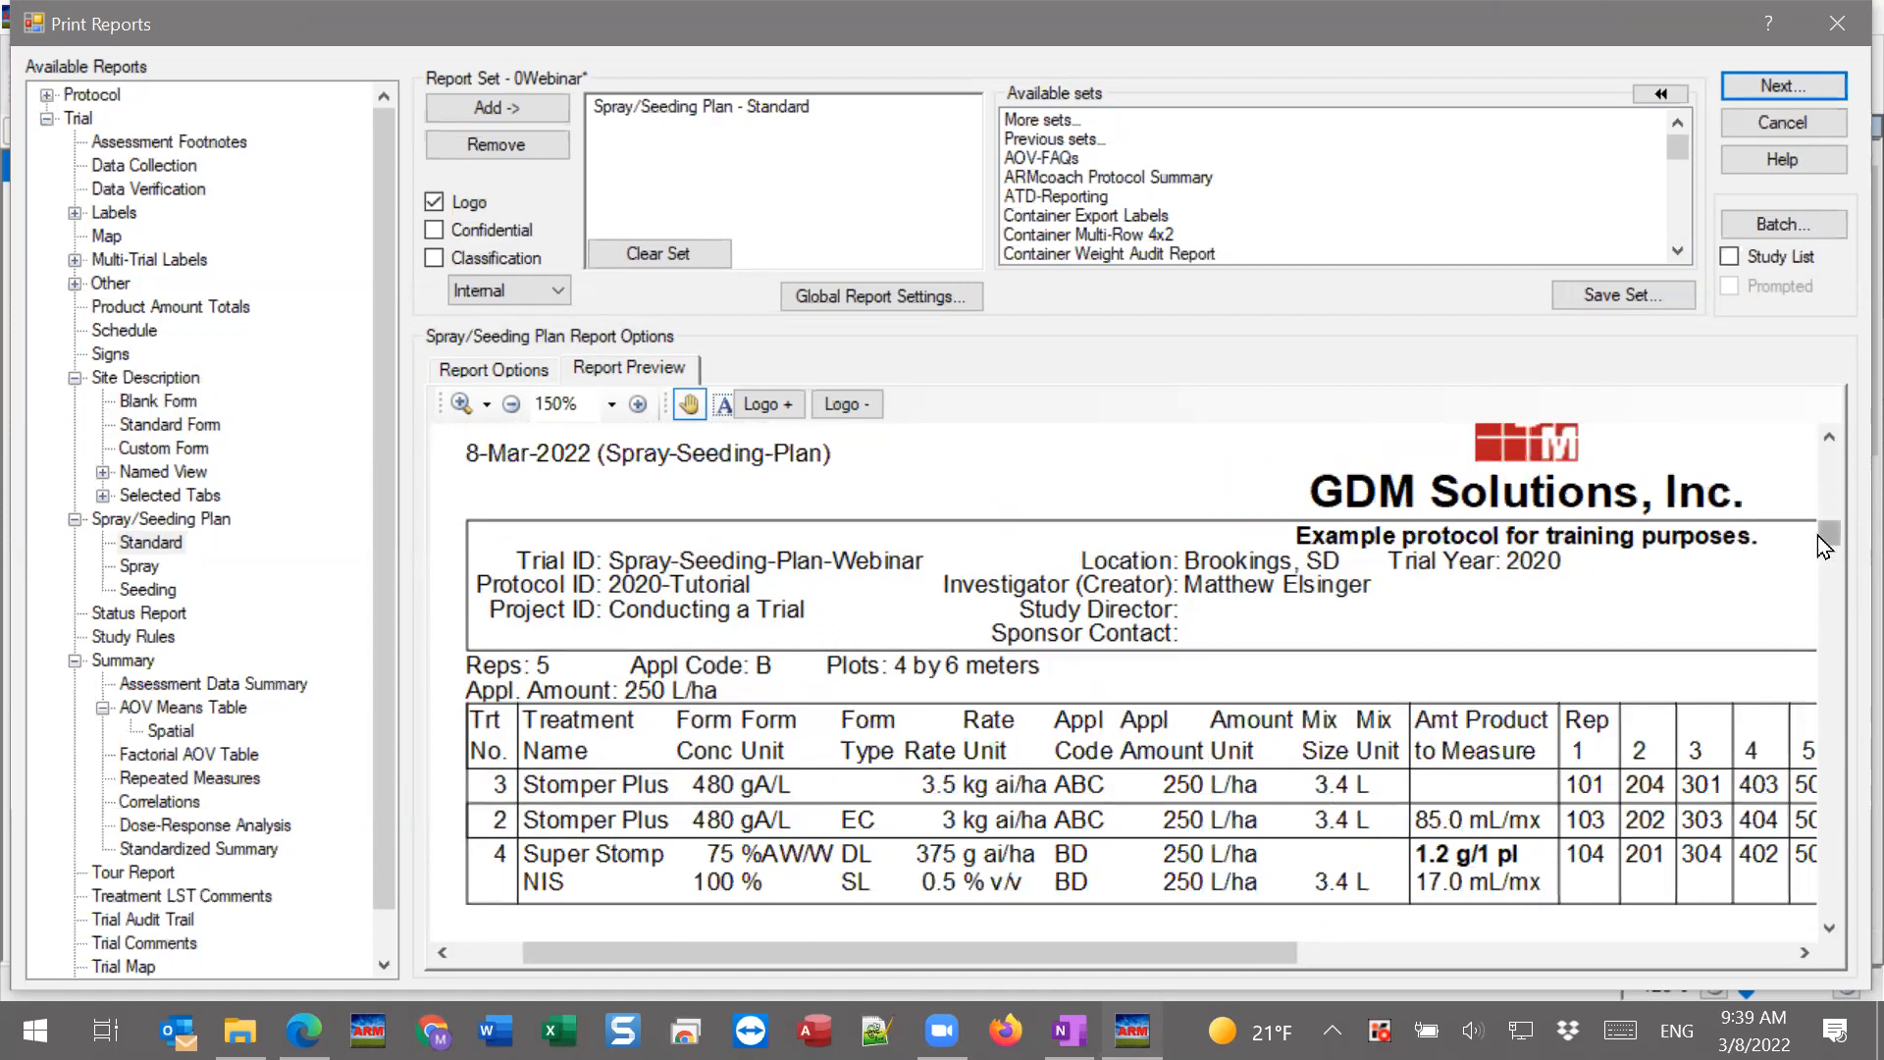
pyautogui.moveTo(1834, 533); pyautogui.dragTo(1827, 597)
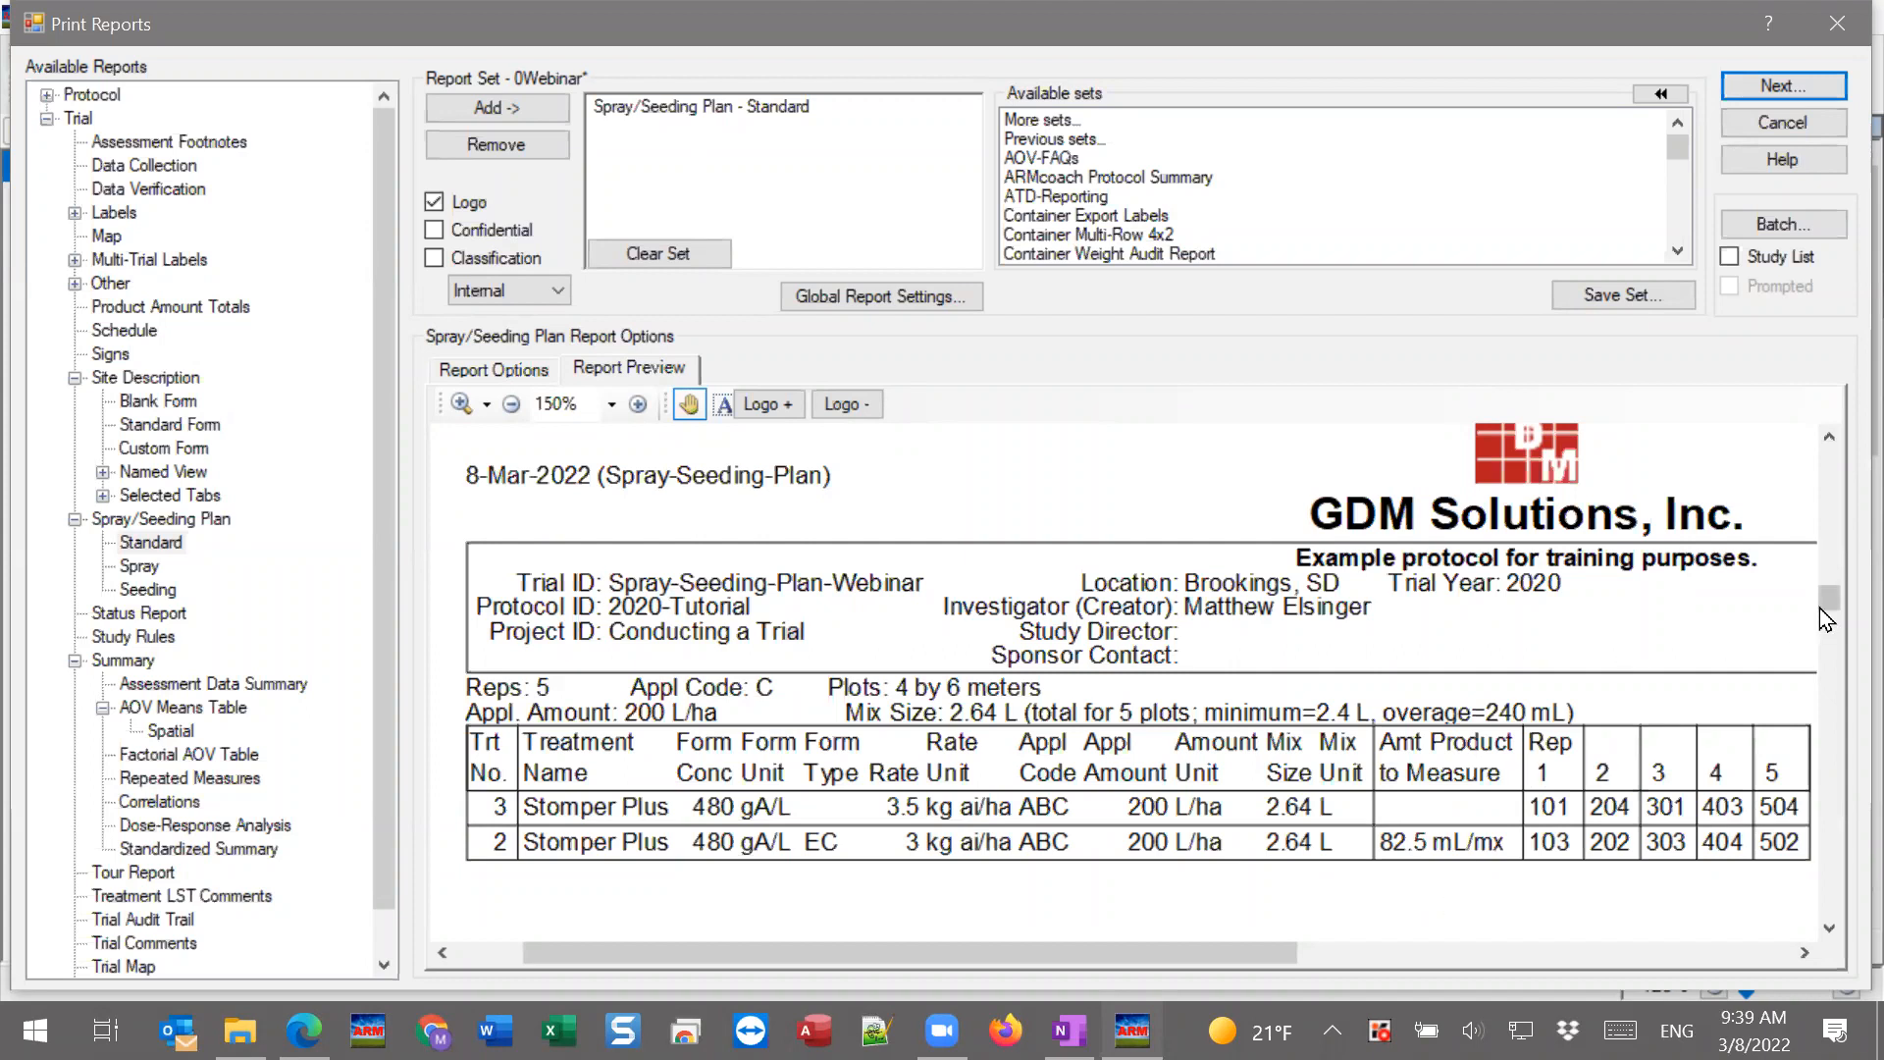
# Review application code A's treatment table in the Spray/Seeding Plan preview and return to the Treatments editor.
pyautogui.moveTo(1830, 600); pyautogui.dragTo(1839, 467)
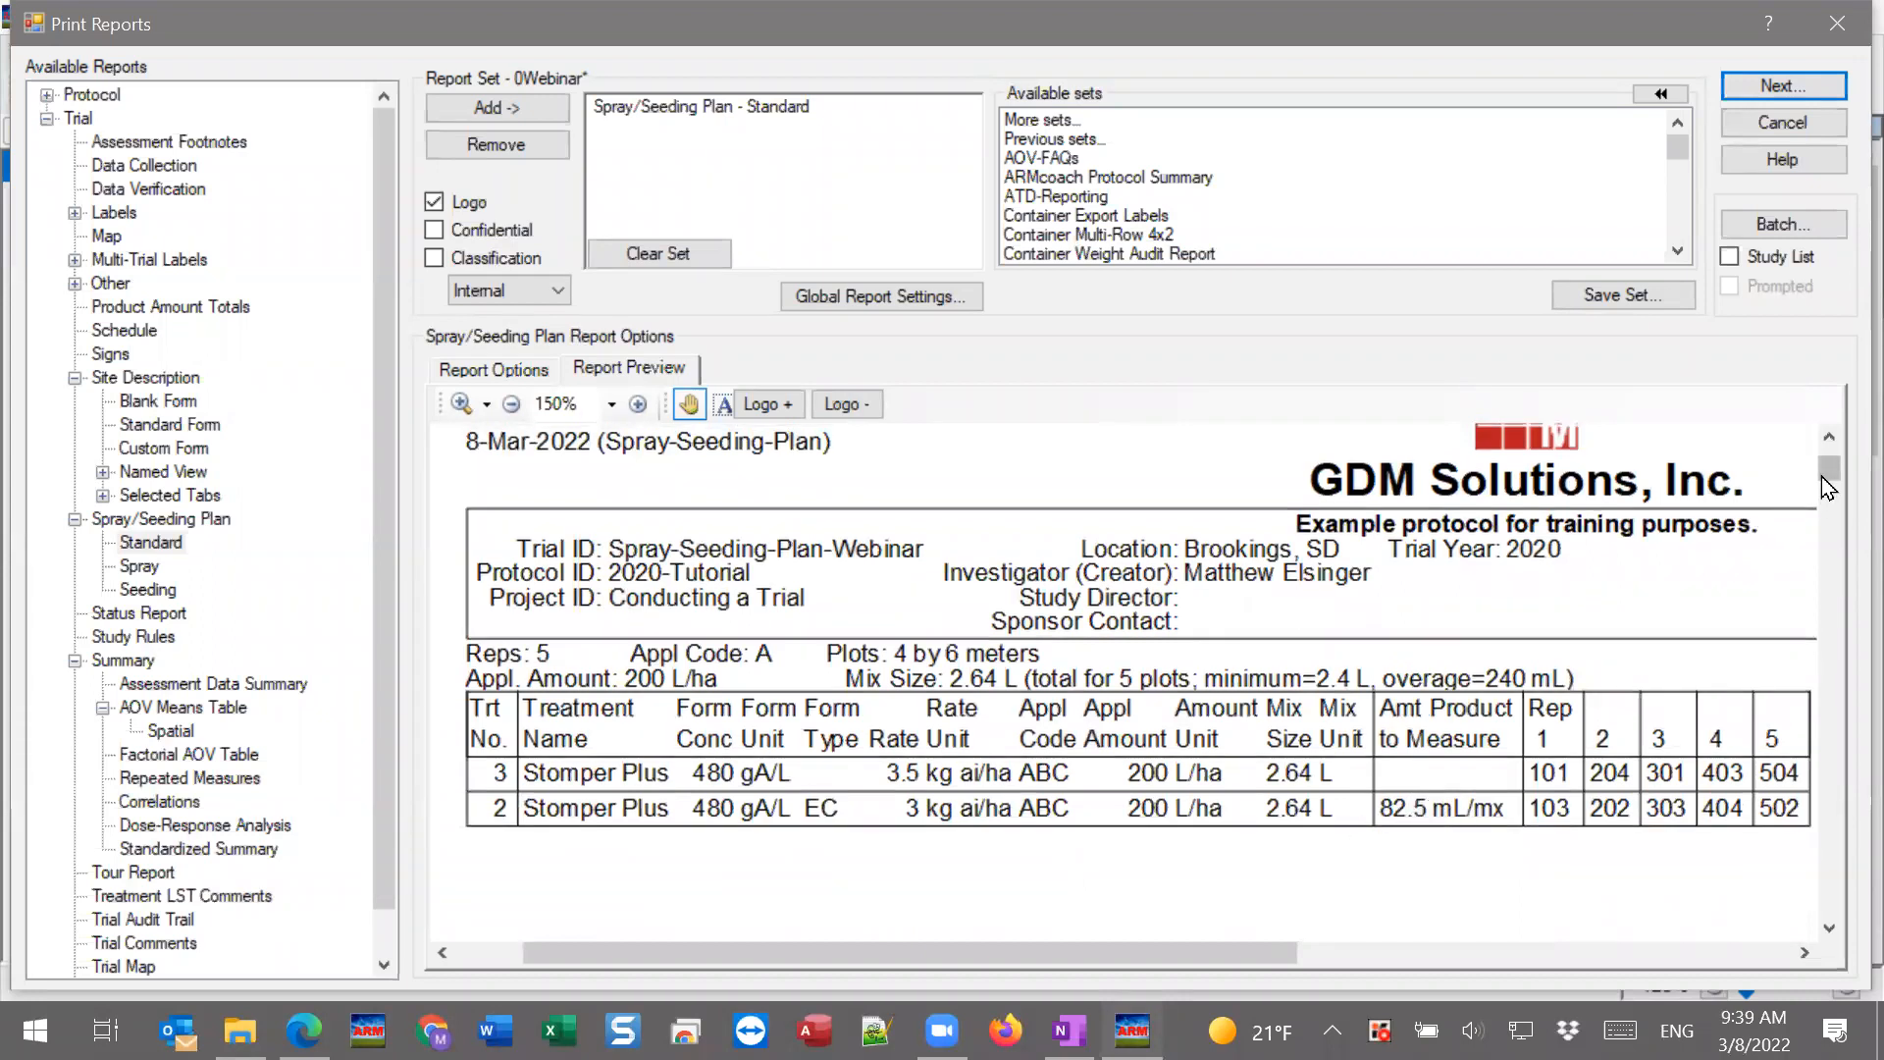
pyautogui.moveTo(1828, 485); pyautogui.dragTo(1831, 552)
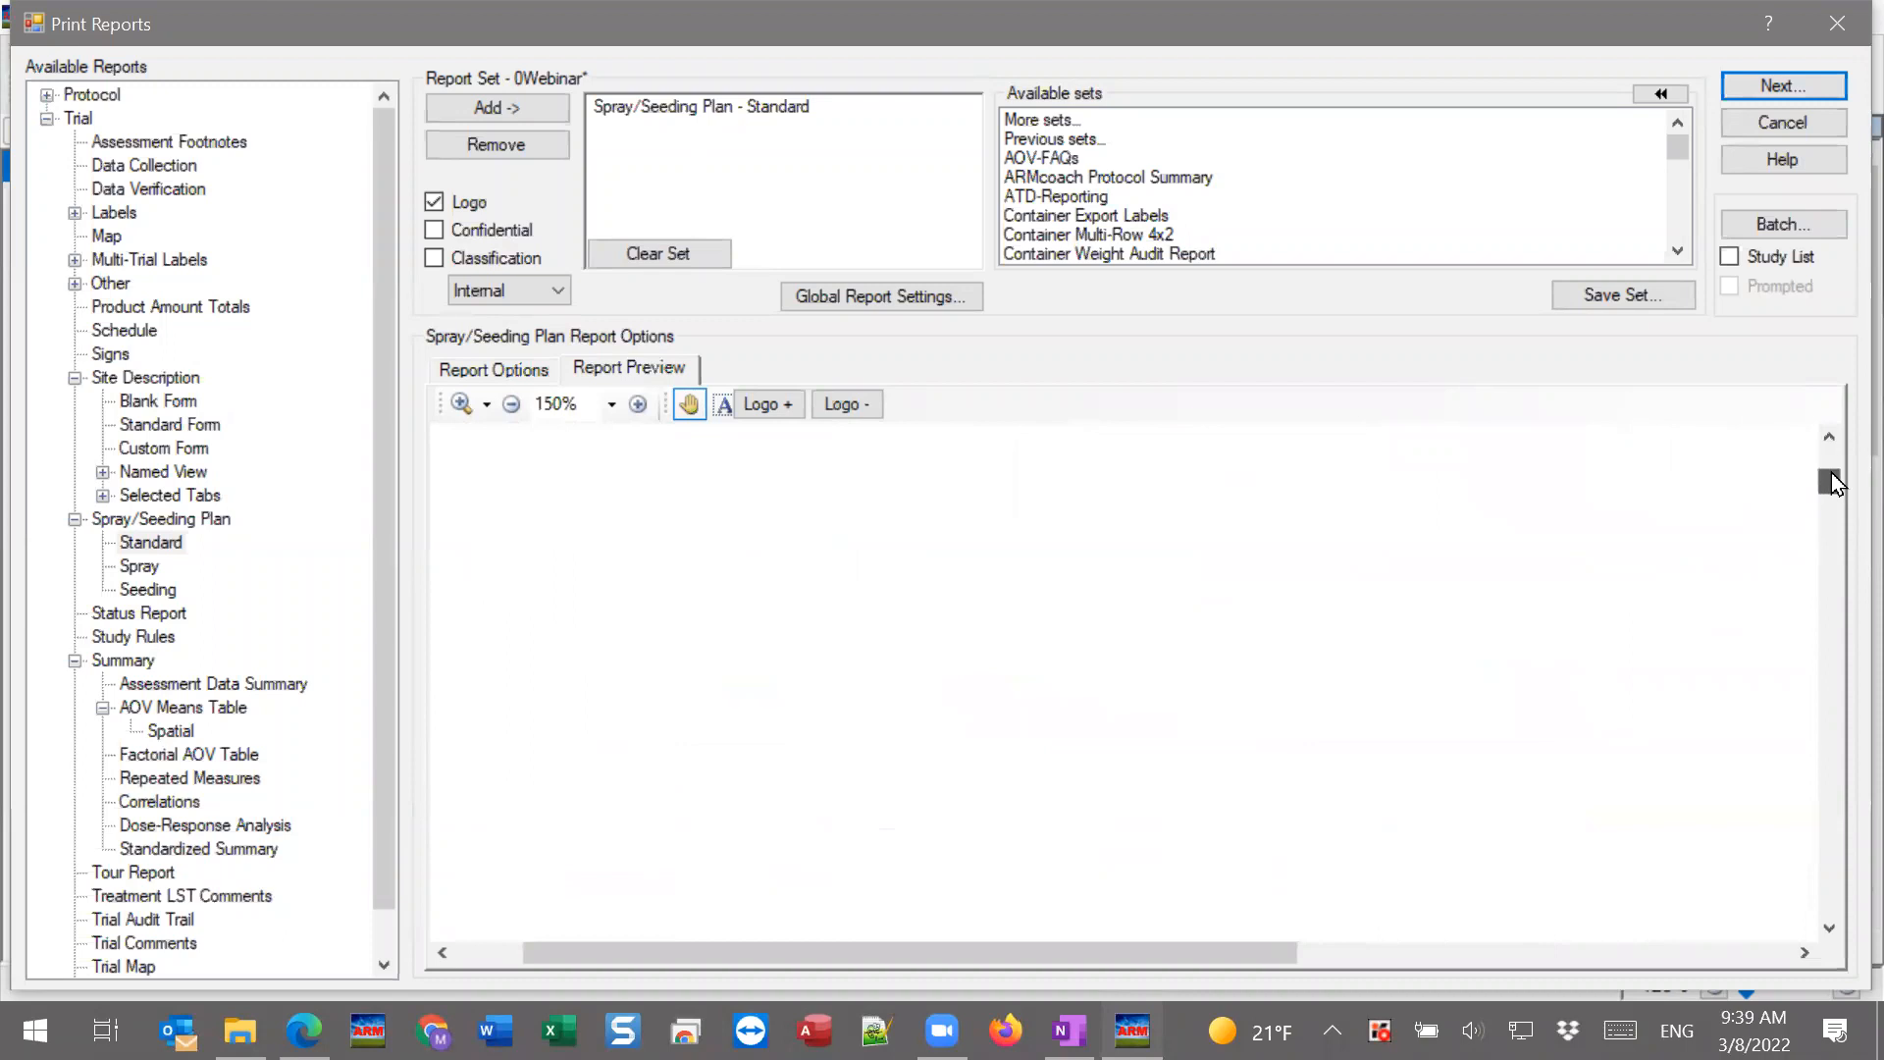
pyautogui.scroll(-1, 1831, 457)
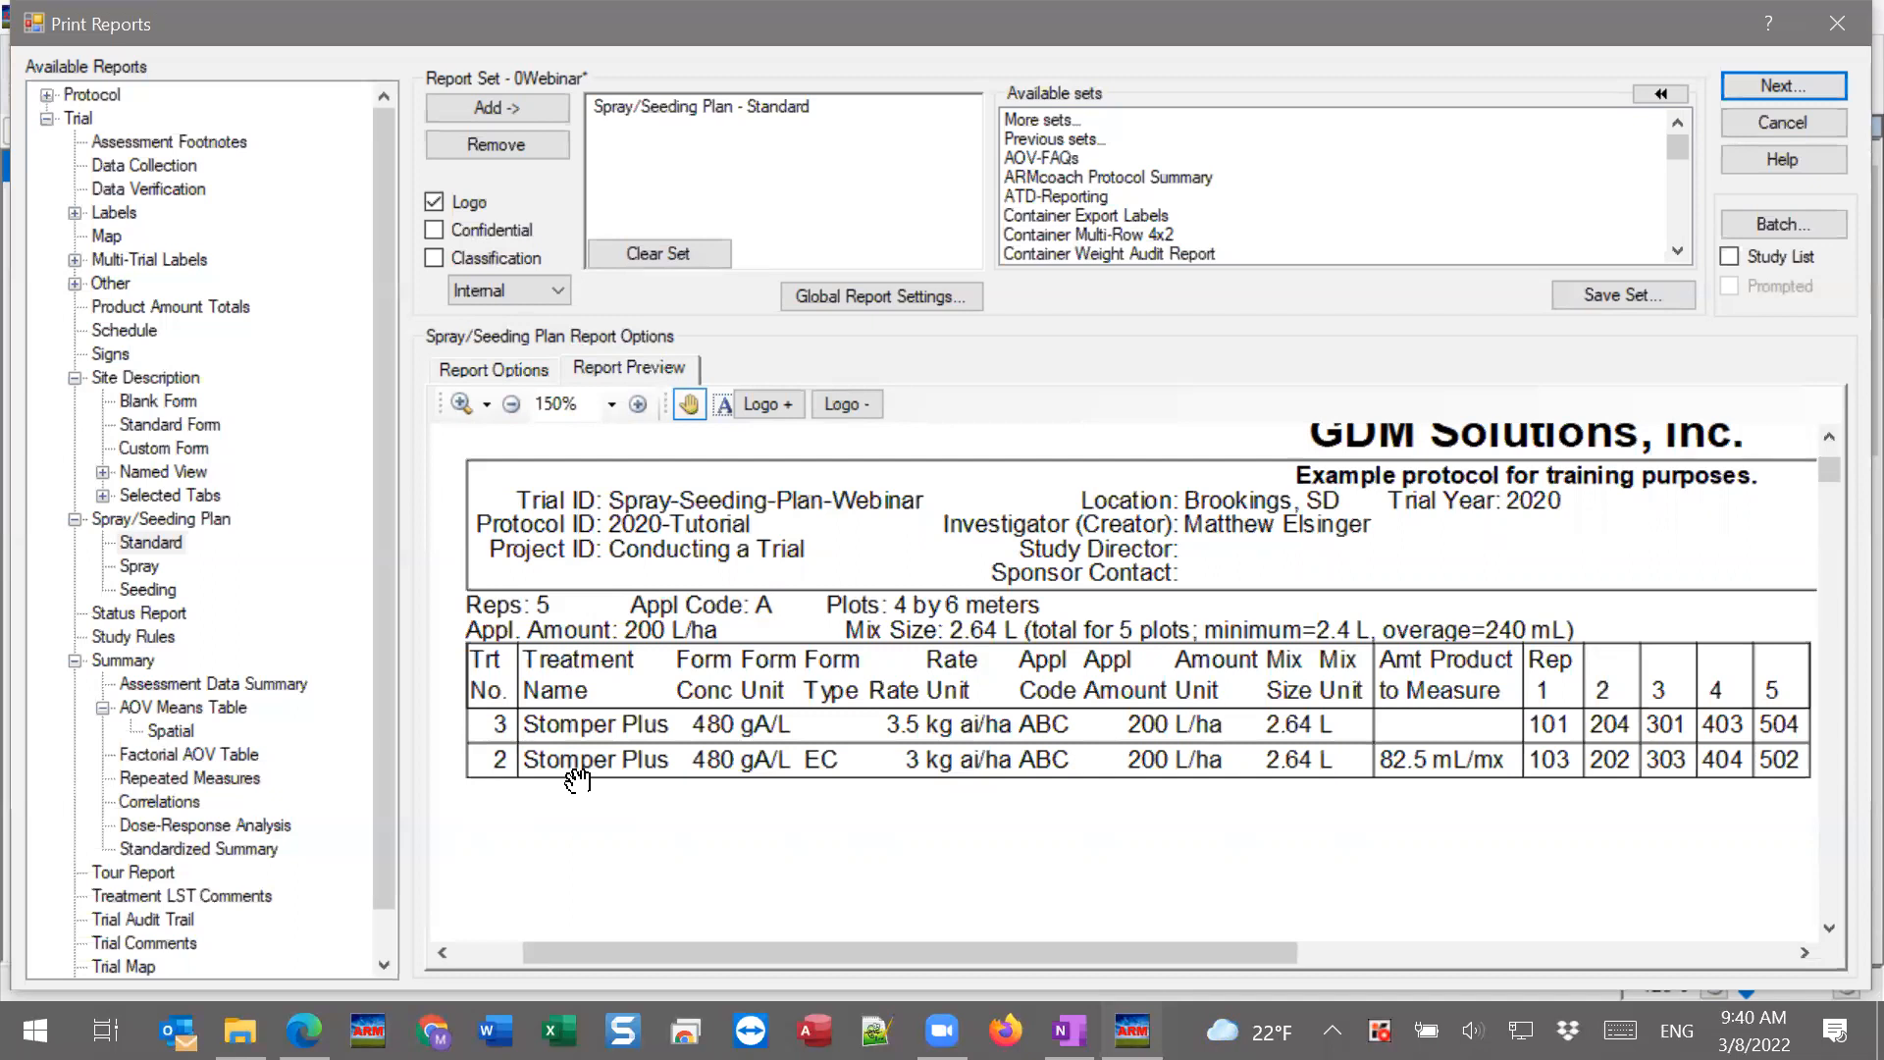
pyautogui.click(1833, 44)
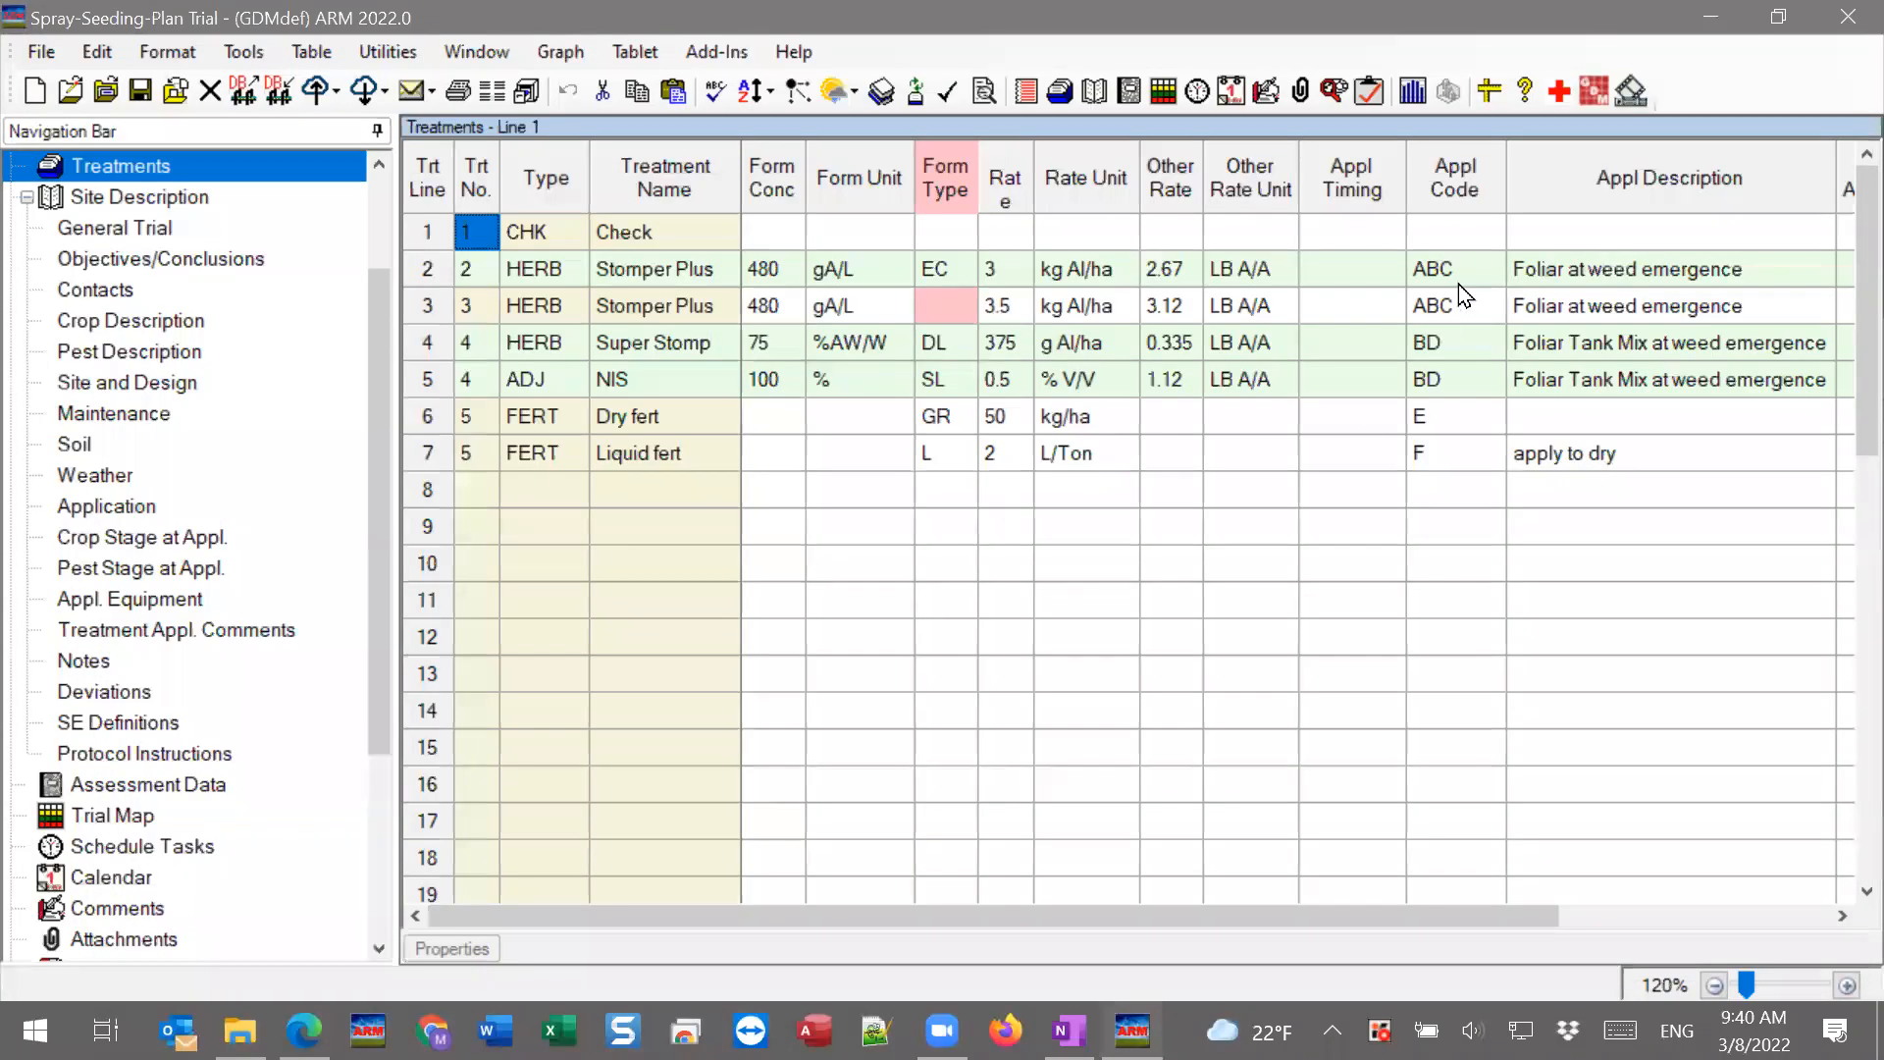
# Set the application code to AC for both Stomper Plus treatments on lines 2 and 3.
pyautogui.click(1439, 269)
pyautogui.click(1439, 269)
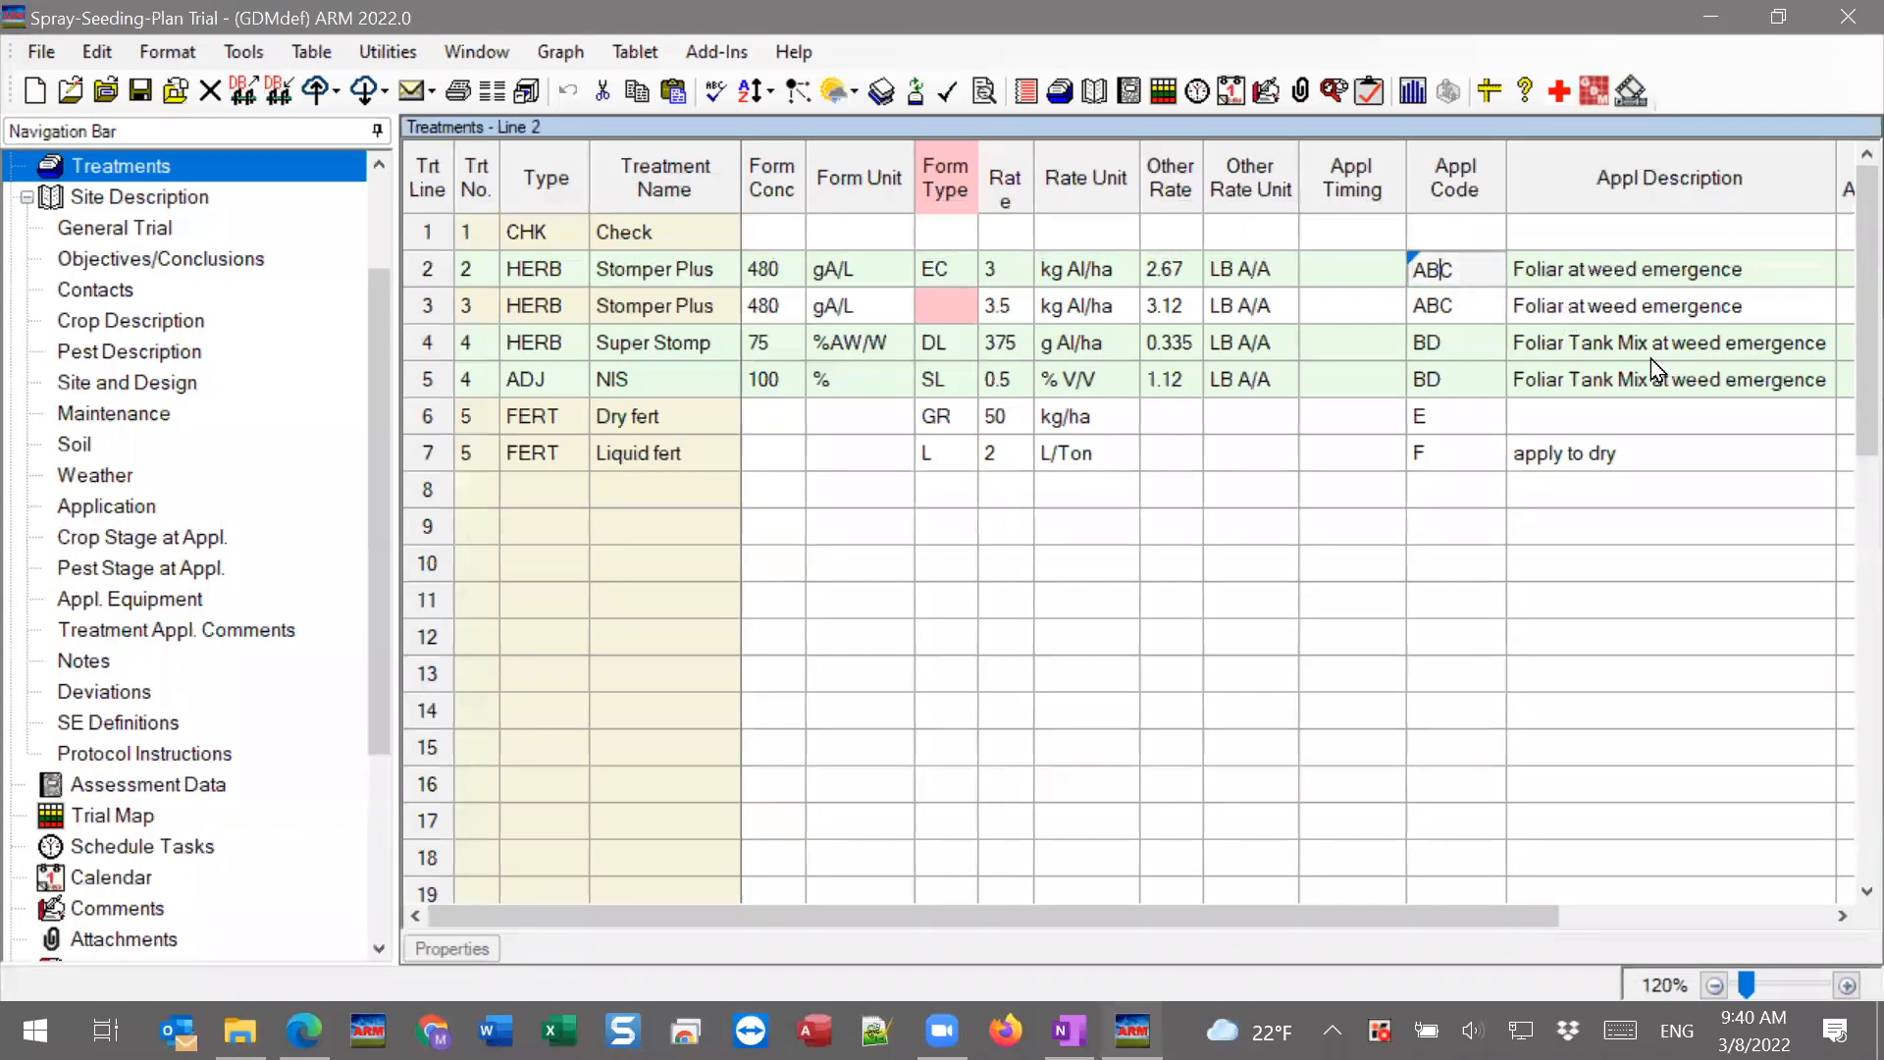
pyautogui.press('BackSpace')
pyautogui.click(1441, 308)
pyautogui.press('BackSpace')
pyautogui.click(1428, 345)
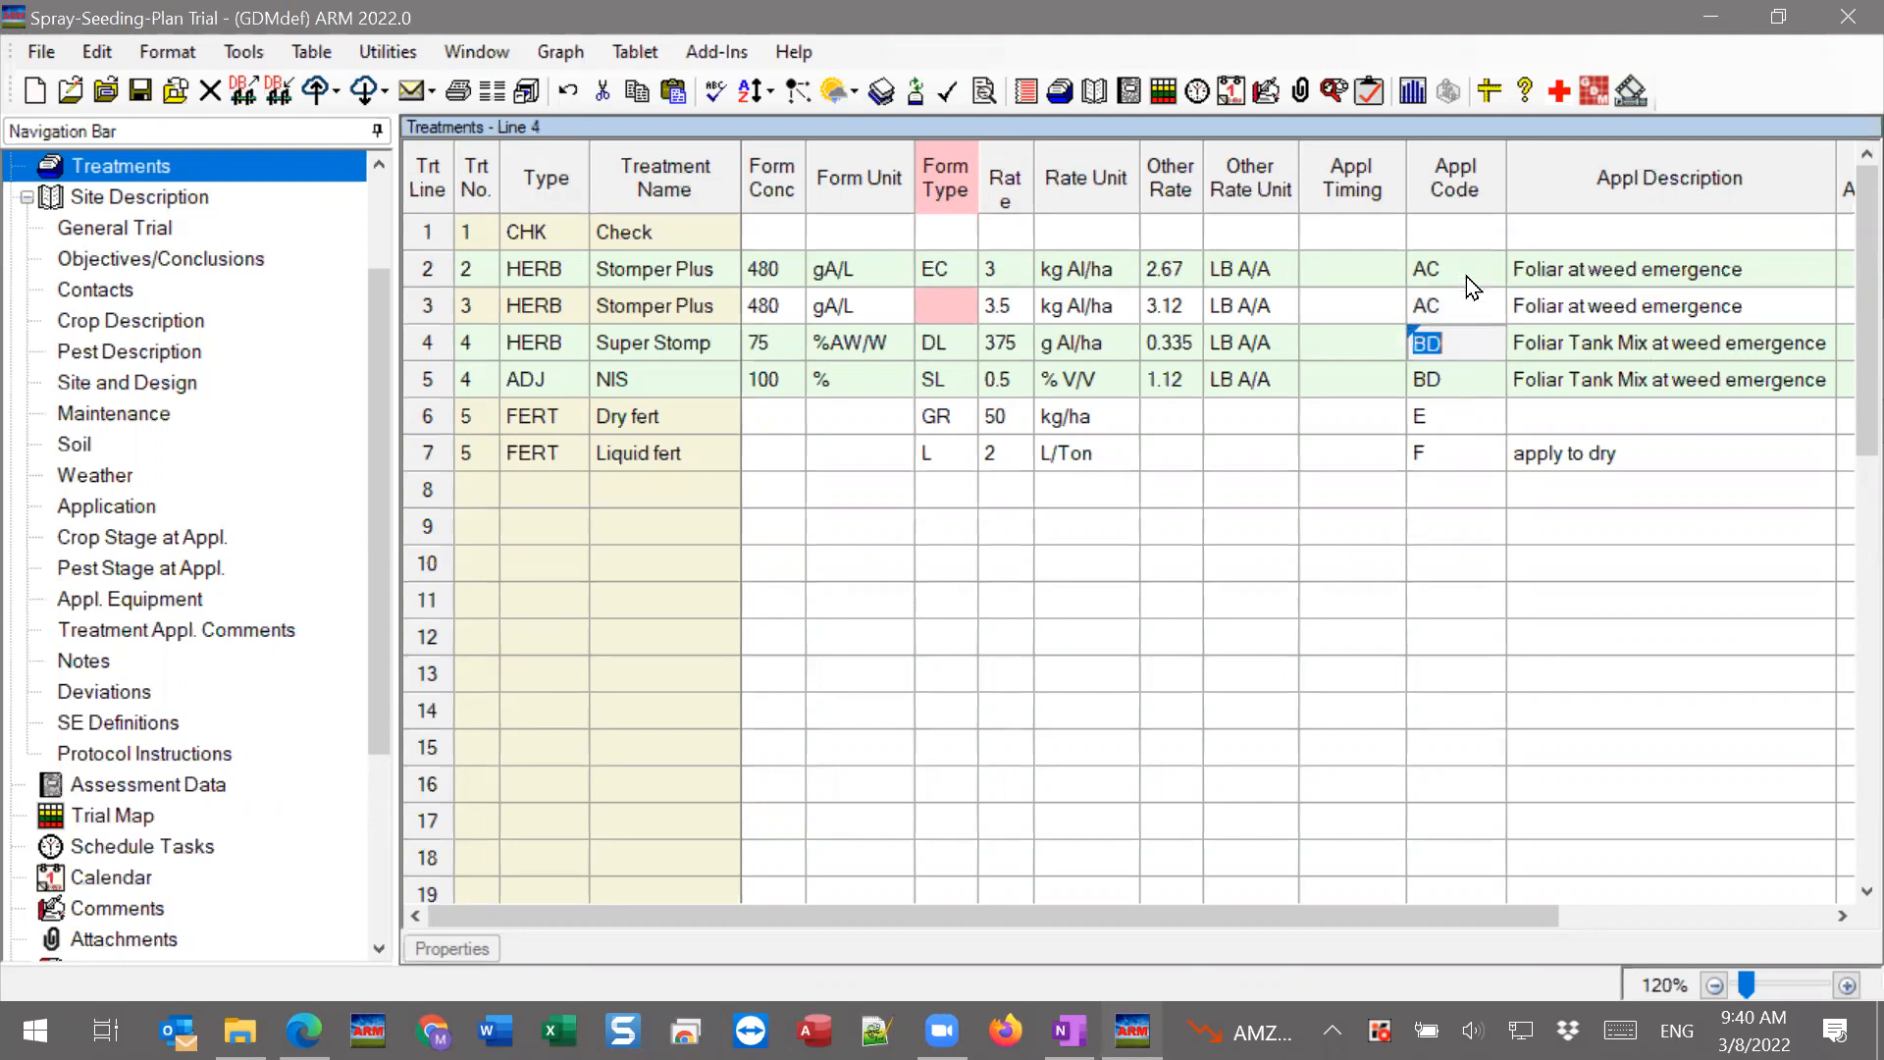
# Check the application codes on treatment lines 2 to 5 and preview the treatment table of the Standard Spray/Seeding Plan report.
pyautogui.moveTo(1463, 277); pyautogui.dragTo(1463, 308)
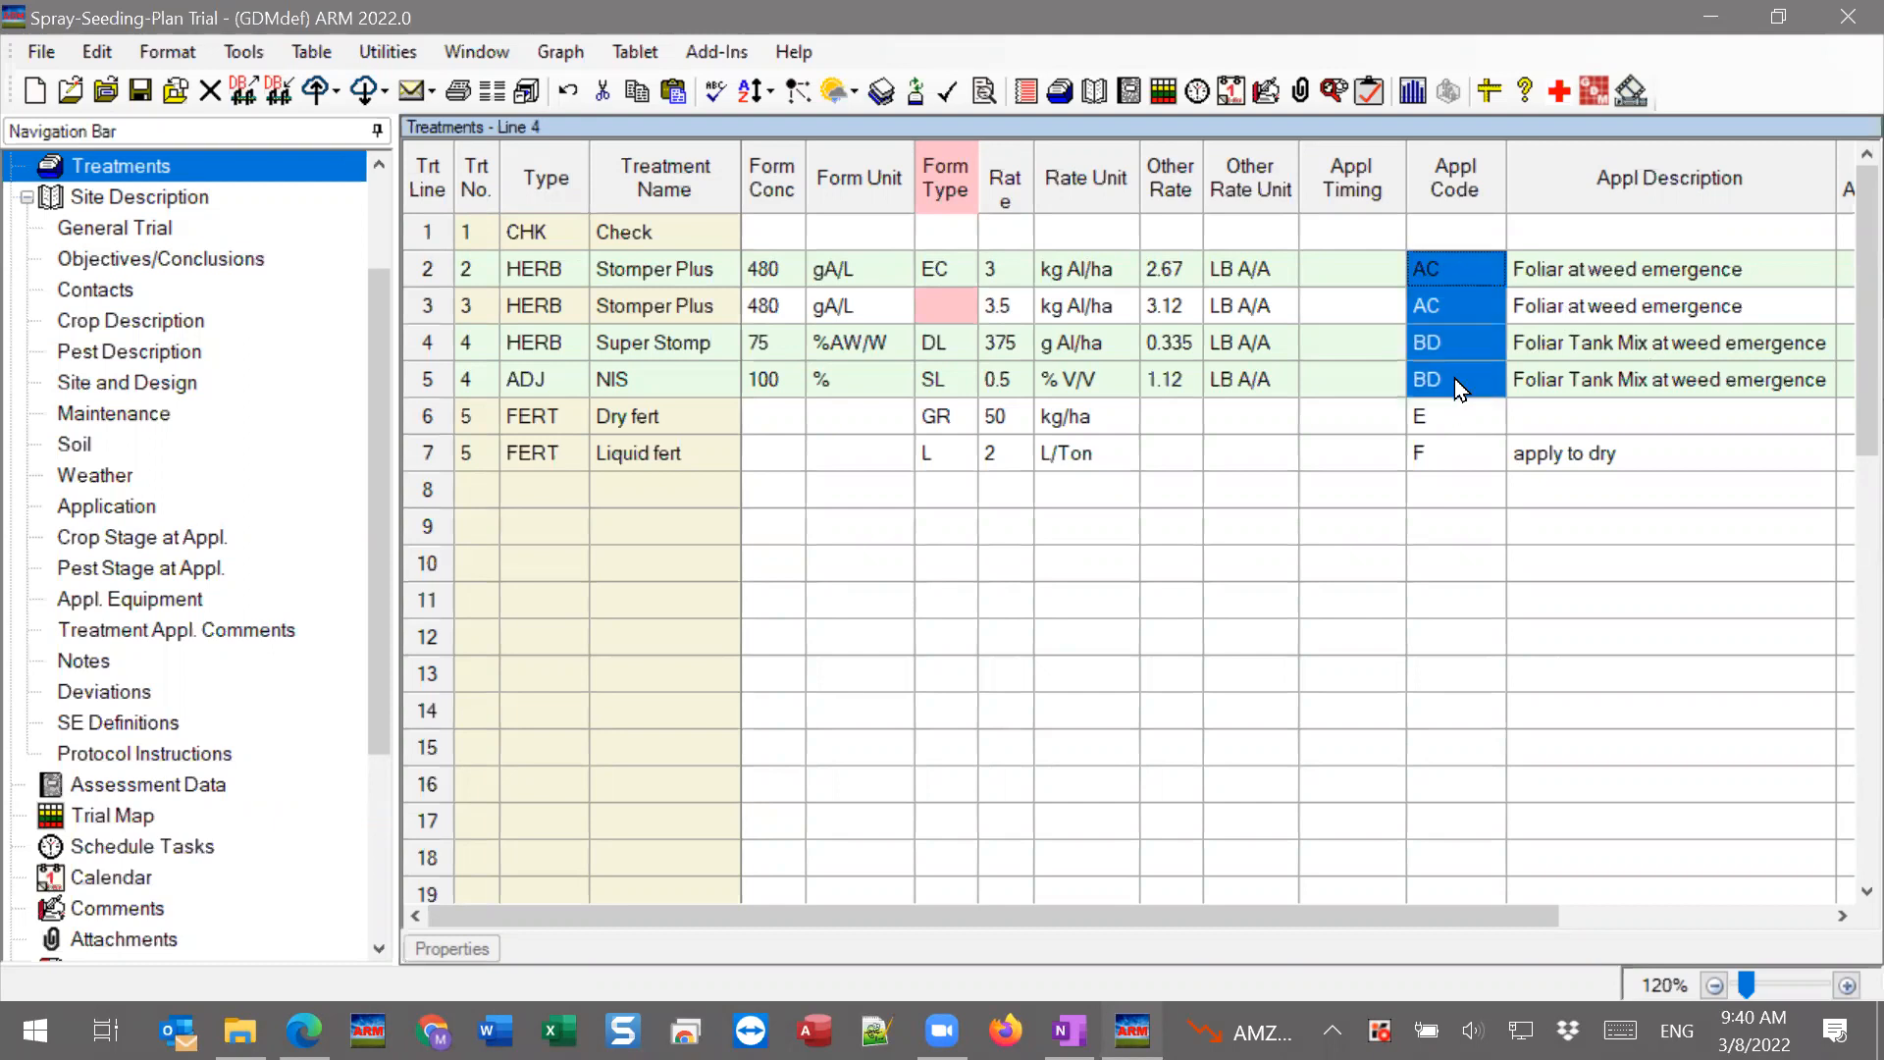
pyautogui.click(1445, 380)
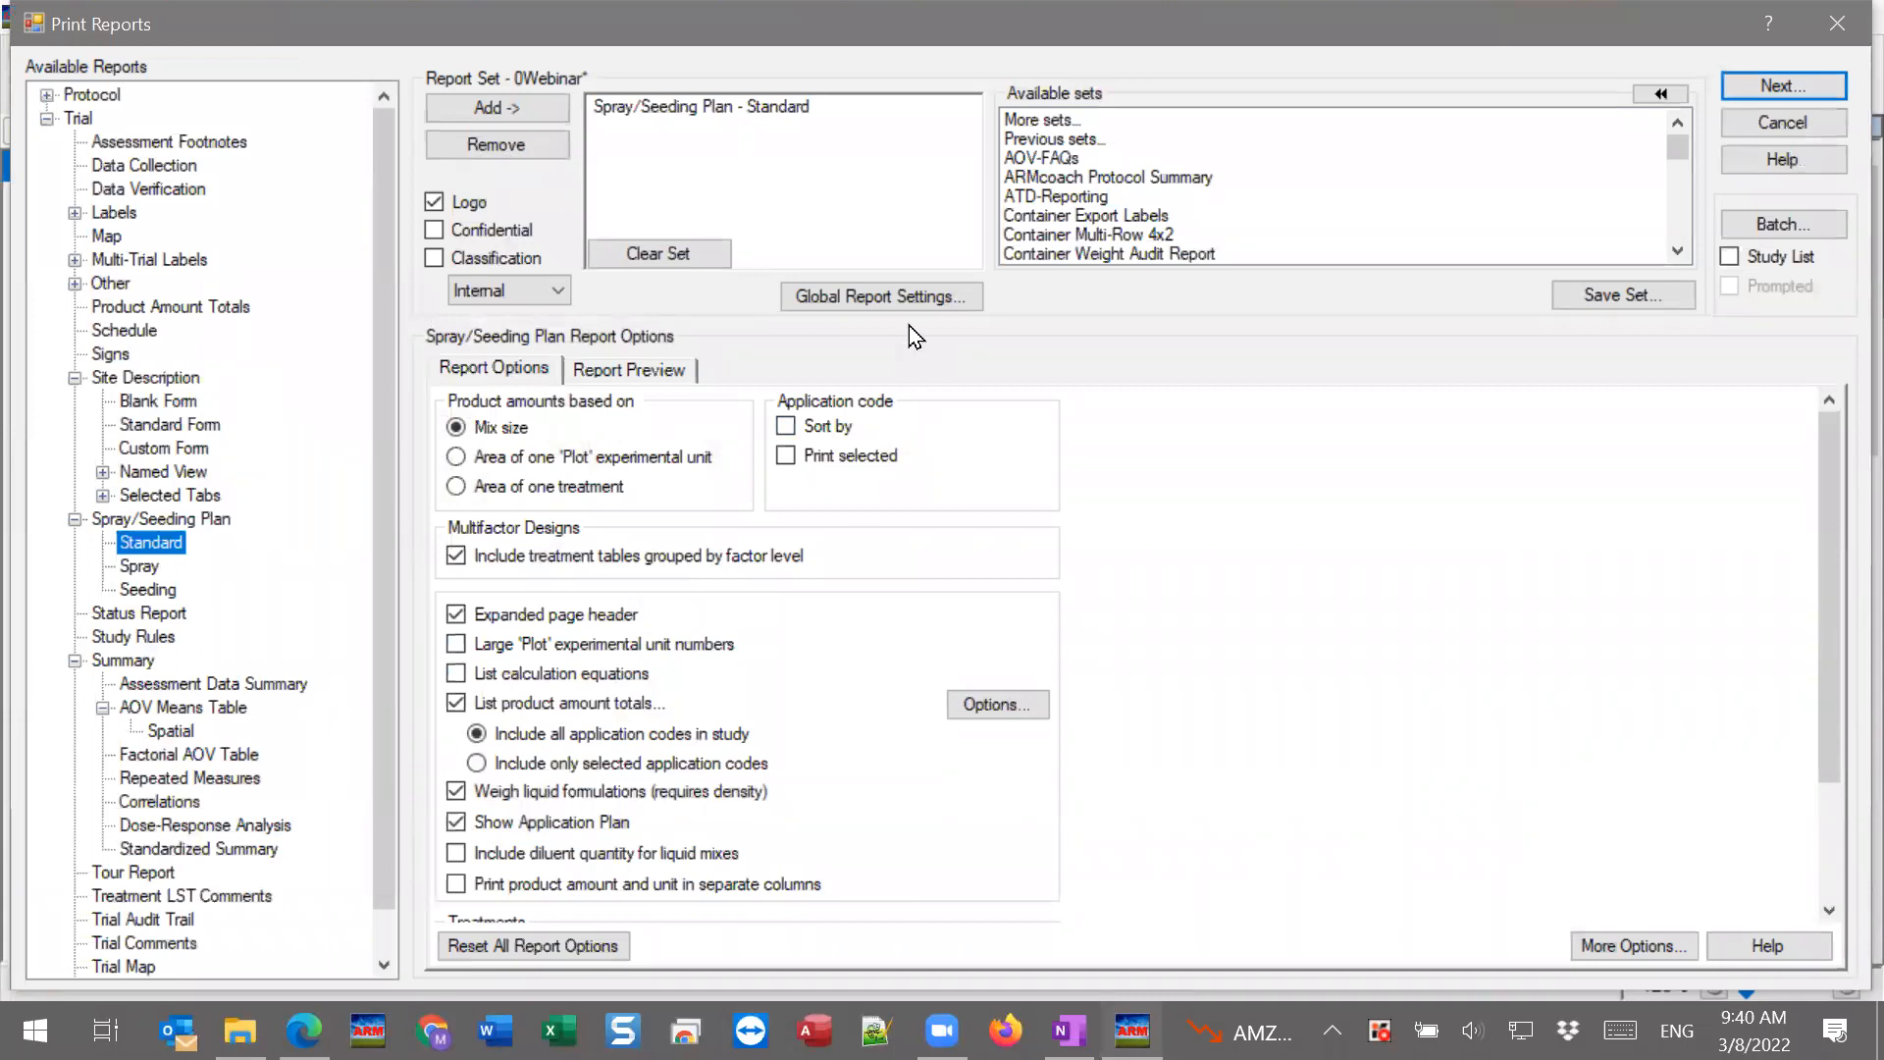
pyautogui.click(656, 370)
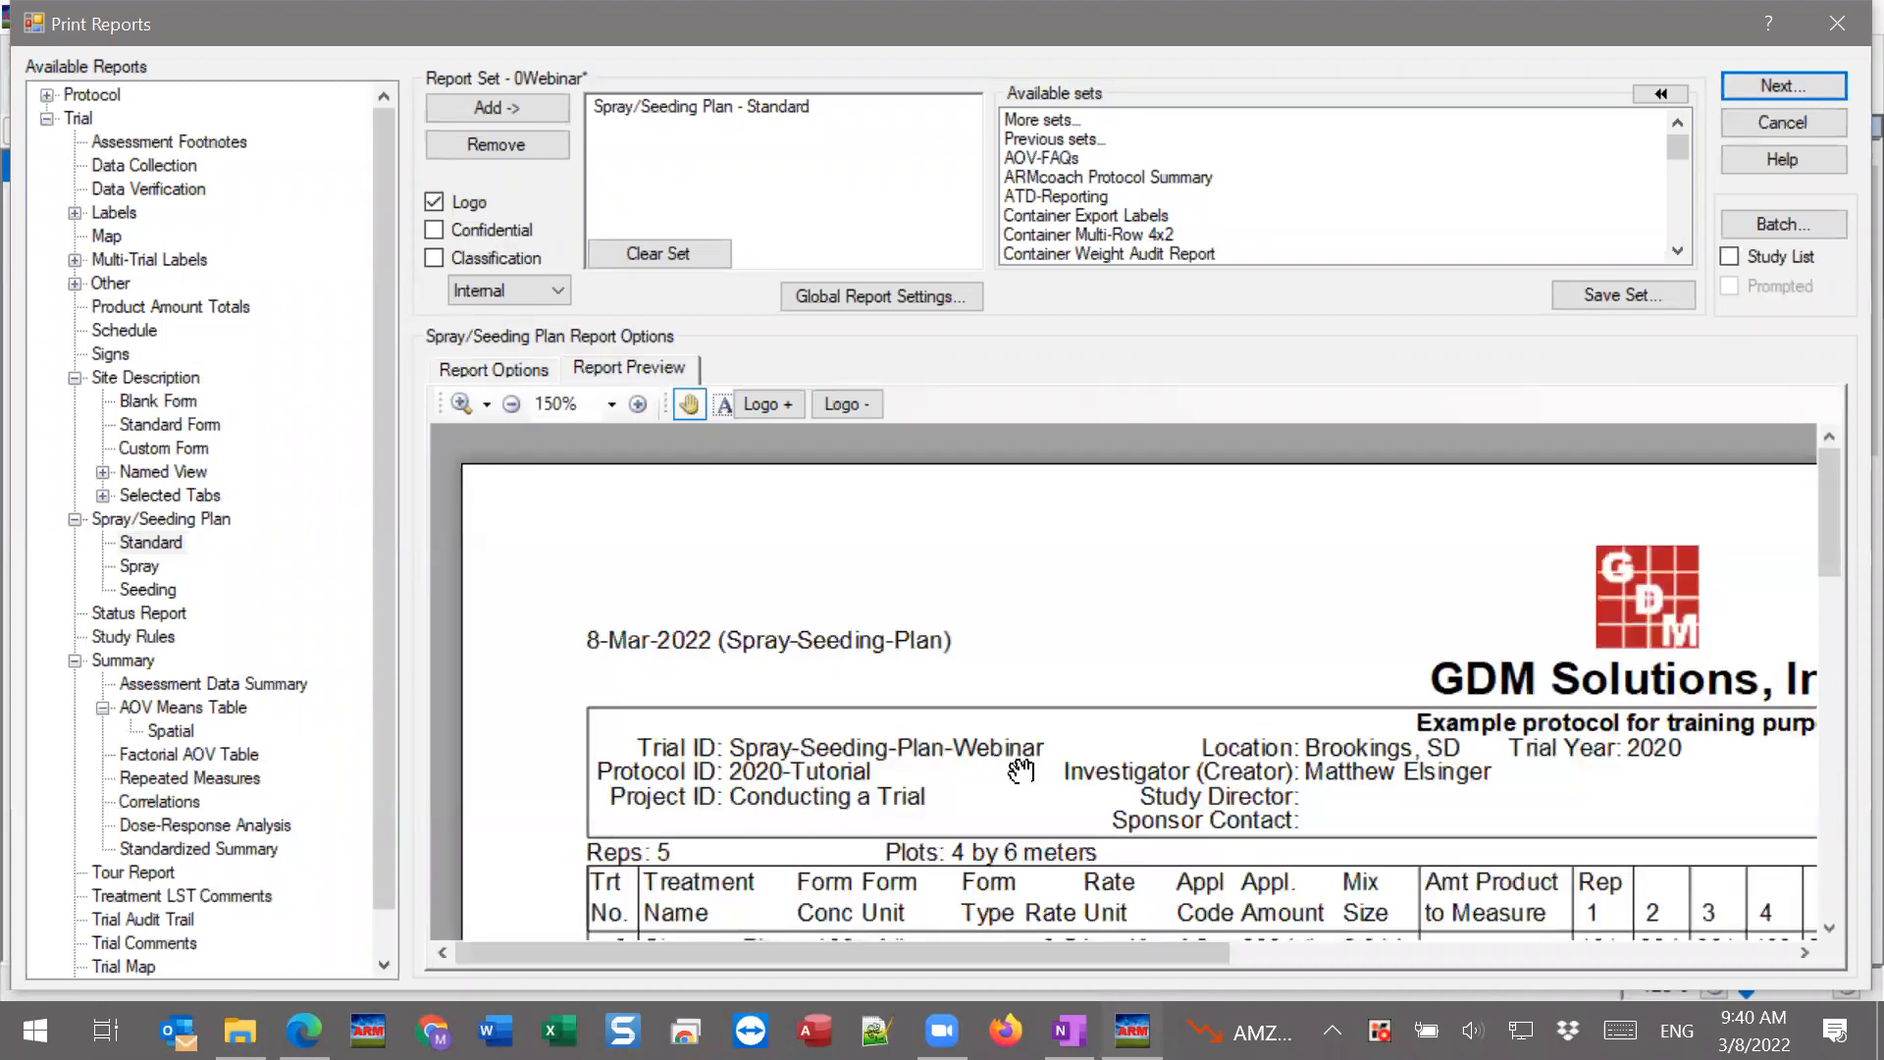
pyautogui.moveTo(1021, 770); pyautogui.dragTo(1022, 550)
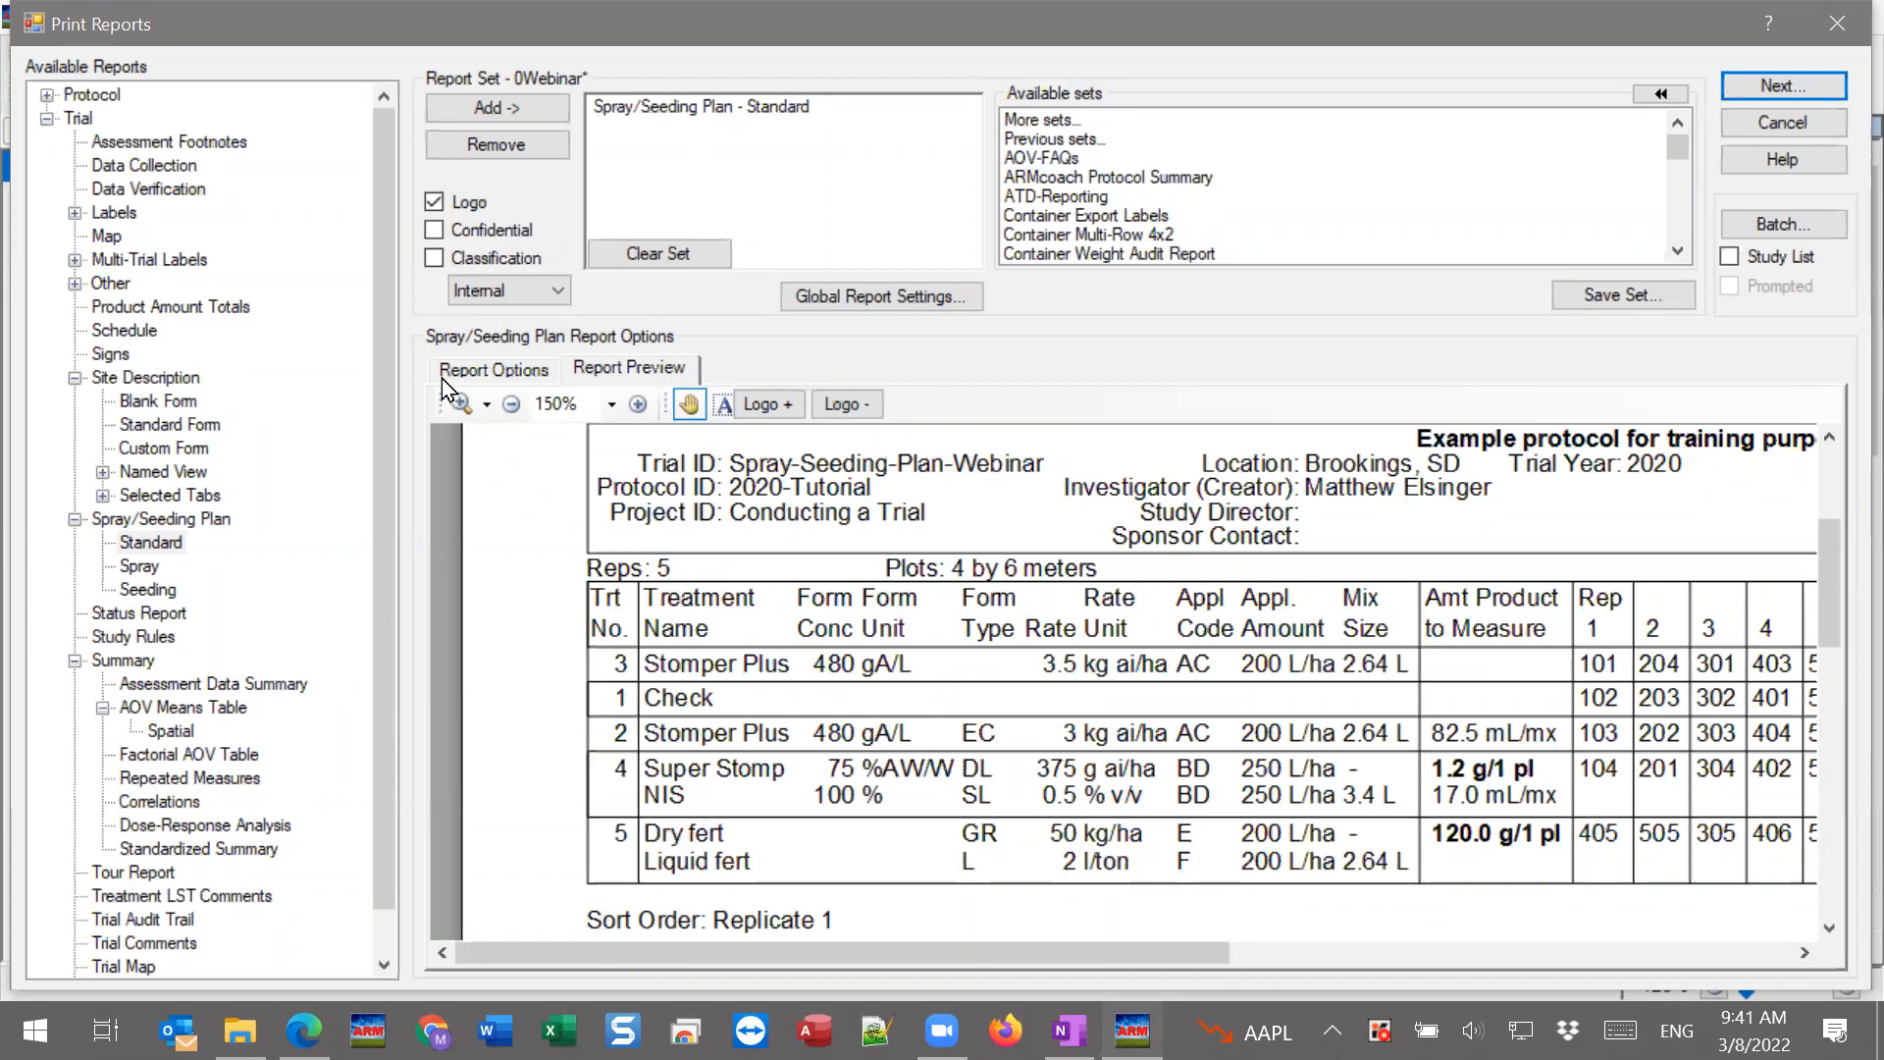
# Set the Spray/Seeding Plan report to sort by Treatment in its additional report options.
pyautogui.click(476, 373)
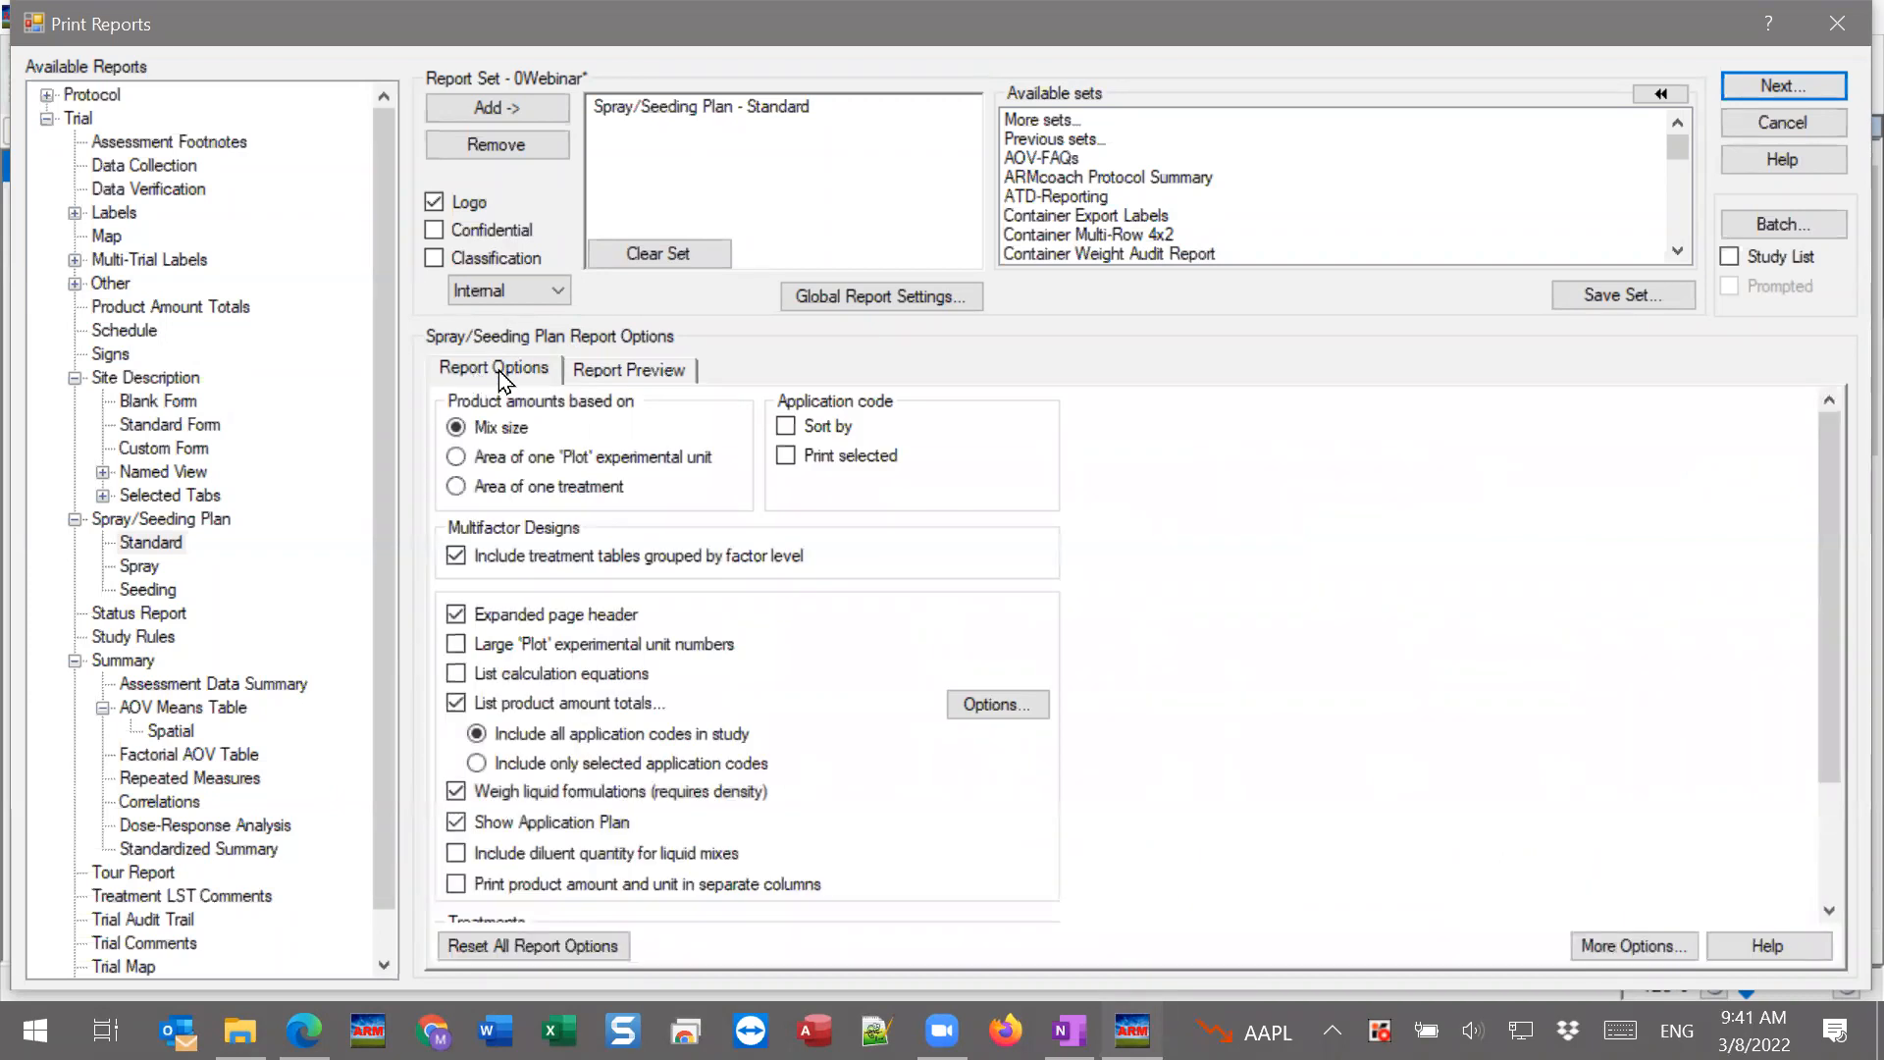
pyautogui.click(1627, 958)
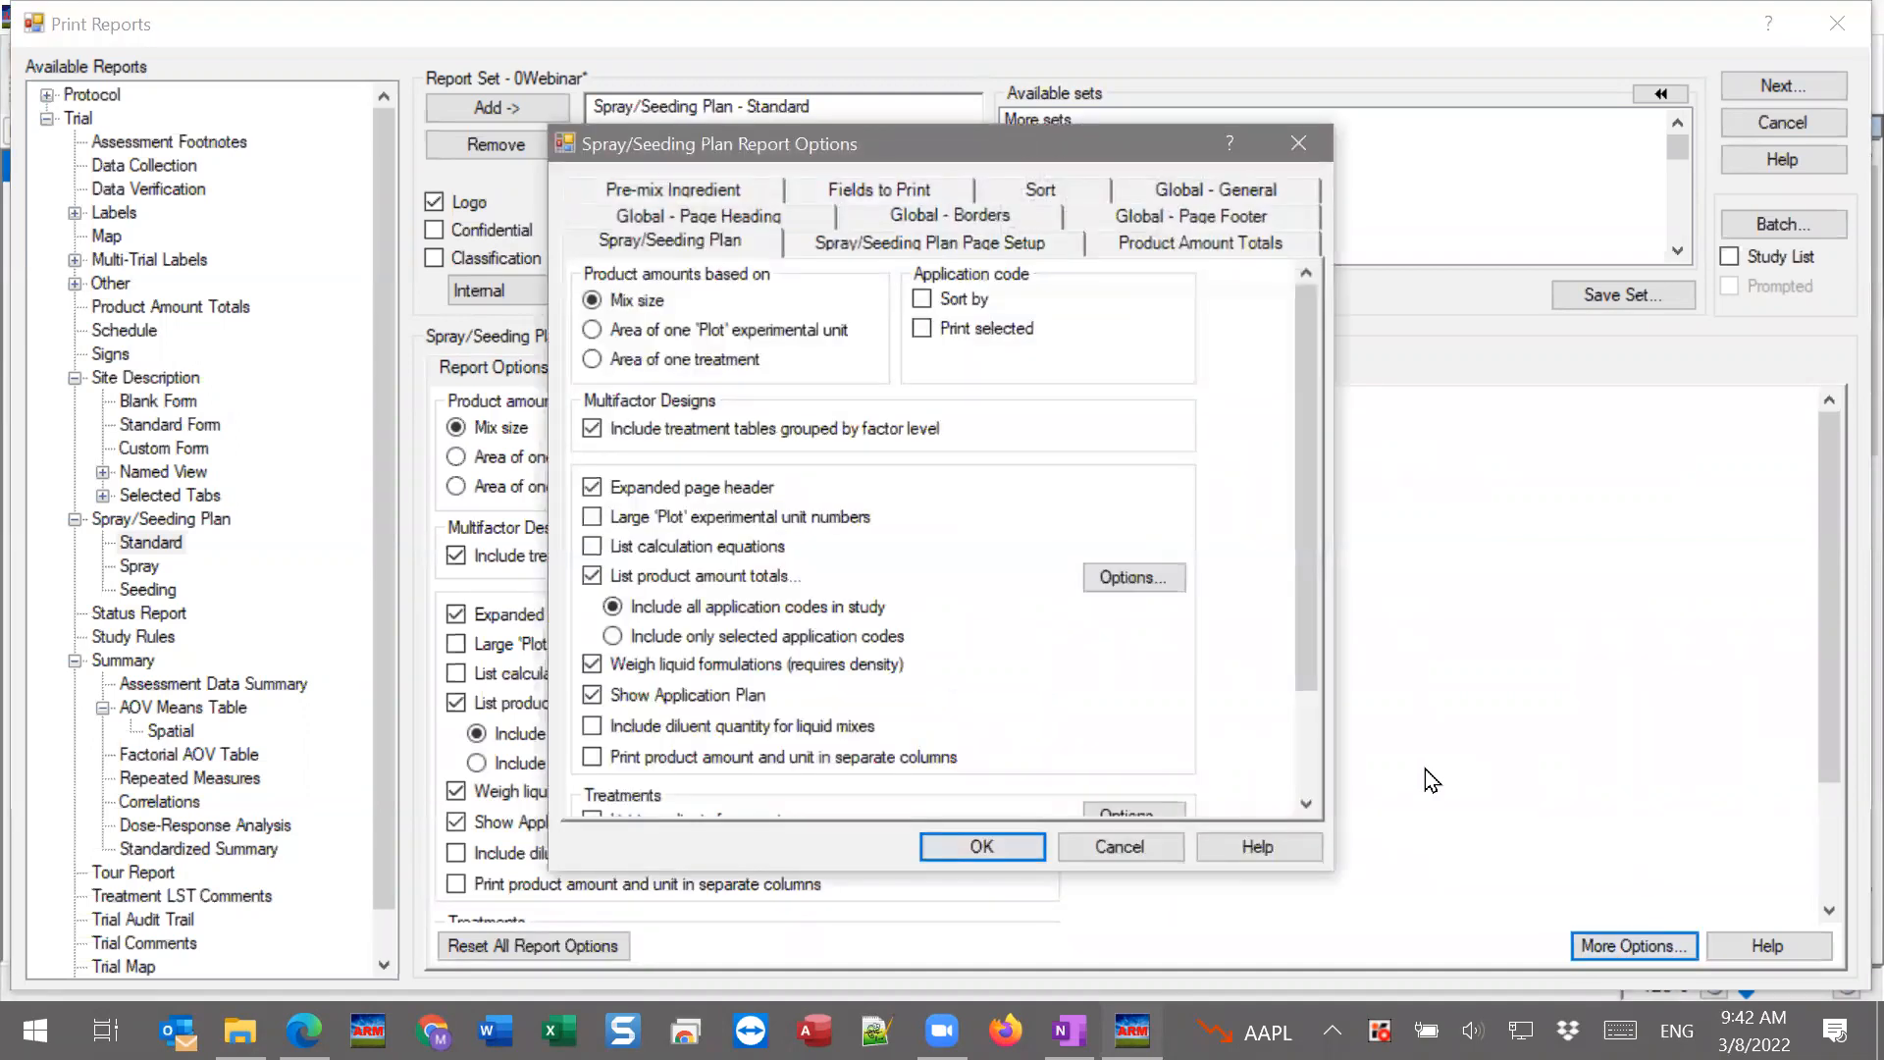
pyautogui.click(1070, 192)
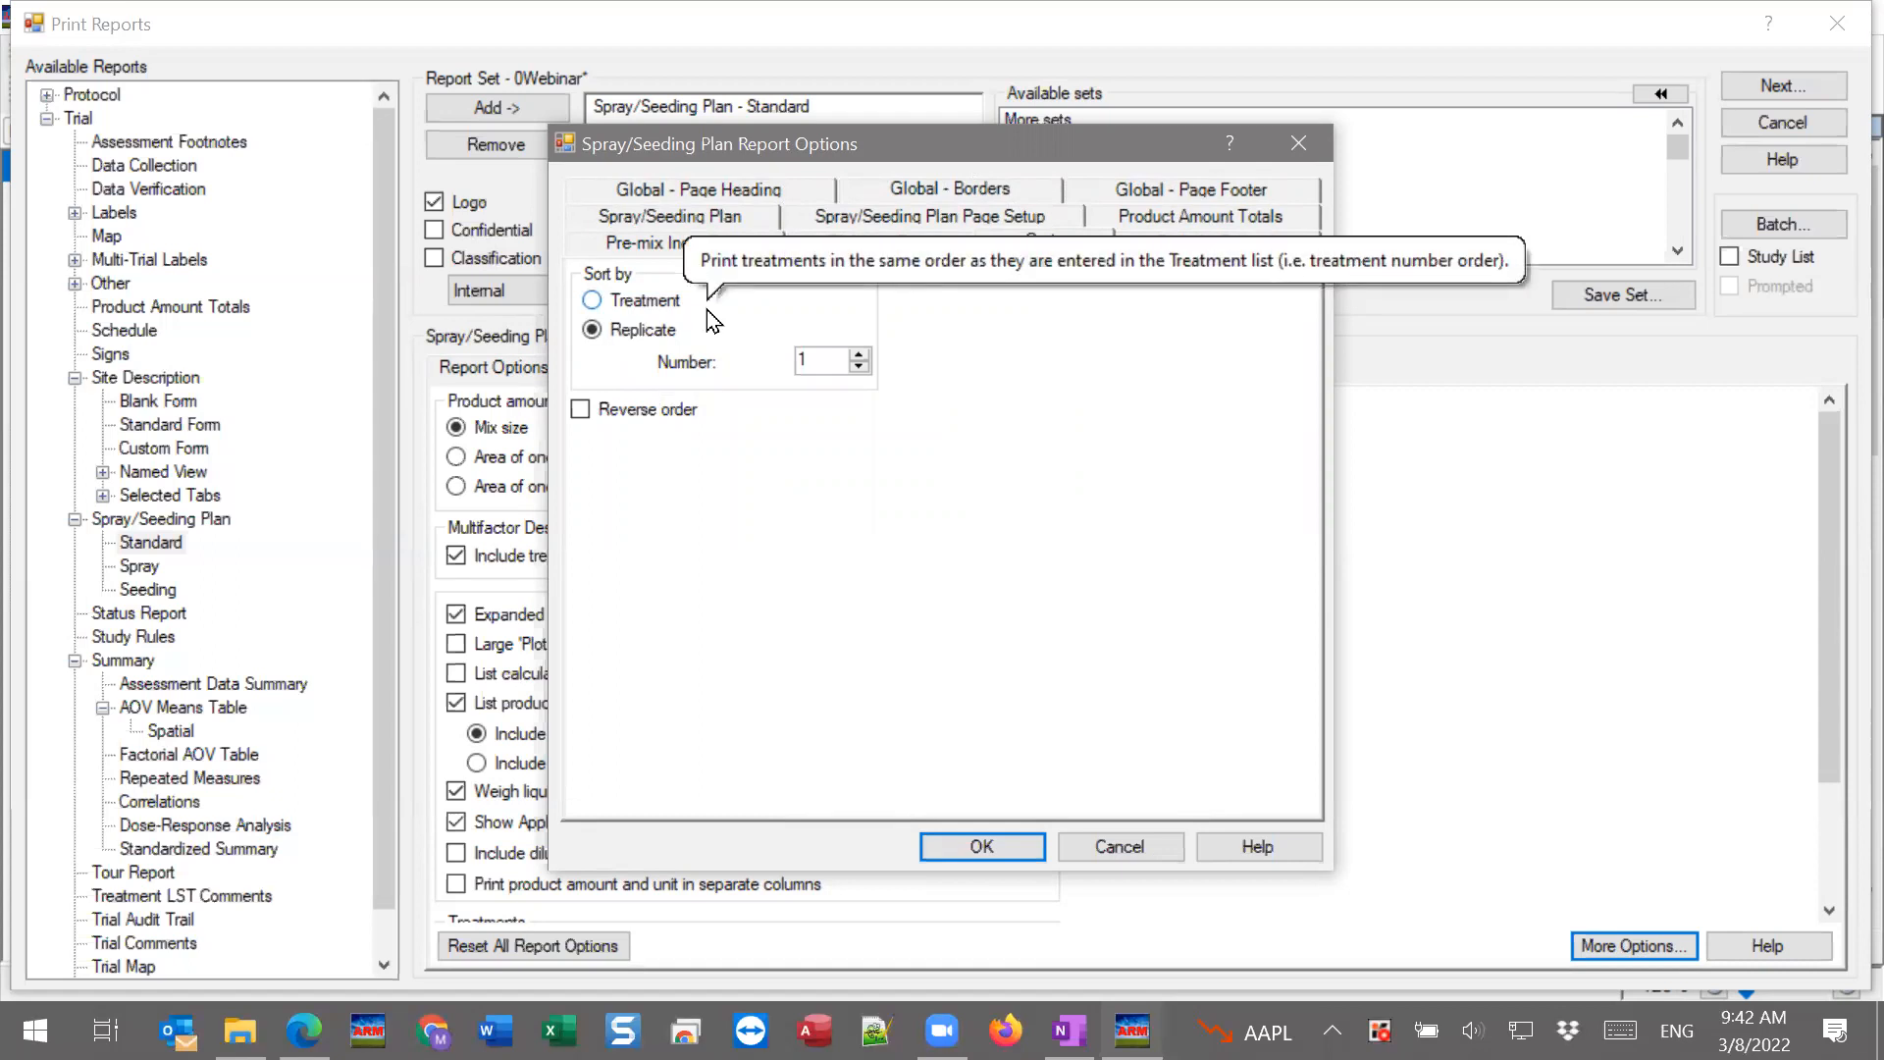
pyautogui.click(633, 299)
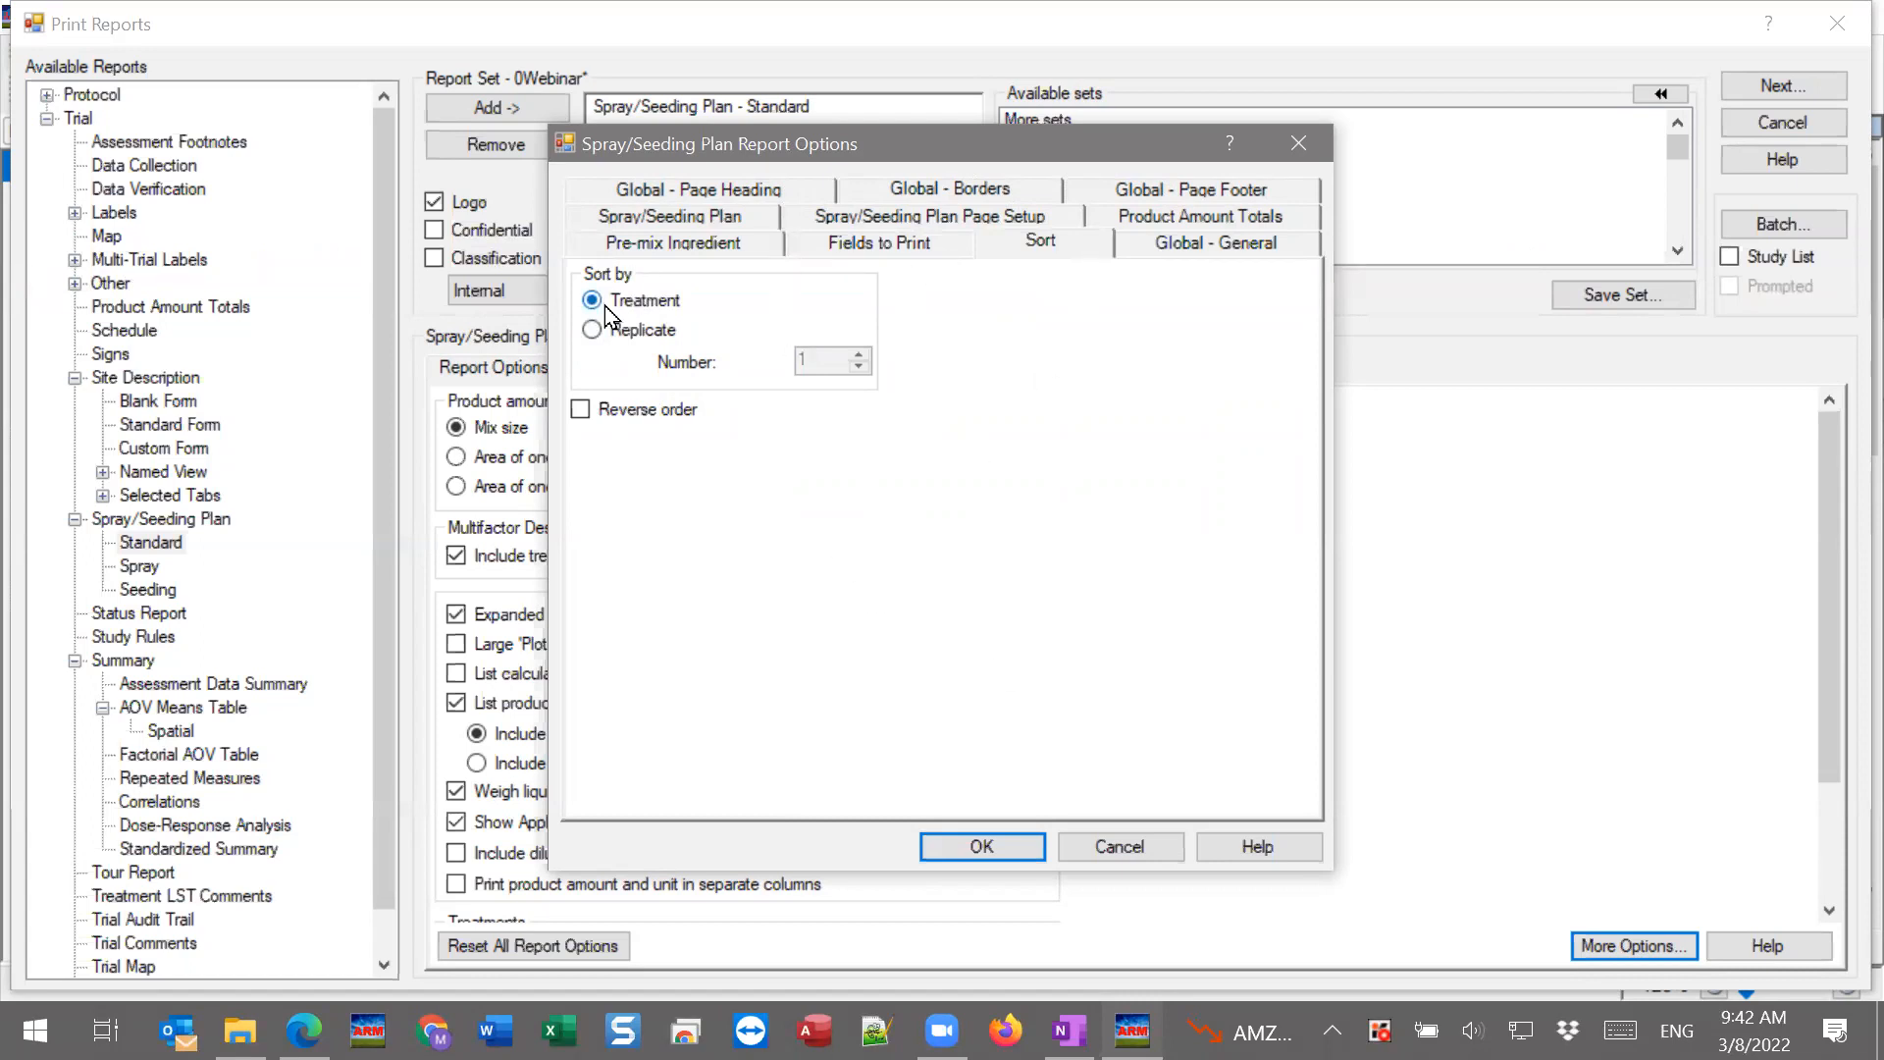
pyautogui.click(1004, 855)
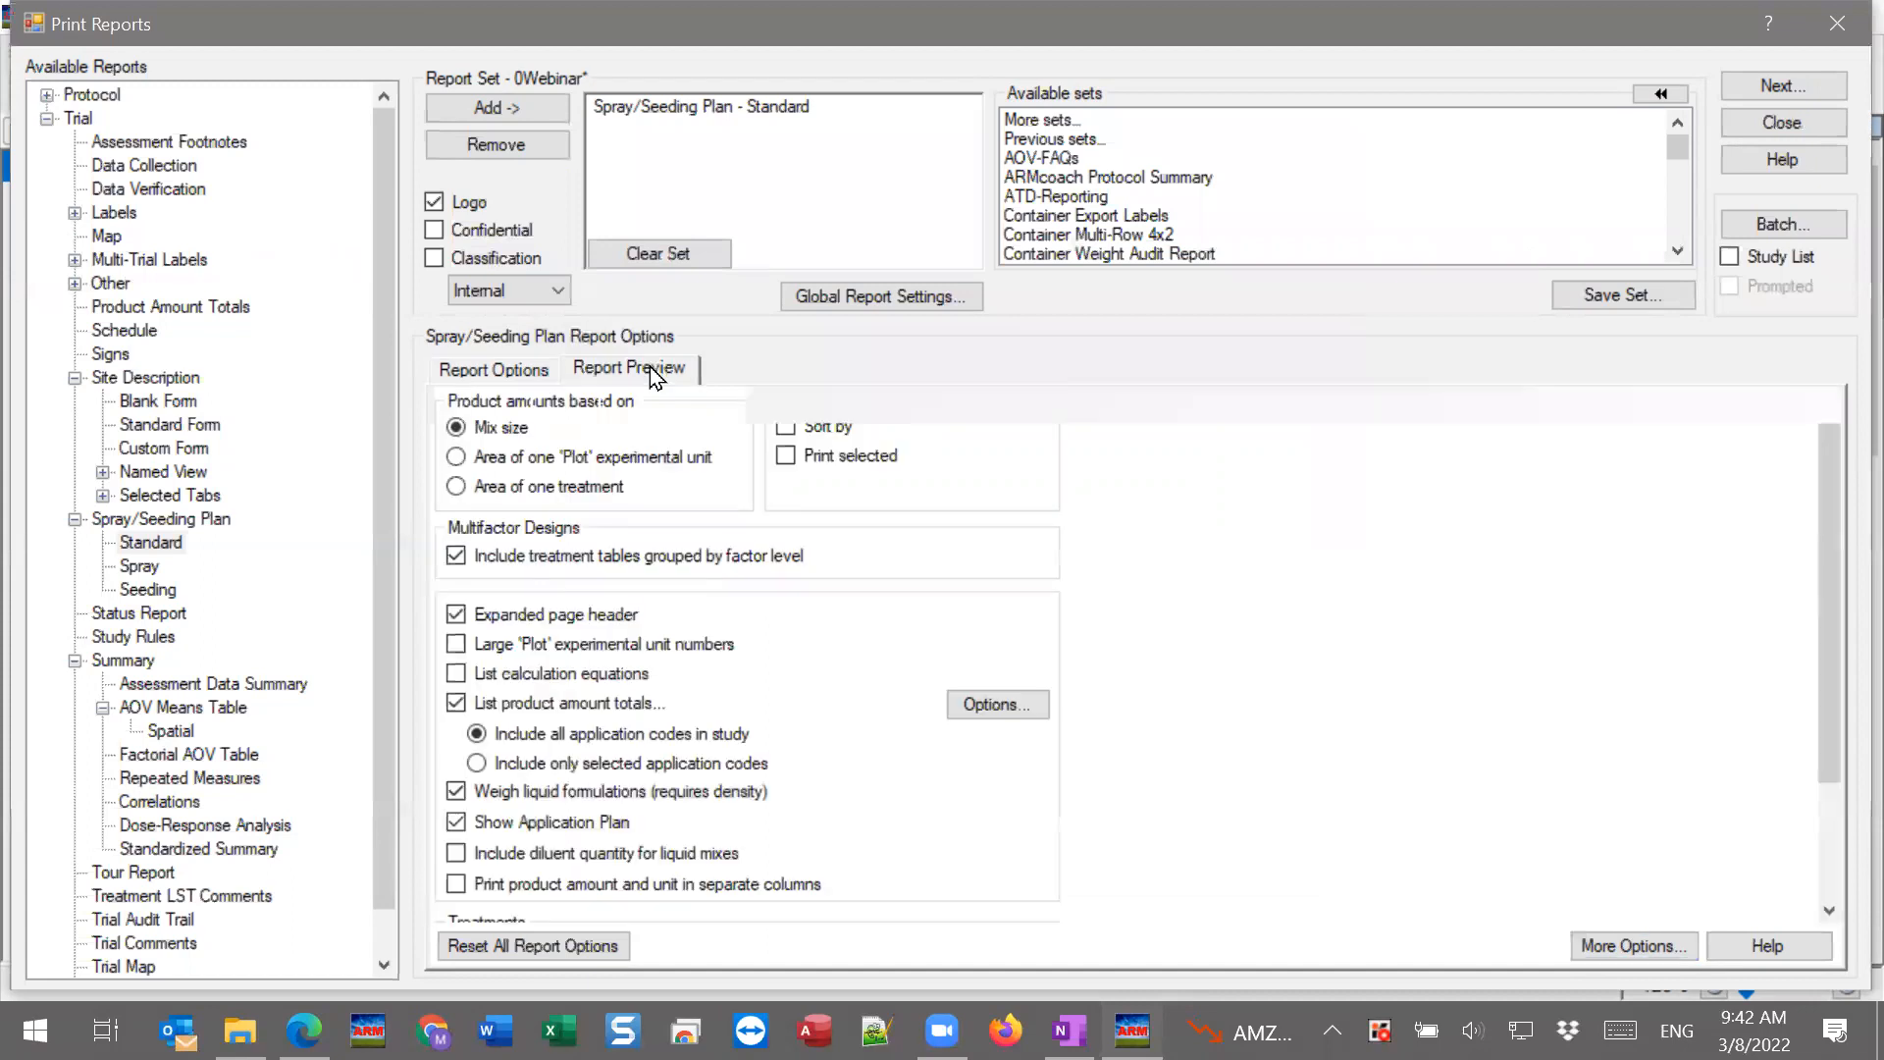
# Preview the re-sorted report, inspect the product amounts to measure for both Stomper Plus treatments, and close the report window.
pyautogui.click(652, 370)
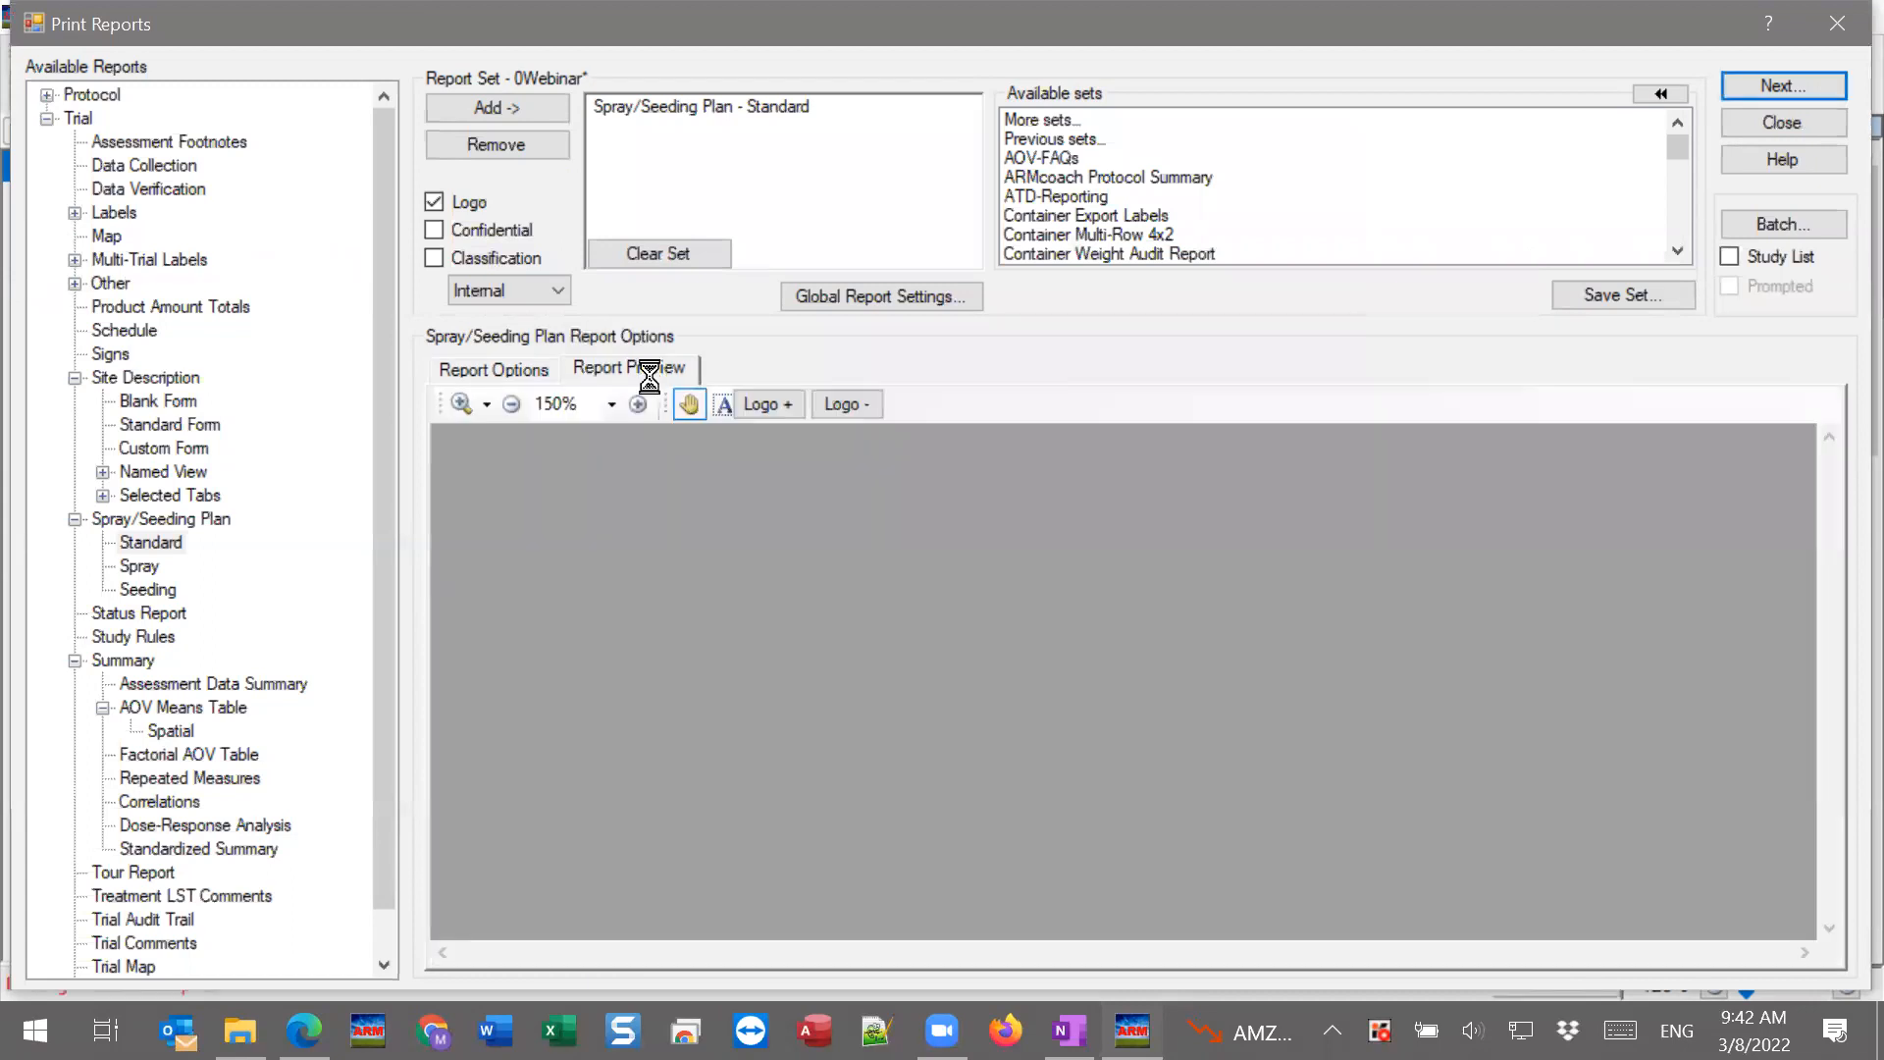
pyautogui.scroll(-1, 647, 668)
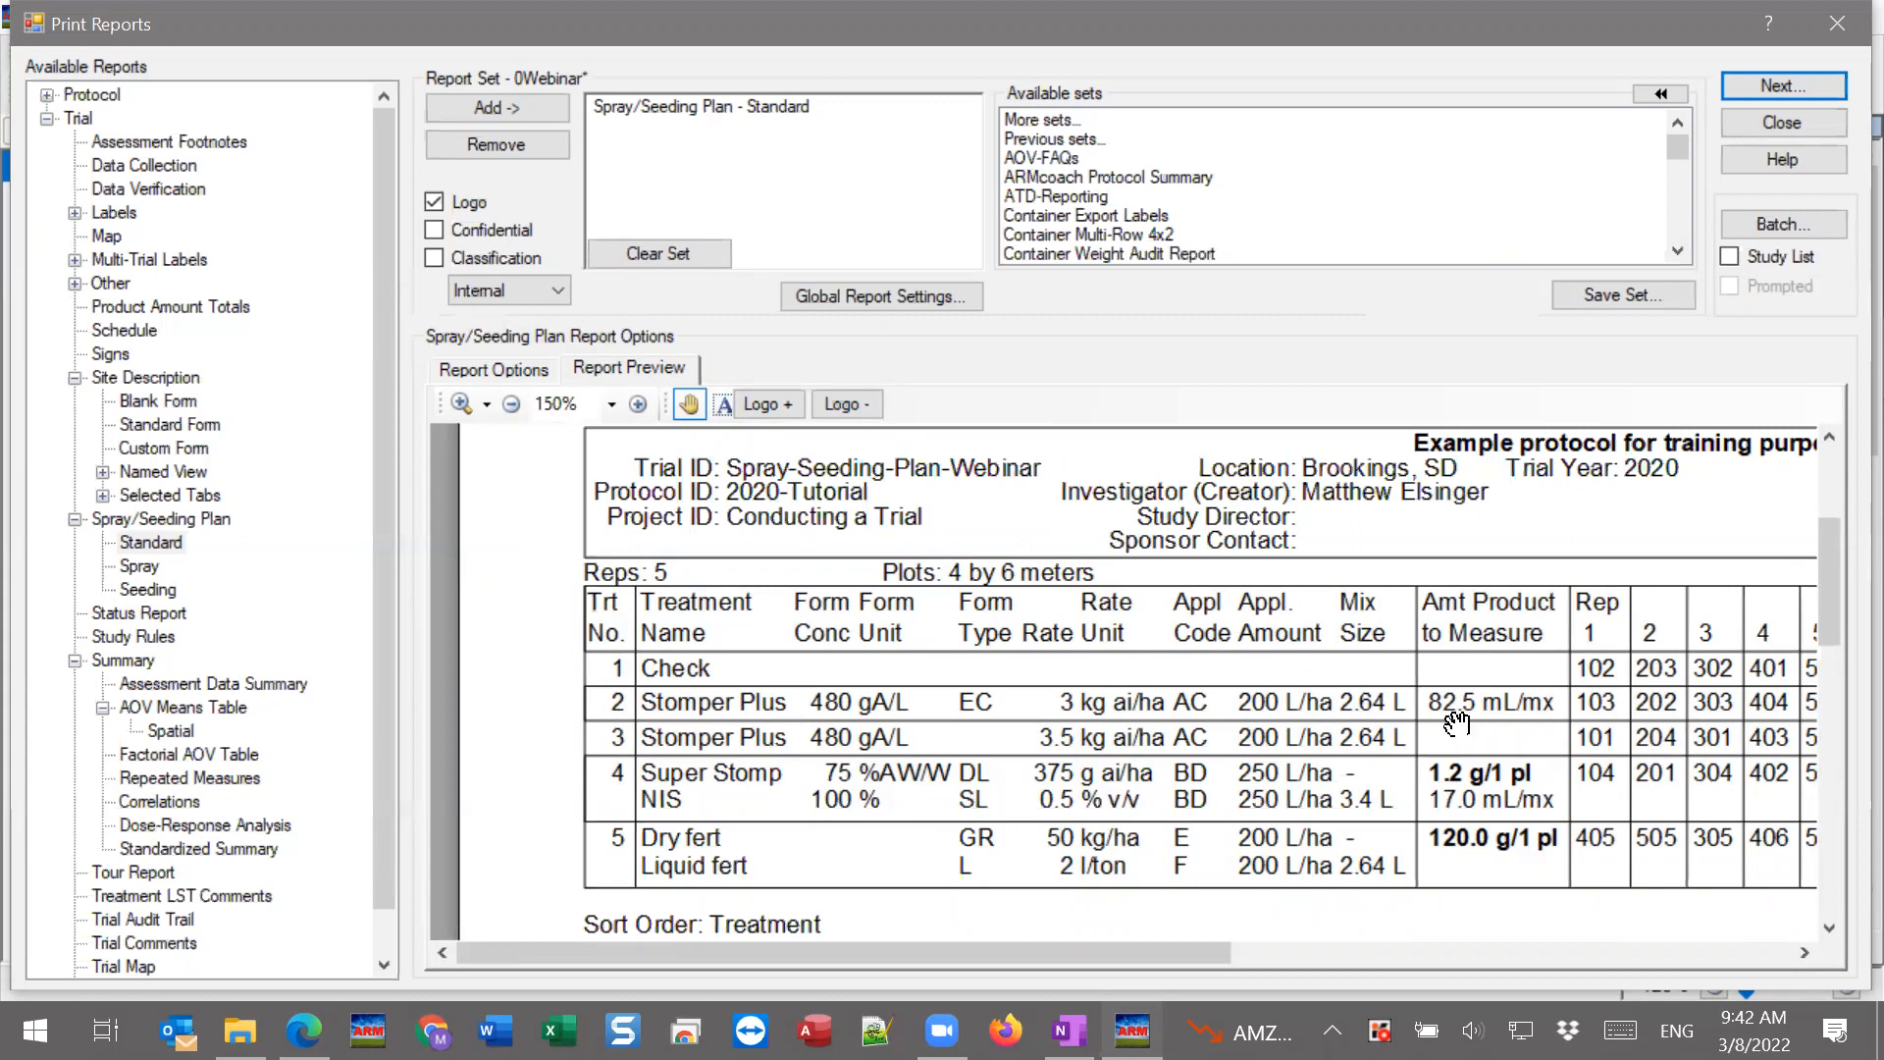
pyautogui.moveTo(1429, 748); pyautogui.dragTo(1354, 640)
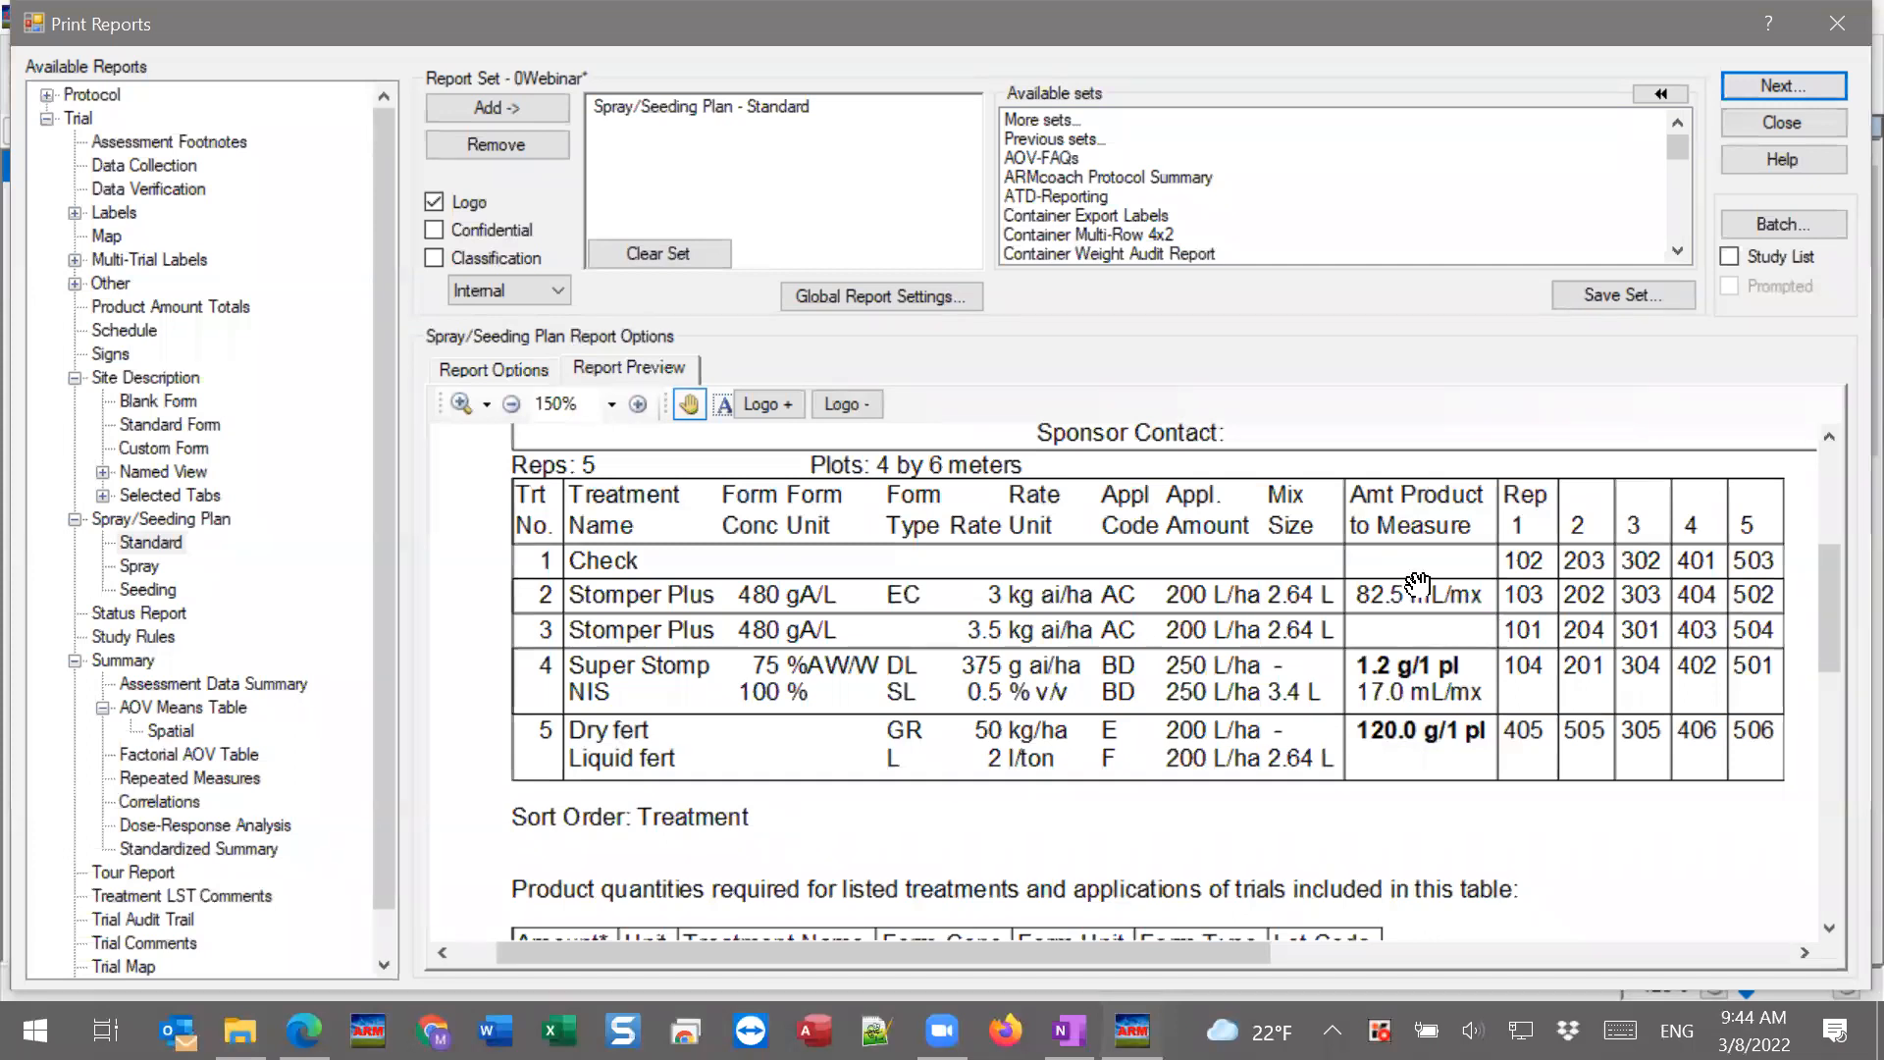
pyautogui.click(1838, 23)
# Set the form type of the Stomper Plus treatment on line 3 to EC.
pyautogui.click(505, 315)
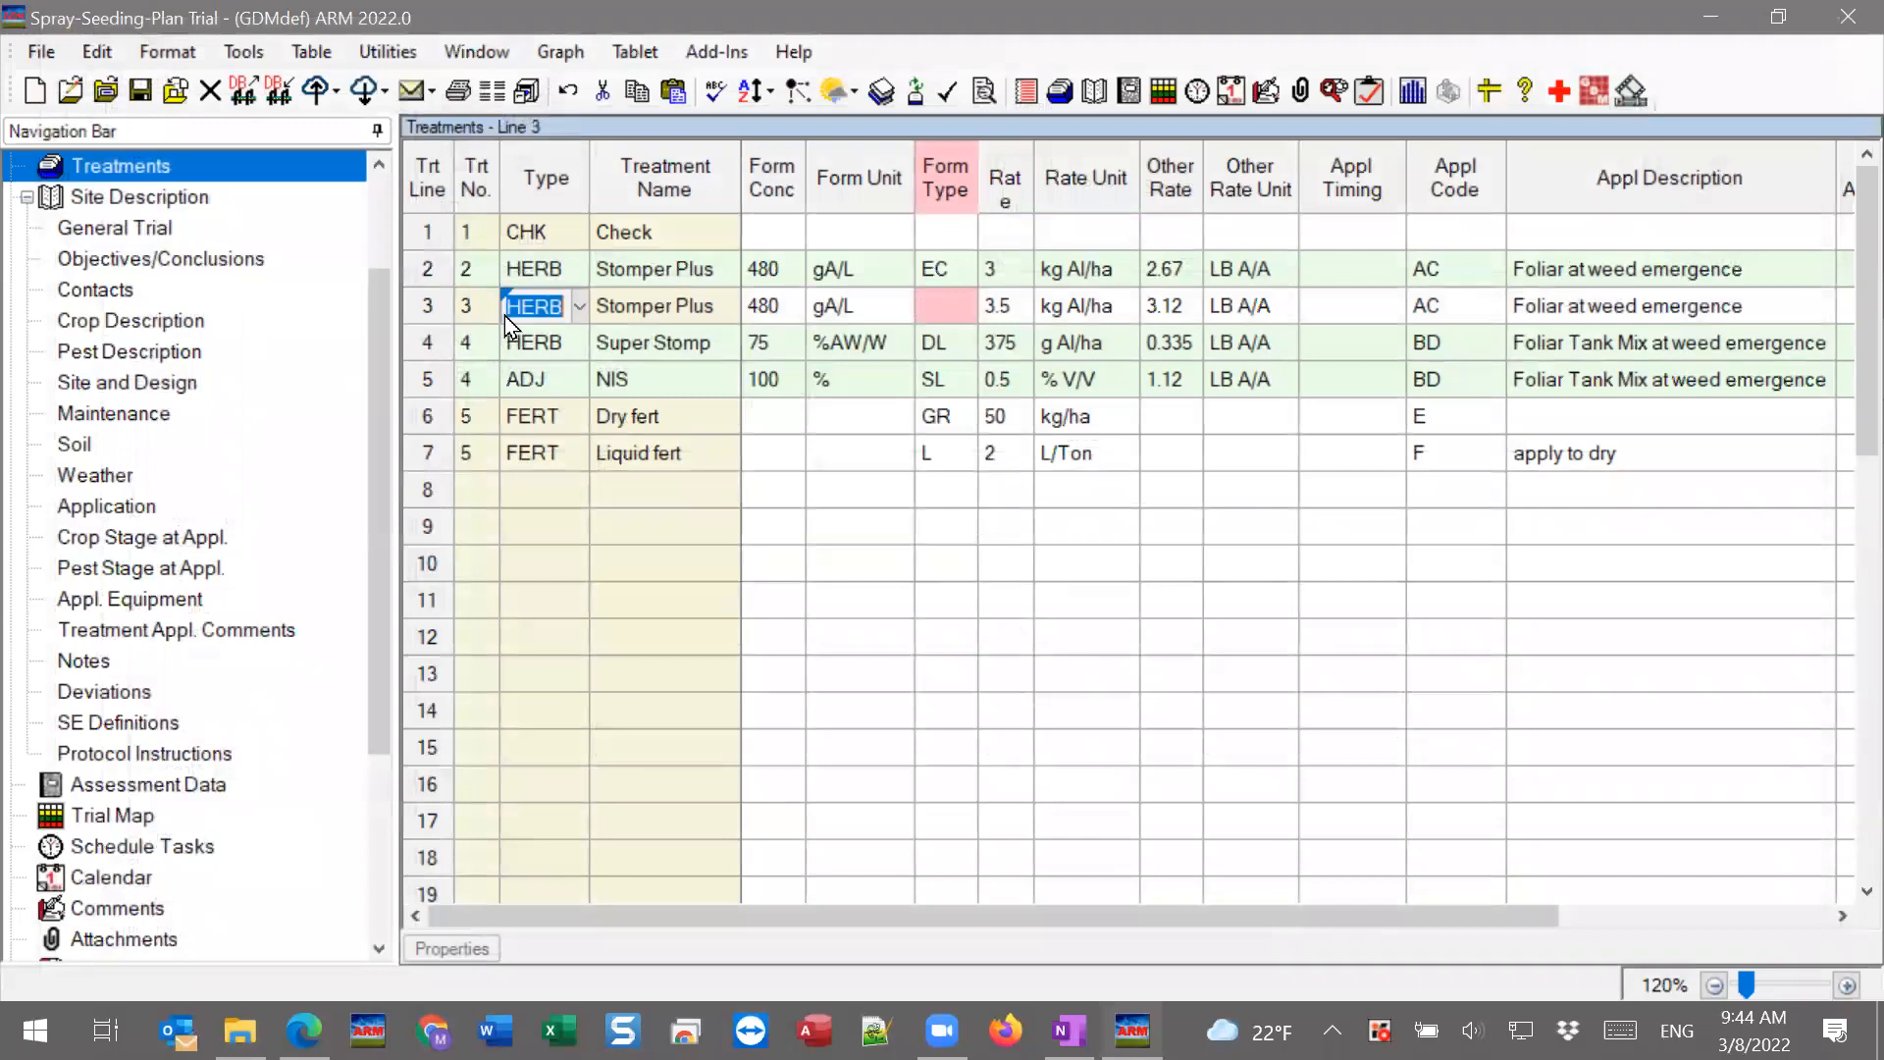
pyautogui.click(957, 310)
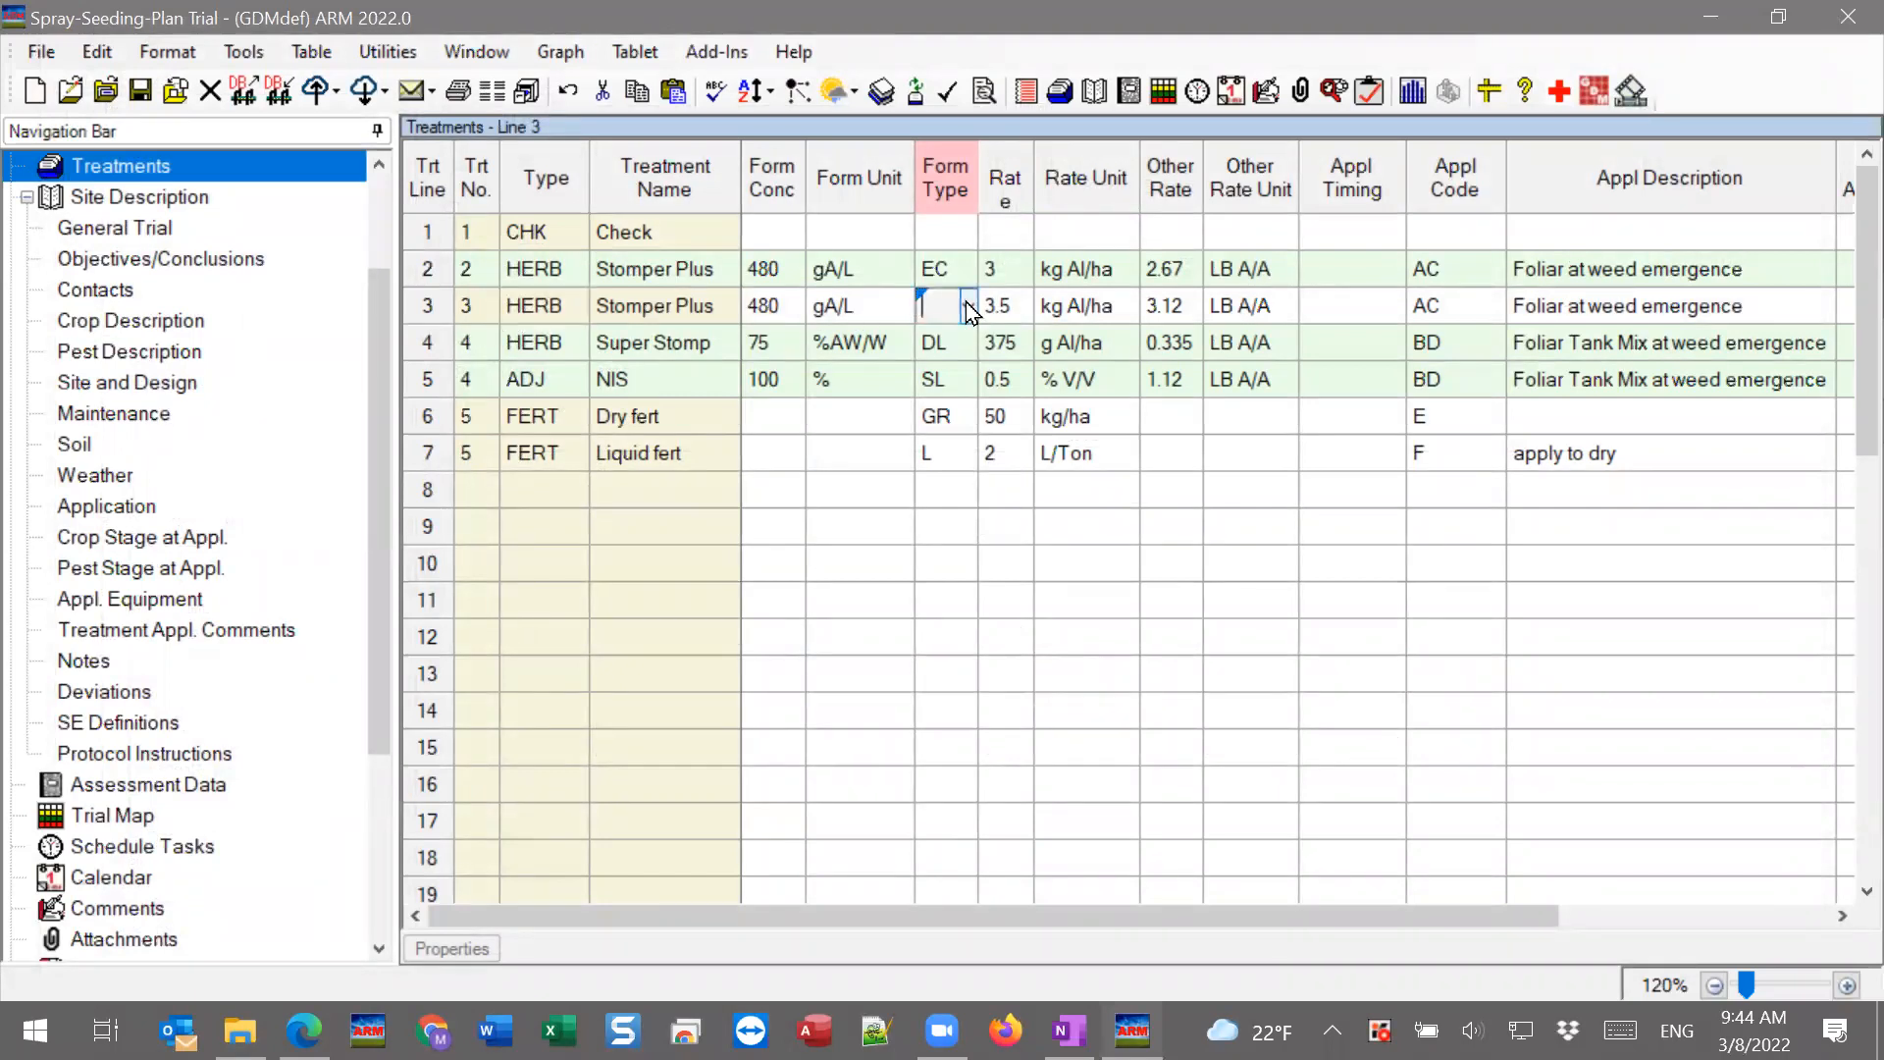
pyautogui.write('EC')
pyautogui.click(946, 345)
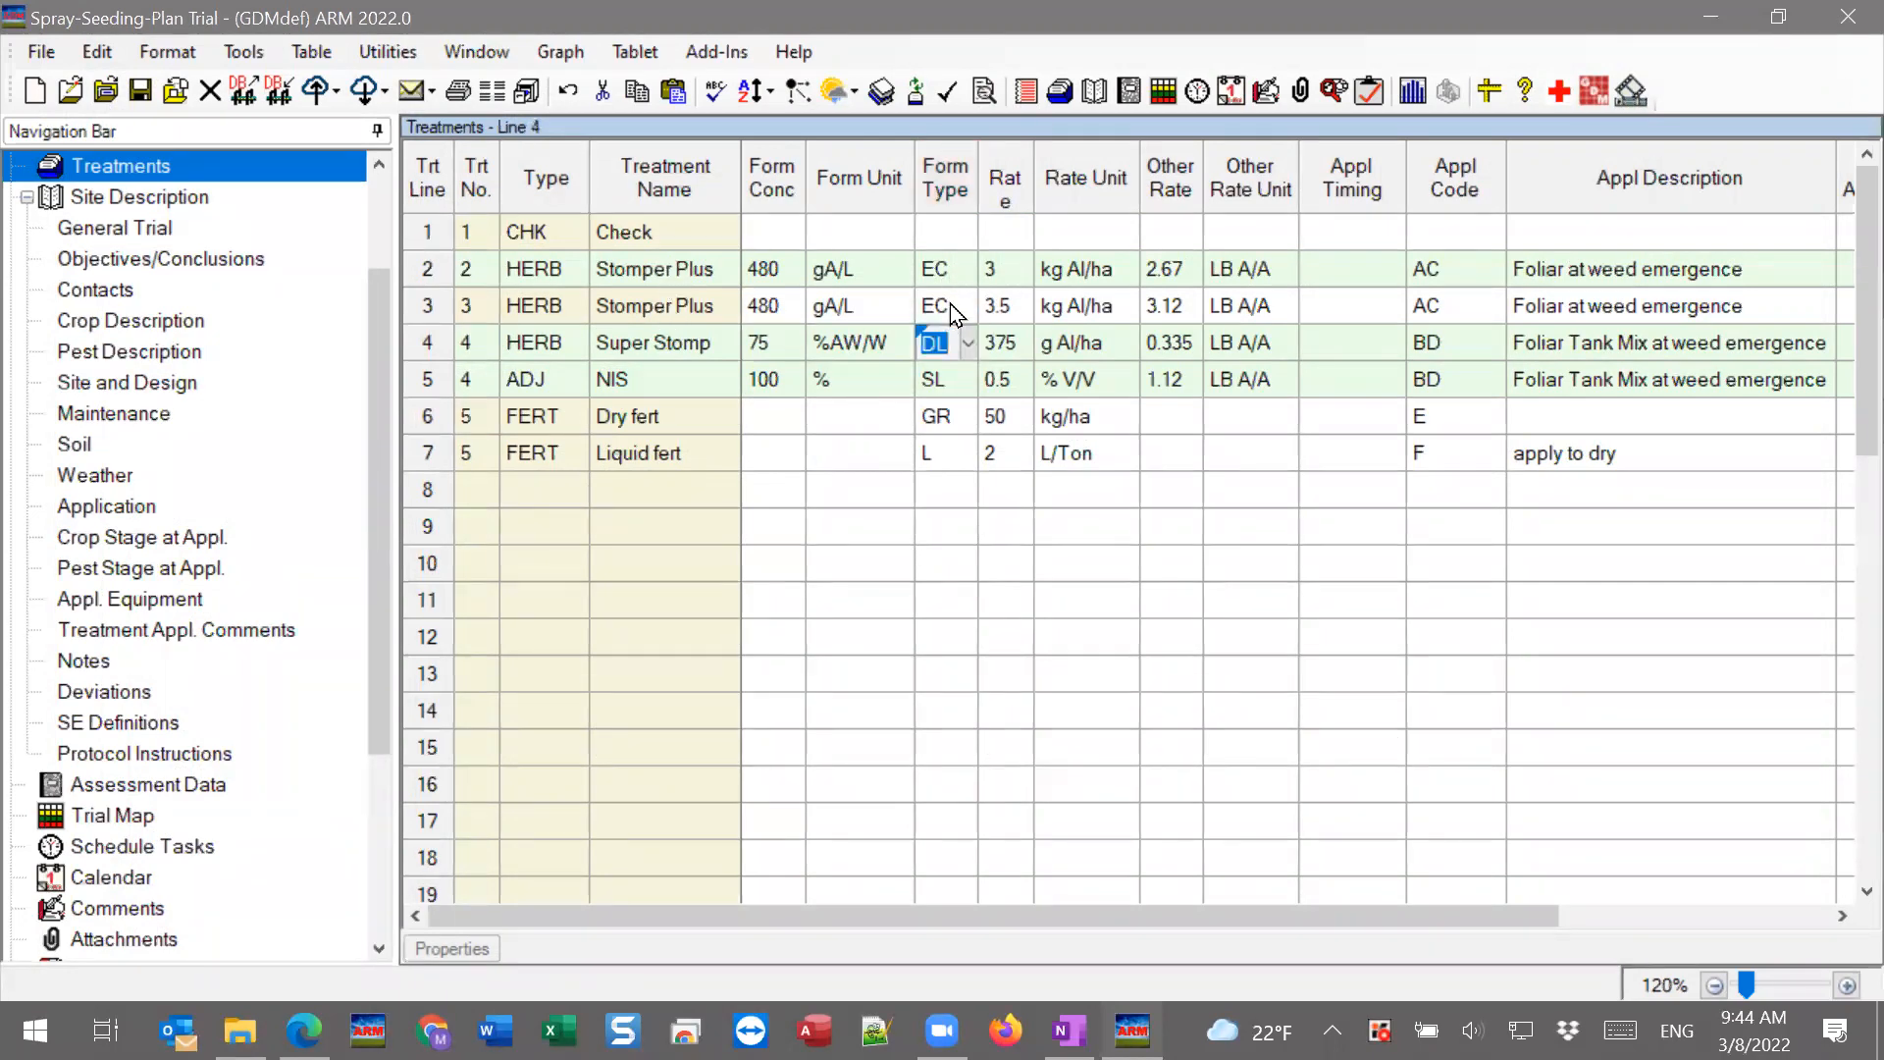
# Preview the Spray/Seeding Plan report again and examine the product amount to measure for treatment 3.
pyautogui.click(457, 91)
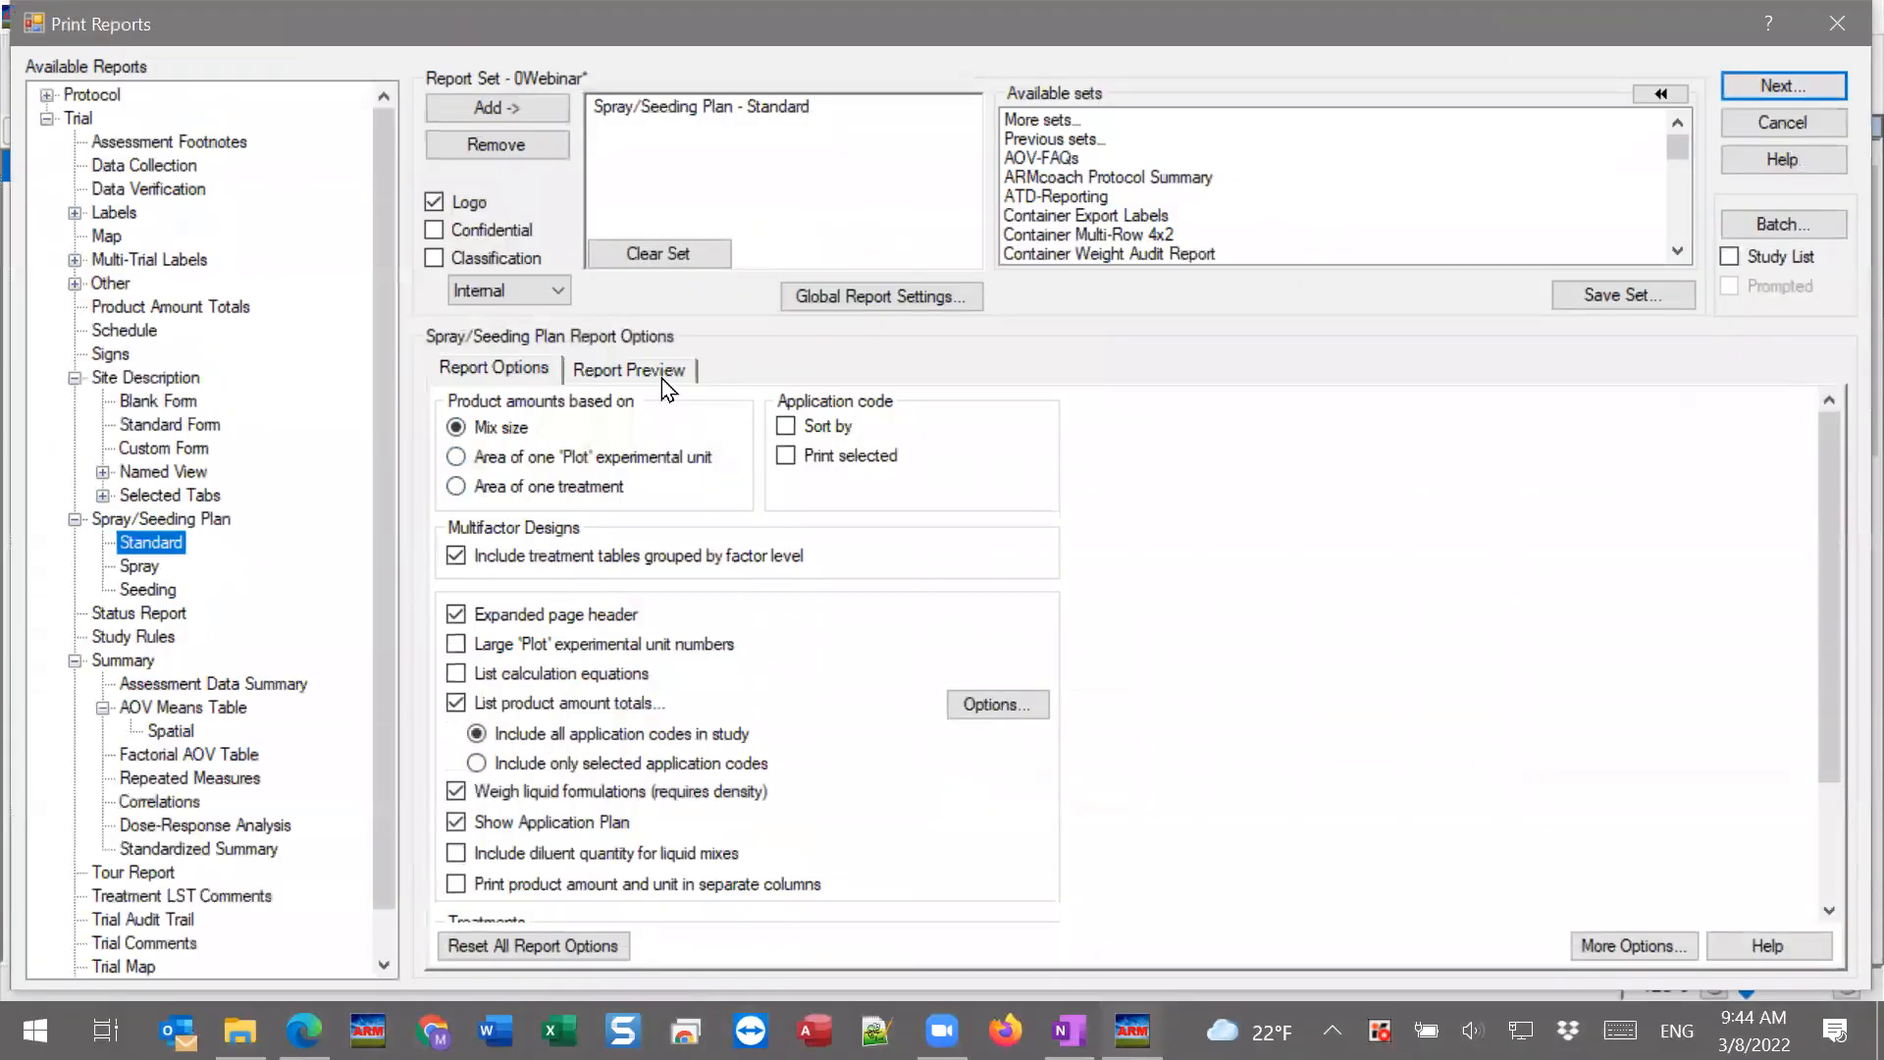
pyautogui.click(662, 377)
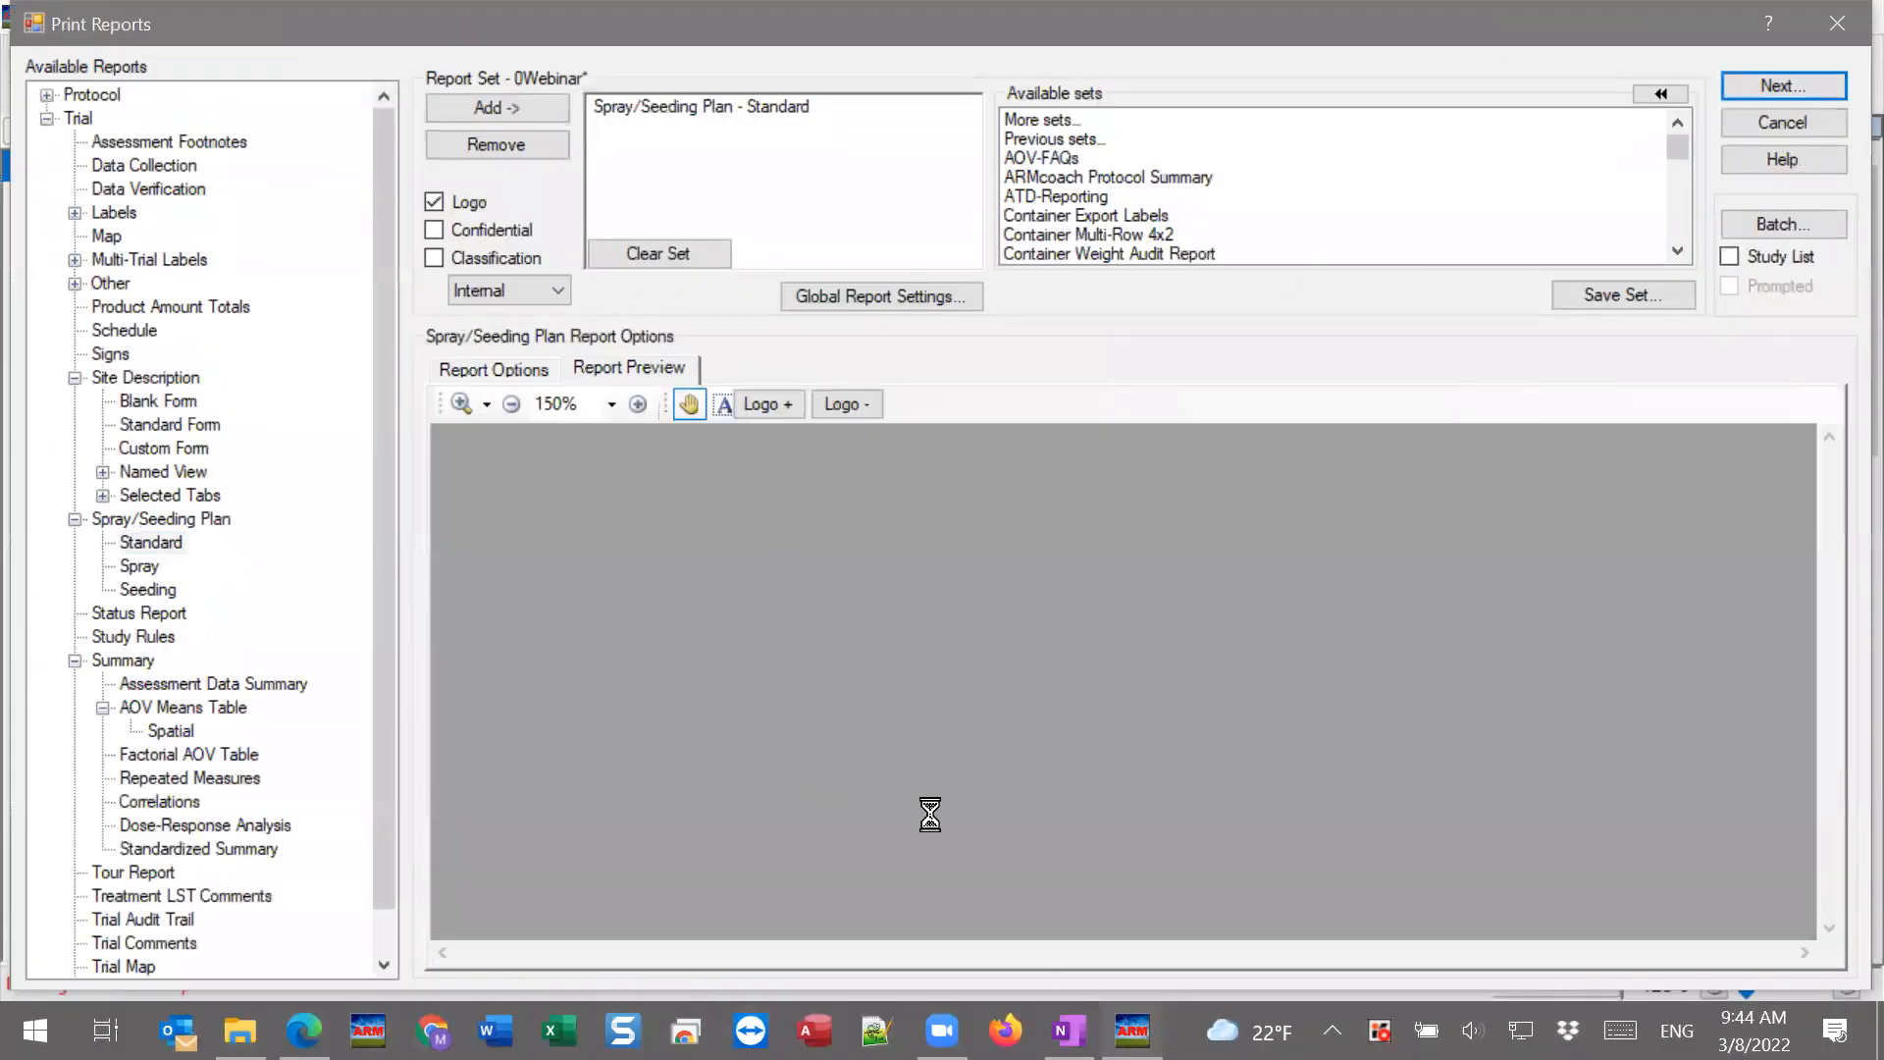
pyautogui.scroll(-3, 1075, 785)
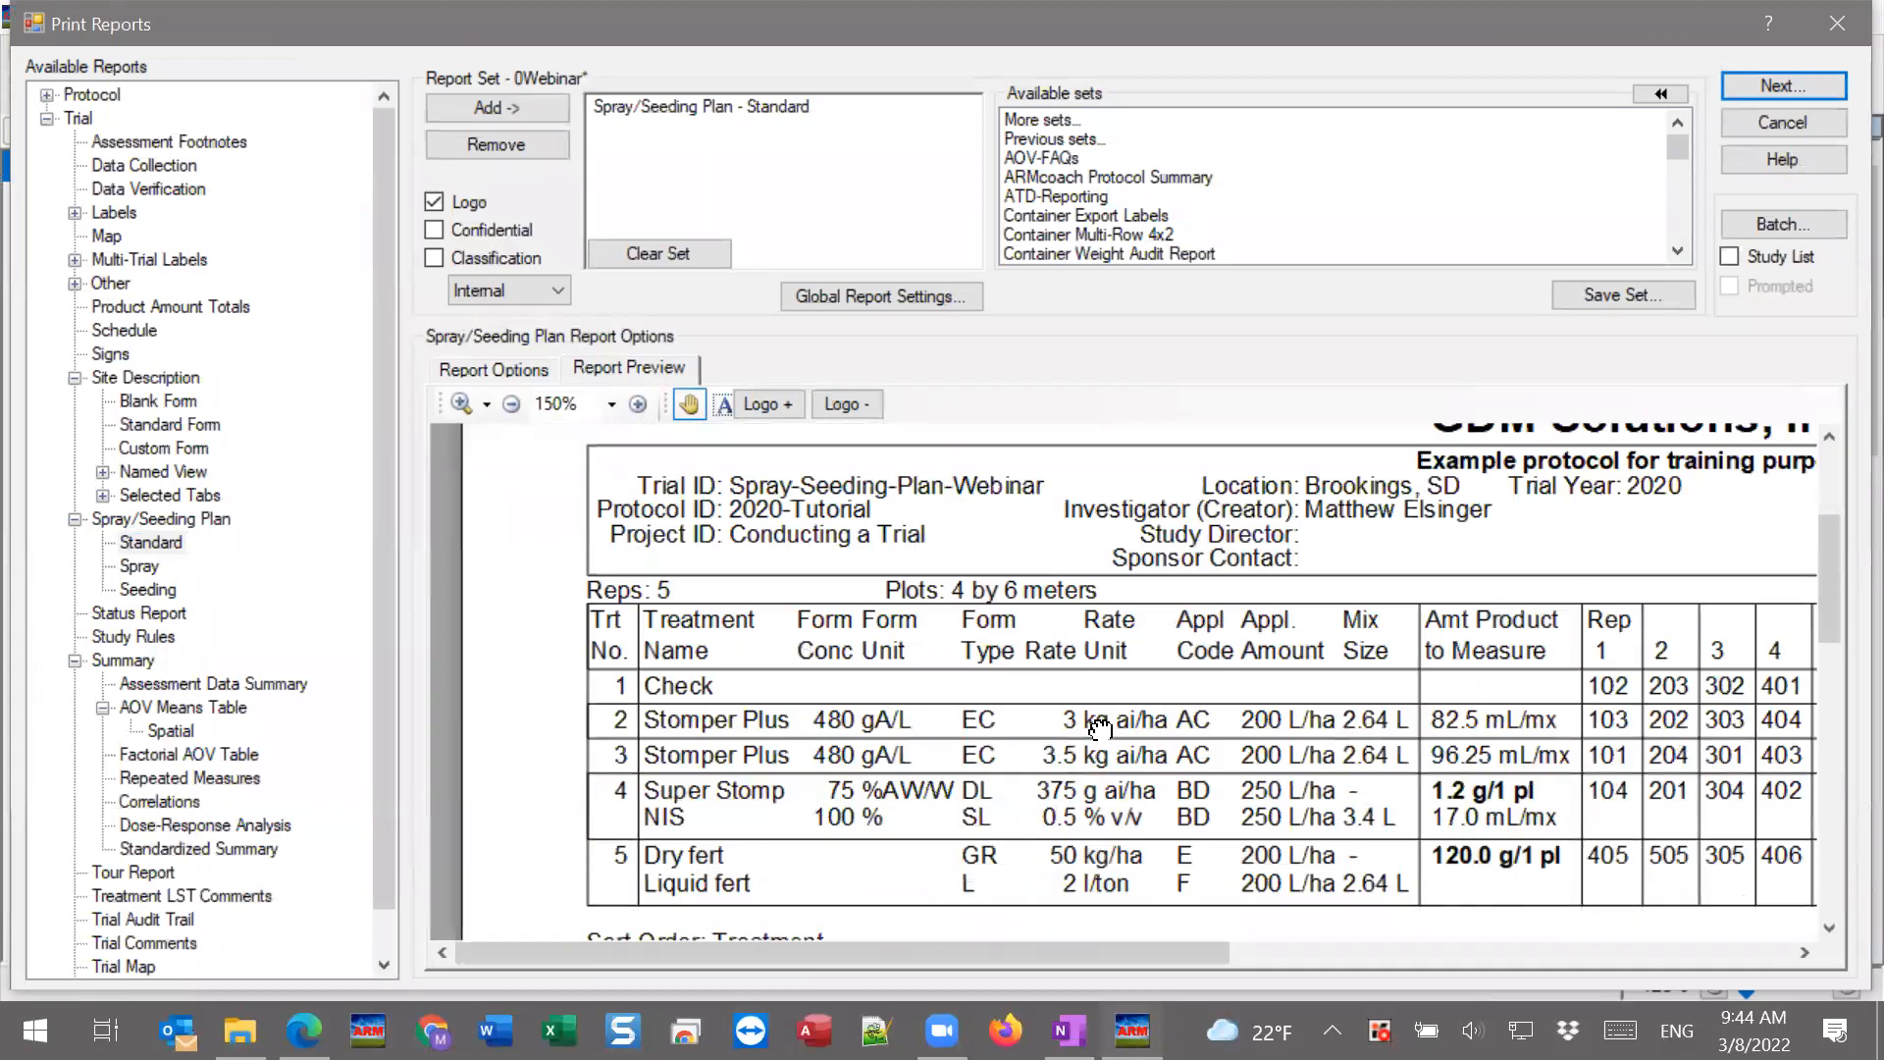
pyautogui.moveTo(1099, 728); pyautogui.dragTo(1087, 643)
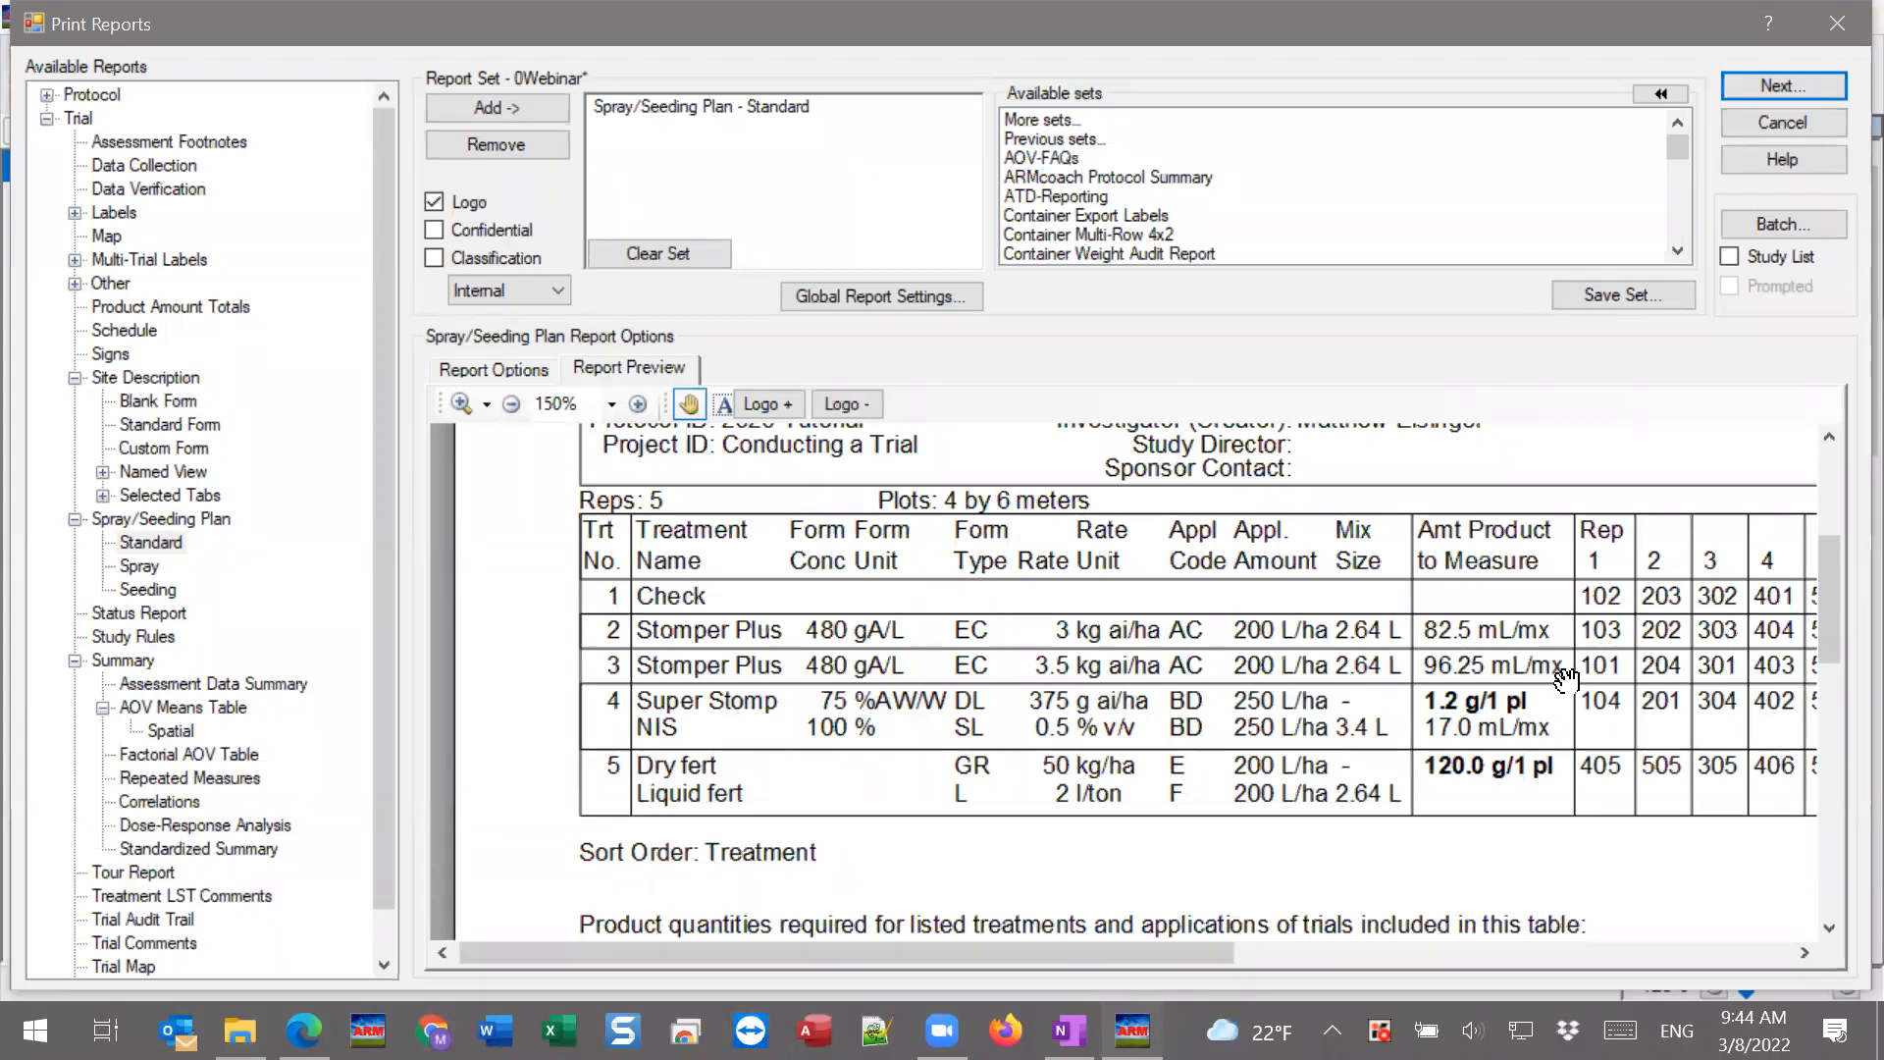
pyautogui.moveTo(1566, 680); pyautogui.dragTo(1467, 676)
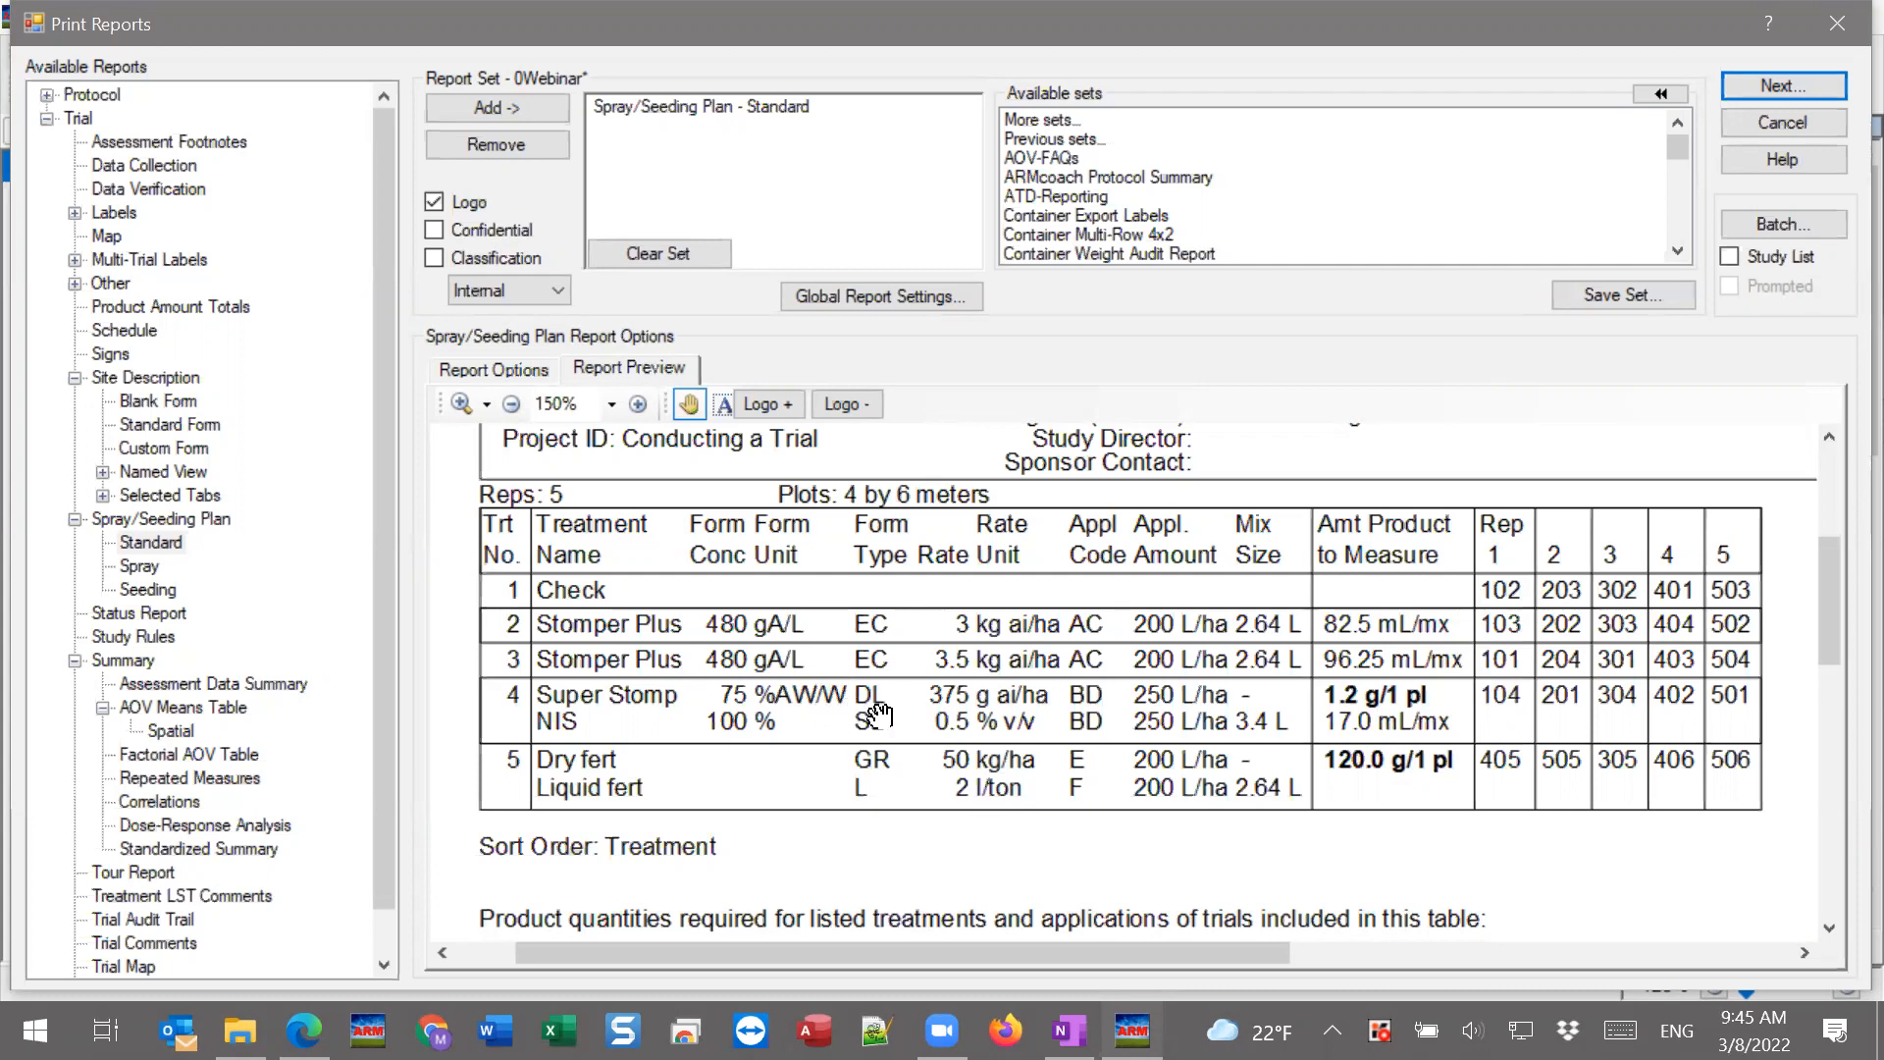
# Return to the Treatments editor and look up Super Stomp's DL entry in the Form Type List.
pyautogui.click(1837, 22)
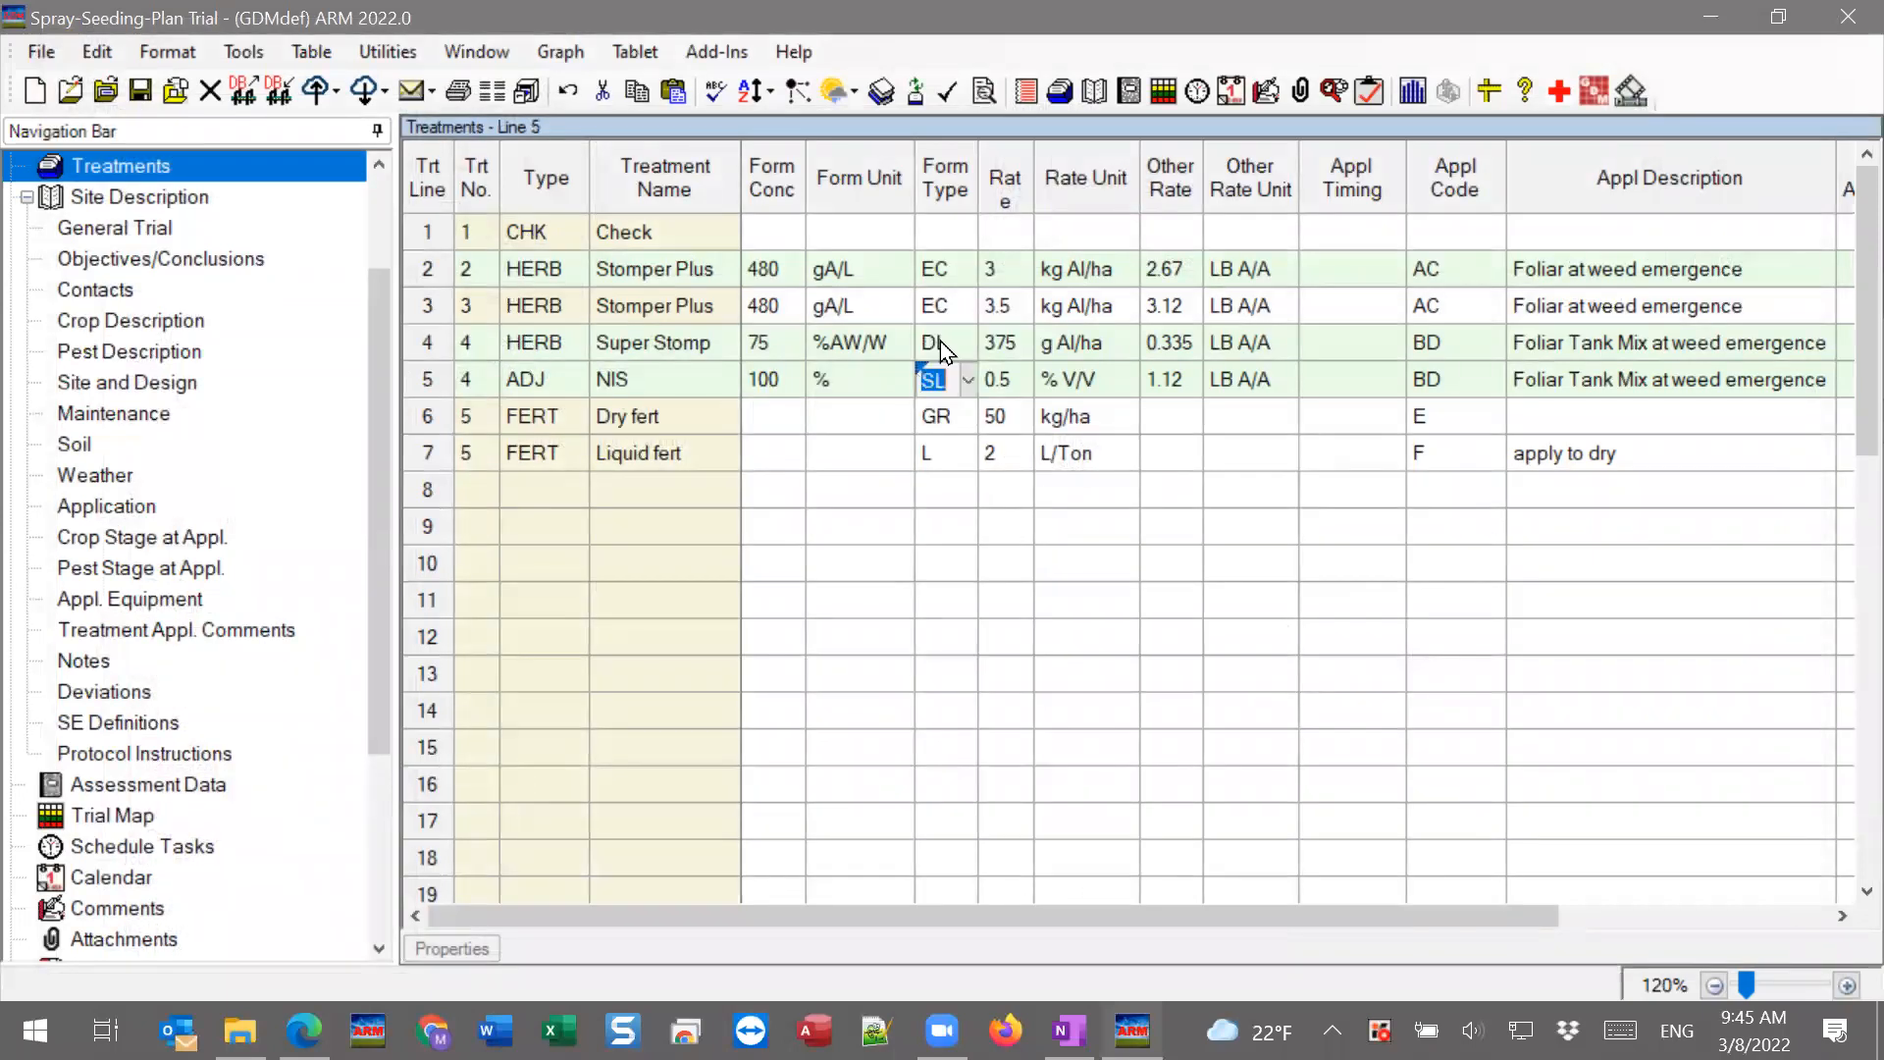
pyautogui.click(970, 341)
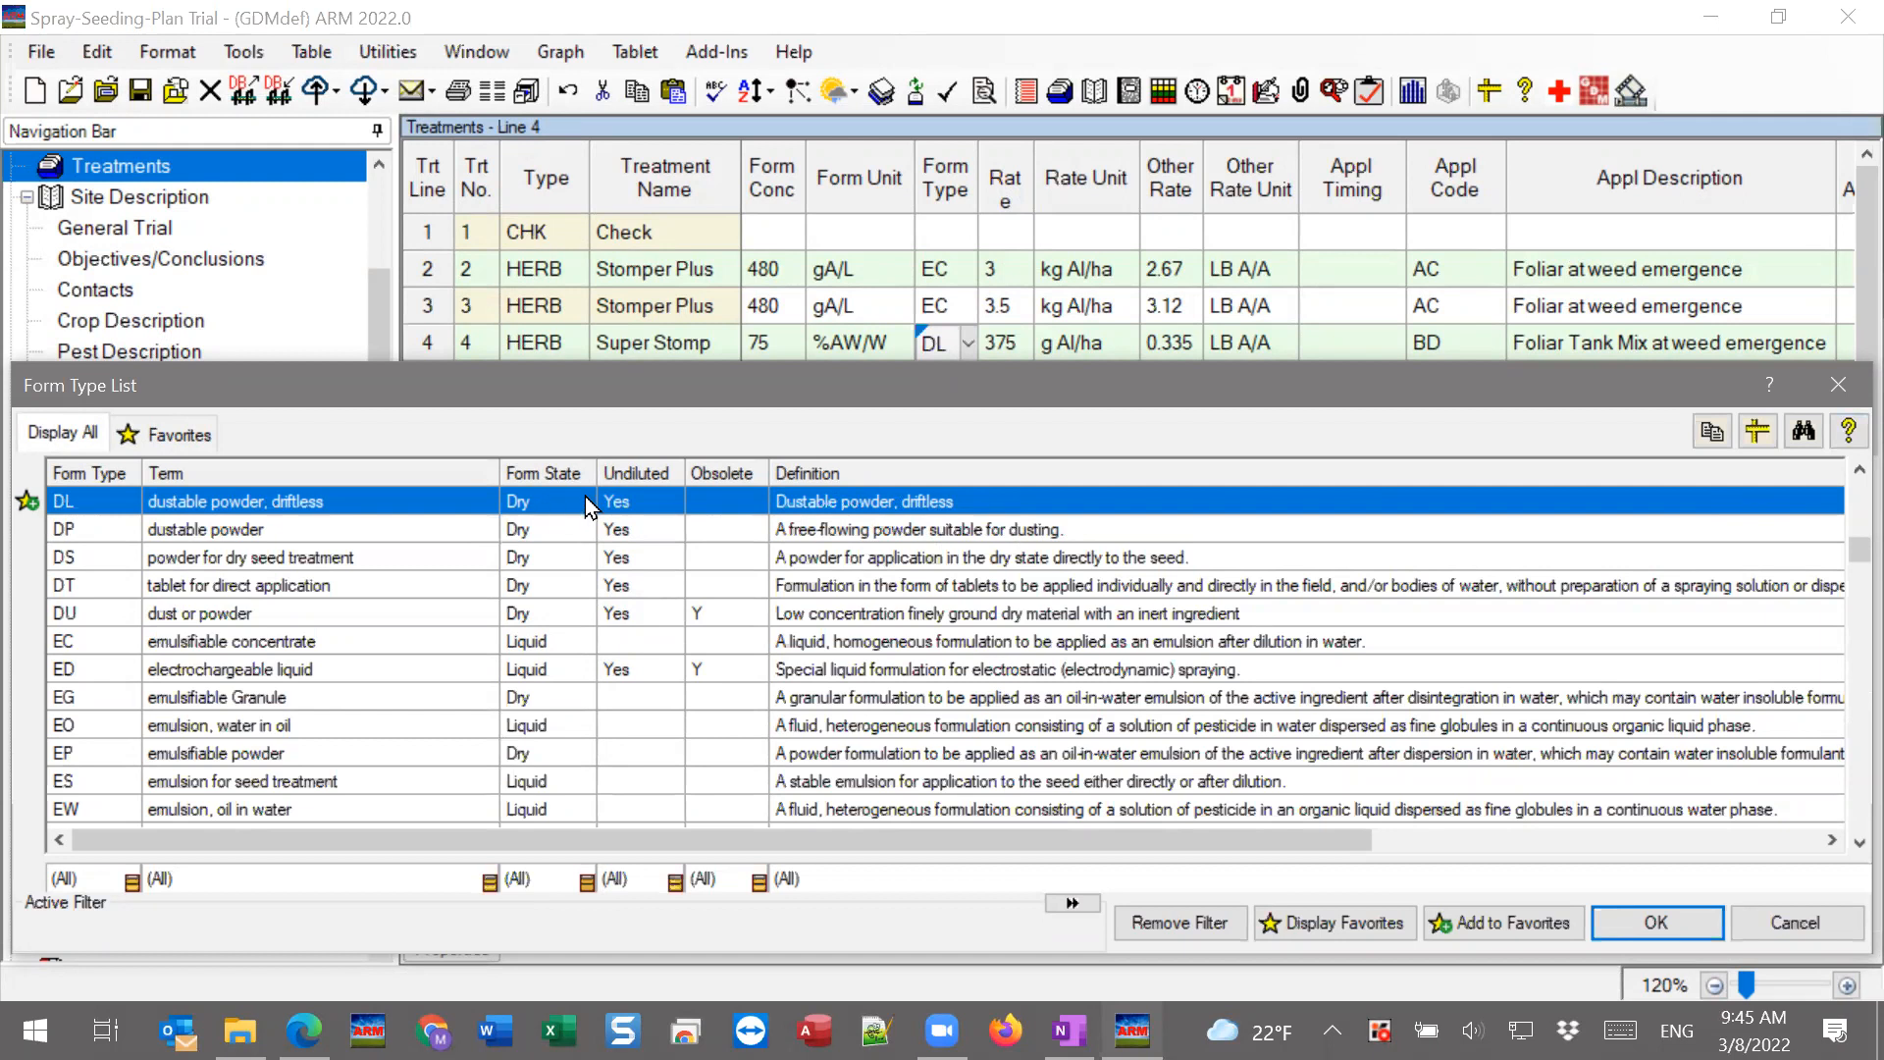
pyautogui.click(1838, 384)
# Examine the mix sizes and product amounts of treatments 4 and 5 in the report preview, and select Dry fert in the Treatments editor.
pyautogui.click(458, 90)
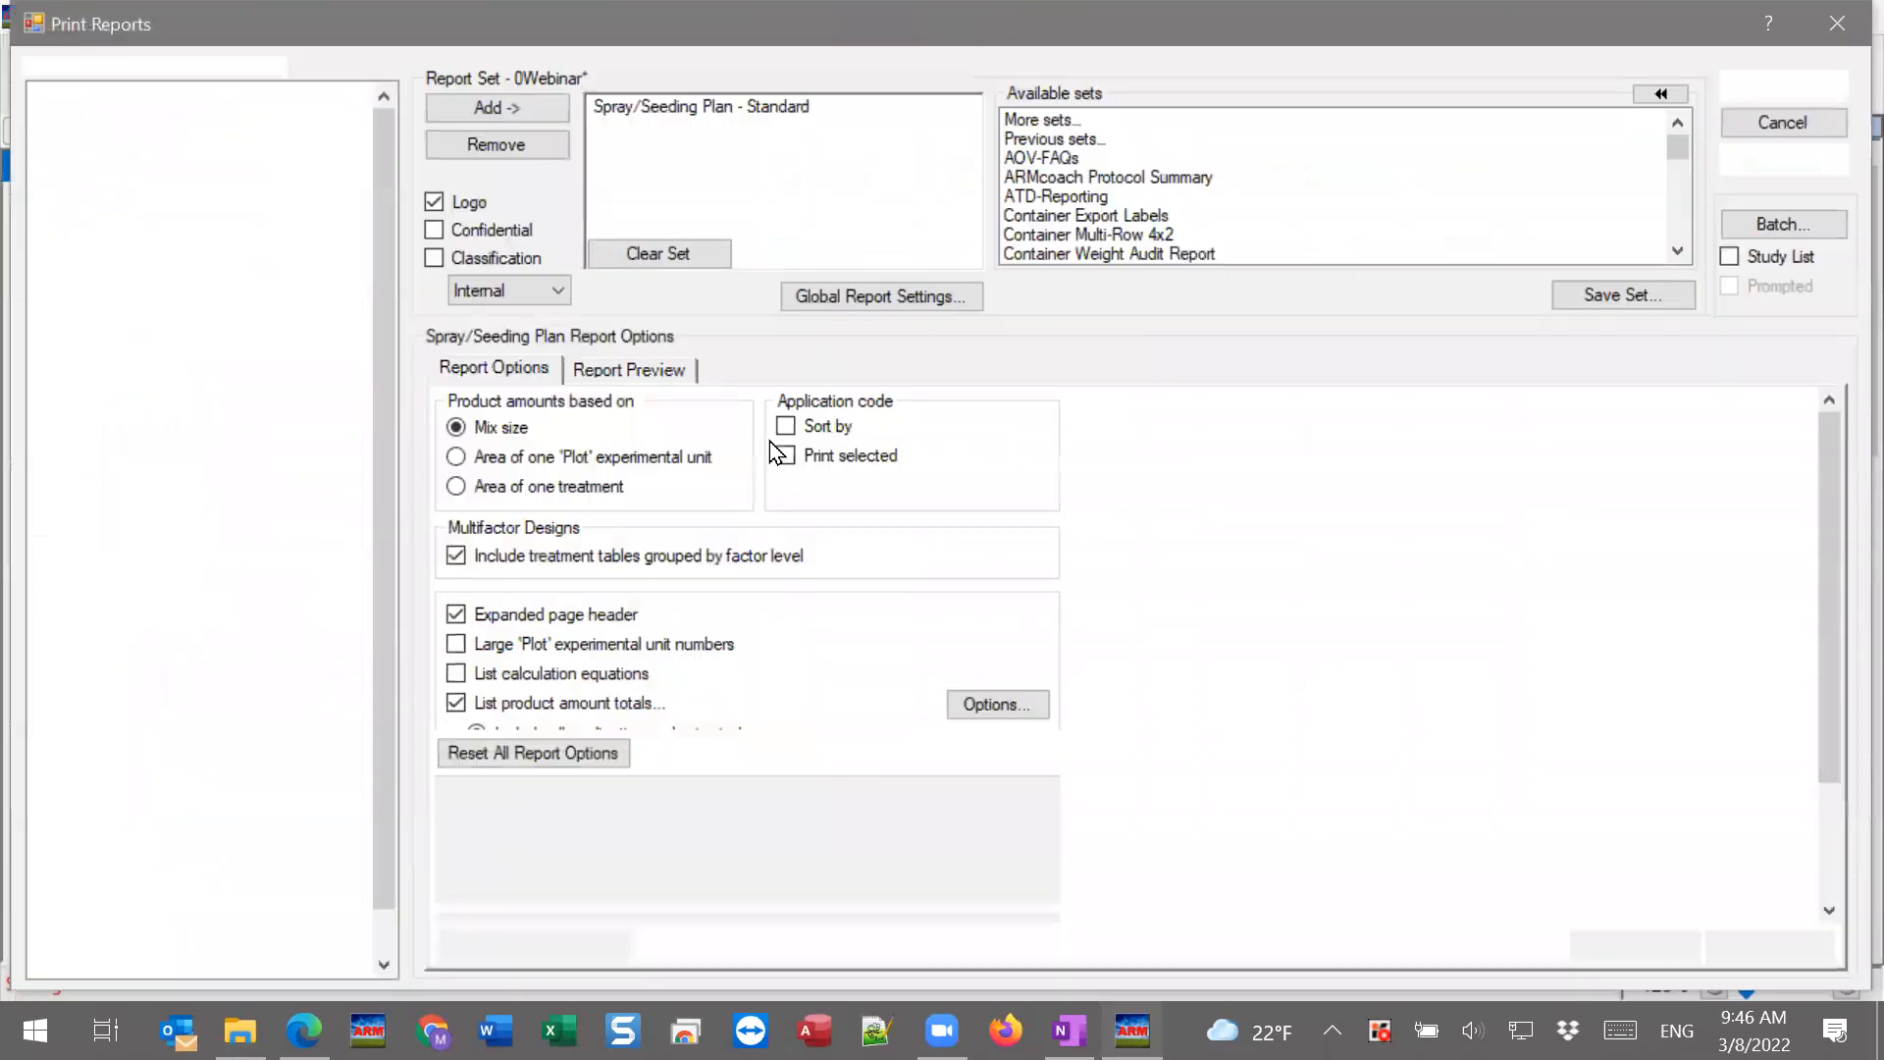
pyautogui.click(644, 377)
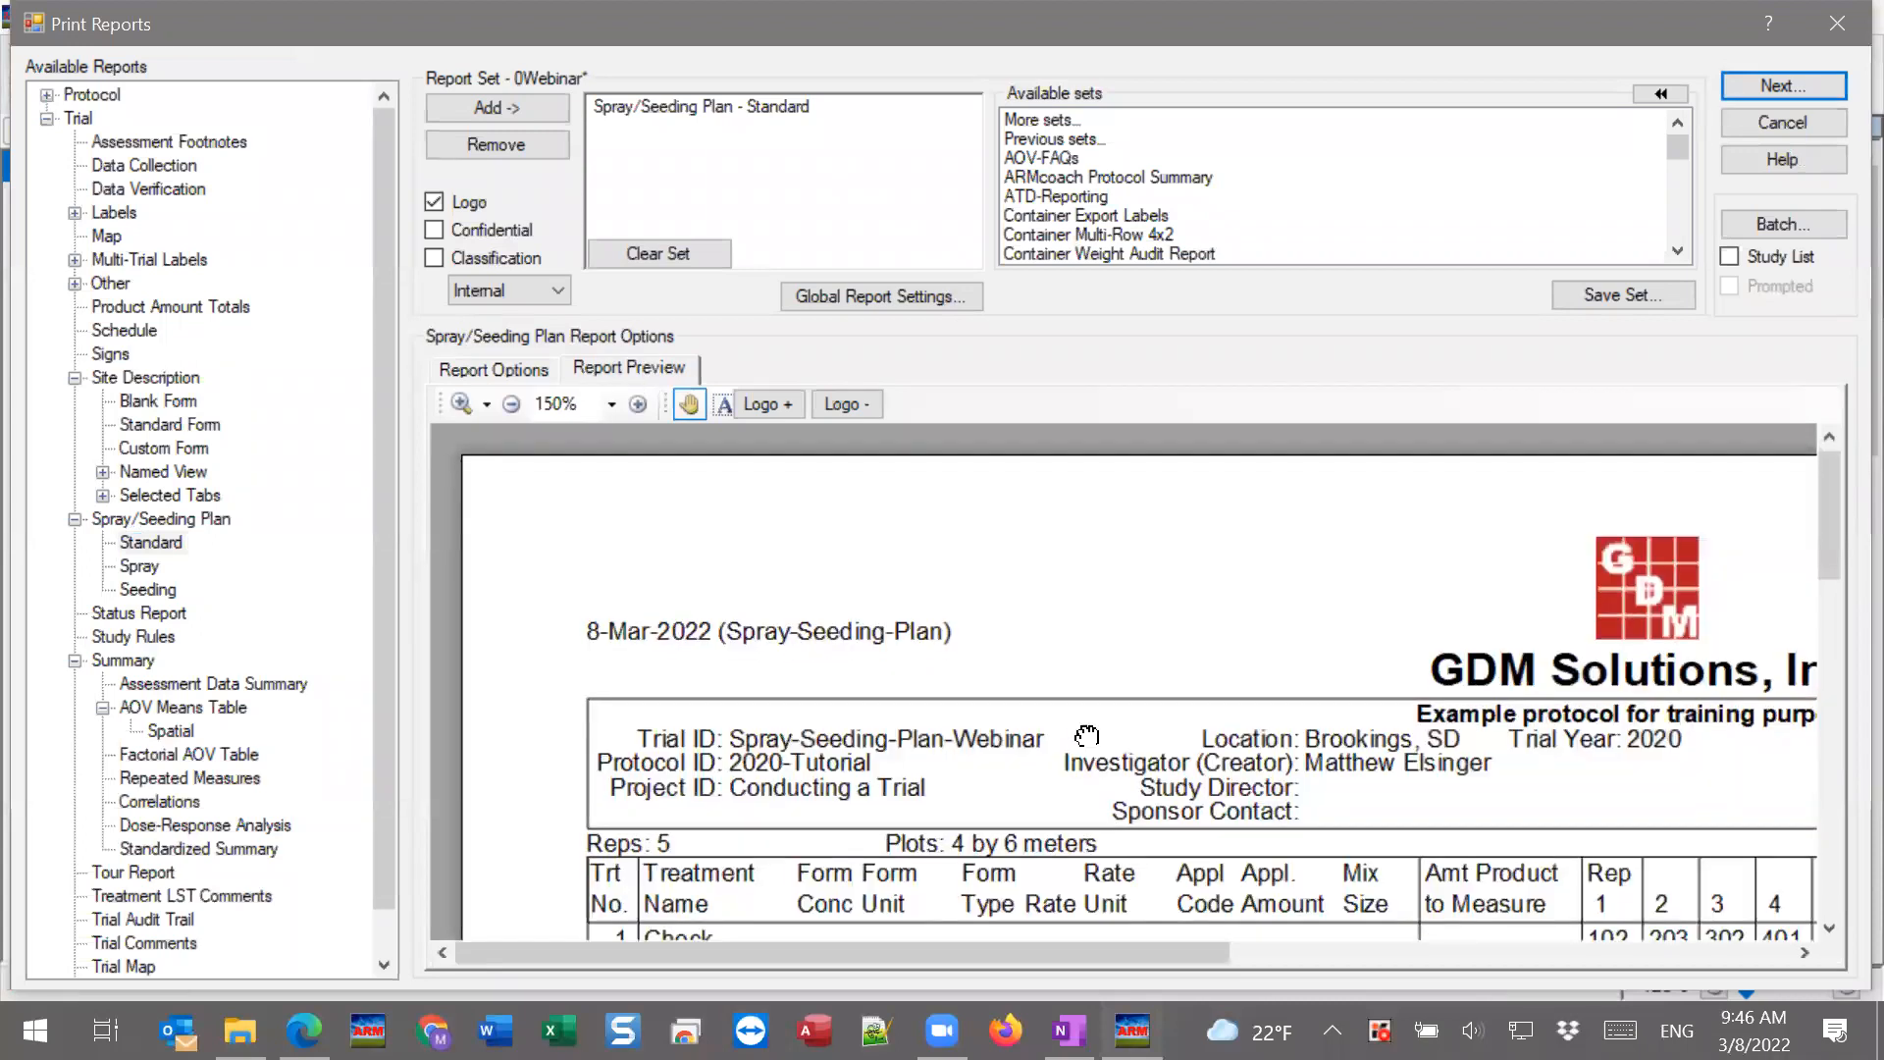
pyautogui.scroll(-3, 1105, 662)
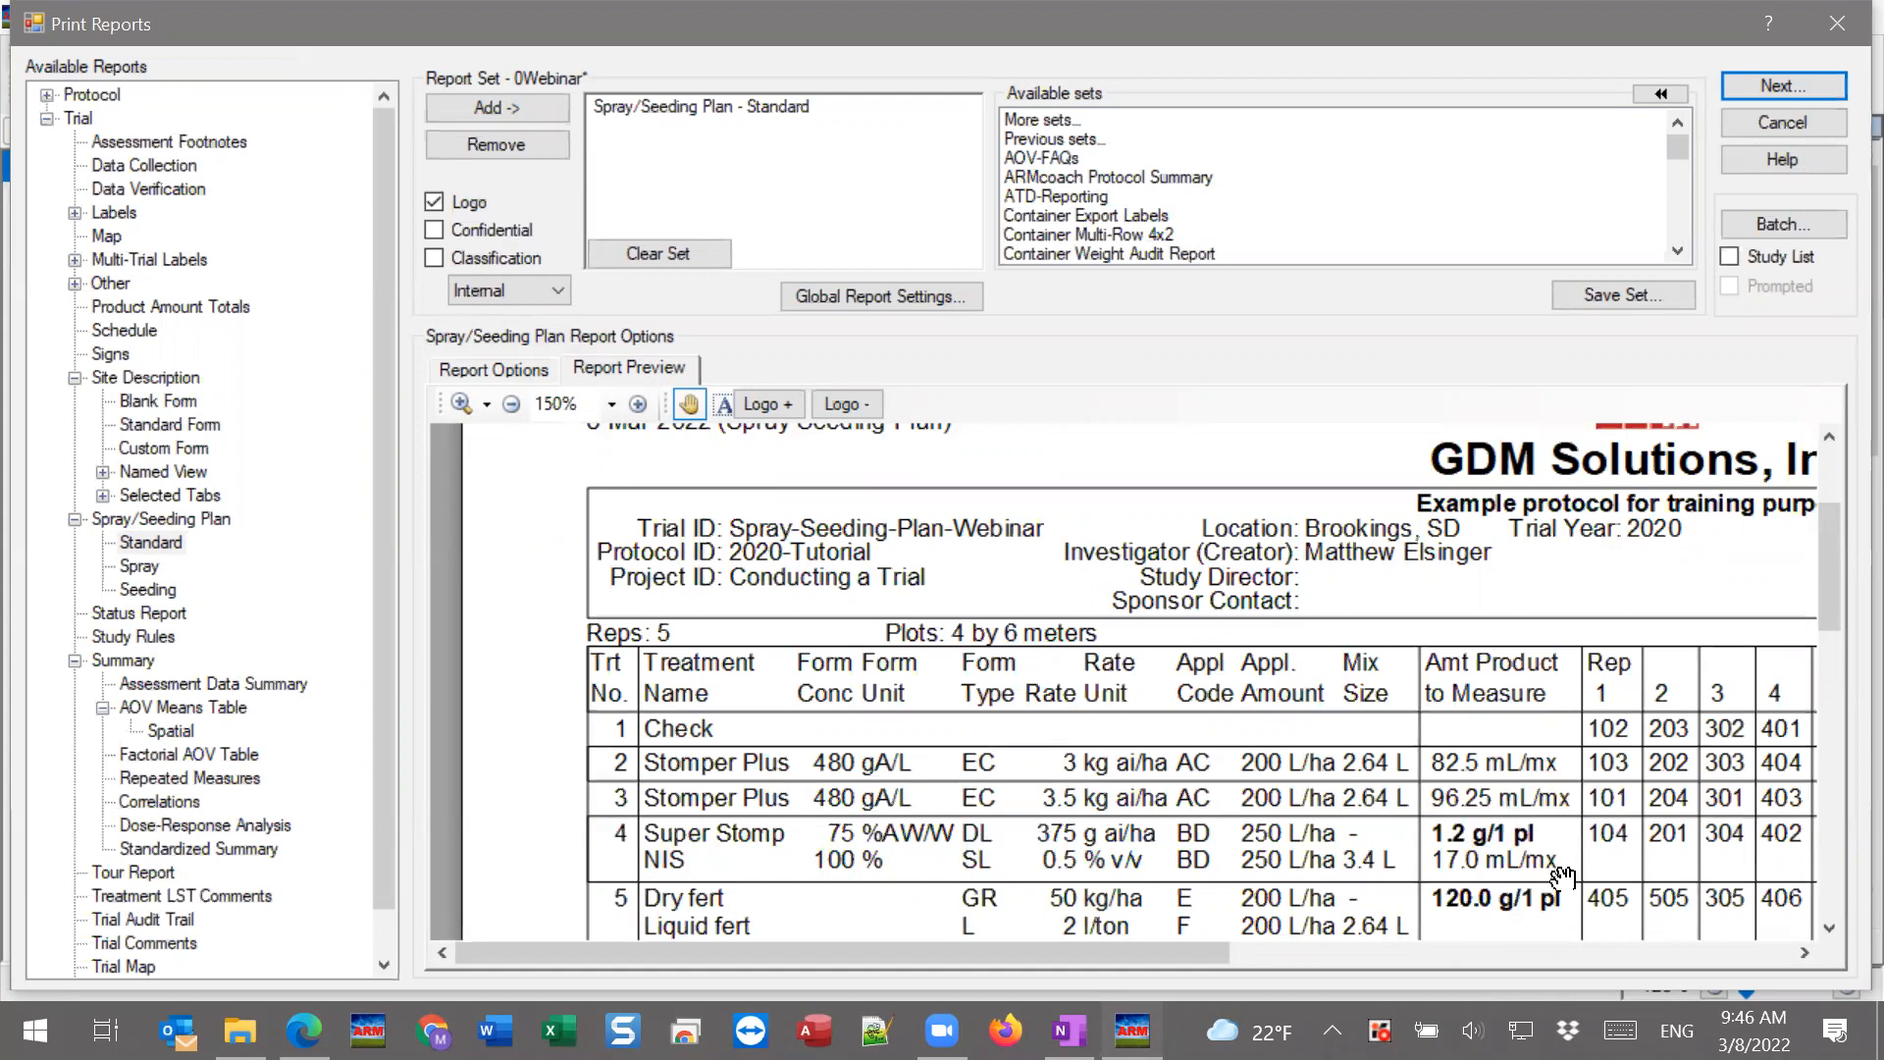
pyautogui.moveTo(1580, 789); pyautogui.dragTo(1597, 665)
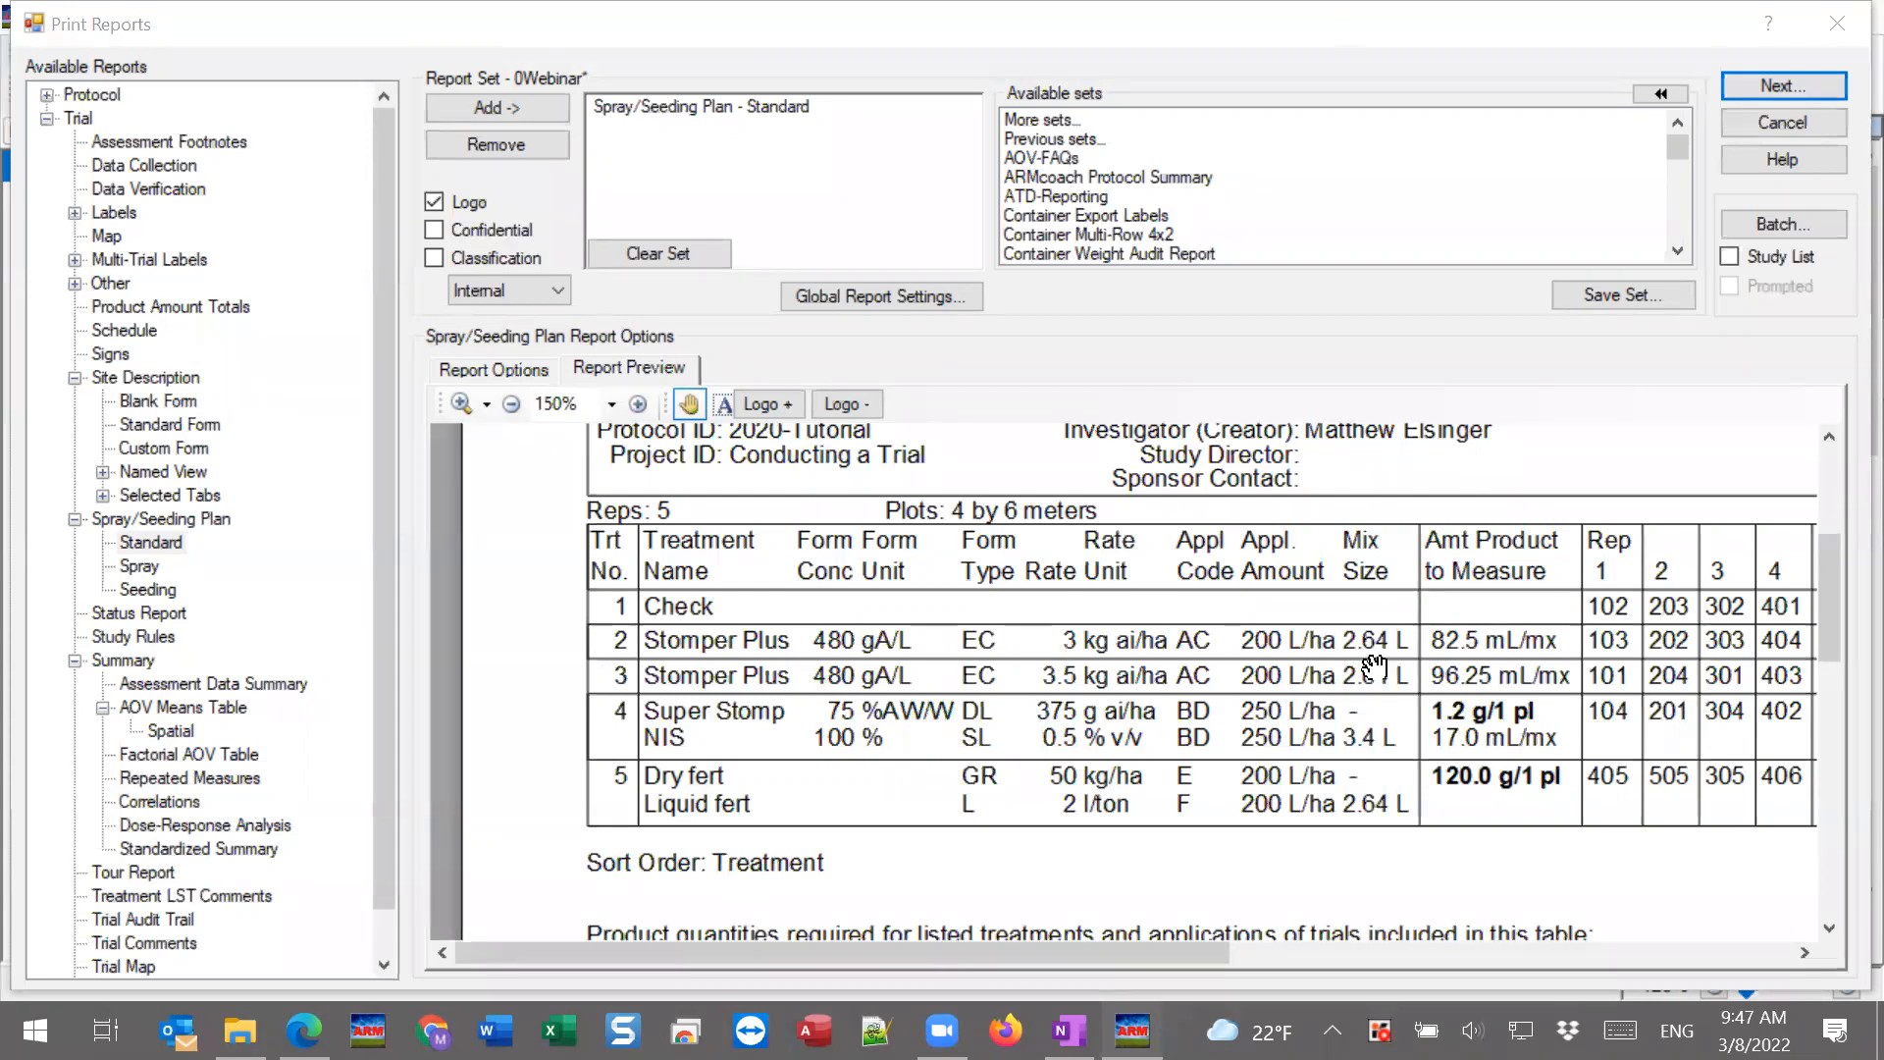
pyautogui.click(1251, 793)
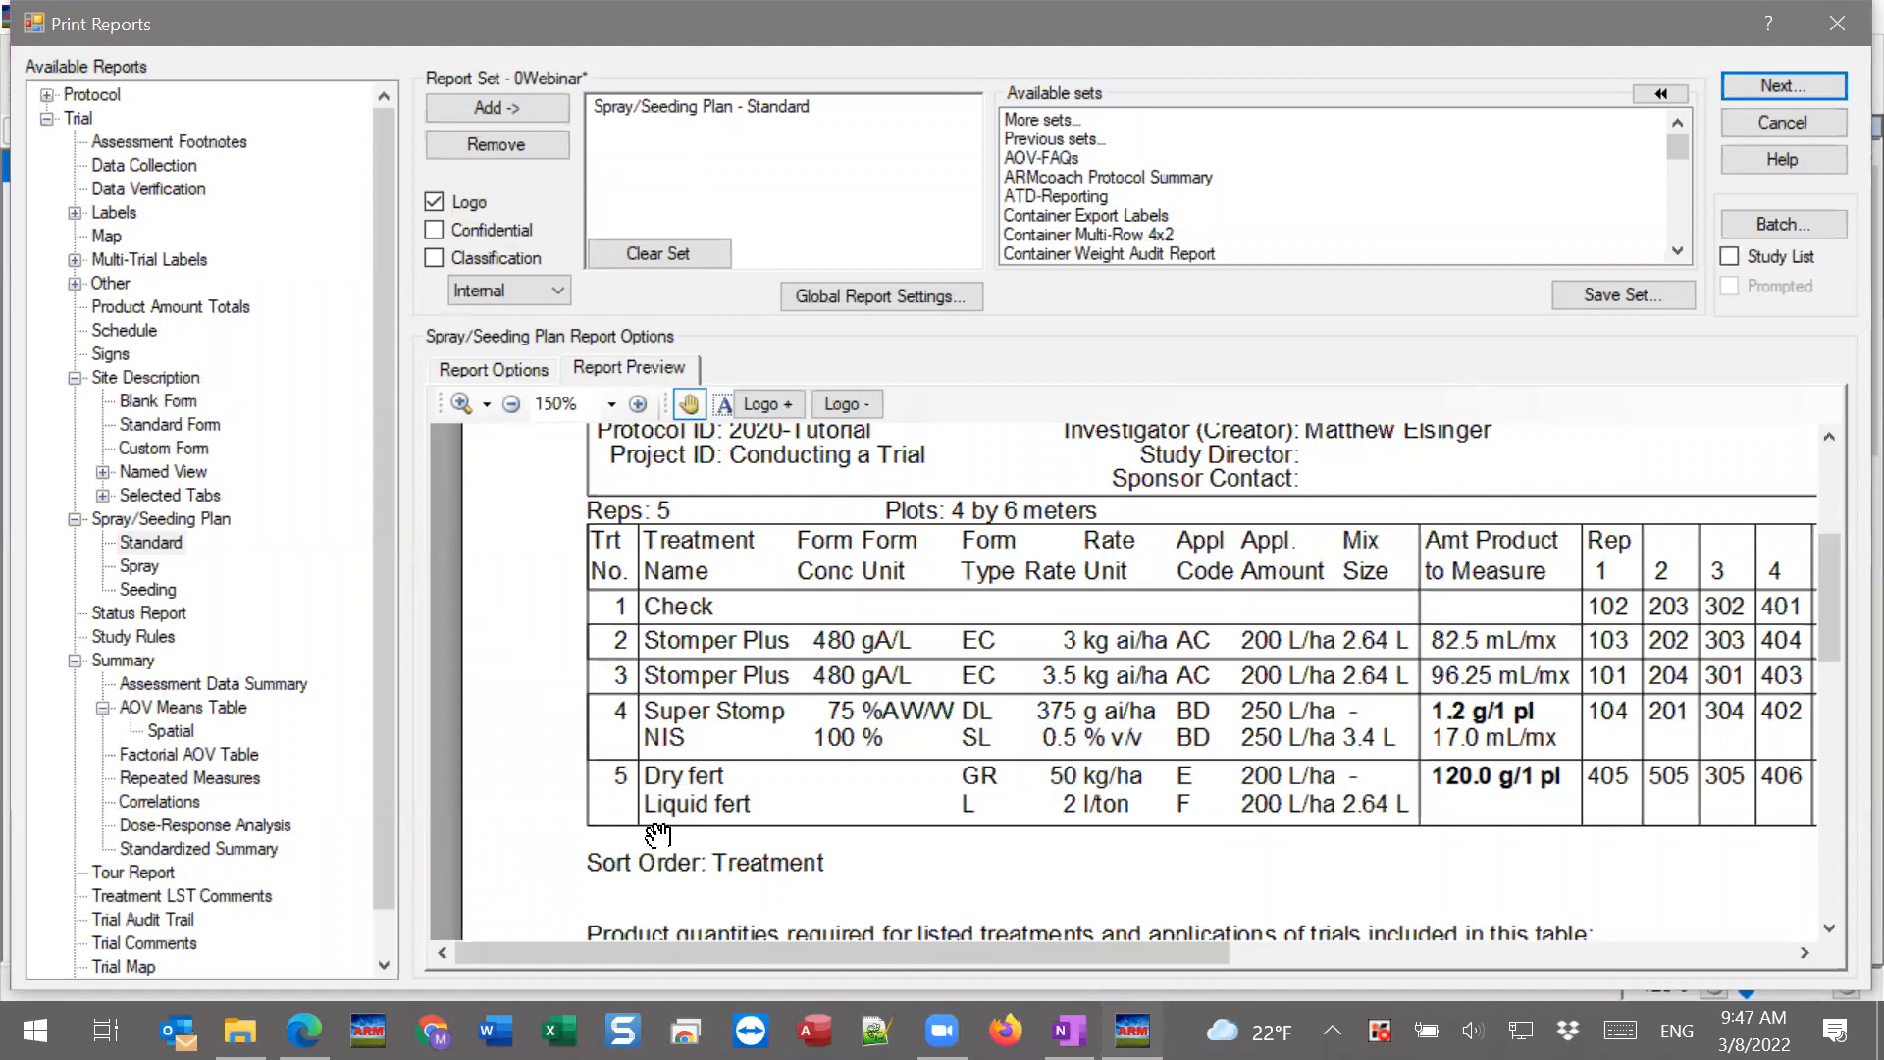
pyautogui.click(1838, 22)
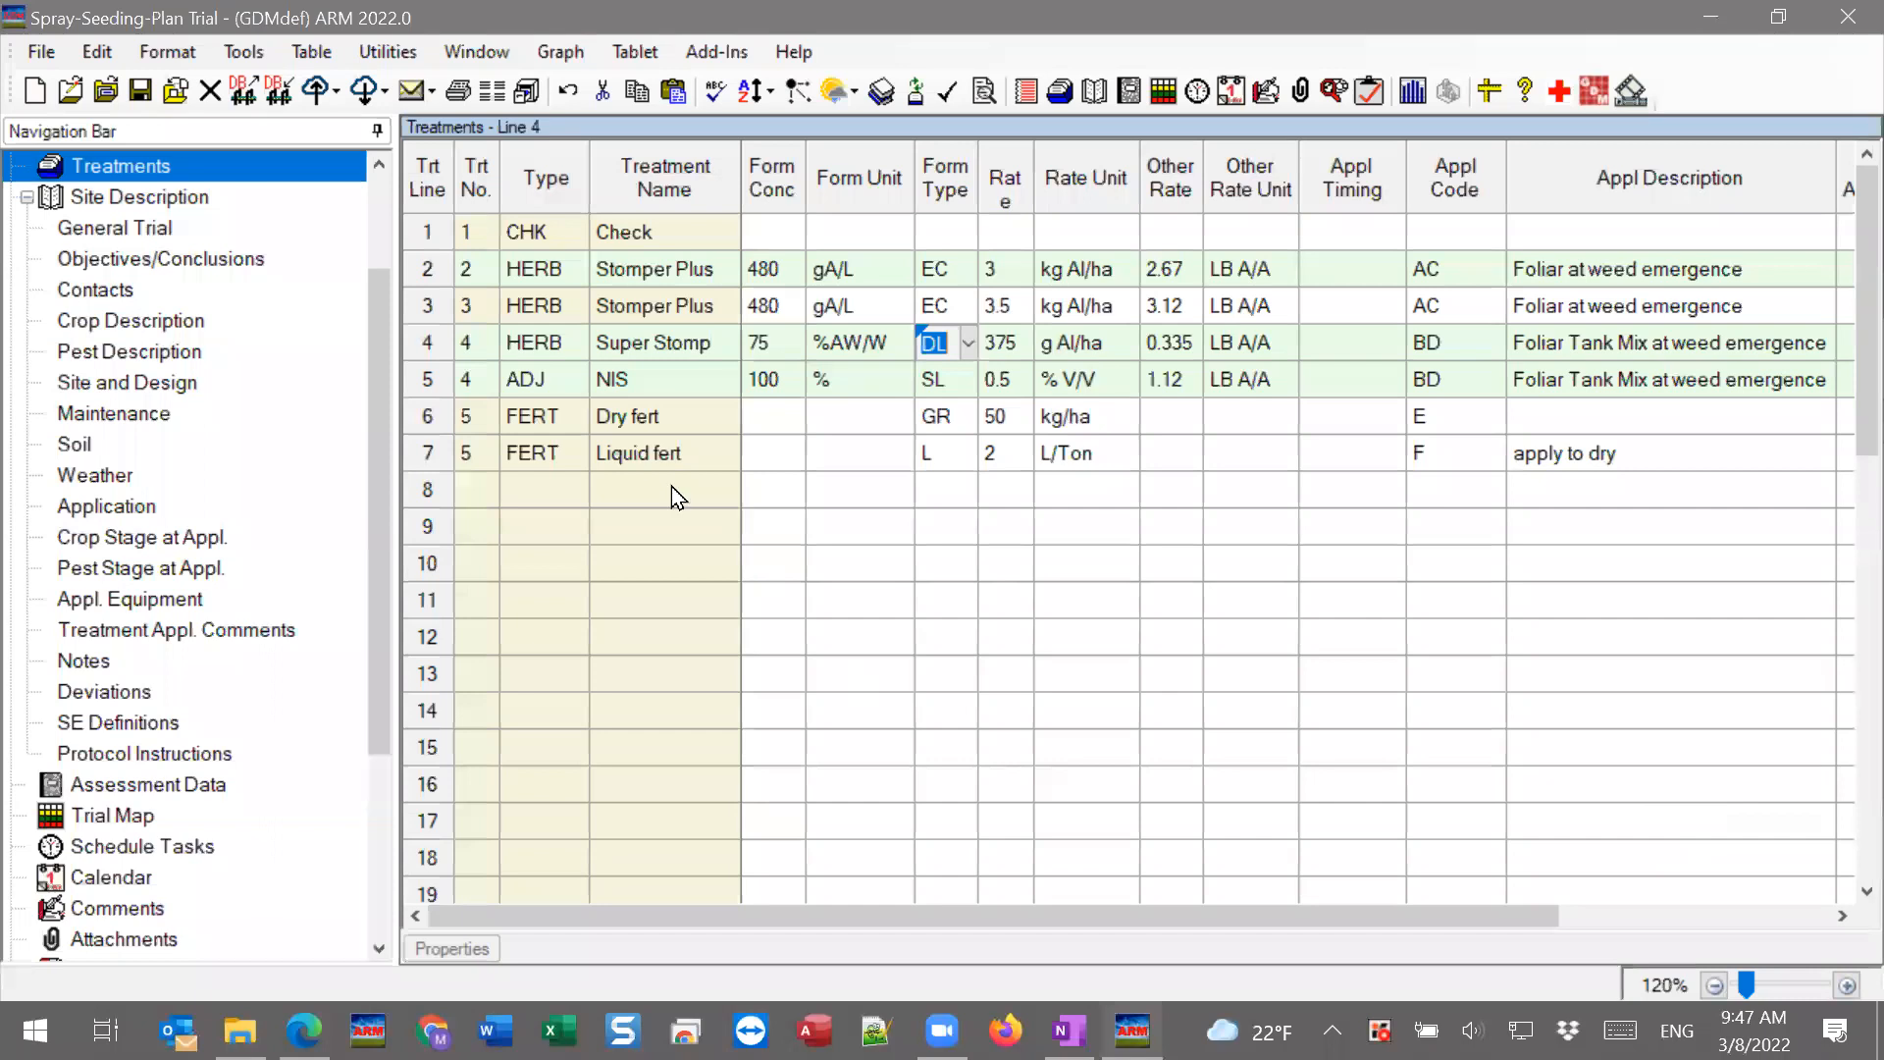
pyautogui.click(642, 421)
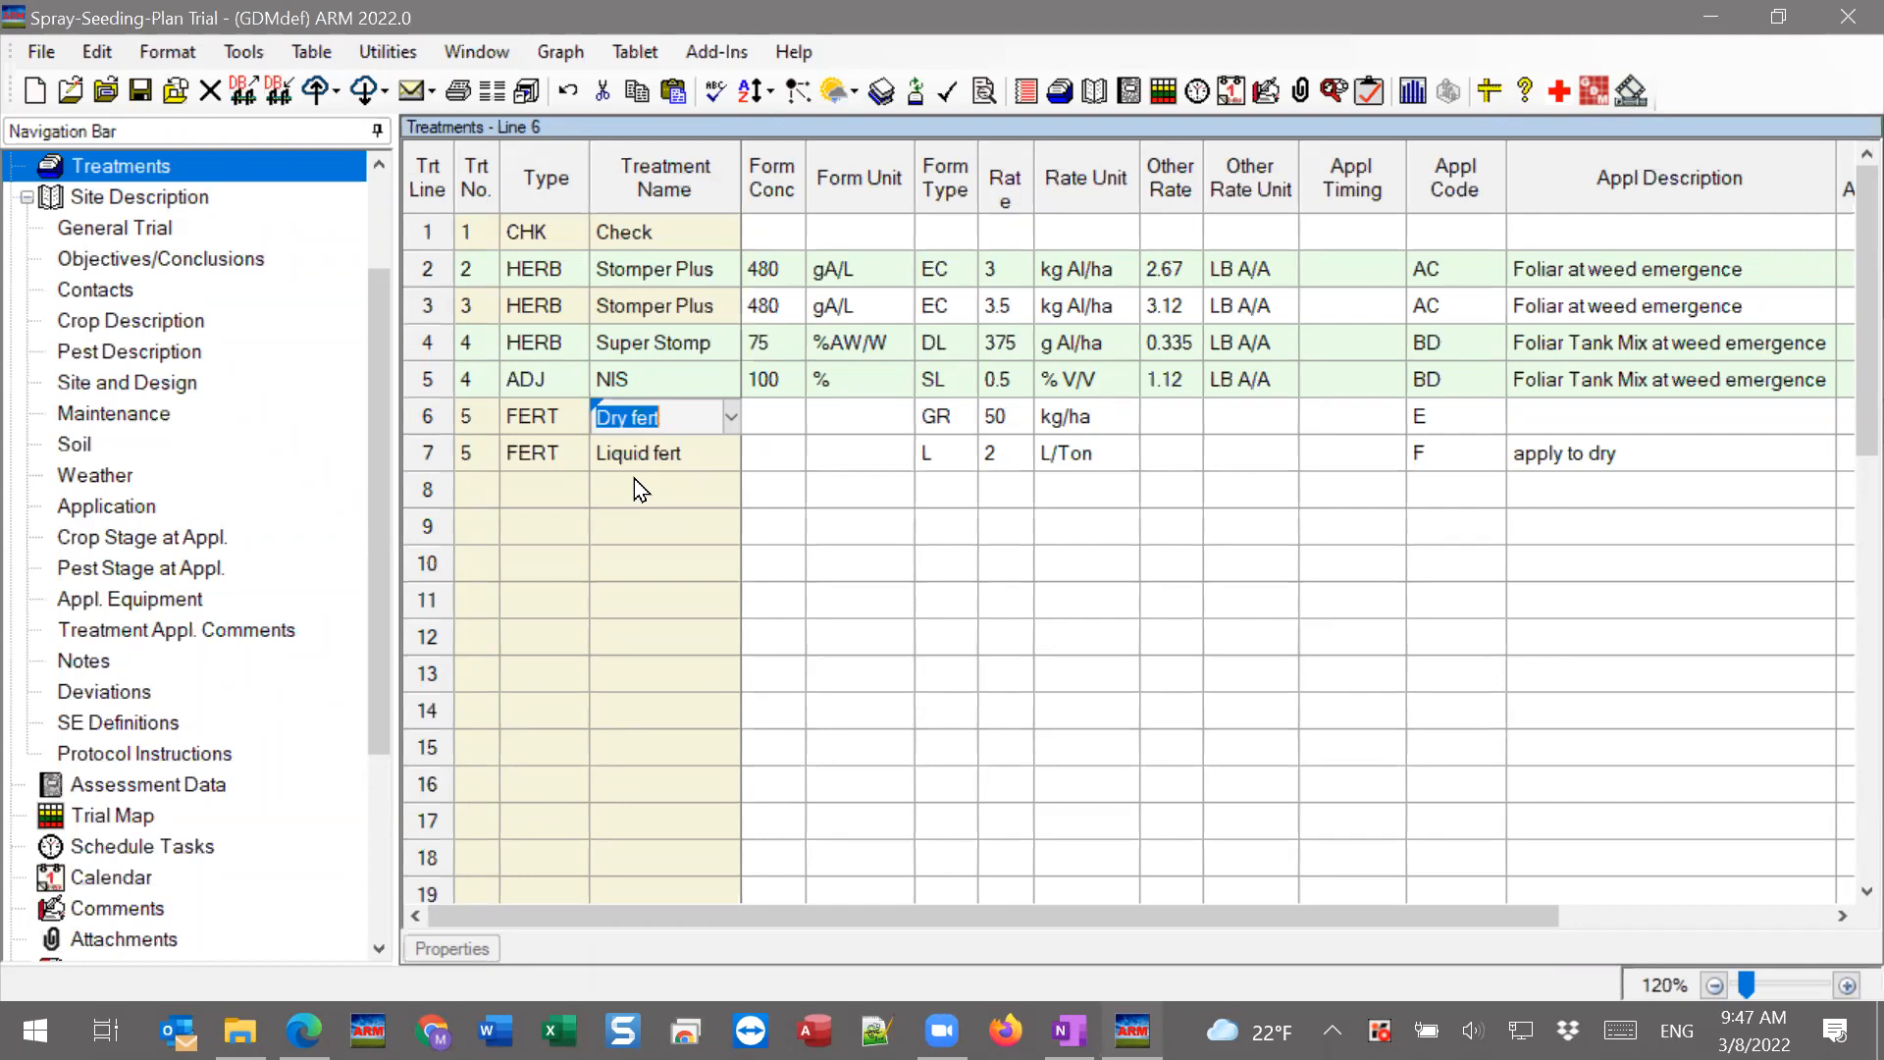
# Compare the Dry fert and Liquid fert entries that make up treatment 5 on lines 6 and 7.
pyautogui.click(671, 416)
pyautogui.click(435, 416)
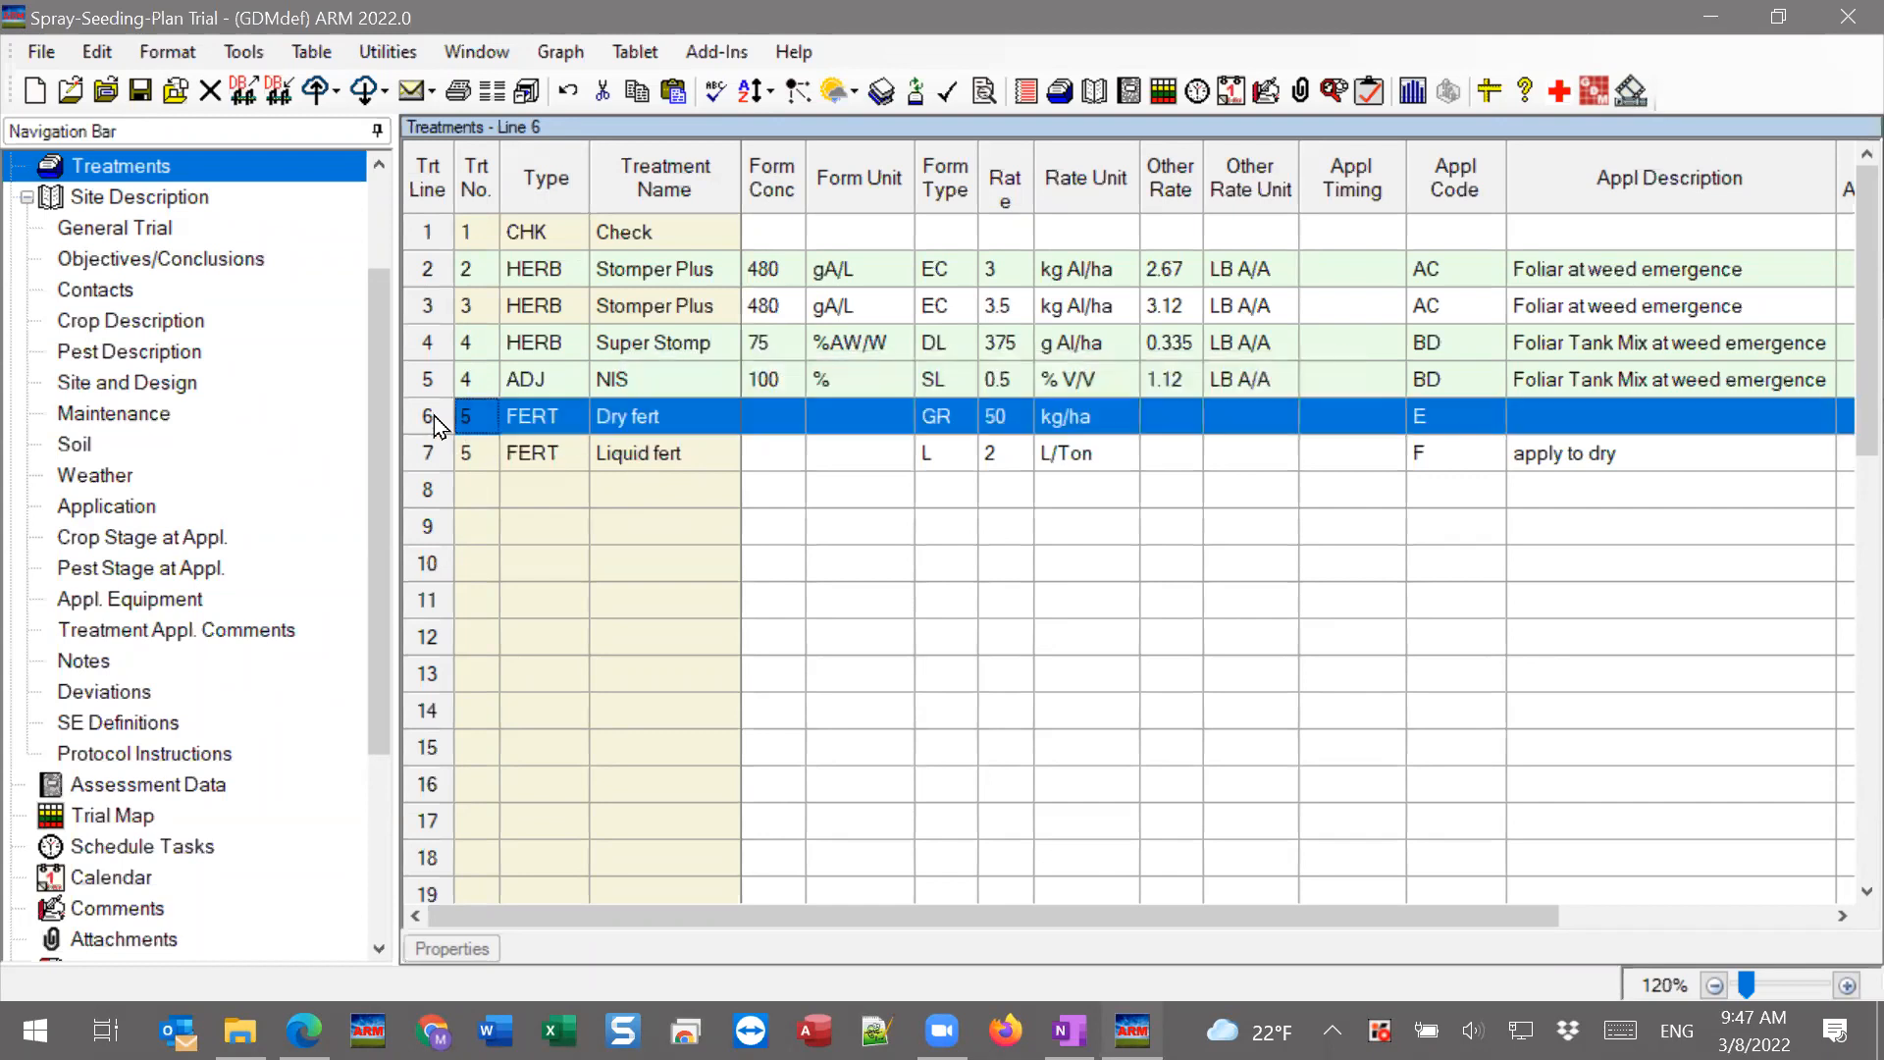
pyautogui.click(687, 460)
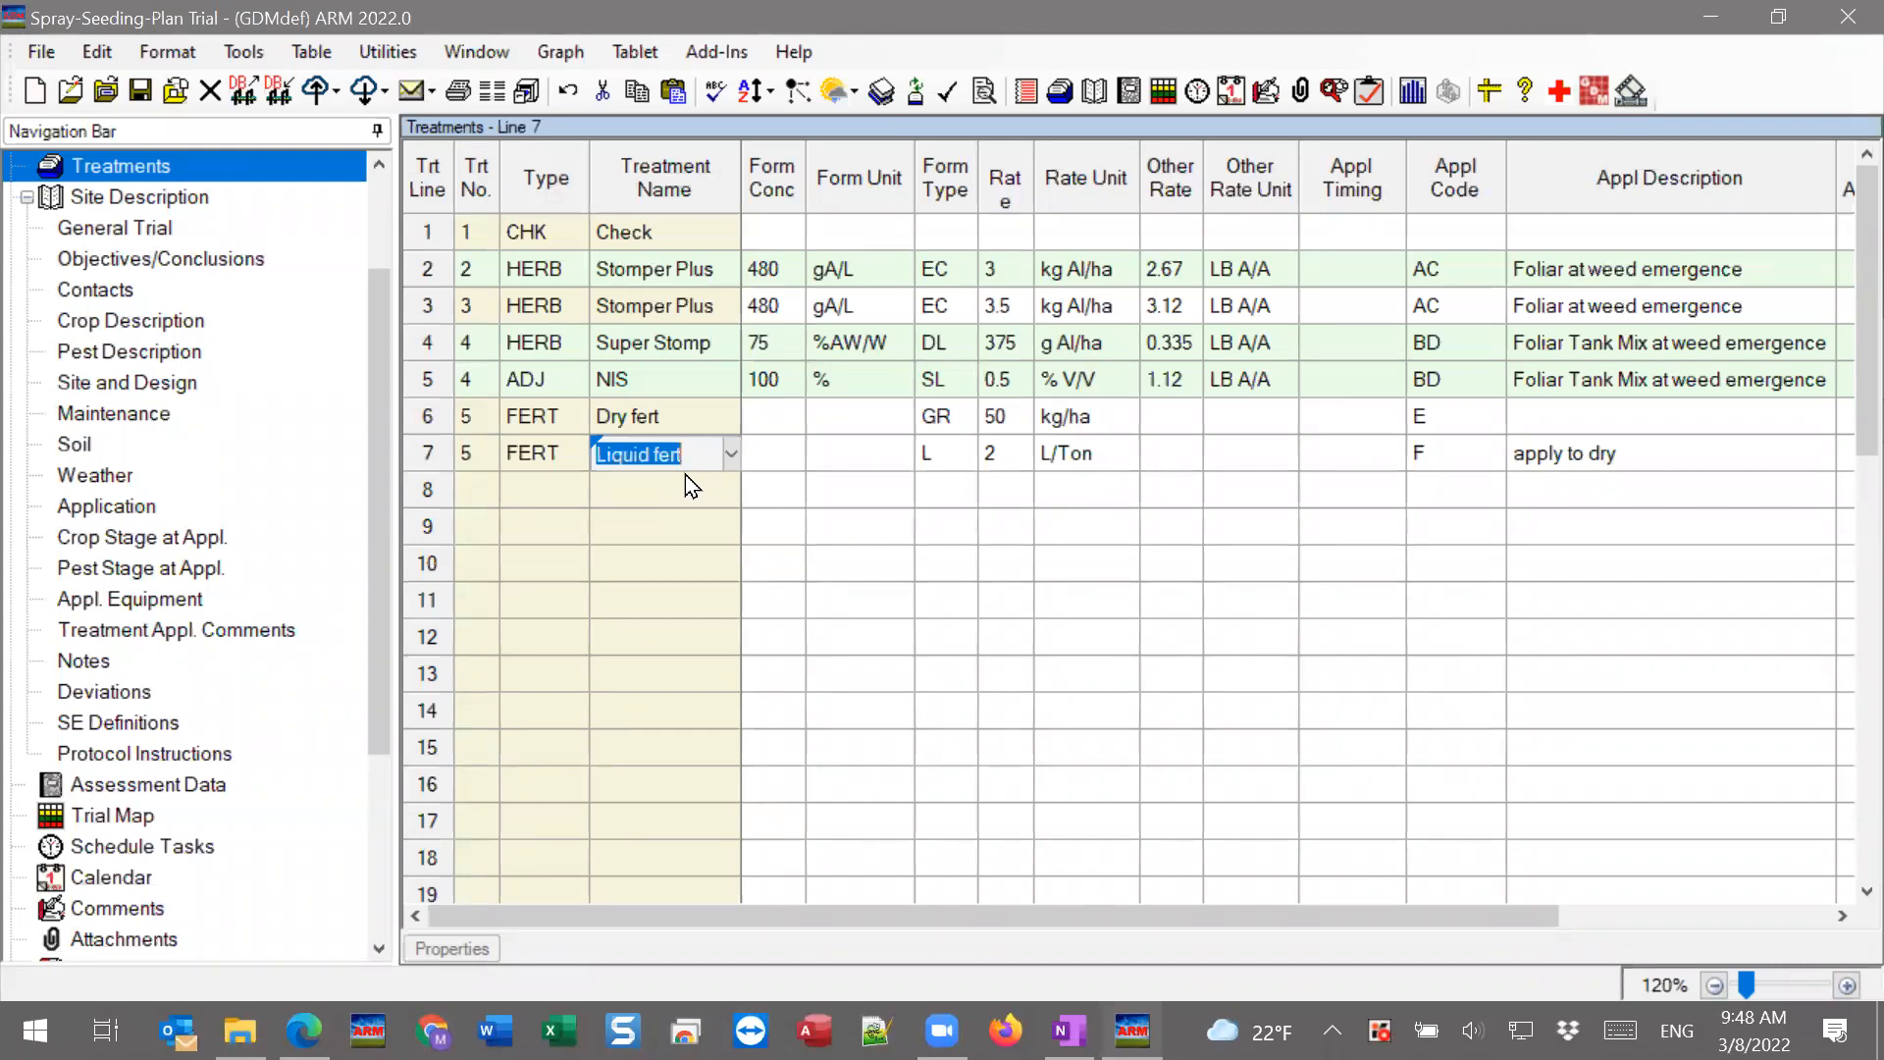
pyautogui.click(687, 422)
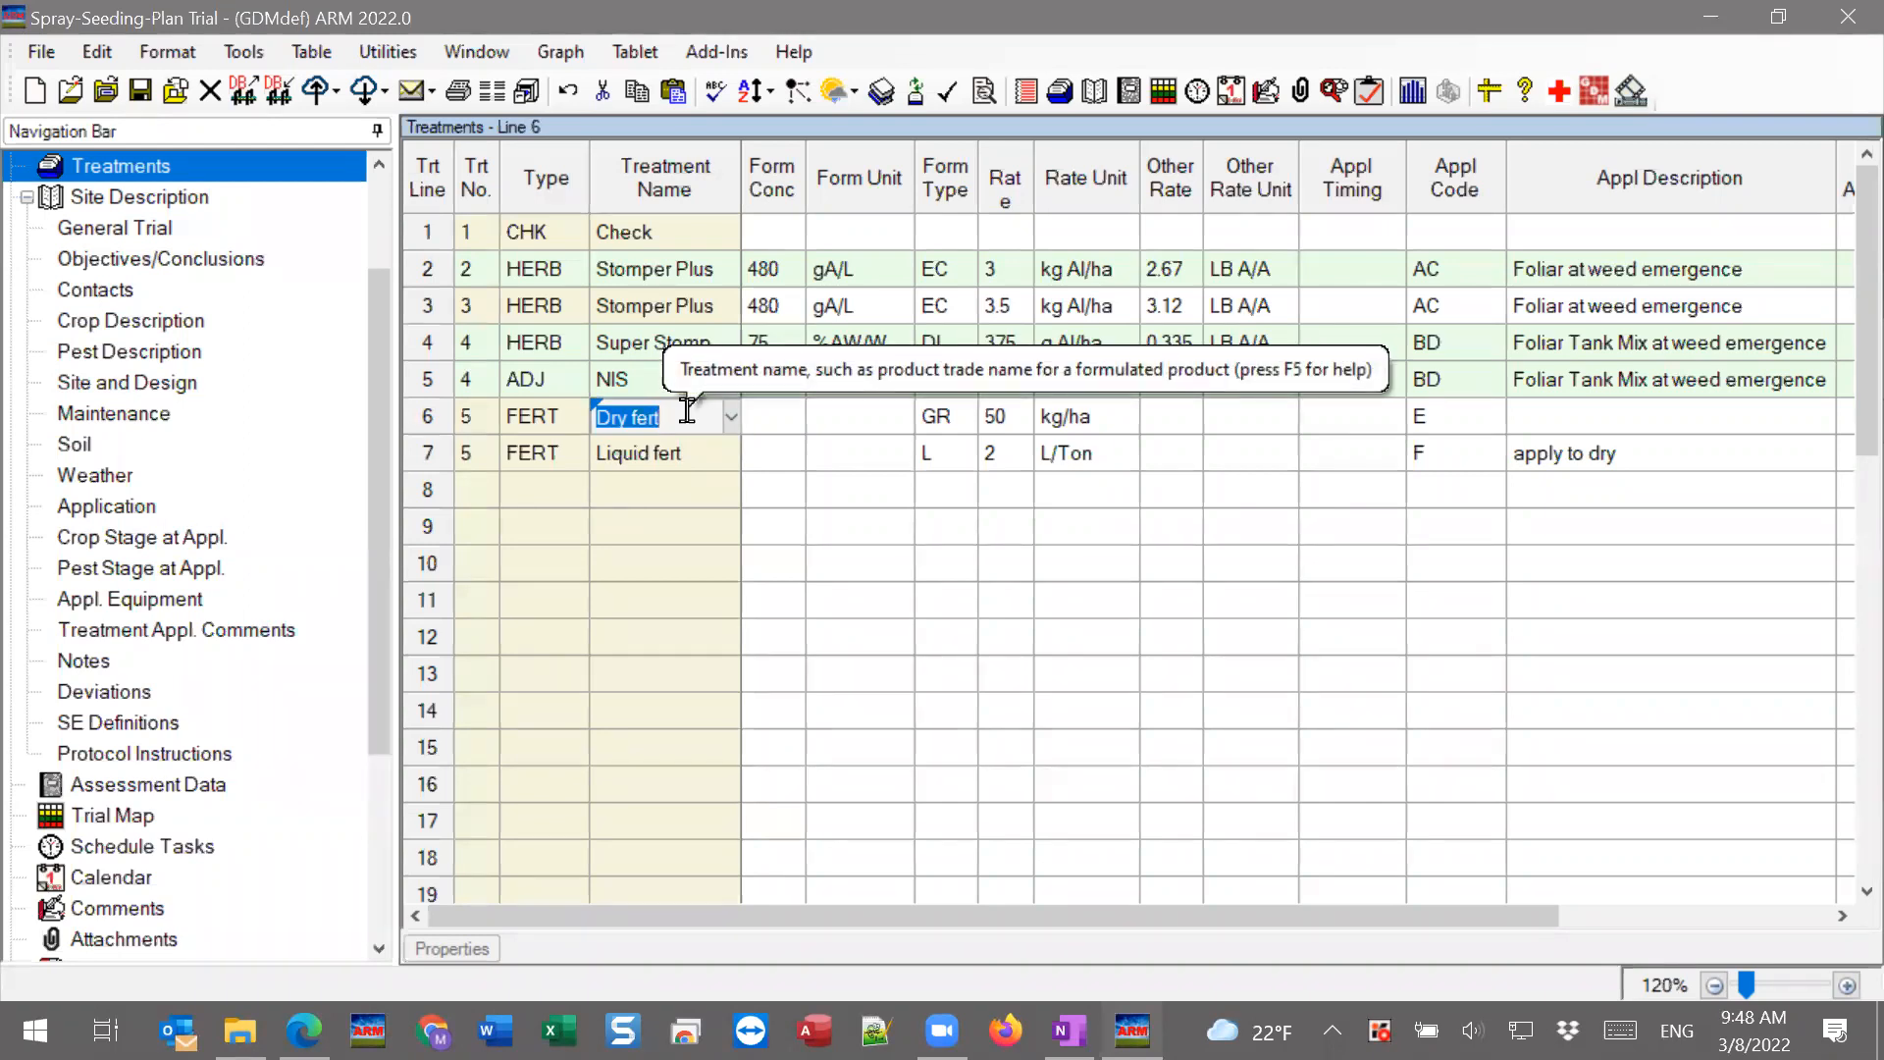
pyautogui.click(684, 447)
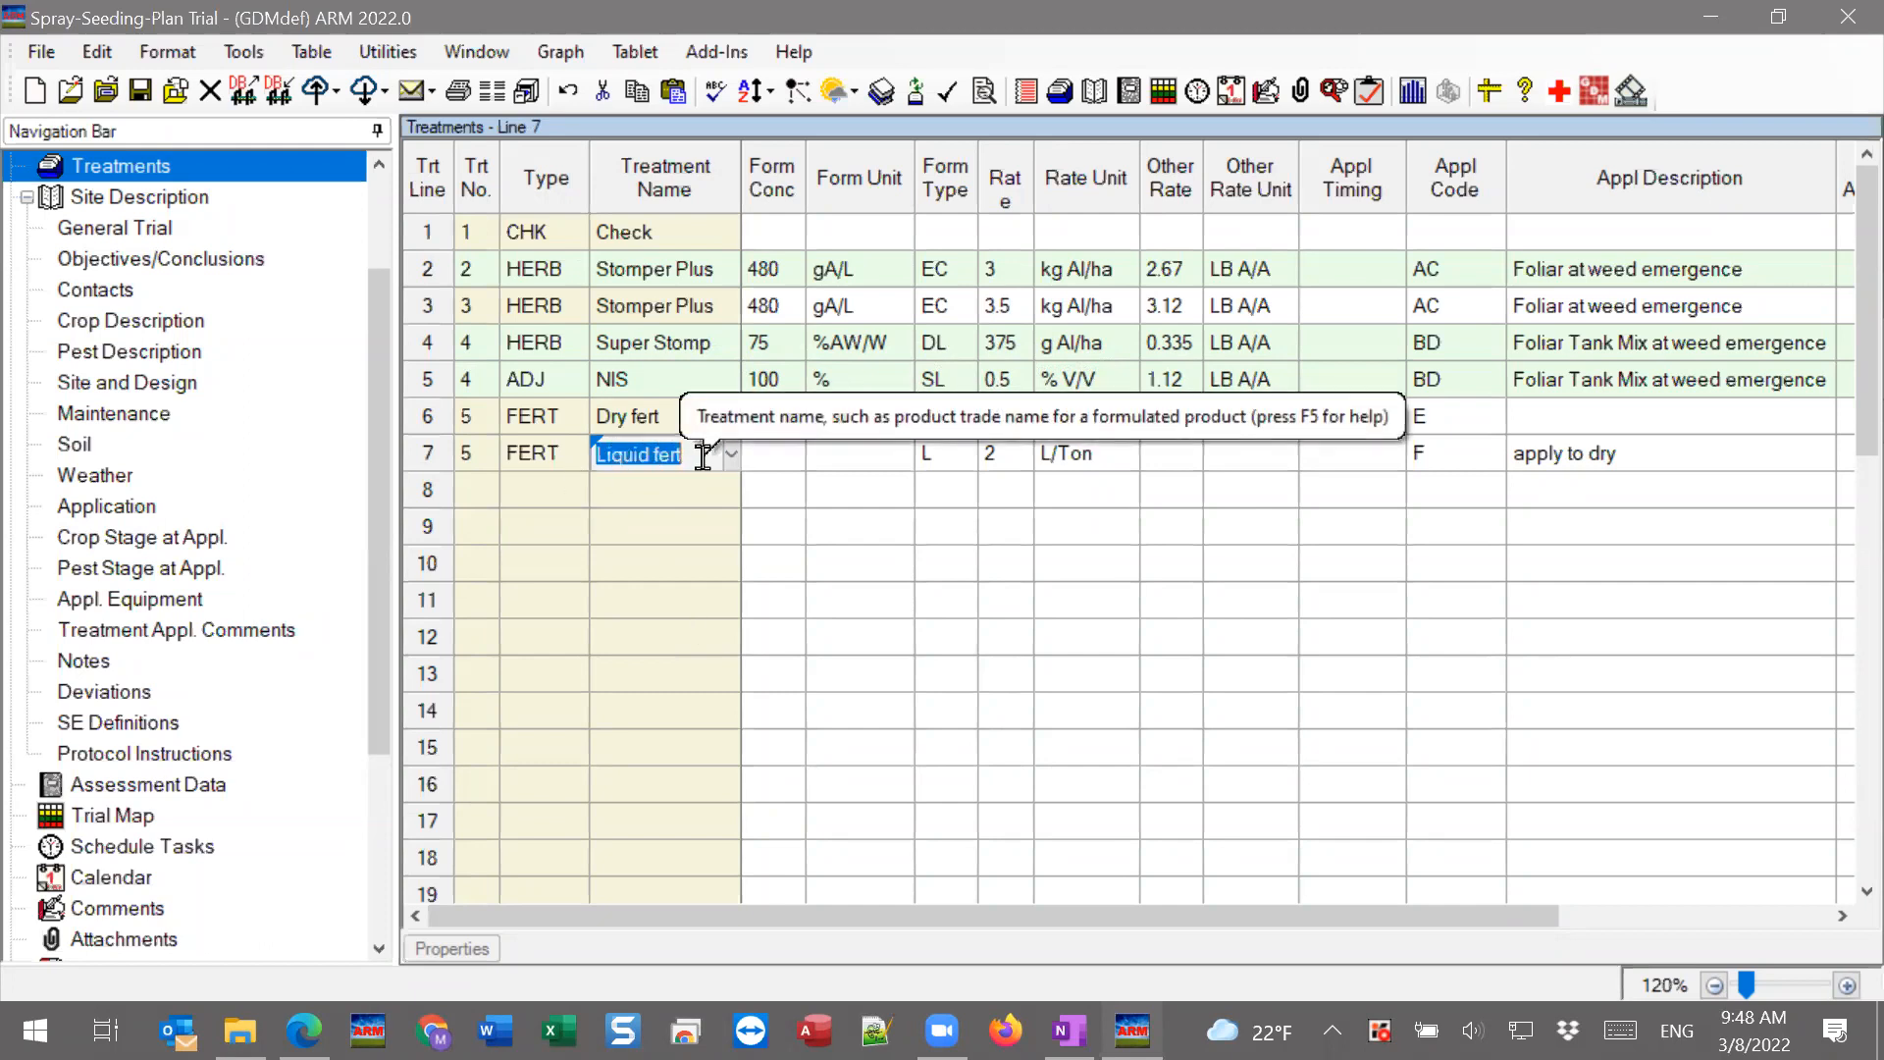
pyautogui.press('Up')
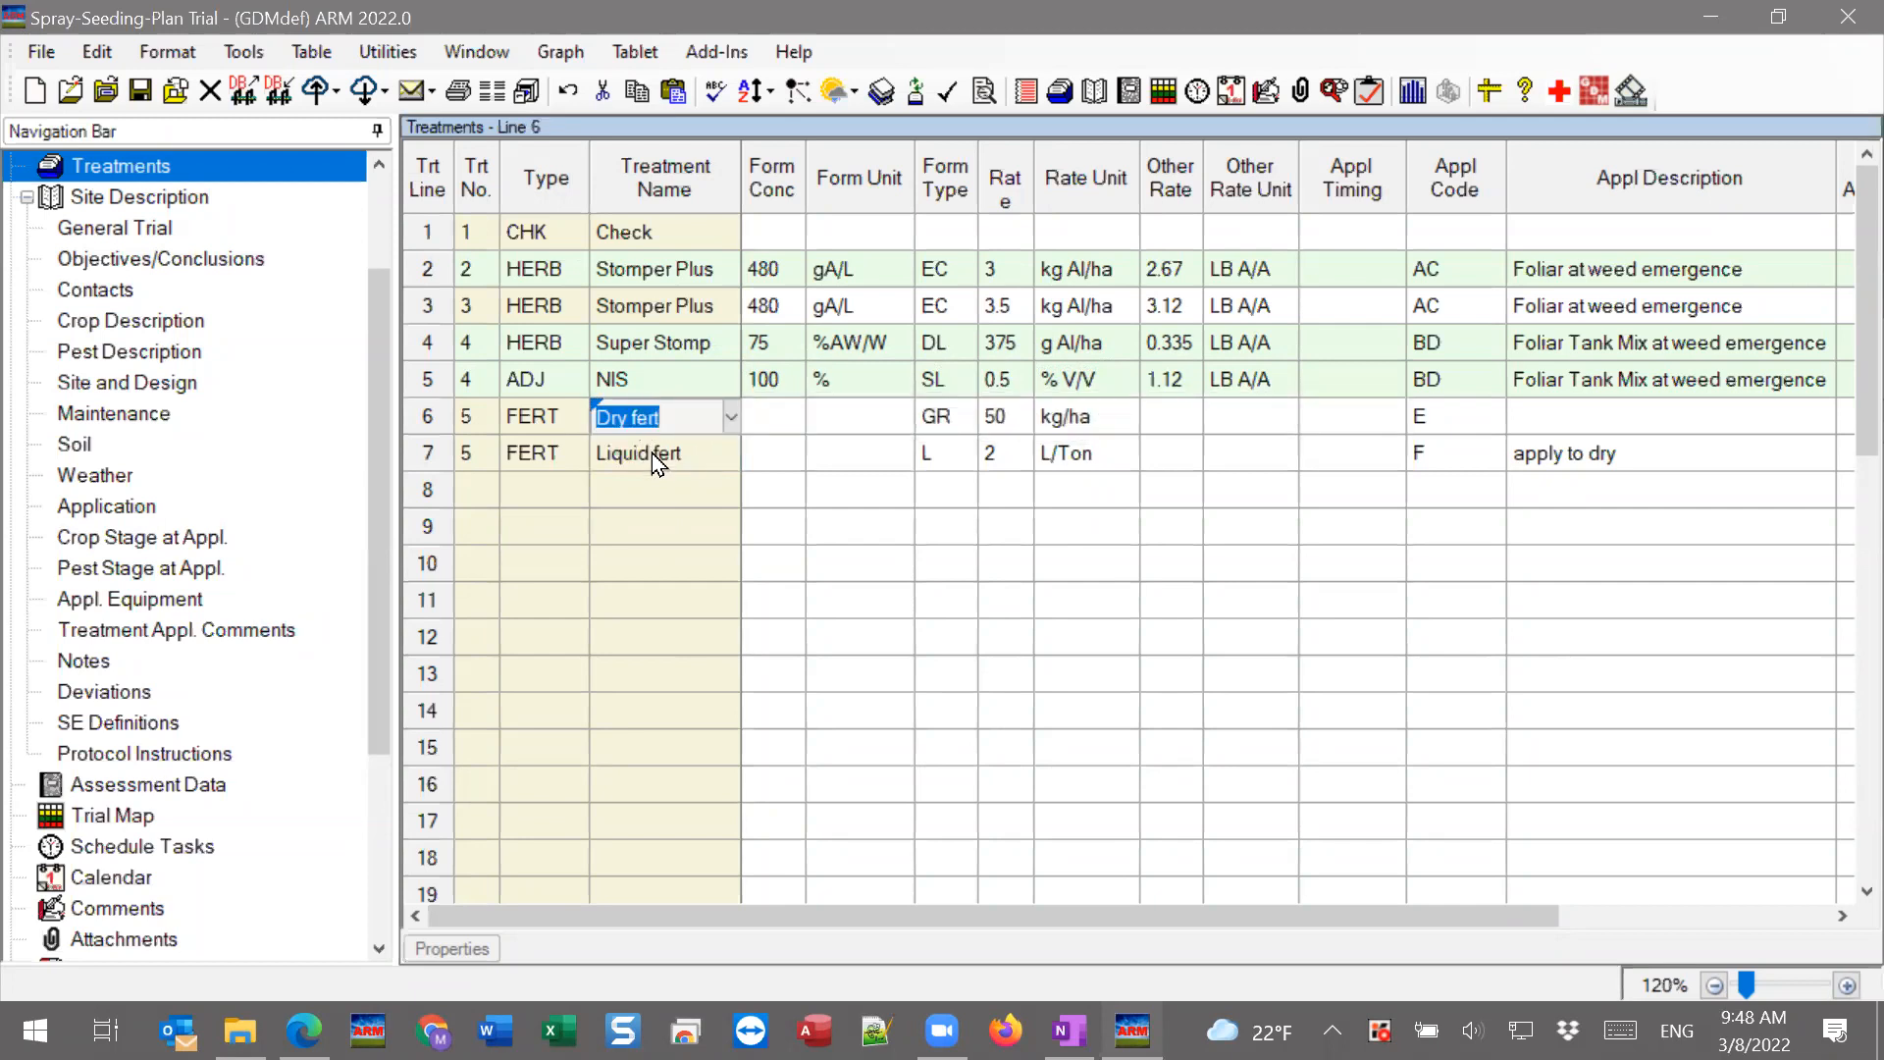
pyautogui.press('Down')
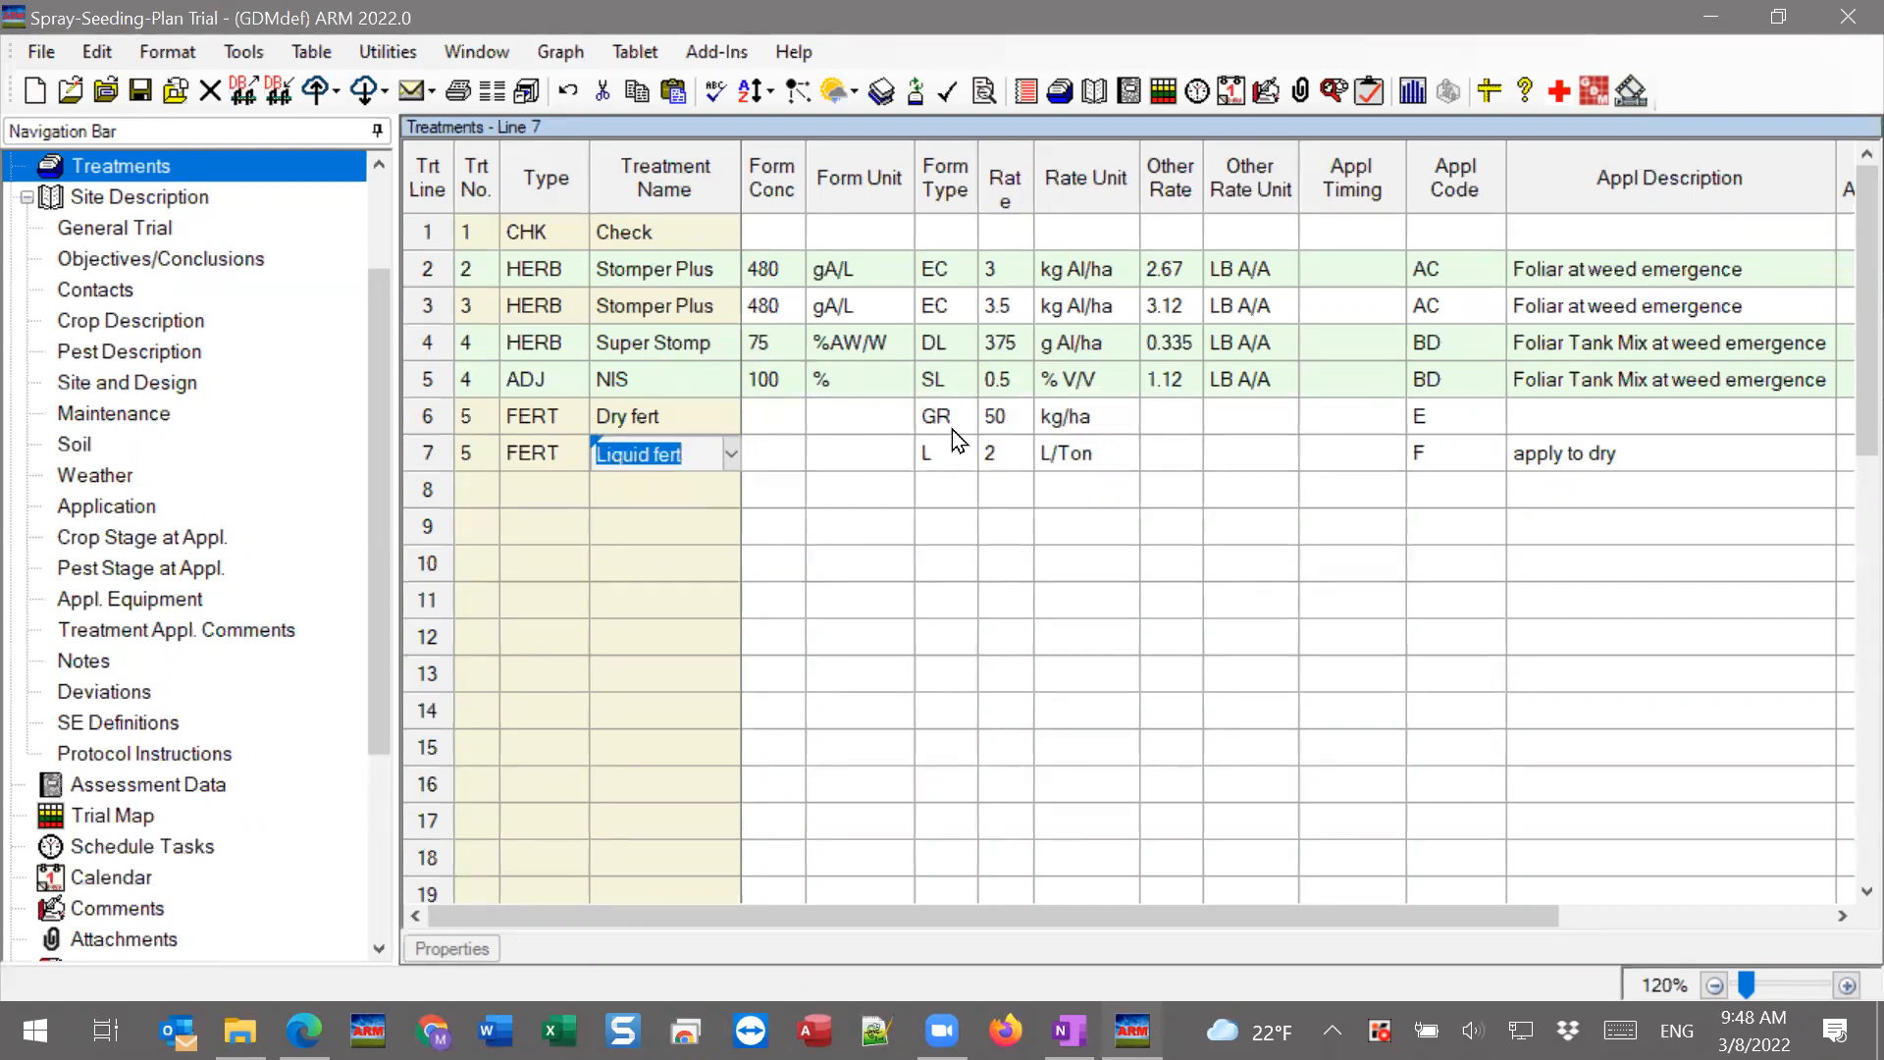
# Examine the rates, rate units and application codes of Dry fert and Liquid fert on lines 6 and 7.
pyautogui.click(1001, 456)
pyautogui.click(1050, 461)
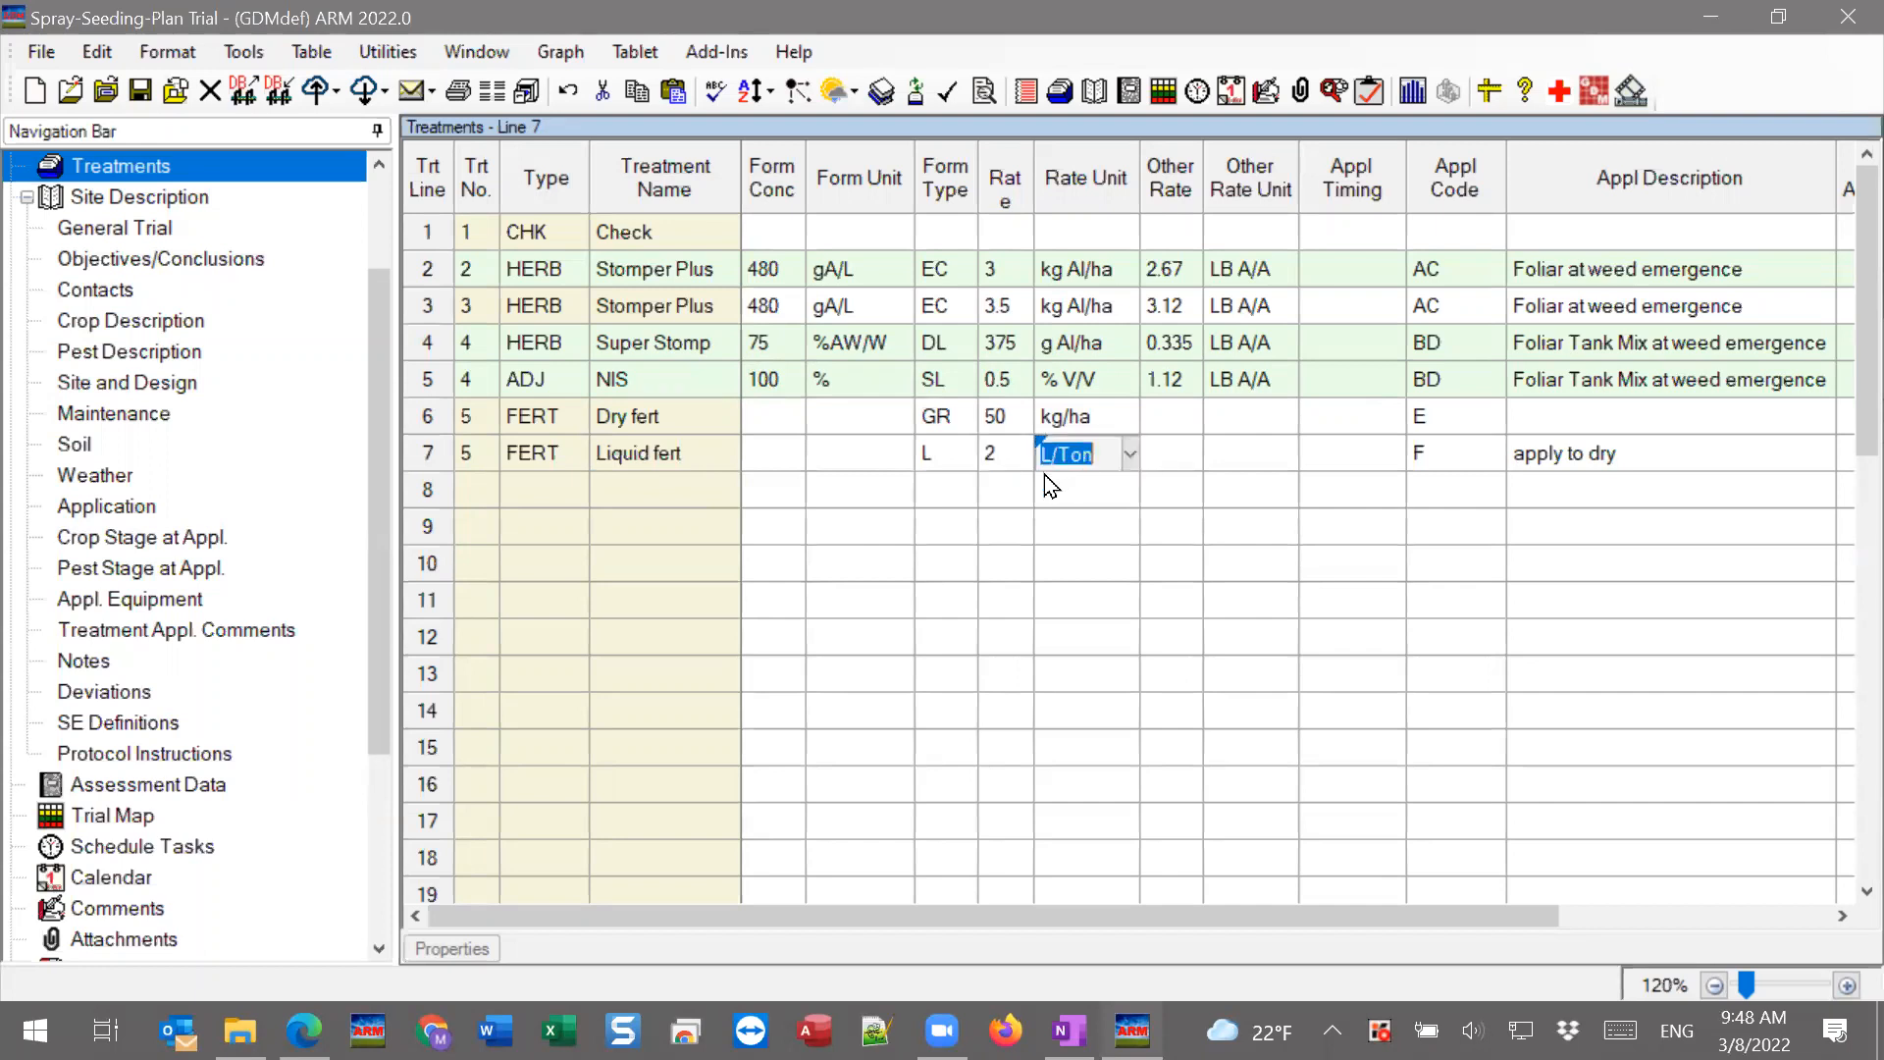
pyautogui.click(1085, 454)
pyautogui.click(1020, 415)
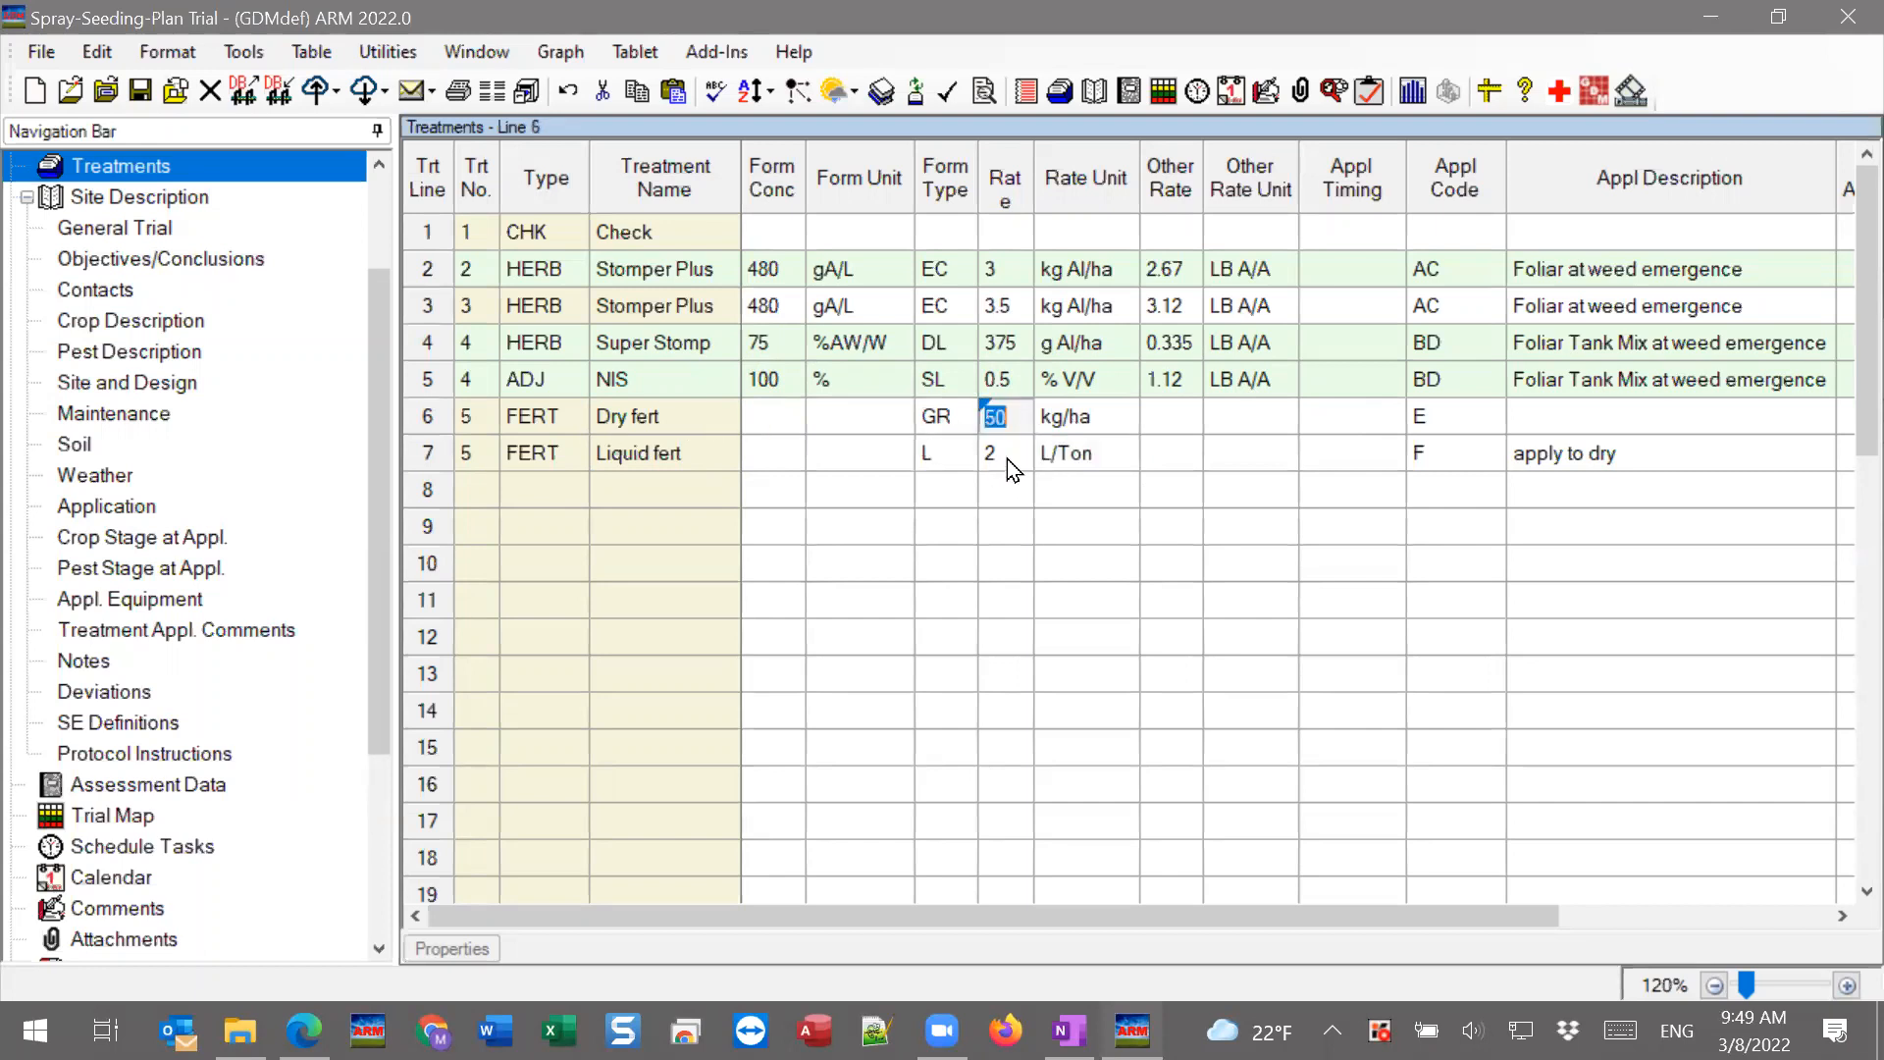
pyautogui.click(1048, 420)
pyautogui.click(1089, 420)
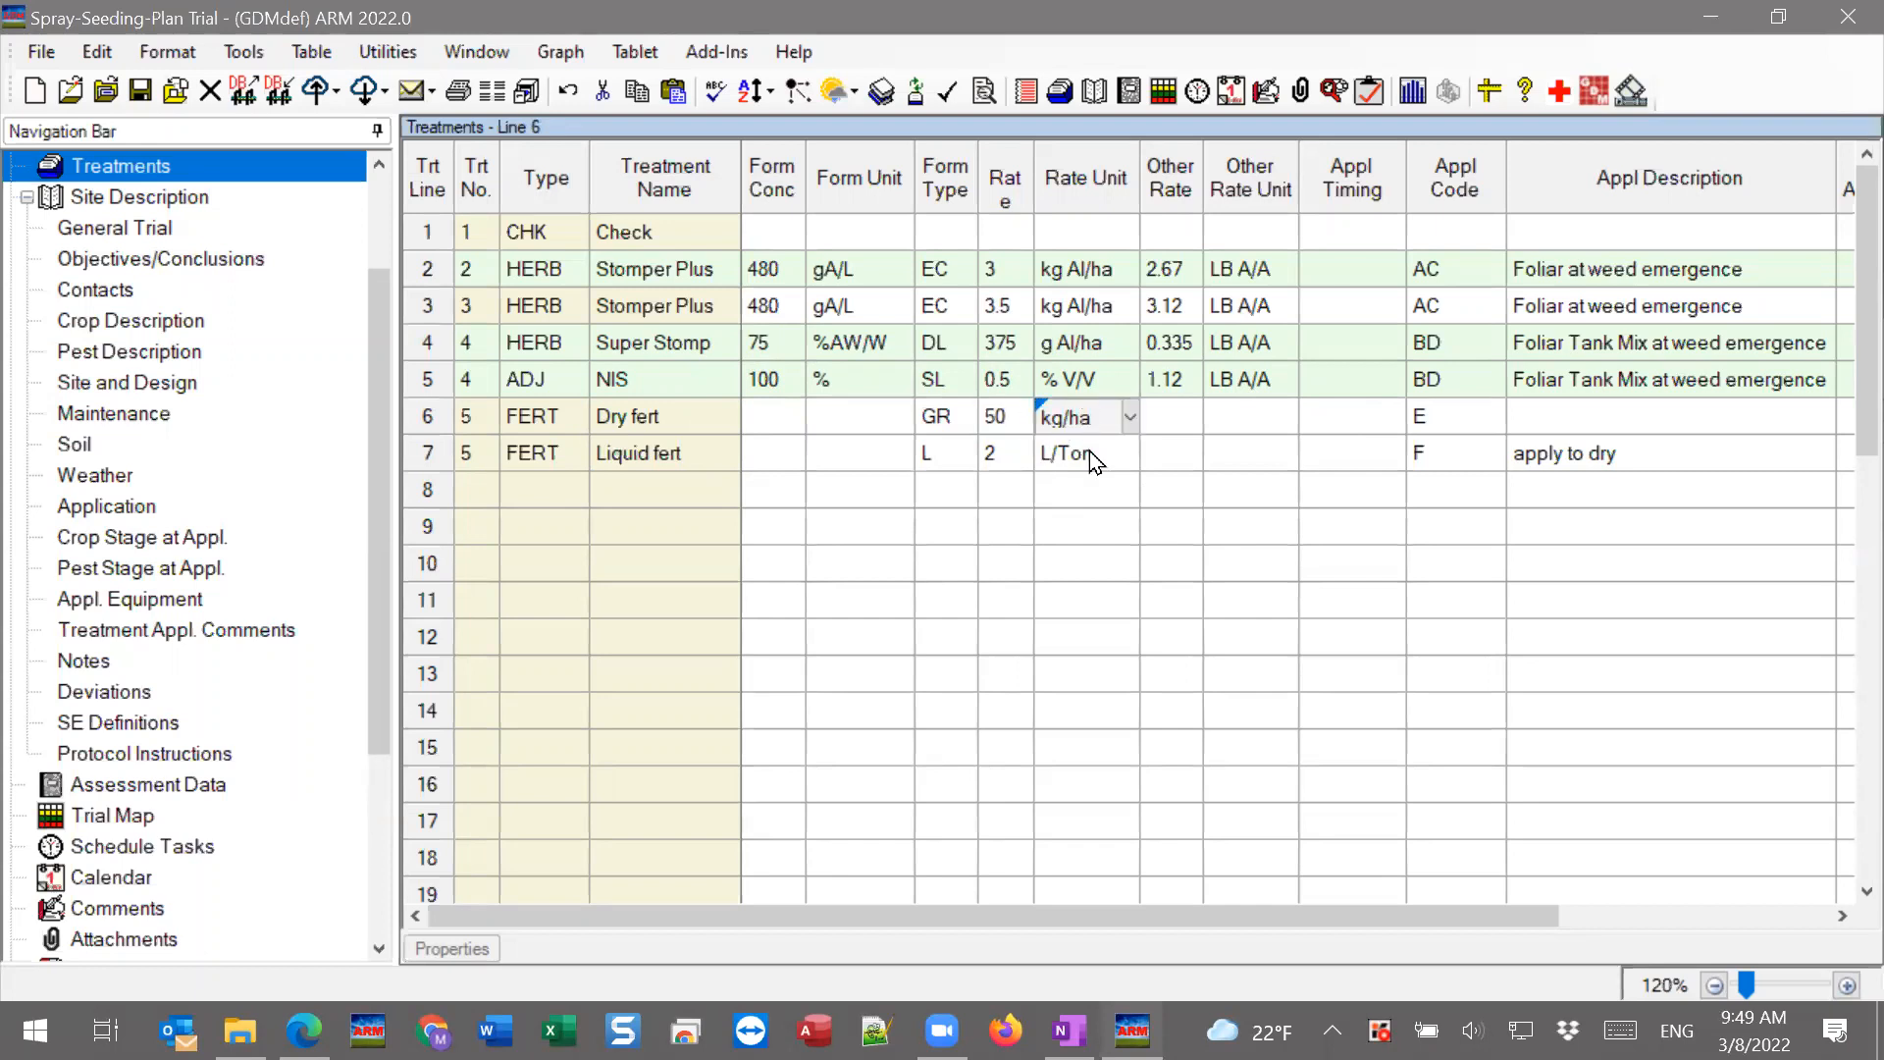
pyautogui.click(1452, 453)
pyautogui.click(1438, 426)
pyautogui.click(1434, 453)
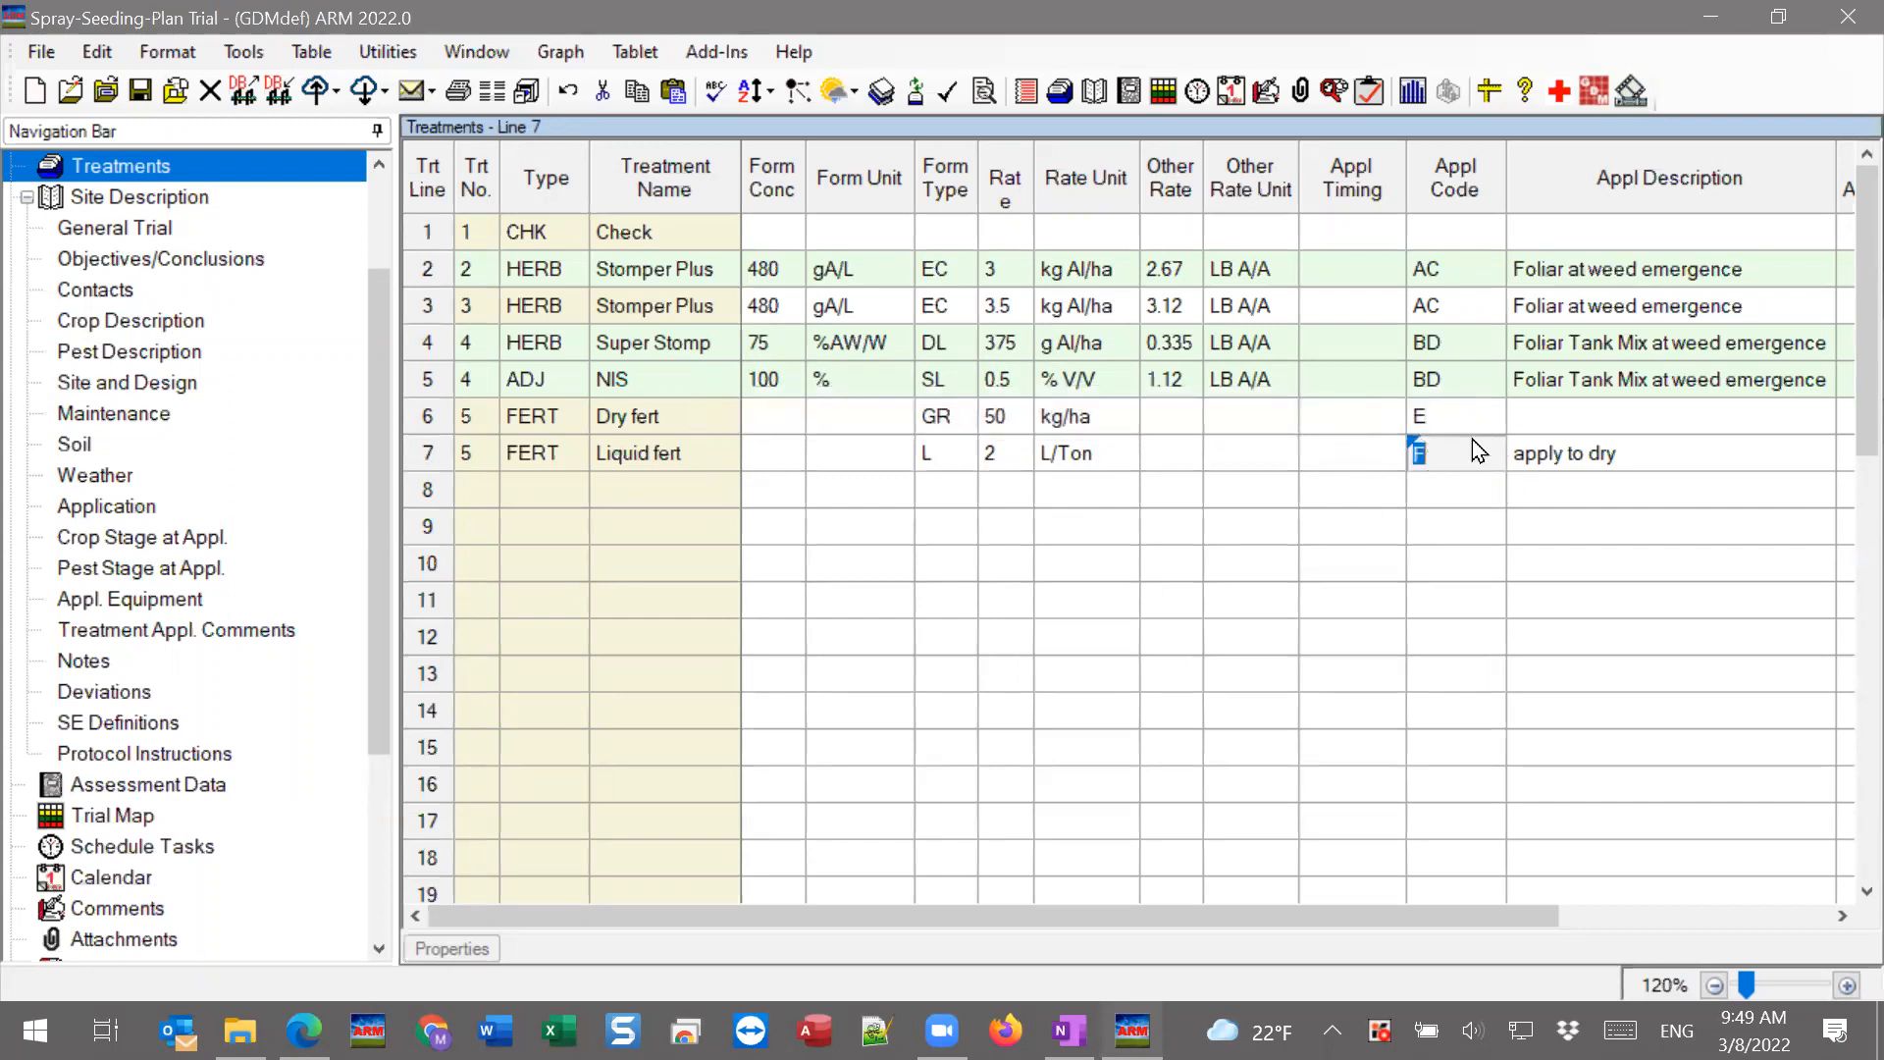
pyautogui.click(1461, 412)
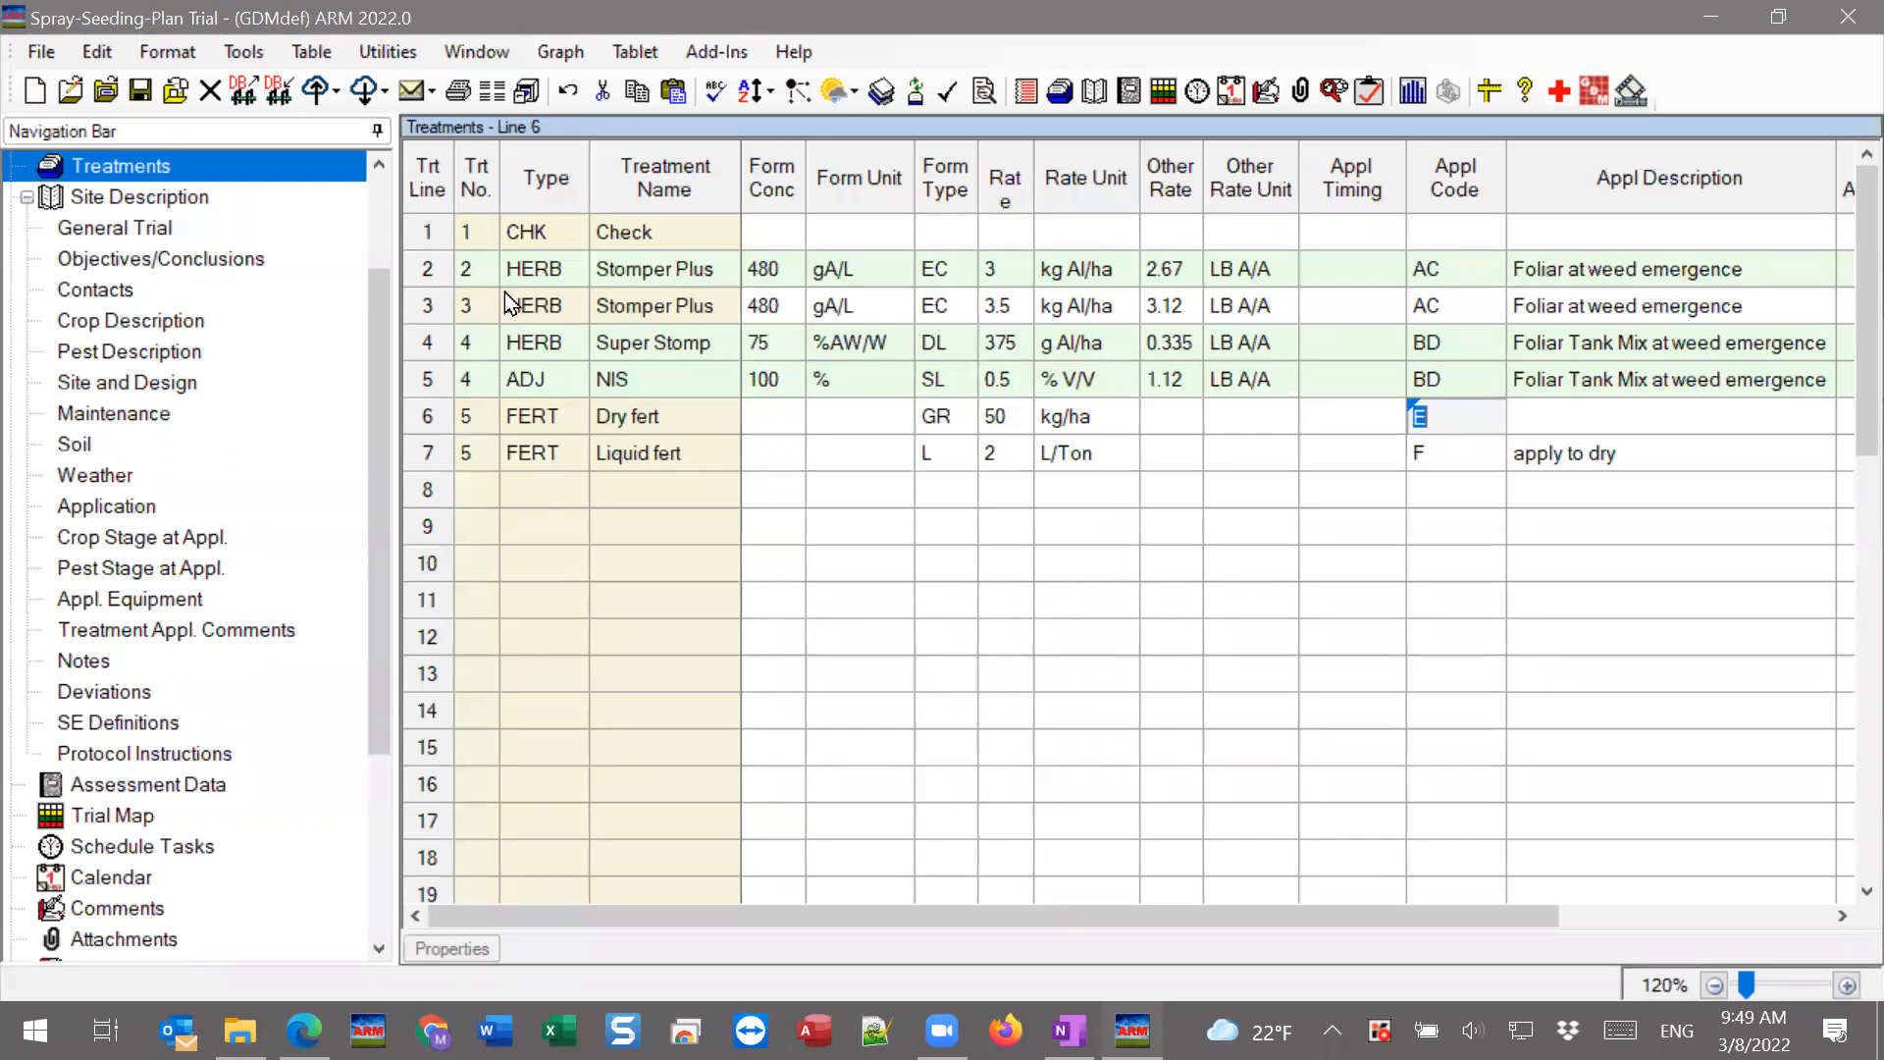
# Base the Spray/Seeding Plan product amounts and totals on the area of one treatment, and preview the treatment table.
pyautogui.click(457, 92)
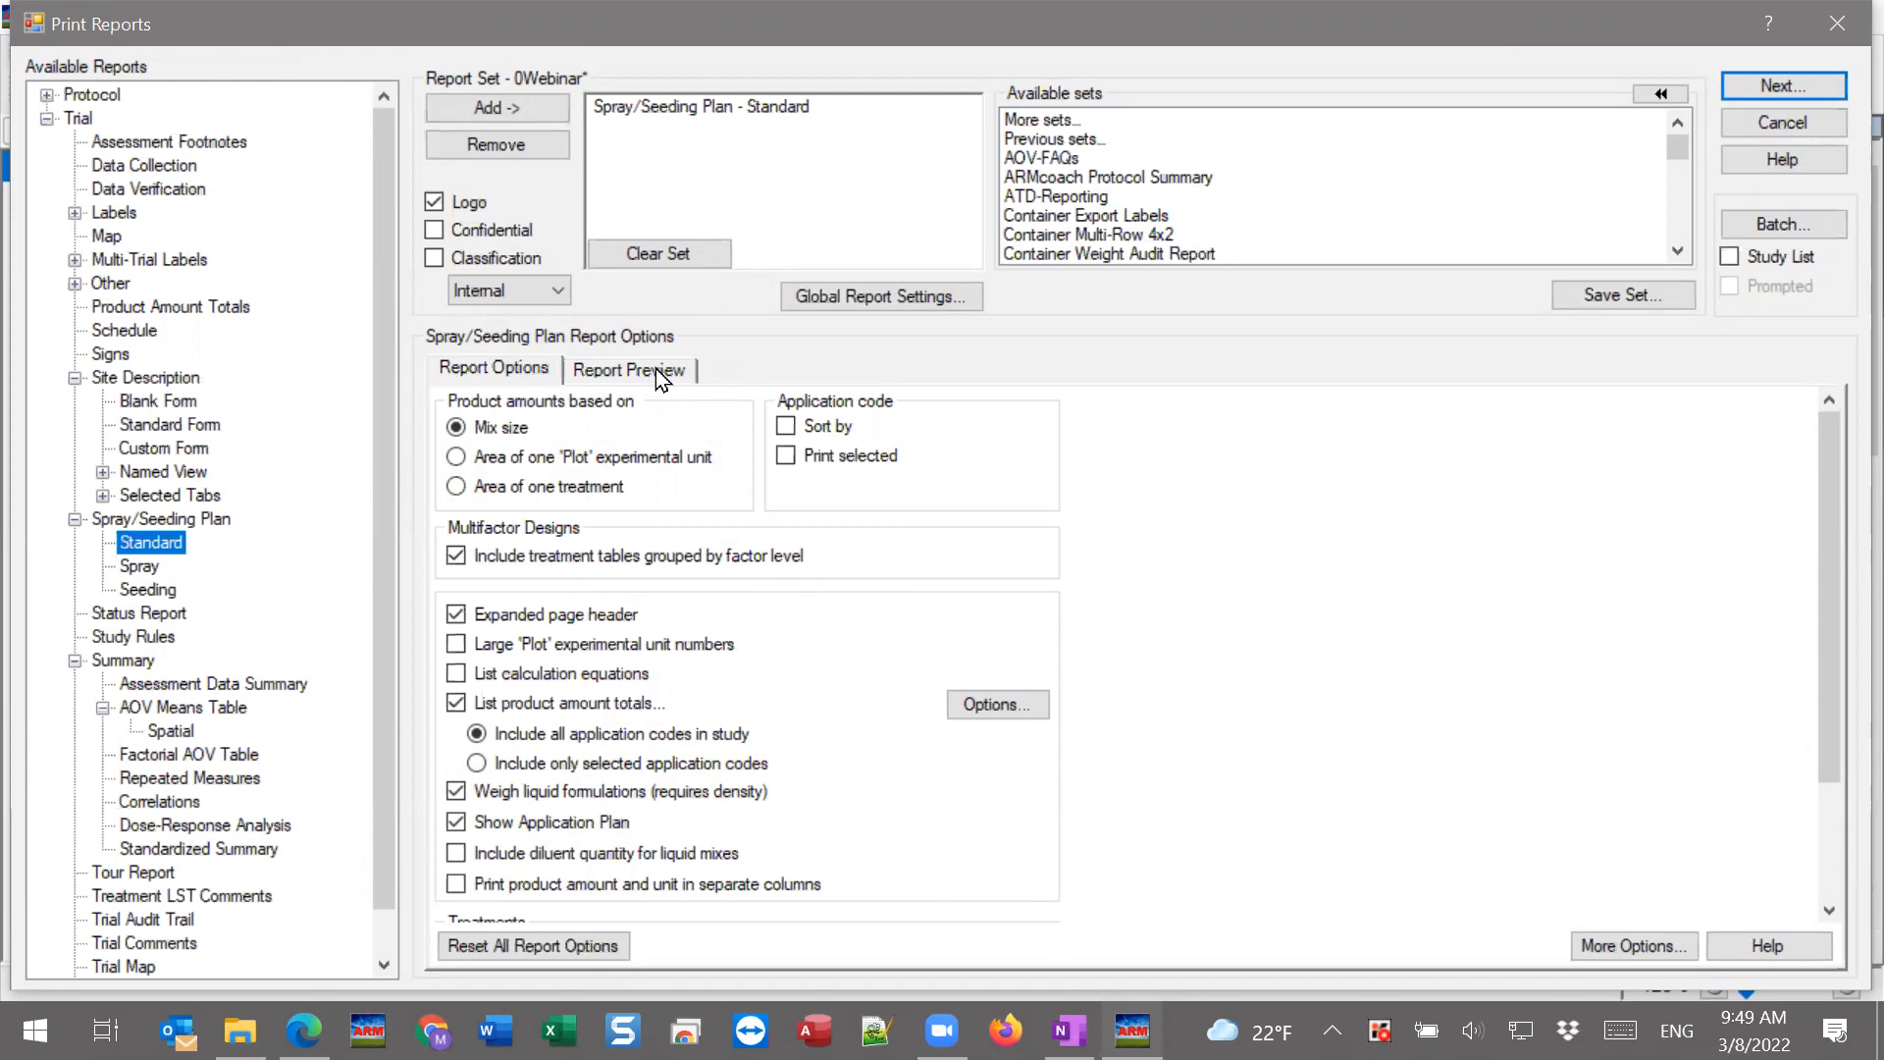
pyautogui.click(459, 488)
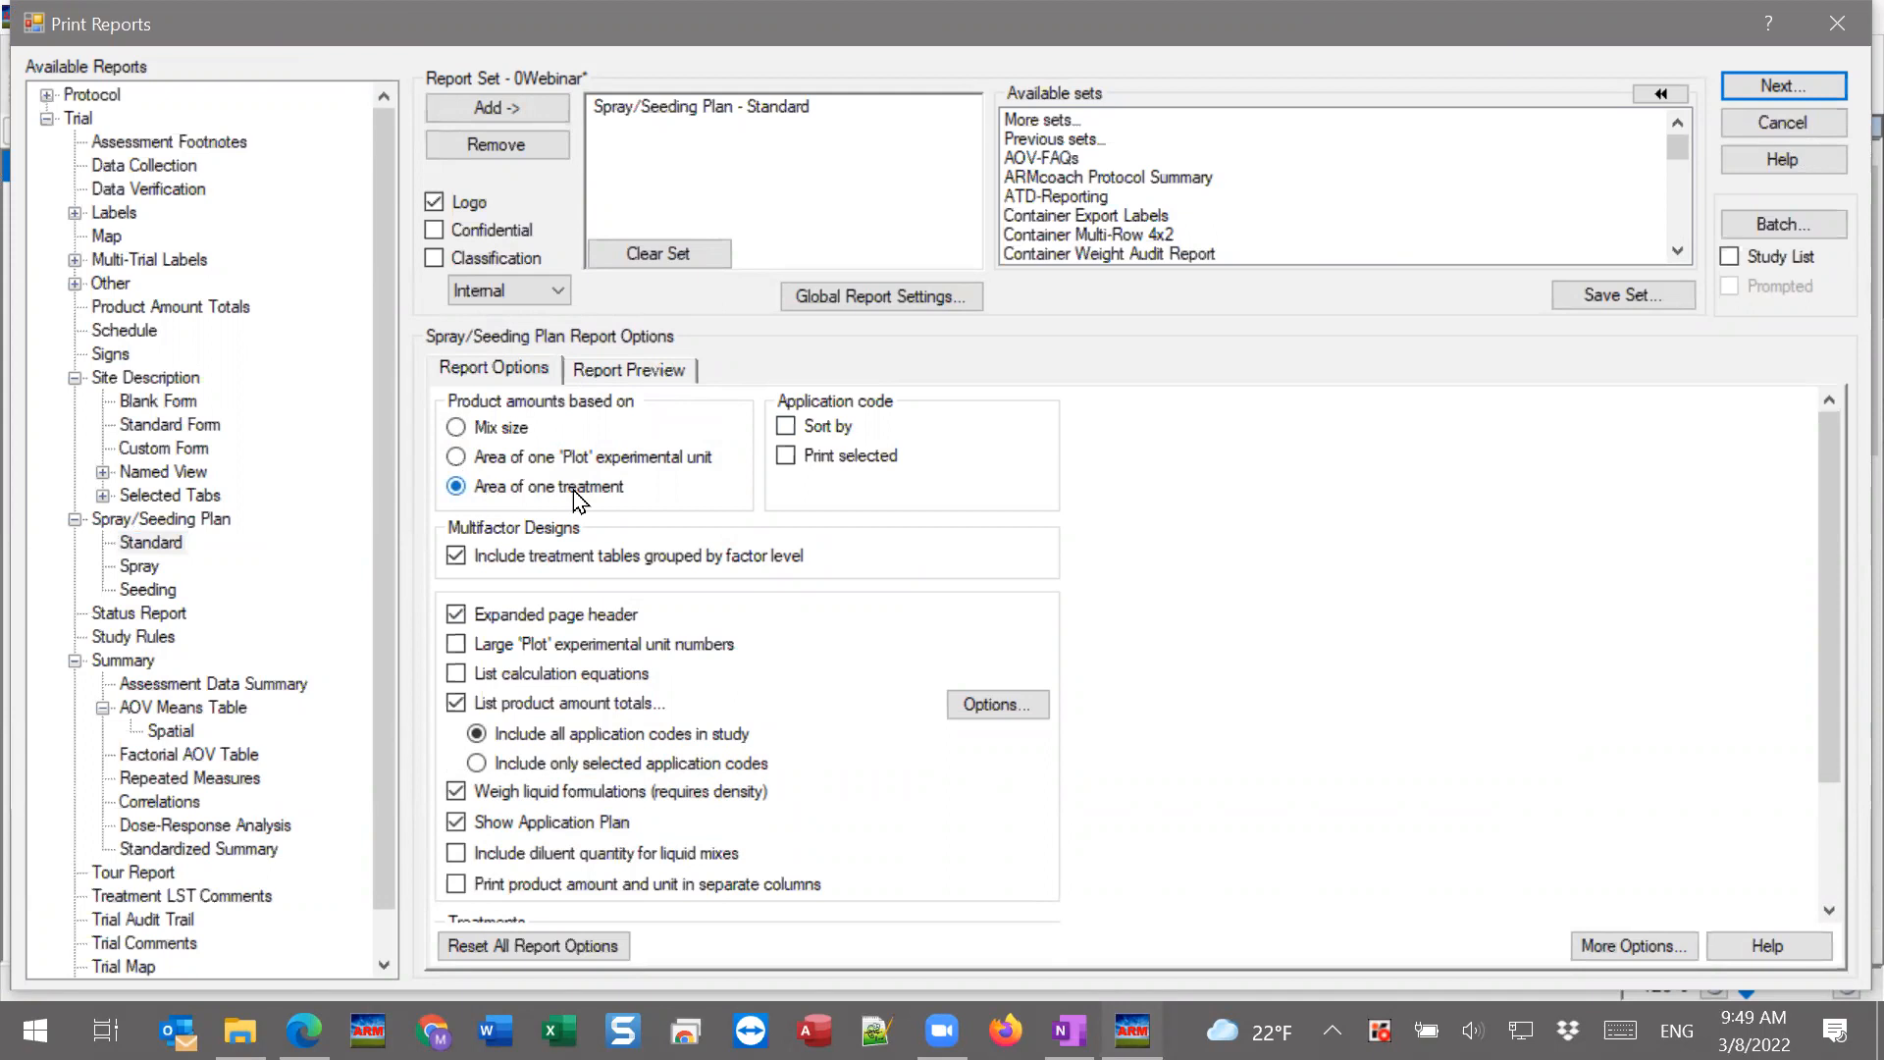
pyautogui.click(633, 370)
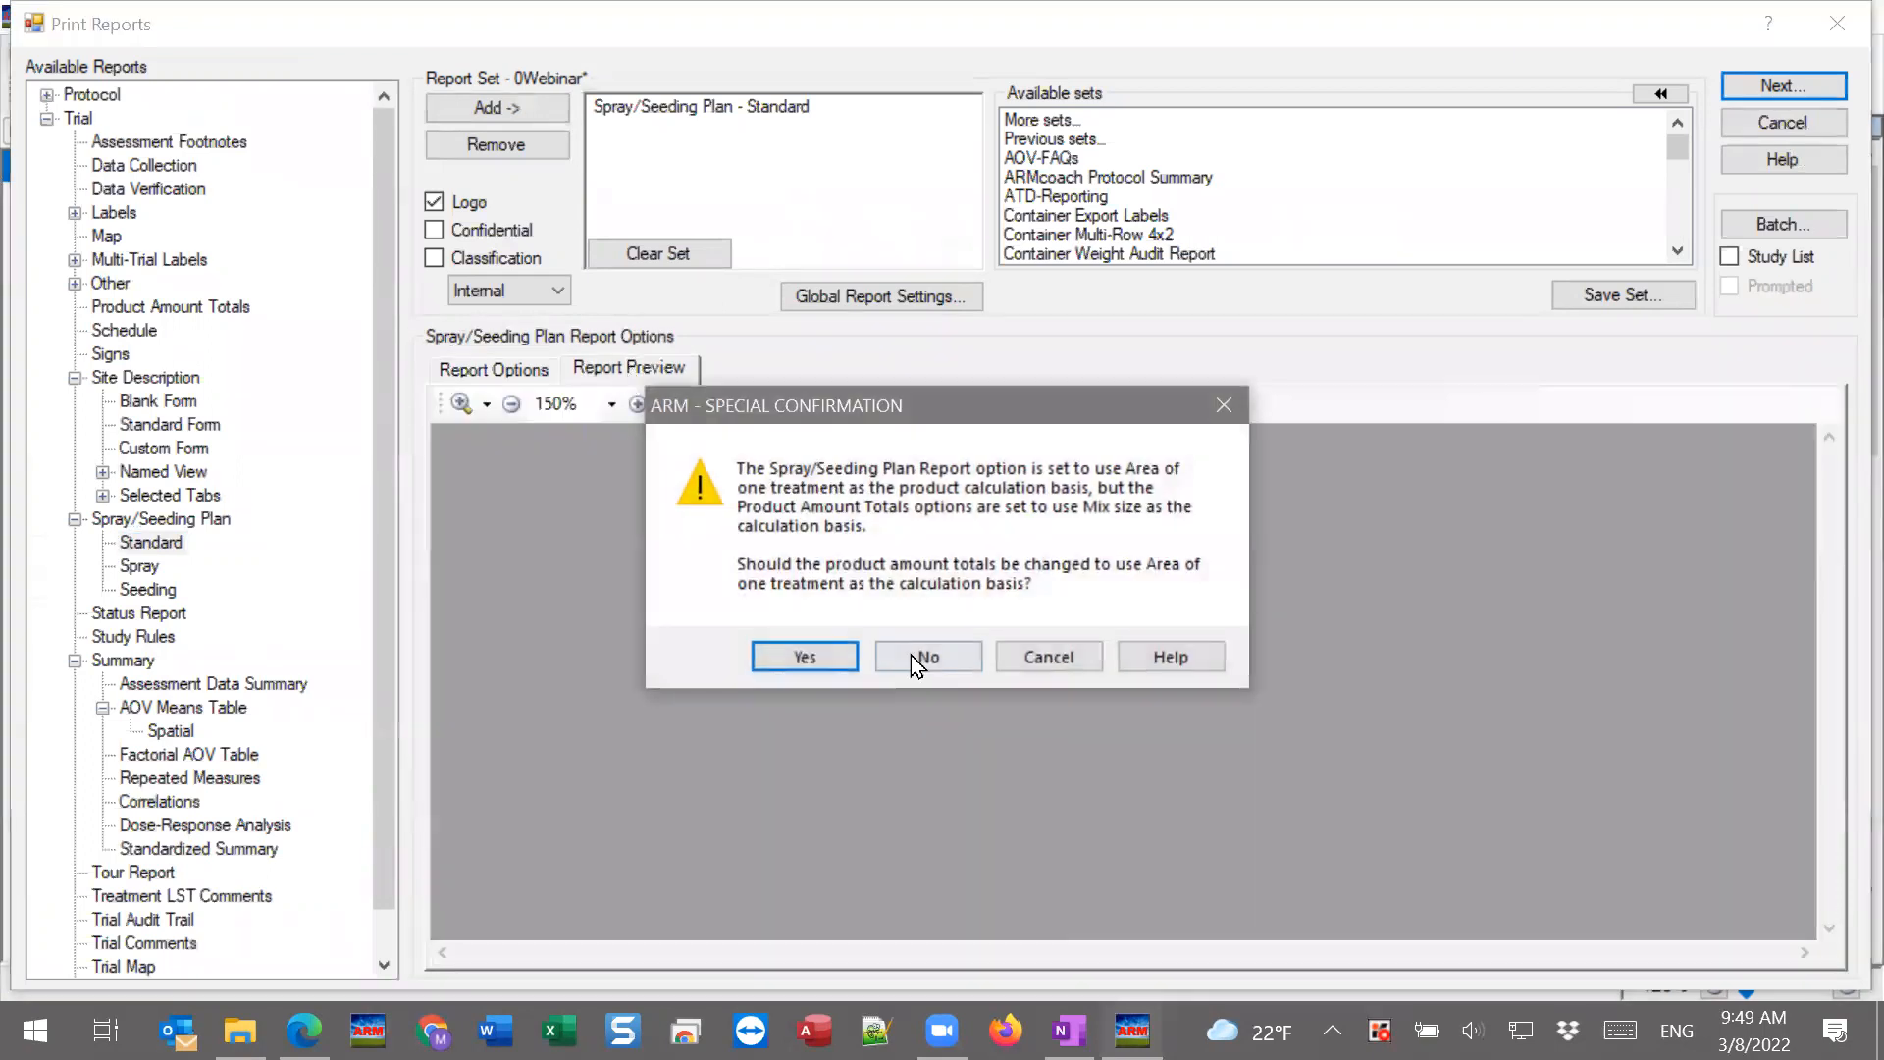
pyautogui.click(804, 656)
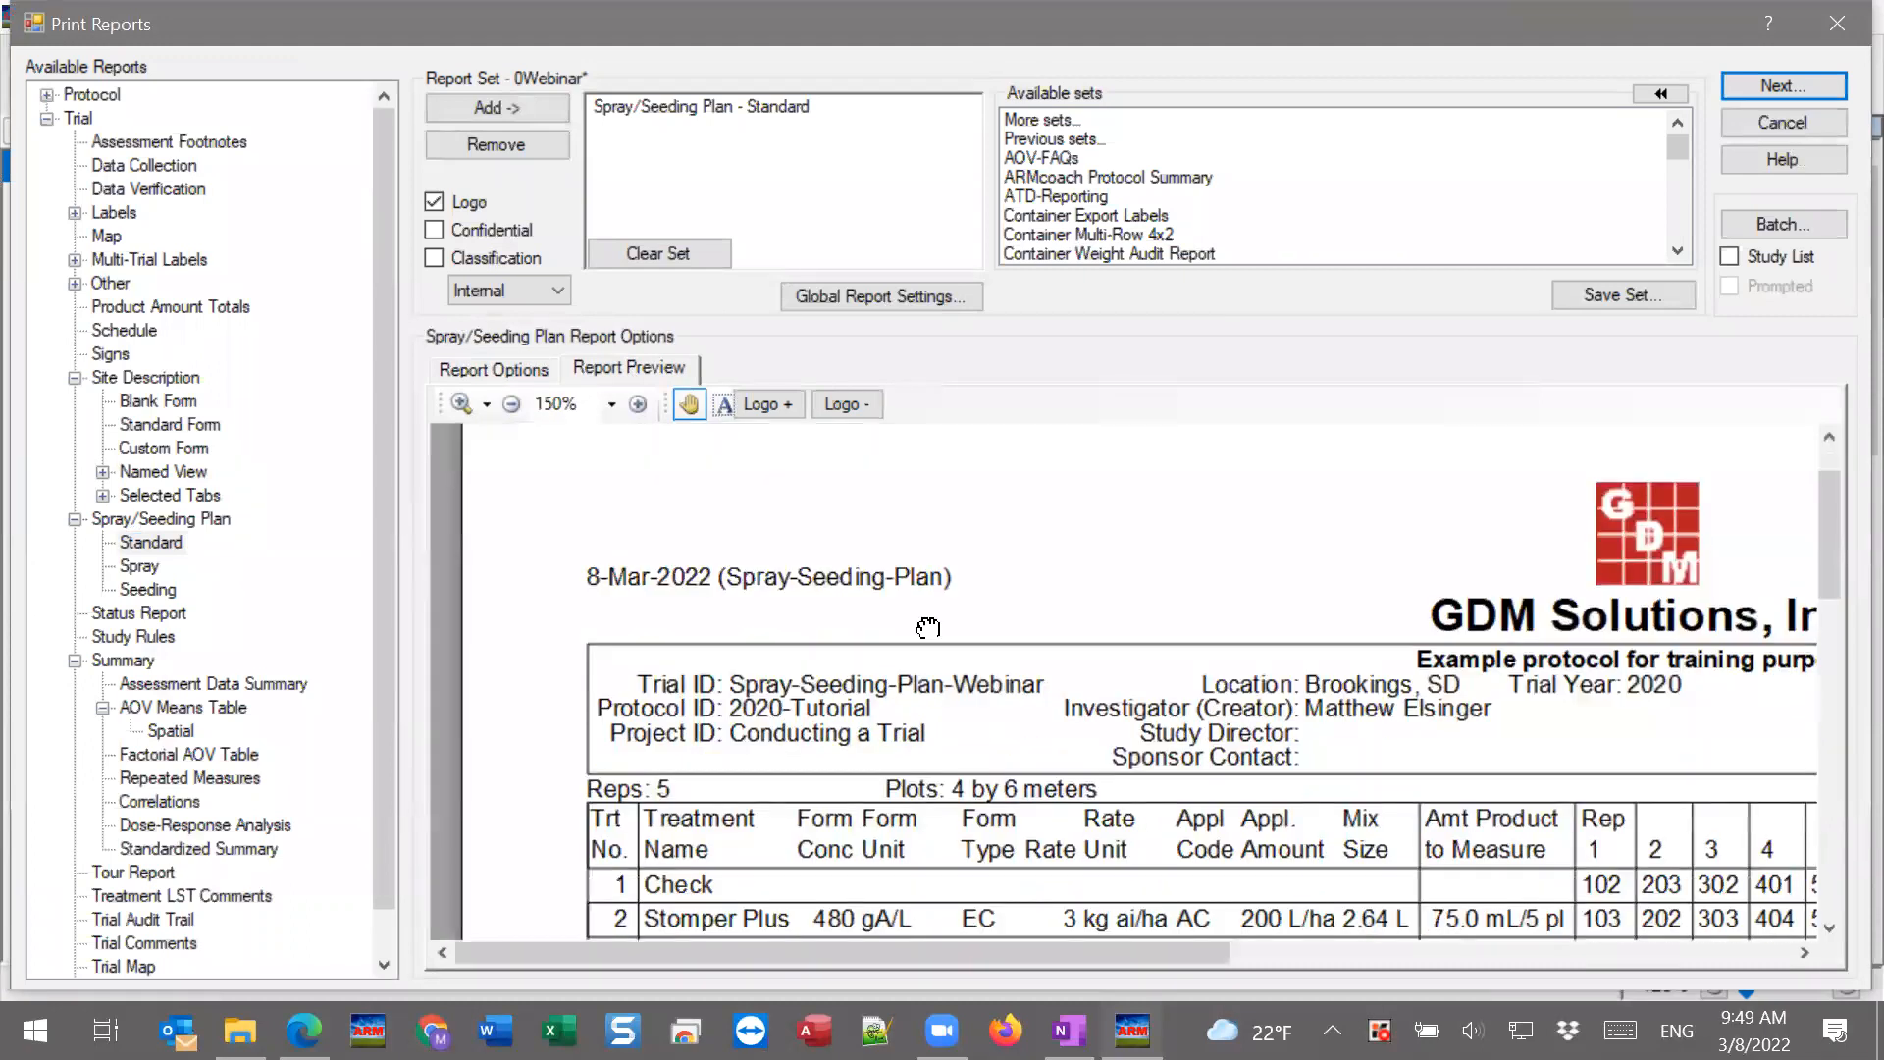
pyautogui.scroll(-5, 893, 775)
pyautogui.moveTo(905, 633); pyautogui.dragTo(899, 585)
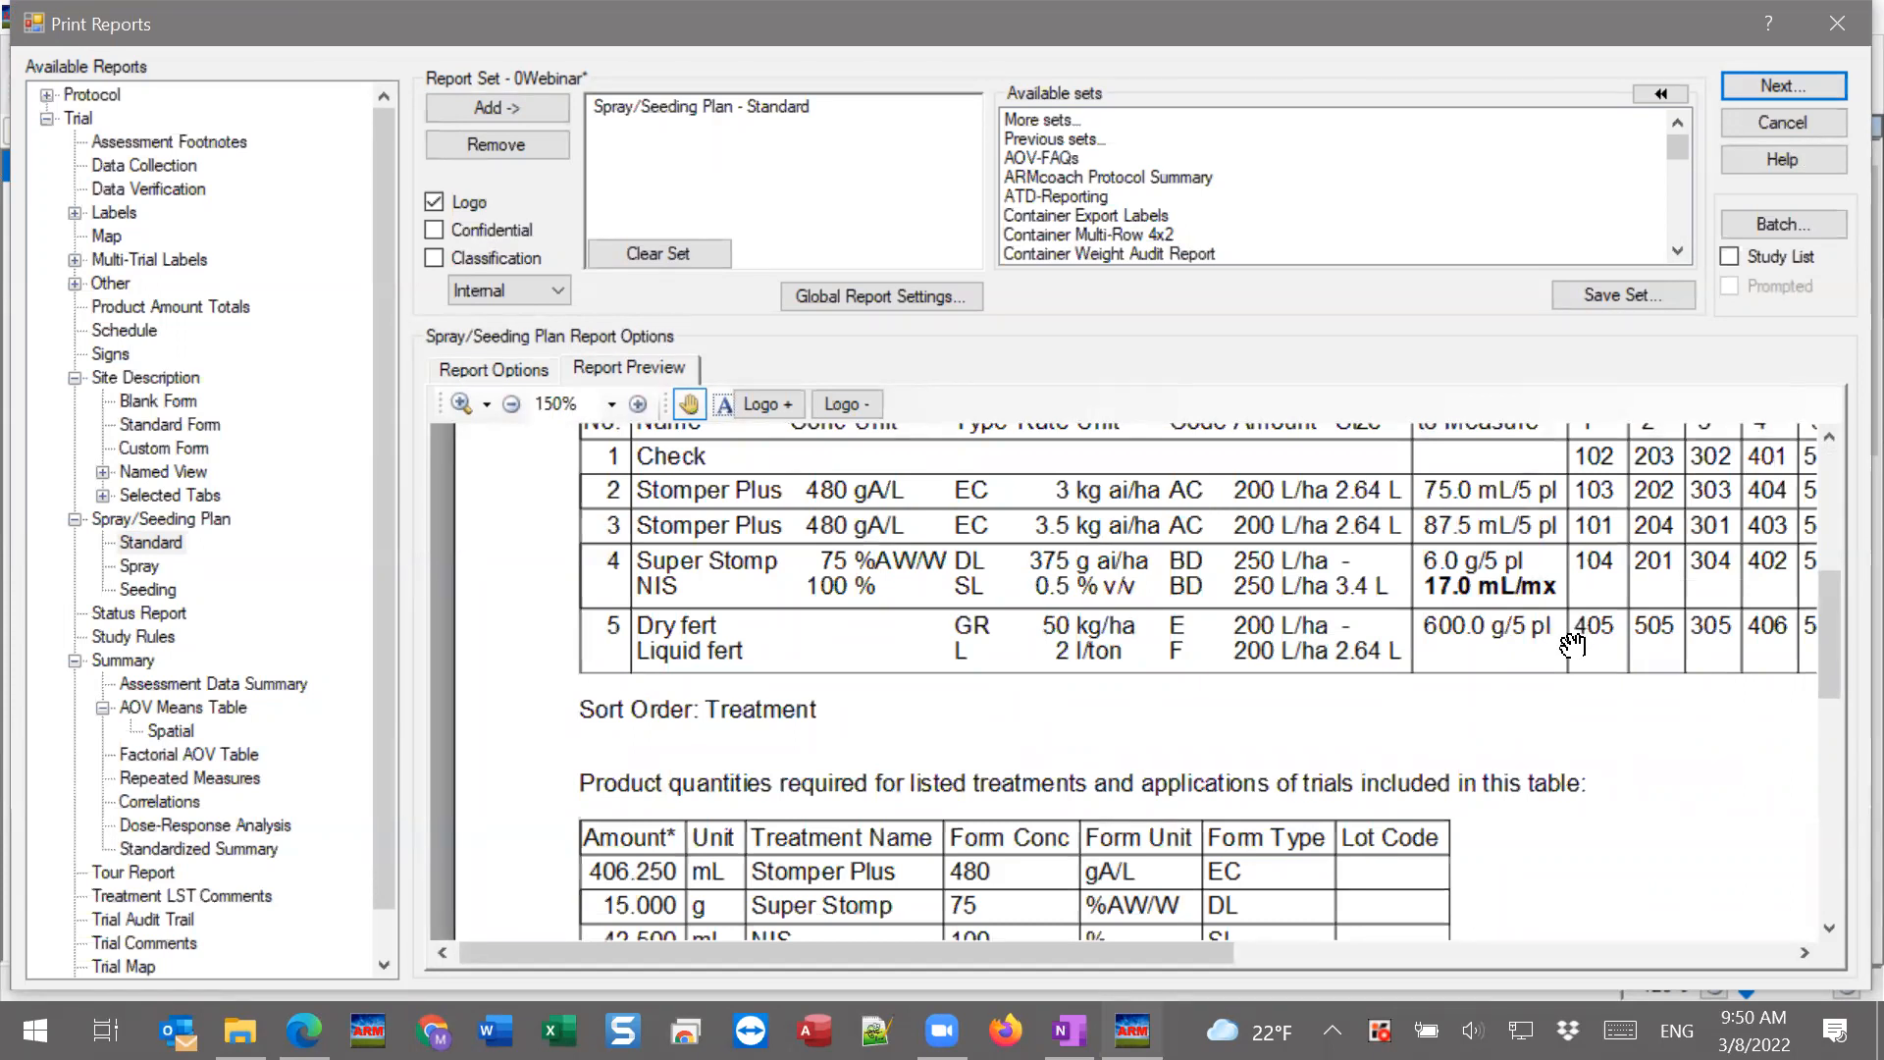
pyautogui.click(480, 371)
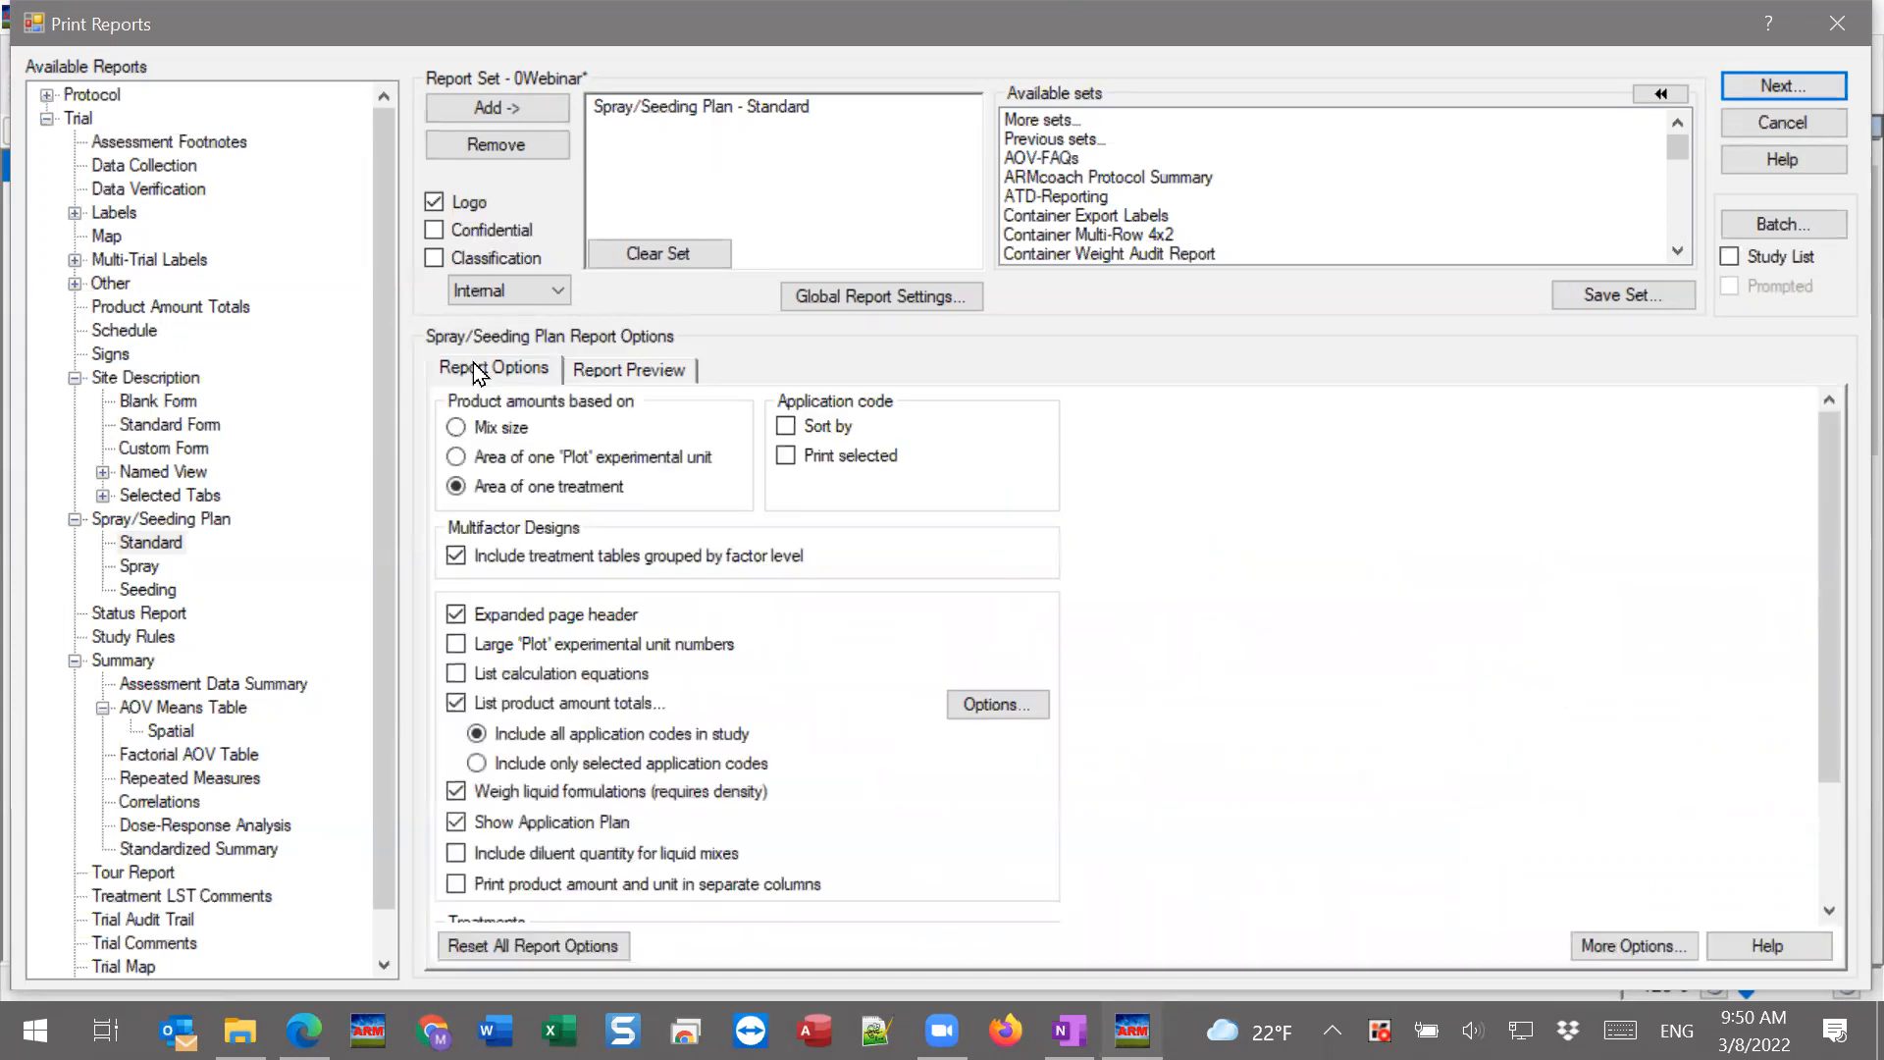
pyautogui.click(481, 461)
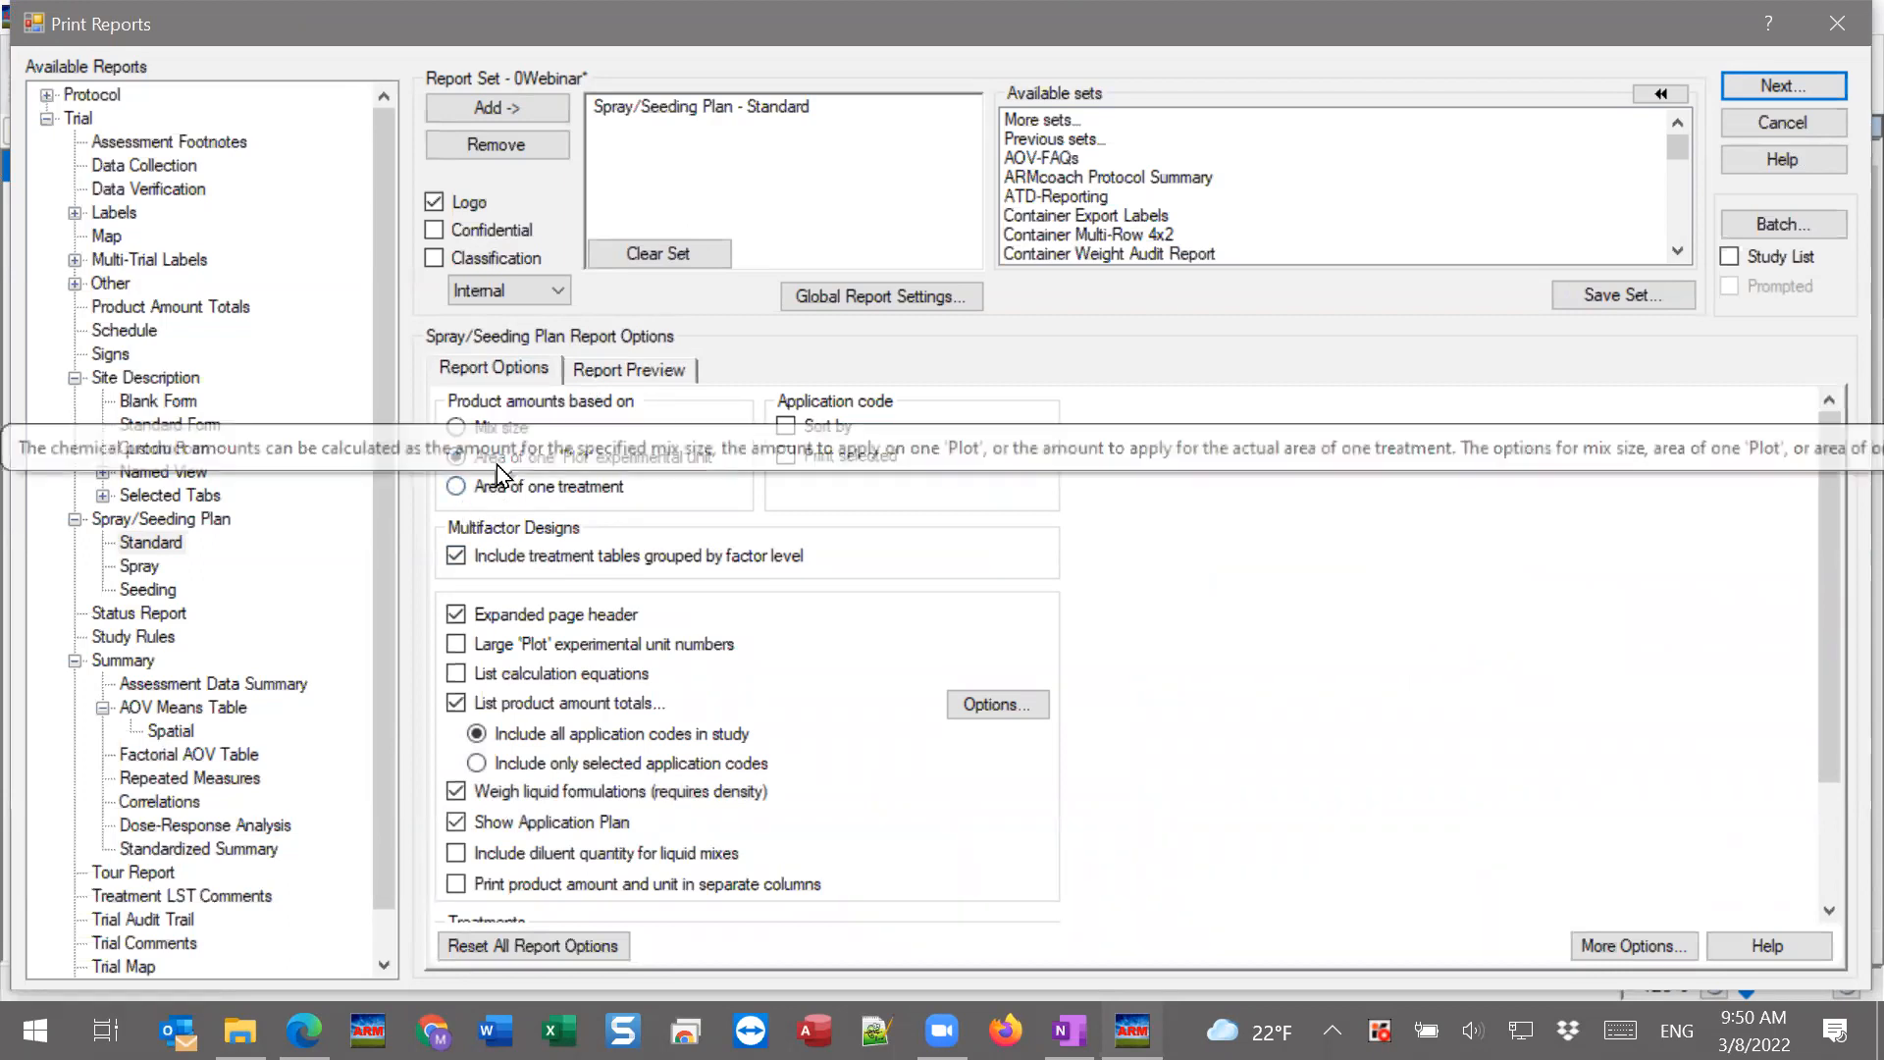
pyautogui.click(549, 487)
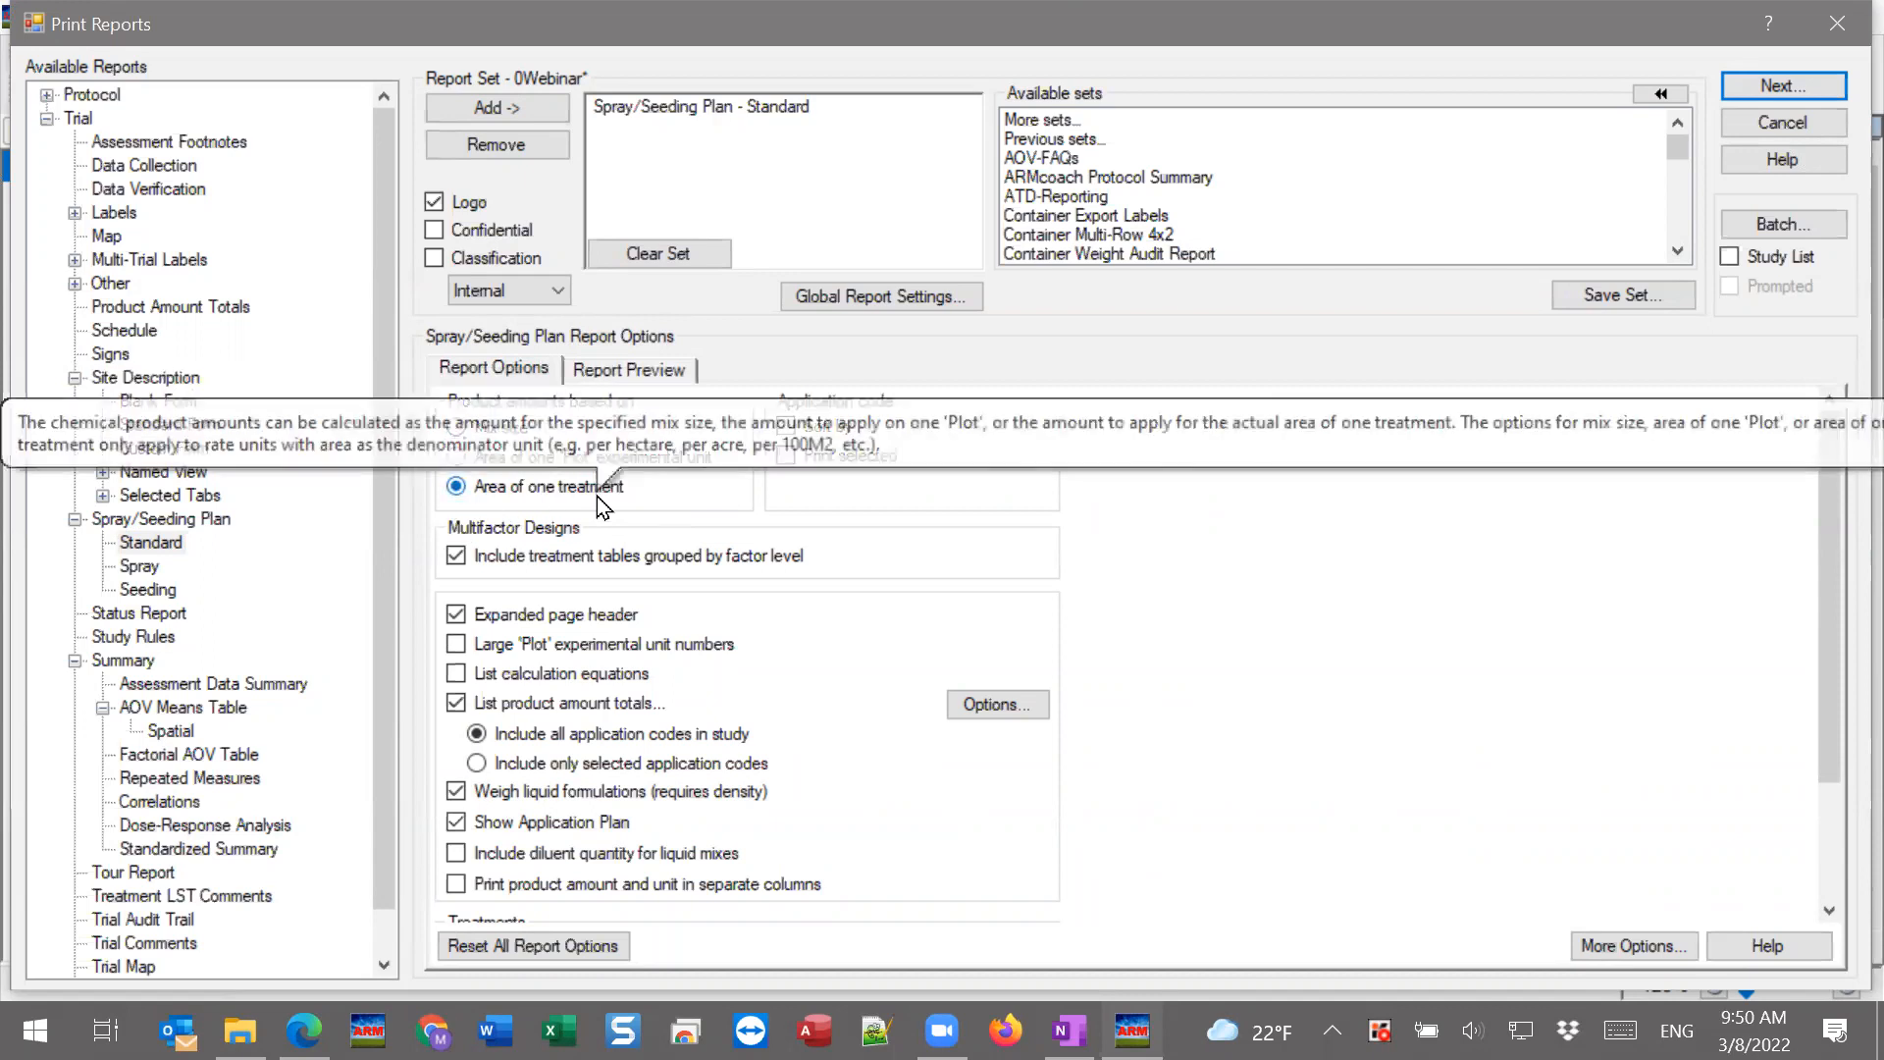
# Preview the Spray/Seeding Plan report again, examine treatment 5's amounts to measure, and return to the Treatments editor.
pyautogui.click(636, 377)
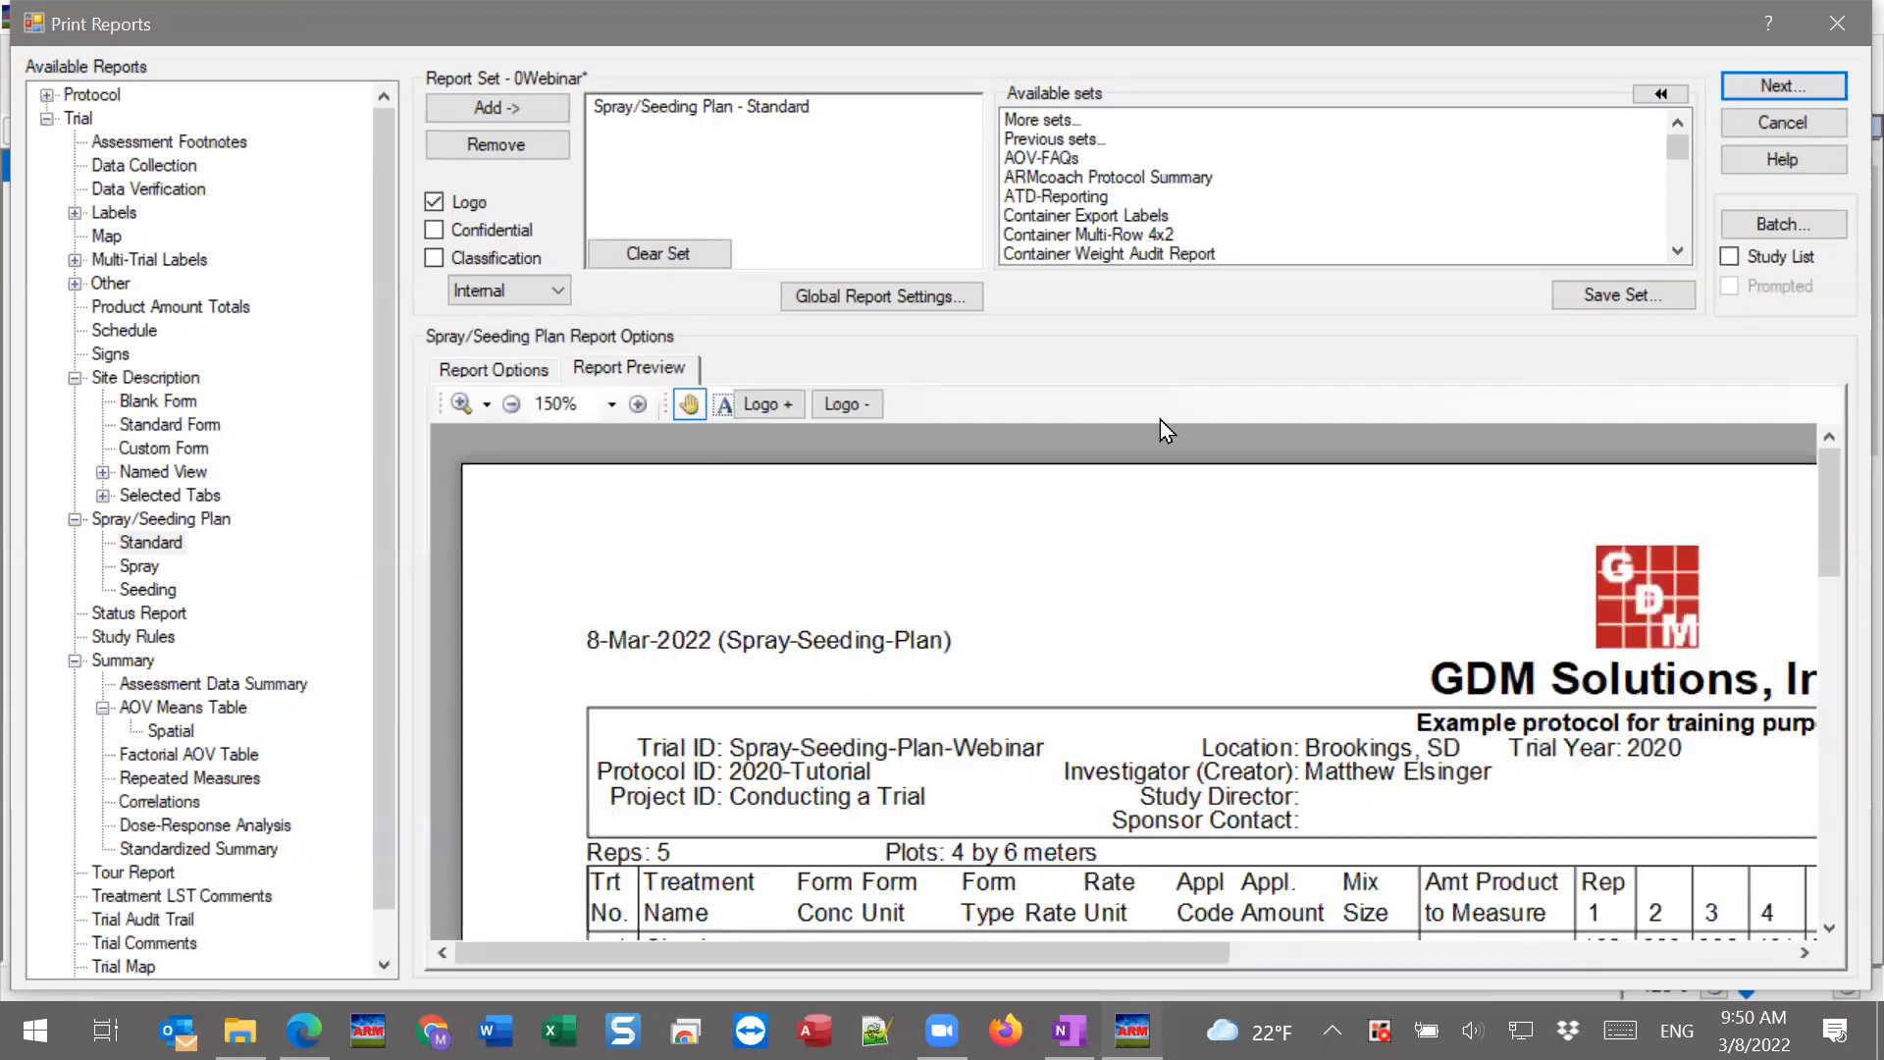
pyautogui.scroll(-3, 1281, 782)
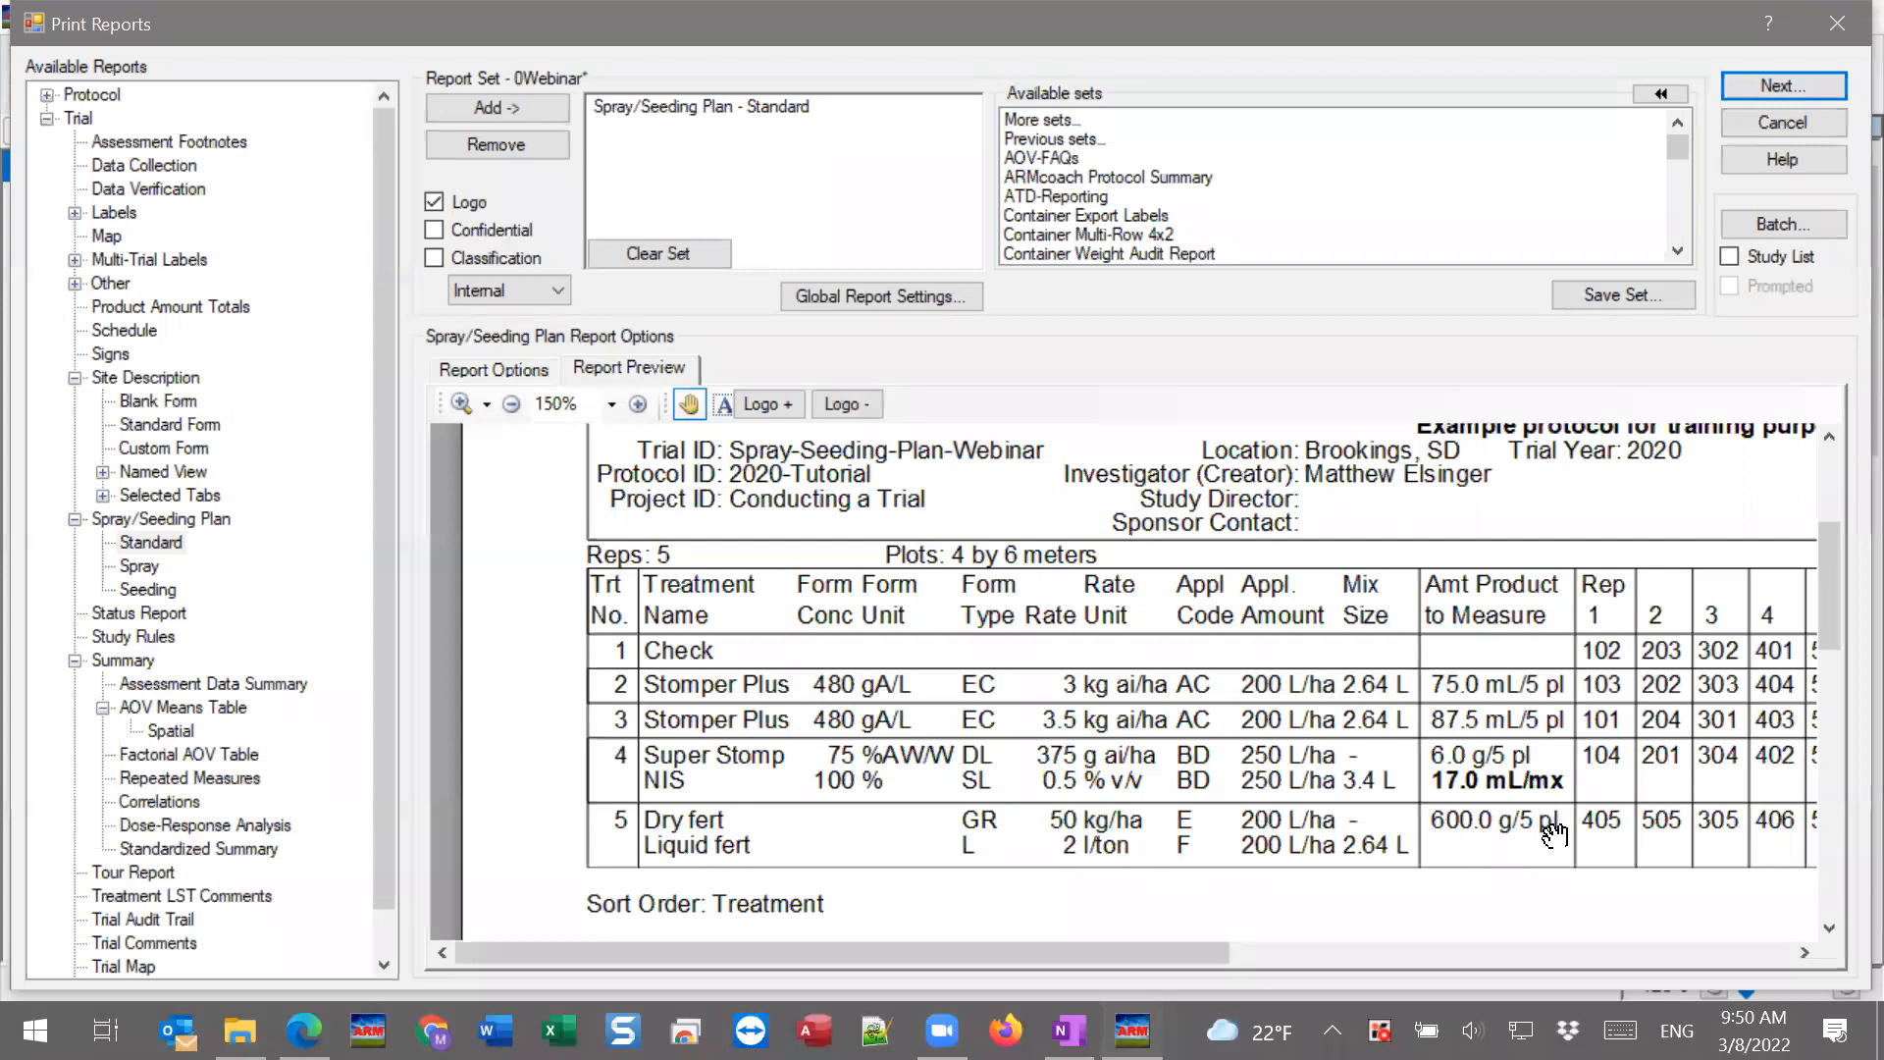
pyautogui.moveTo(1451, 844); pyautogui.dragTo(1452, 847)
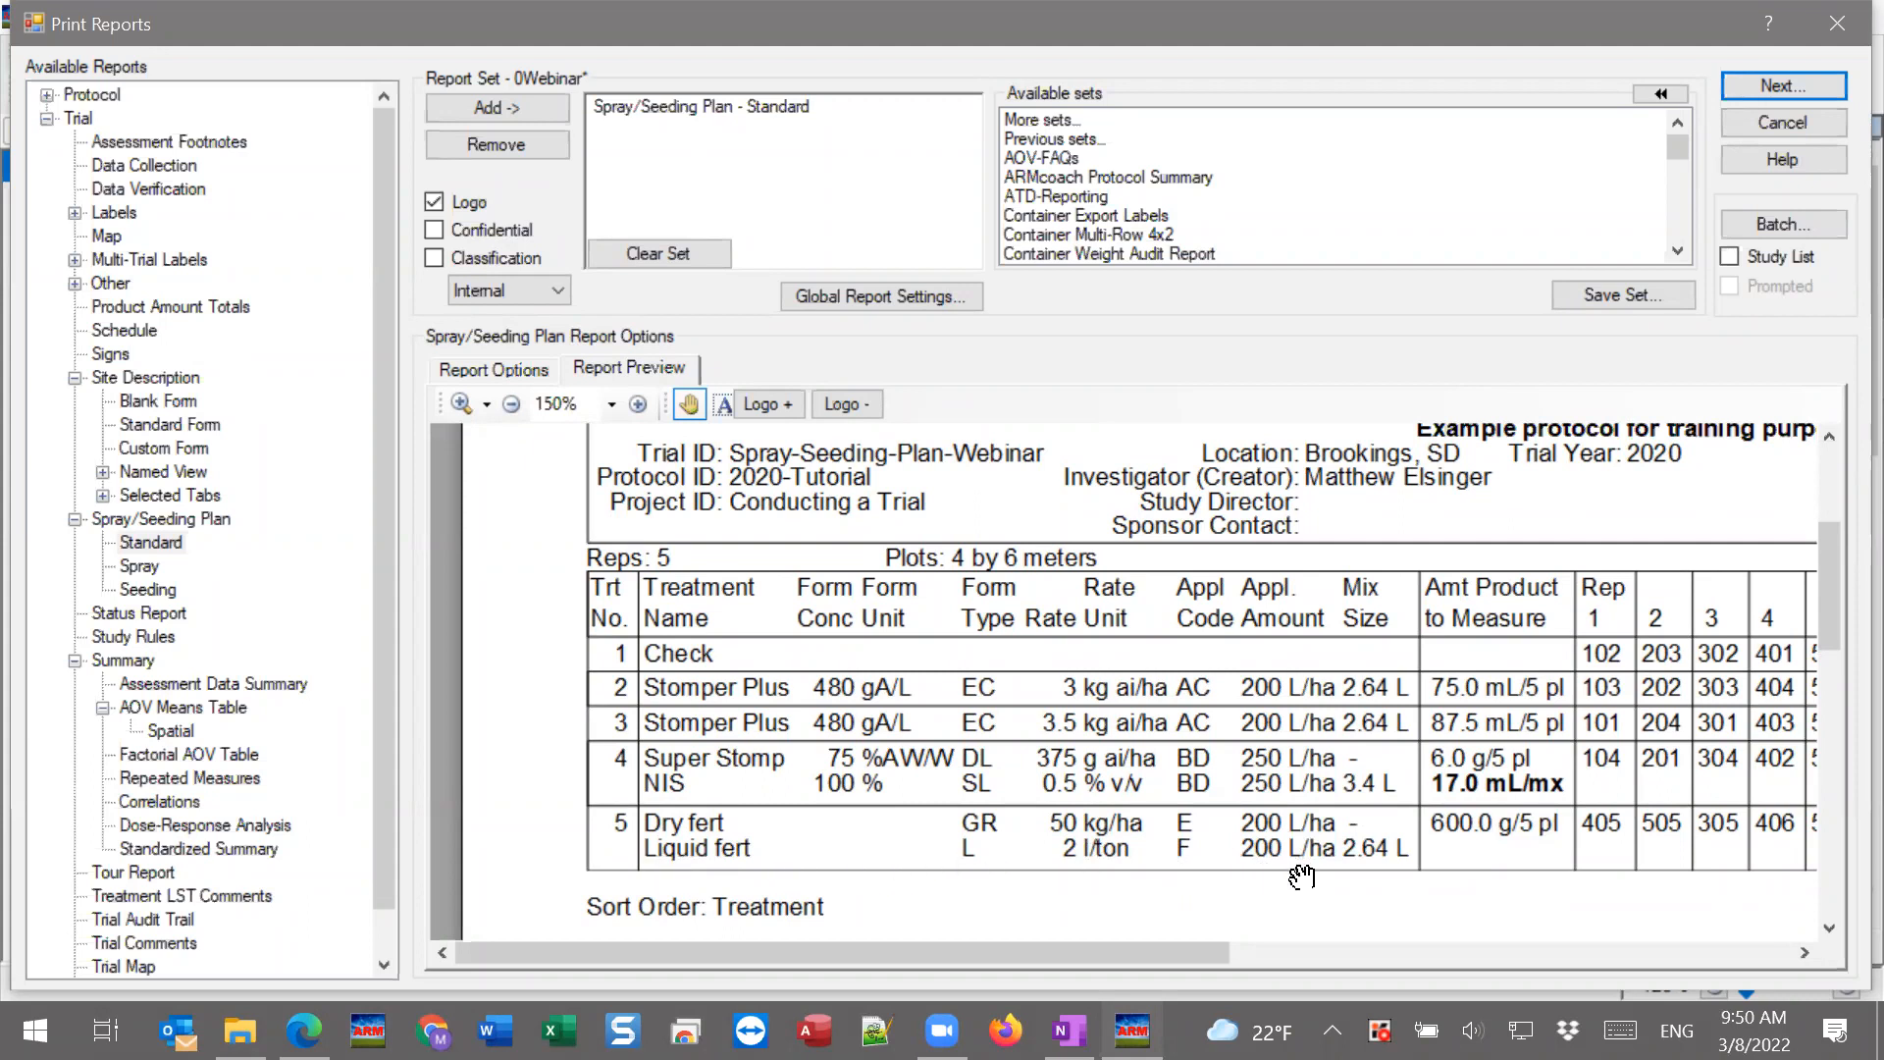
pyautogui.click(1837, 23)
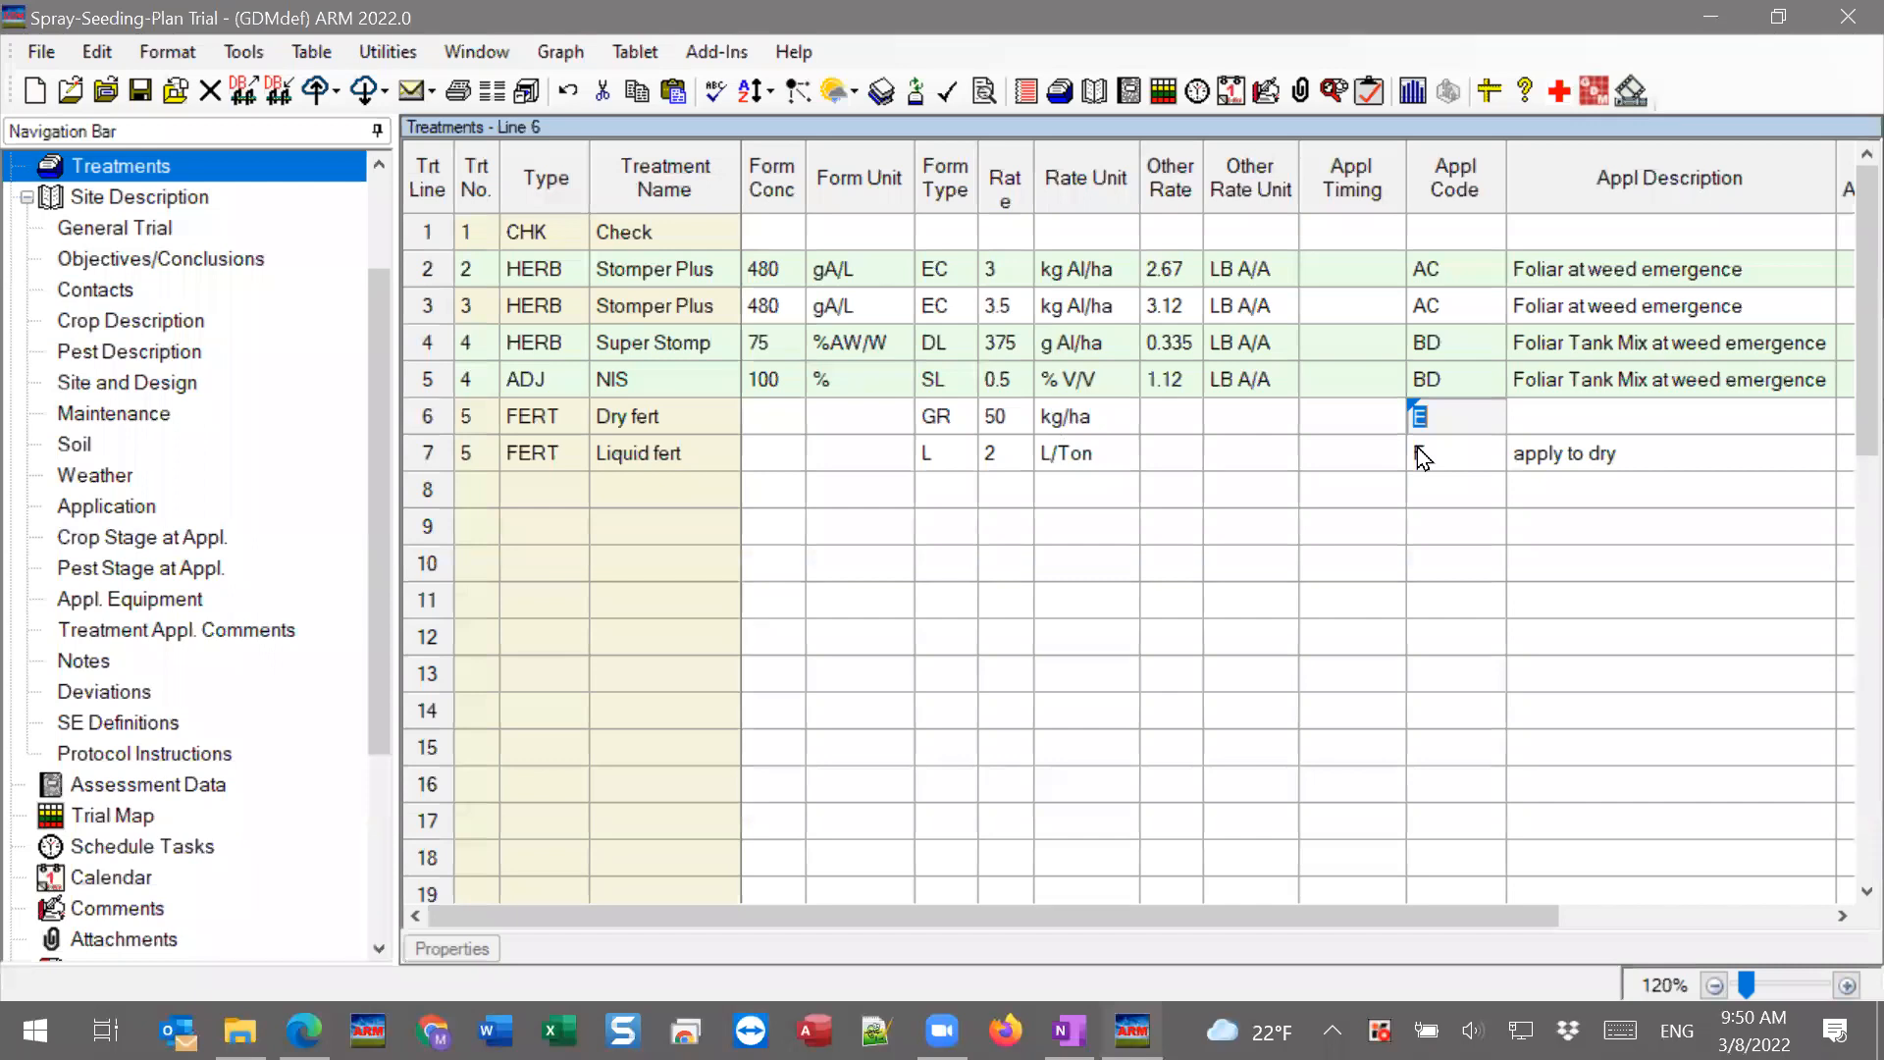
# Open the Mix Size Calculator for application F in the site description's application equipment.
pyautogui.click(1447, 454)
pyautogui.write('E')
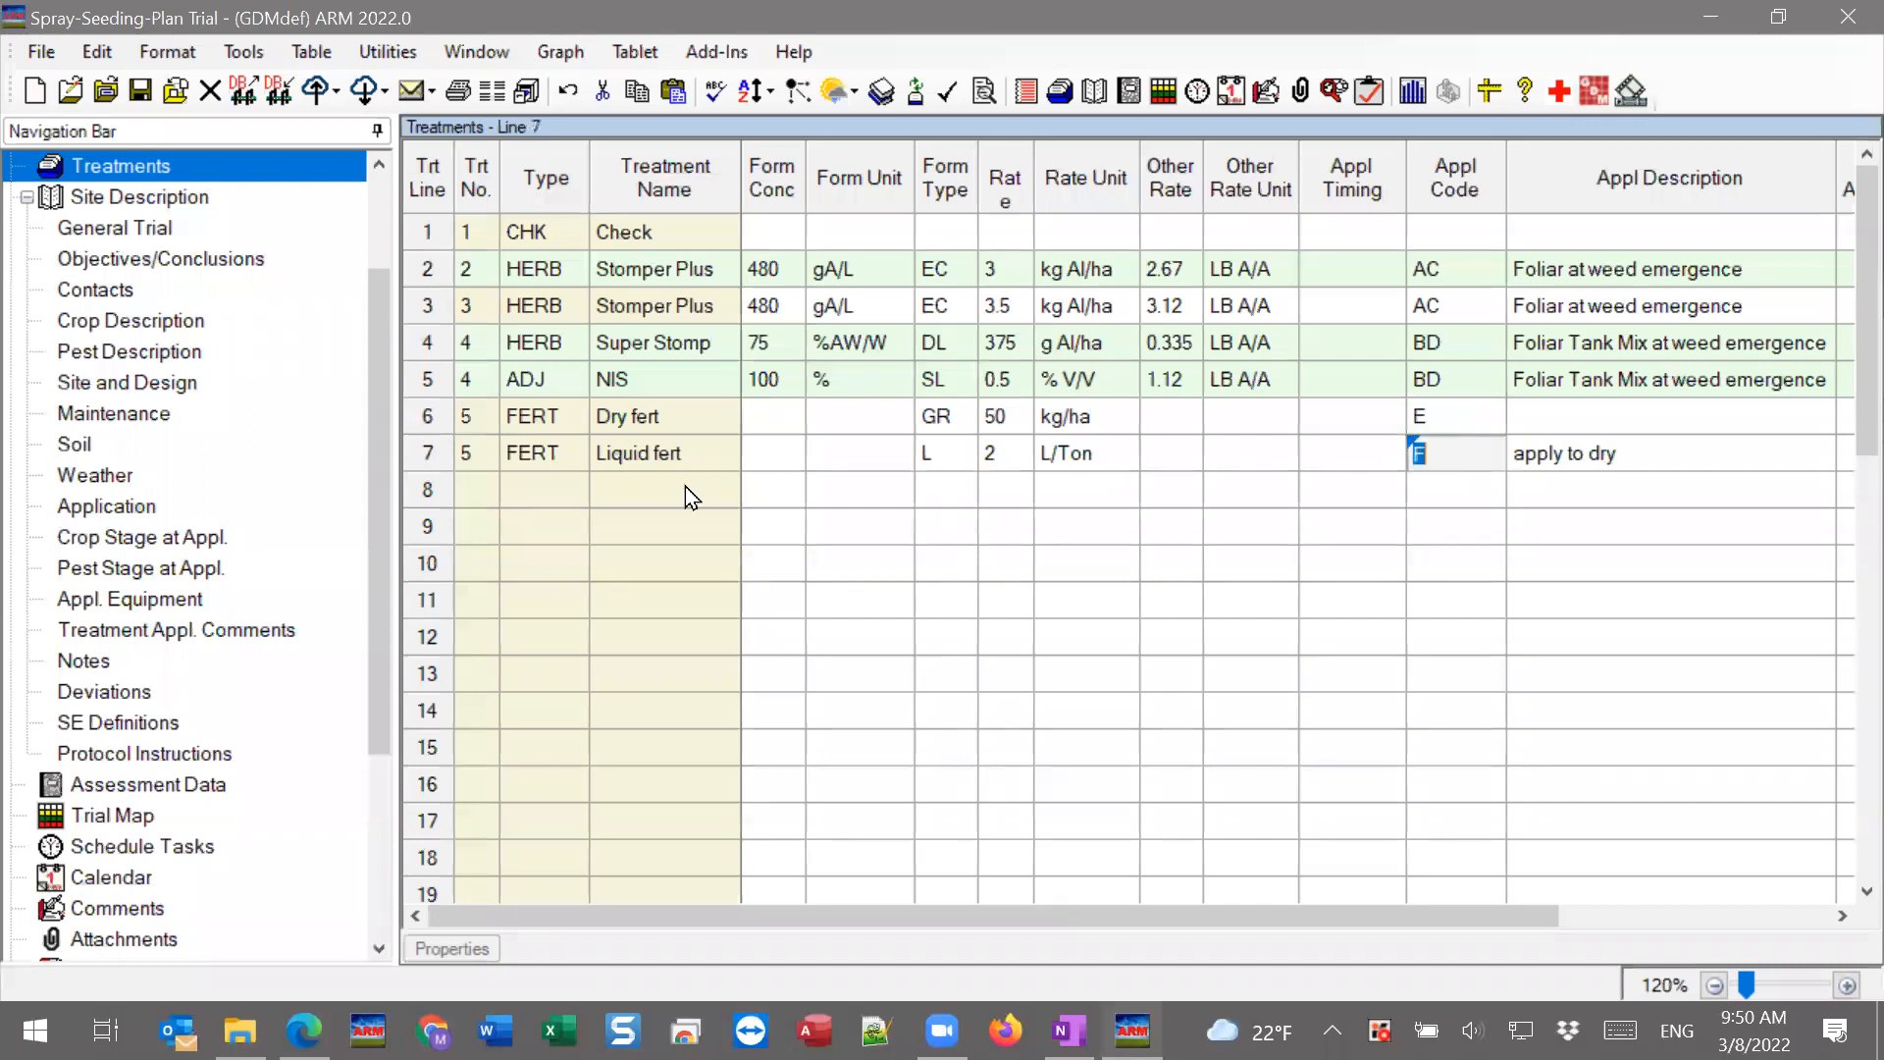
pyautogui.click(154, 601)
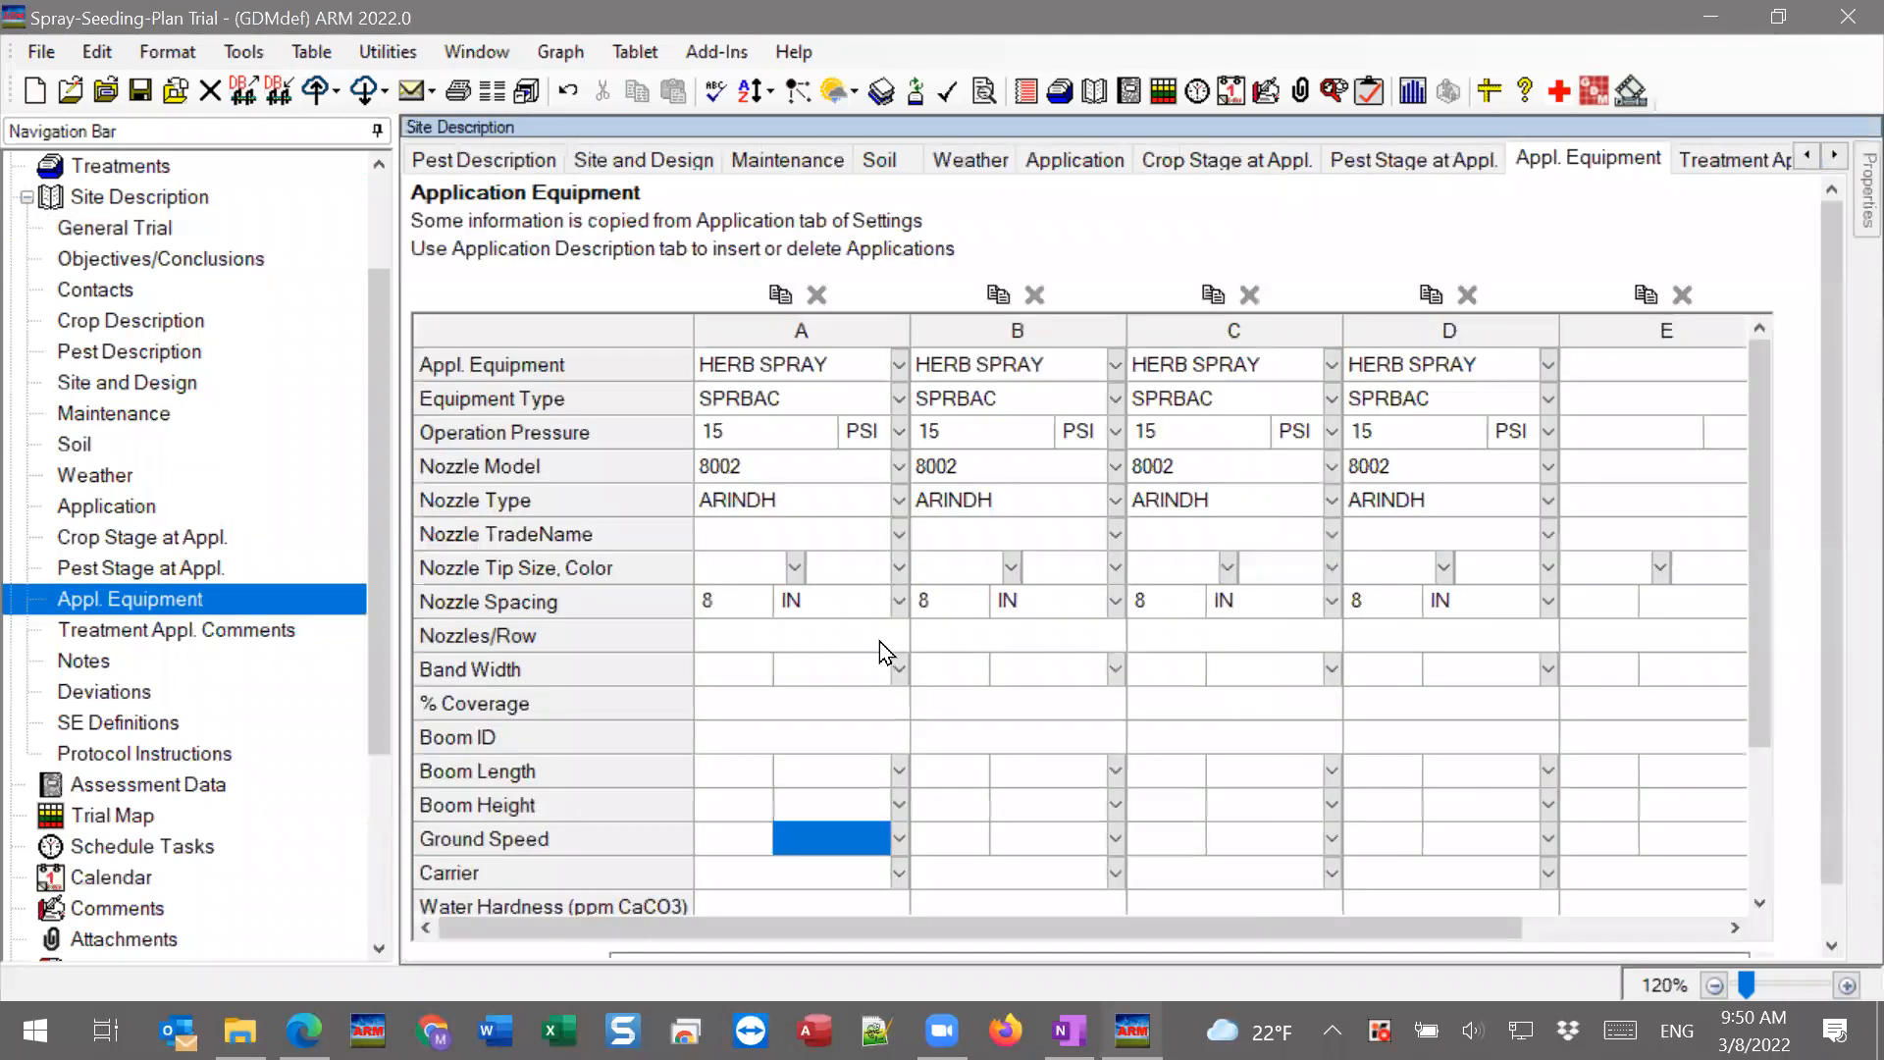
pyautogui.scroll(-2, 1223, 679)
pyautogui.moveTo(1099, 927); pyautogui.dragTo(1404, 918)
pyautogui.click(1632, 802)
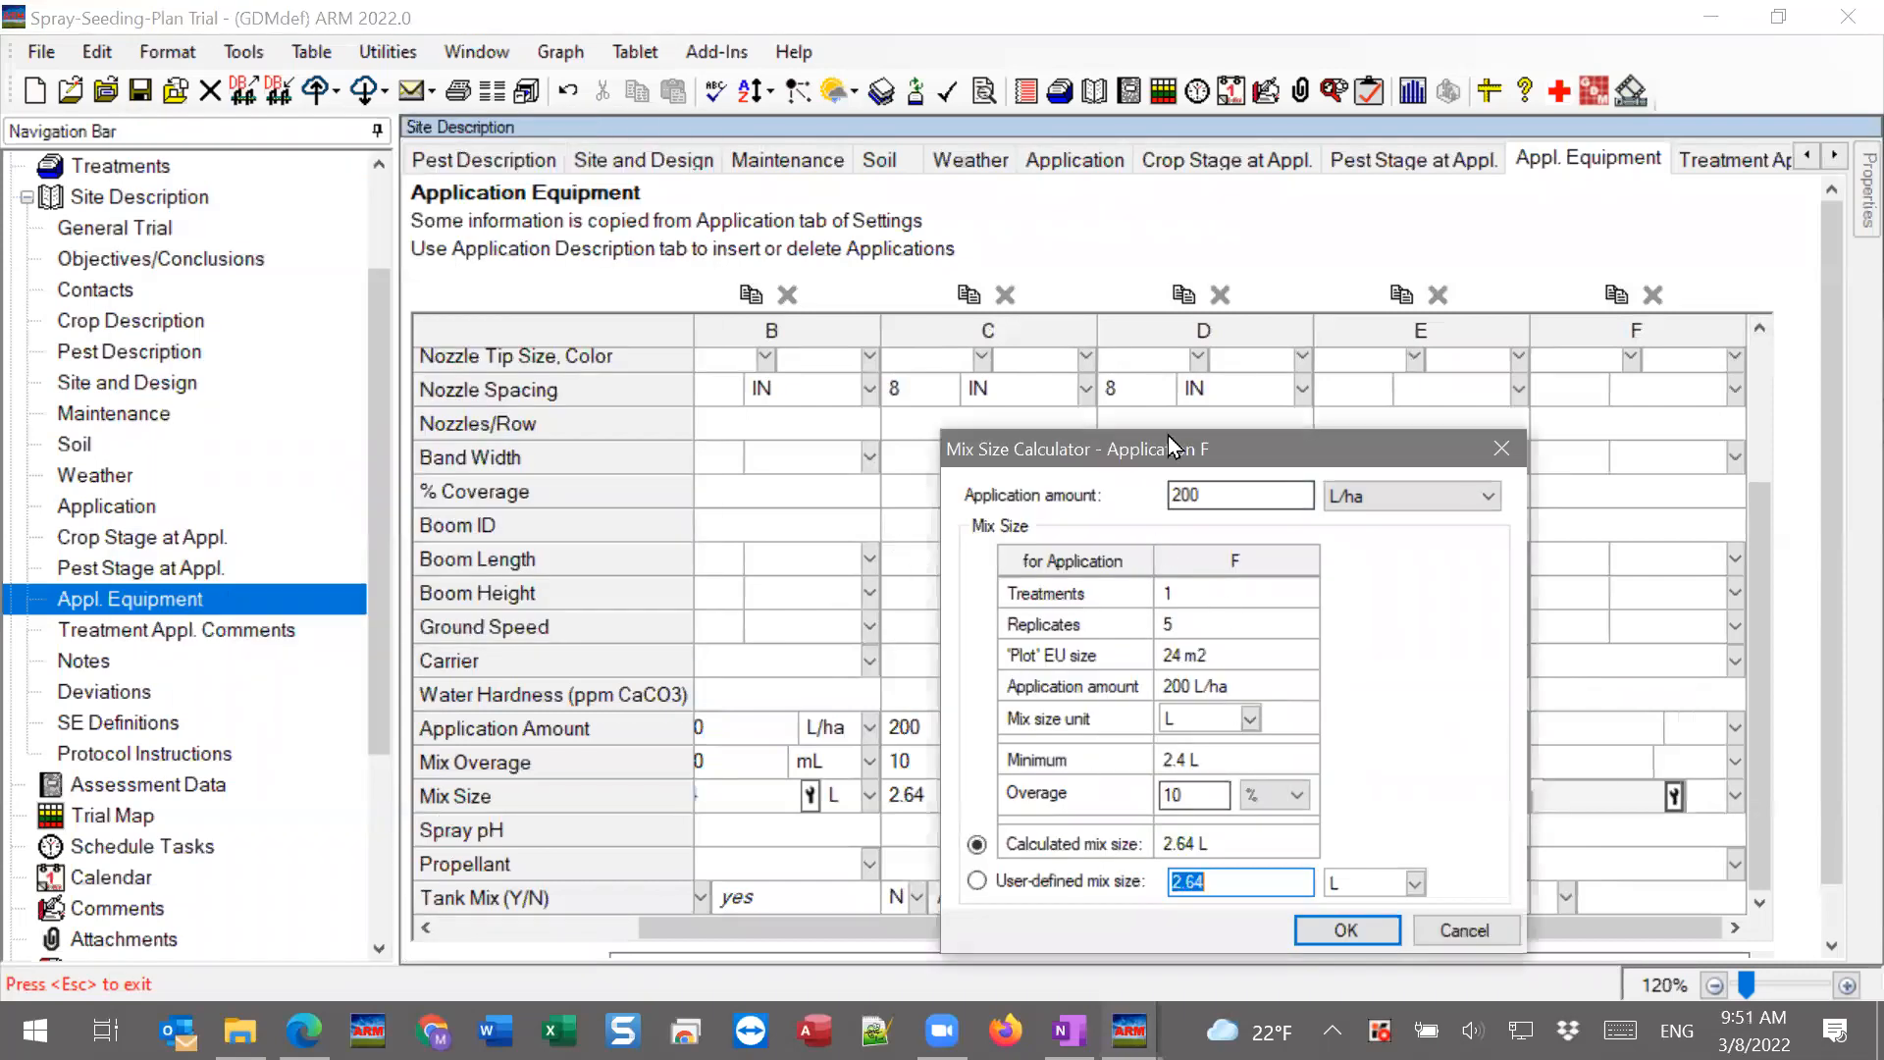
# Define a custom mix size of 600 g seed for application F.
pyautogui.moveTo(1173, 447); pyautogui.dragTo(1048, 282)
pyautogui.click(853, 716)
pyautogui.moveTo(1056, 707); pyautogui.dragTo(1119, 706)
pyautogui.write('600')
pyautogui.click(1294, 719)
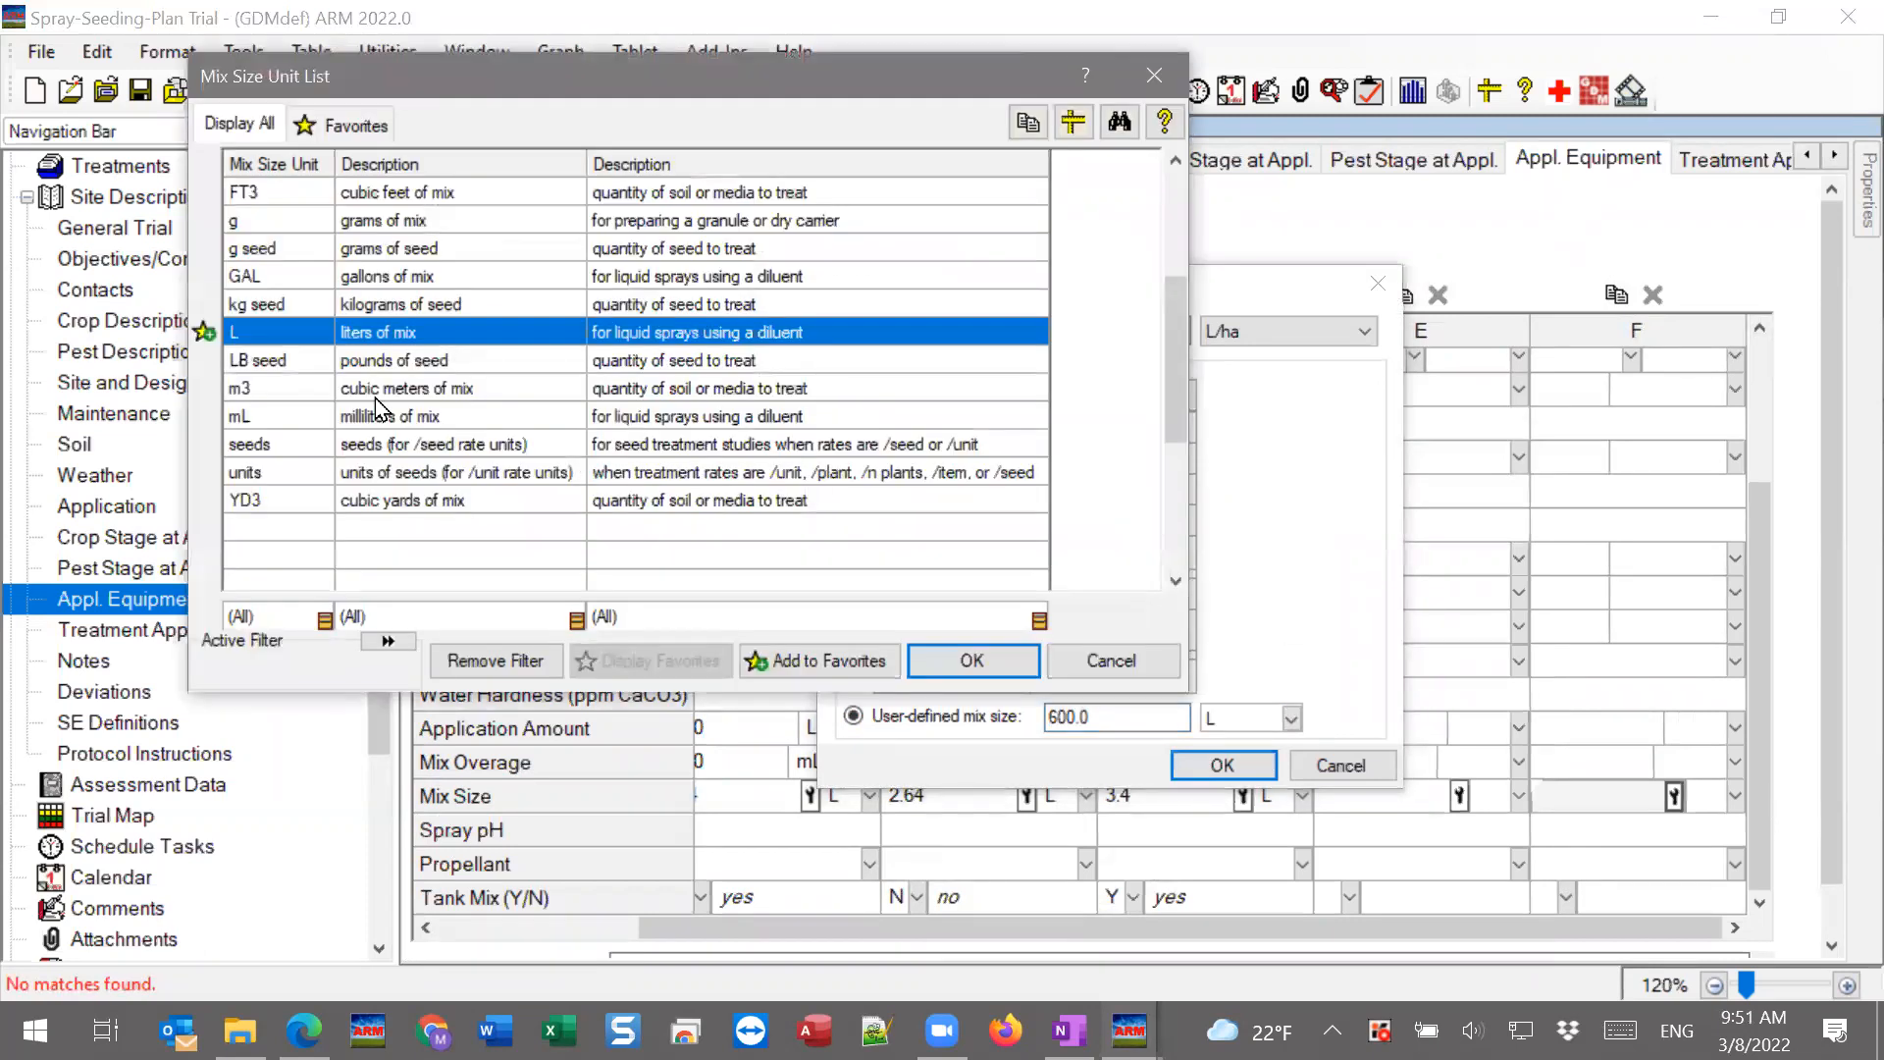
pyautogui.click(282, 251)
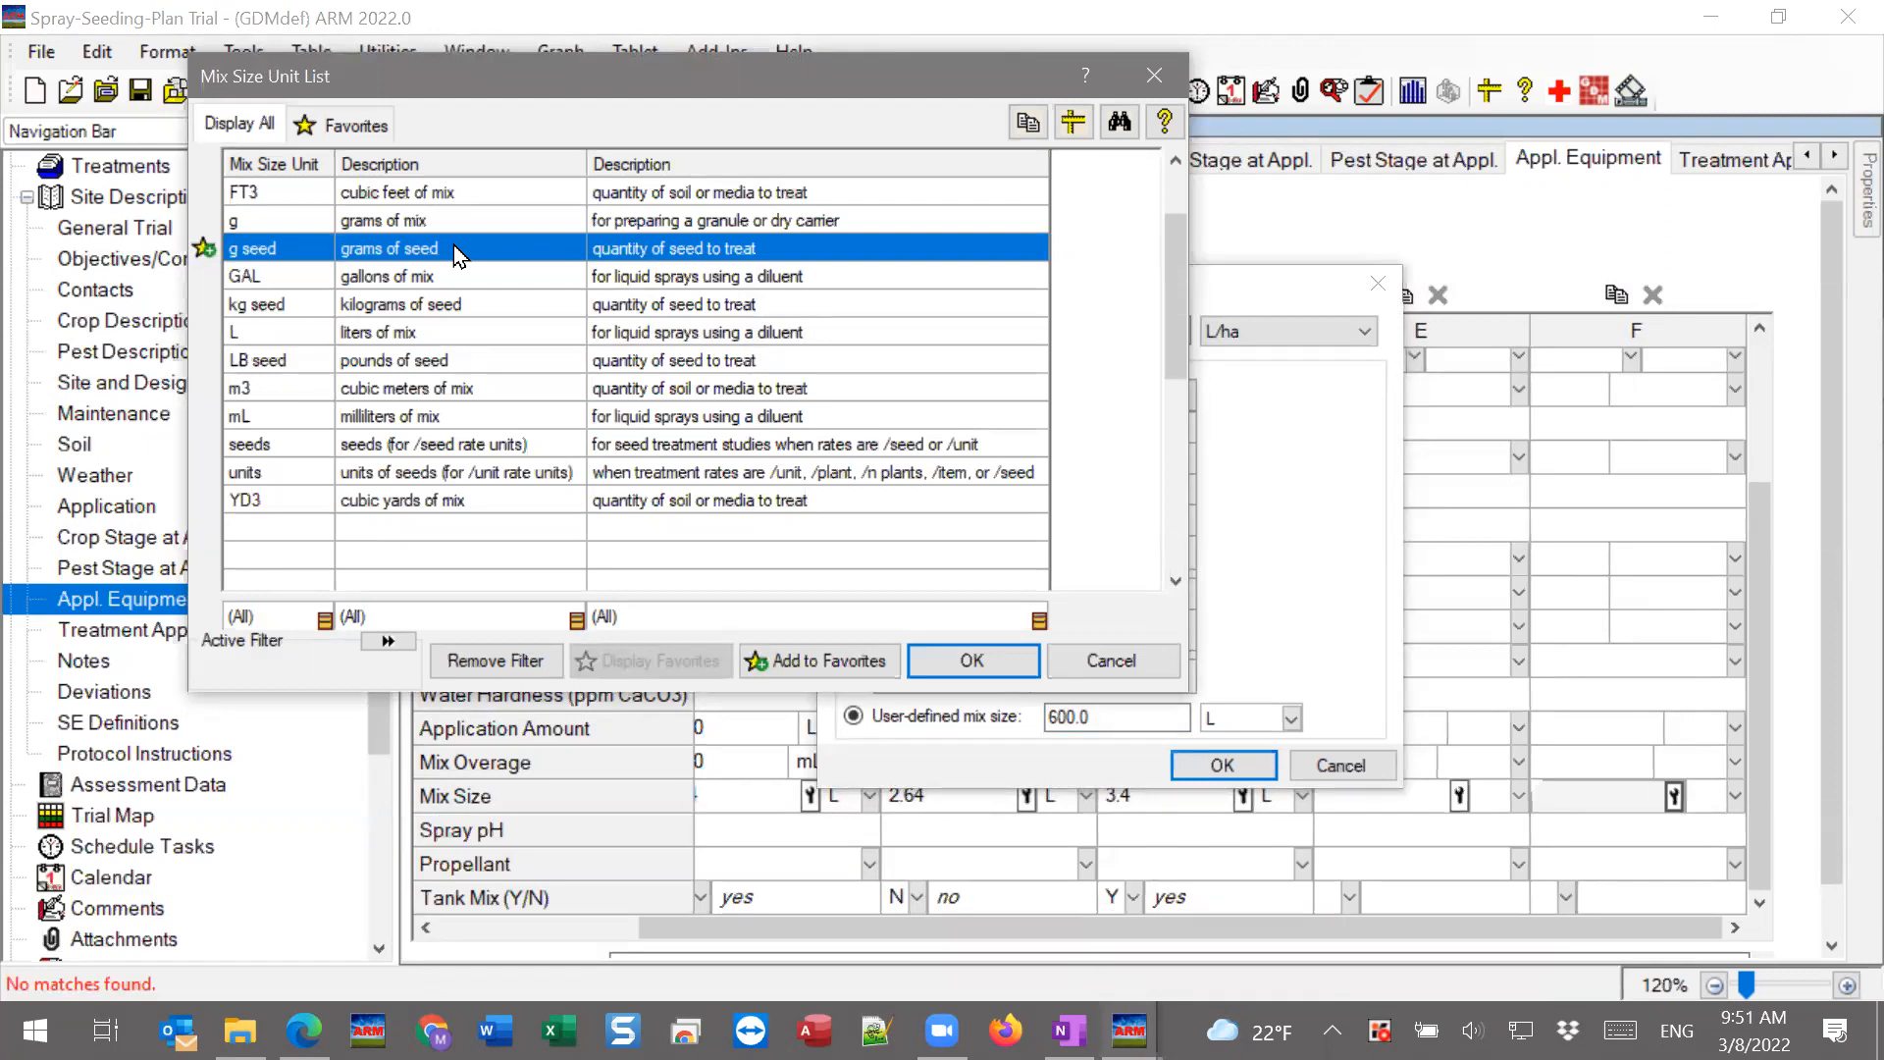
pyautogui.click(970, 663)
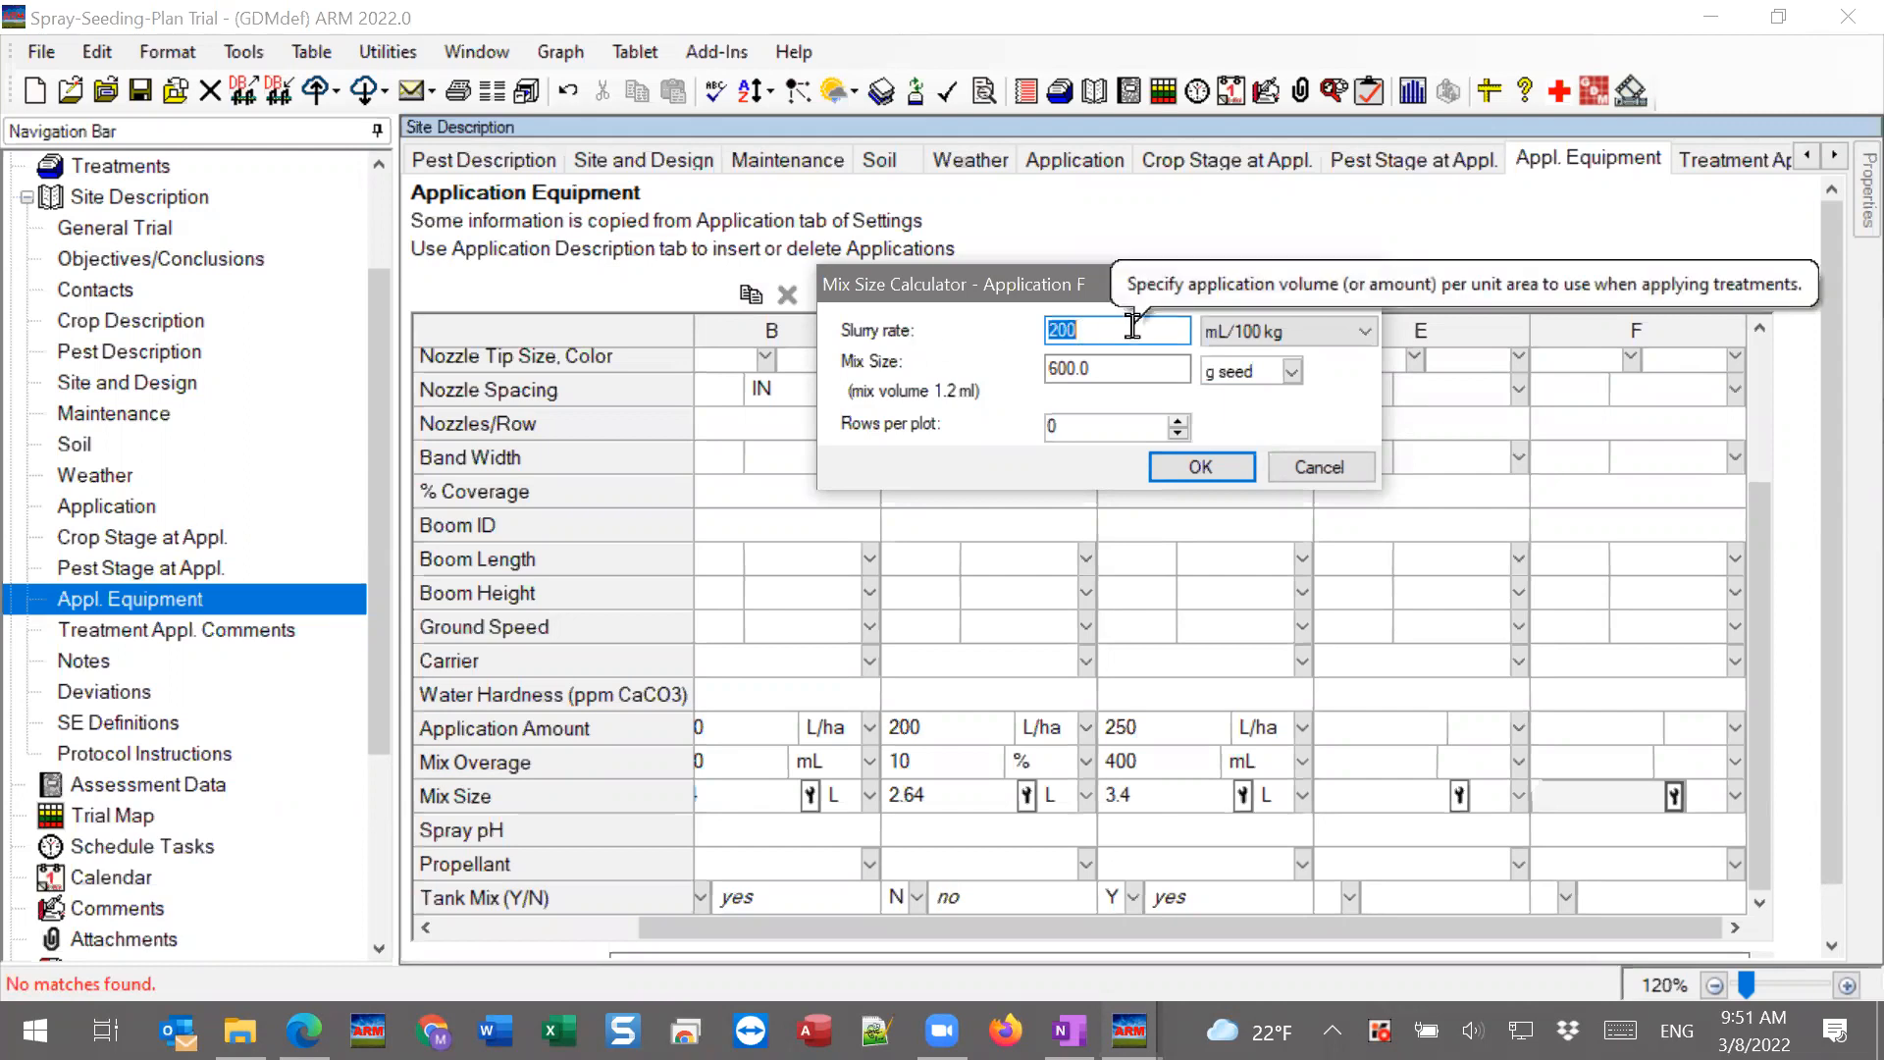
# Set application F's slurry rate to 0 mL/100 kg in the Mix Size Calculator and apply it with the 600 g seed mix size.
pyautogui.write('0')
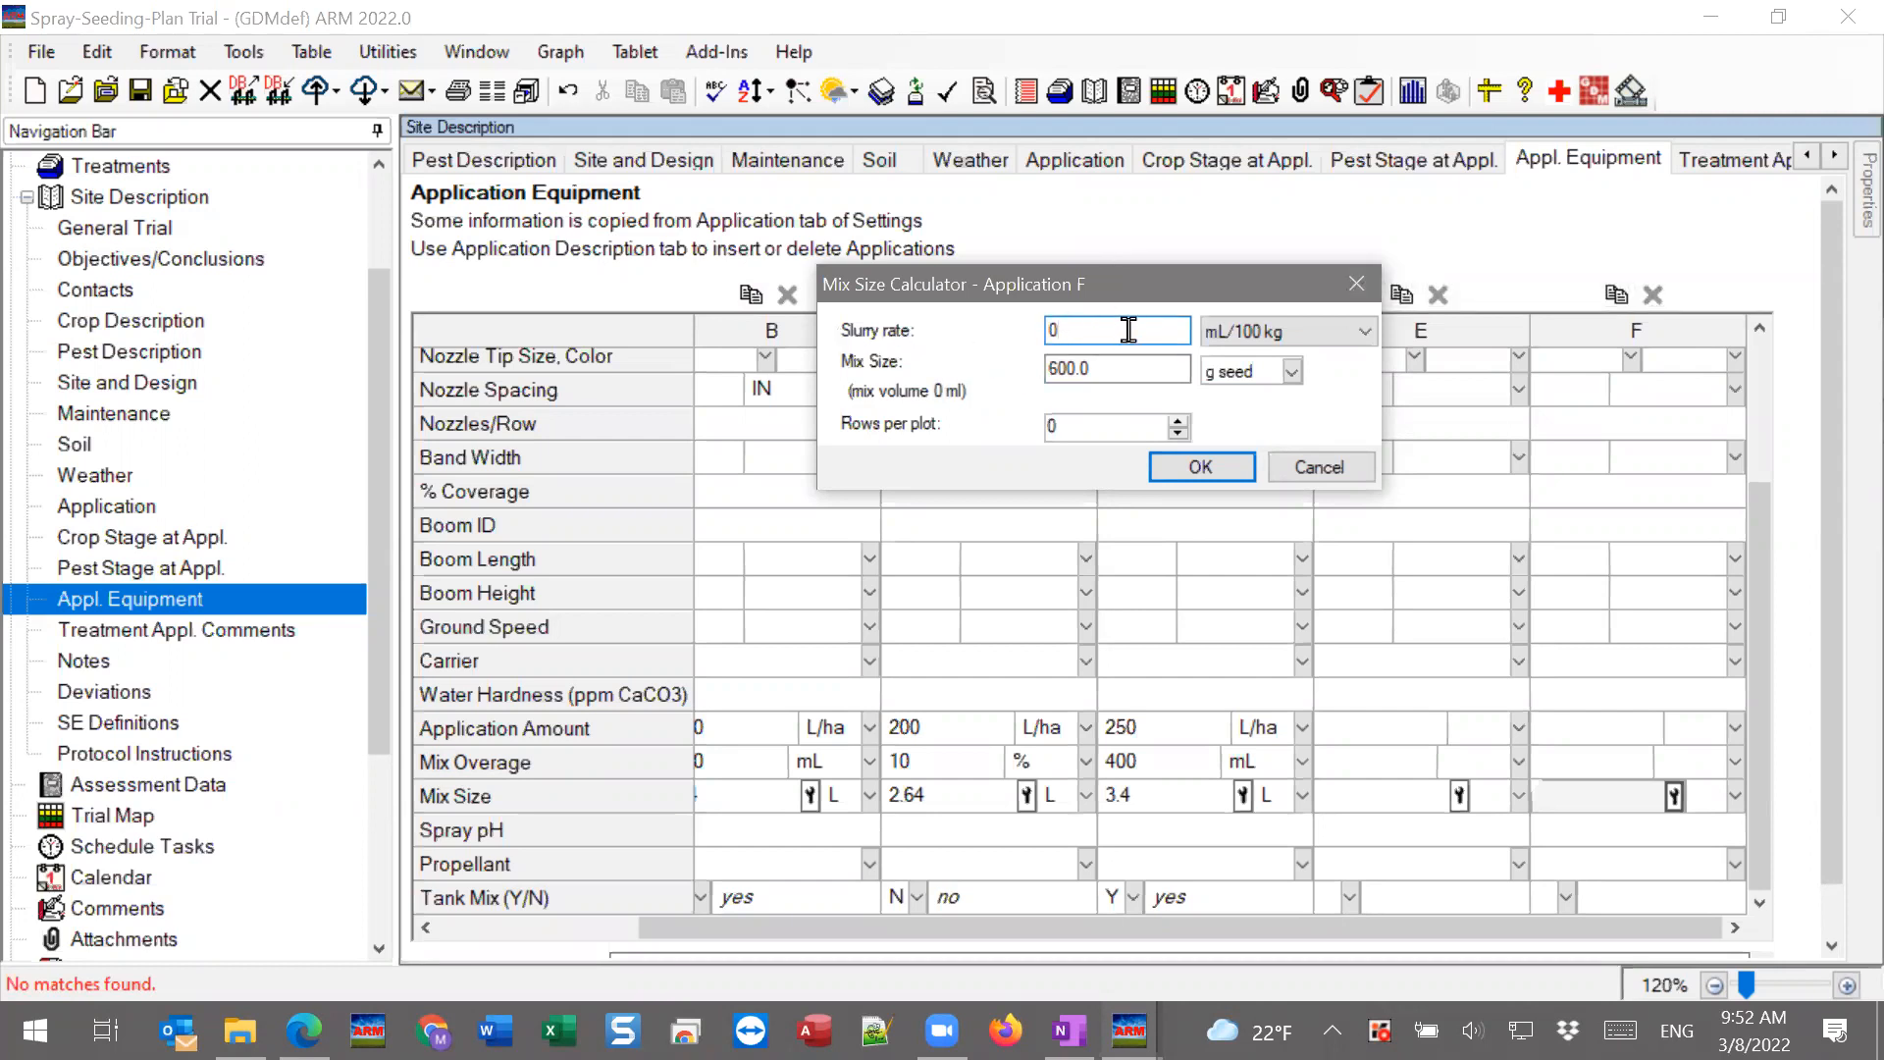
pyautogui.click(1340, 325)
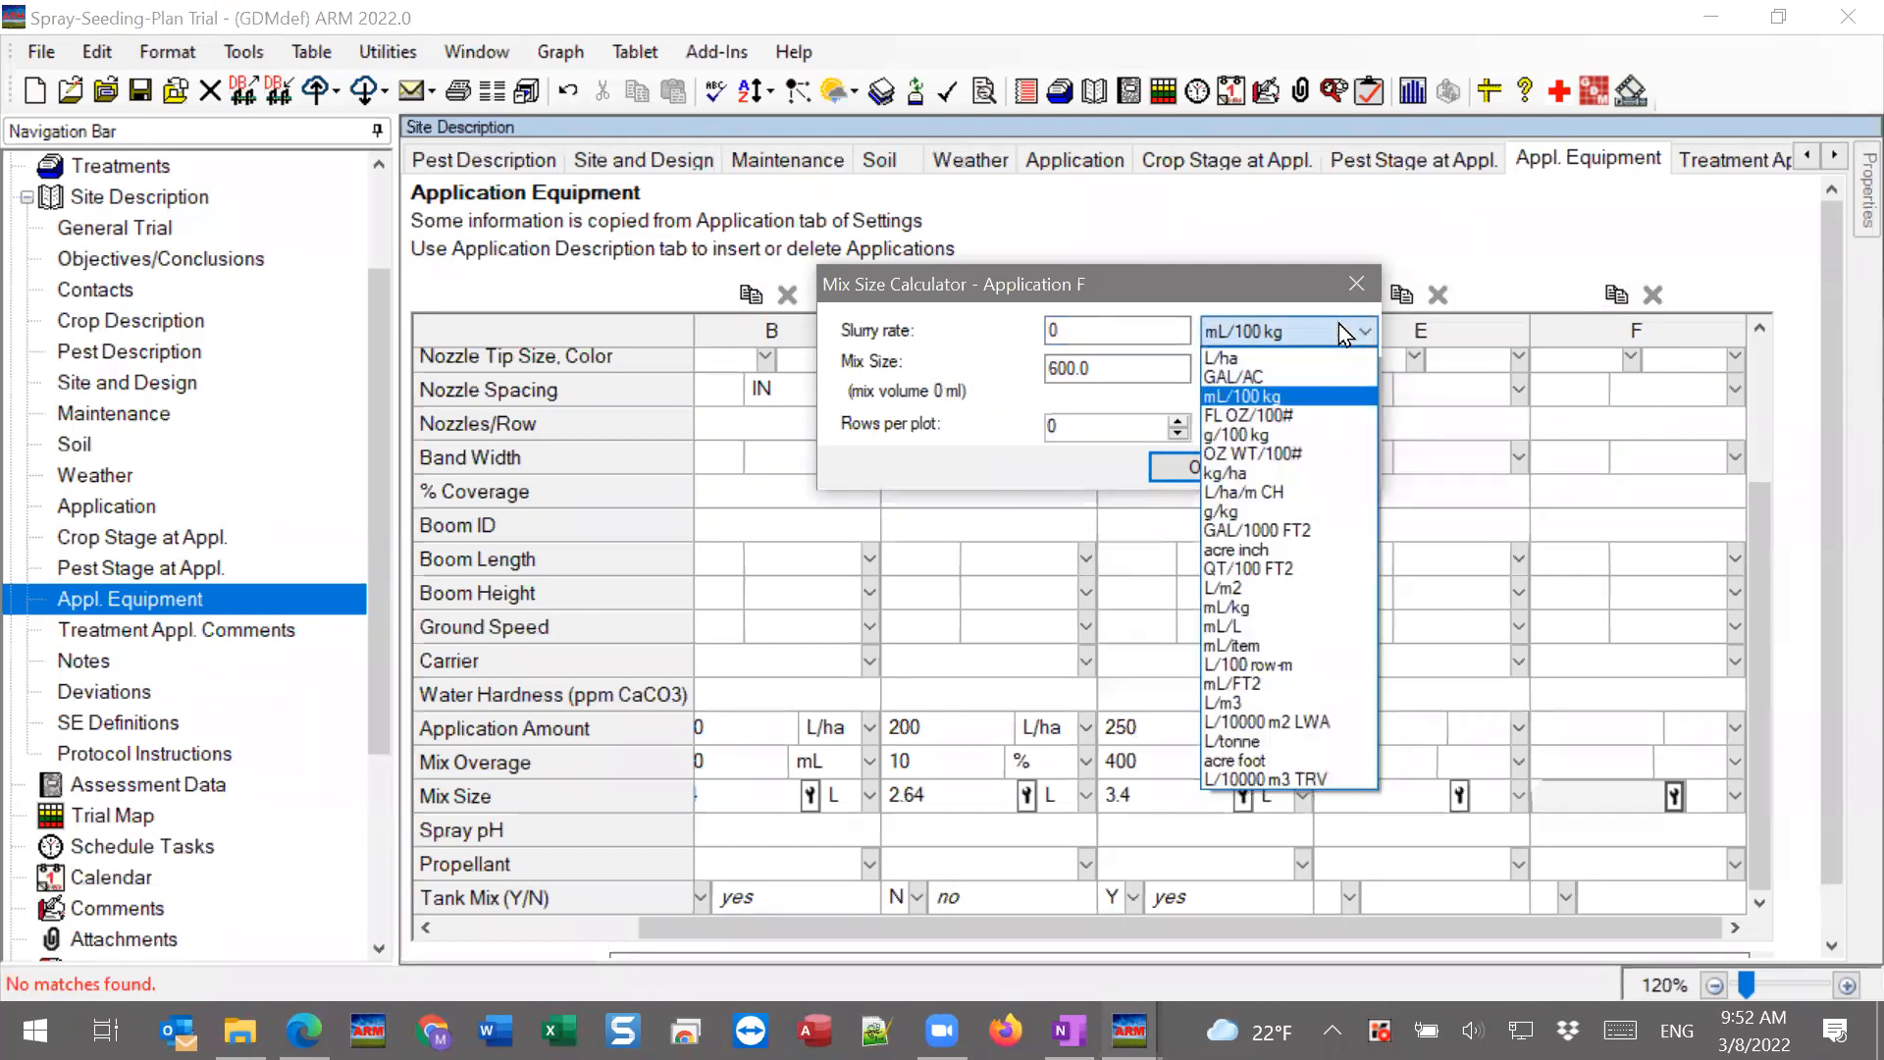
pyautogui.click(1338, 322)
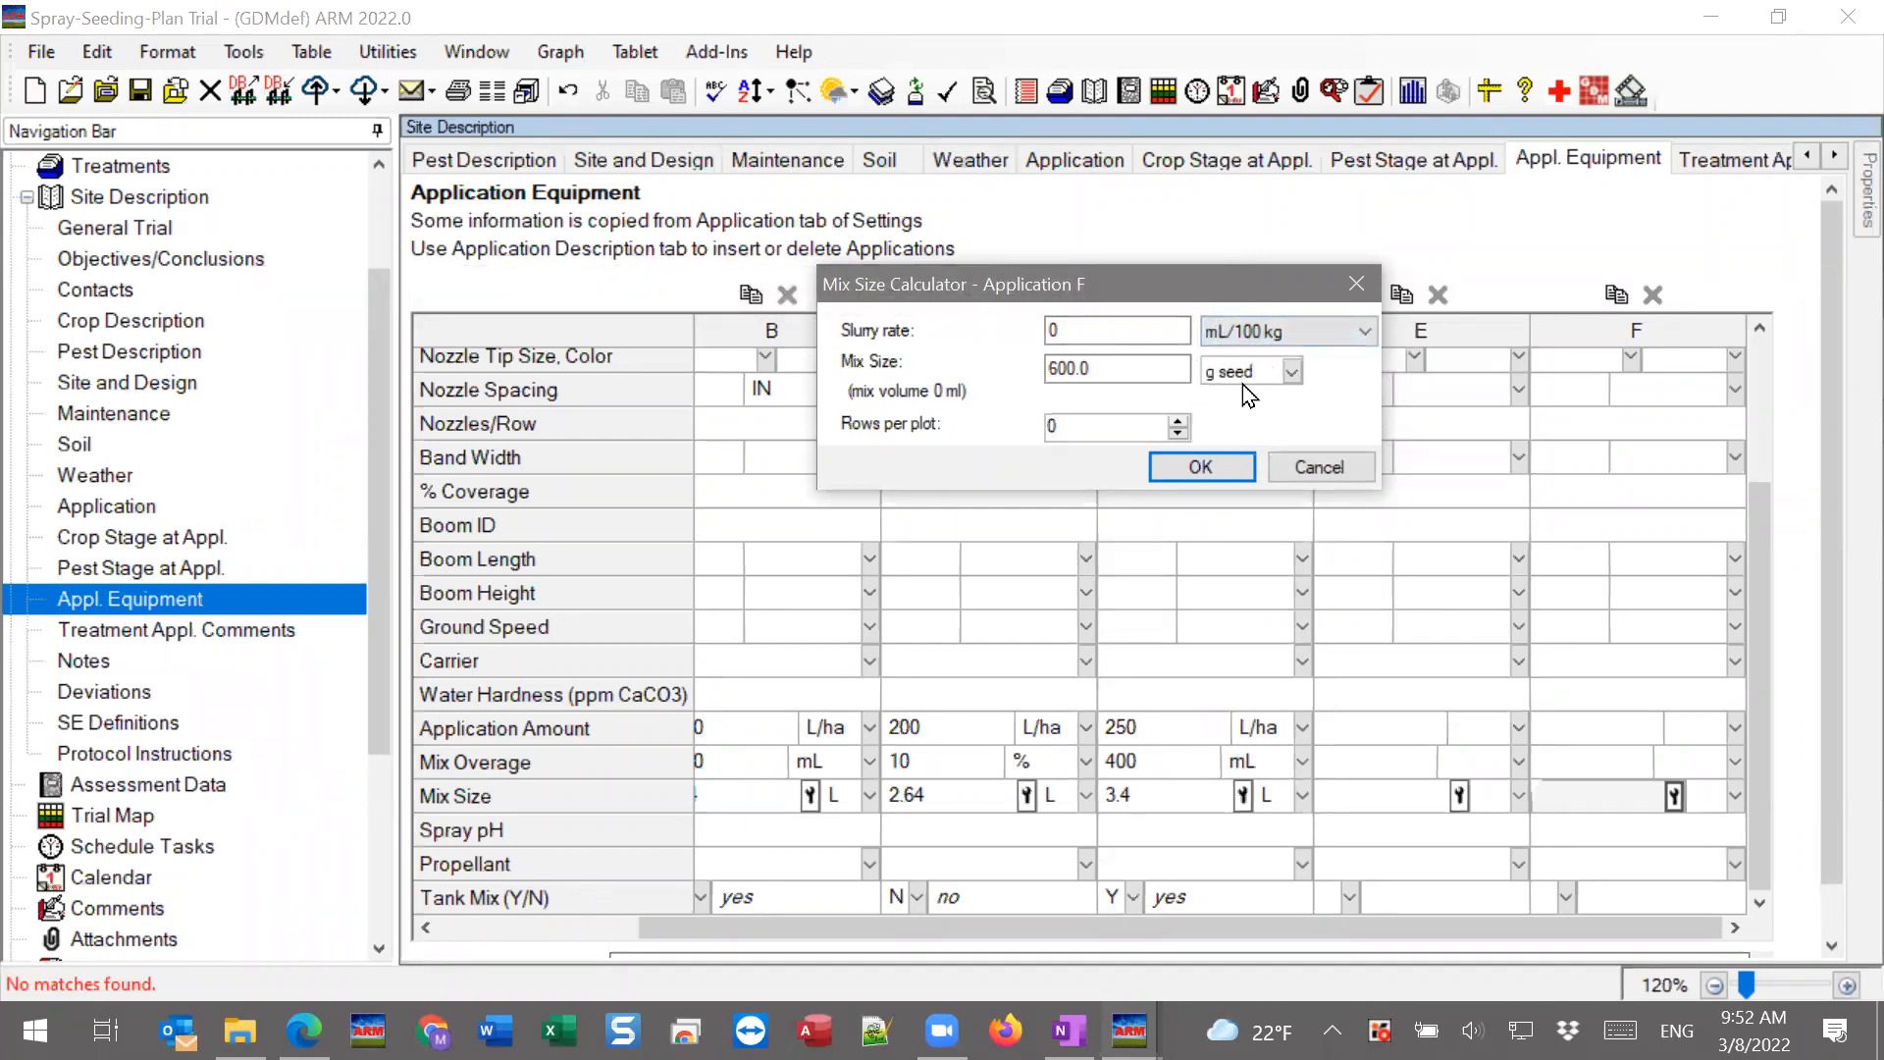
pyautogui.click(1299, 332)
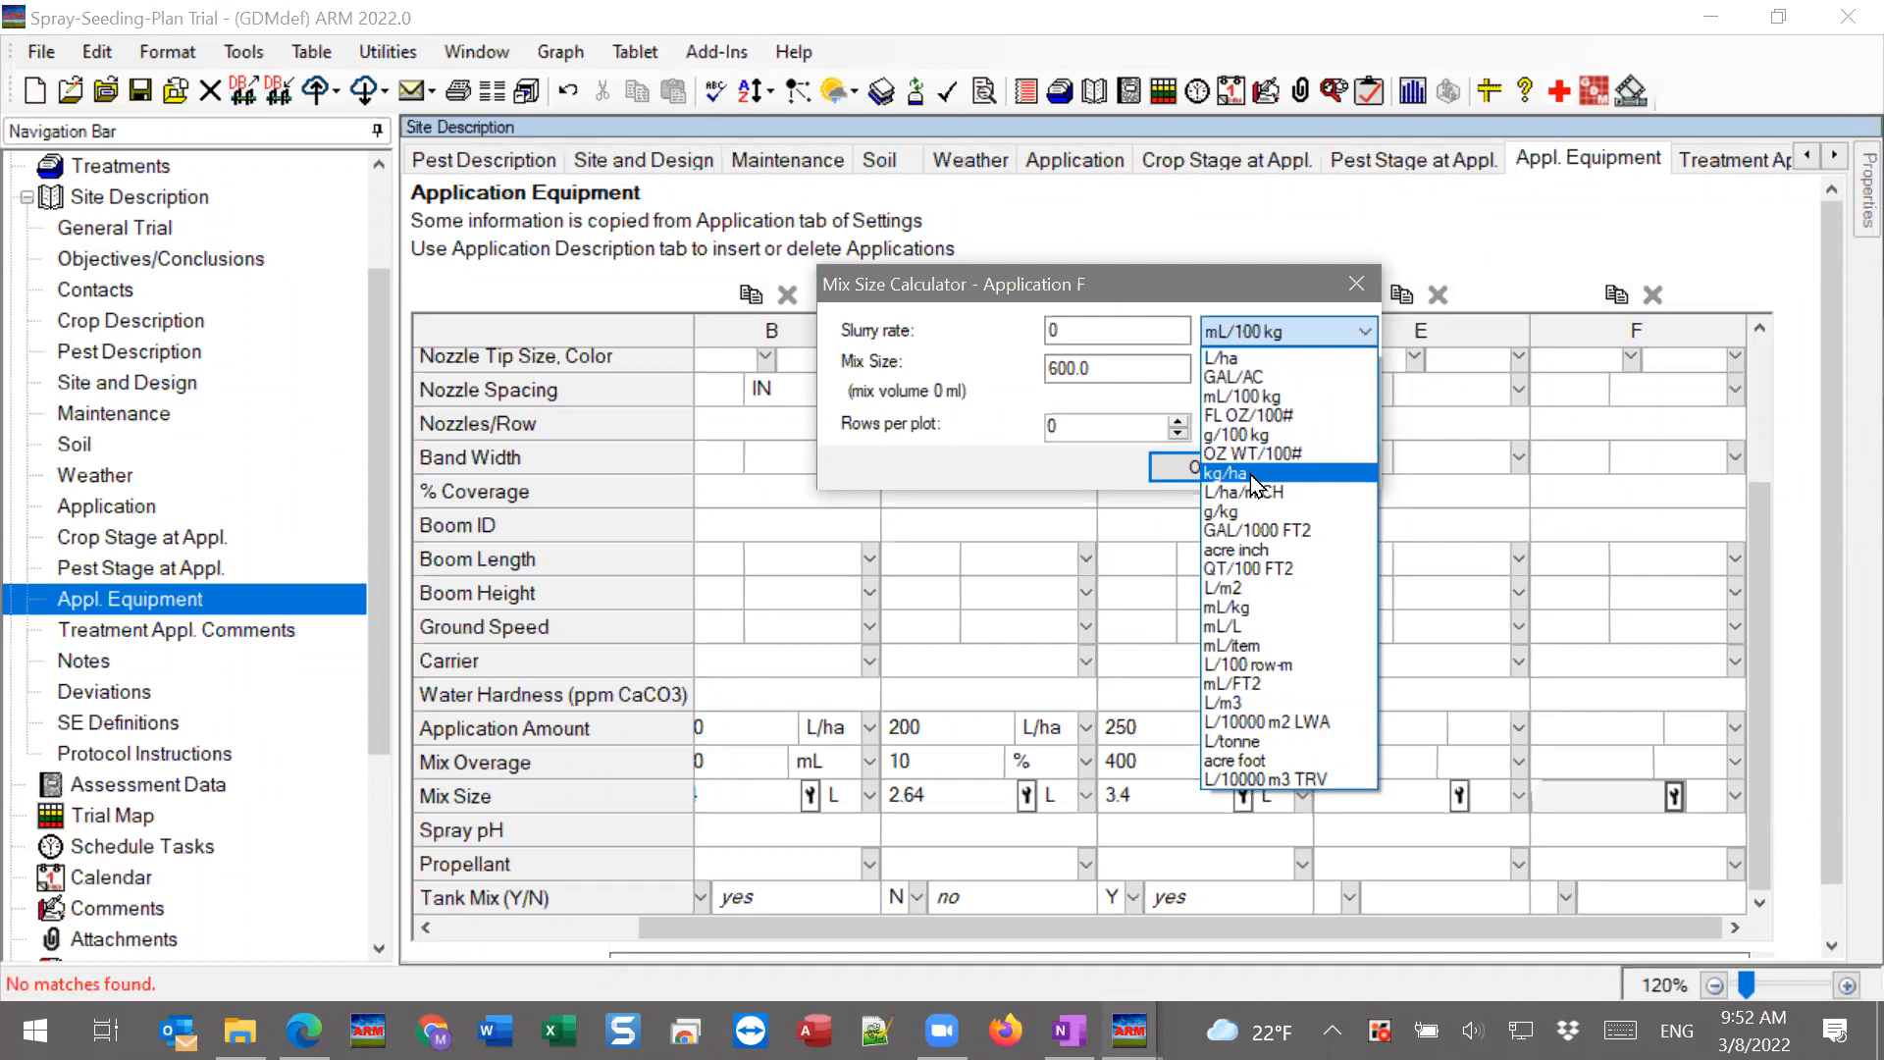
pyautogui.click(1289, 338)
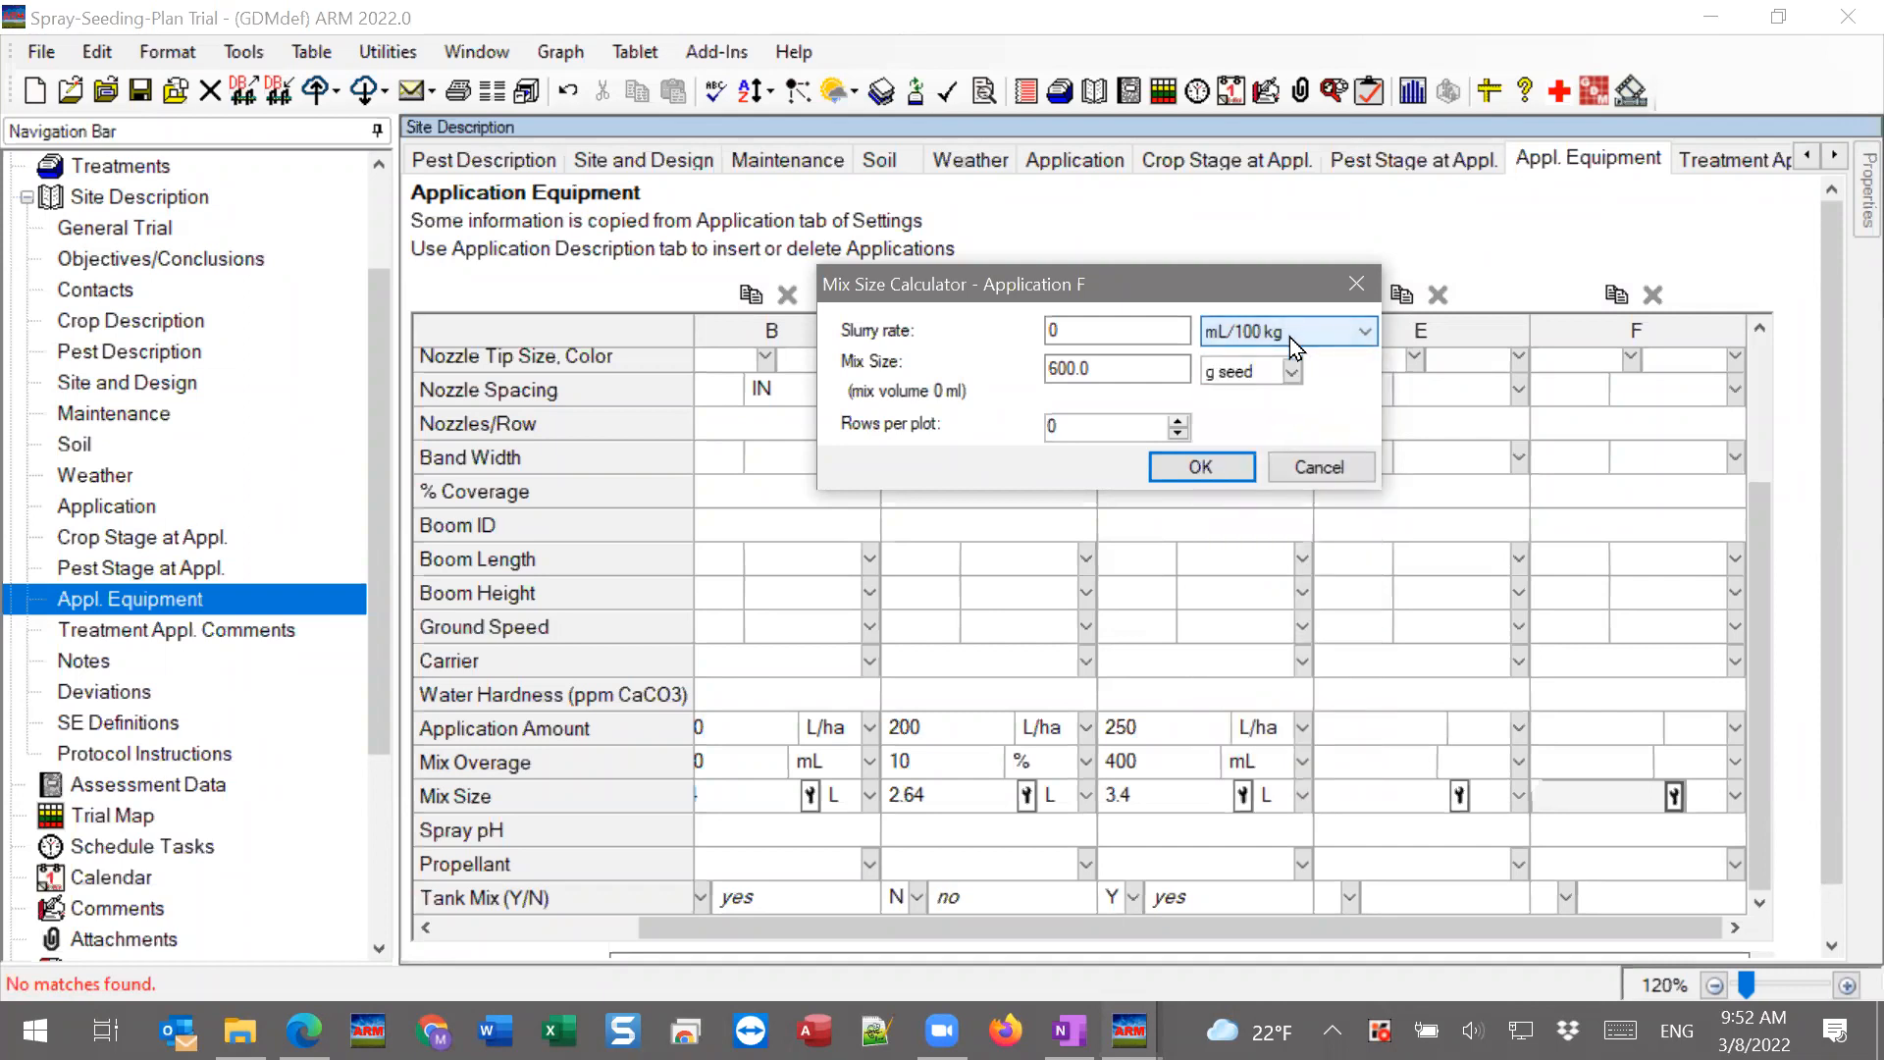
pyautogui.click(1290, 338)
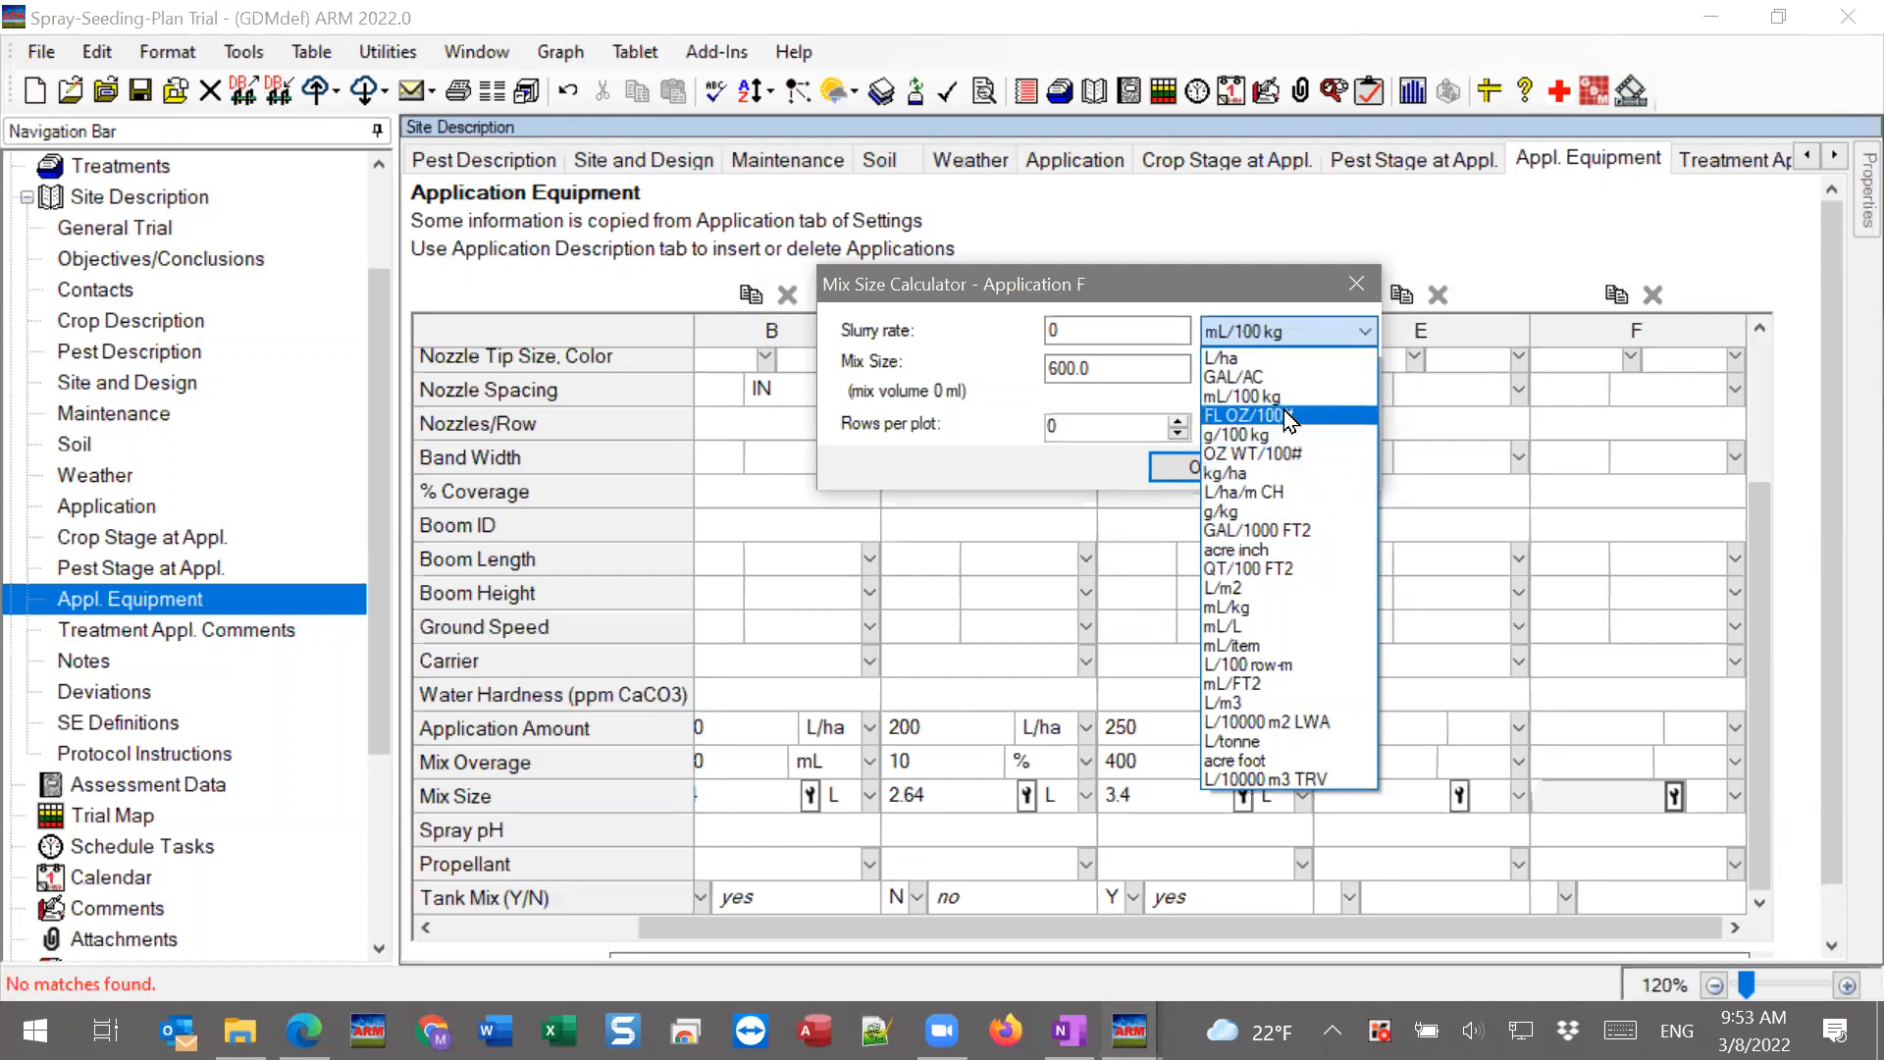
pyautogui.click(1309, 324)
pyautogui.click(1067, 326)
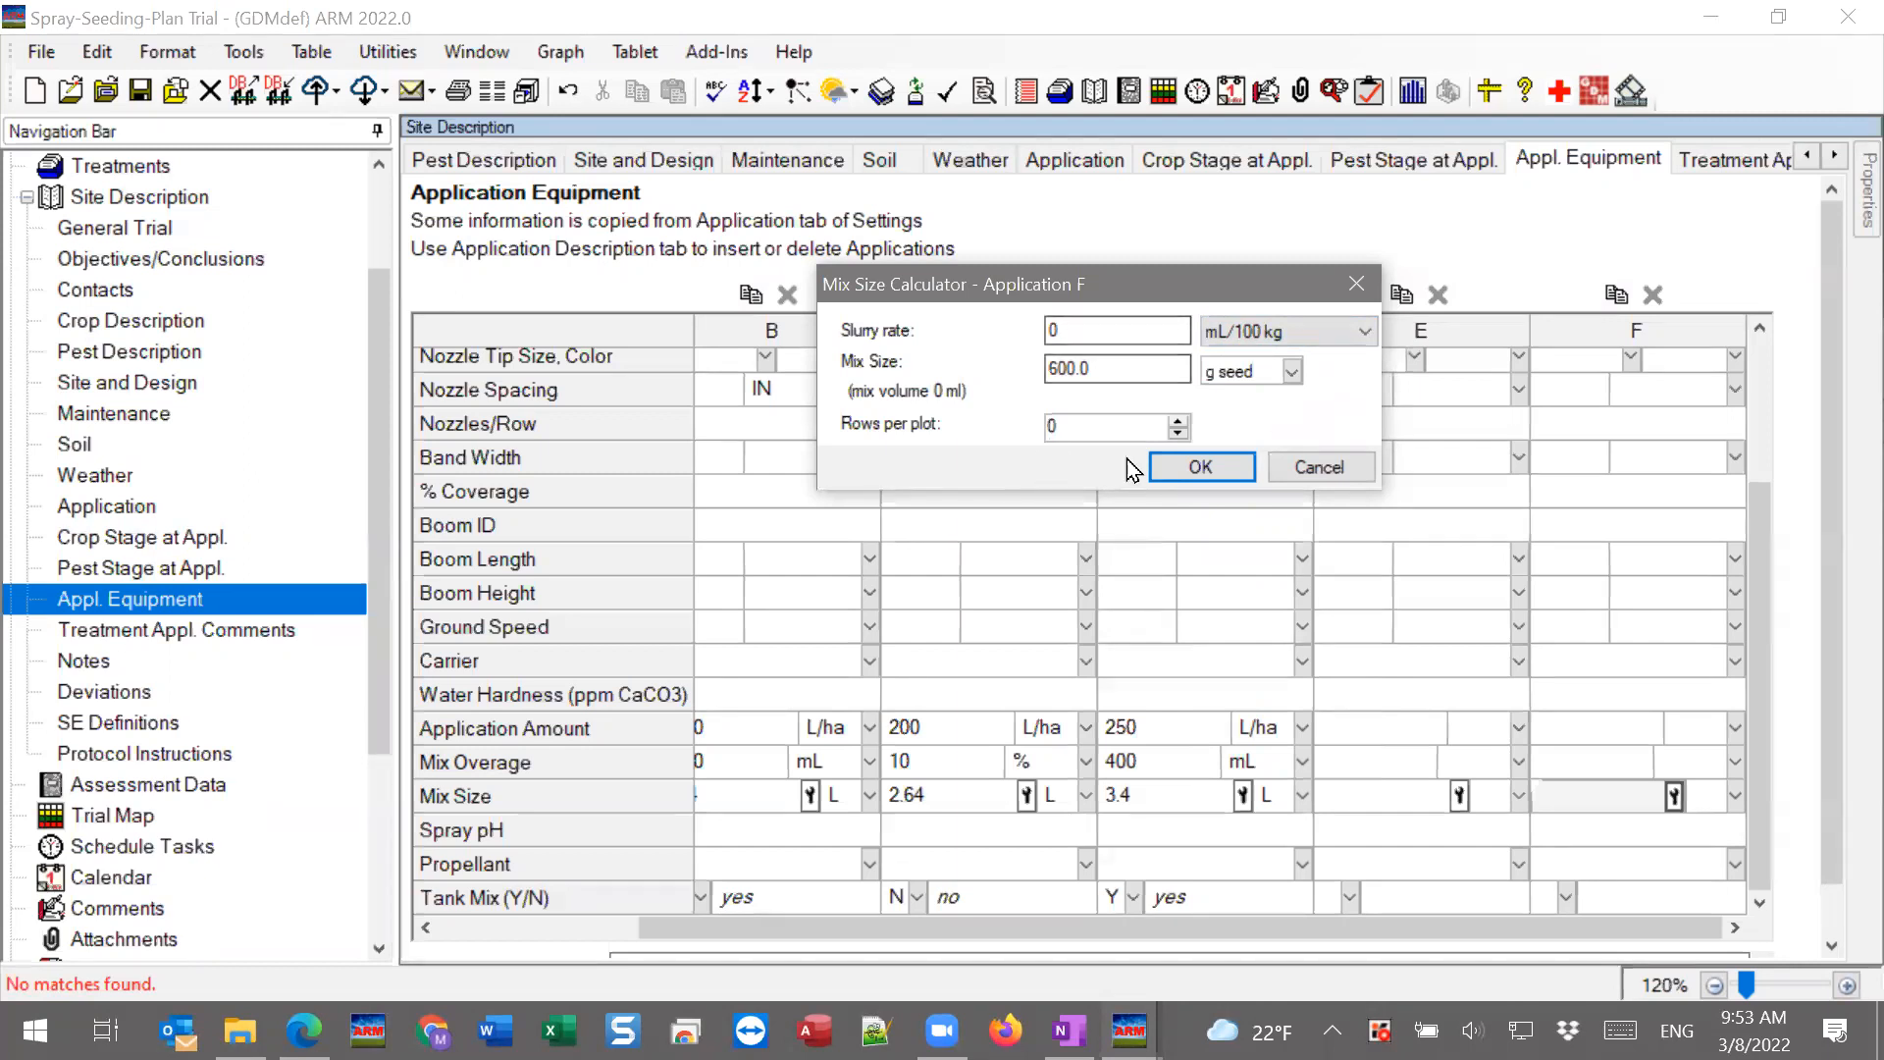
pyautogui.click(1199, 467)
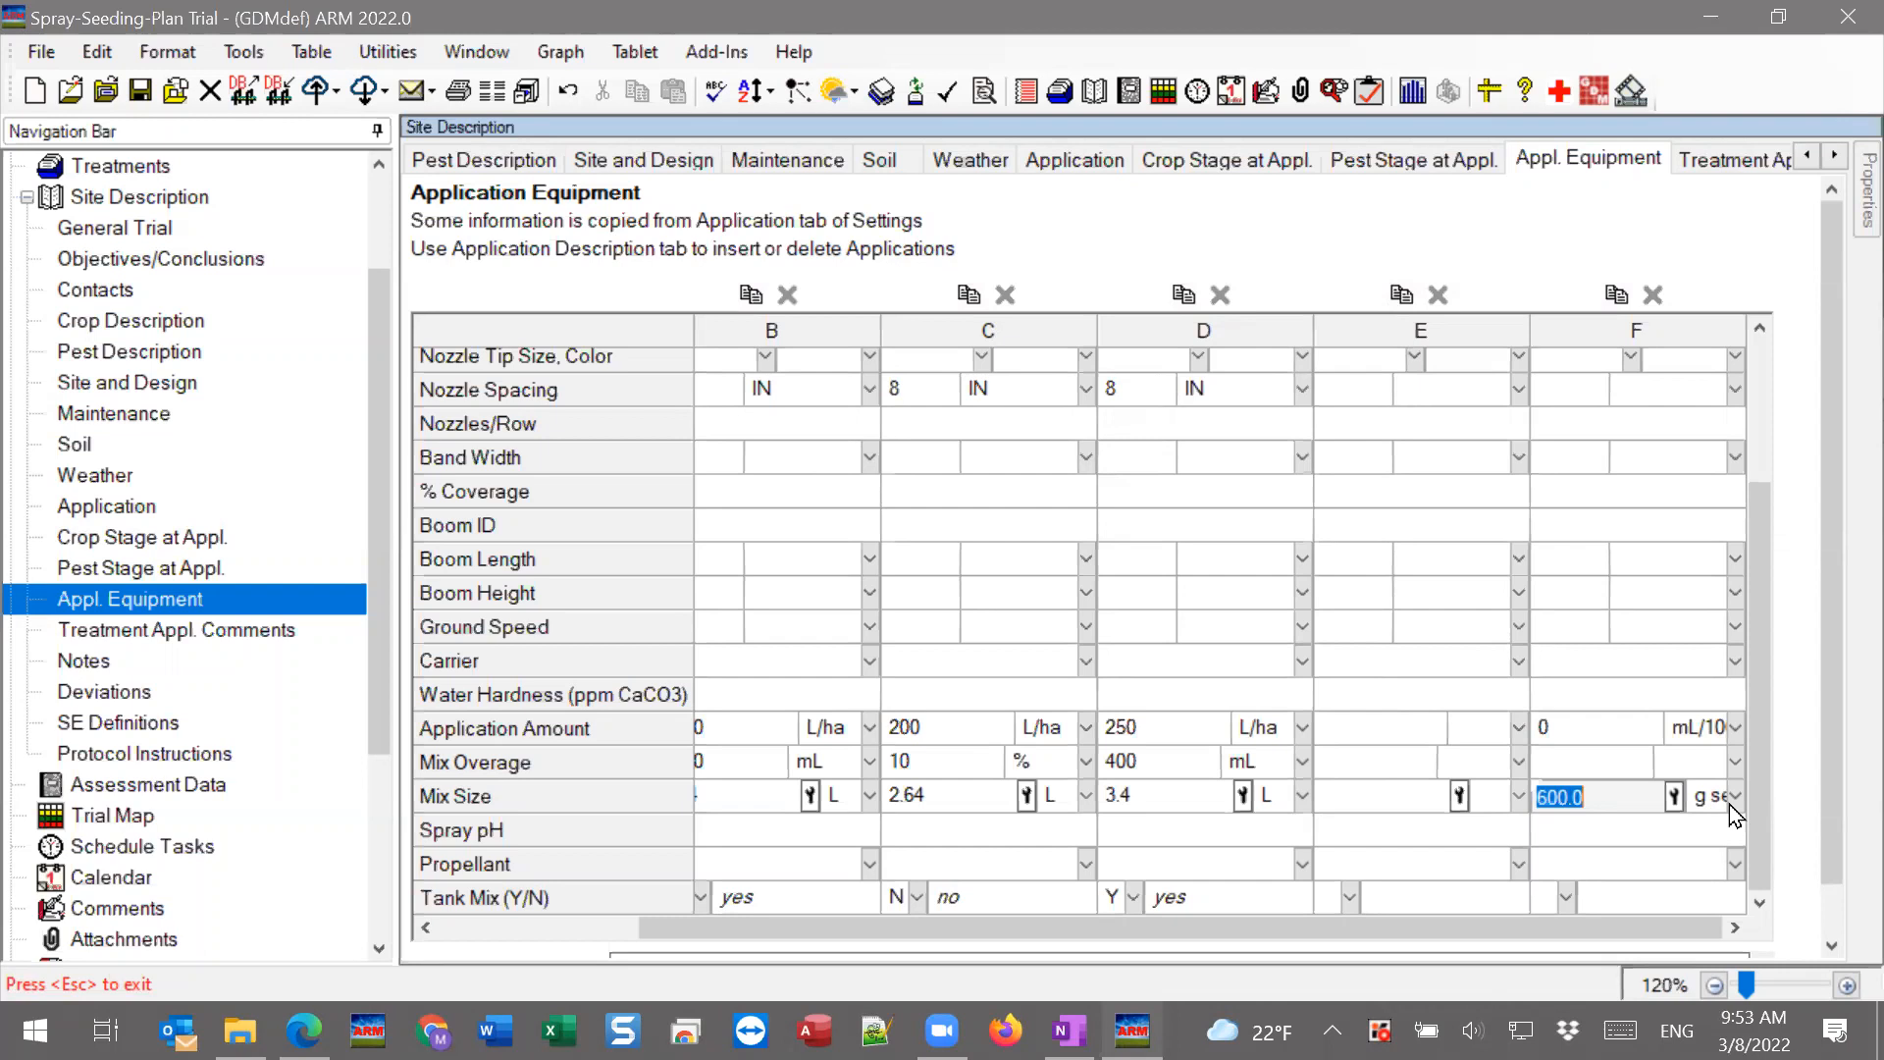
# Preview the Spray/Seeding Plan report with application F's mix size and examine treatment 5's amounts and the product quantity totals.
pyautogui.click(456, 93)
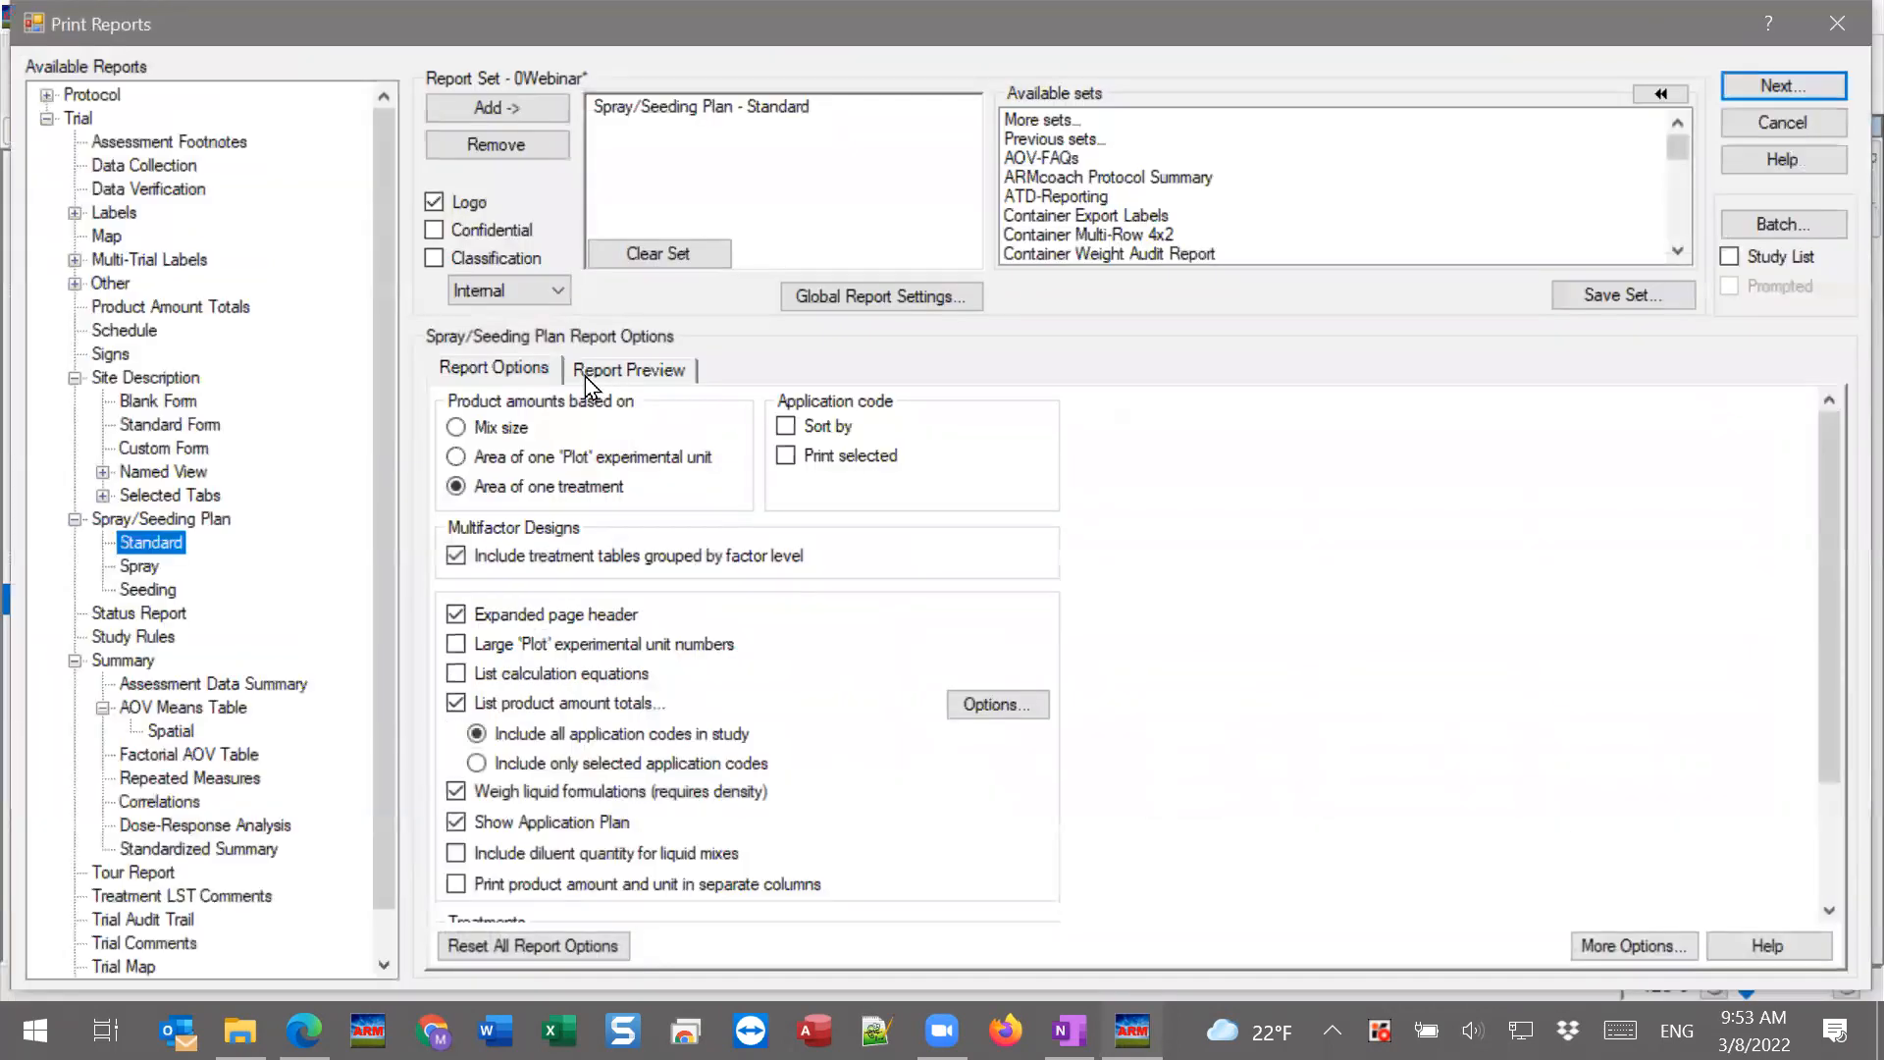
pyautogui.click(656, 381)
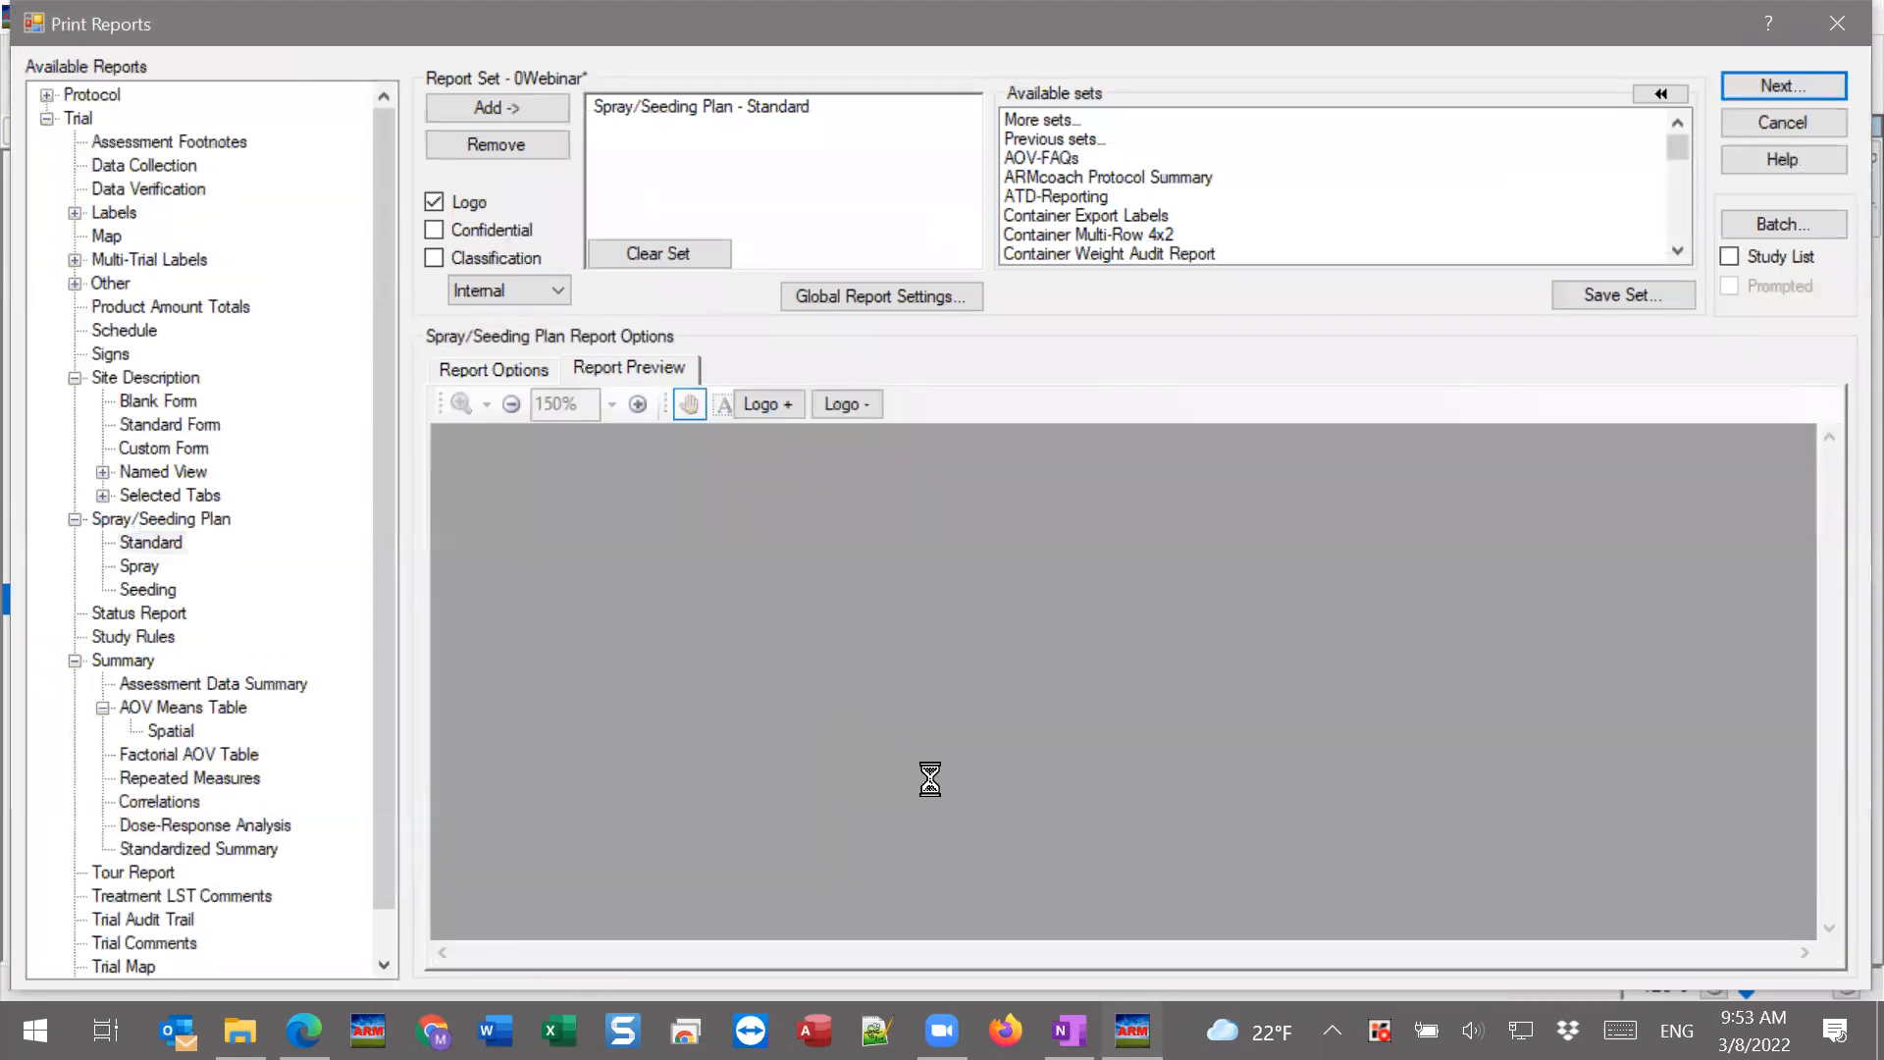
pyautogui.scroll(-4, 929, 791)
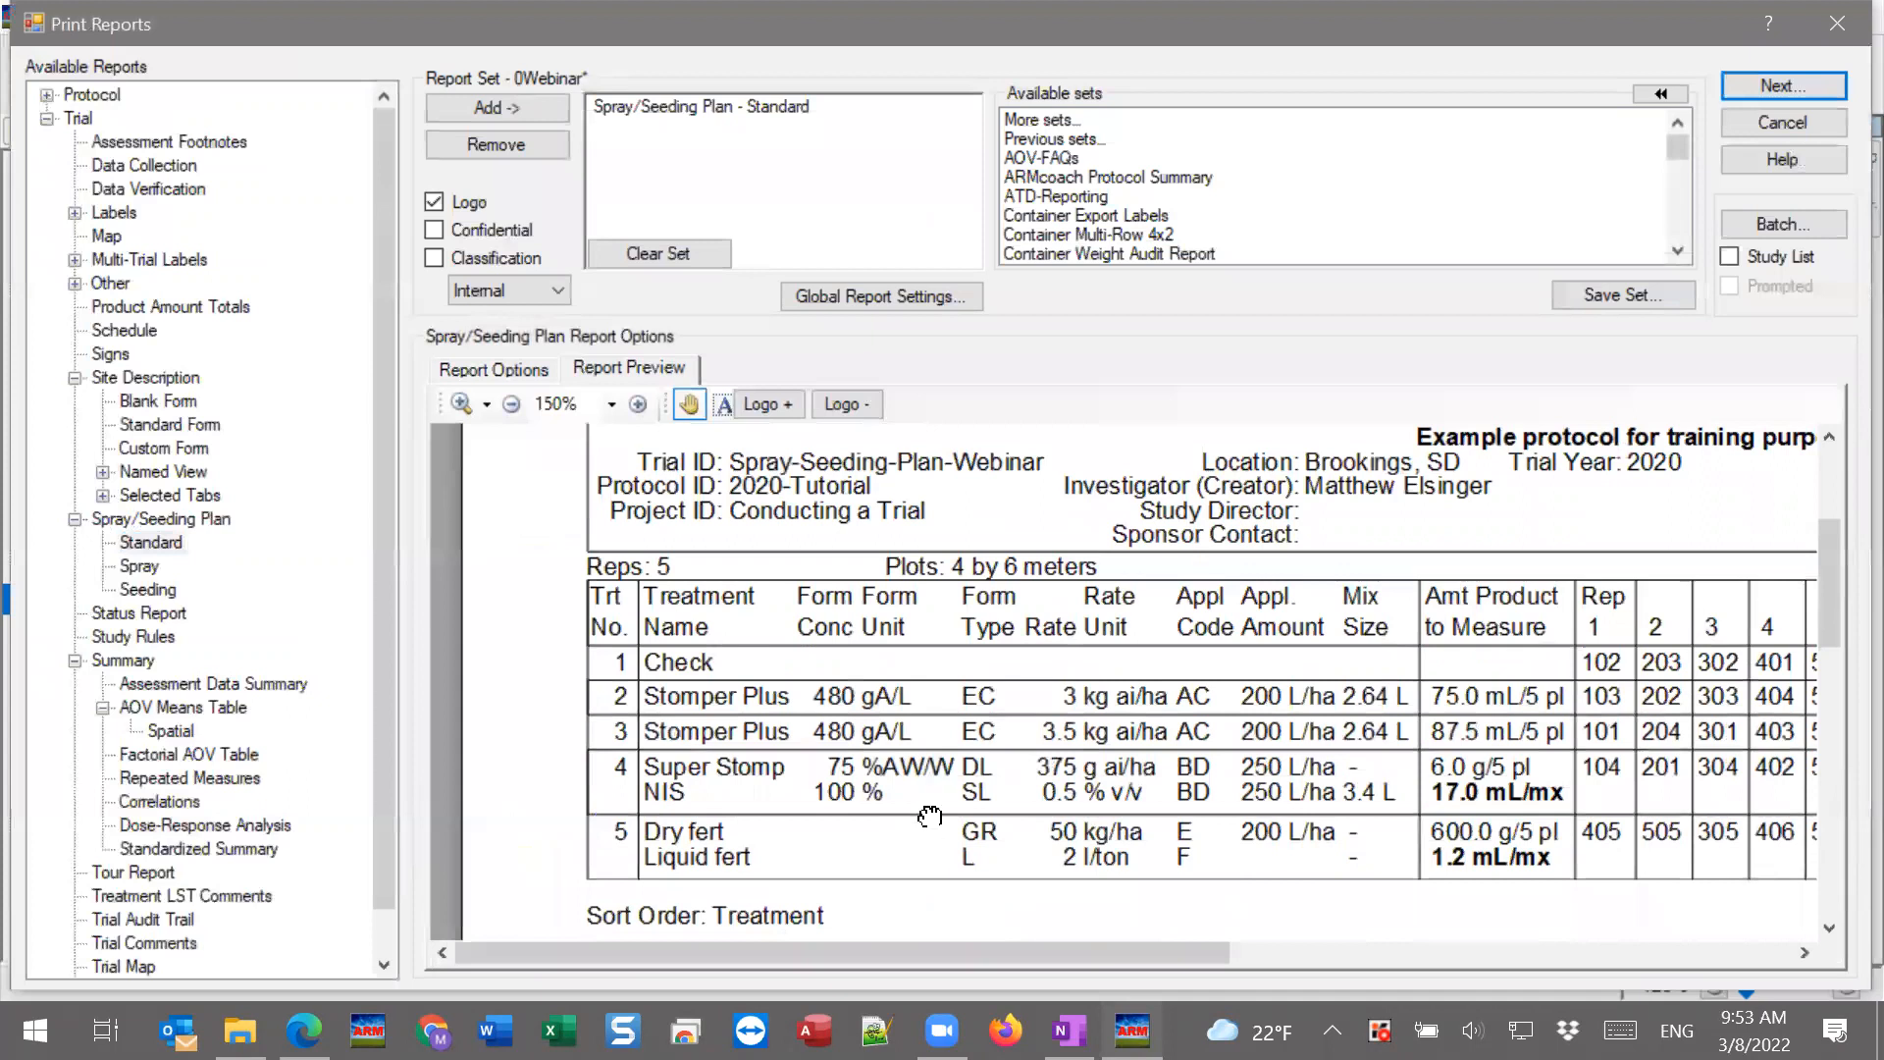
pyautogui.moveTo(929, 845); pyautogui.dragTo(908, 603)
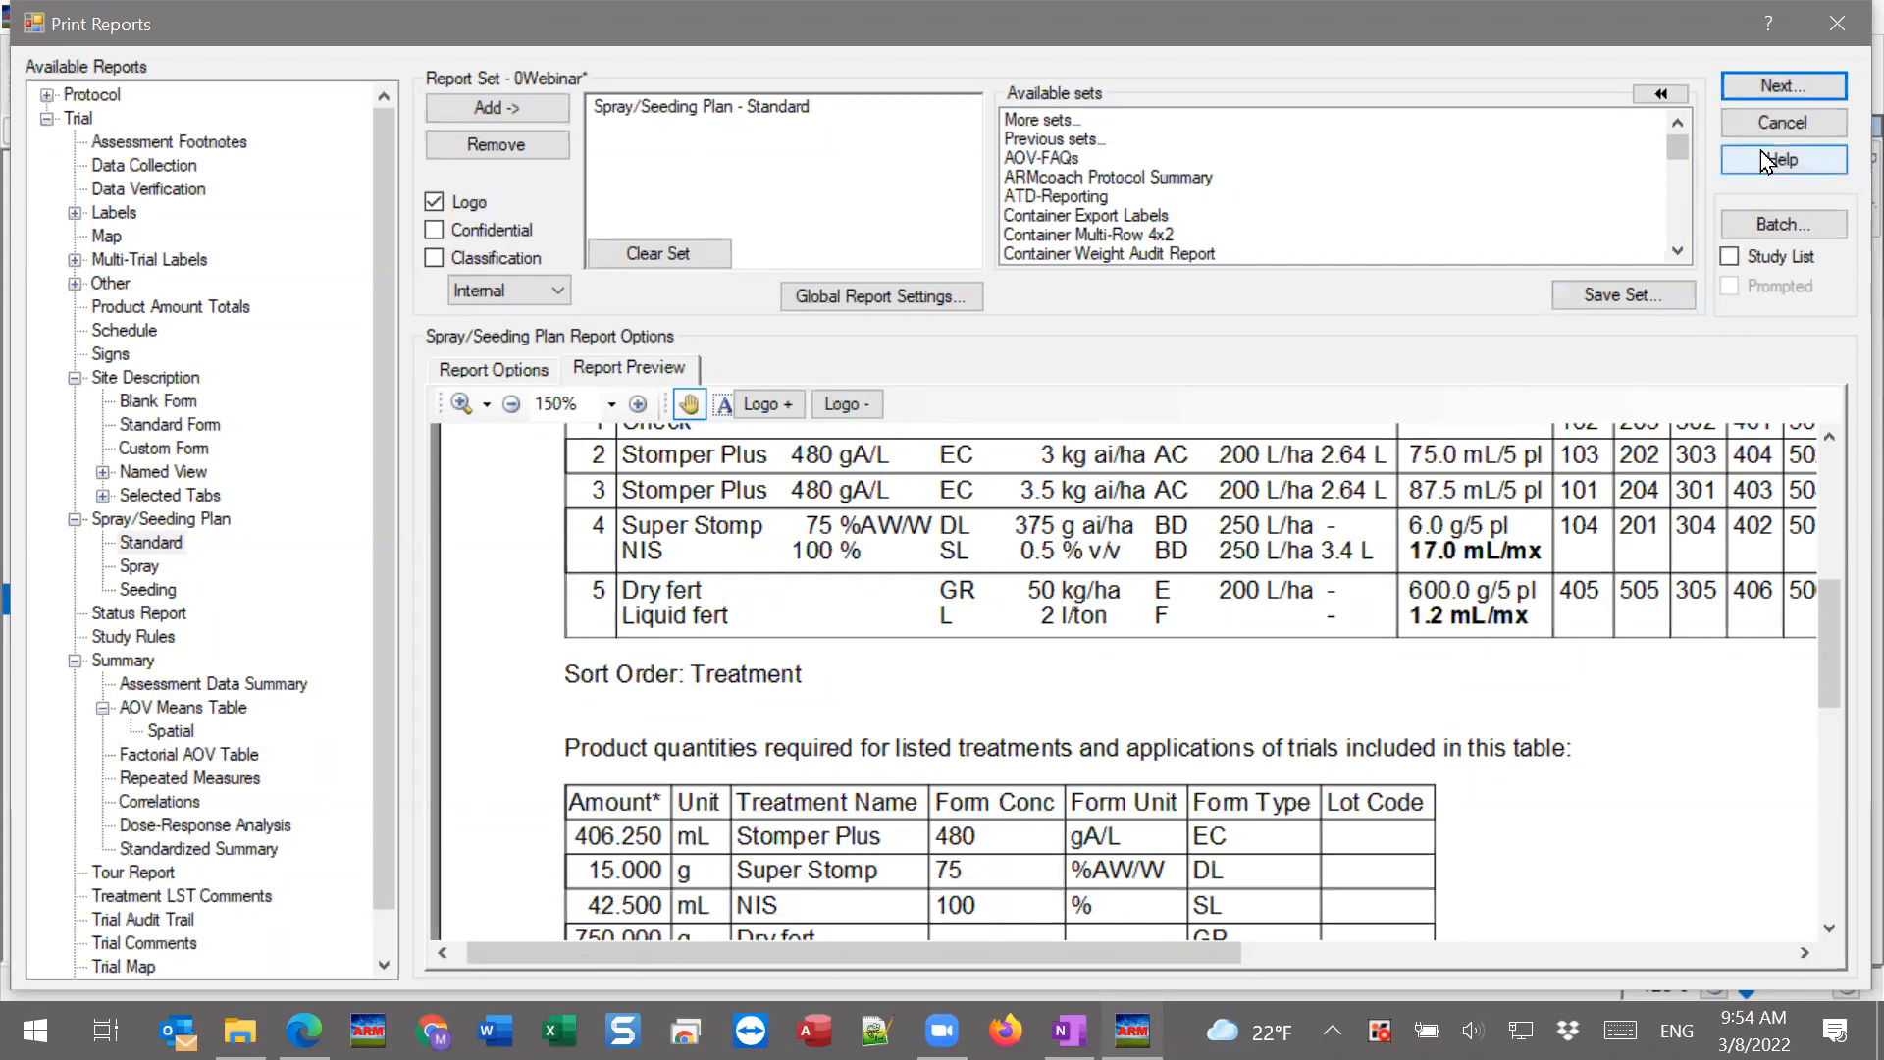
pyautogui.click(1764, 120)
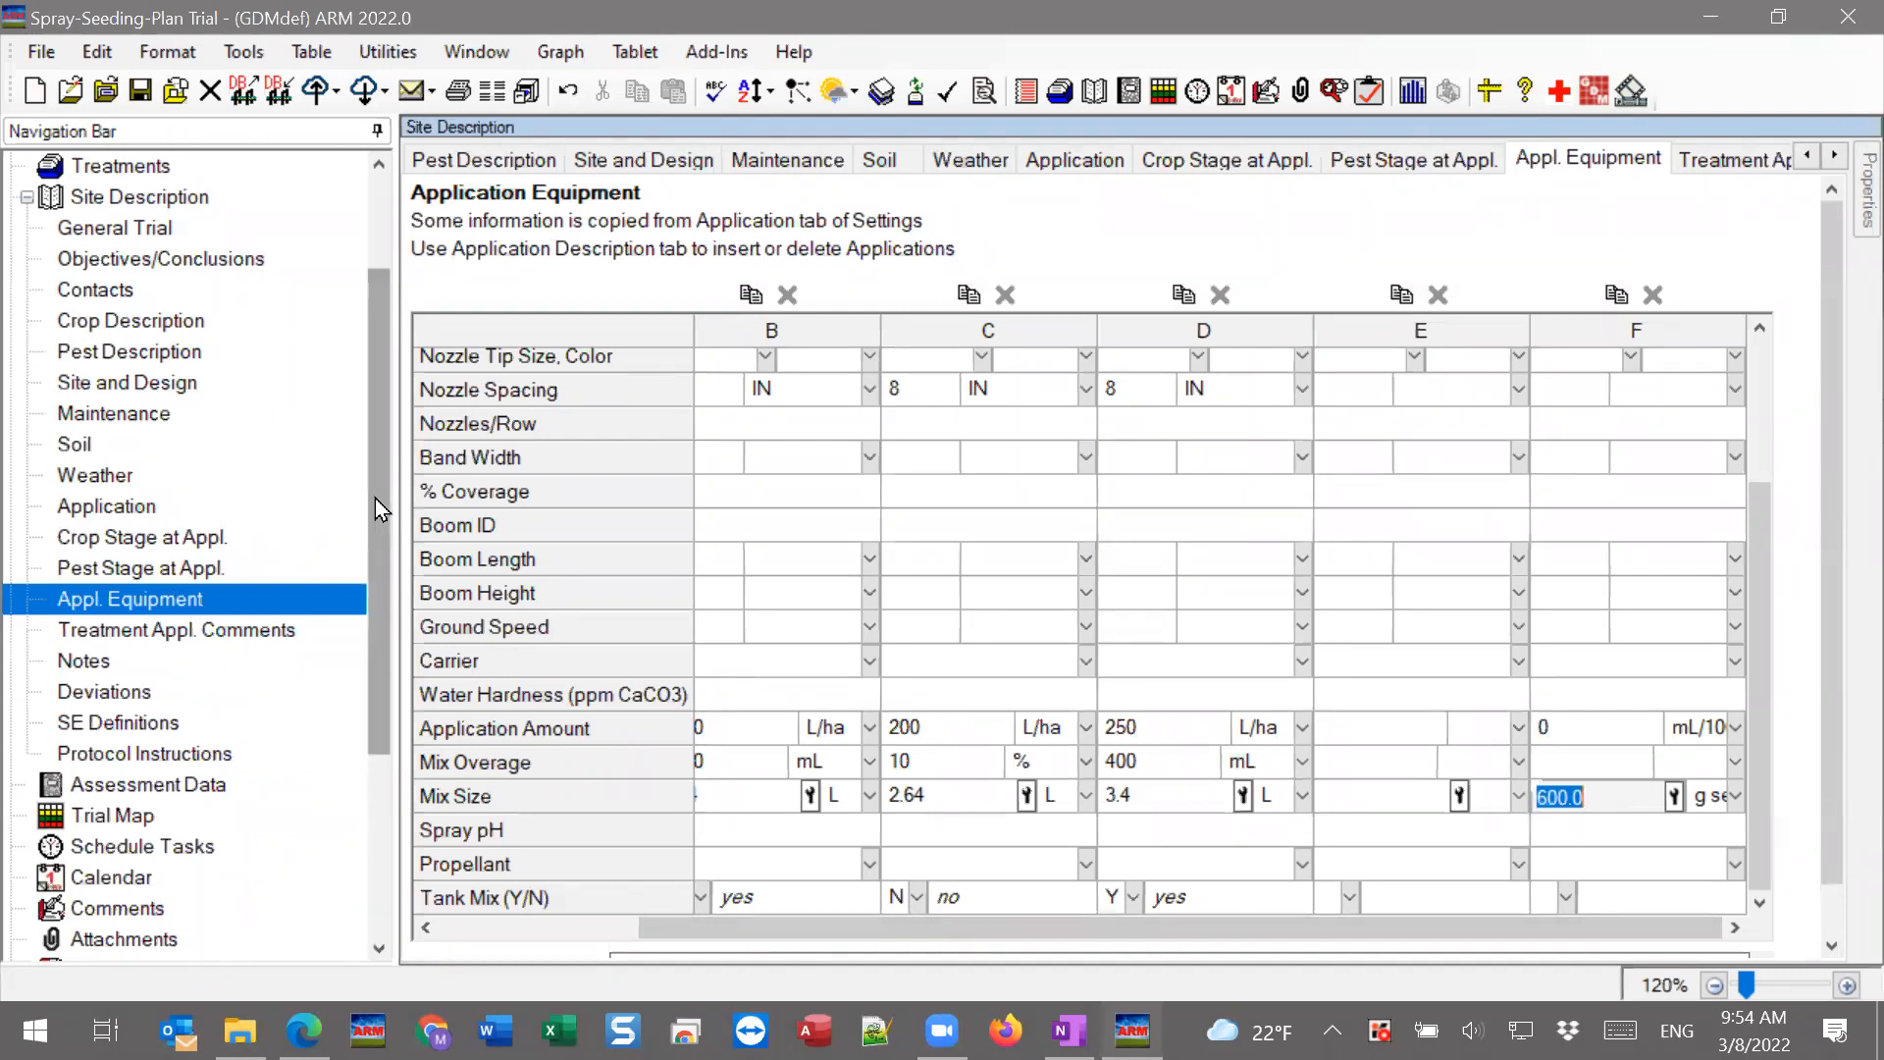
# Return to the Treatments editor and close the trial without saving its changes.
pyautogui.scroll(2, 384, 491)
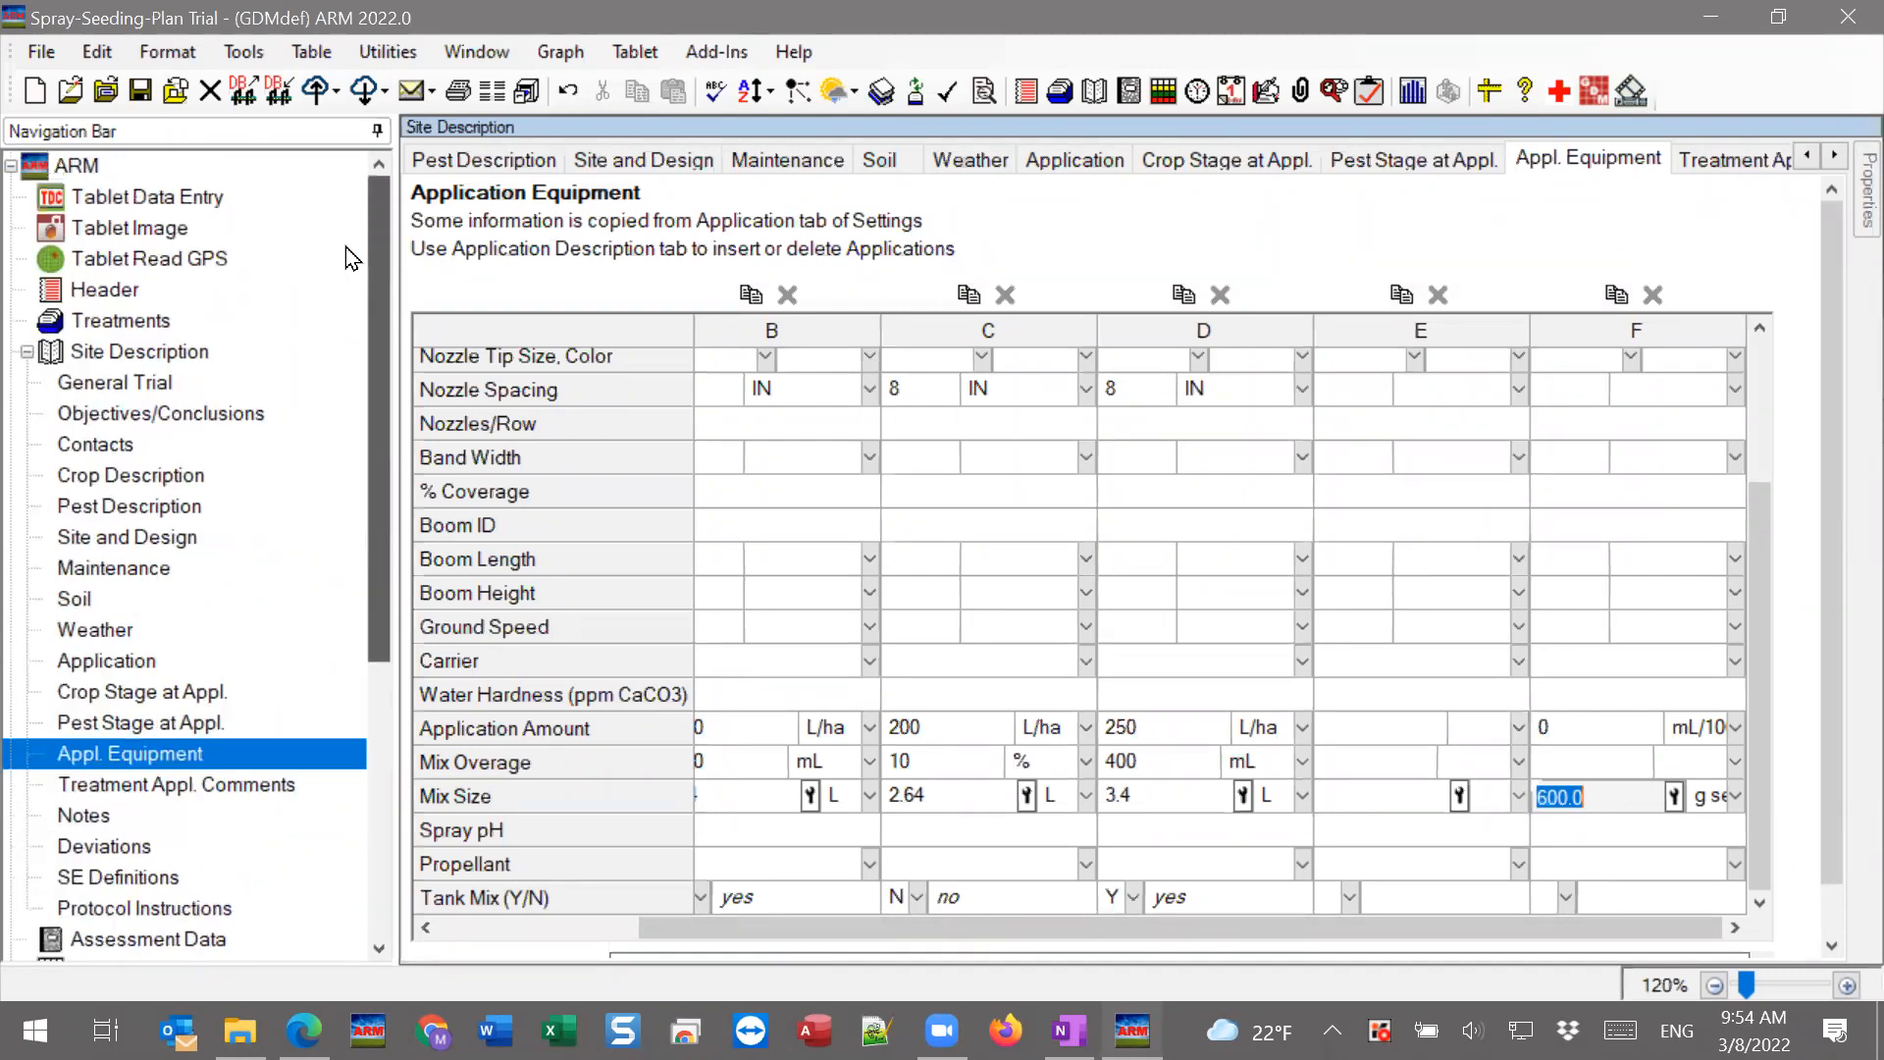
pyautogui.click(153, 324)
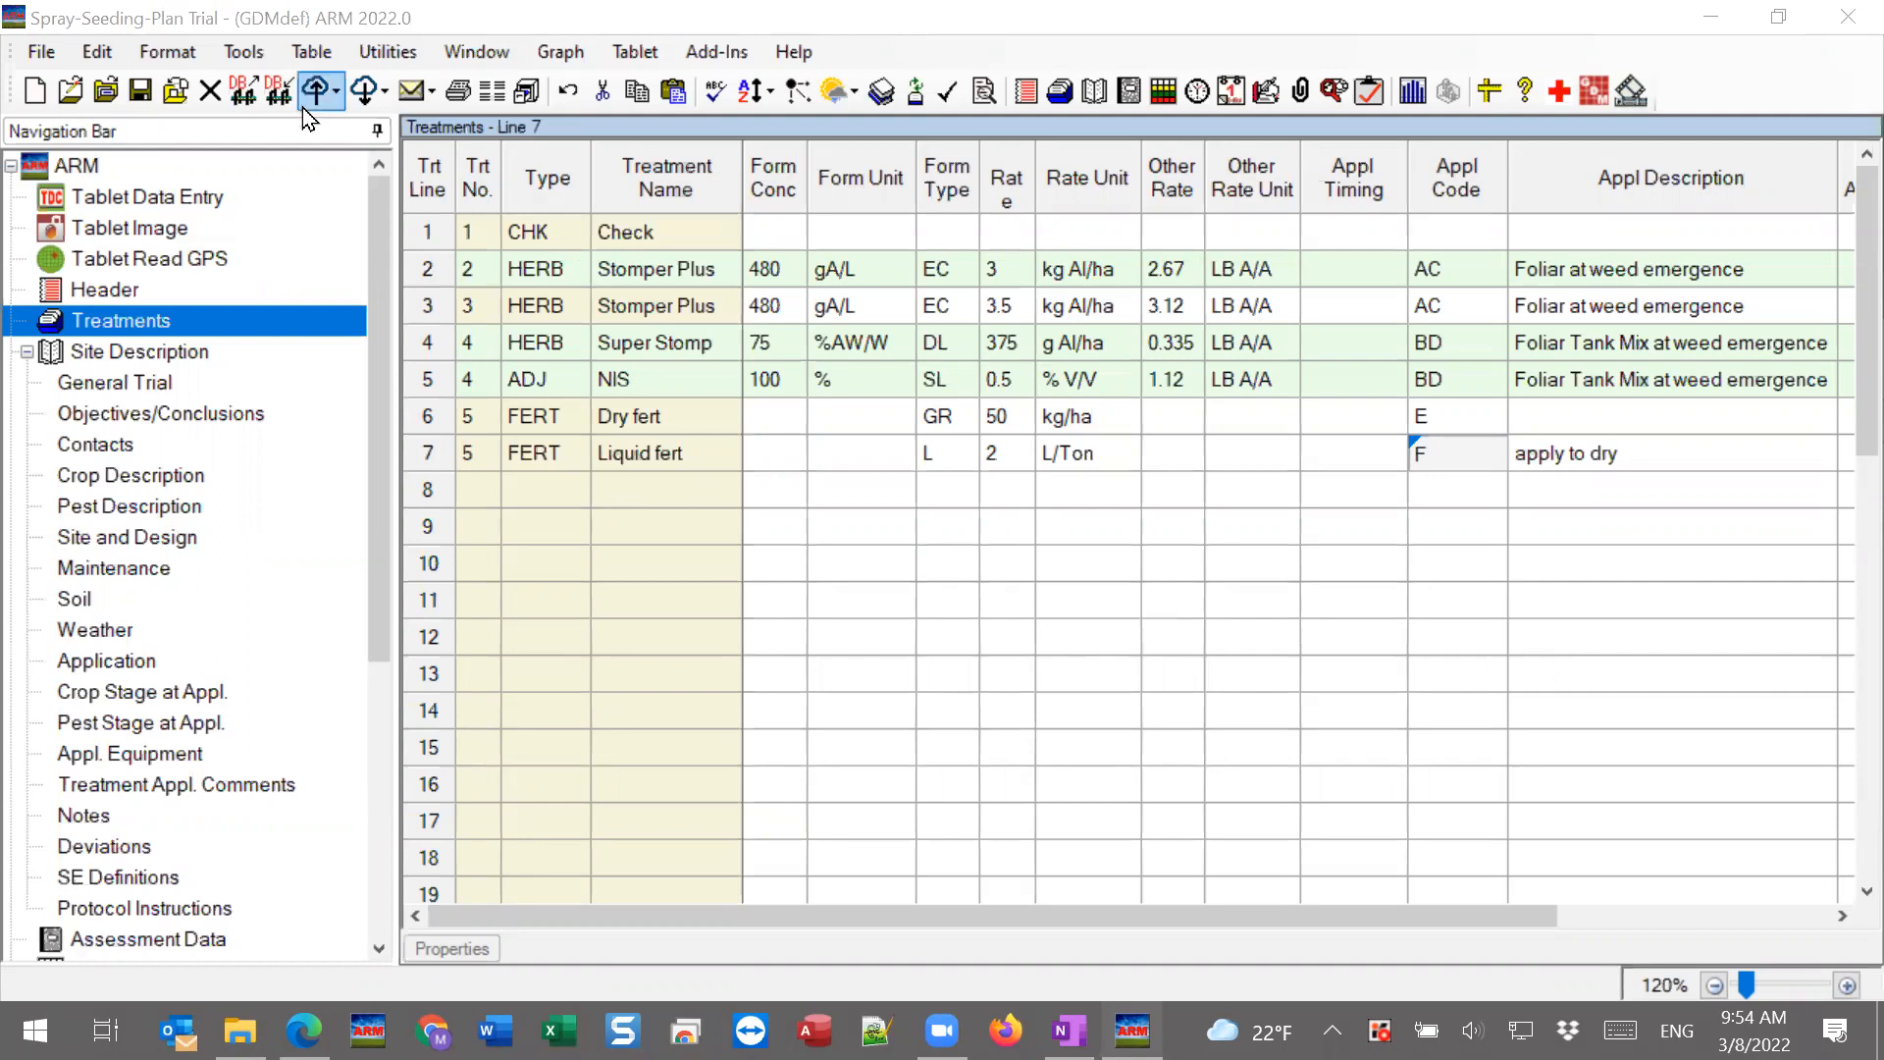
pyautogui.click(205, 103)
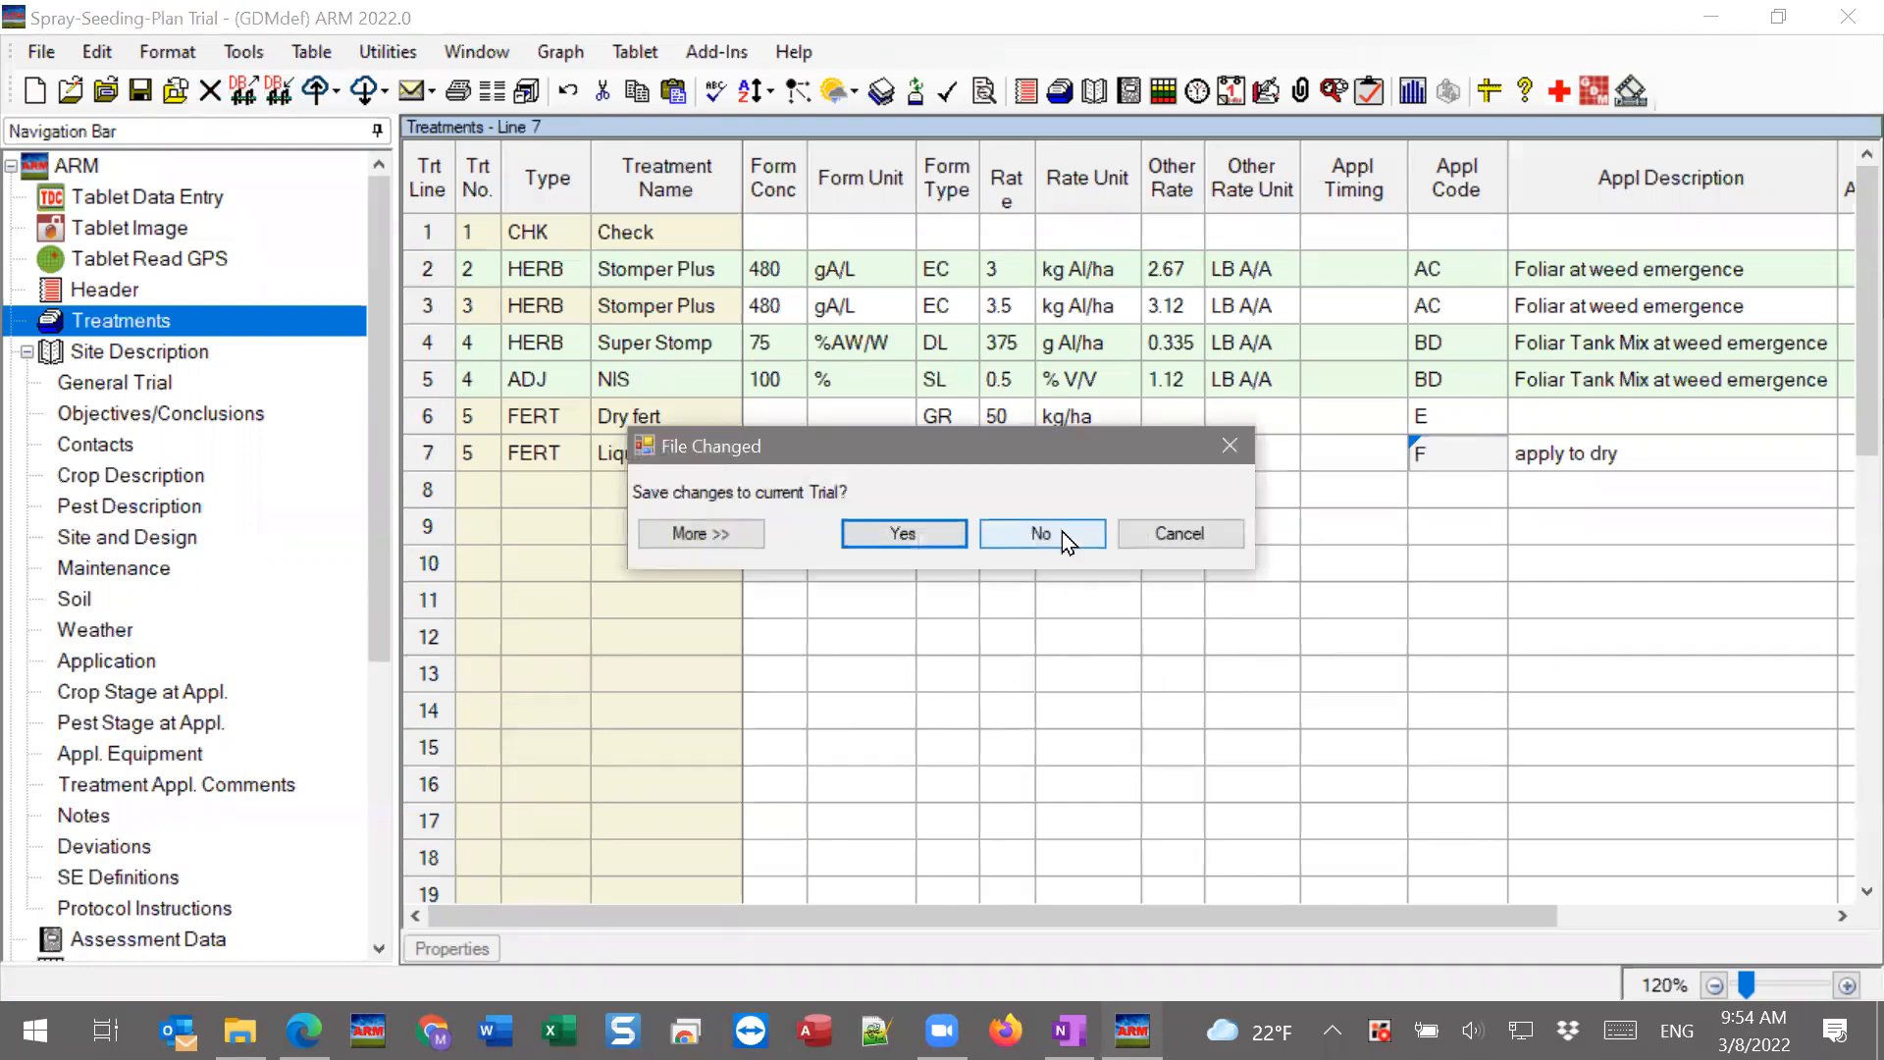
pyautogui.click(1062, 532)
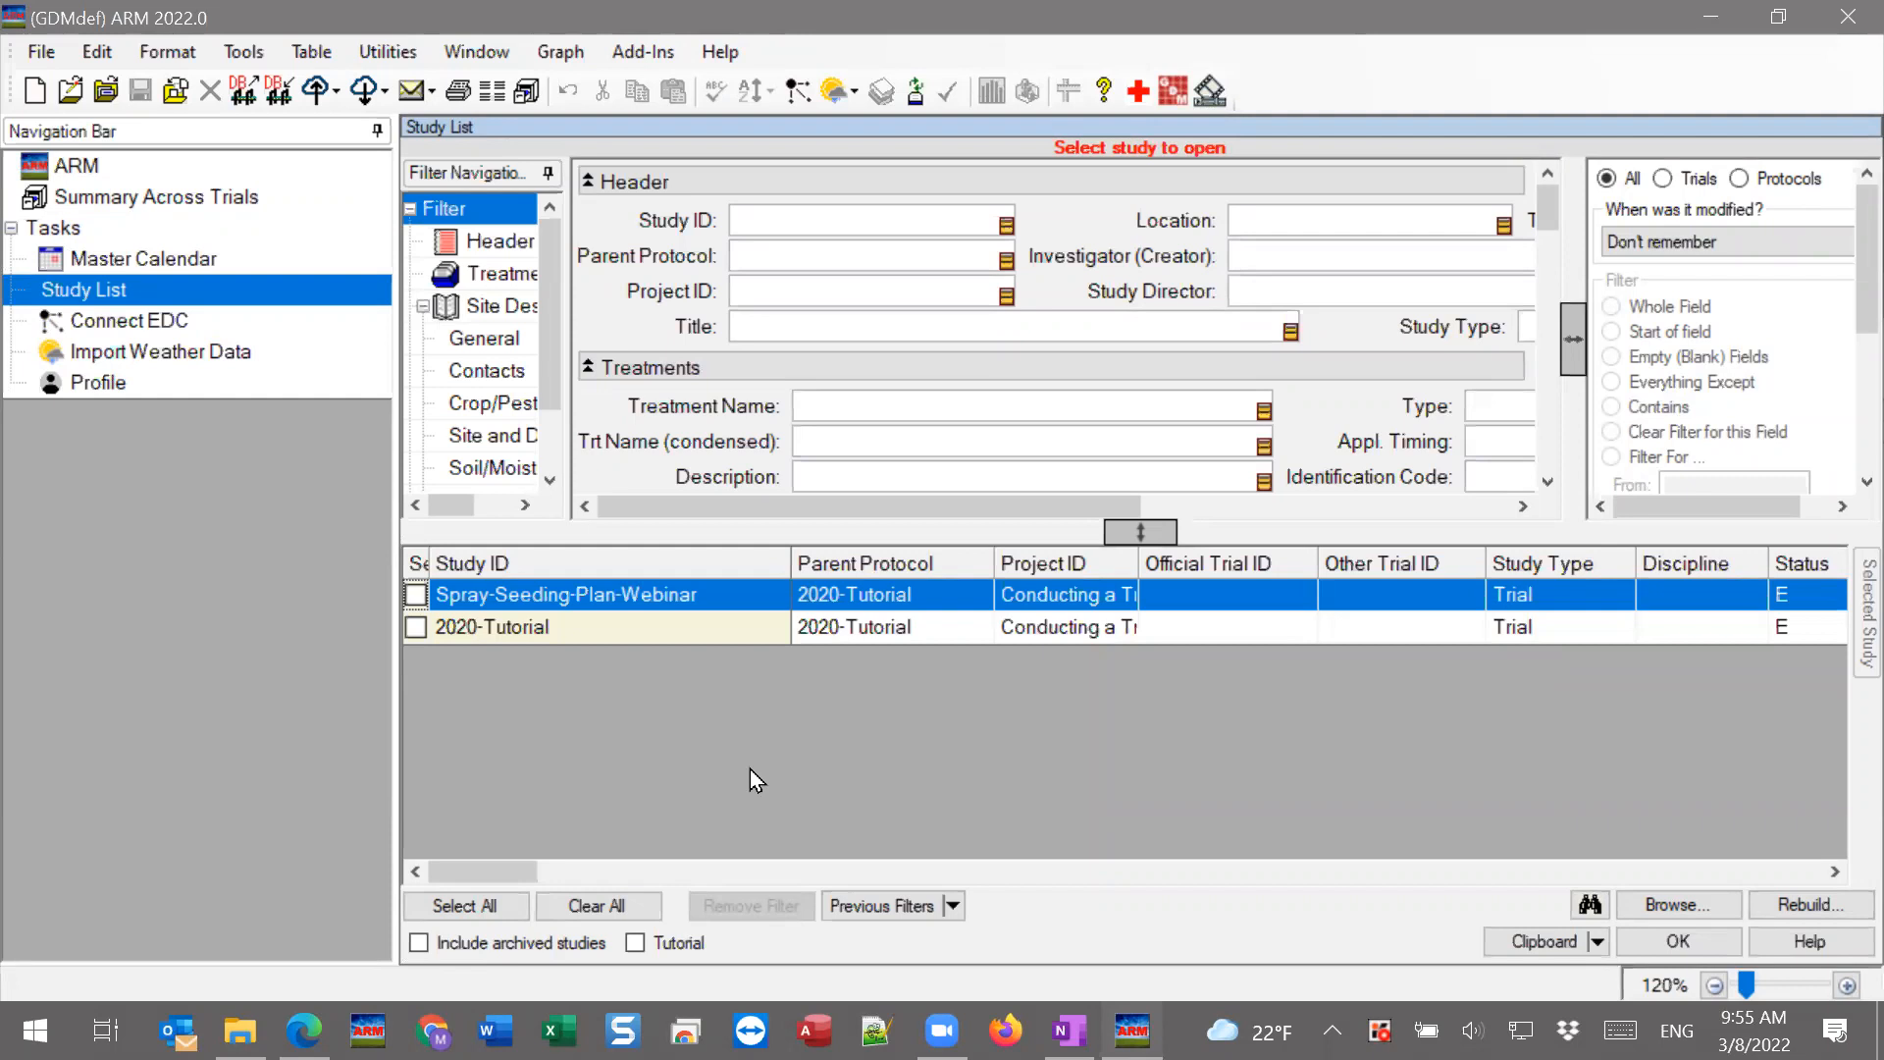
# Include tutorial studies in the study list, filter it by study ID lwa and open the LWA protocol.
pyautogui.click(633, 943)
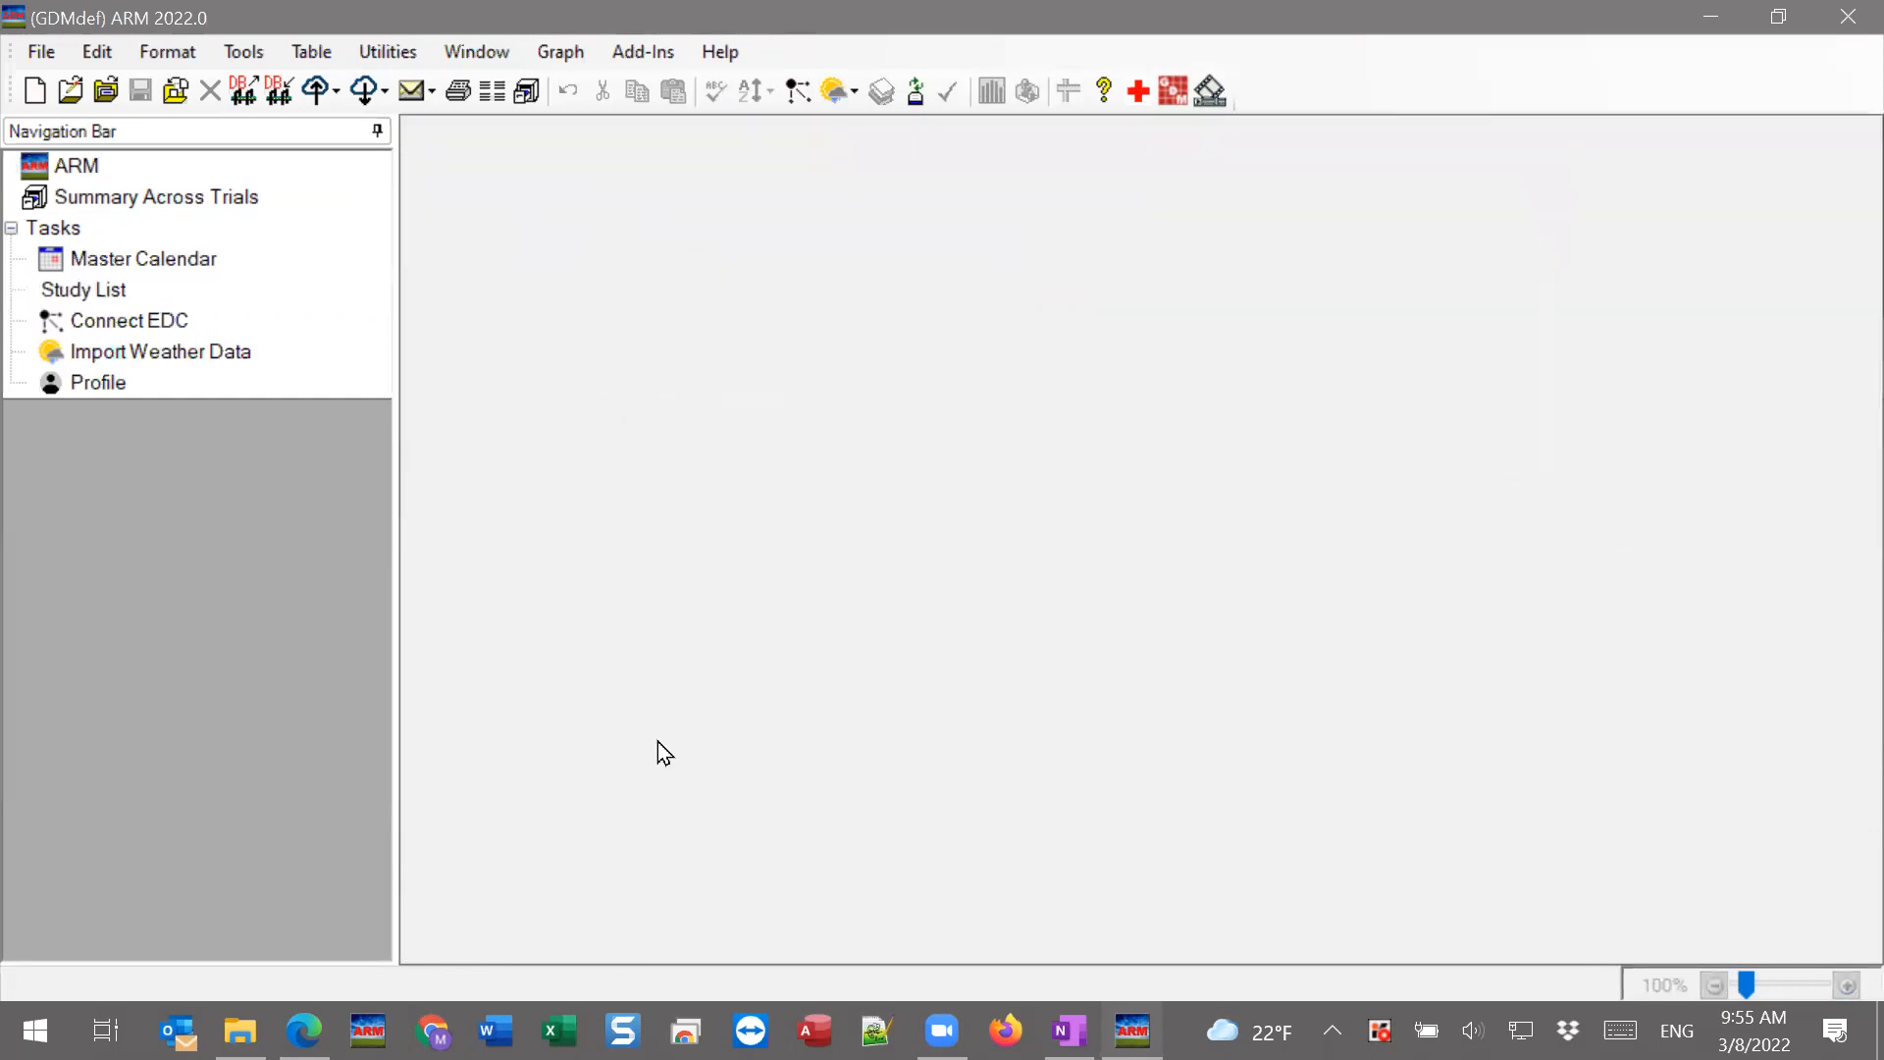
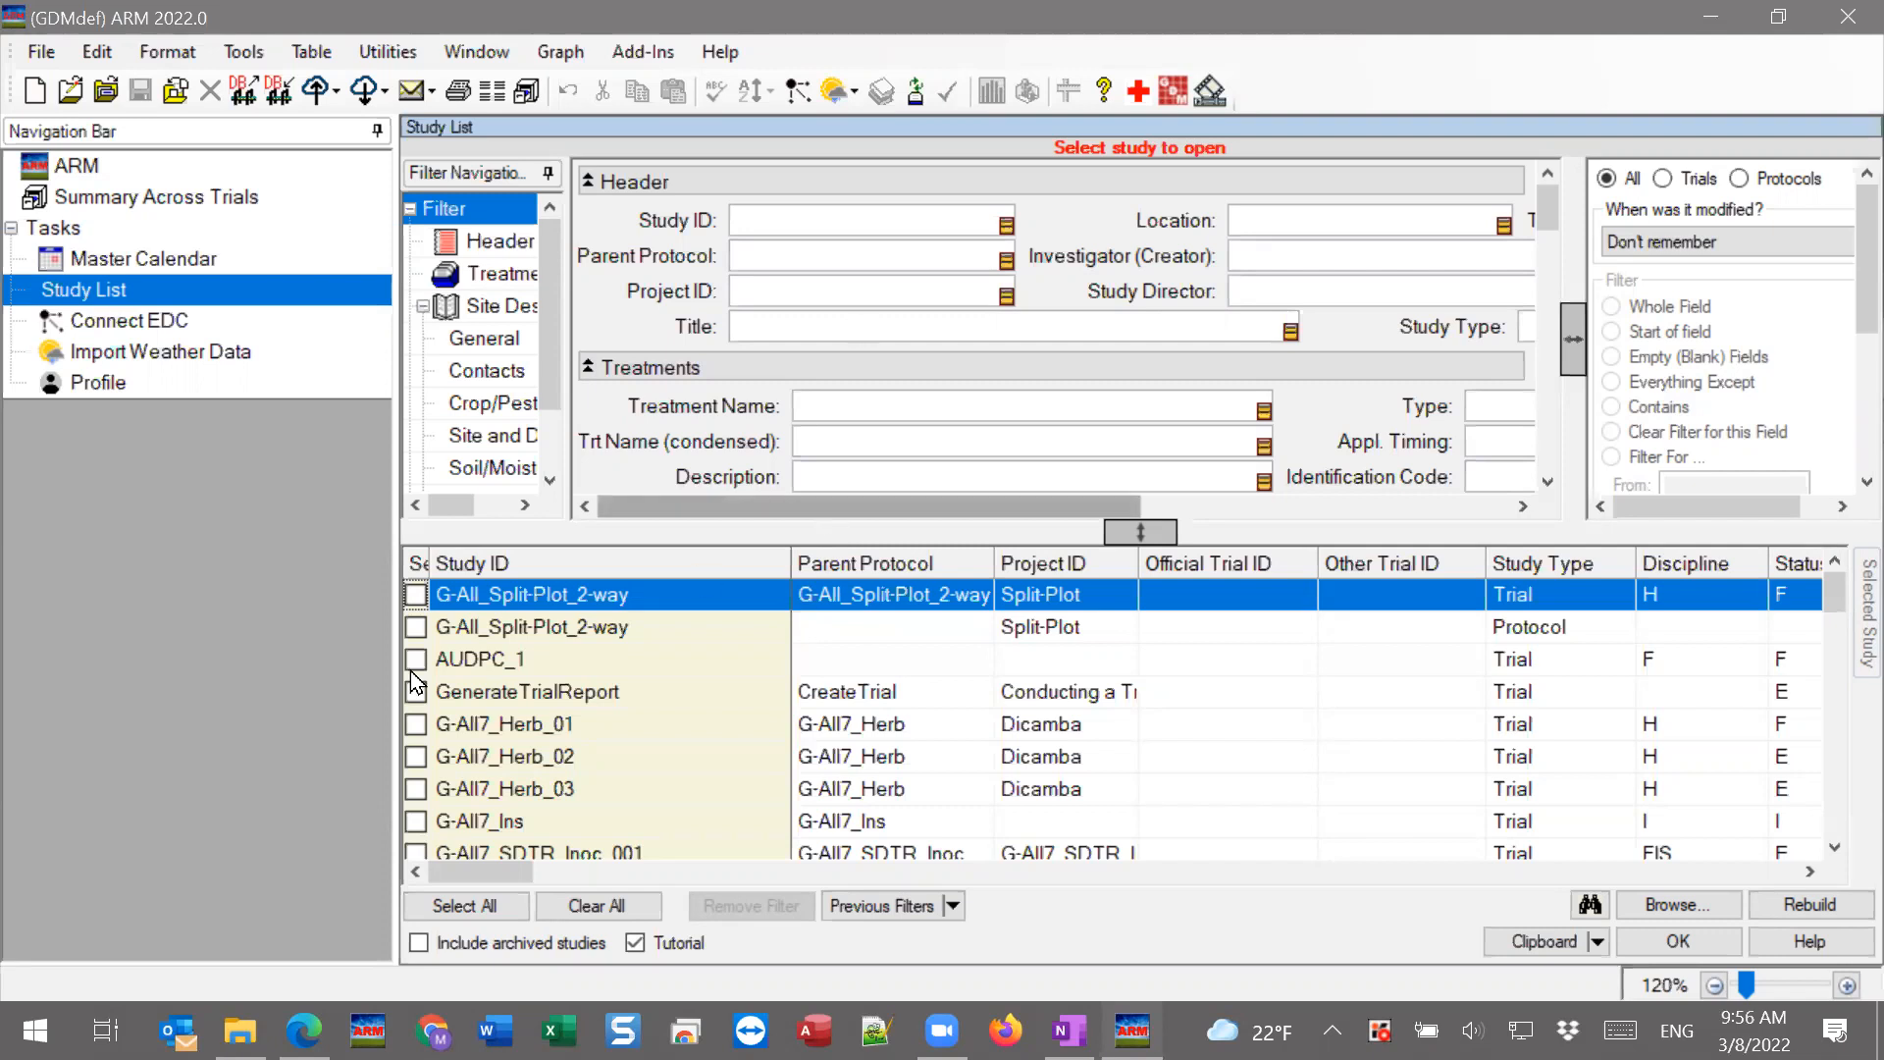
pyautogui.scroll(-3, 661, 821)
pyautogui.click(785, 220)
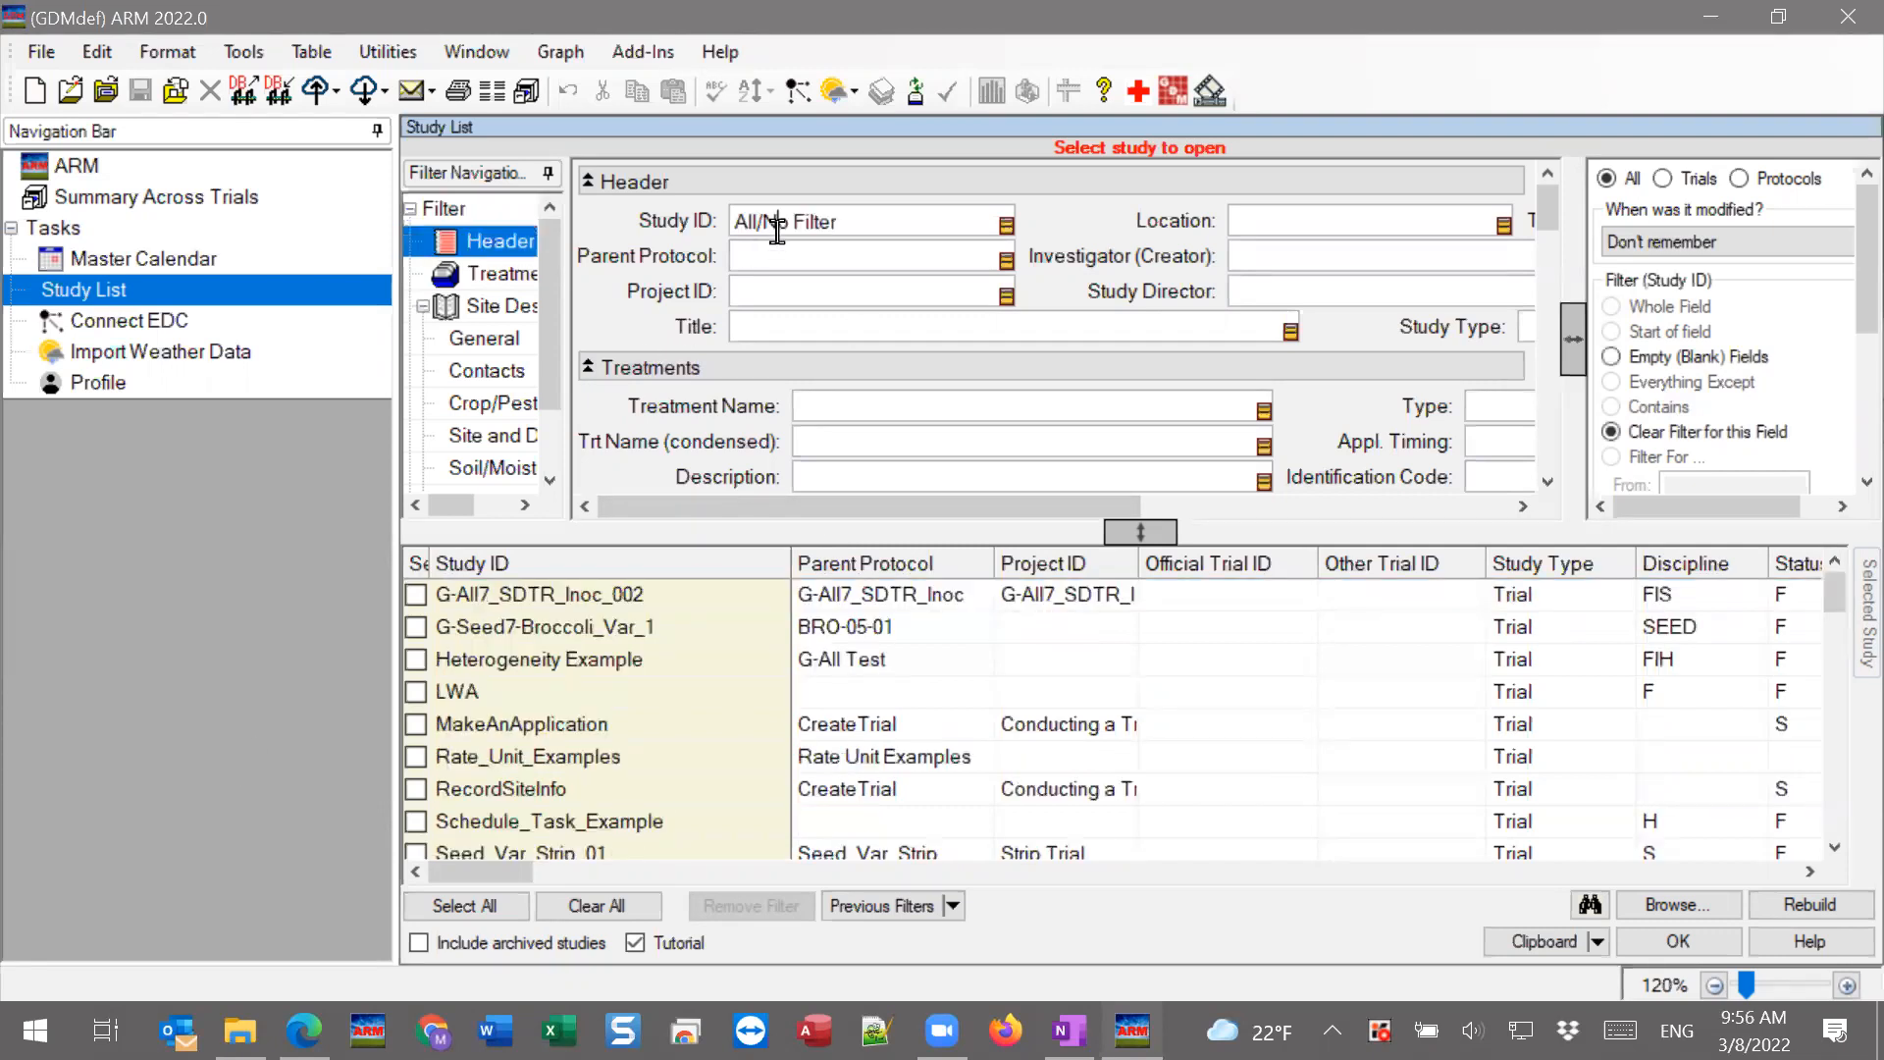
pyautogui.write('lwa')
pyautogui.press('Return')
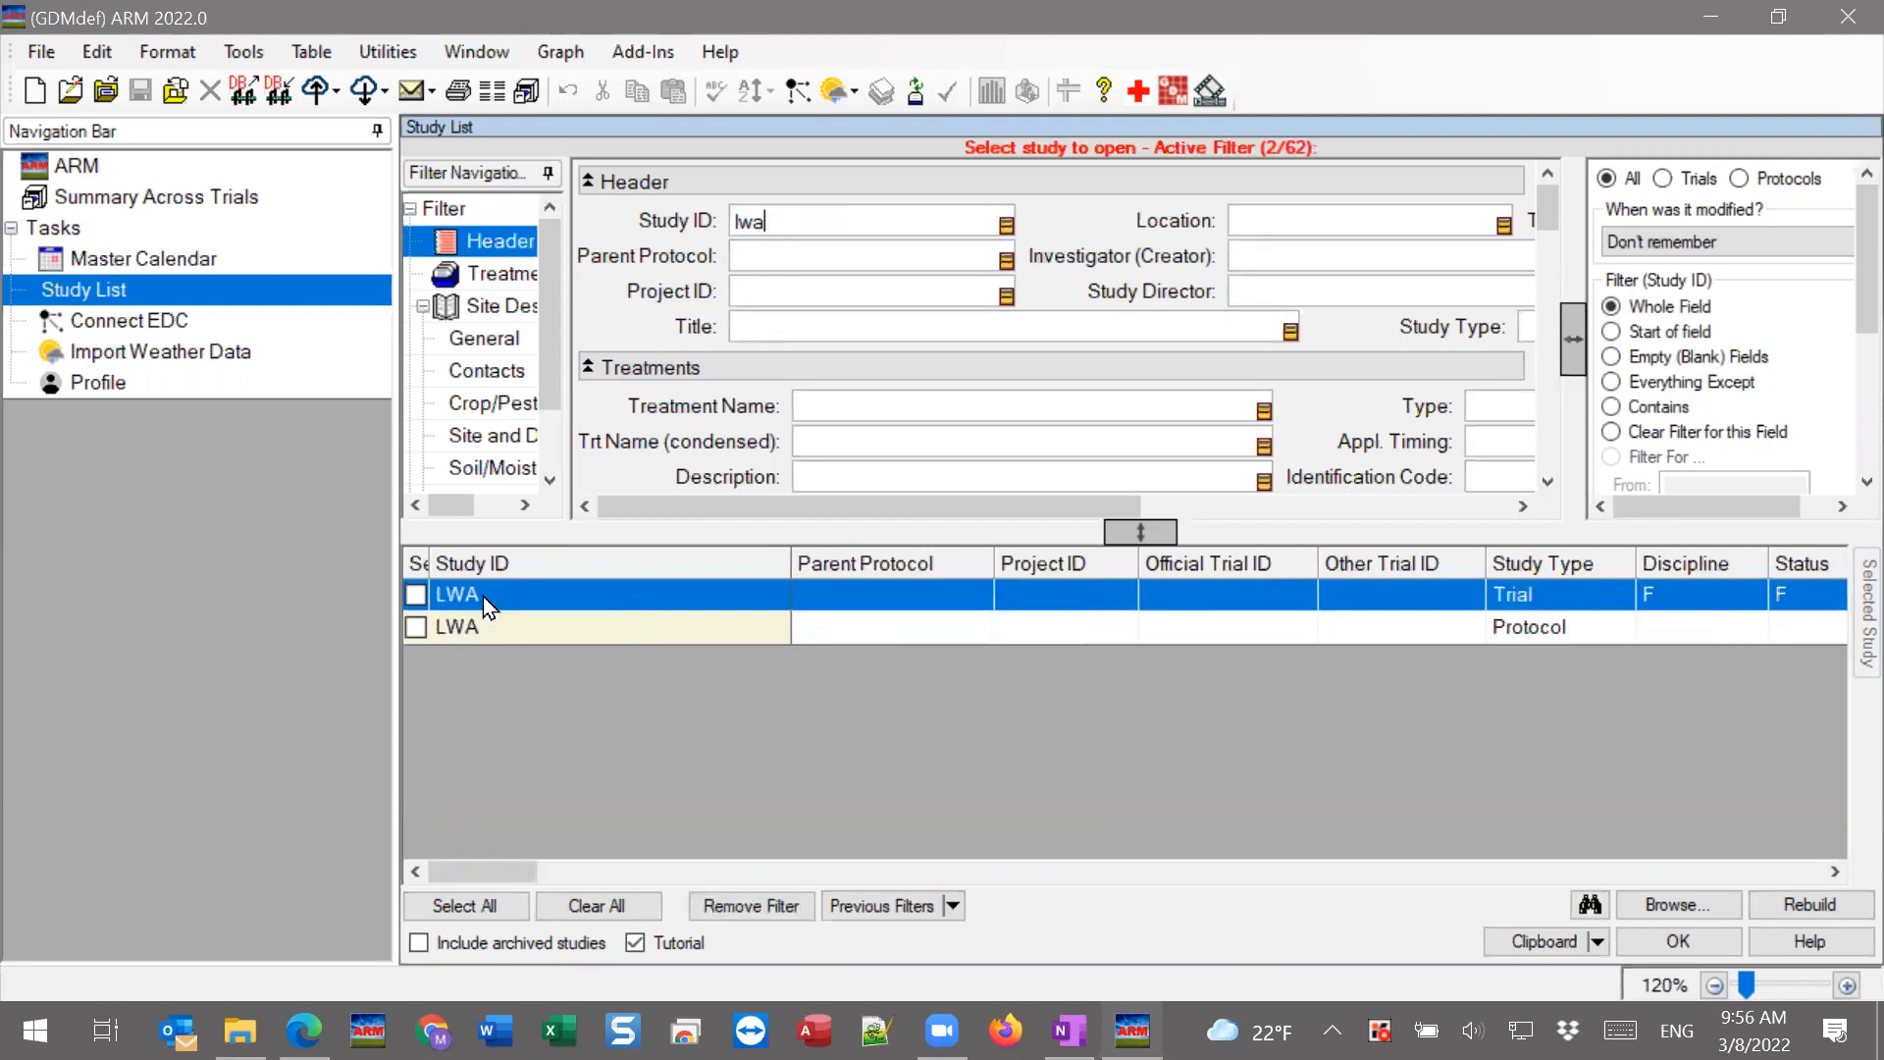
pyautogui.click(474, 626)
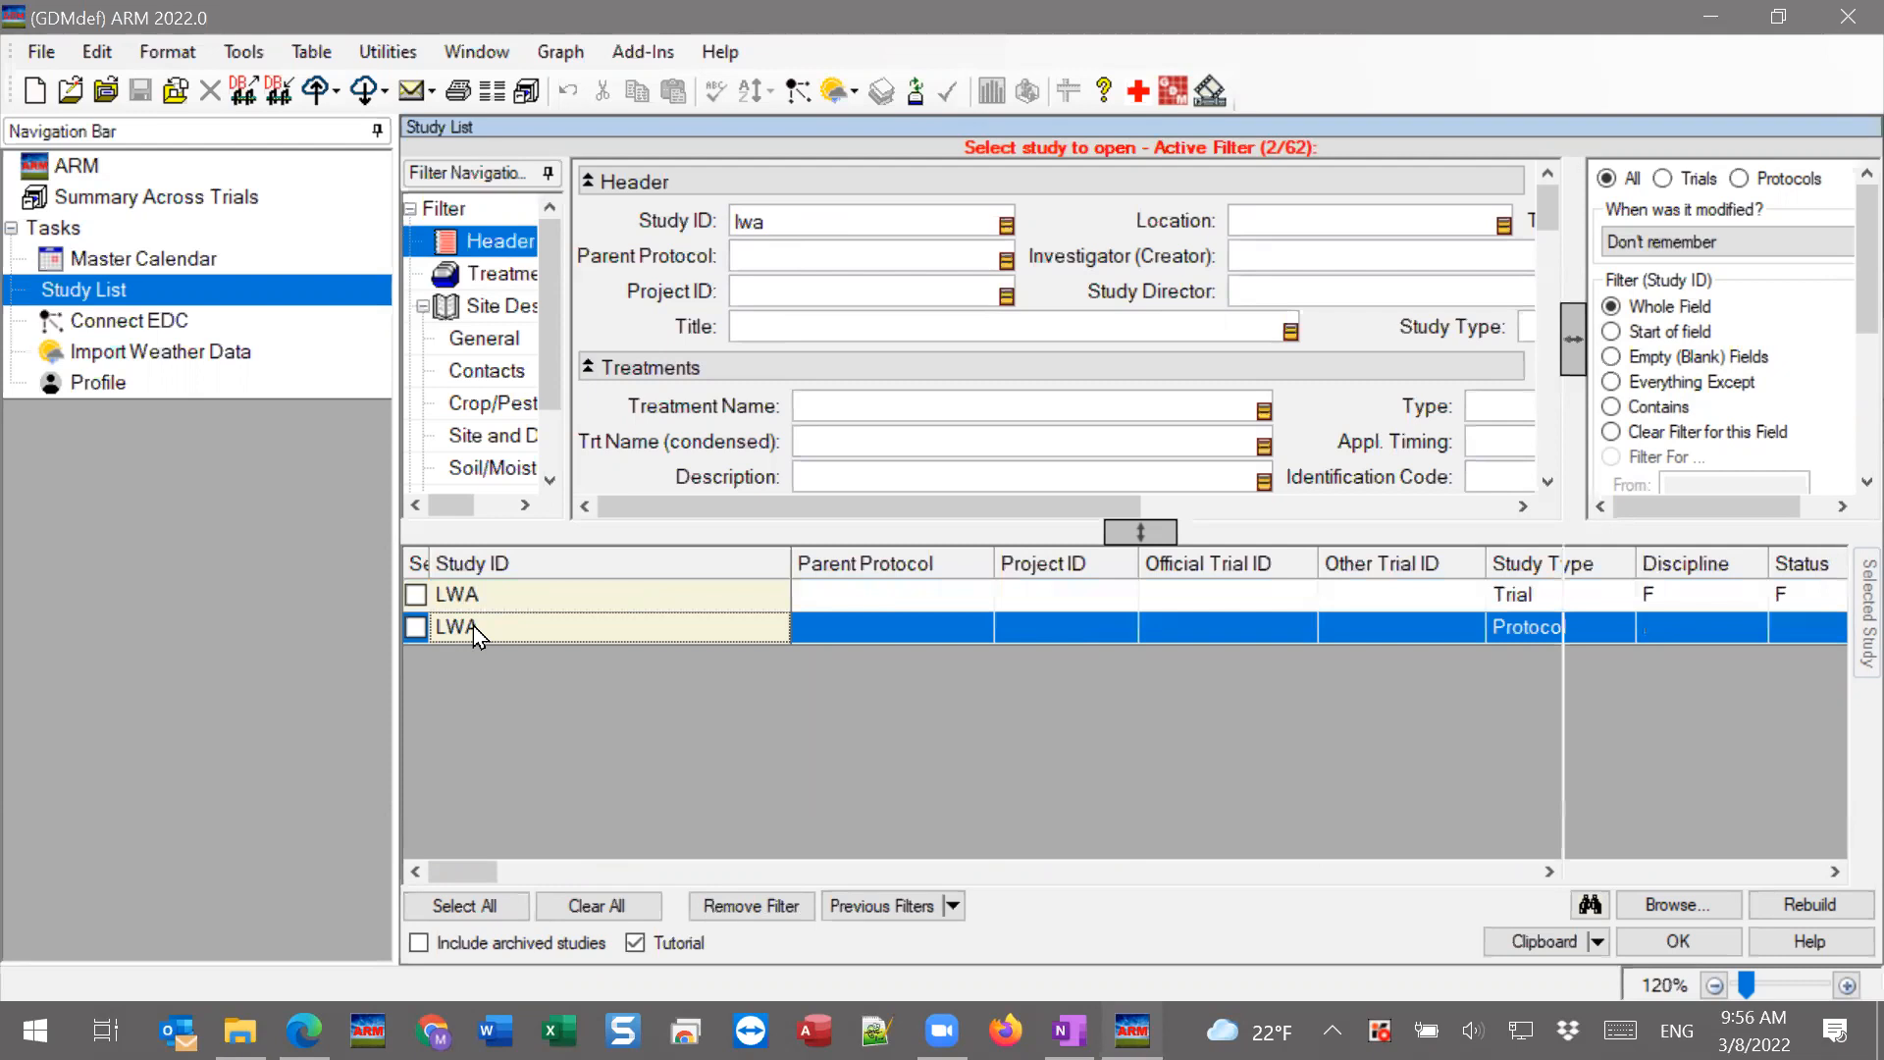
pyautogui.press('Return')
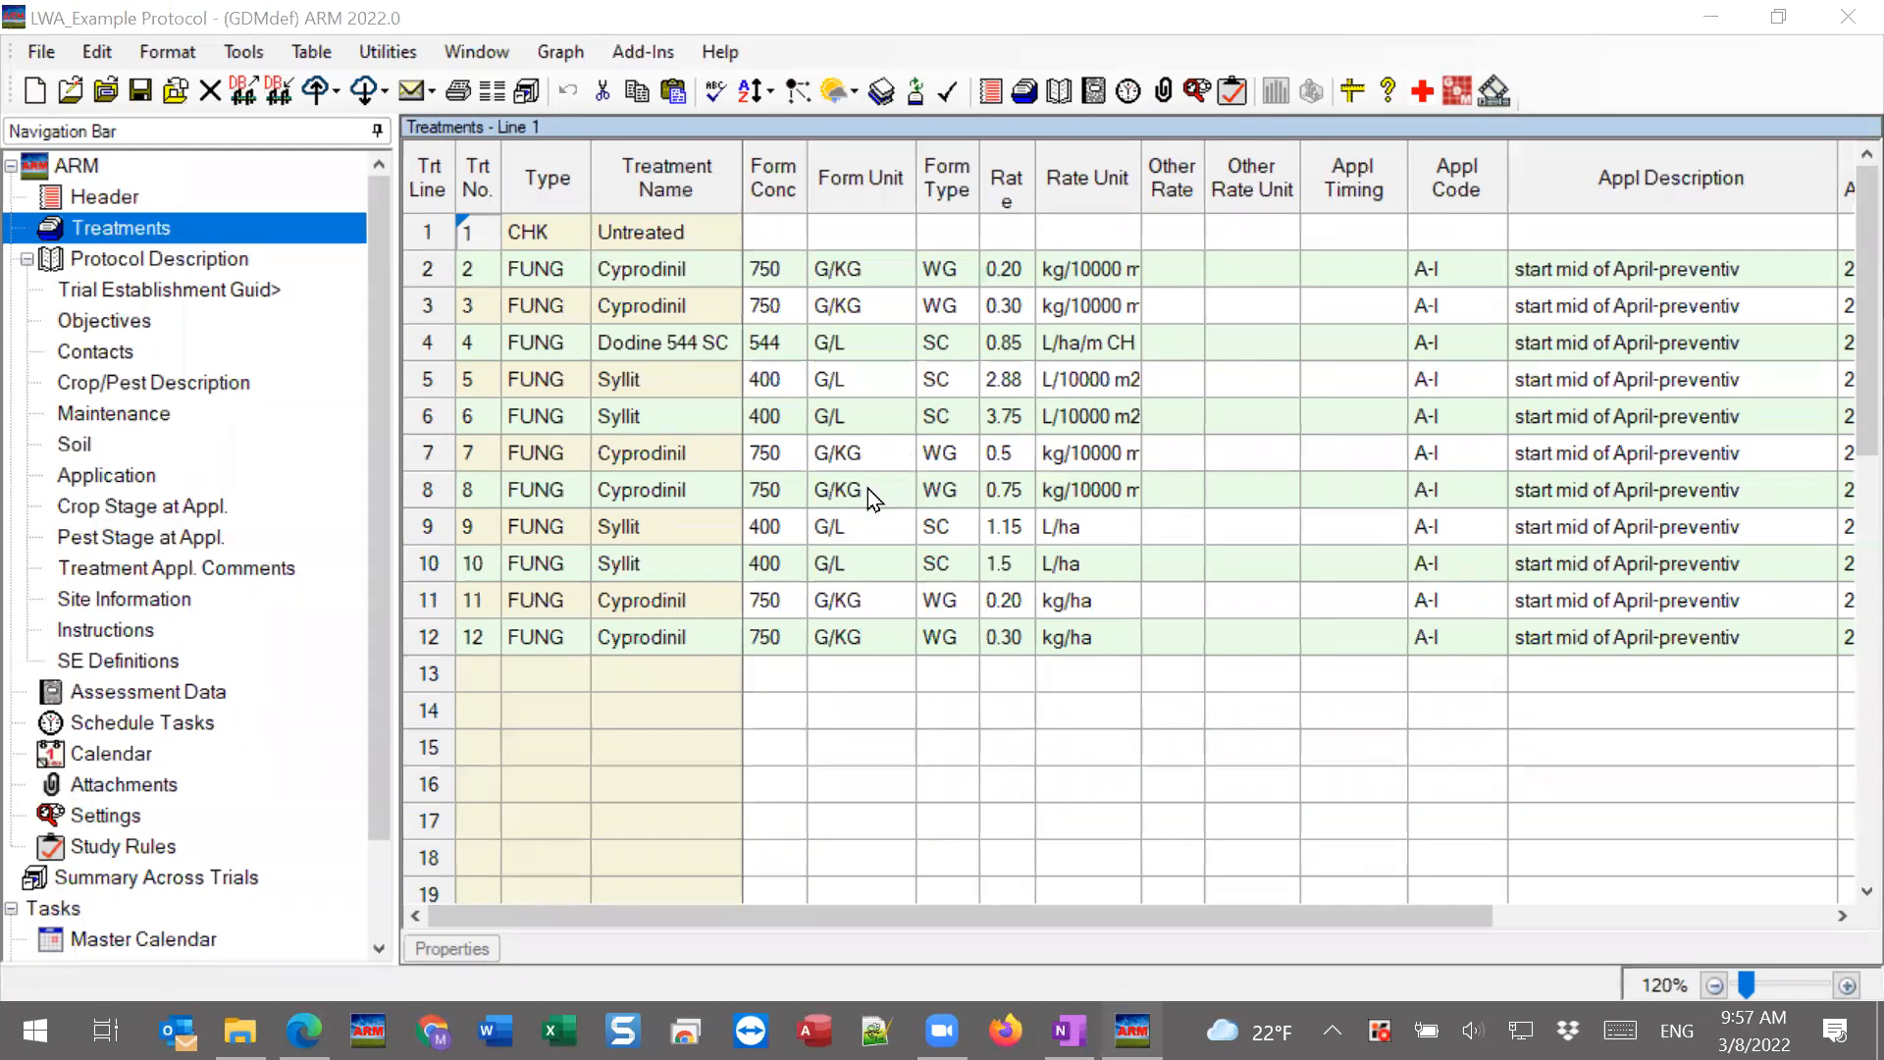
# Examine the protocol treatments' application codes and amounts, check the Application description fields for application A, and return to Treatments.
pyautogui.click(852, 527)
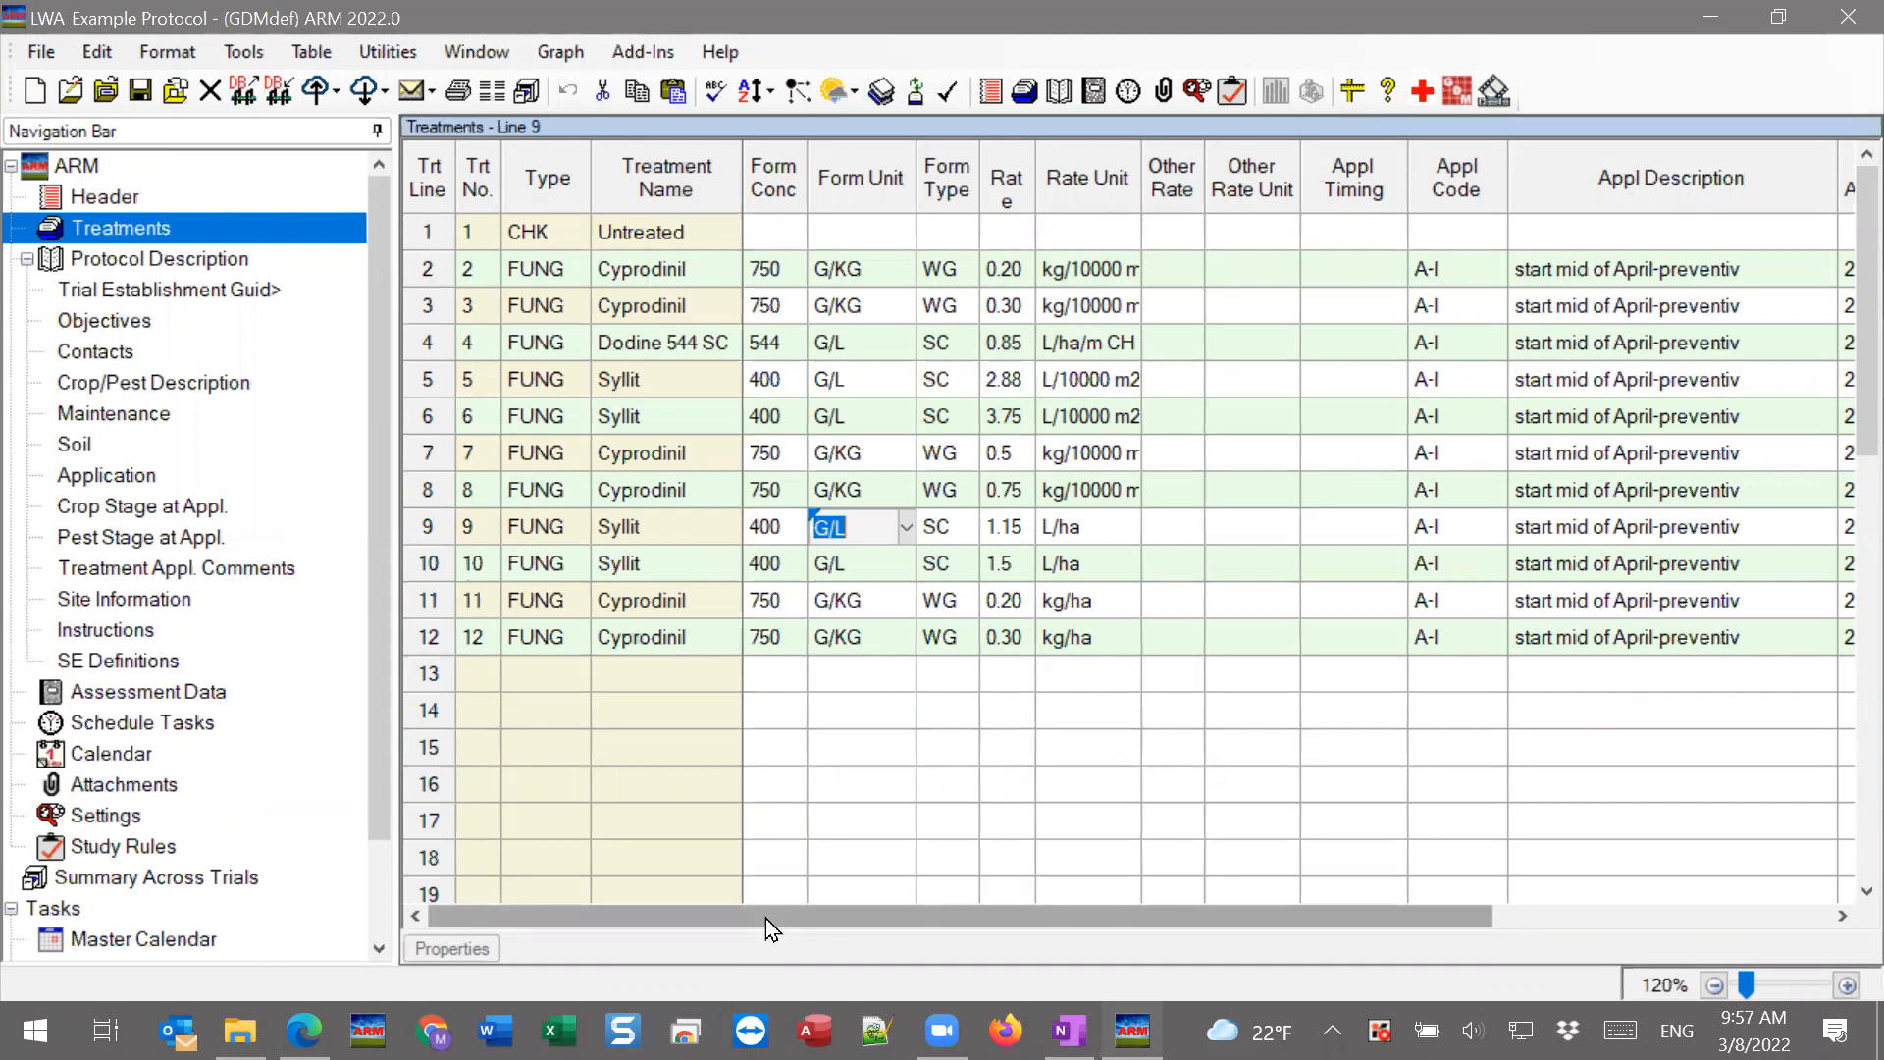
pyautogui.moveTo(766, 917); pyautogui.dragTo(987, 903)
pyautogui.moveTo(1168, 269); pyautogui.dragTo(1158, 643)
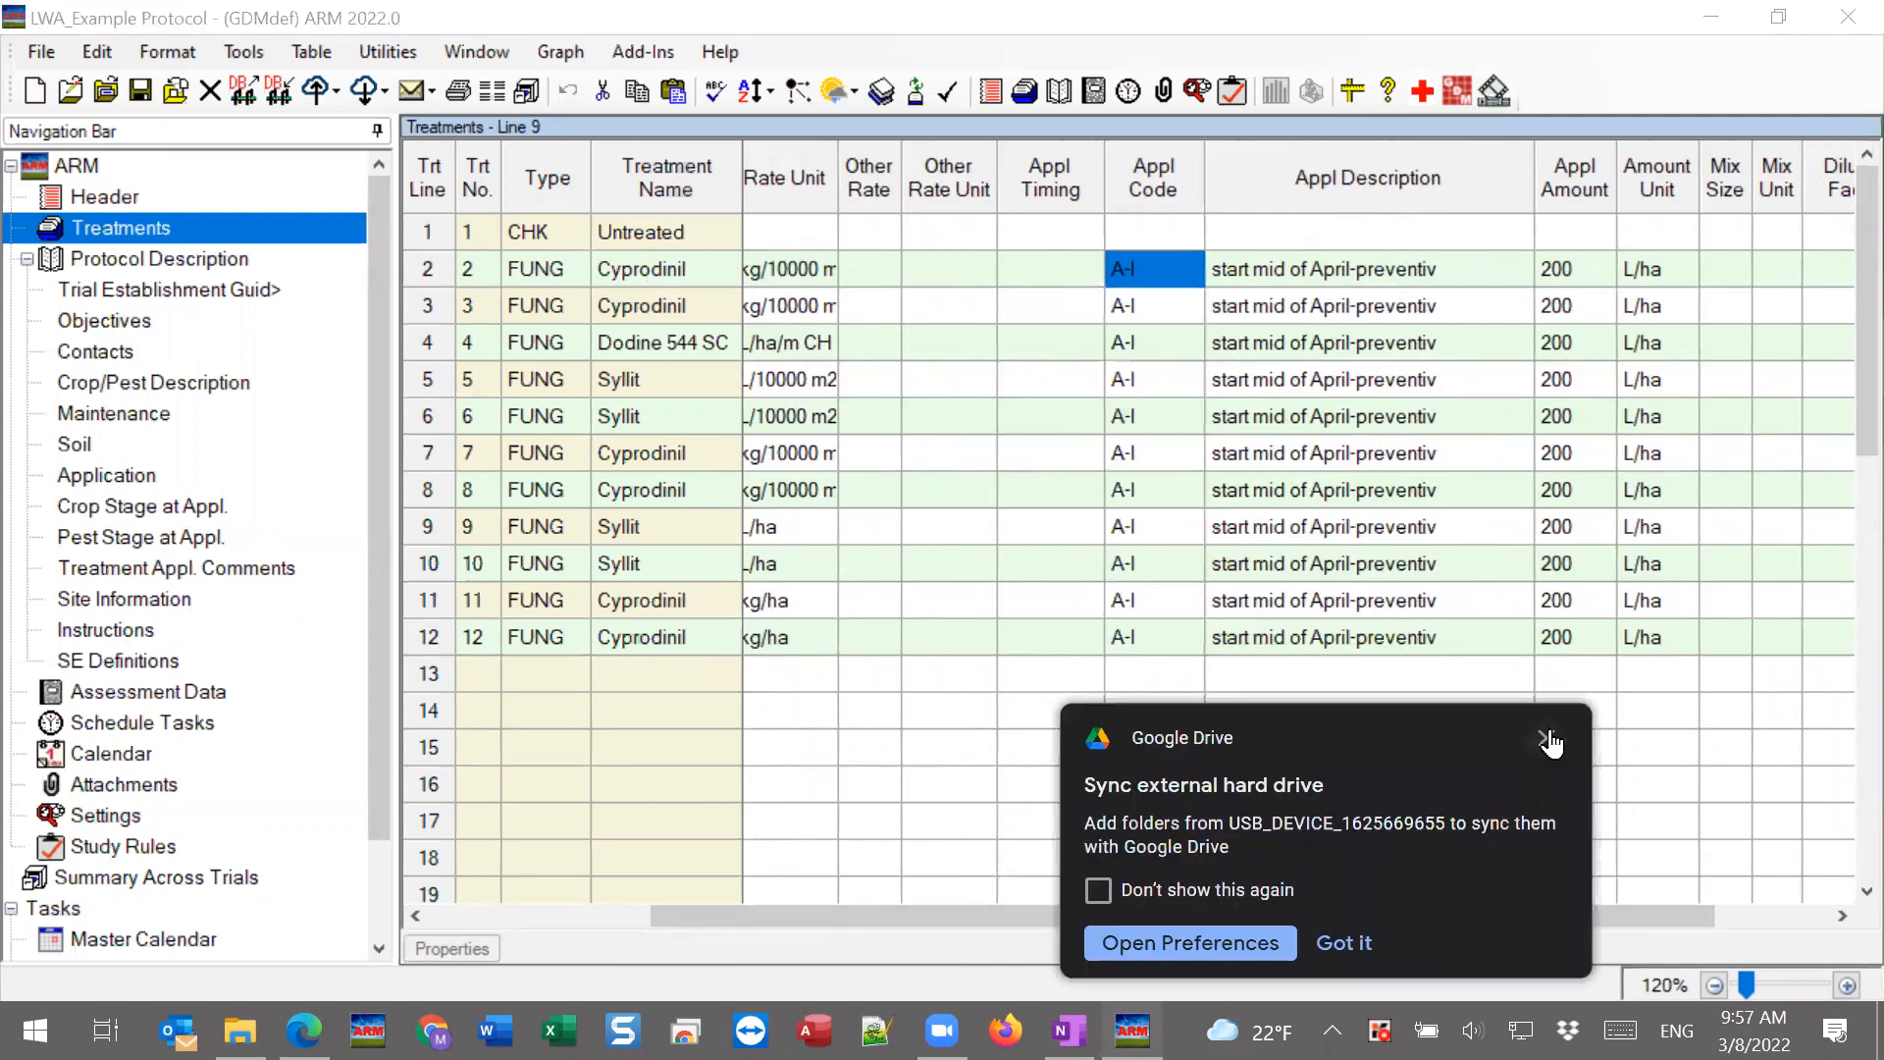
pyautogui.click(1546, 738)
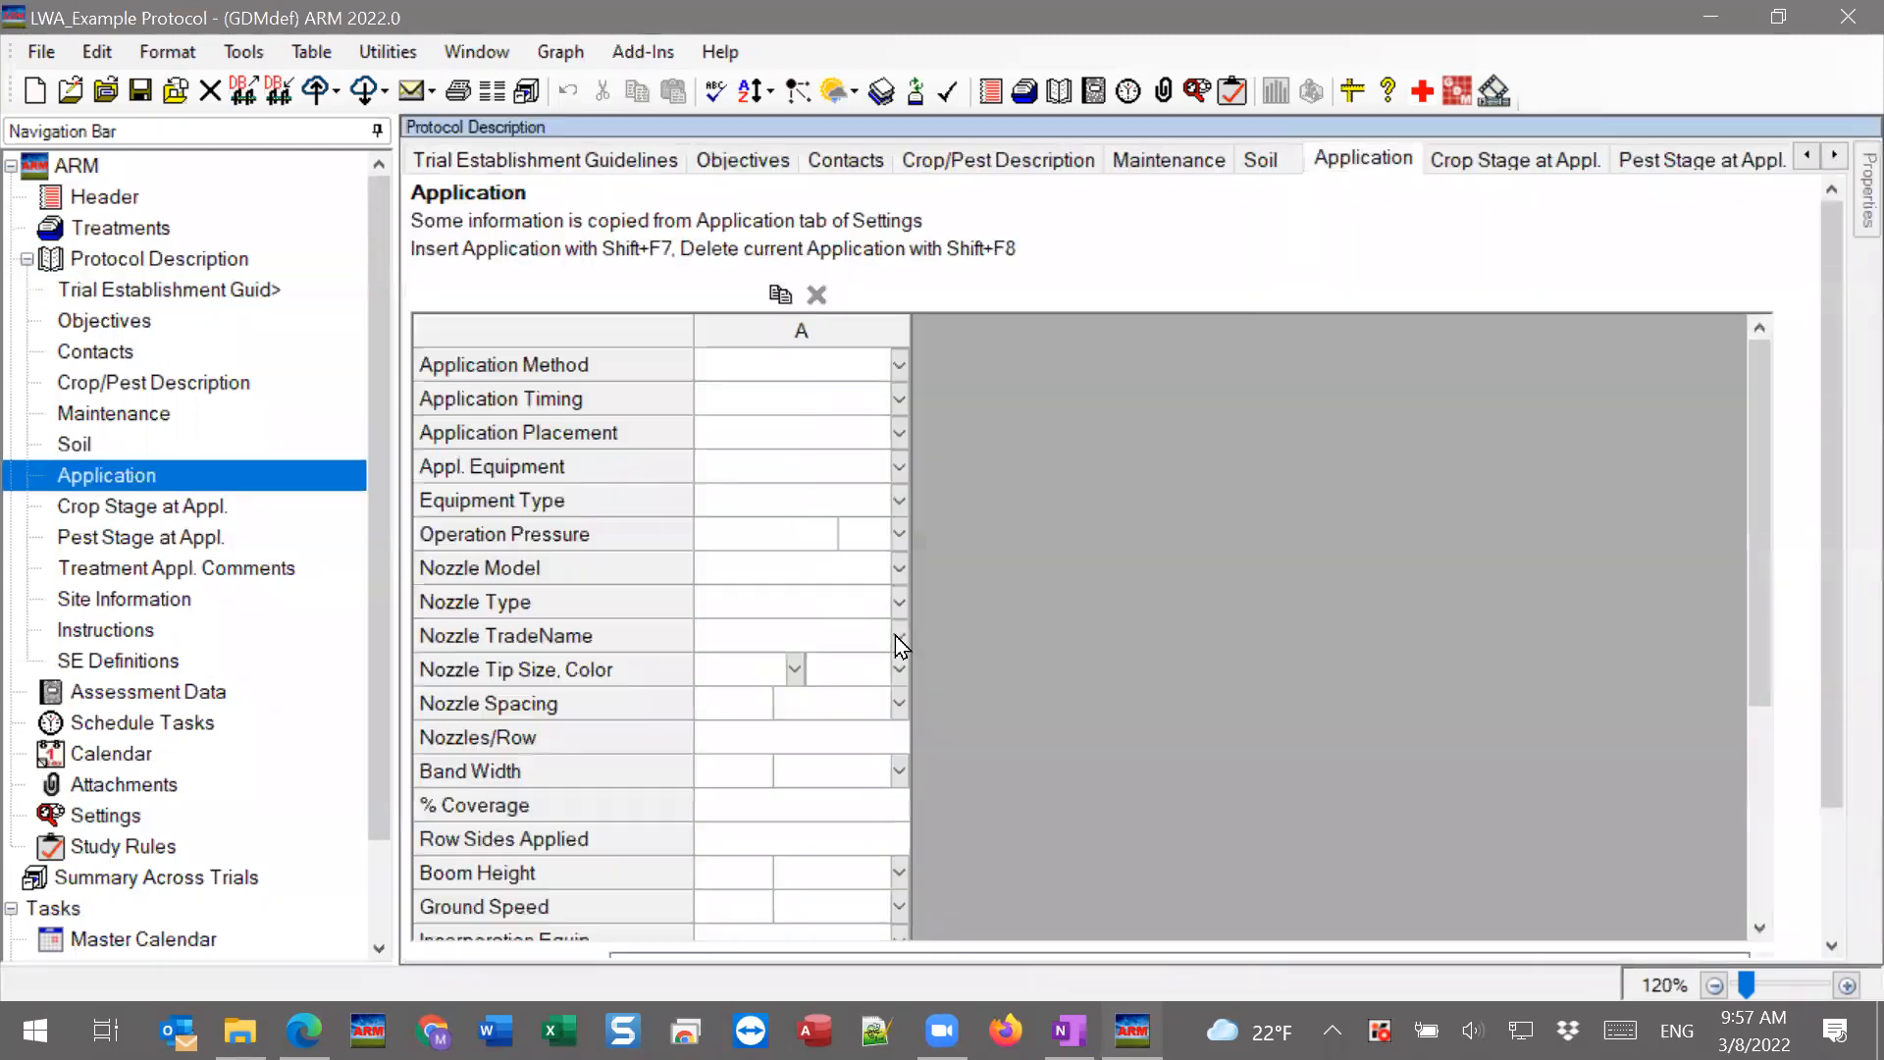
pyautogui.scroll(-4, 663, 721)
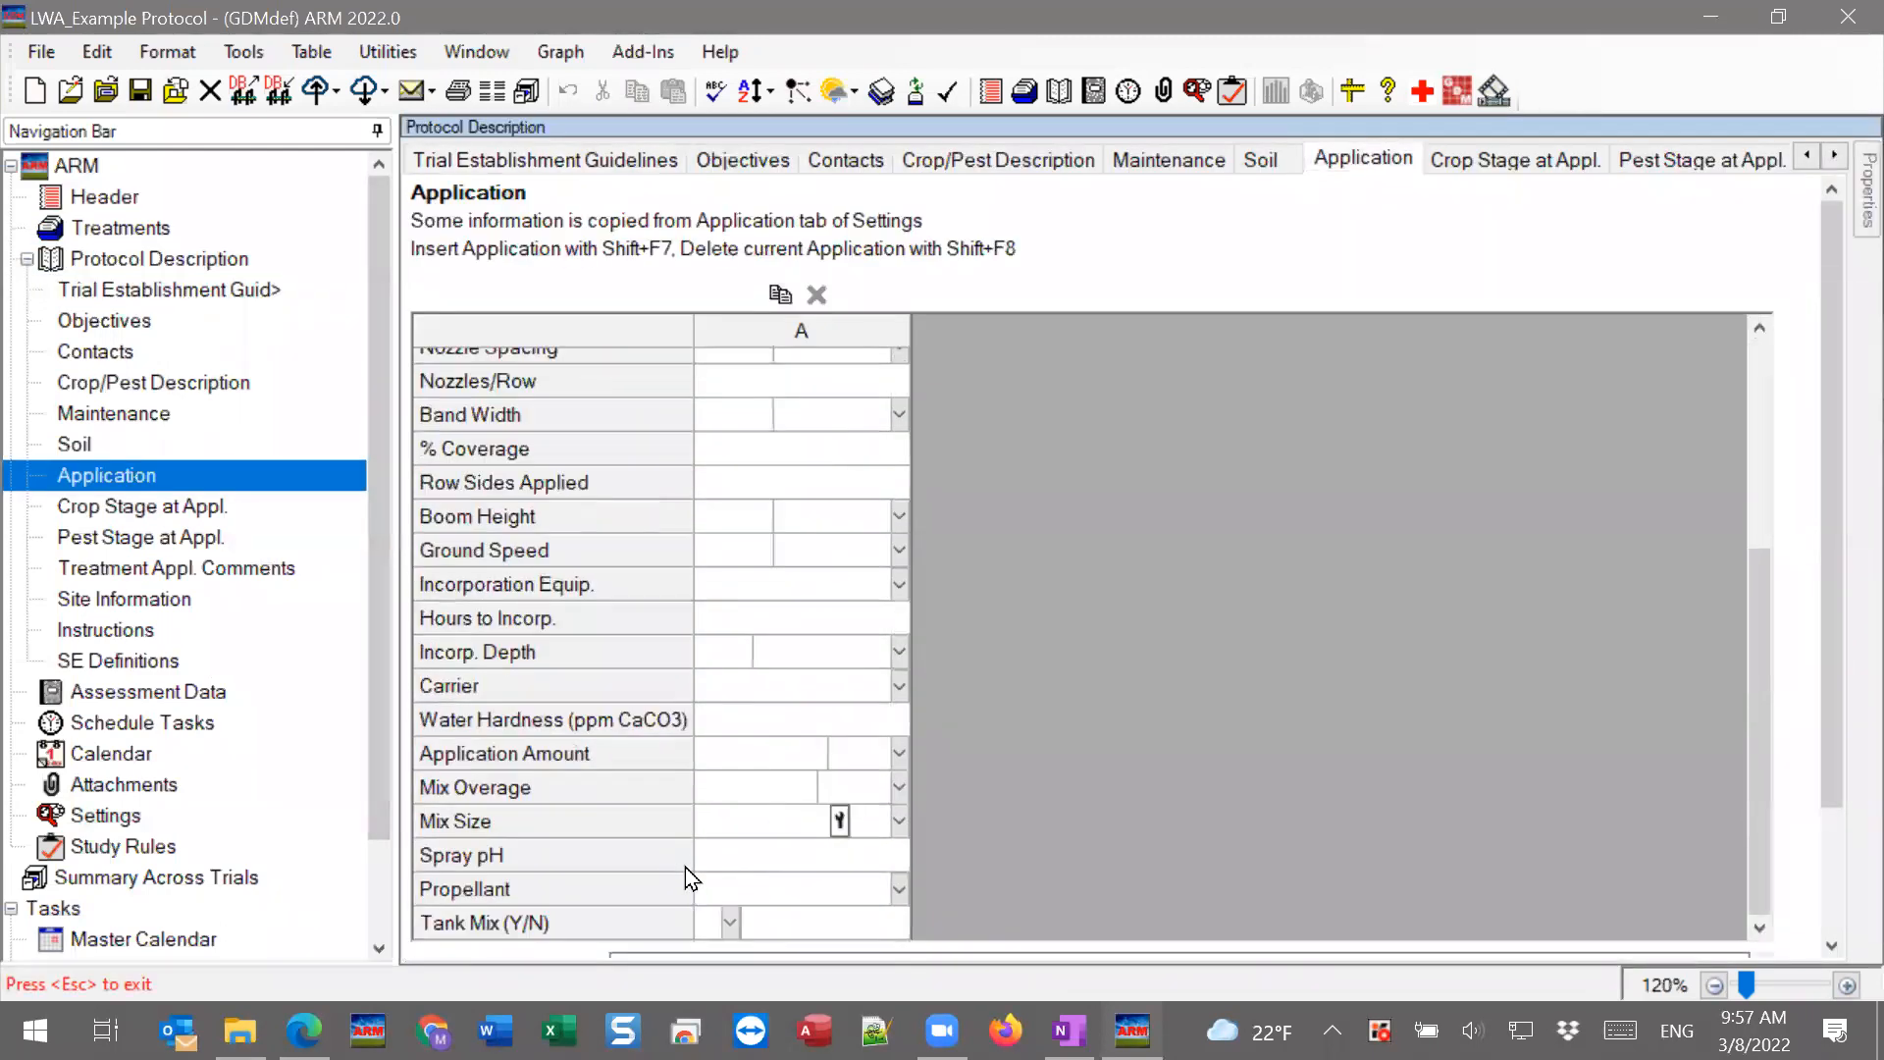
pyautogui.scroll(4, 685, 867)
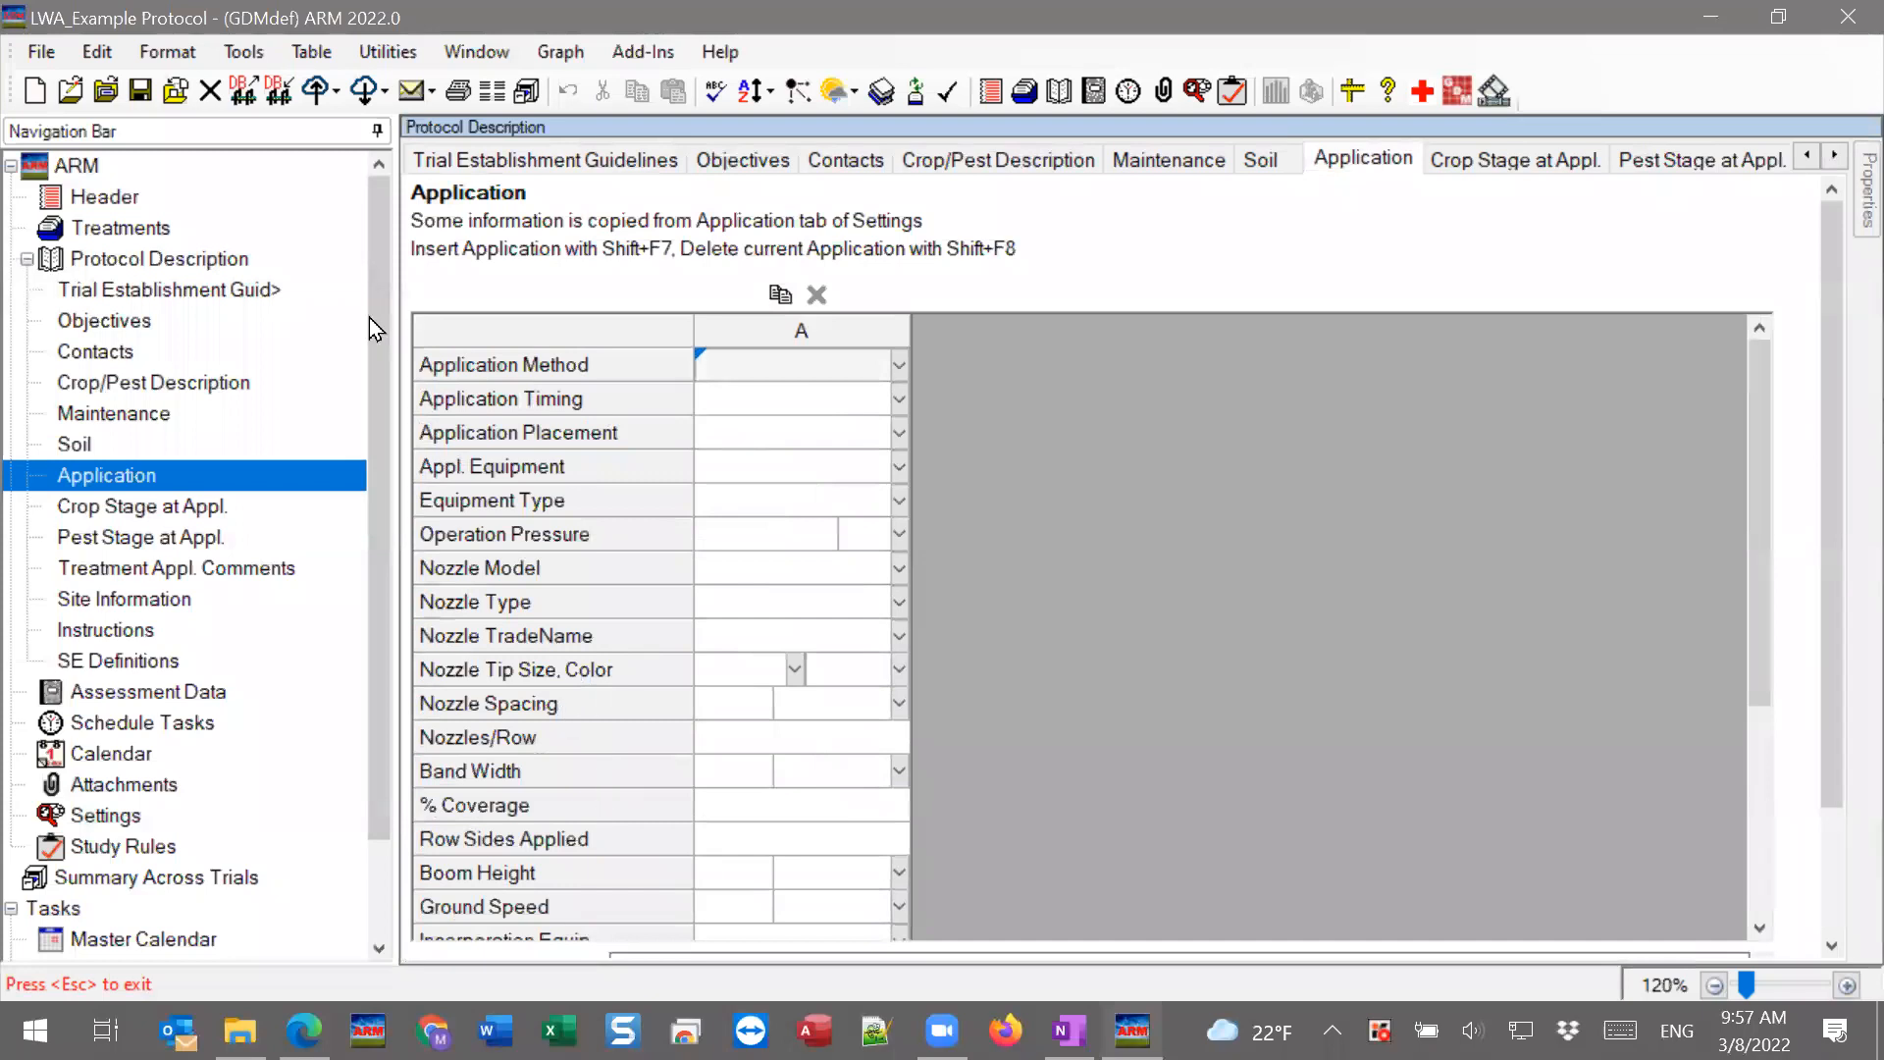
pyautogui.click(116, 231)
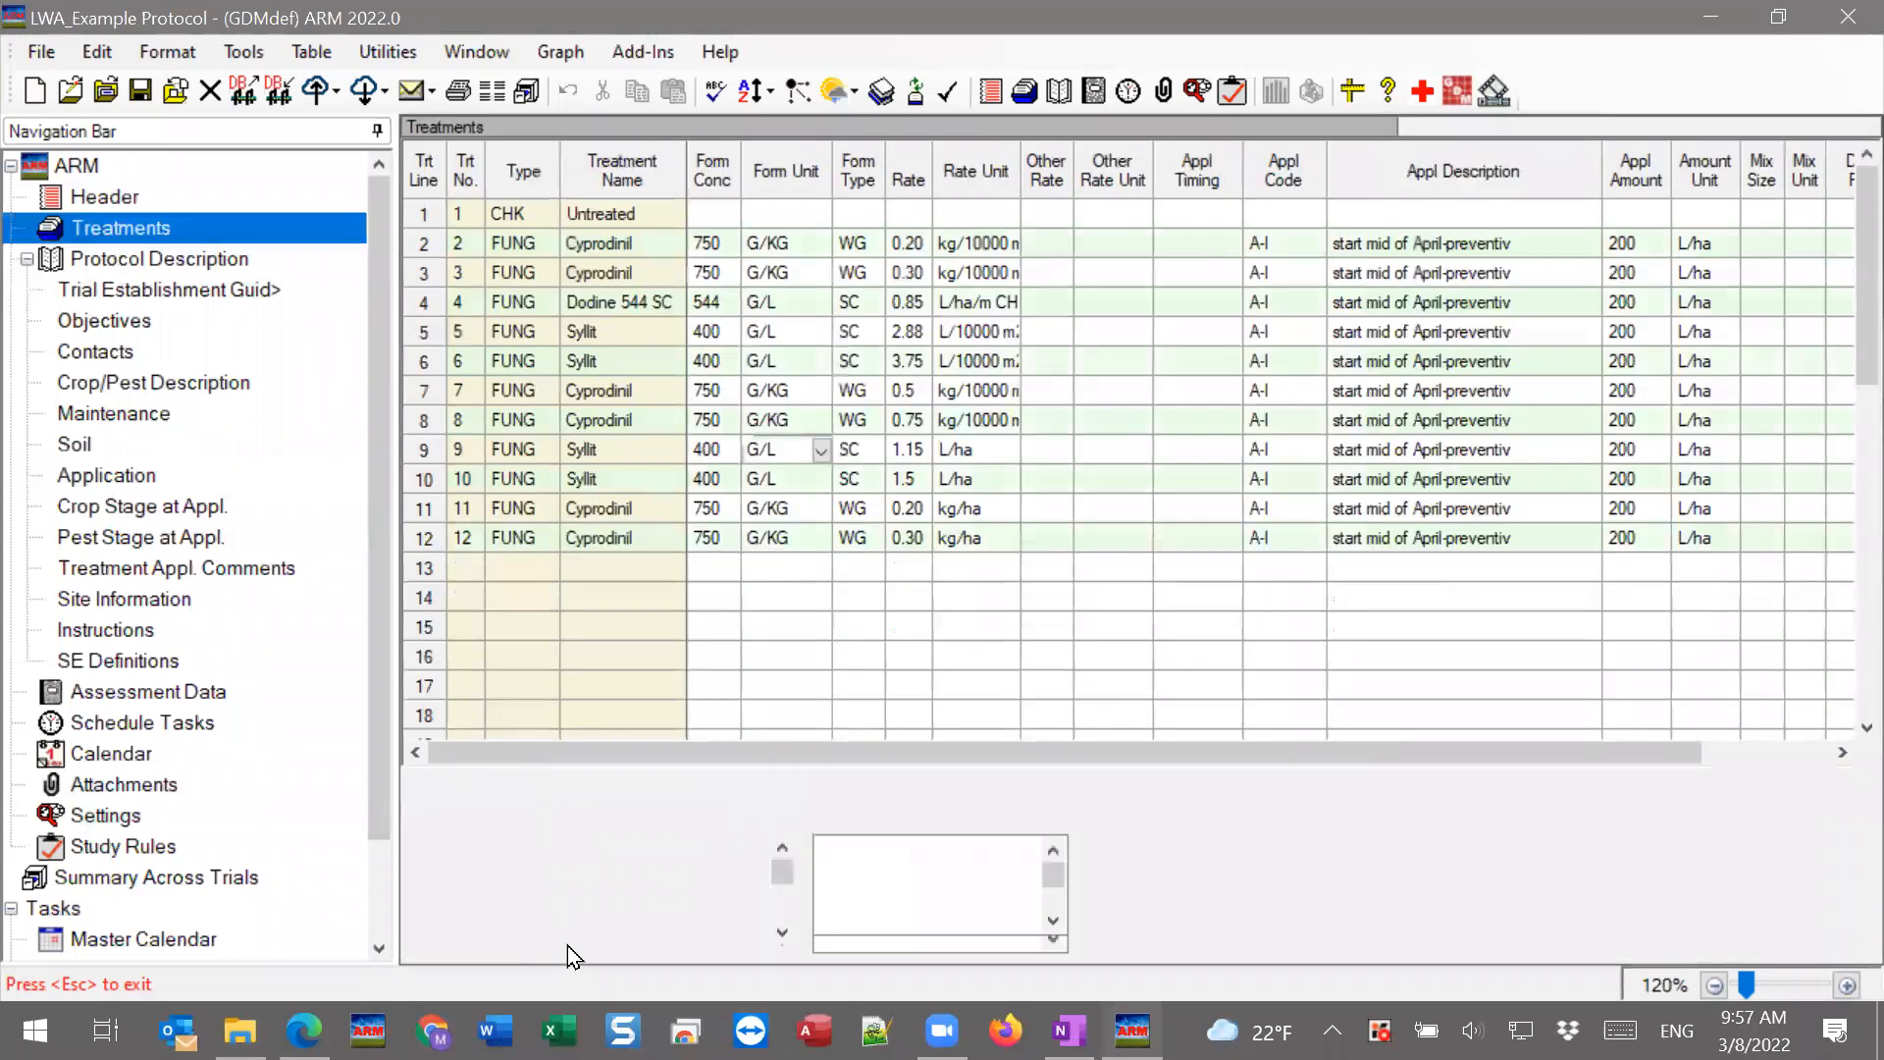
# Open the Application Plan from the treatment properties and examine application A's row spacing, diameter and canopy height fields.
pyautogui.click(477, 952)
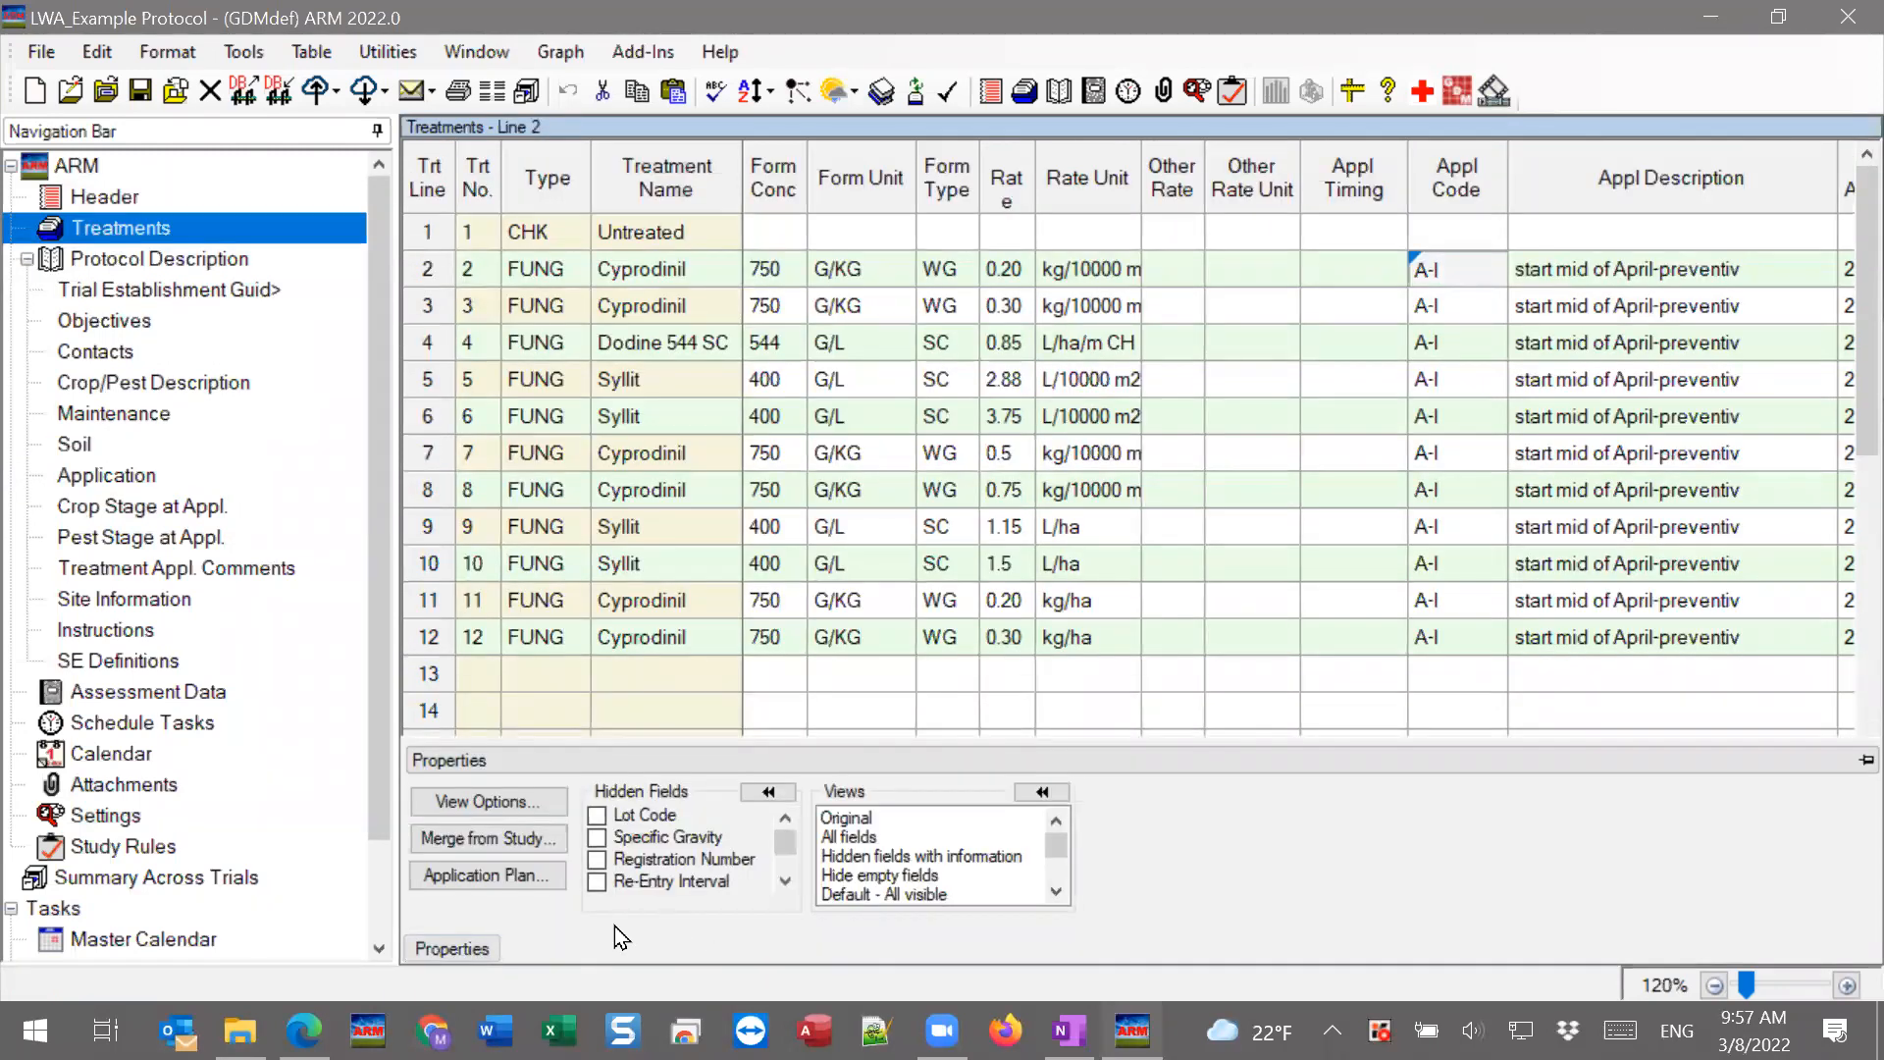
pyautogui.scroll(-1, 928, 876)
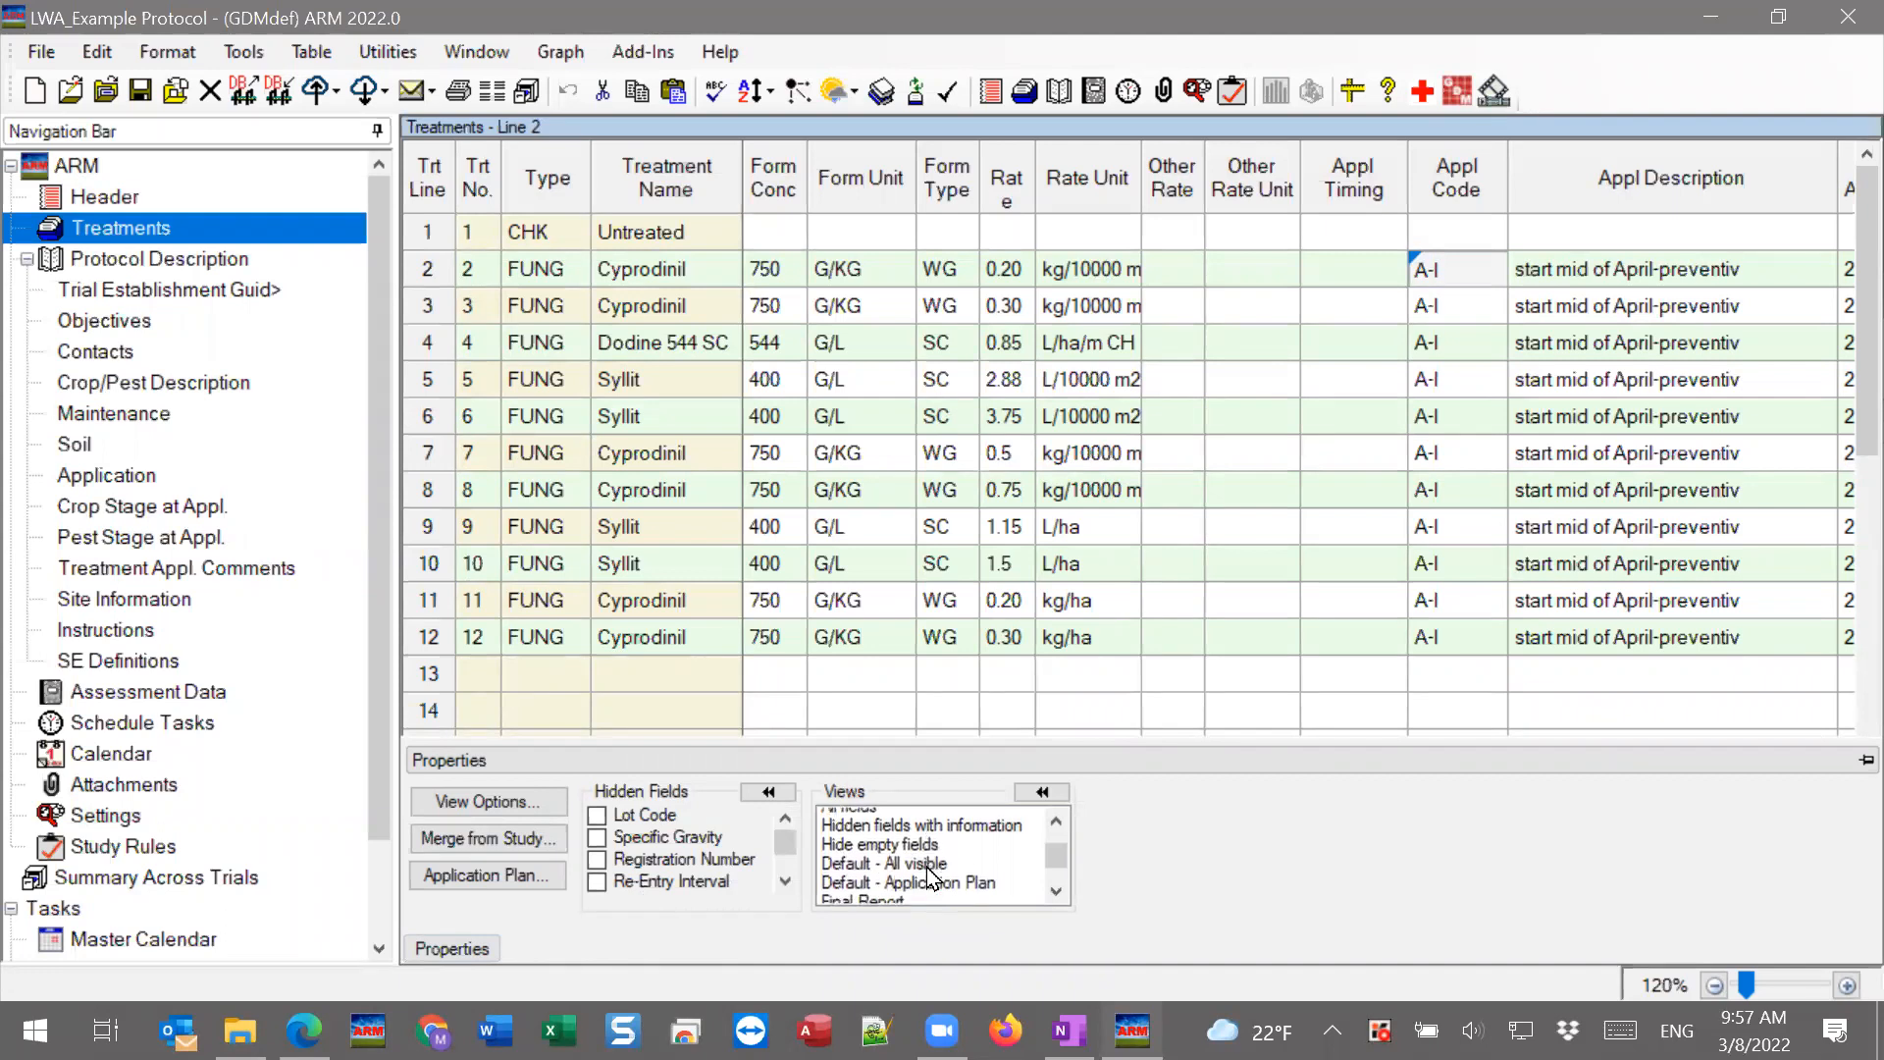
pyautogui.scroll(-2, 928, 876)
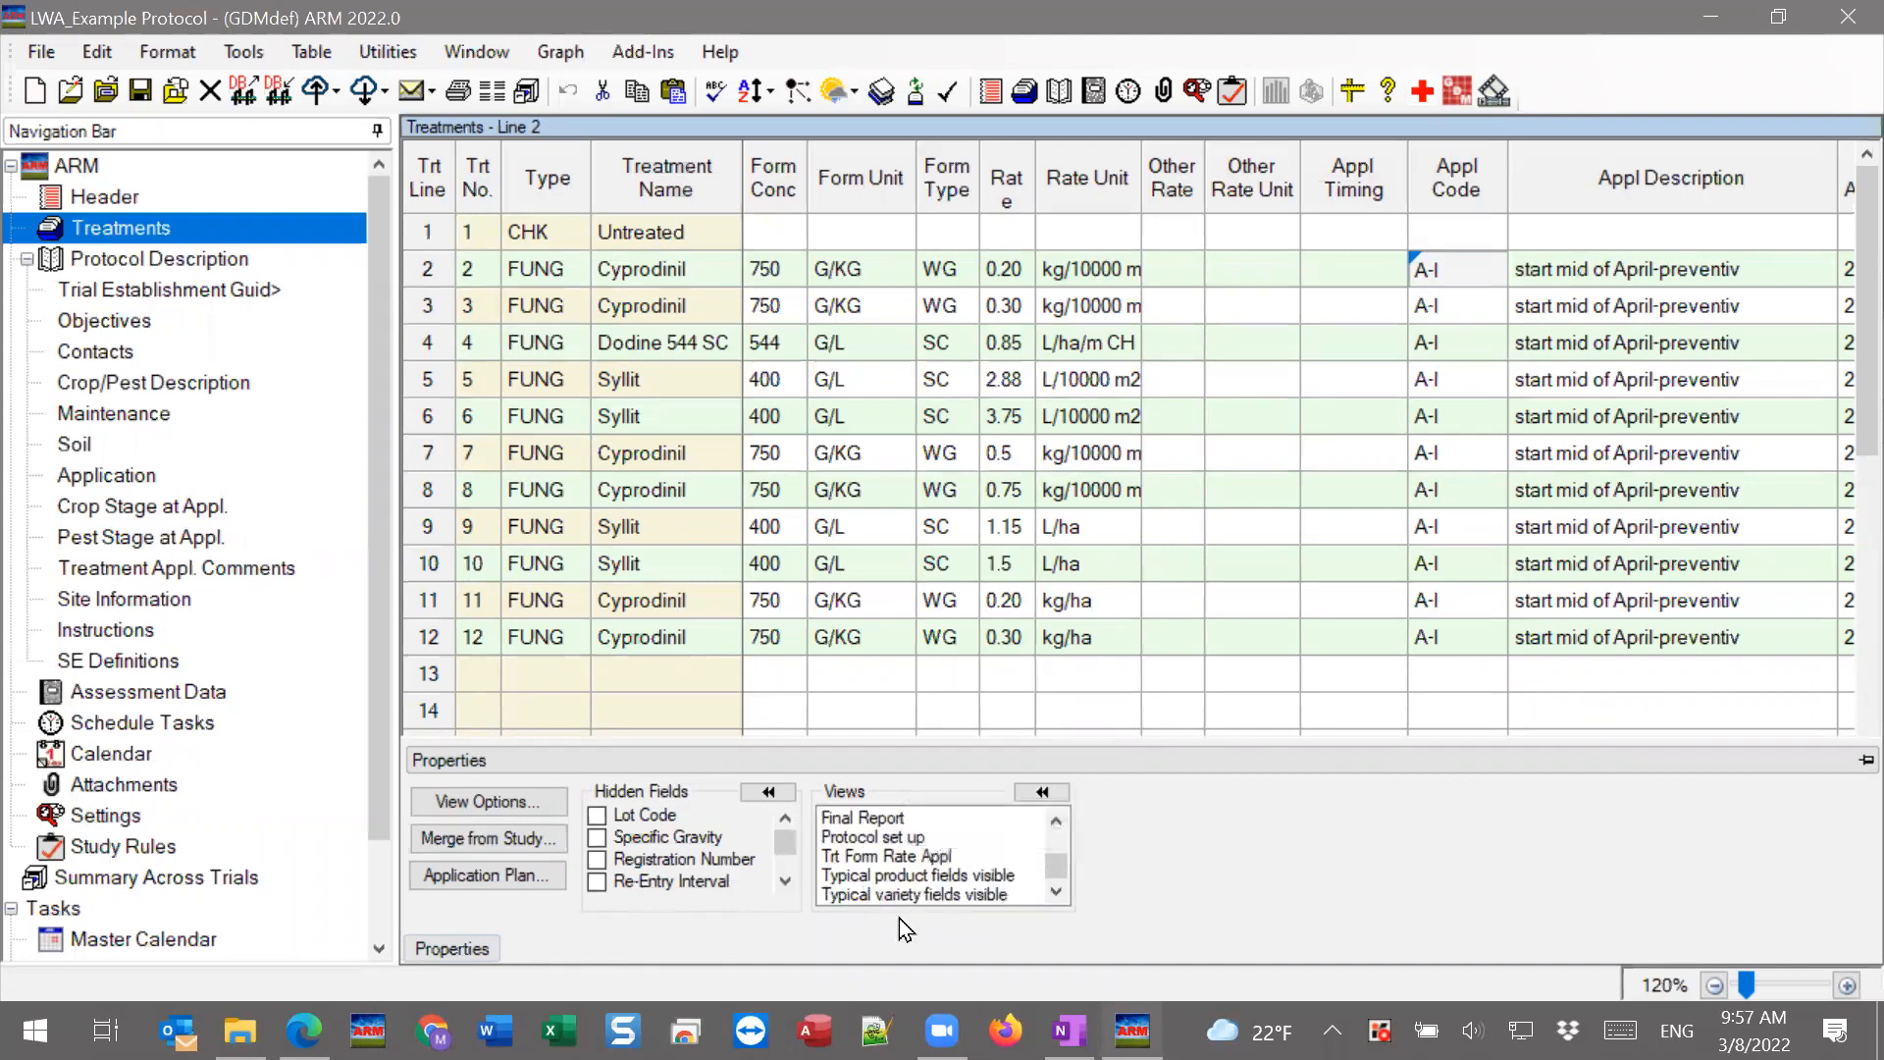
pyautogui.click(467, 874)
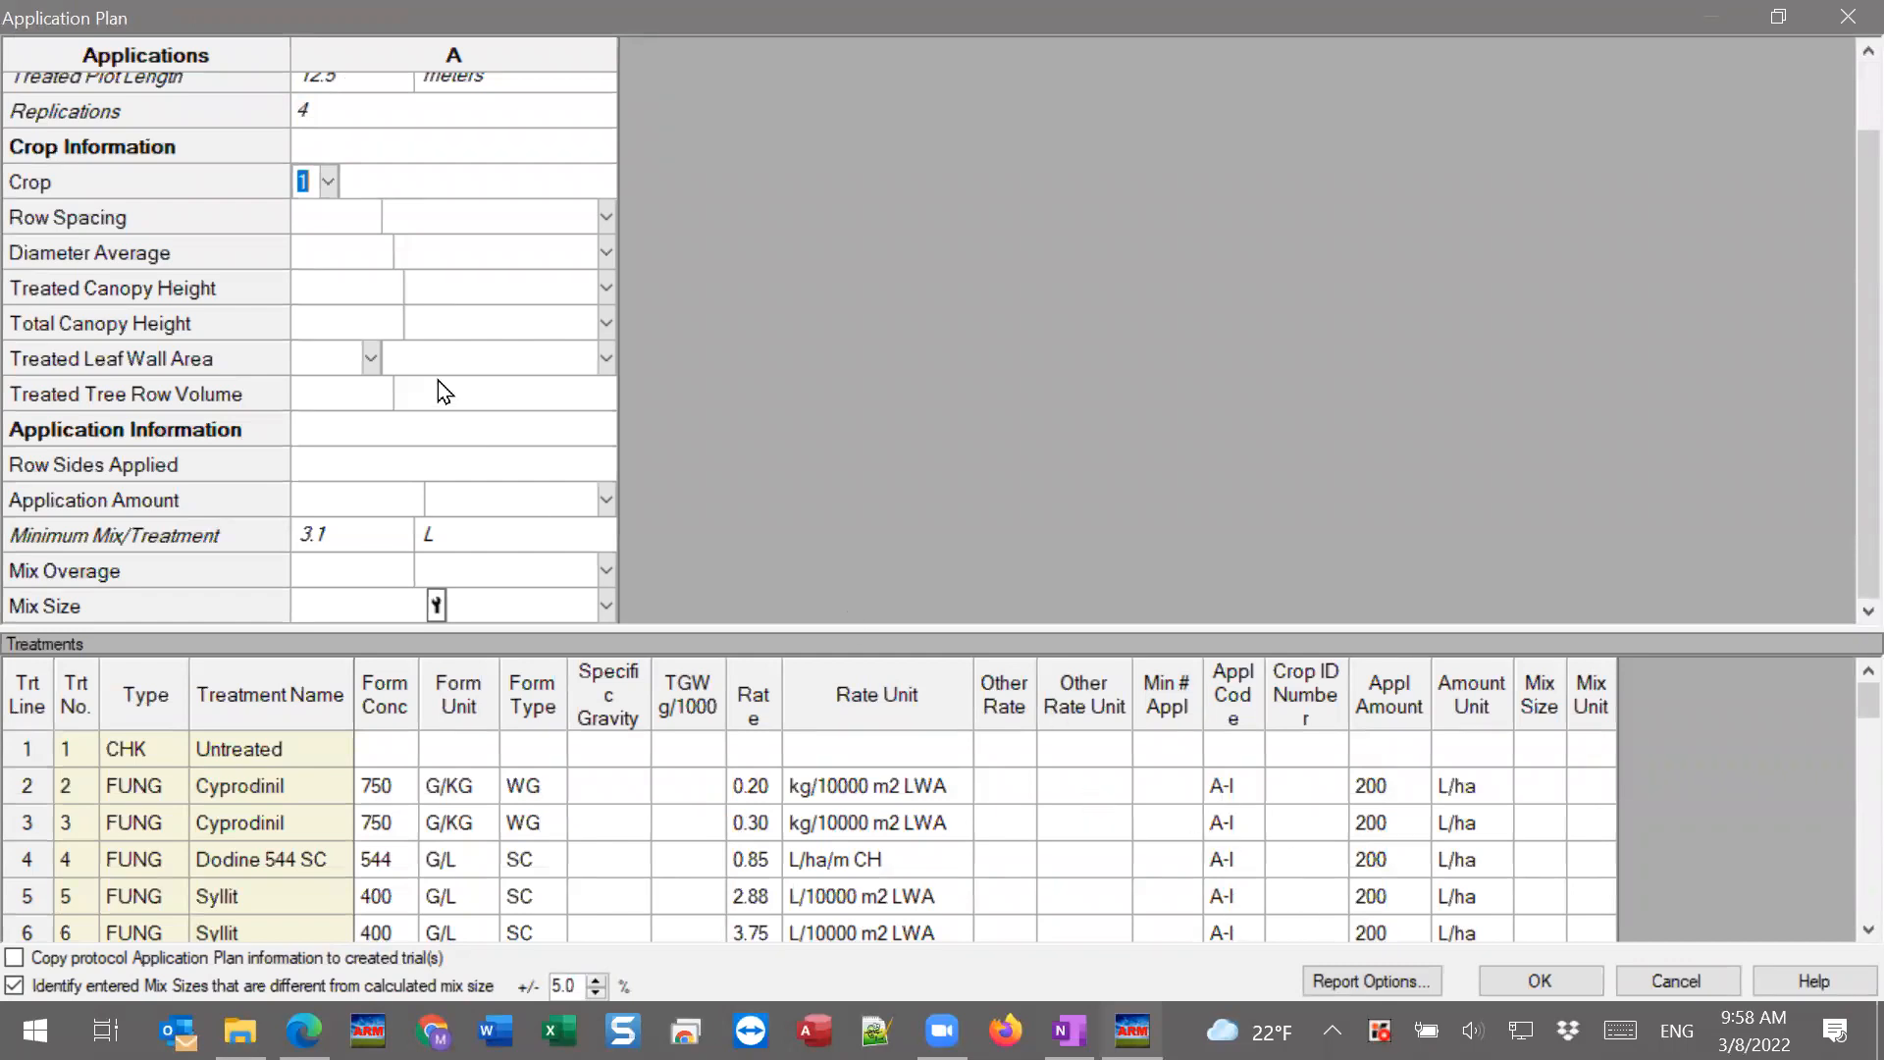
pyautogui.scroll(1, 445, 392)
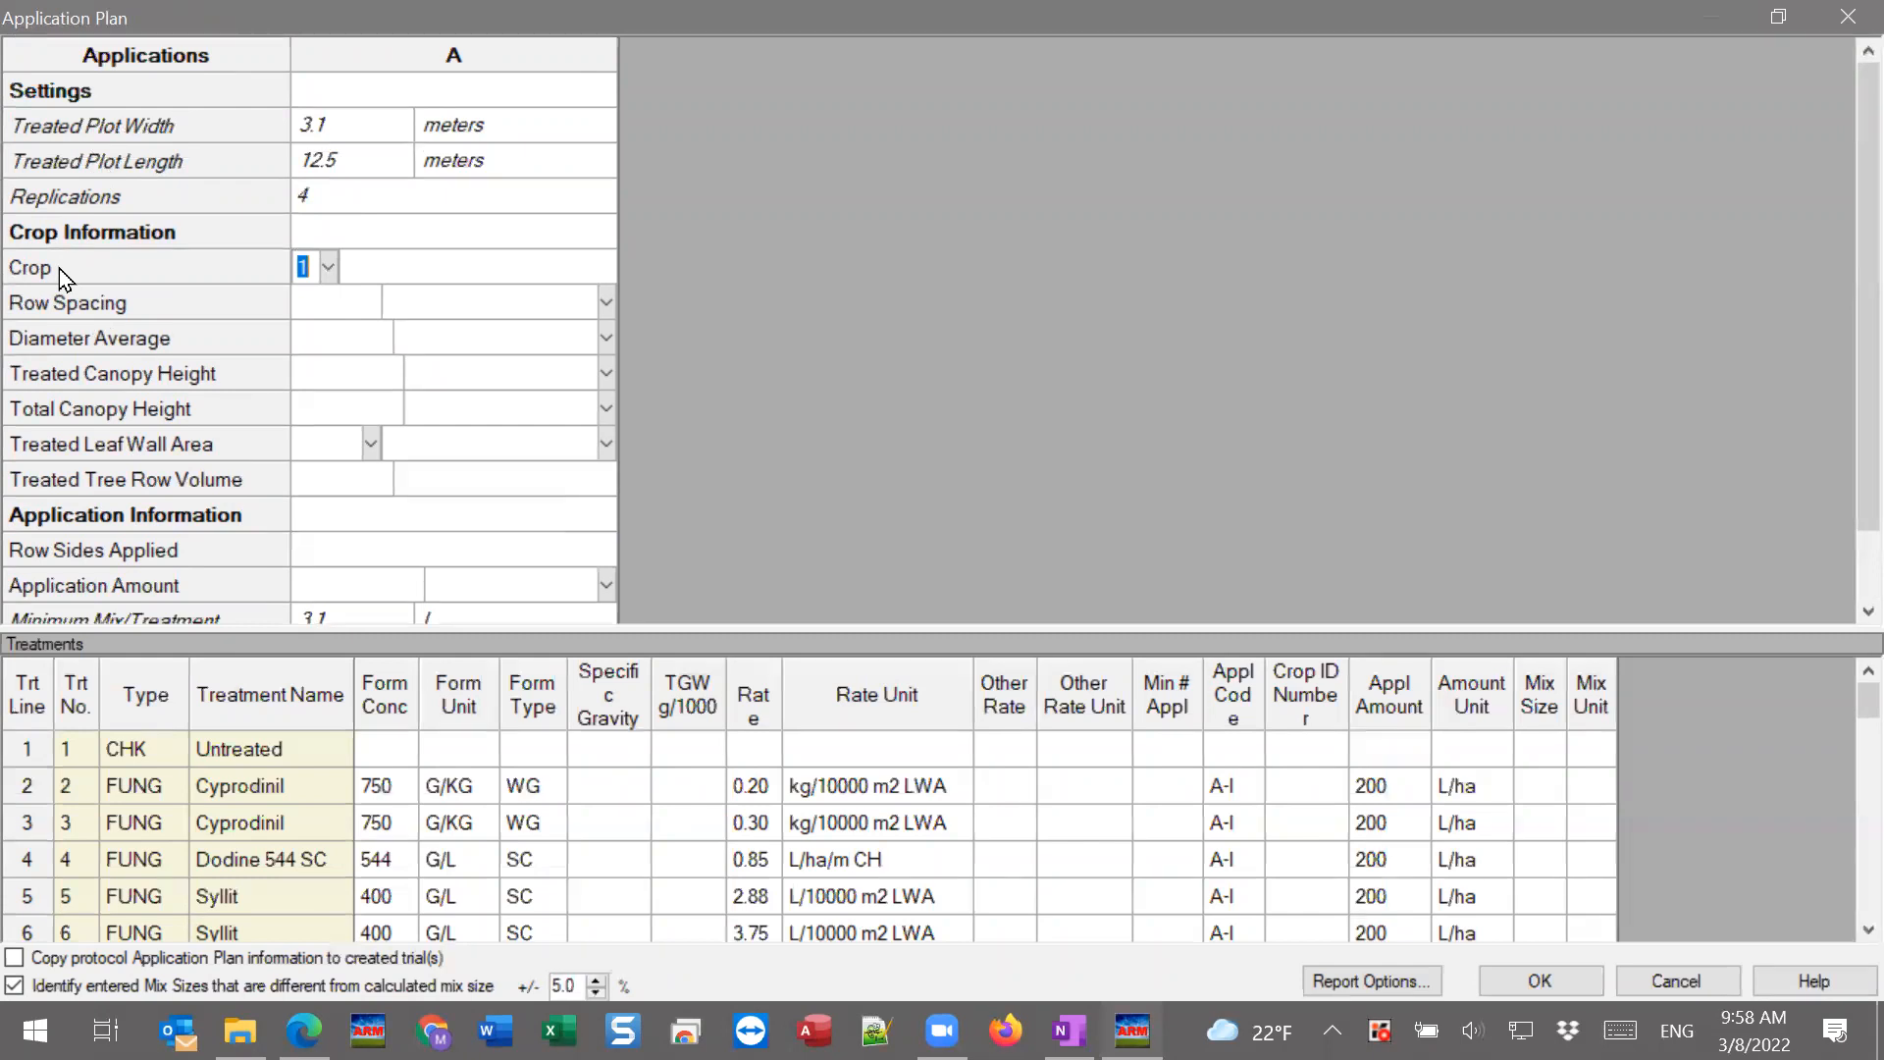
pyautogui.moveTo(134, 303); pyautogui.dragTo(124, 392)
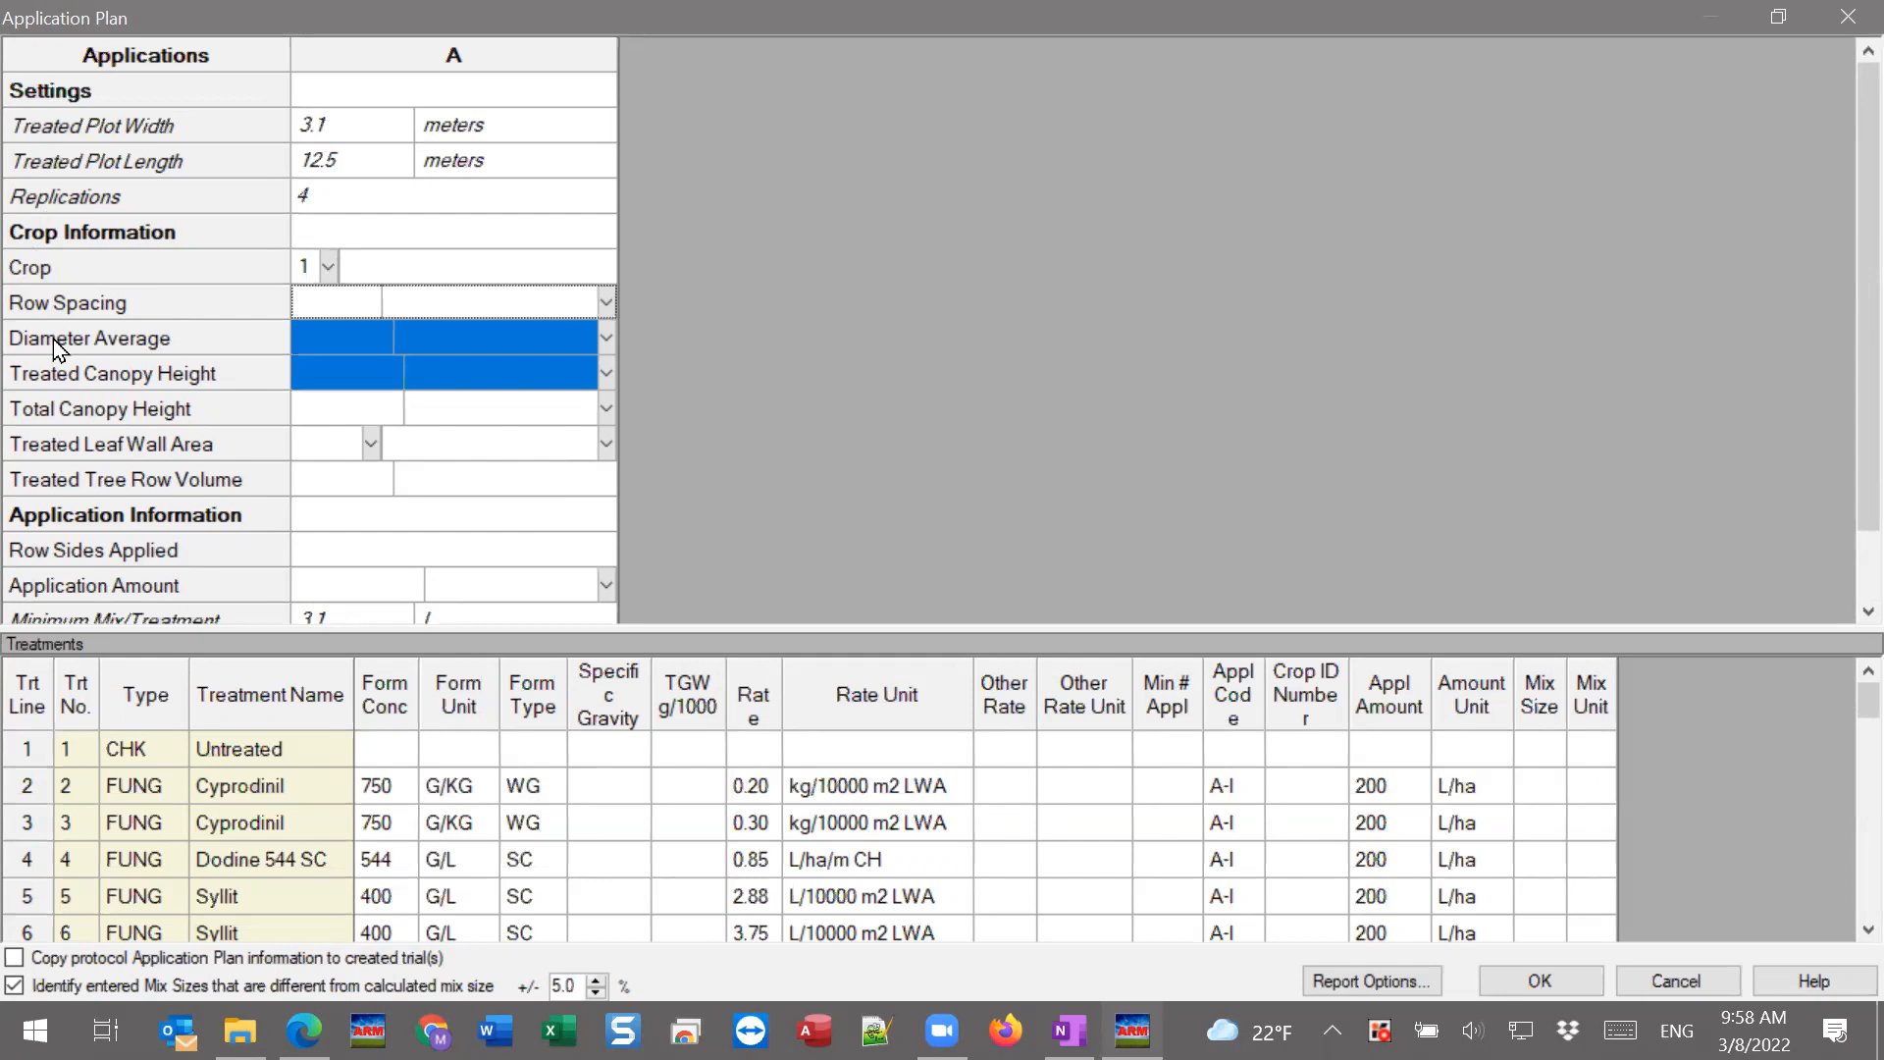
# Examine the Total Canopy Height and Treated Tree Row Volume fields and open the list of Treated Leaf Wall Area values.
pyautogui.click(338, 407)
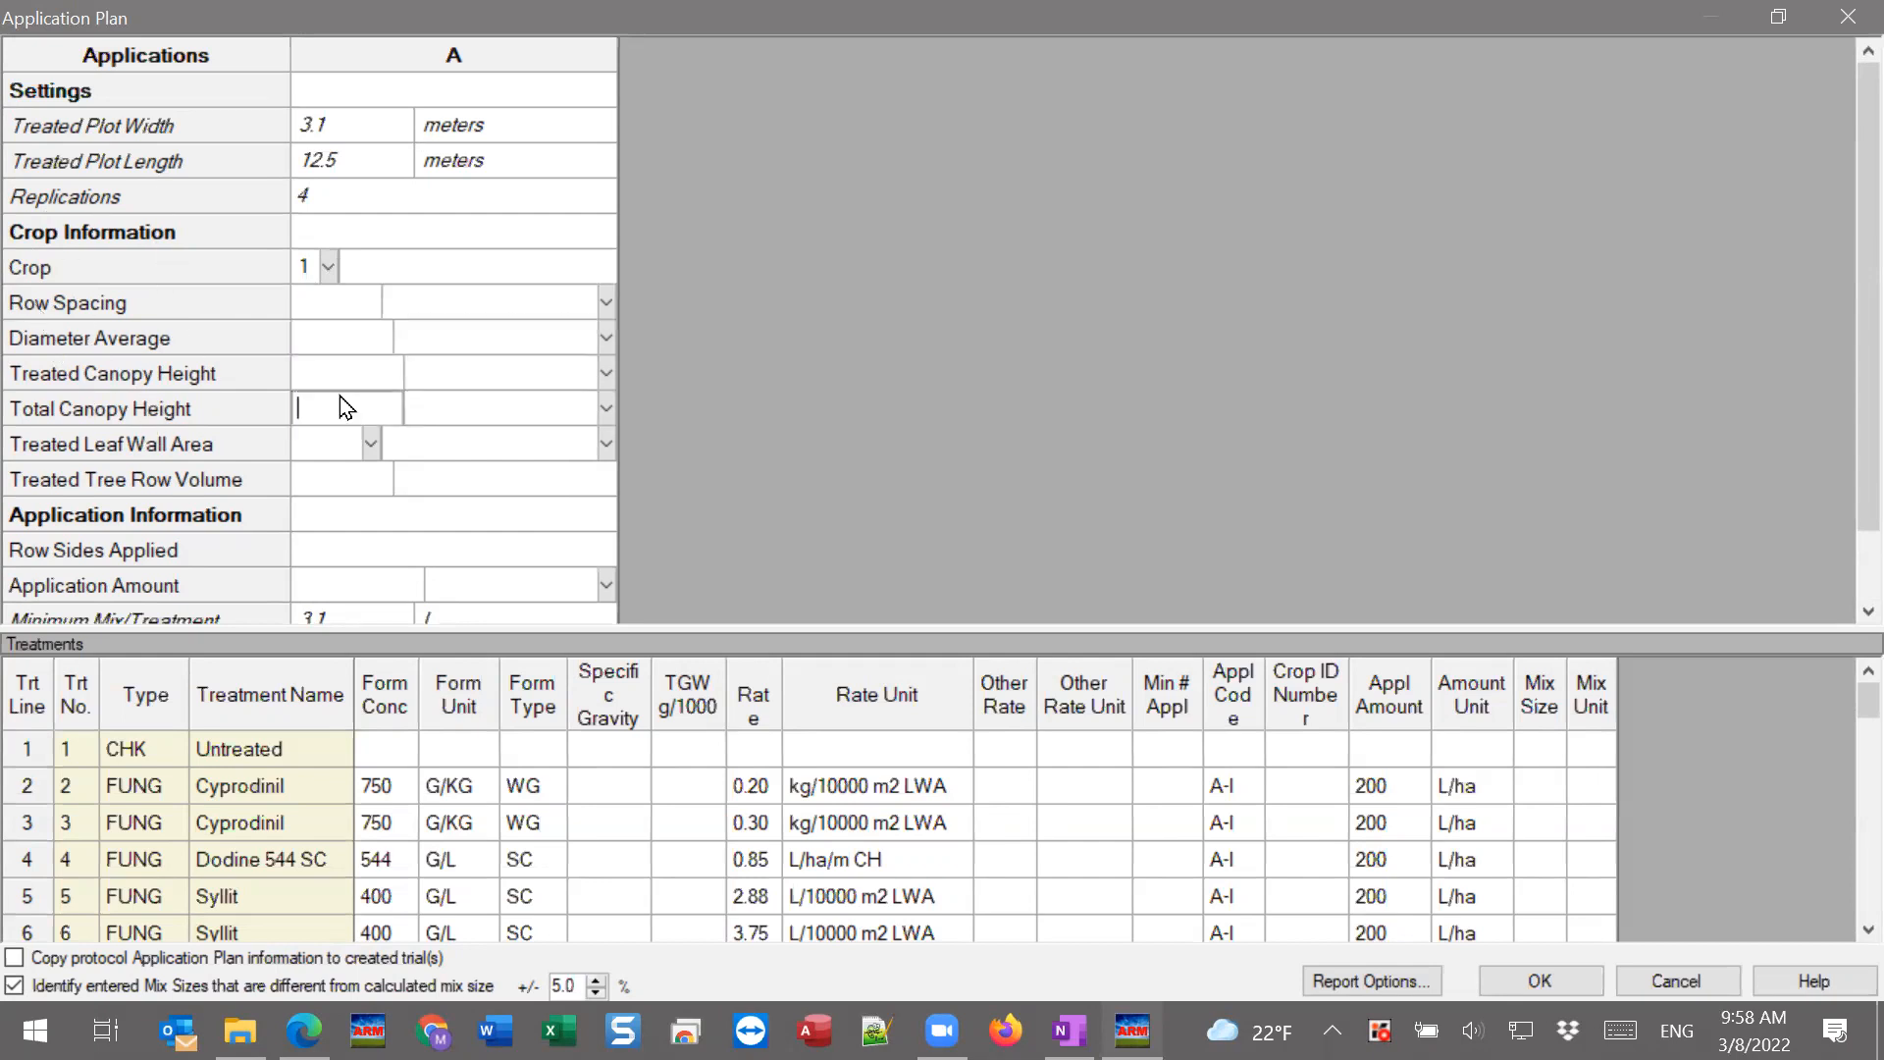
pyautogui.click(326, 487)
pyautogui.scroll(-1, 346, 521)
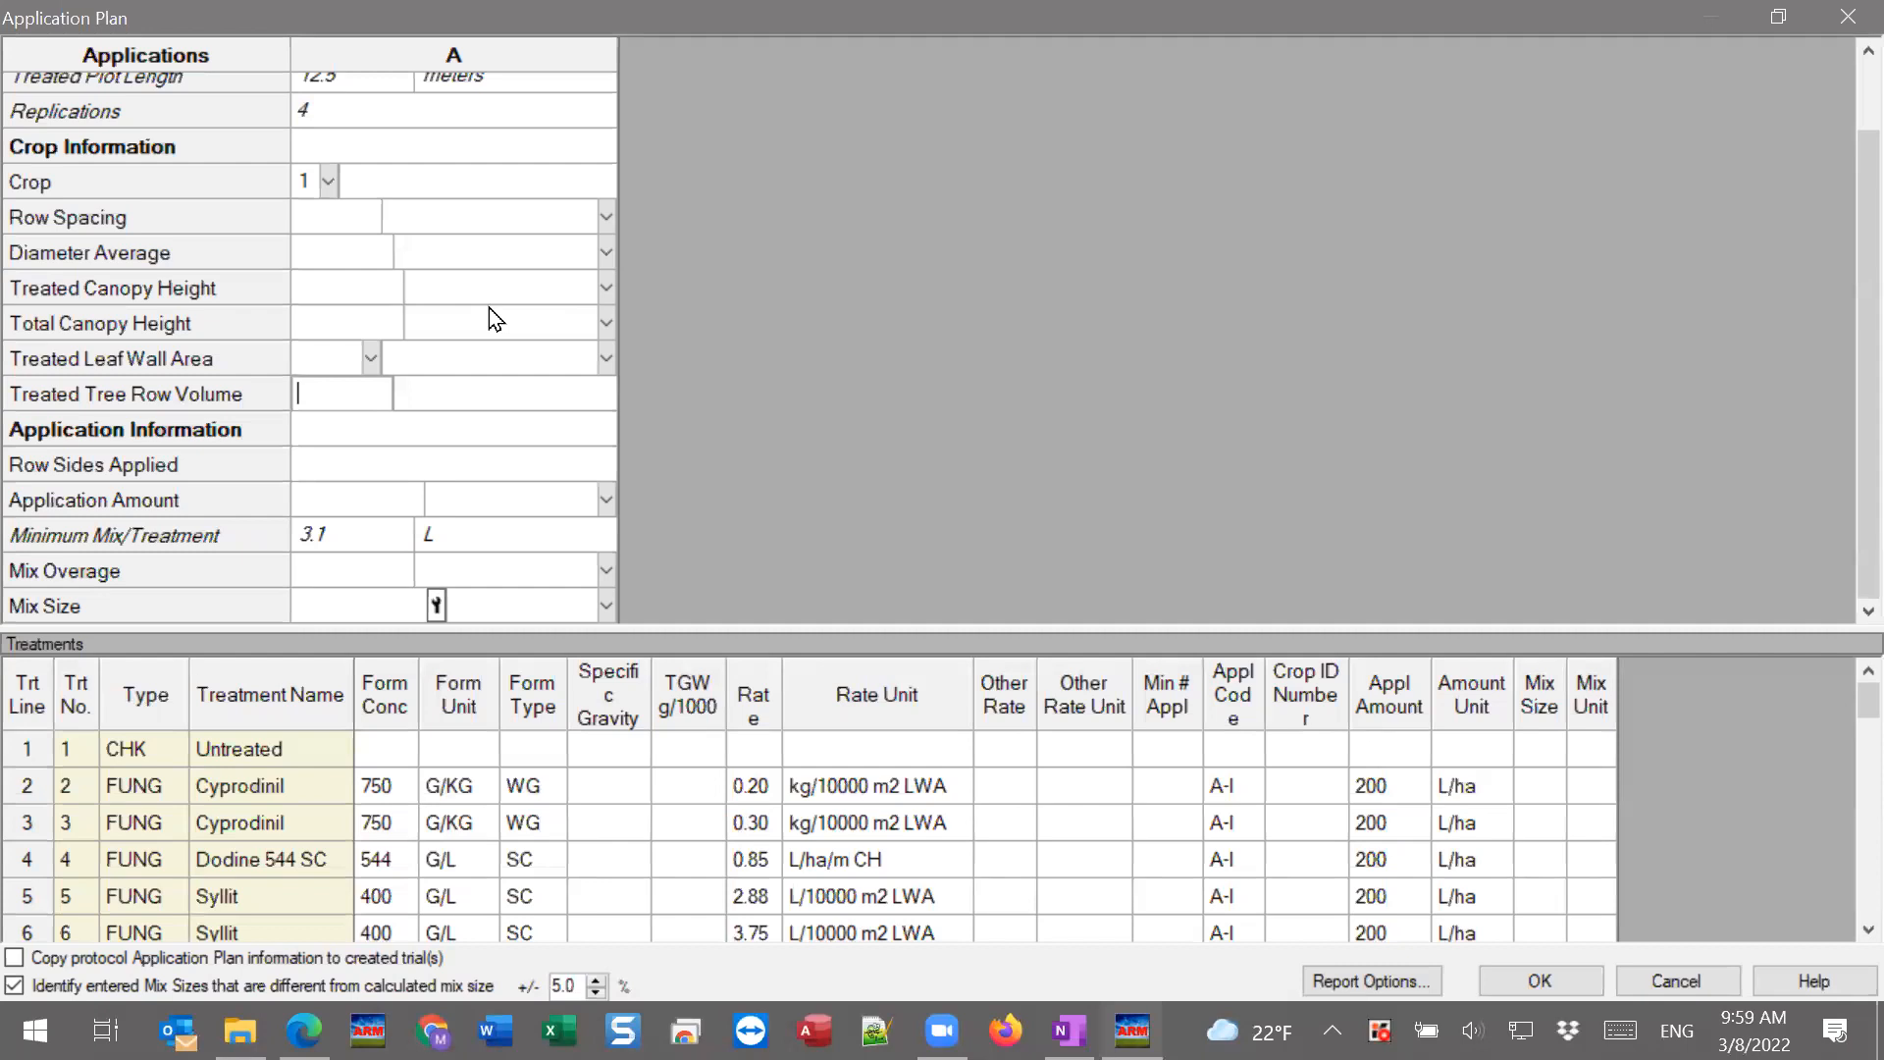
pyautogui.click(299, 359)
pyautogui.click(372, 359)
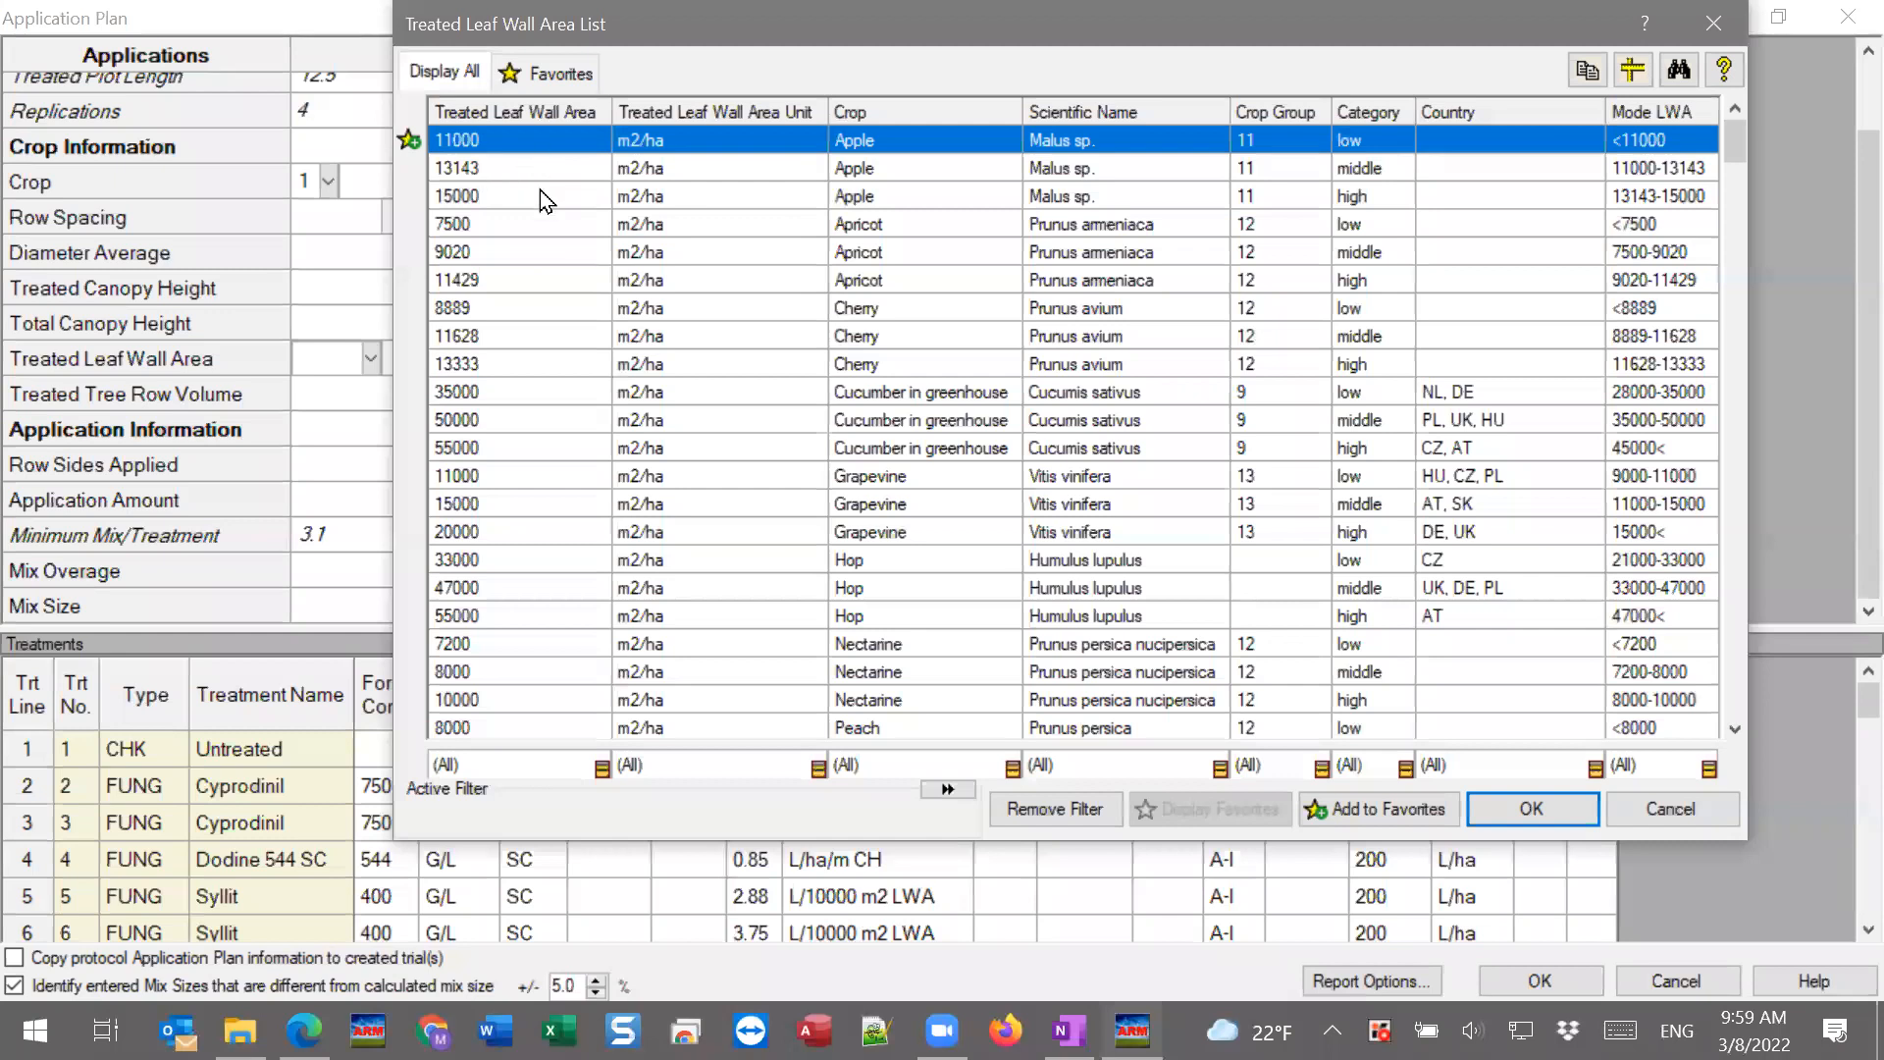
# Compare the low, middle and high leaf wall area entries for apple and apricot.
pyautogui.press('Down')
pyautogui.press('Down')
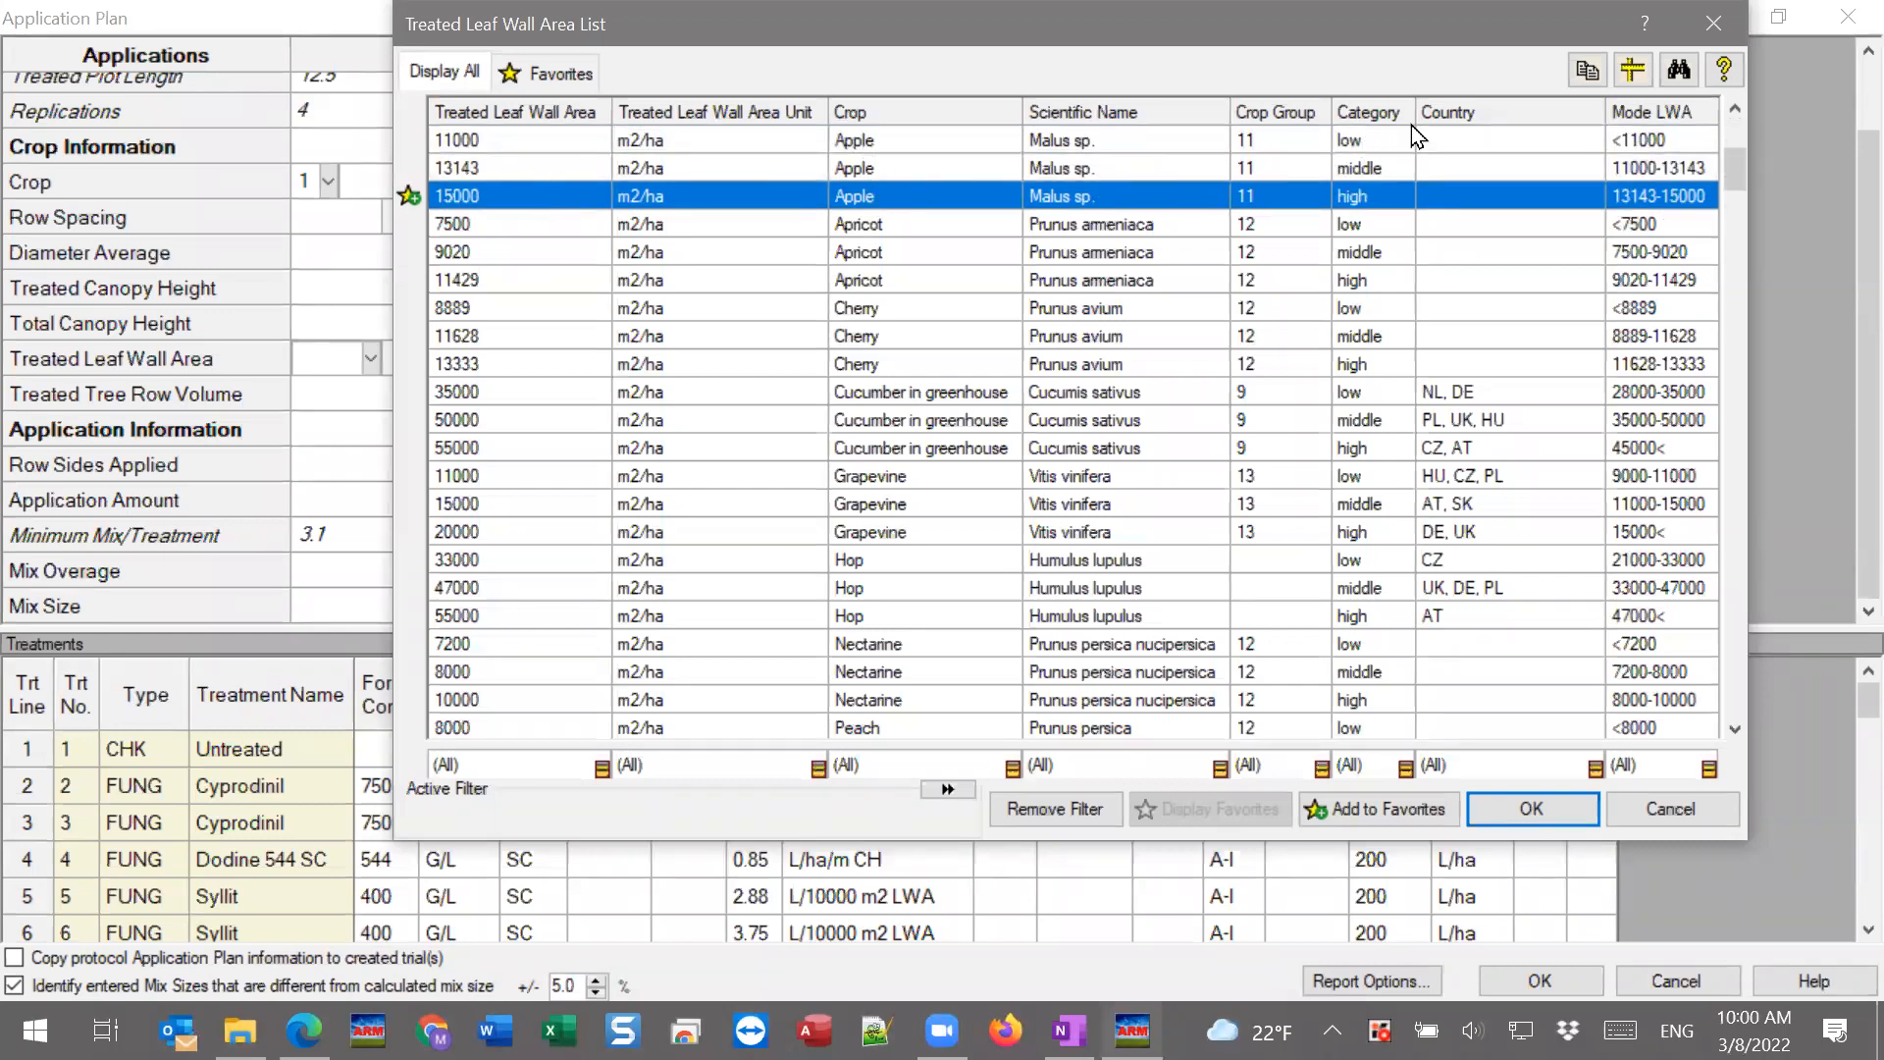
pyautogui.click(1366, 139)
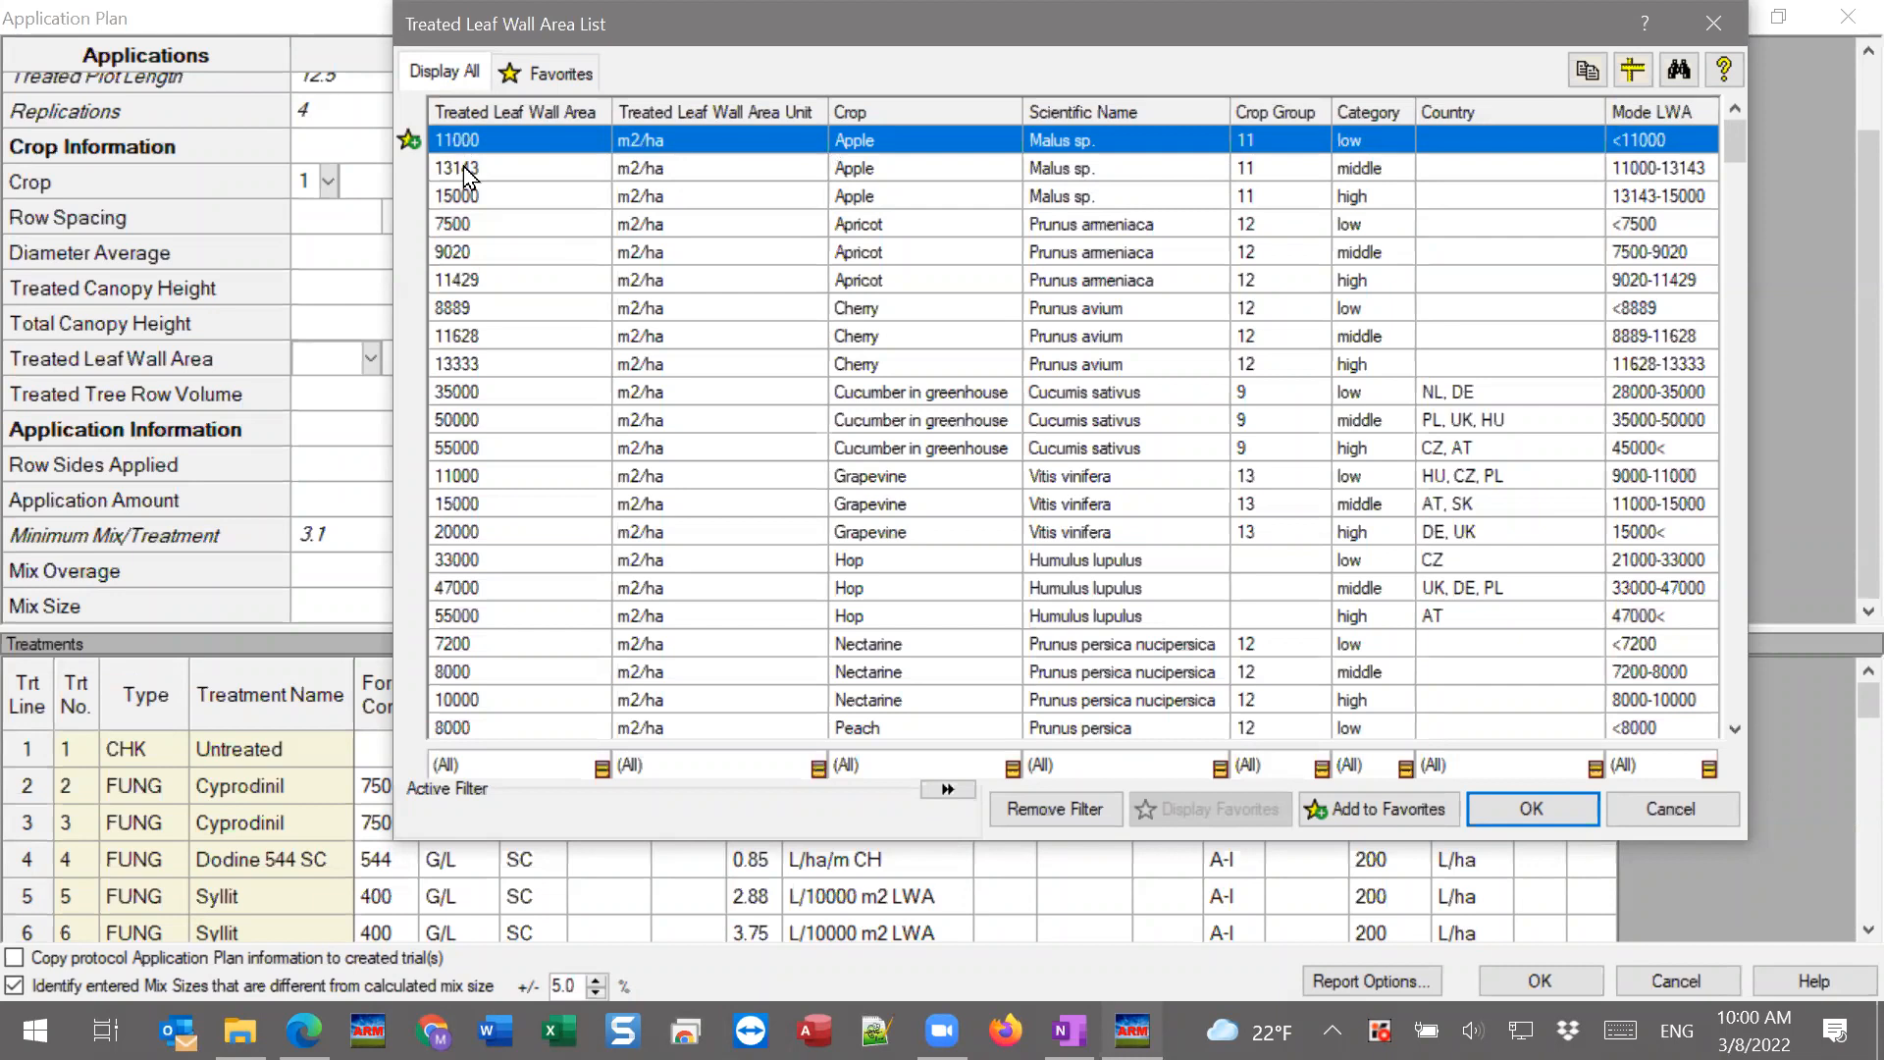
pyautogui.click(1278, 196)
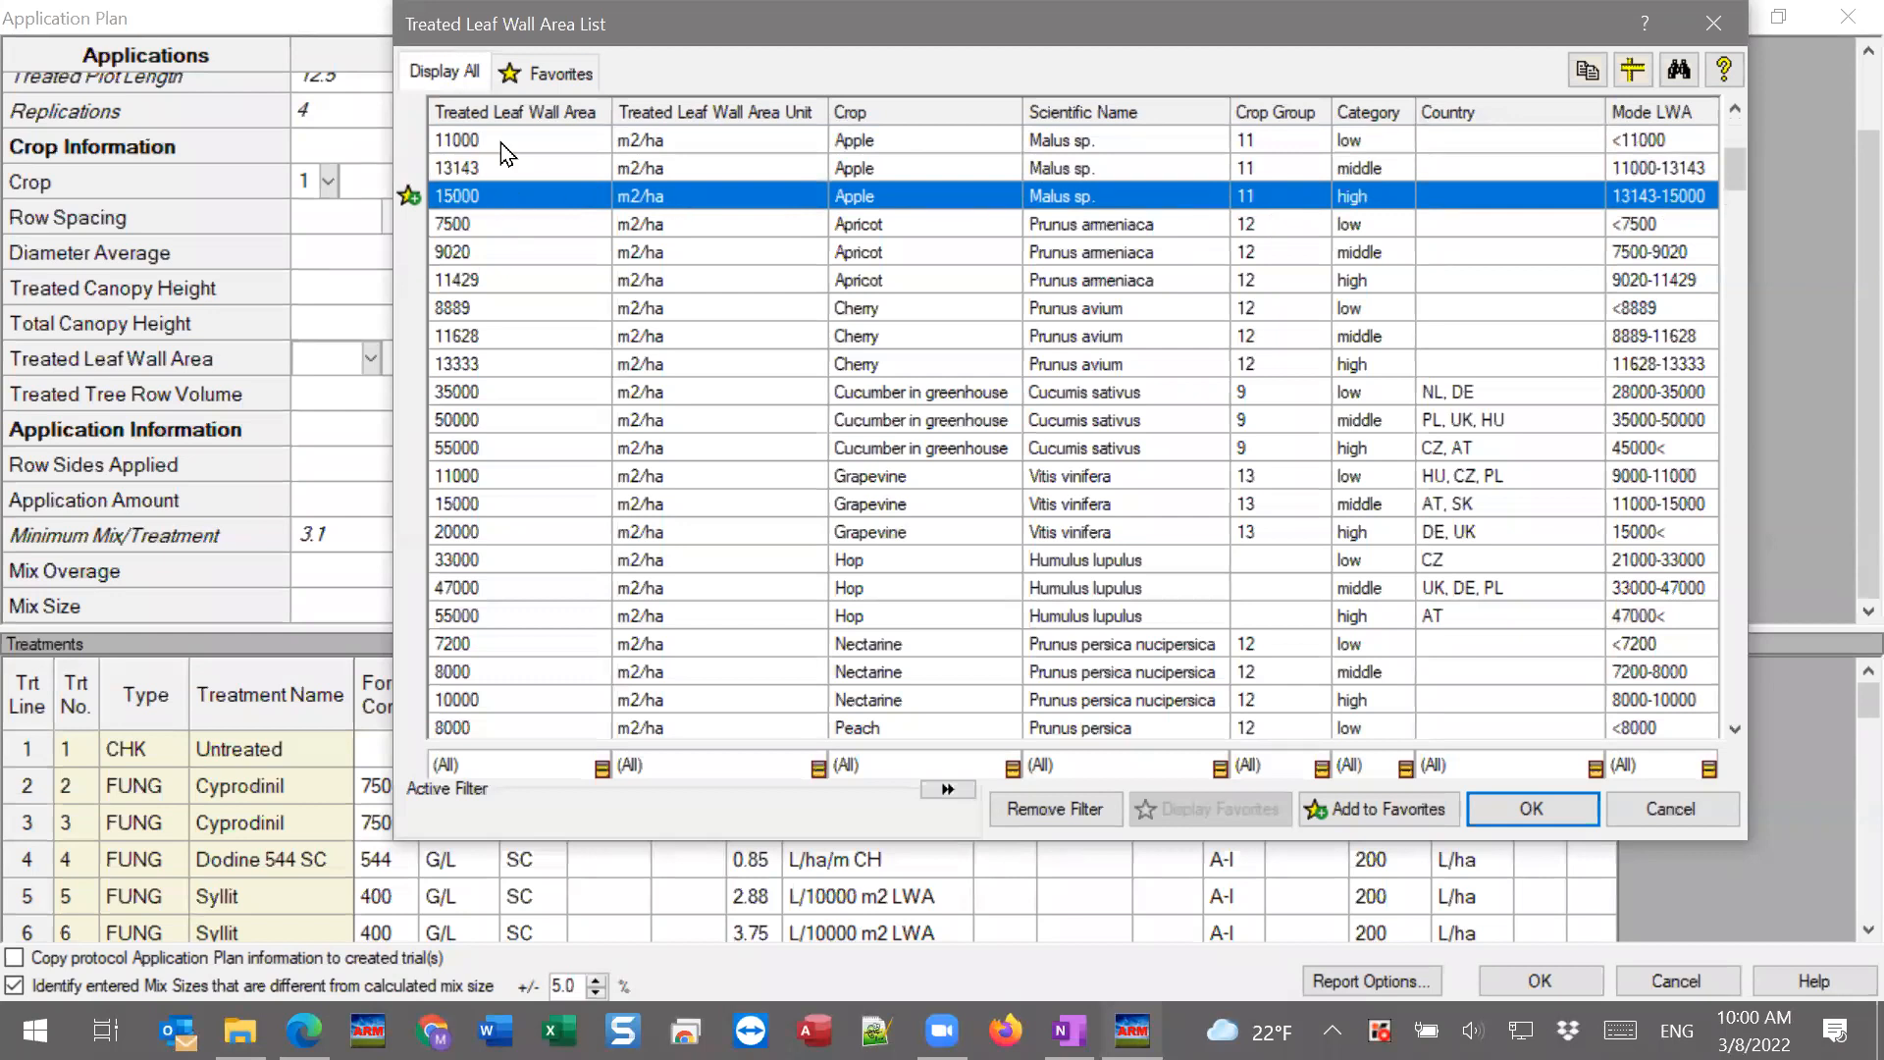
pyautogui.click(499, 225)
pyautogui.click(496, 262)
pyautogui.click(493, 279)
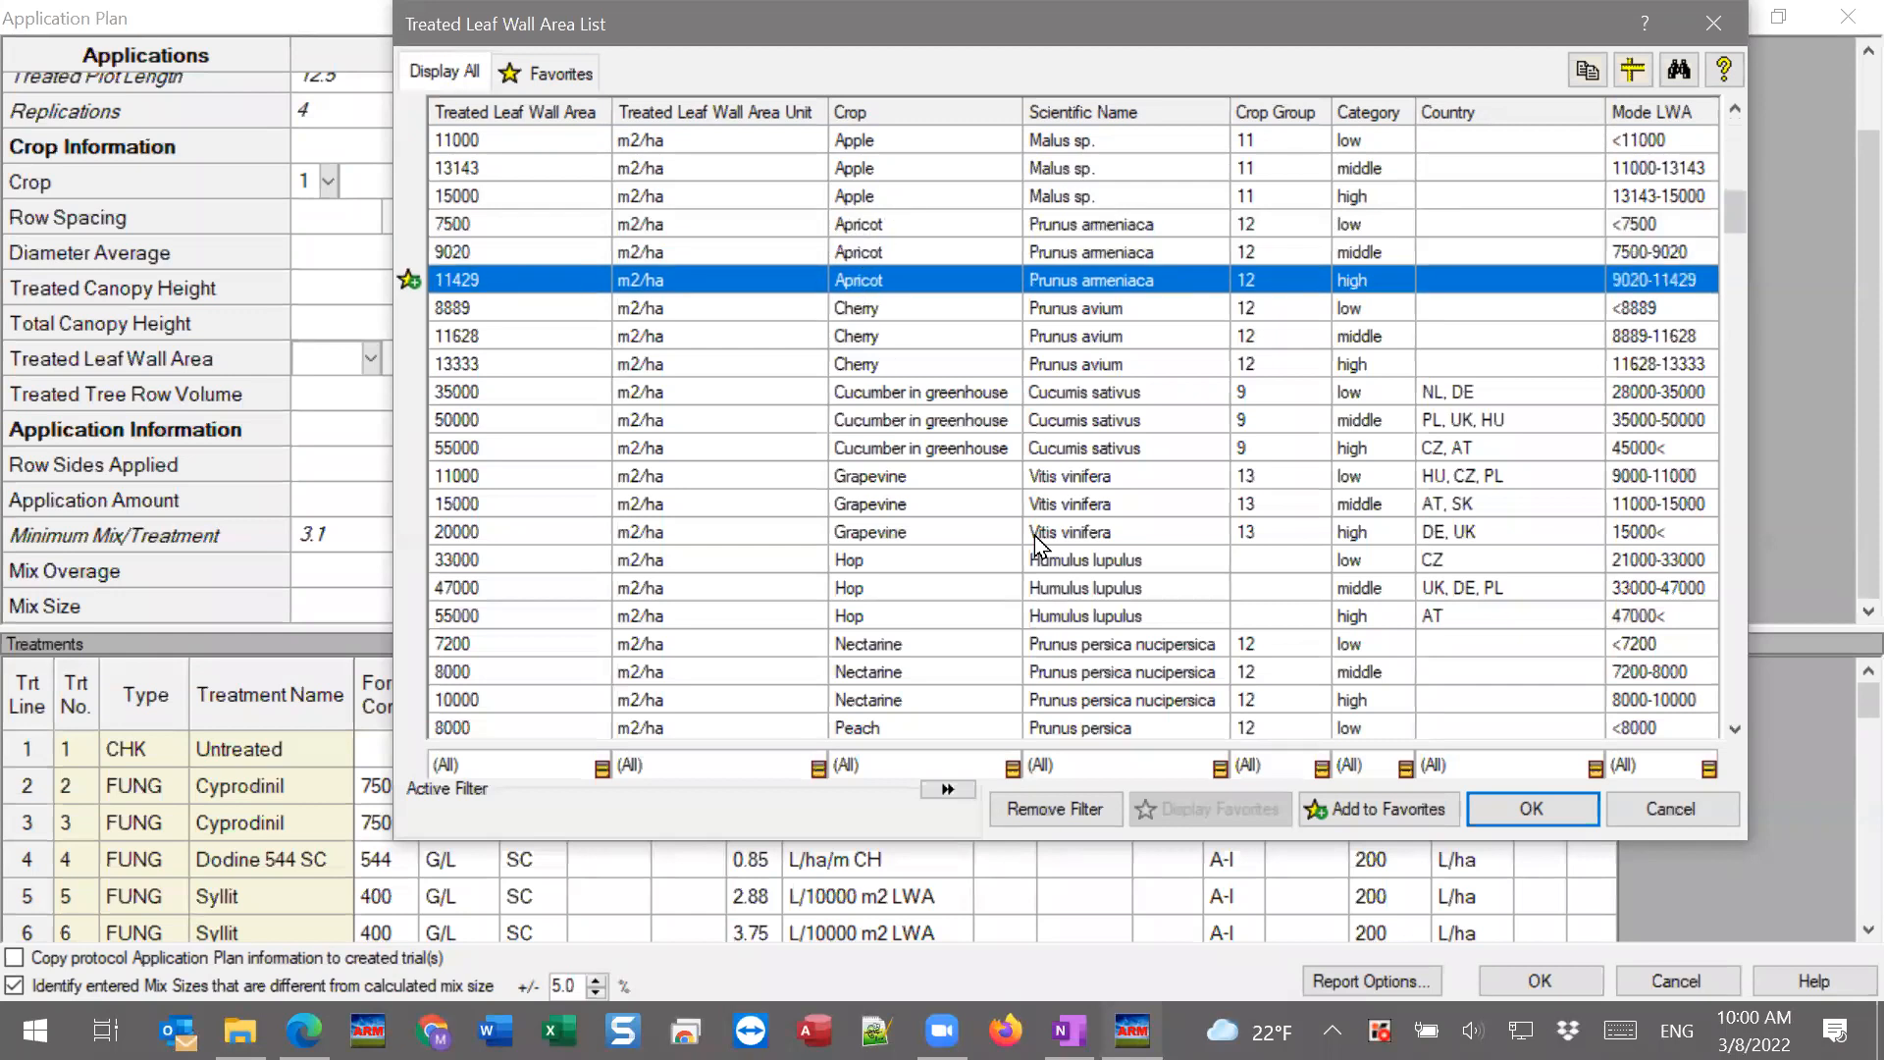
# Look further down the leaf wall area list and compare the low, middle and high entries for peach.
pyautogui.press('Down')
pyautogui.press('Down')
pyautogui.press('Down')
pyautogui.press('Down')
pyautogui.press('Down')
pyautogui.press('Down')
pyautogui.press('Down')
pyautogui.press('Down')
pyautogui.press('Down')
pyautogui.press('Down')
pyautogui.press('Down')
pyautogui.press('Down')
pyautogui.press('Down')
pyautogui.press('Down')
pyautogui.press('Down')
pyautogui.press('Down')
pyautogui.press('Down')
pyautogui.press('Down')
pyautogui.press('Down')
pyautogui.press('Down')
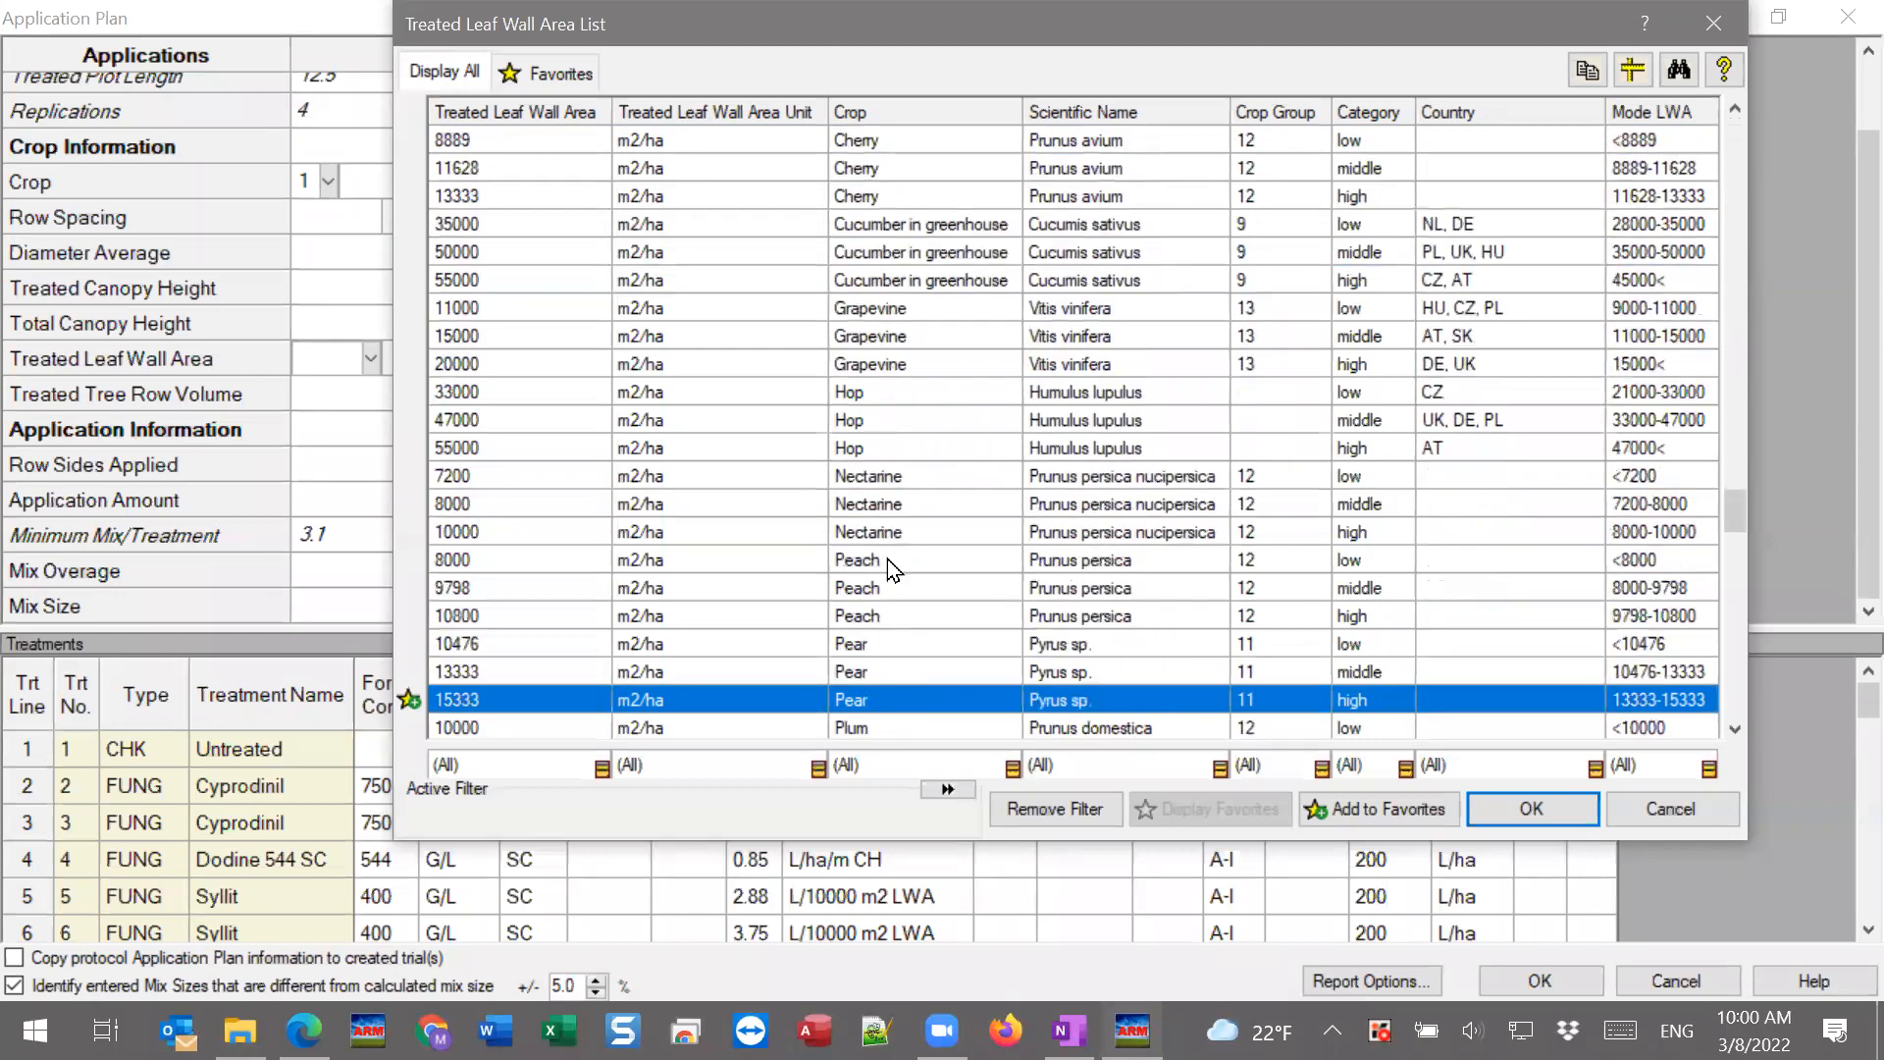
pyautogui.click(887, 587)
pyautogui.click(881, 620)
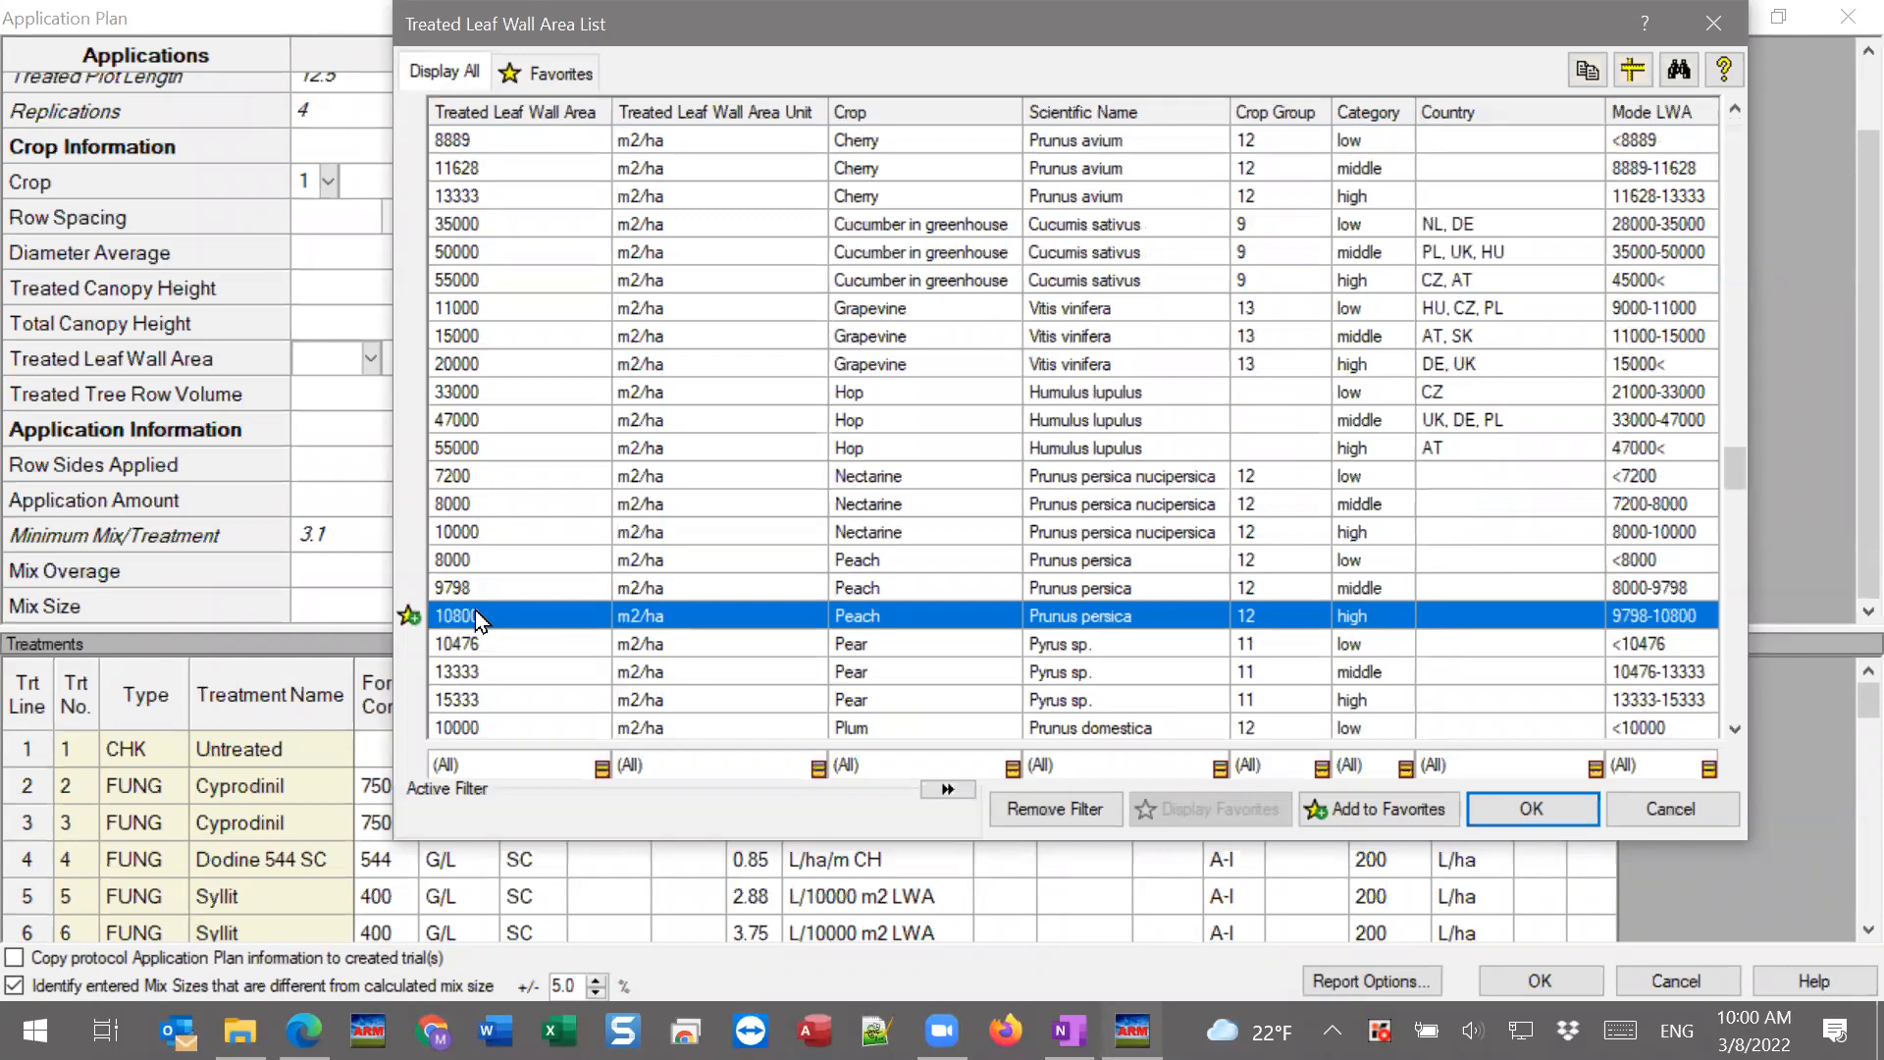
pyautogui.click(479, 563)
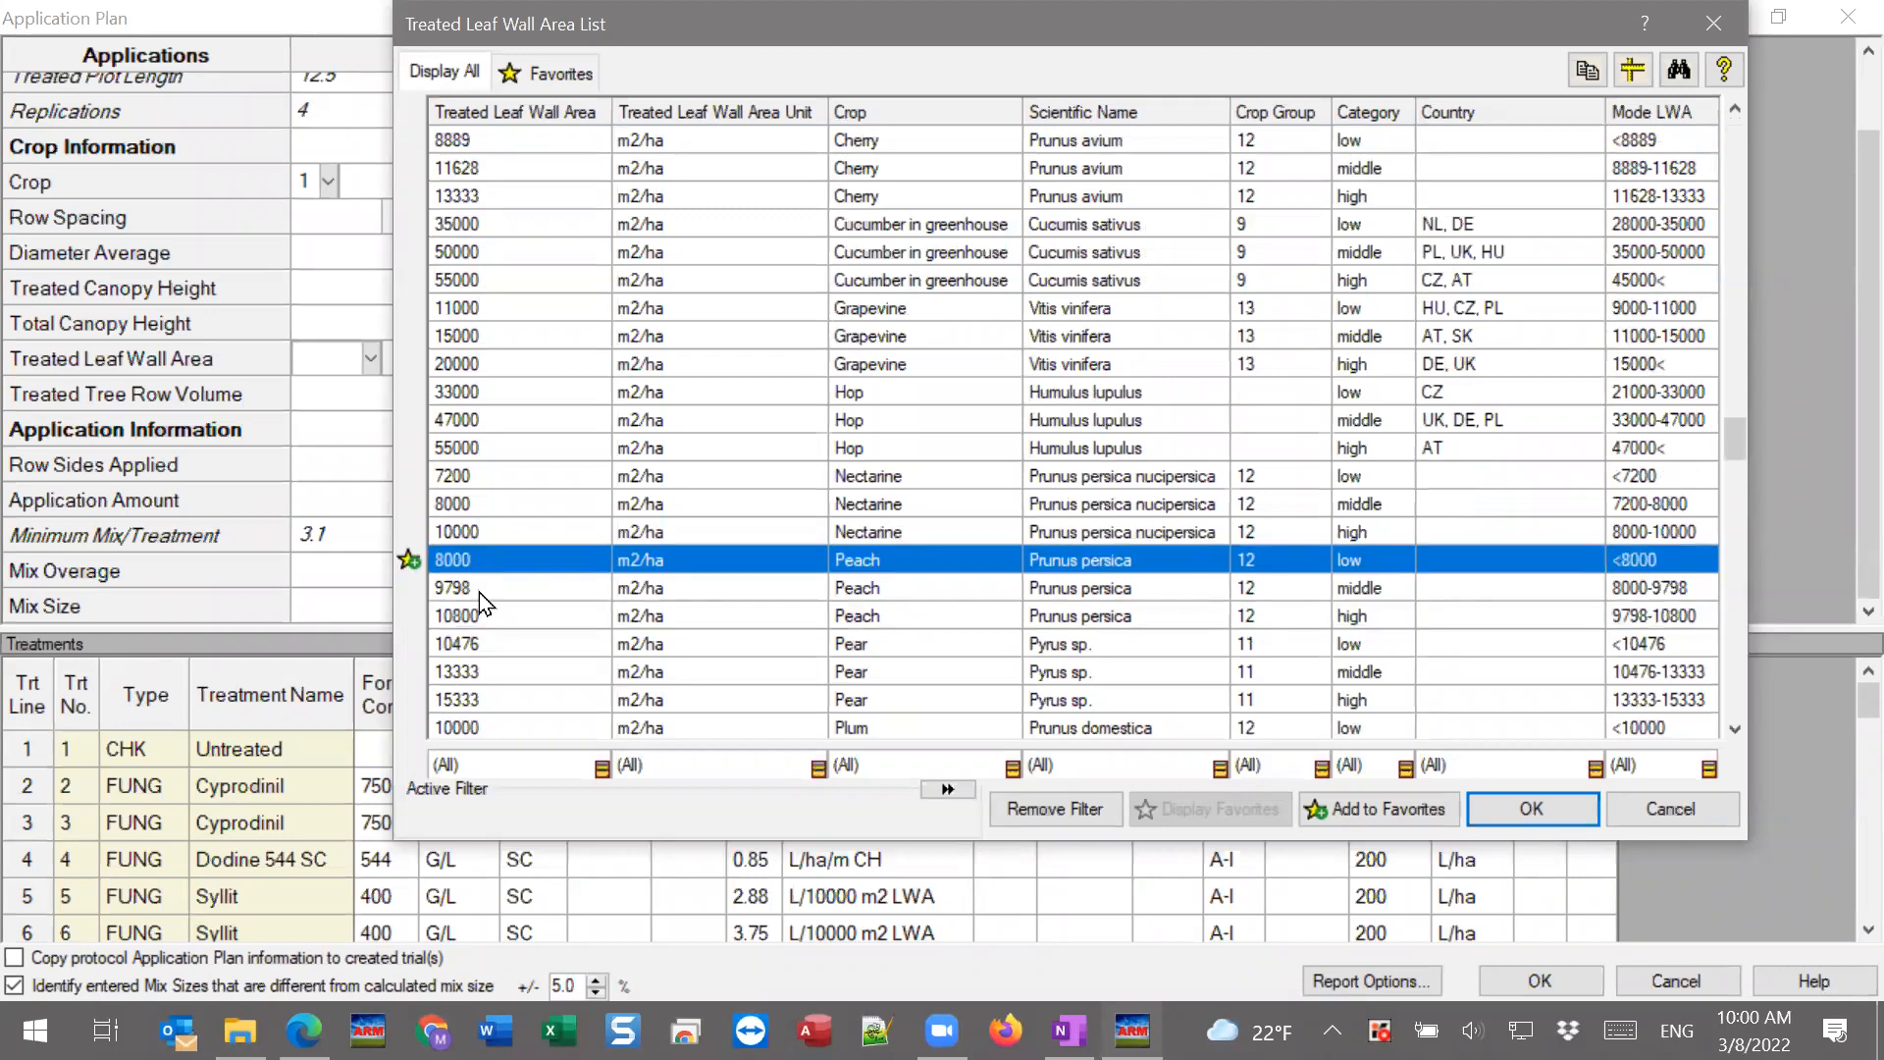
pyautogui.click(479, 592)
pyautogui.click(479, 616)
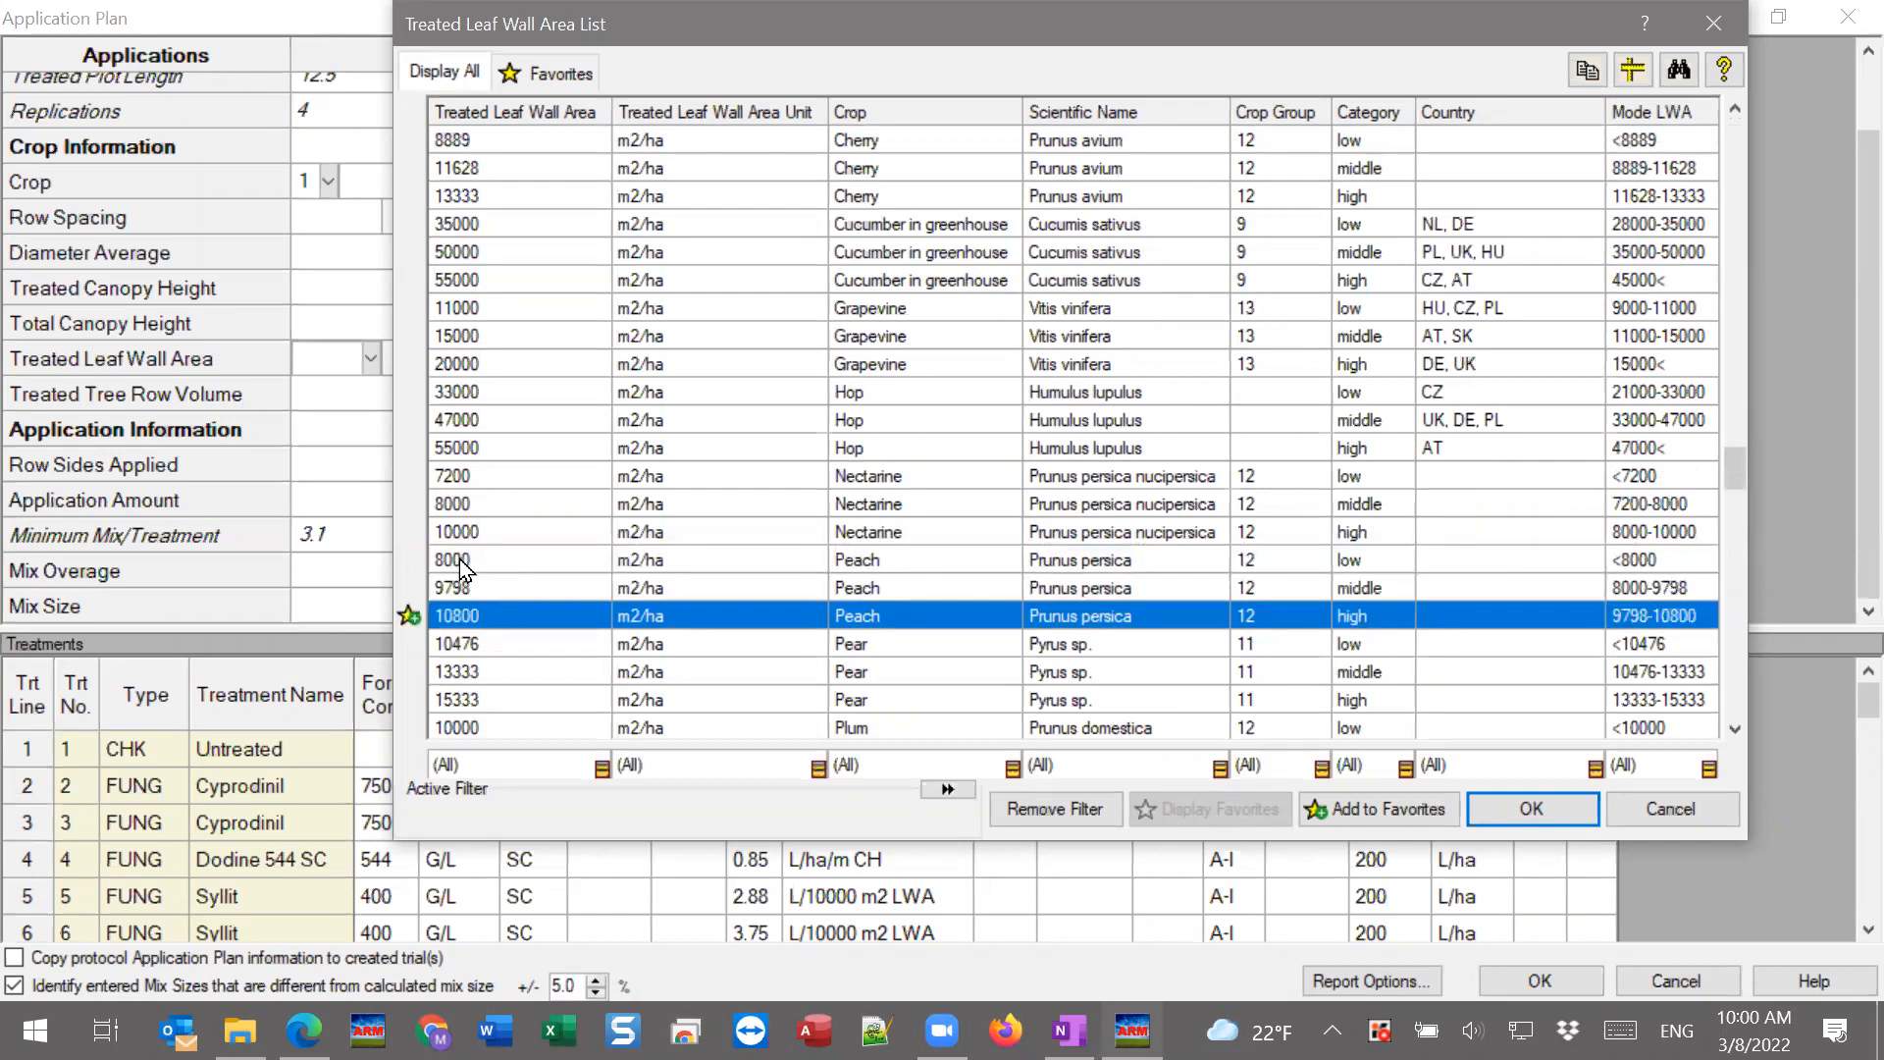
# Look through the remaining crops in the leaf wall area list down to walnut.
pyautogui.press('Down')
pyautogui.press('Down')
pyautogui.press('Down')
pyautogui.press('Down')
pyautogui.press('Down')
pyautogui.press('Down')
pyautogui.press('Down')
pyautogui.press('Down')
pyautogui.press('Down')
pyautogui.press('Down')
pyautogui.press('Down')
pyautogui.press('Down')
pyautogui.press('Down')
pyautogui.press('Down')
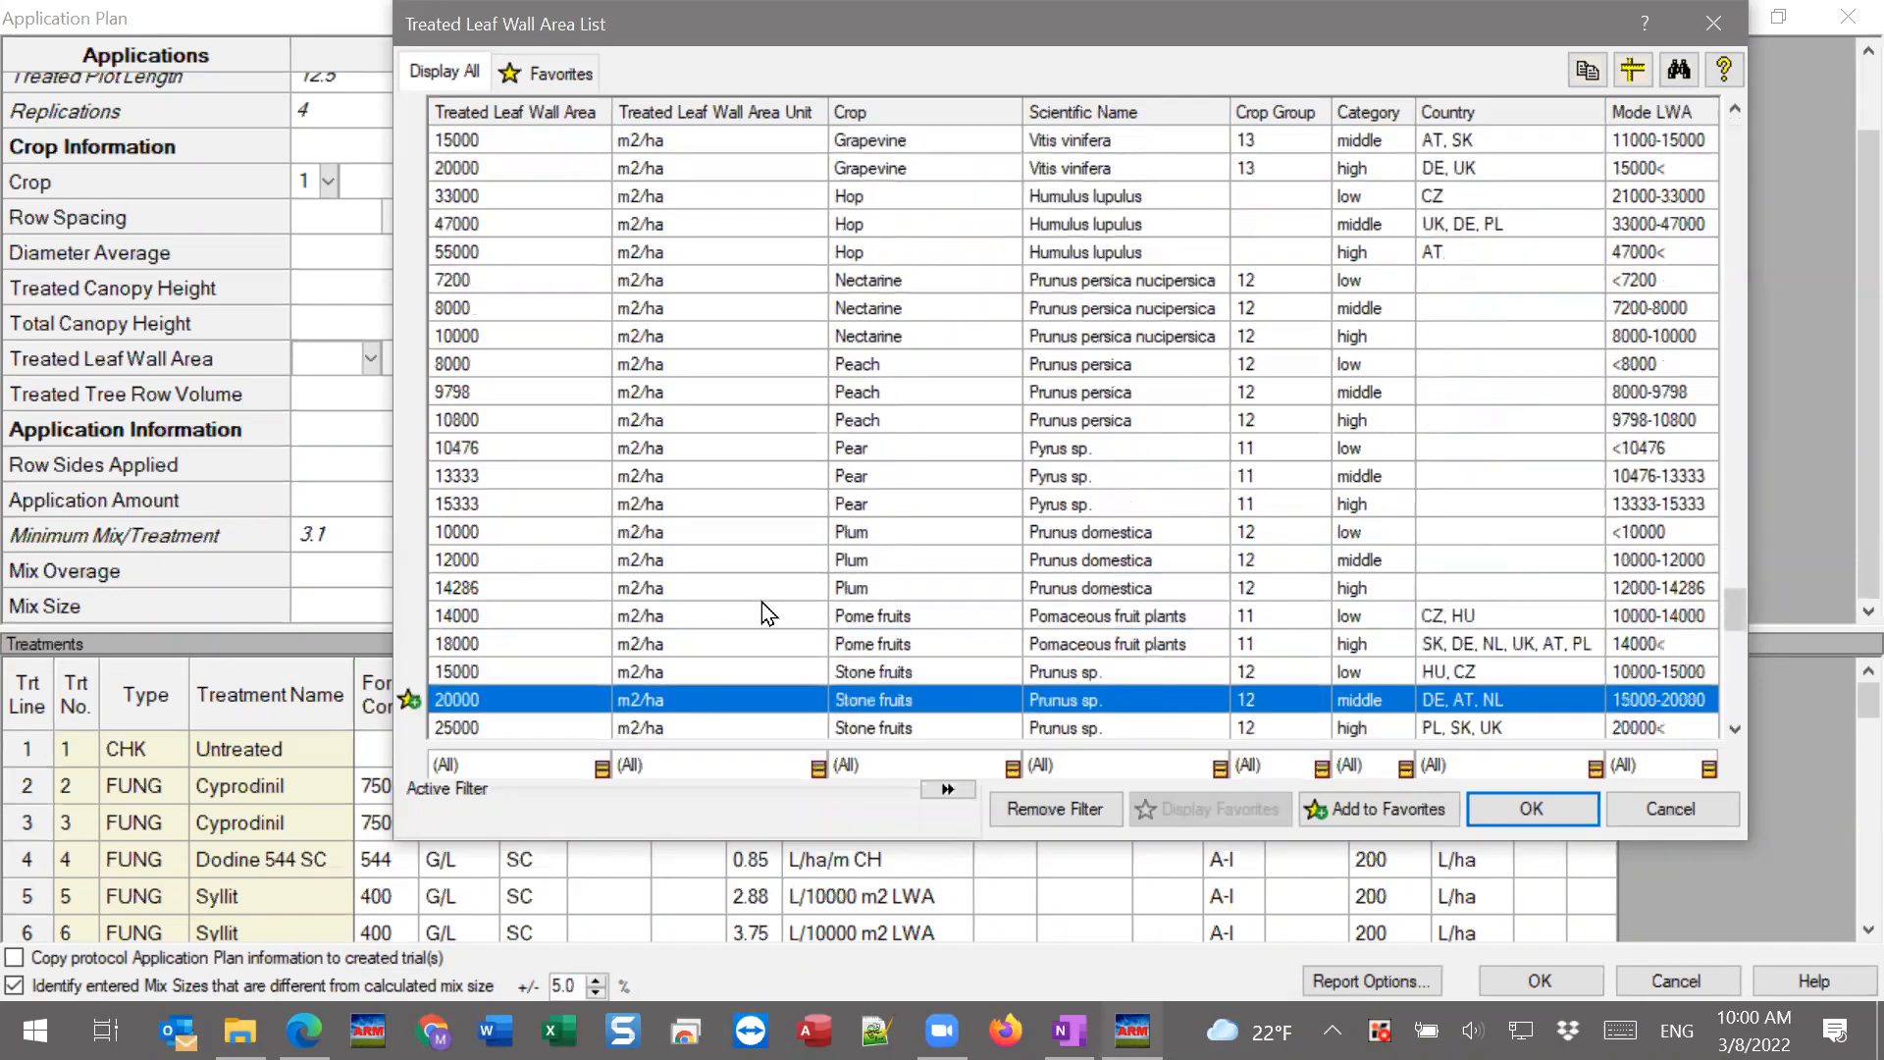
pyautogui.press('Down')
pyautogui.press('Down')
pyautogui.press('Down')
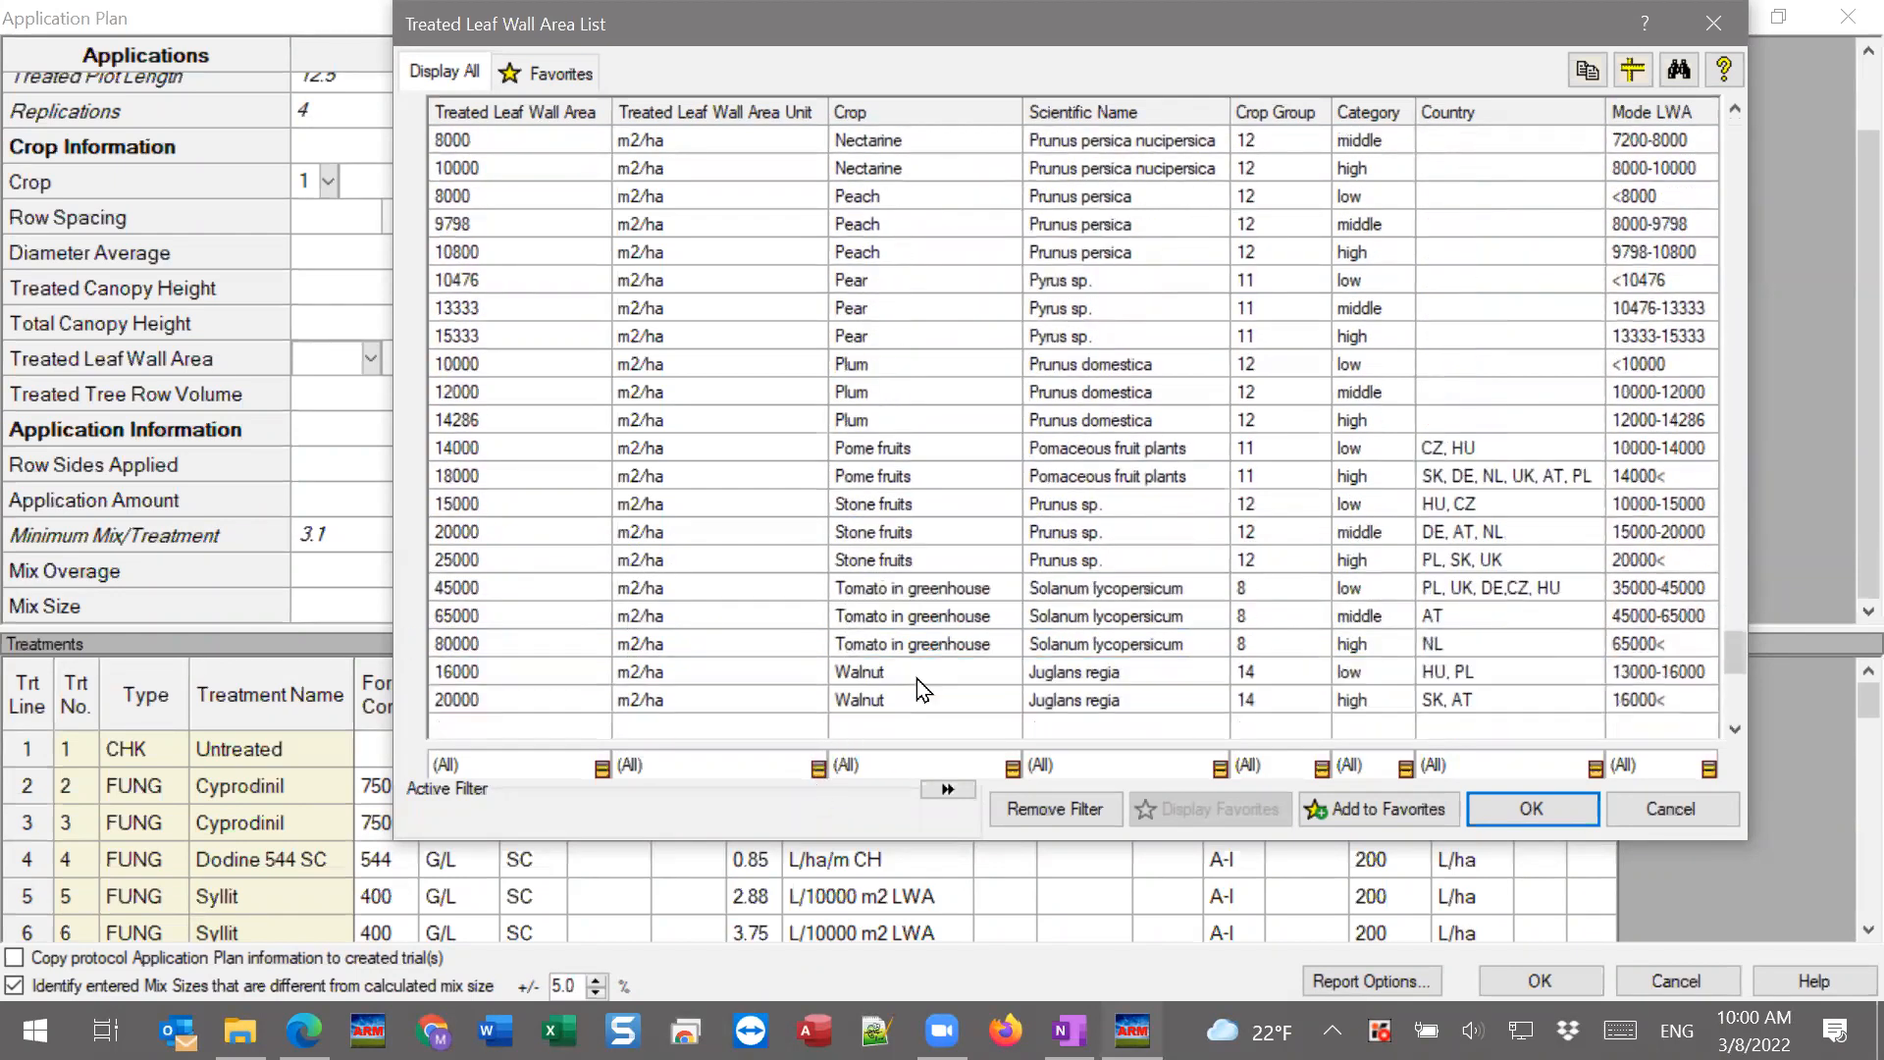
# Pick the greenhouse tomato value of 45000 m2/ha as application A's Treated Leaf Wall Area, and cancel the Application Plan.
pyautogui.write('13333')
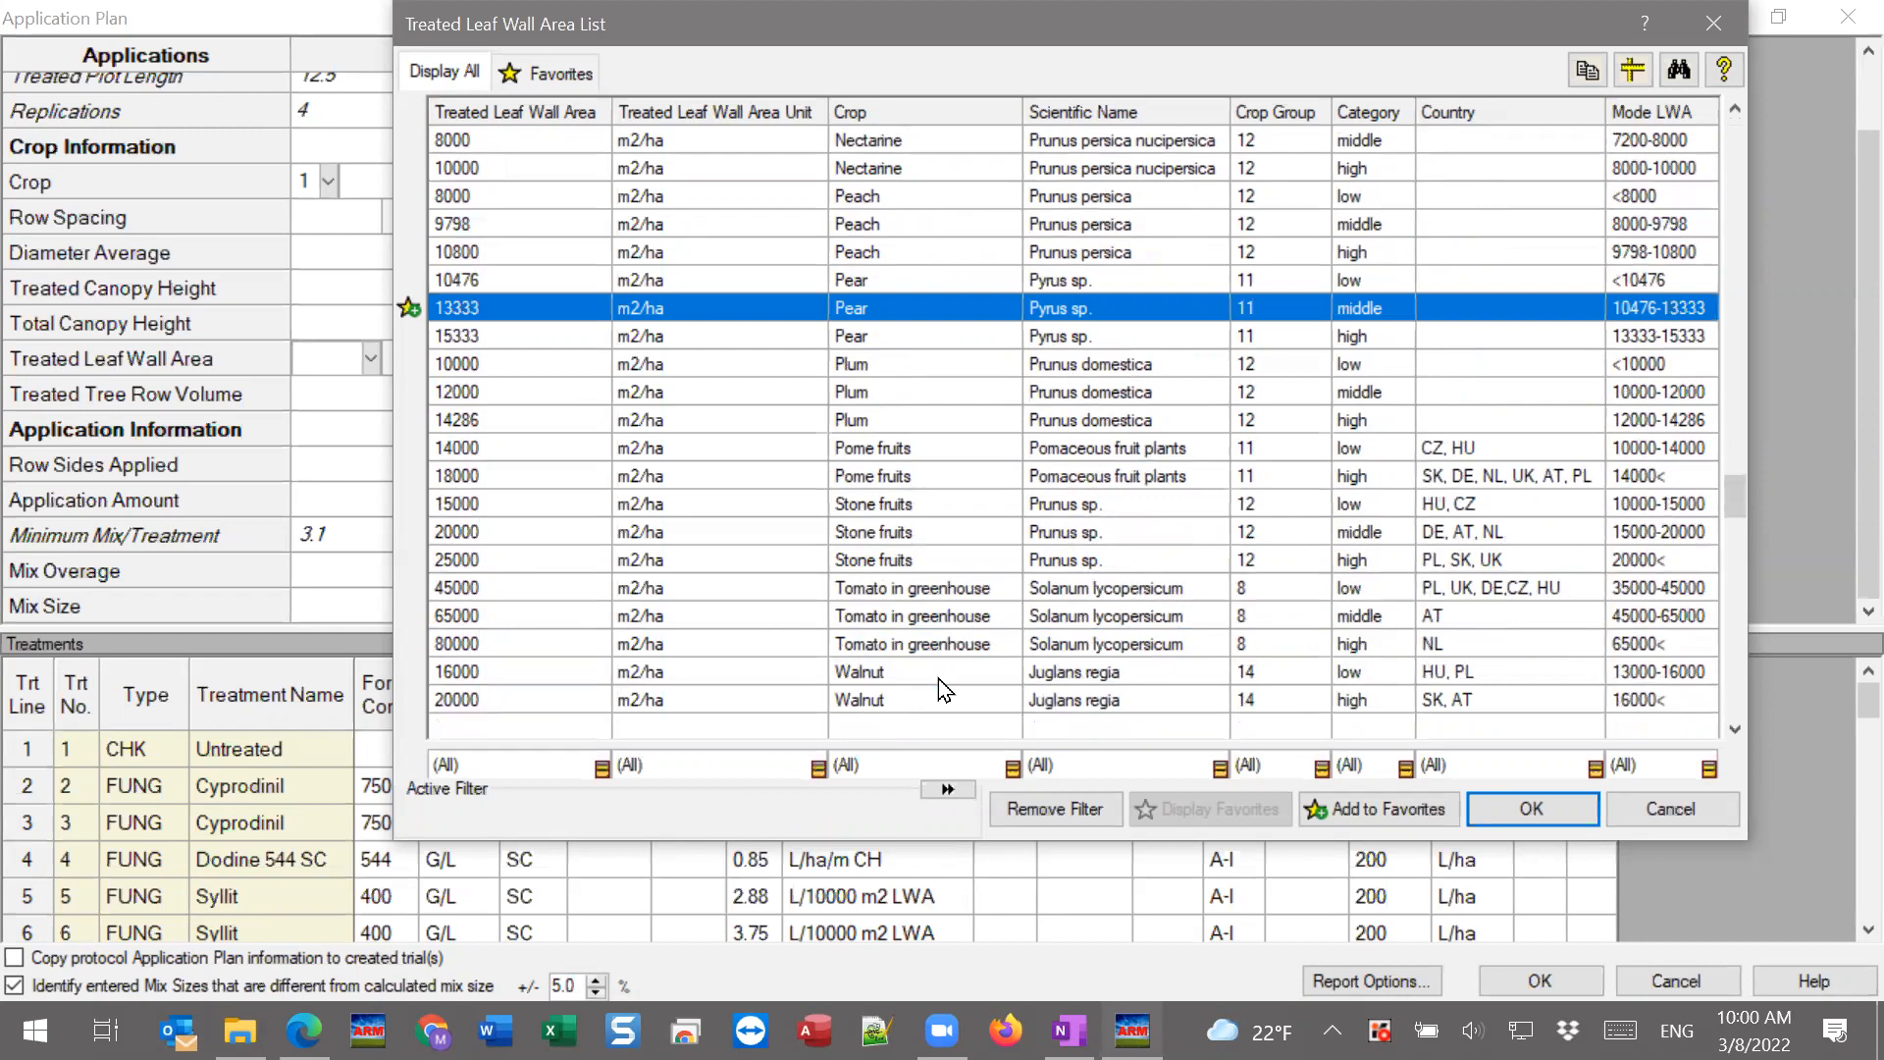
pyautogui.write('45000')
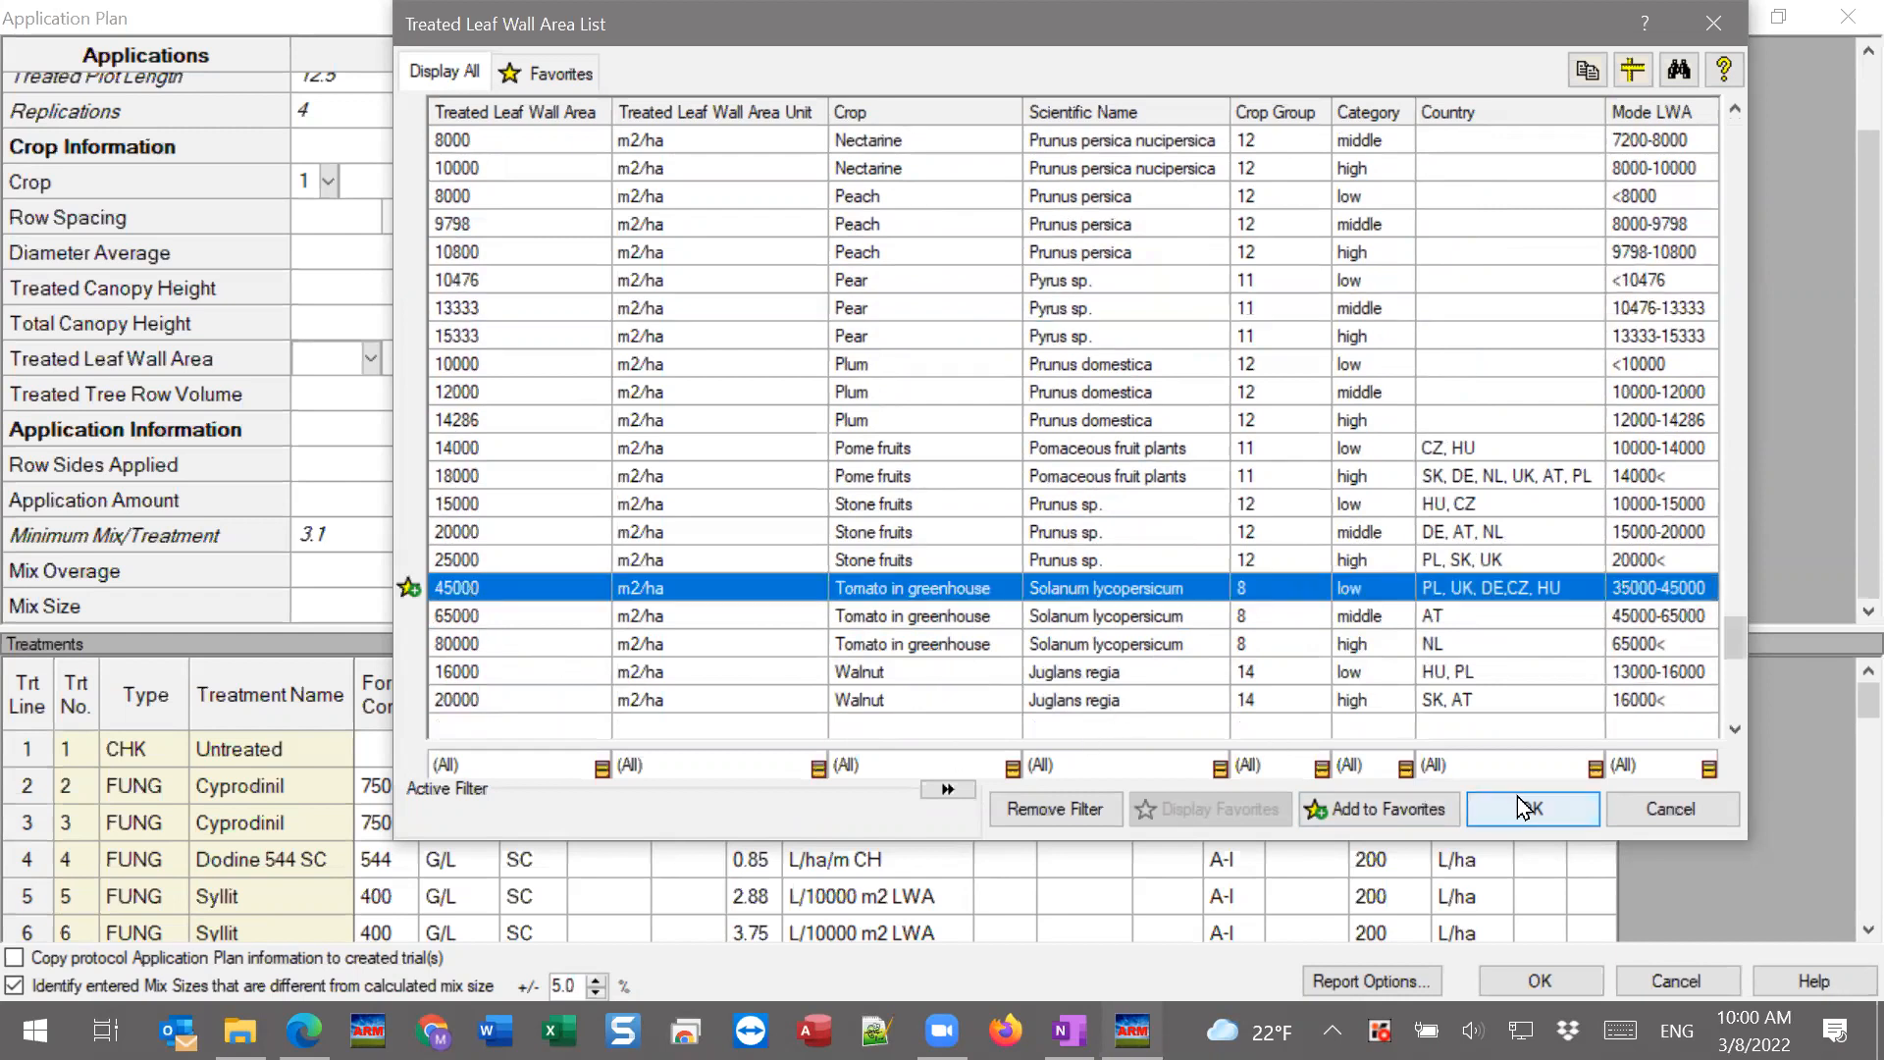
pyautogui.click(1524, 808)
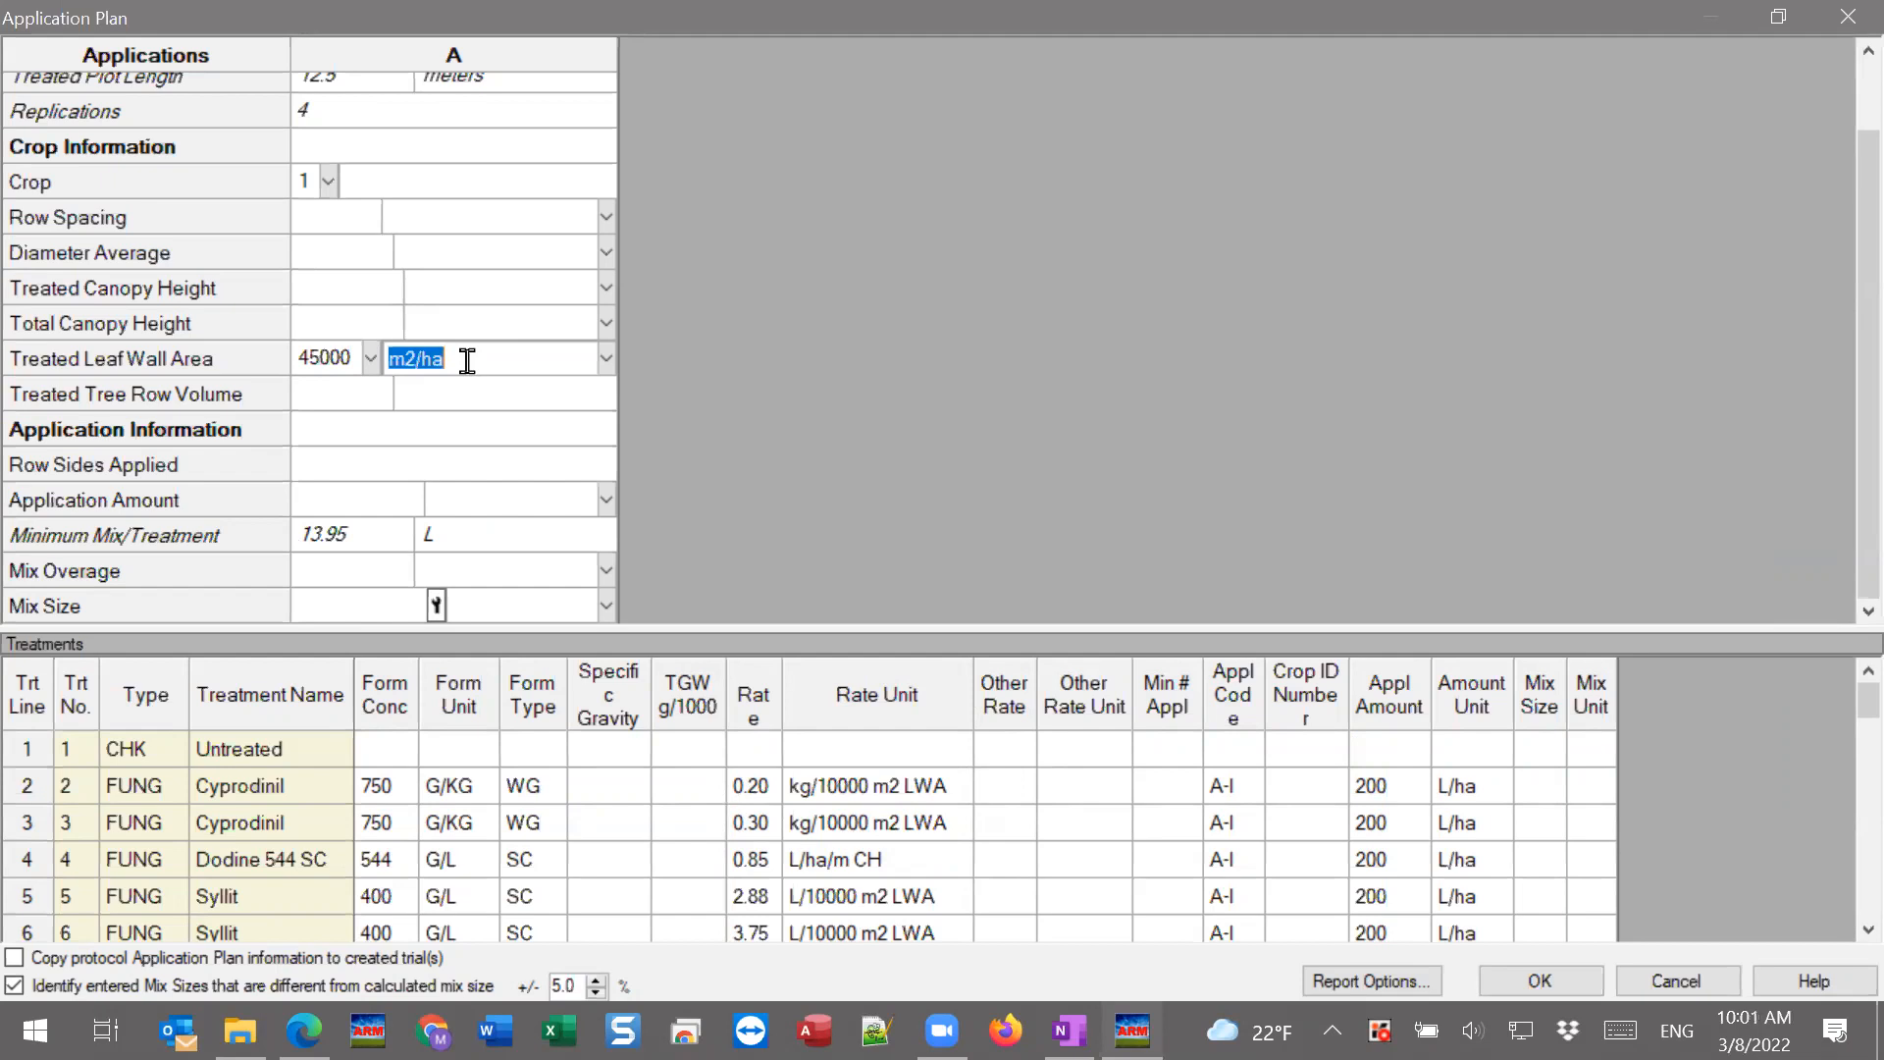
pyautogui.click(308, 364)
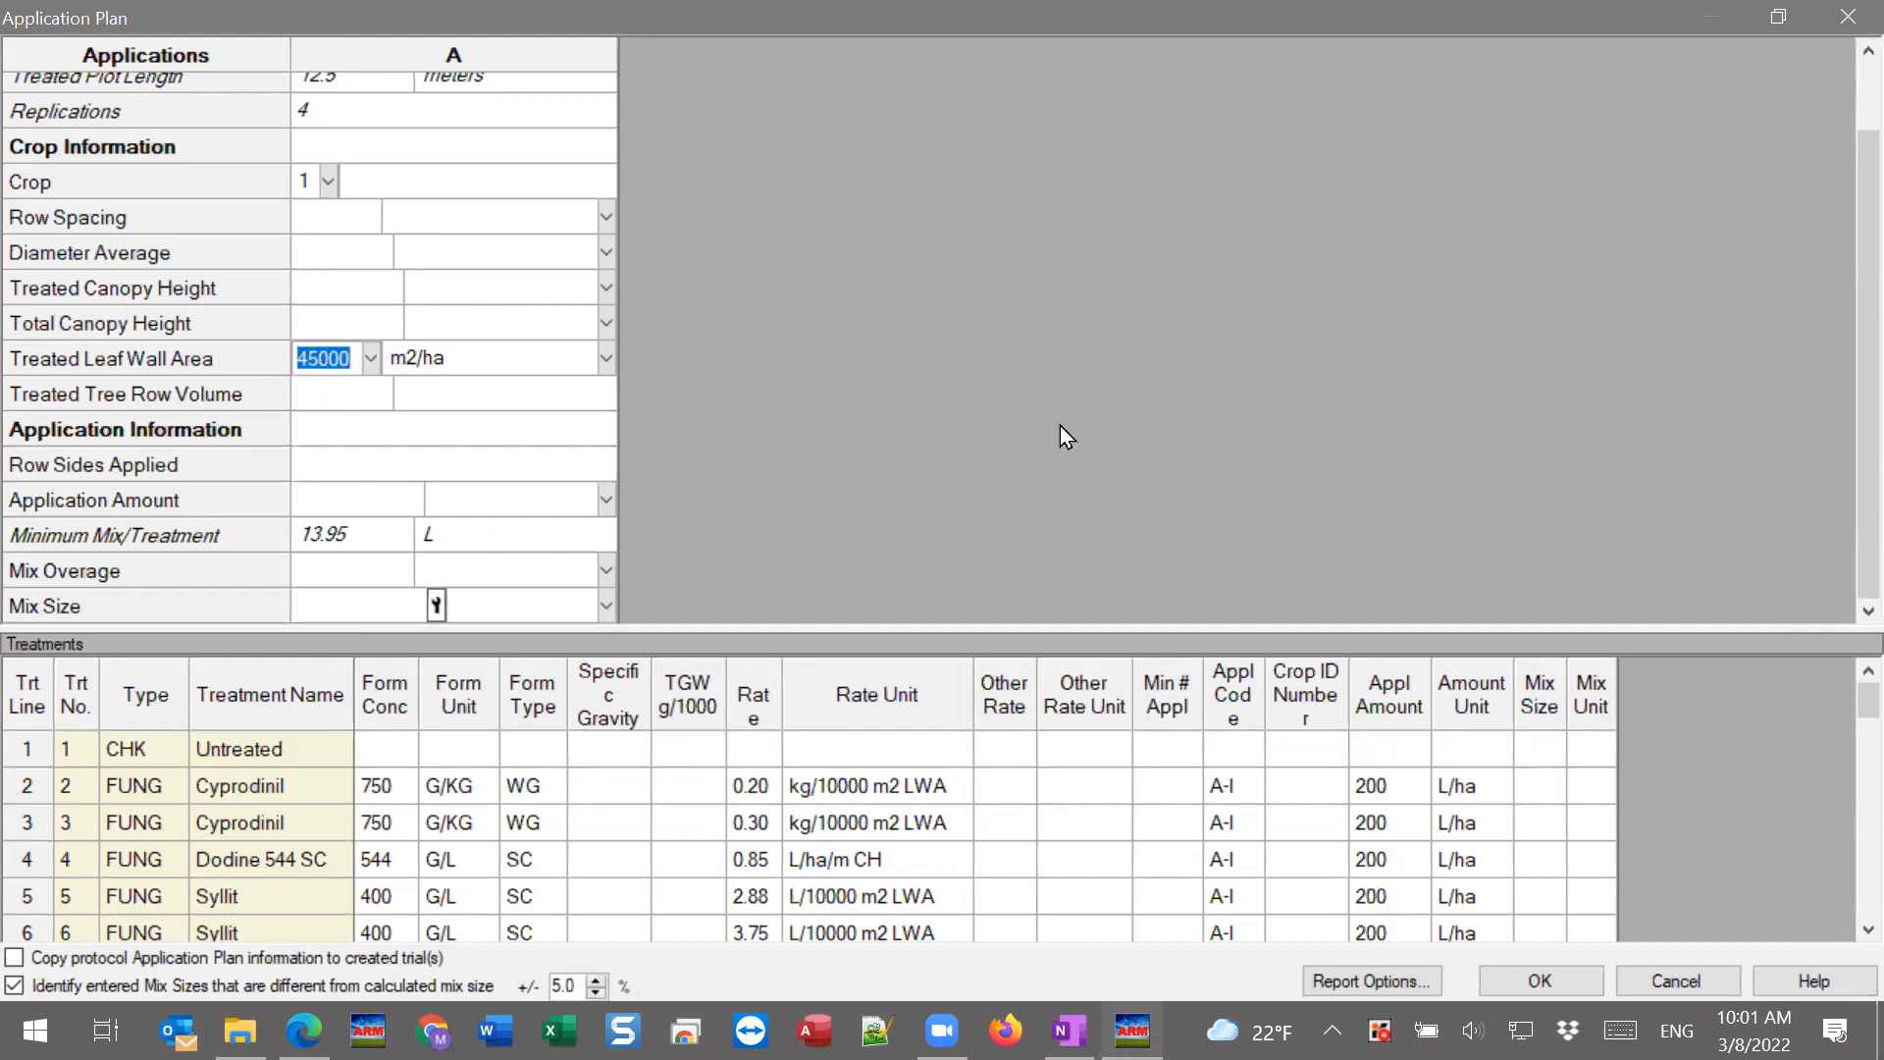
pyautogui.click(1677, 981)
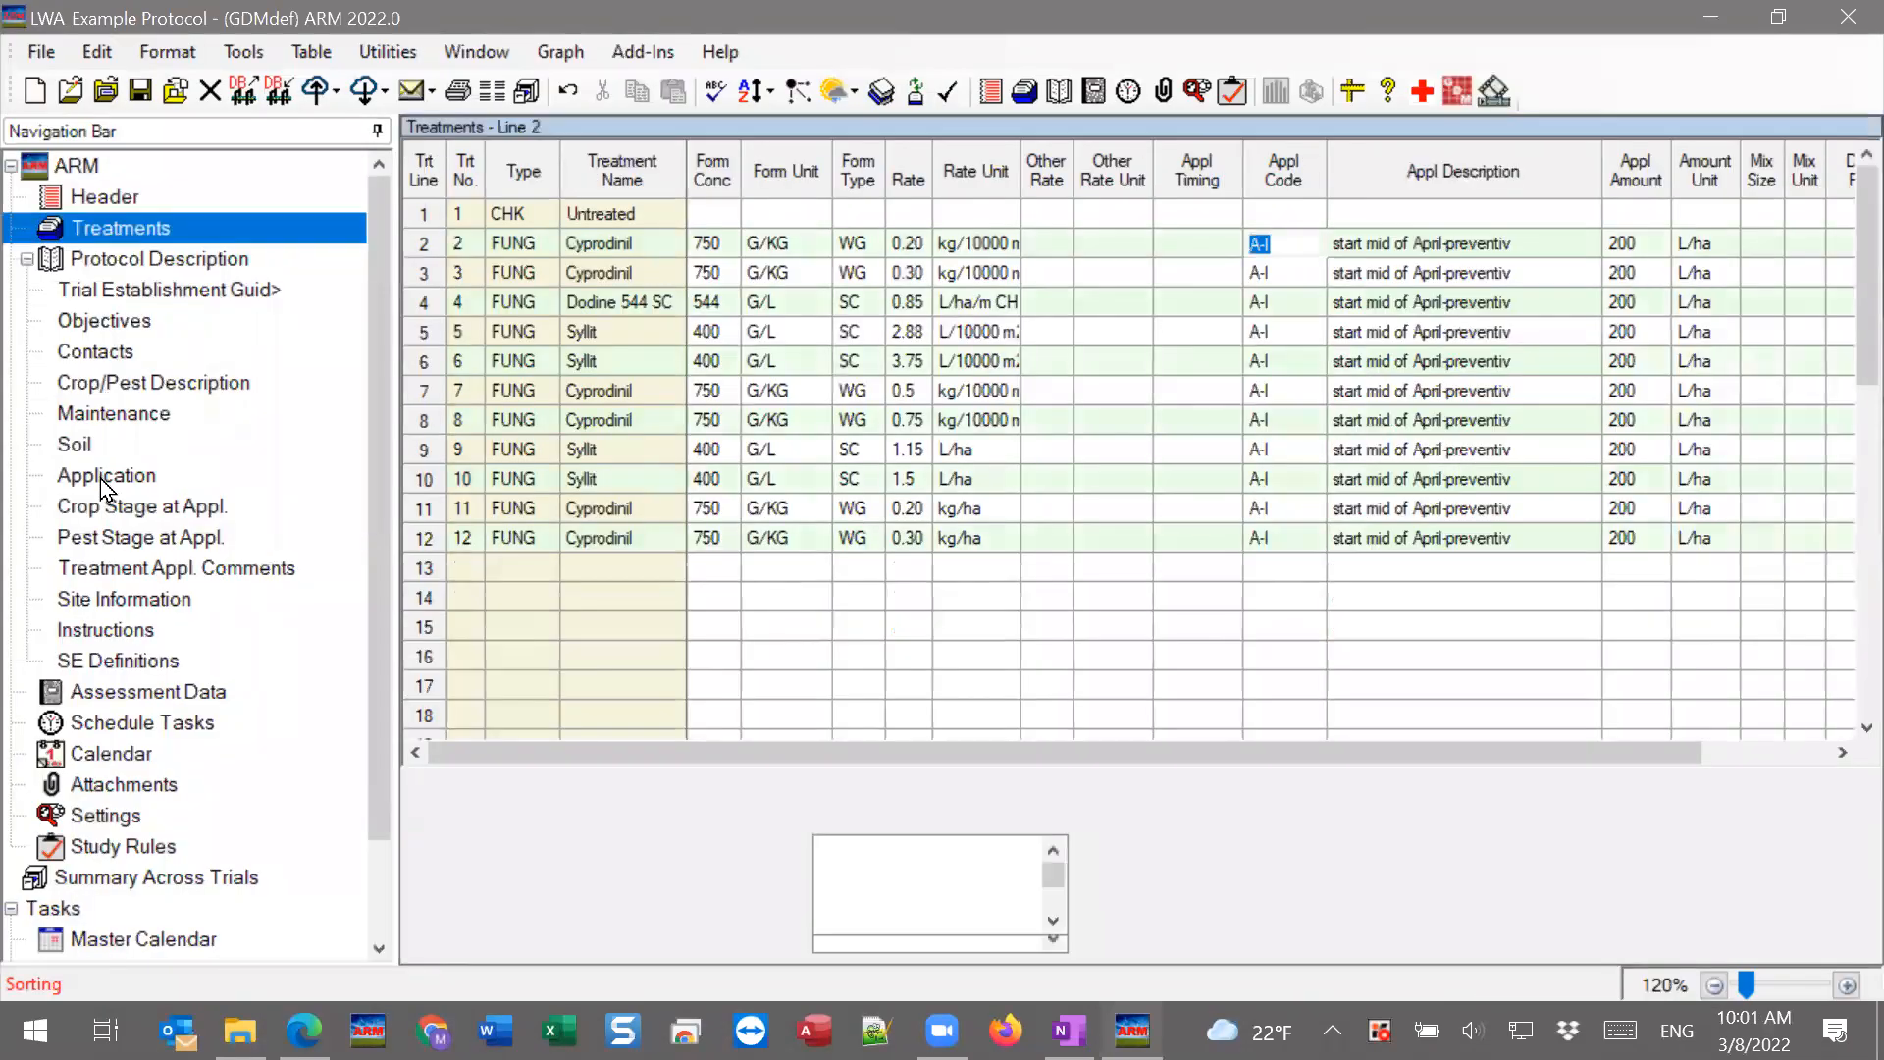
# Open the protocol's Application description, apply the All fields view, and examine application A's fields.
pyautogui.click(79, 481)
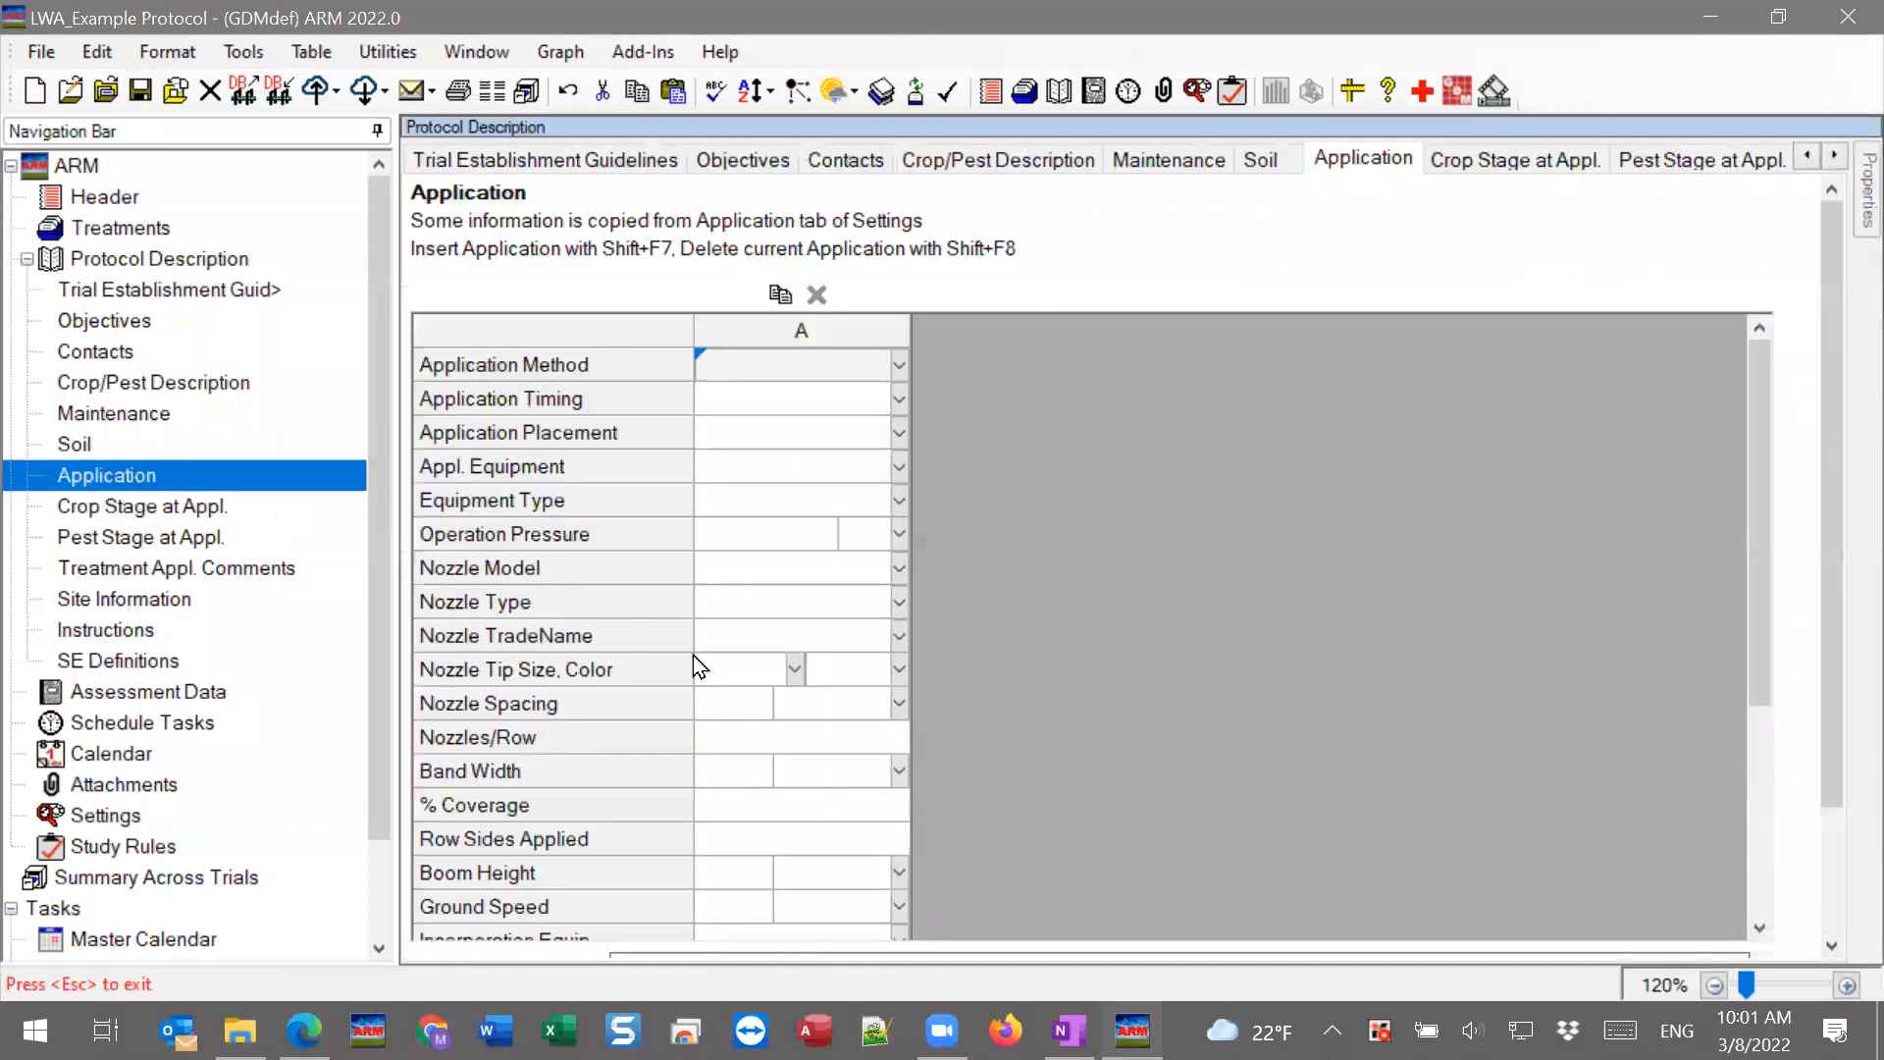
pyautogui.scroll(-4, 692, 656)
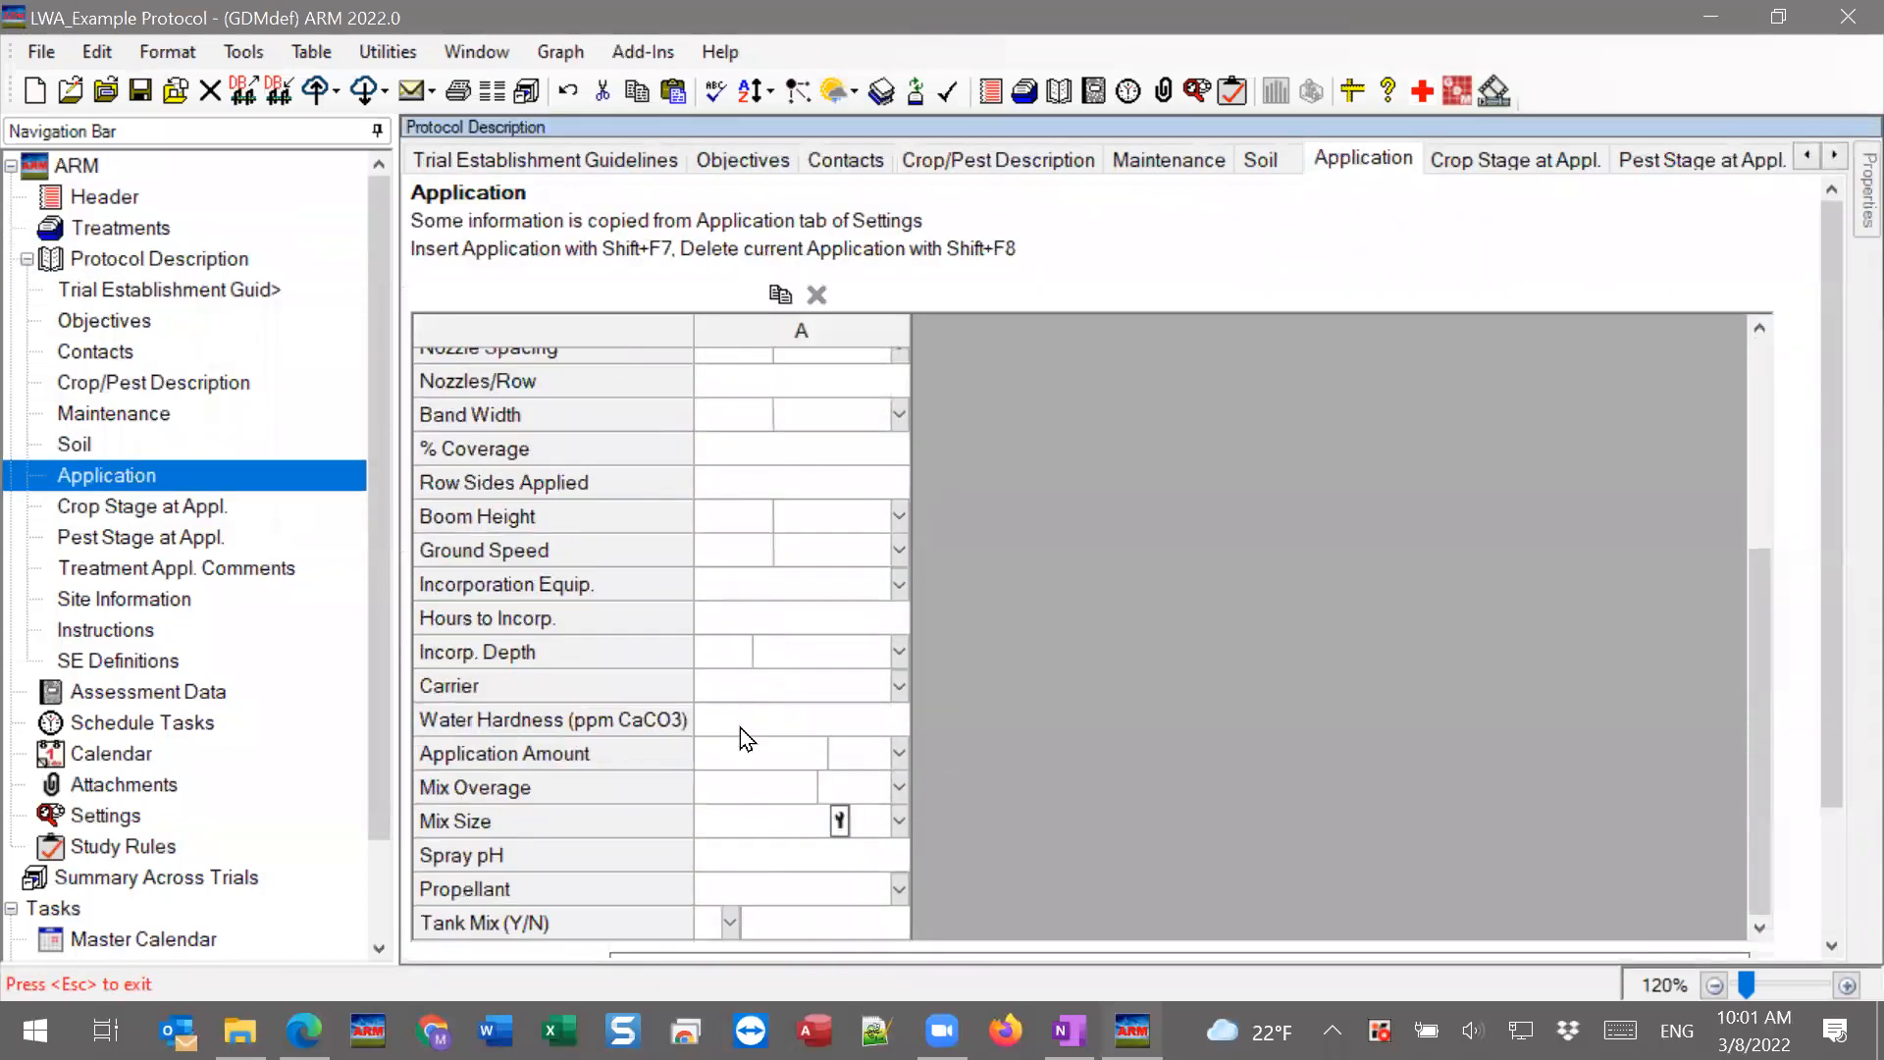
pyautogui.scroll(4, 740, 727)
pyautogui.moveTo(1845, 185)
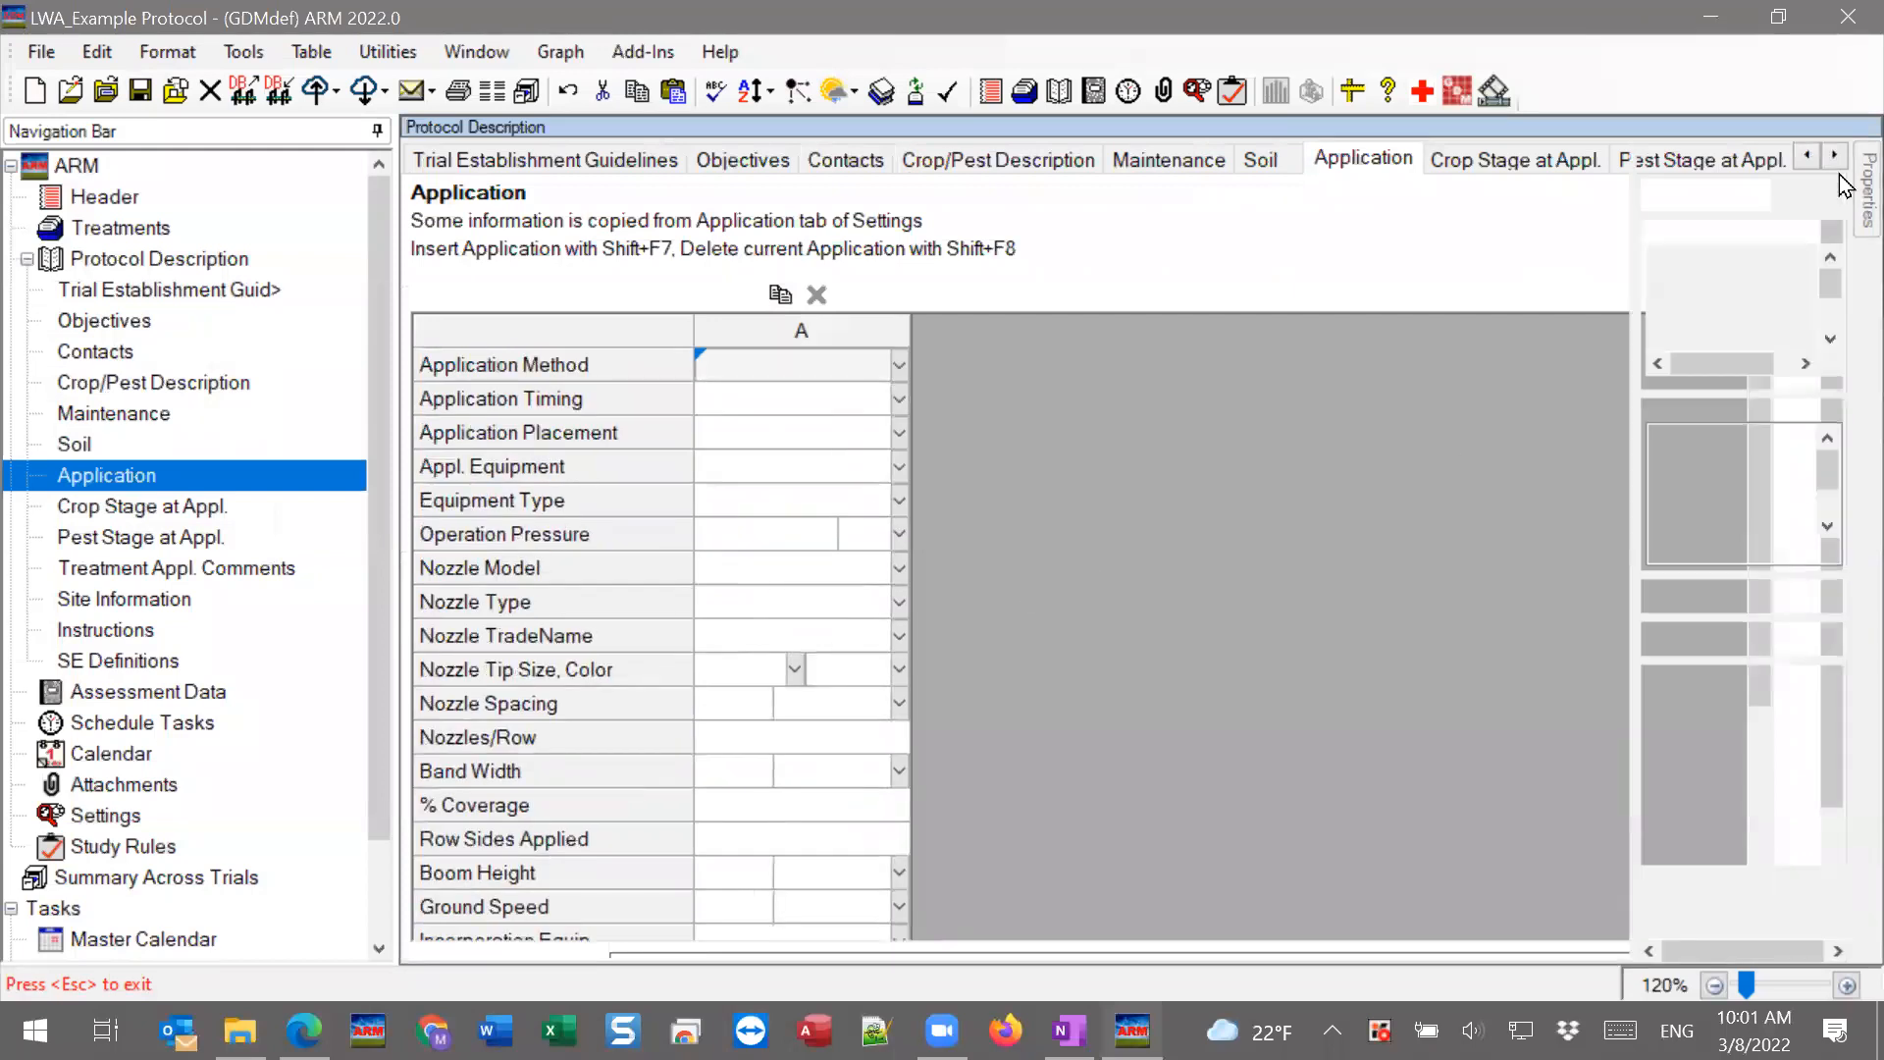
pyautogui.click(1680, 454)
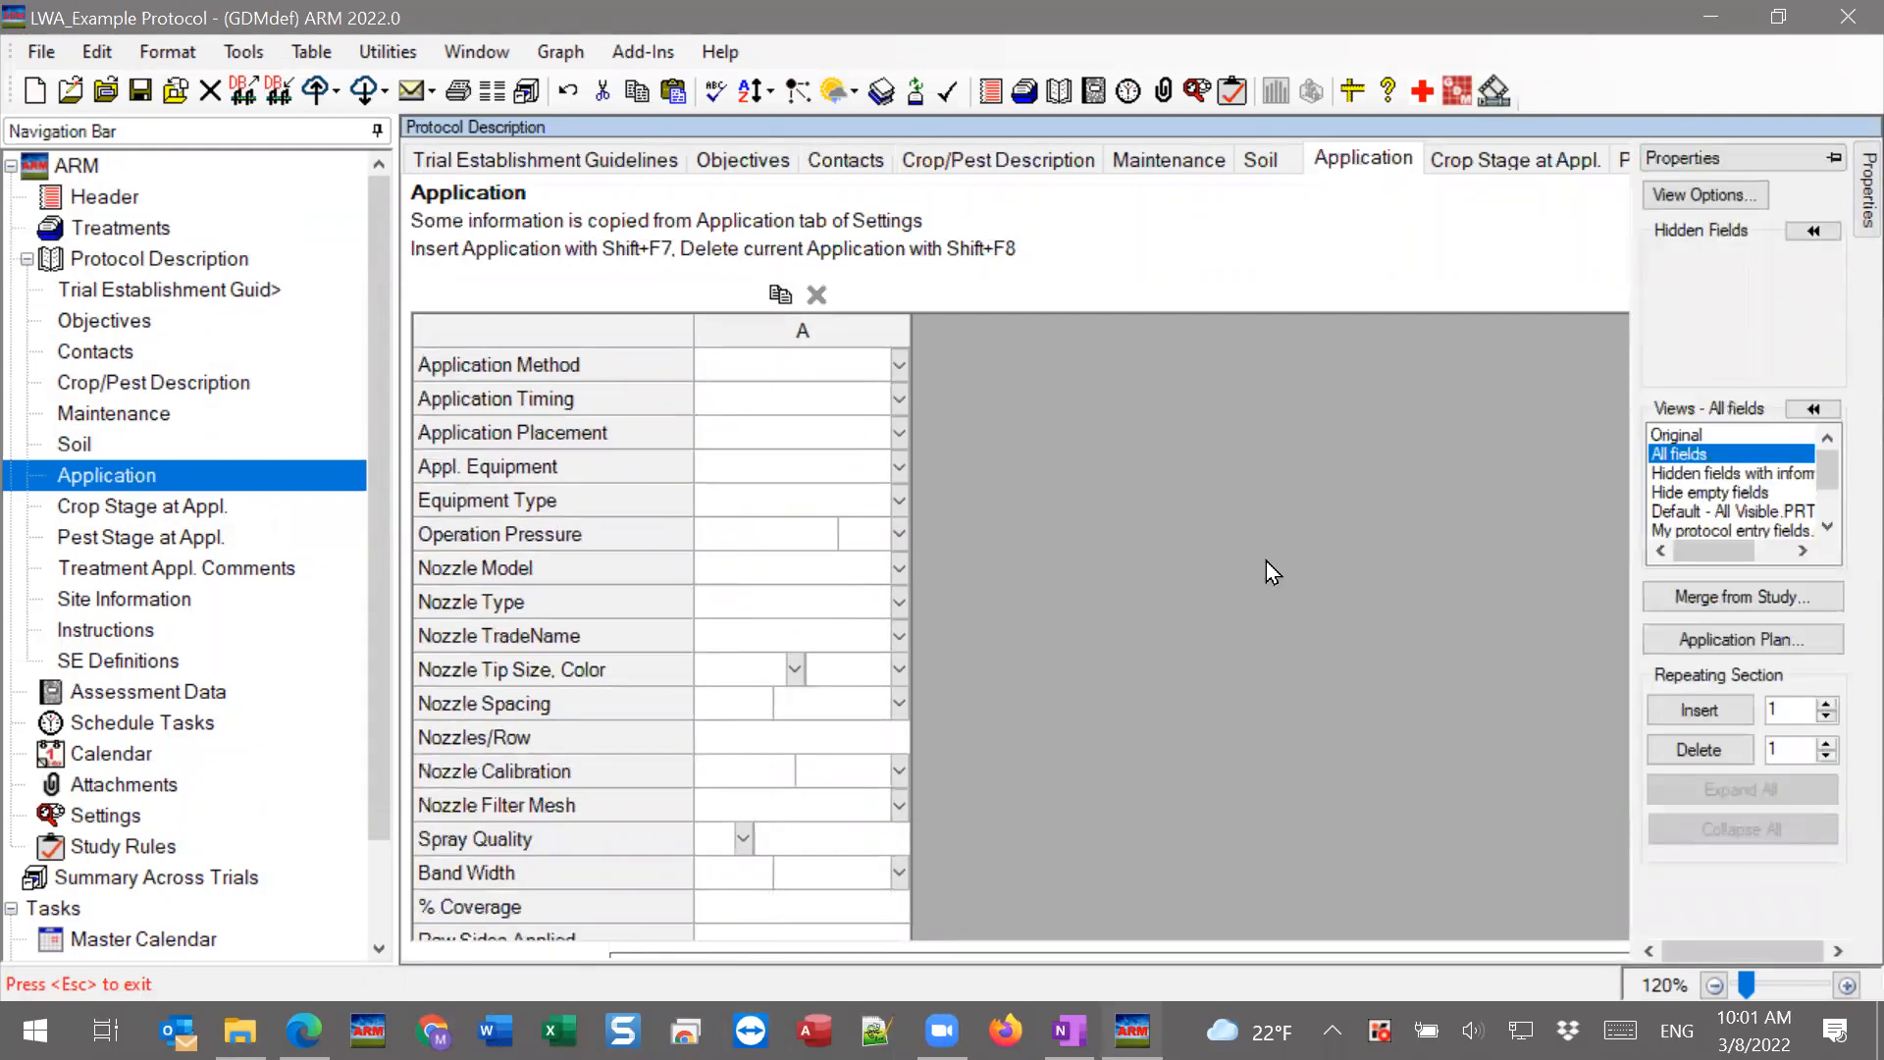
pyautogui.scroll(-8, 632, 652)
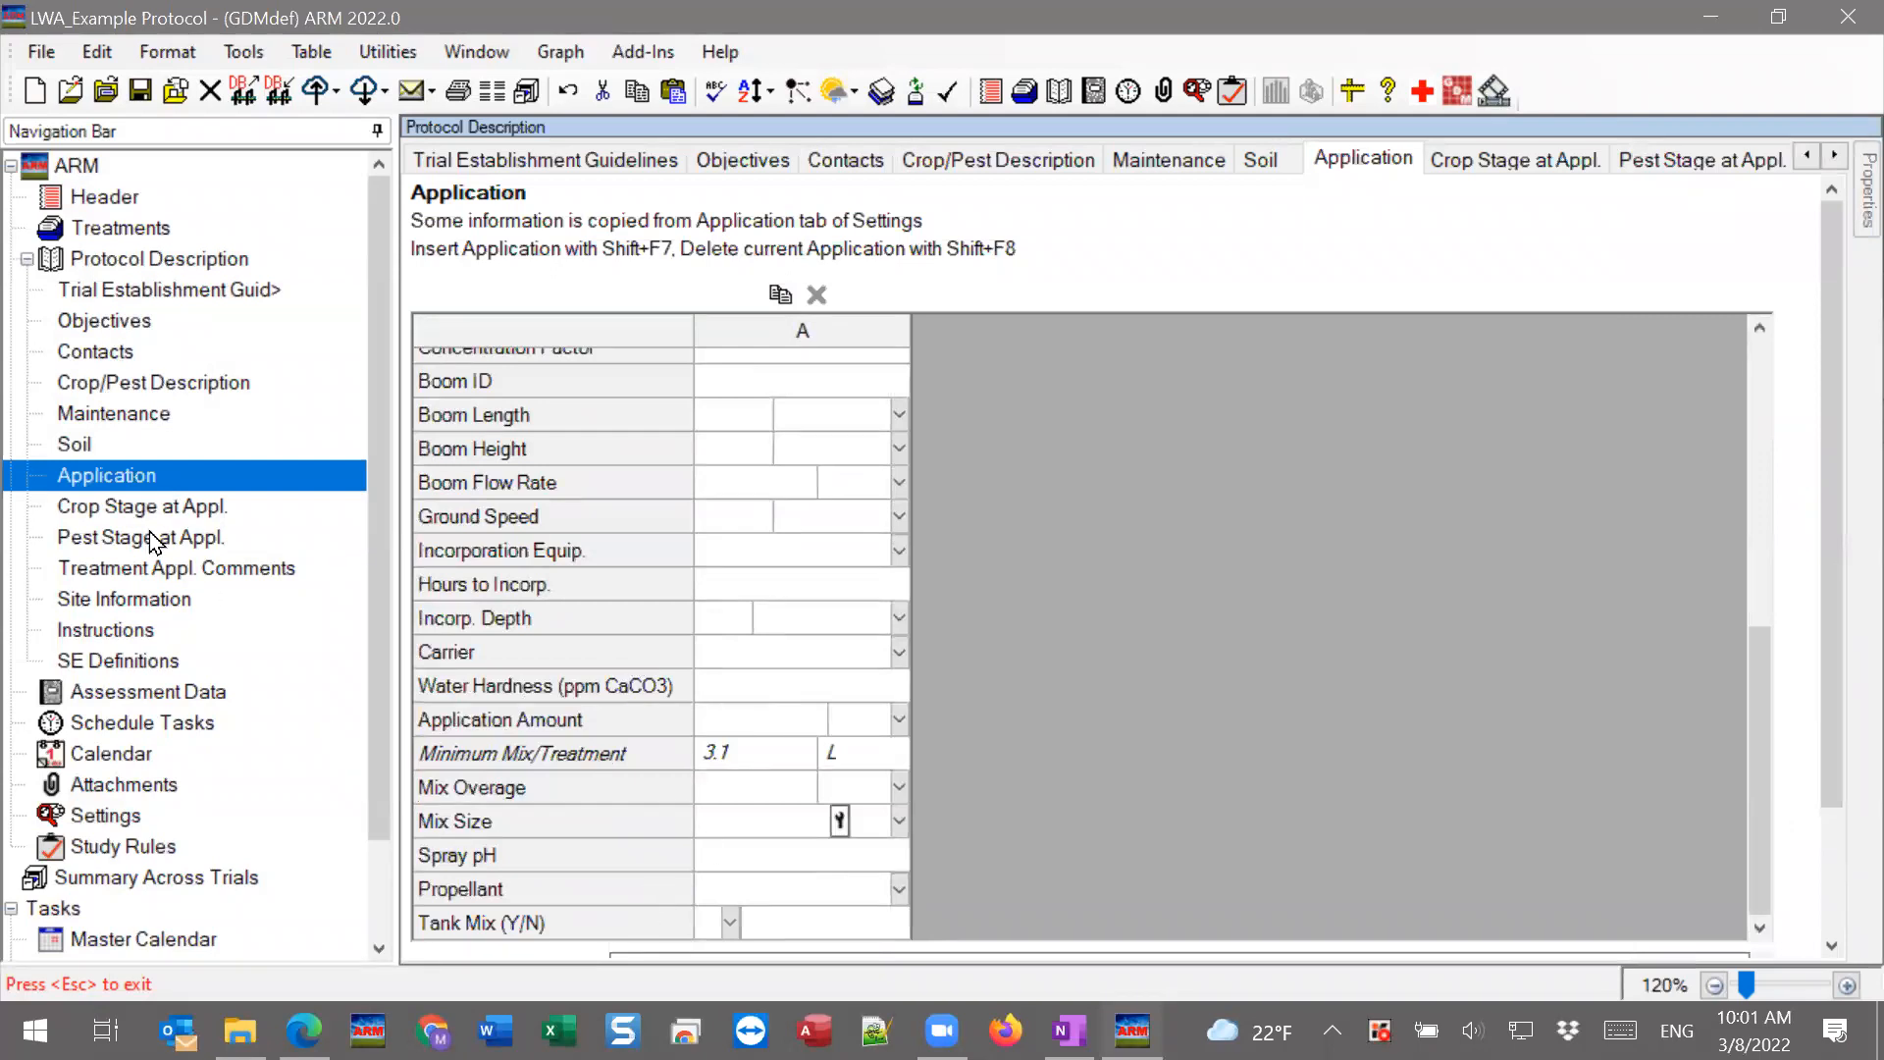
# Examine the Treated Leaf Wall Area list and Treated Tree Row Volume field in Crop Stage at Appl.
pyautogui.click(139, 510)
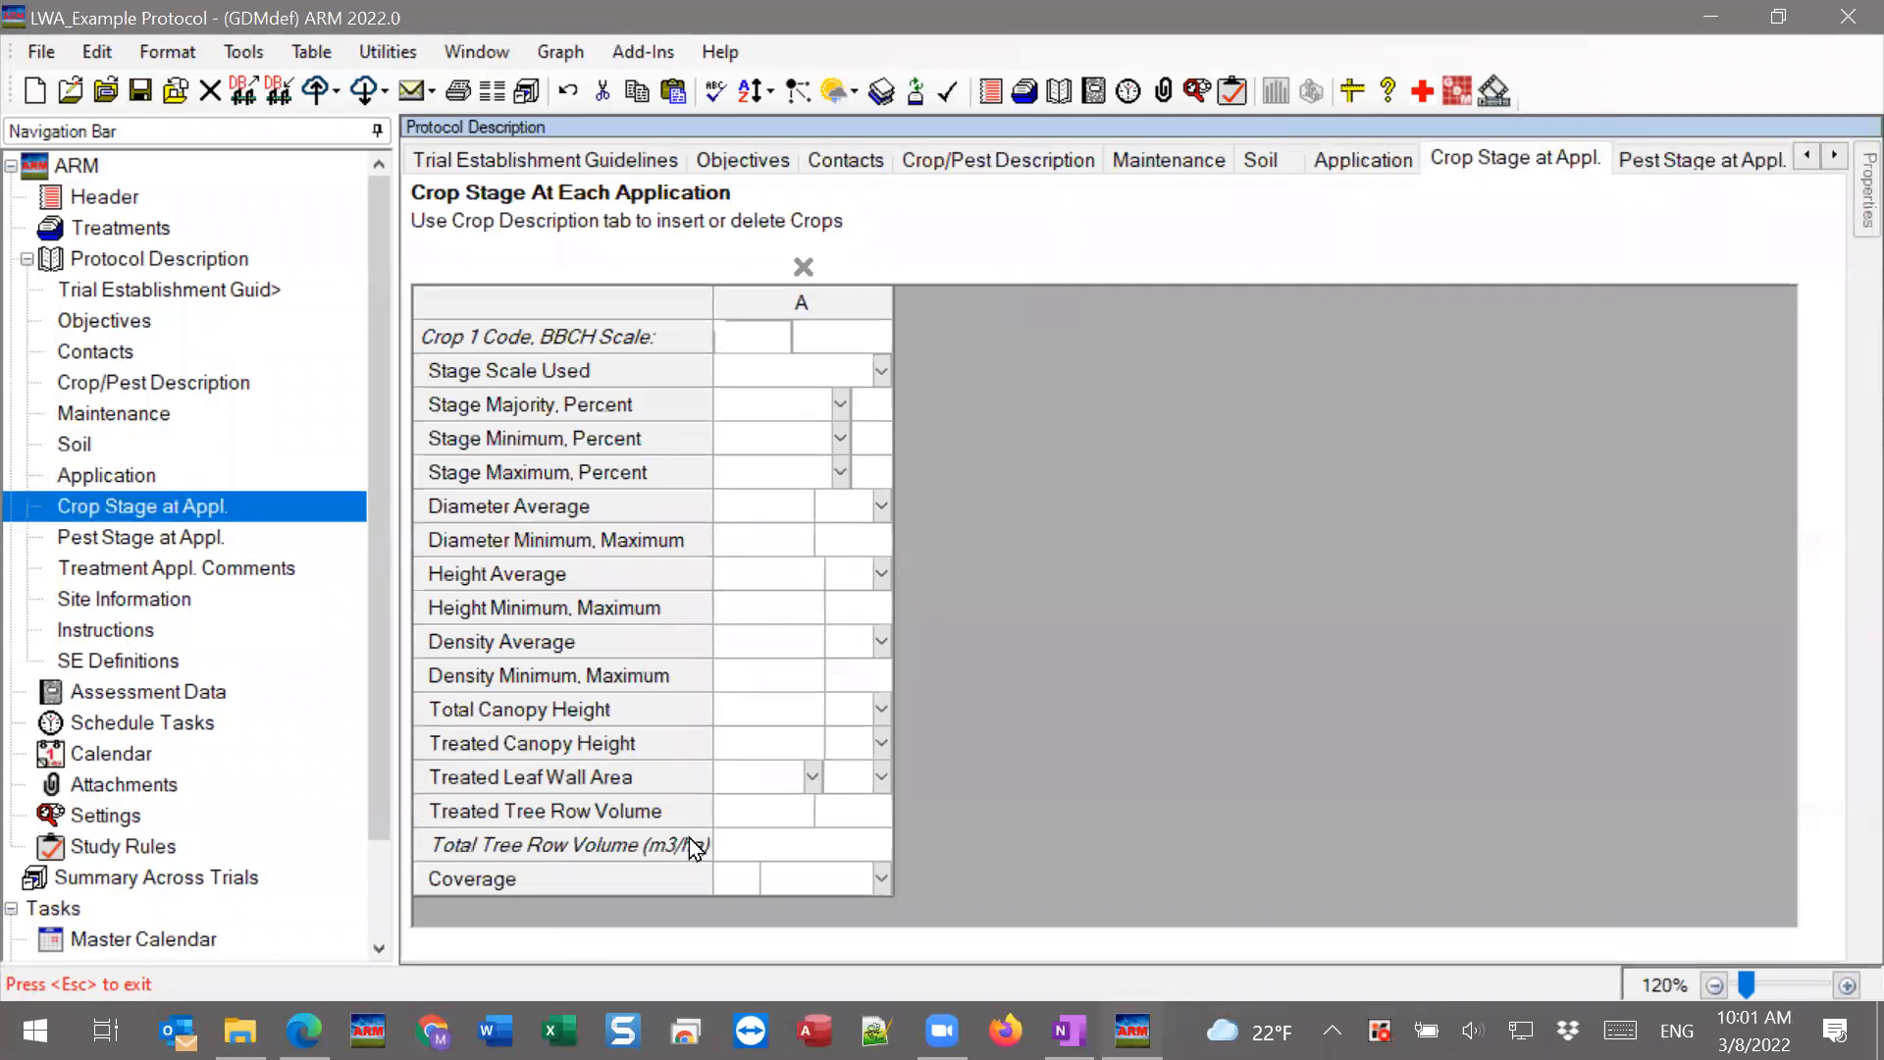
pyautogui.click(728, 816)
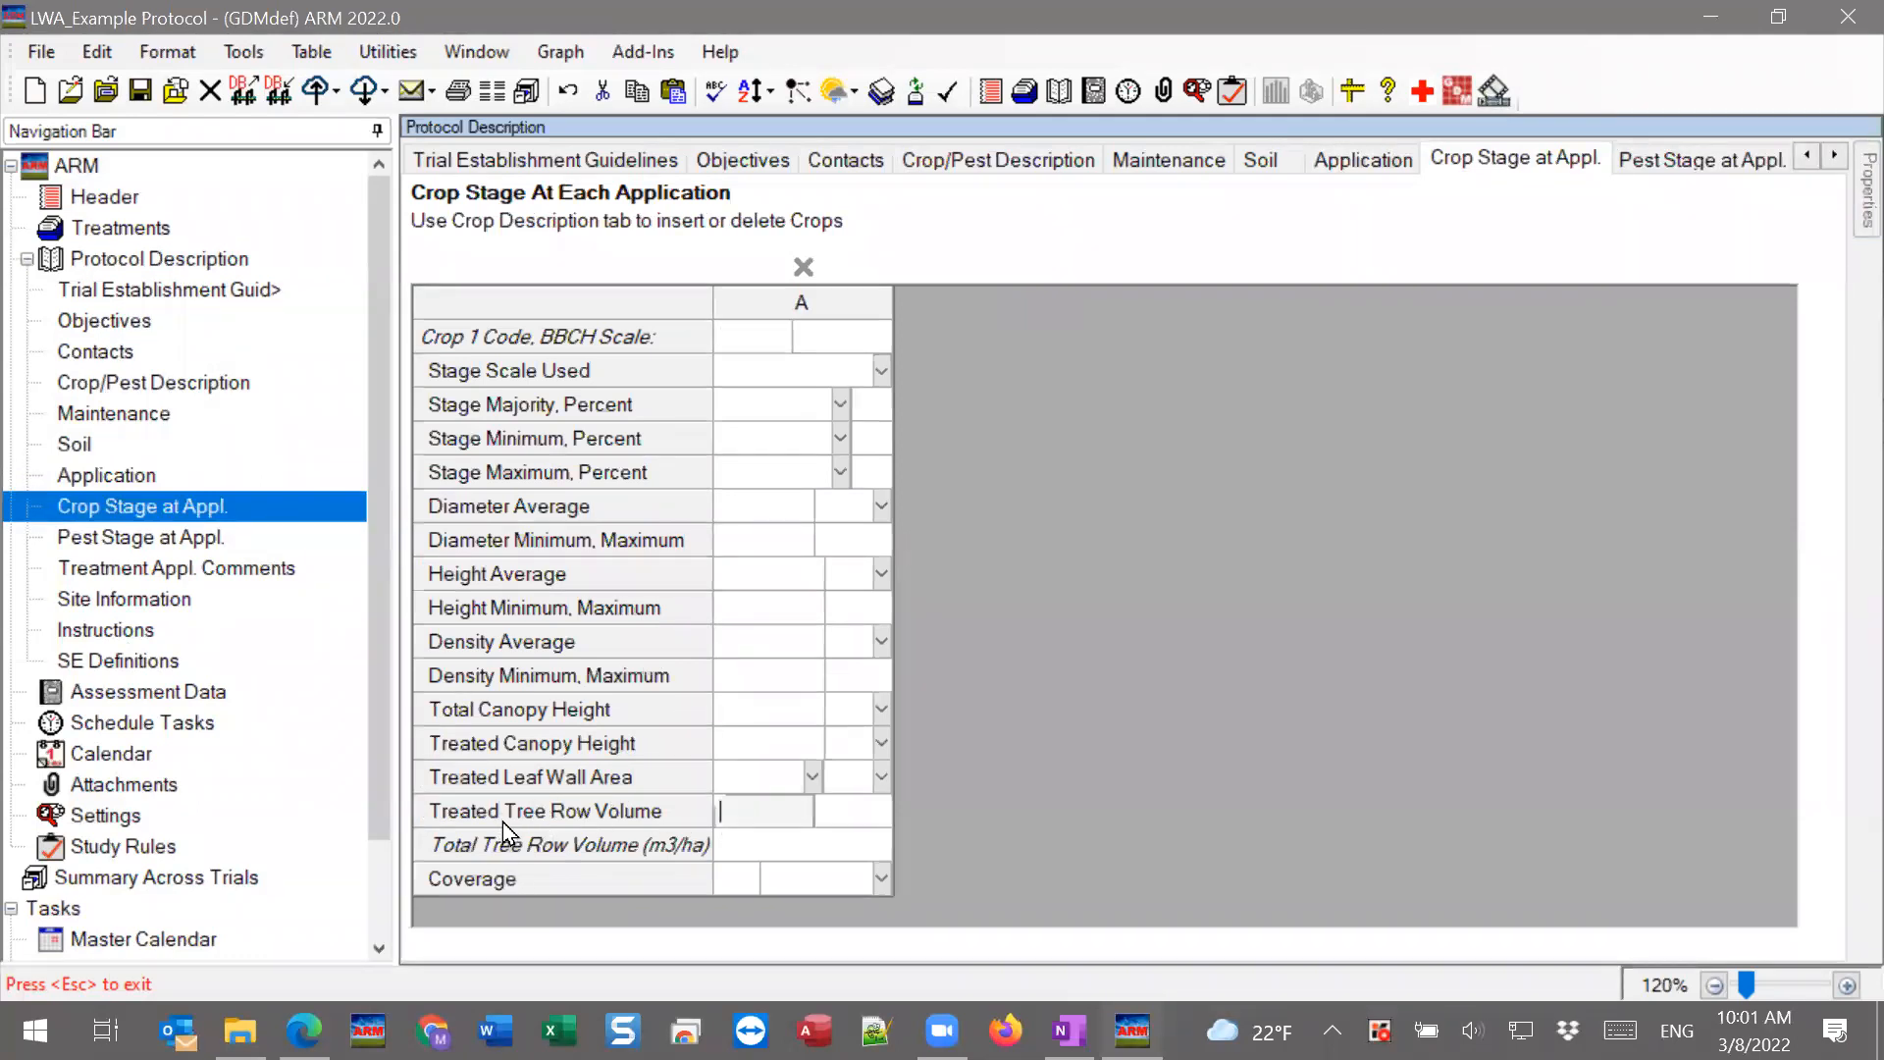
pyautogui.click(726, 775)
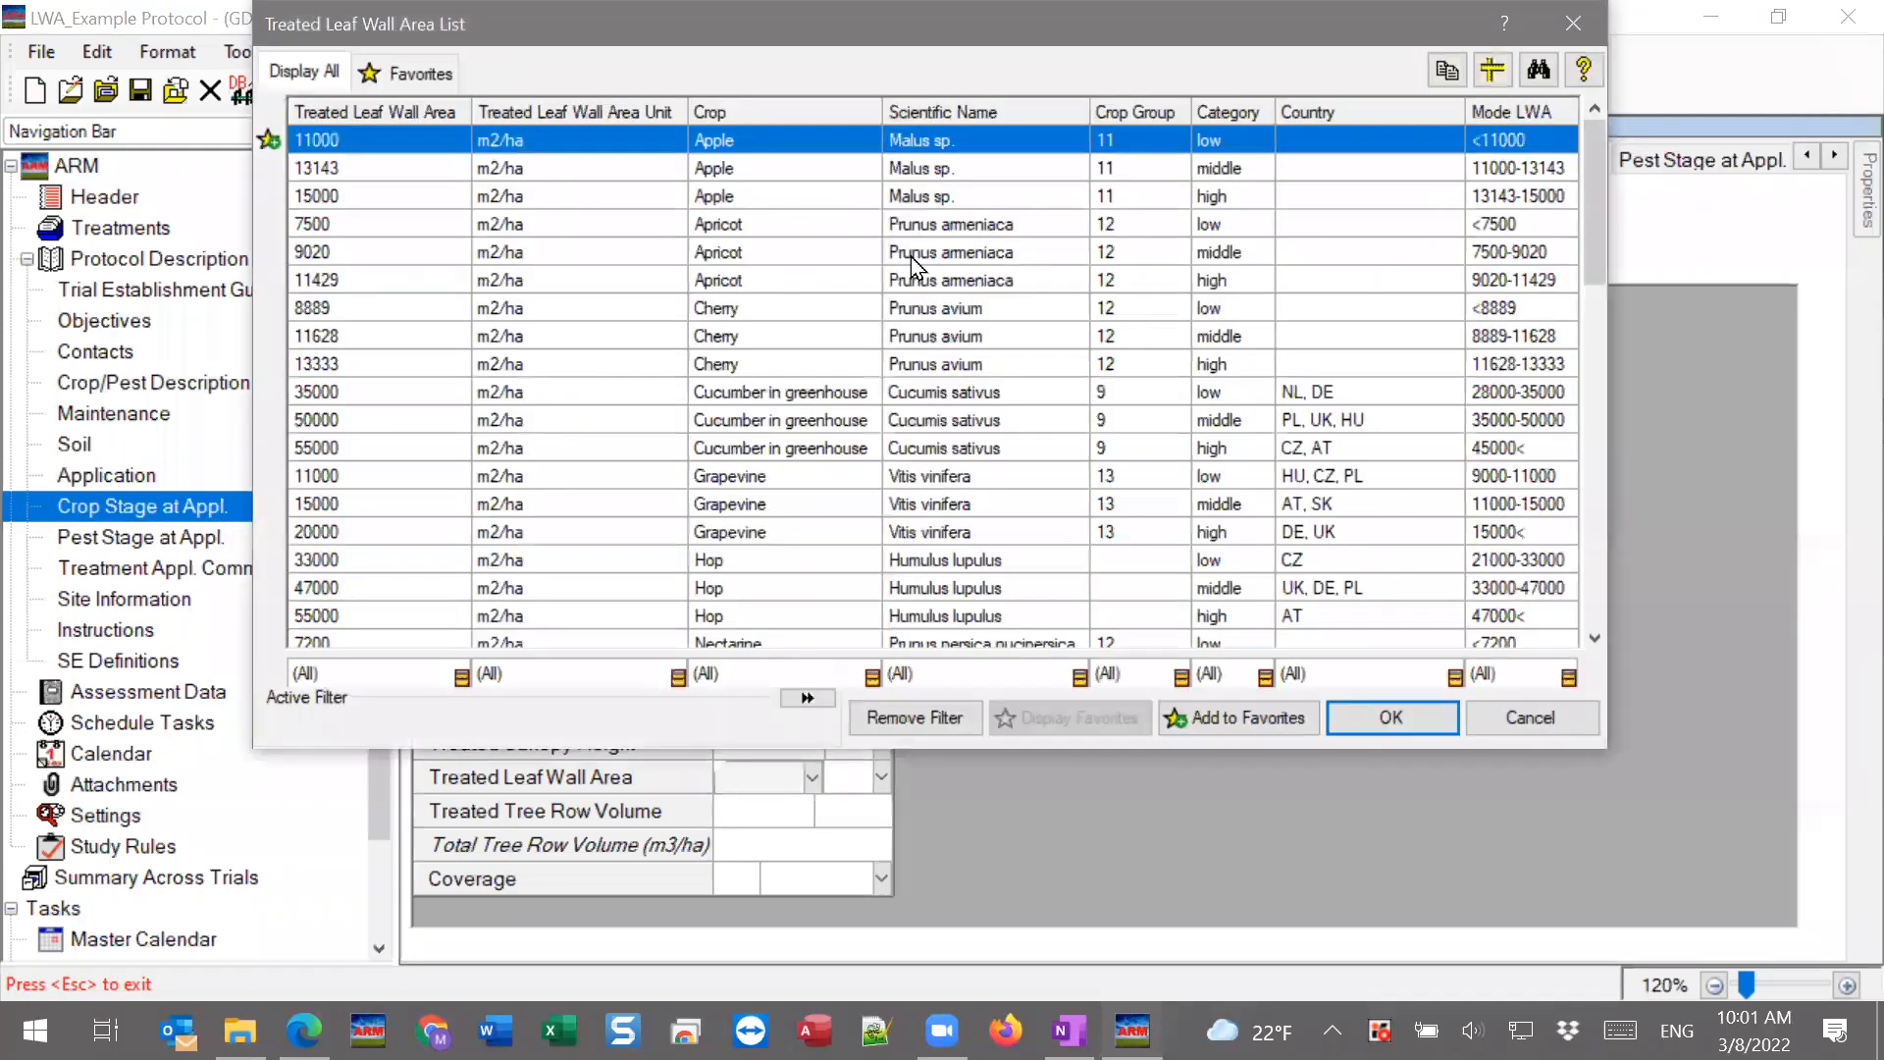
pyautogui.click(1573, 24)
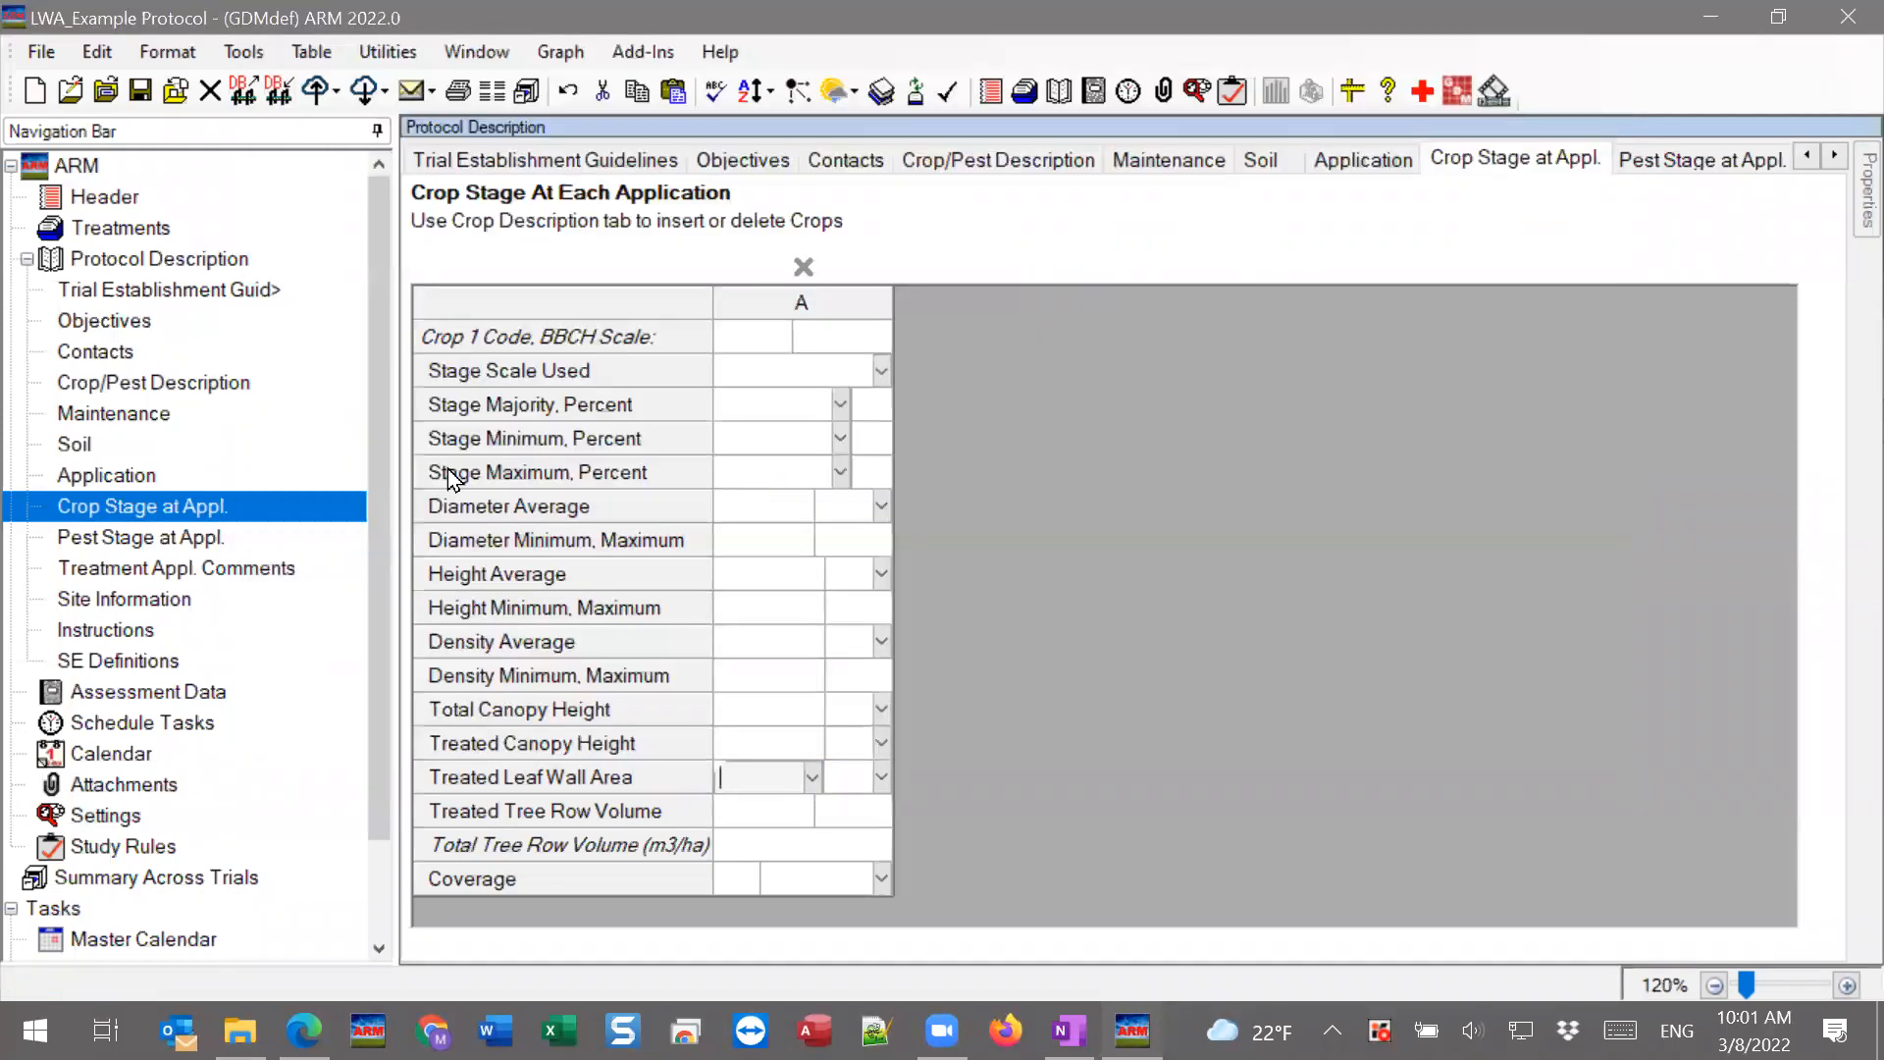
pyautogui.click(765, 814)
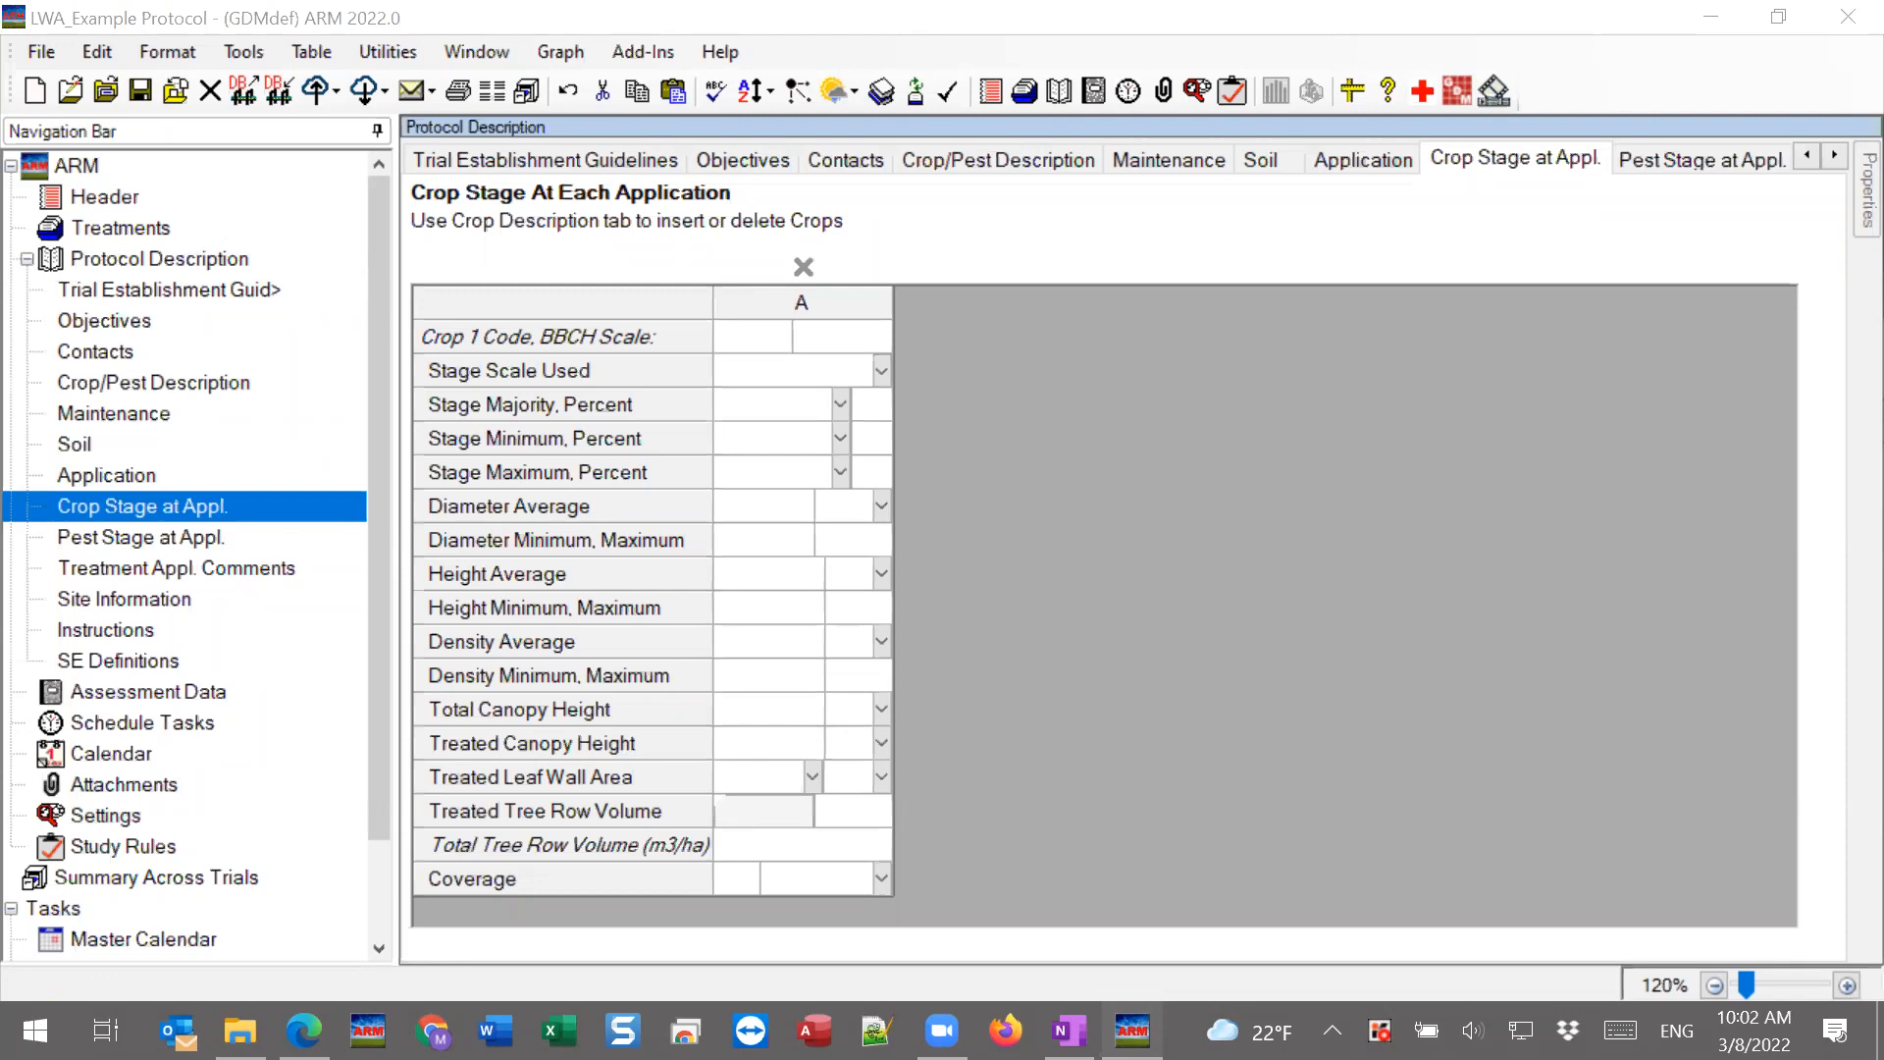
# Open the report printing dialog and expand the Trial reports down to their Labels group.
pyautogui.click(448, 97)
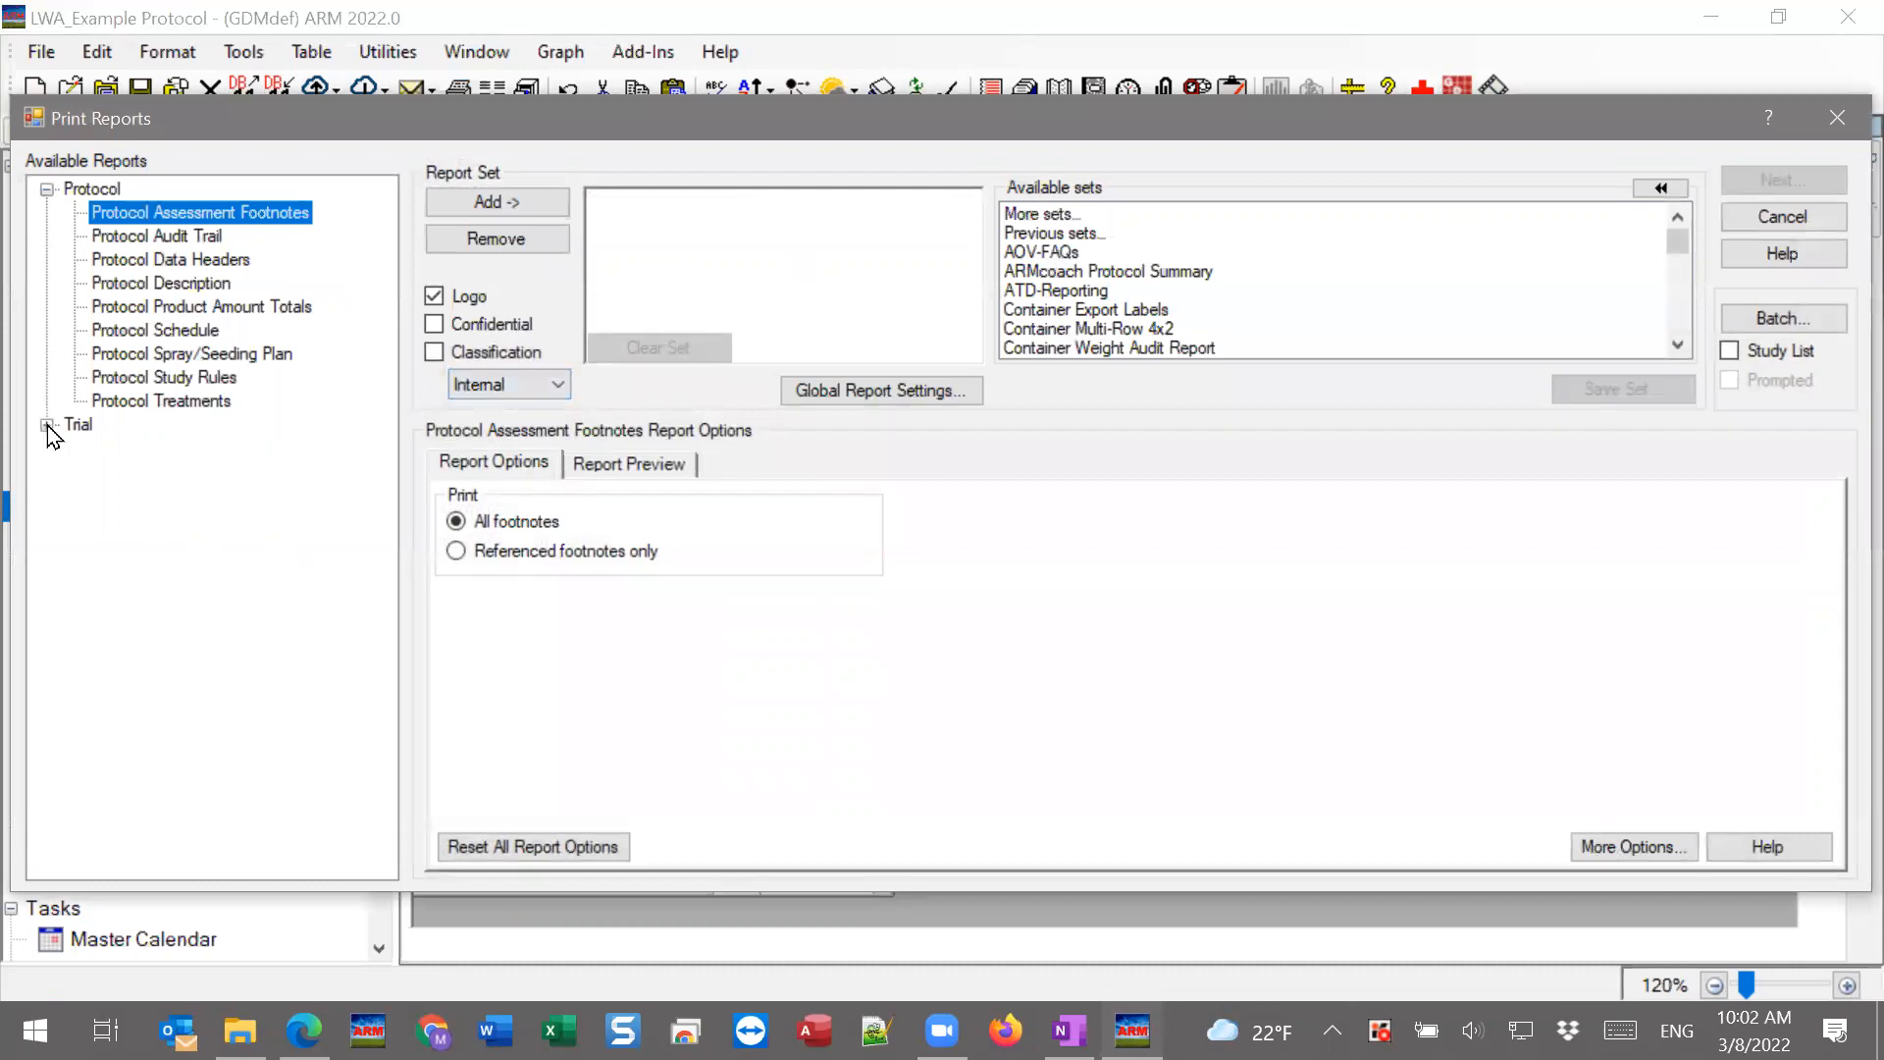
pyautogui.click(47, 428)
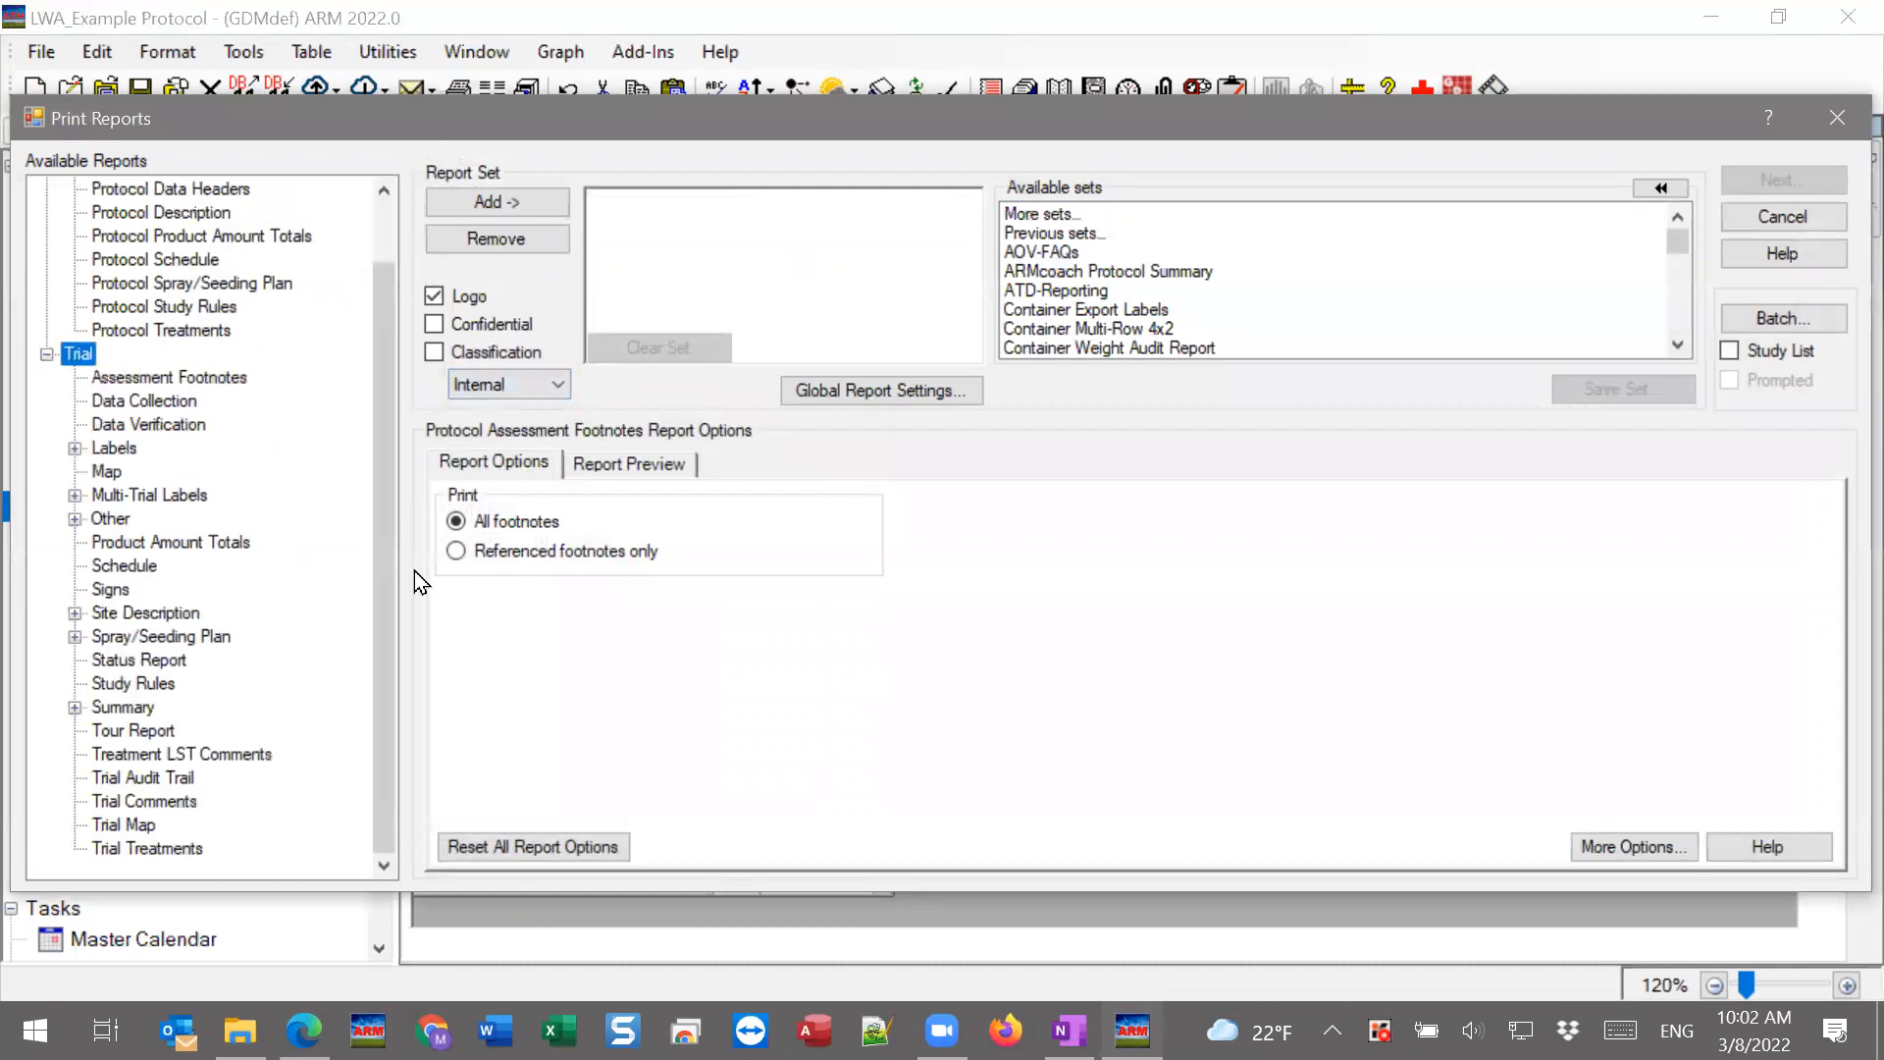
pyautogui.click(75, 448)
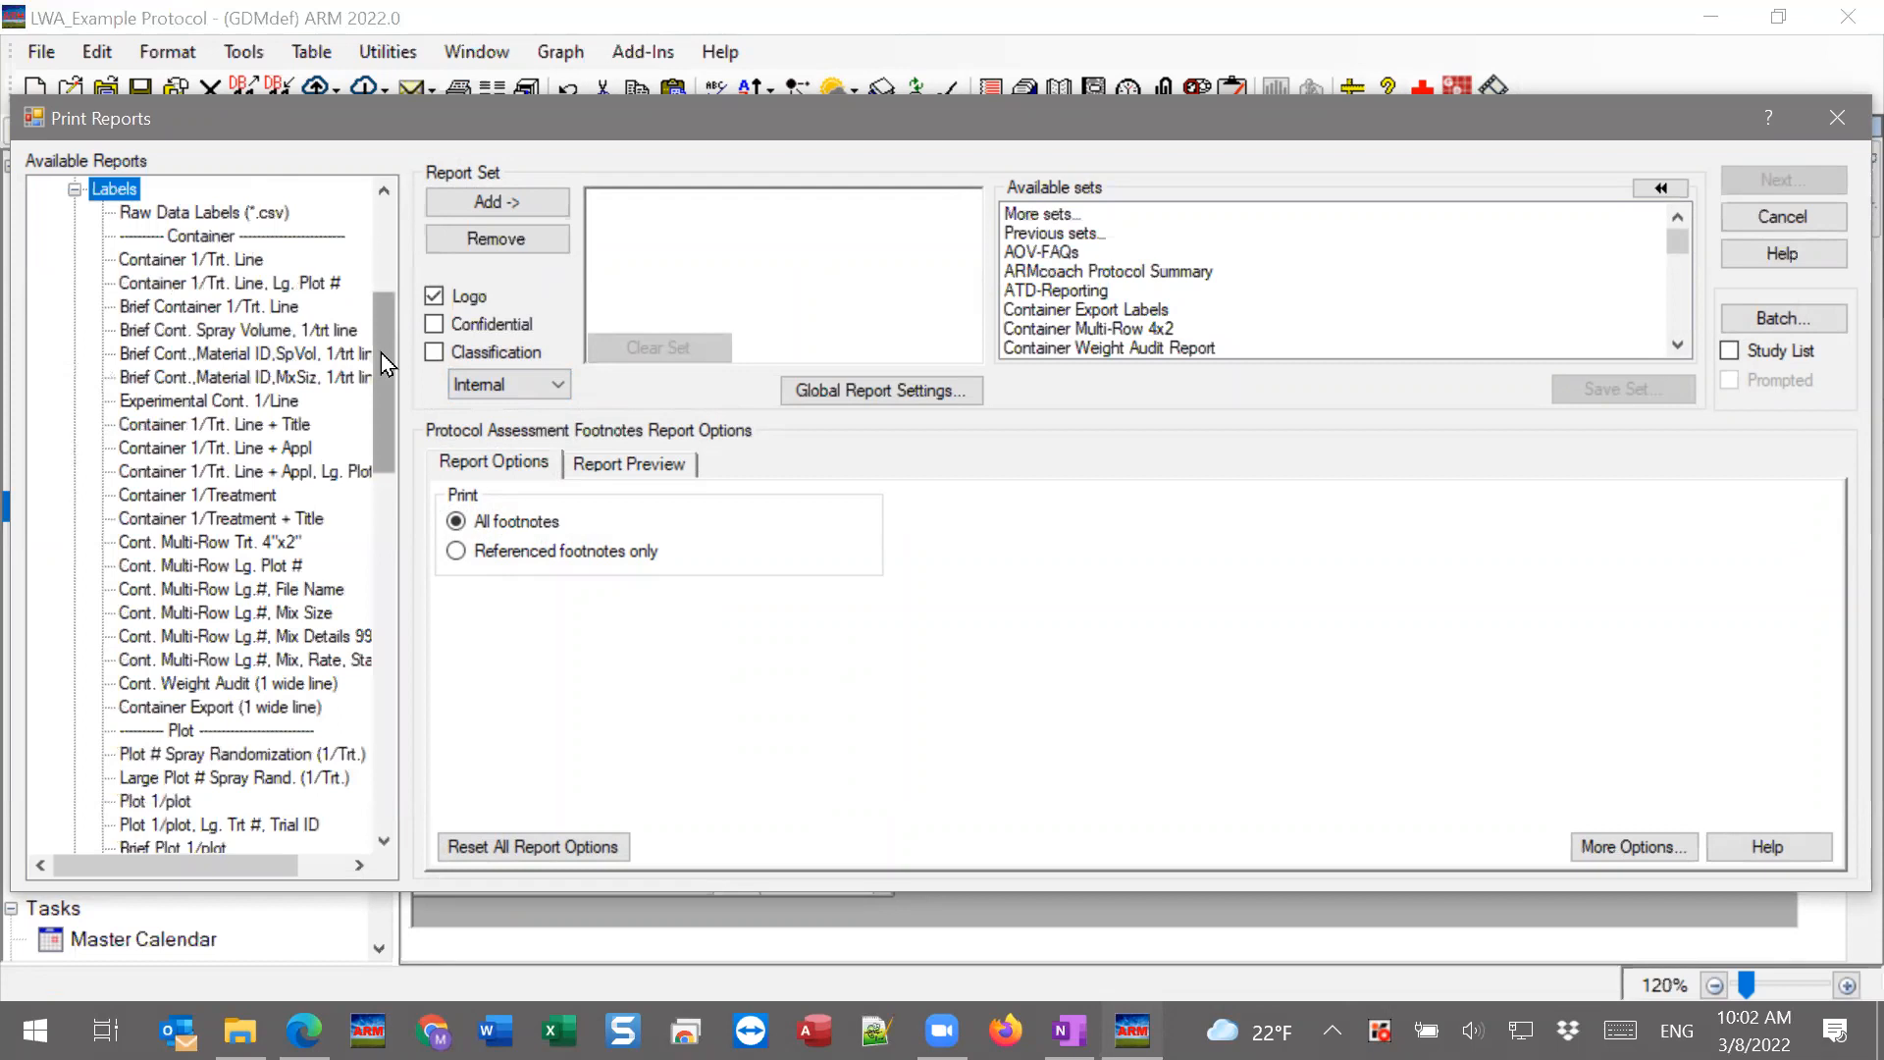
# Choose the Container 1/Trt. Line + Title label report and turn on Print selected for the application code.
pyautogui.scroll(-1, 381, 351)
pyautogui.scroll(1, 381, 351)
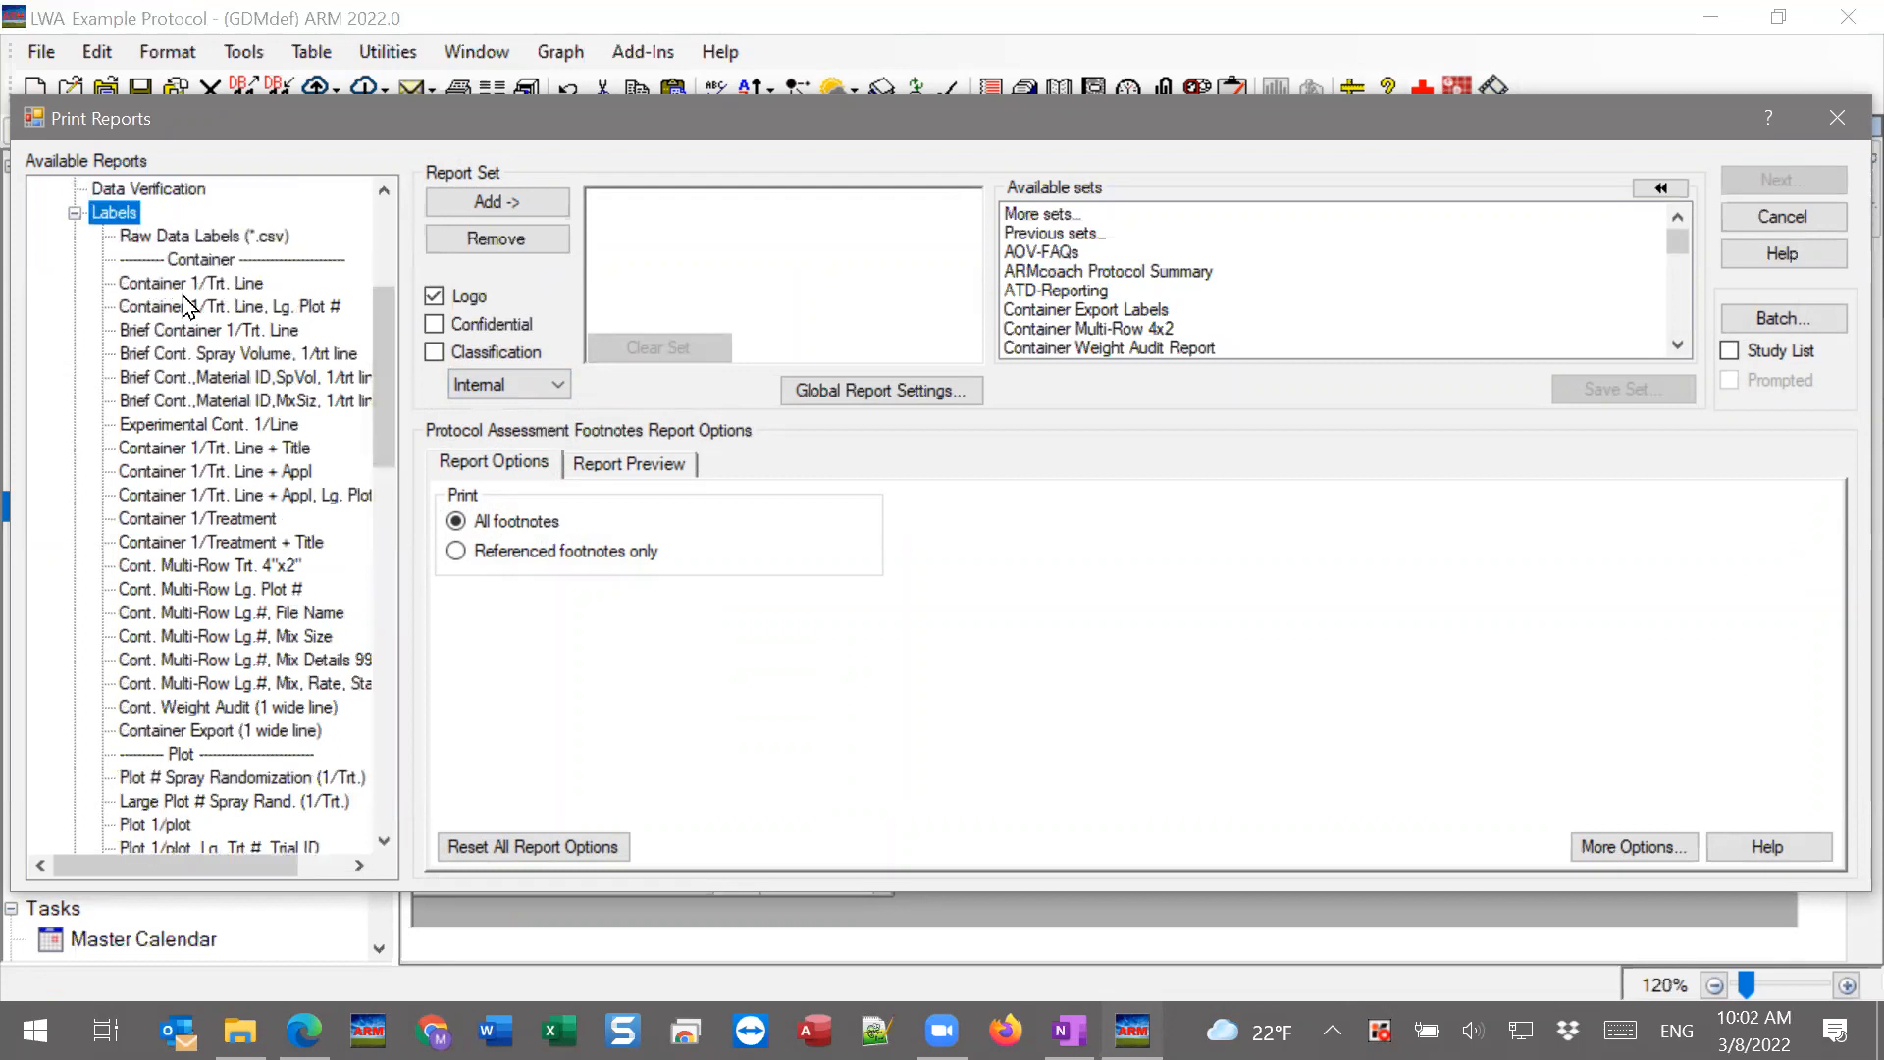
pyautogui.moveTo(379, 404)
pyautogui.mouseDown()
pyautogui.moveTo(367, 609)
pyautogui.moveTo(383, 392)
pyautogui.mouseUp()
pyautogui.click(155, 450)
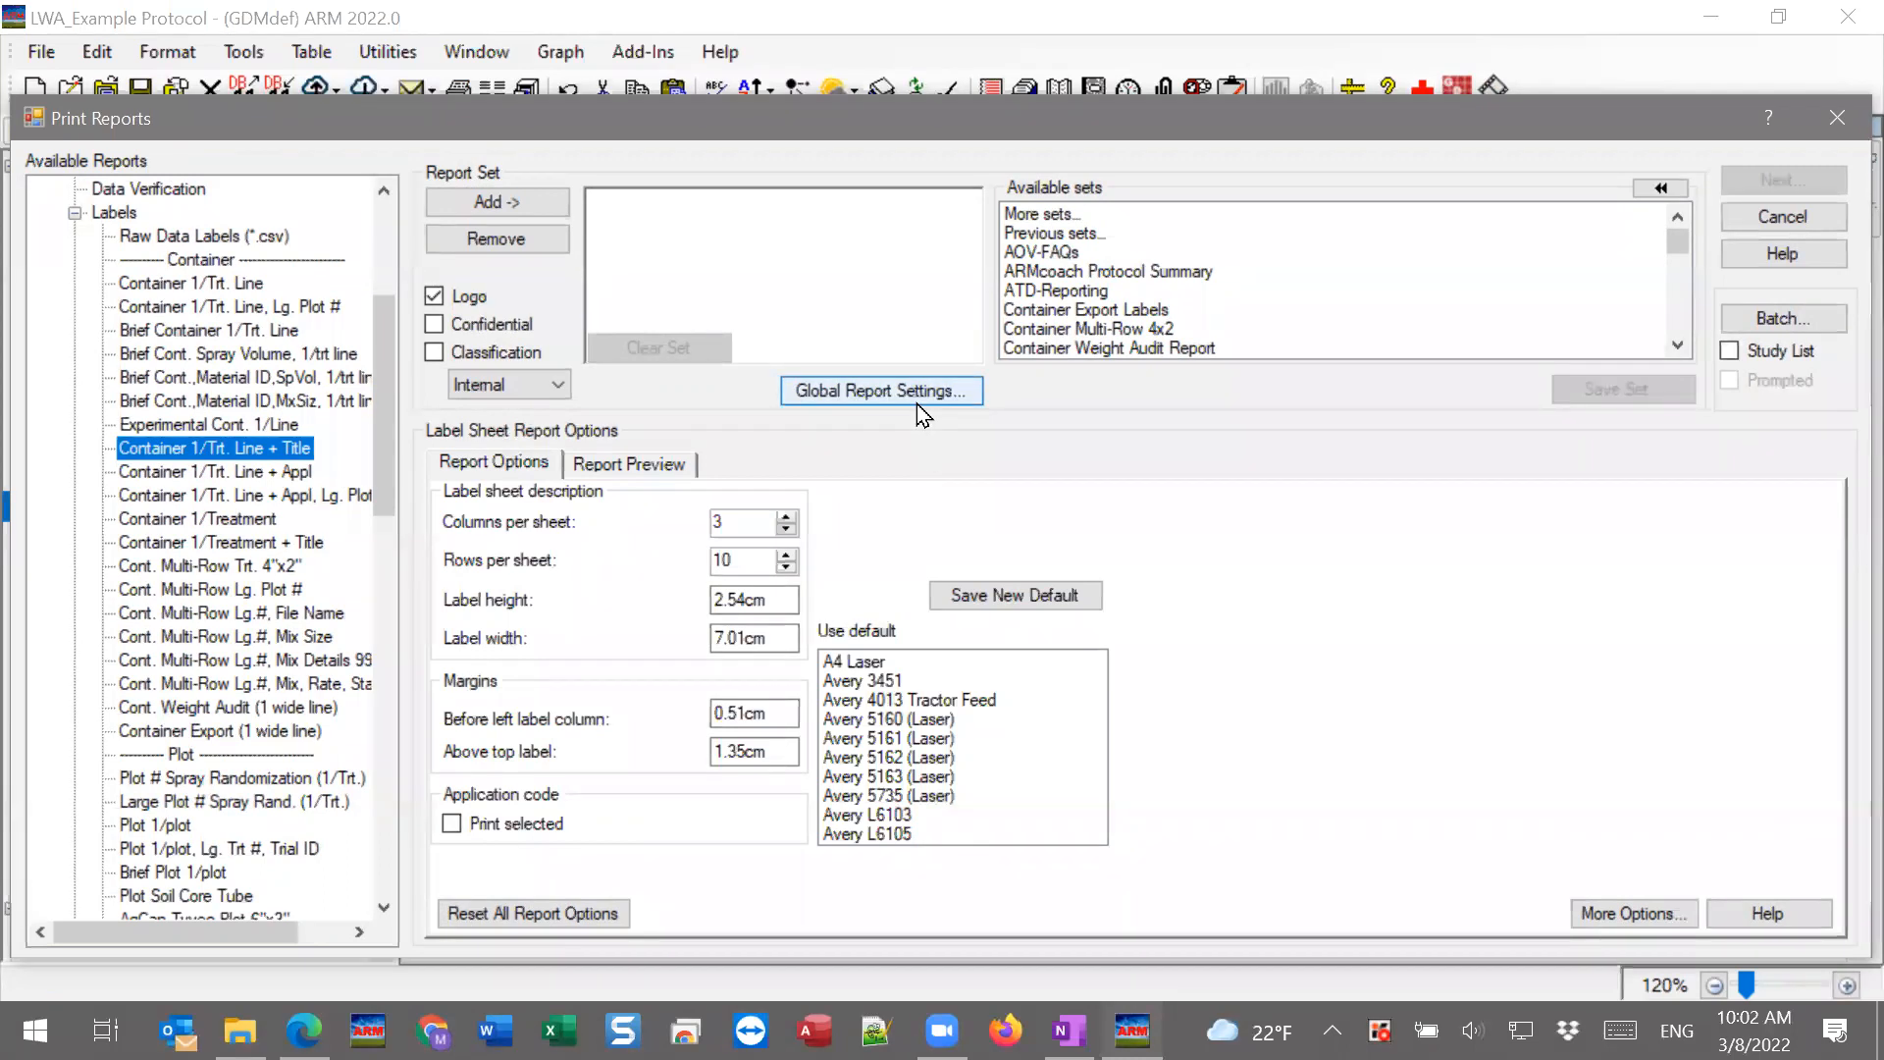
pyautogui.click(503, 827)
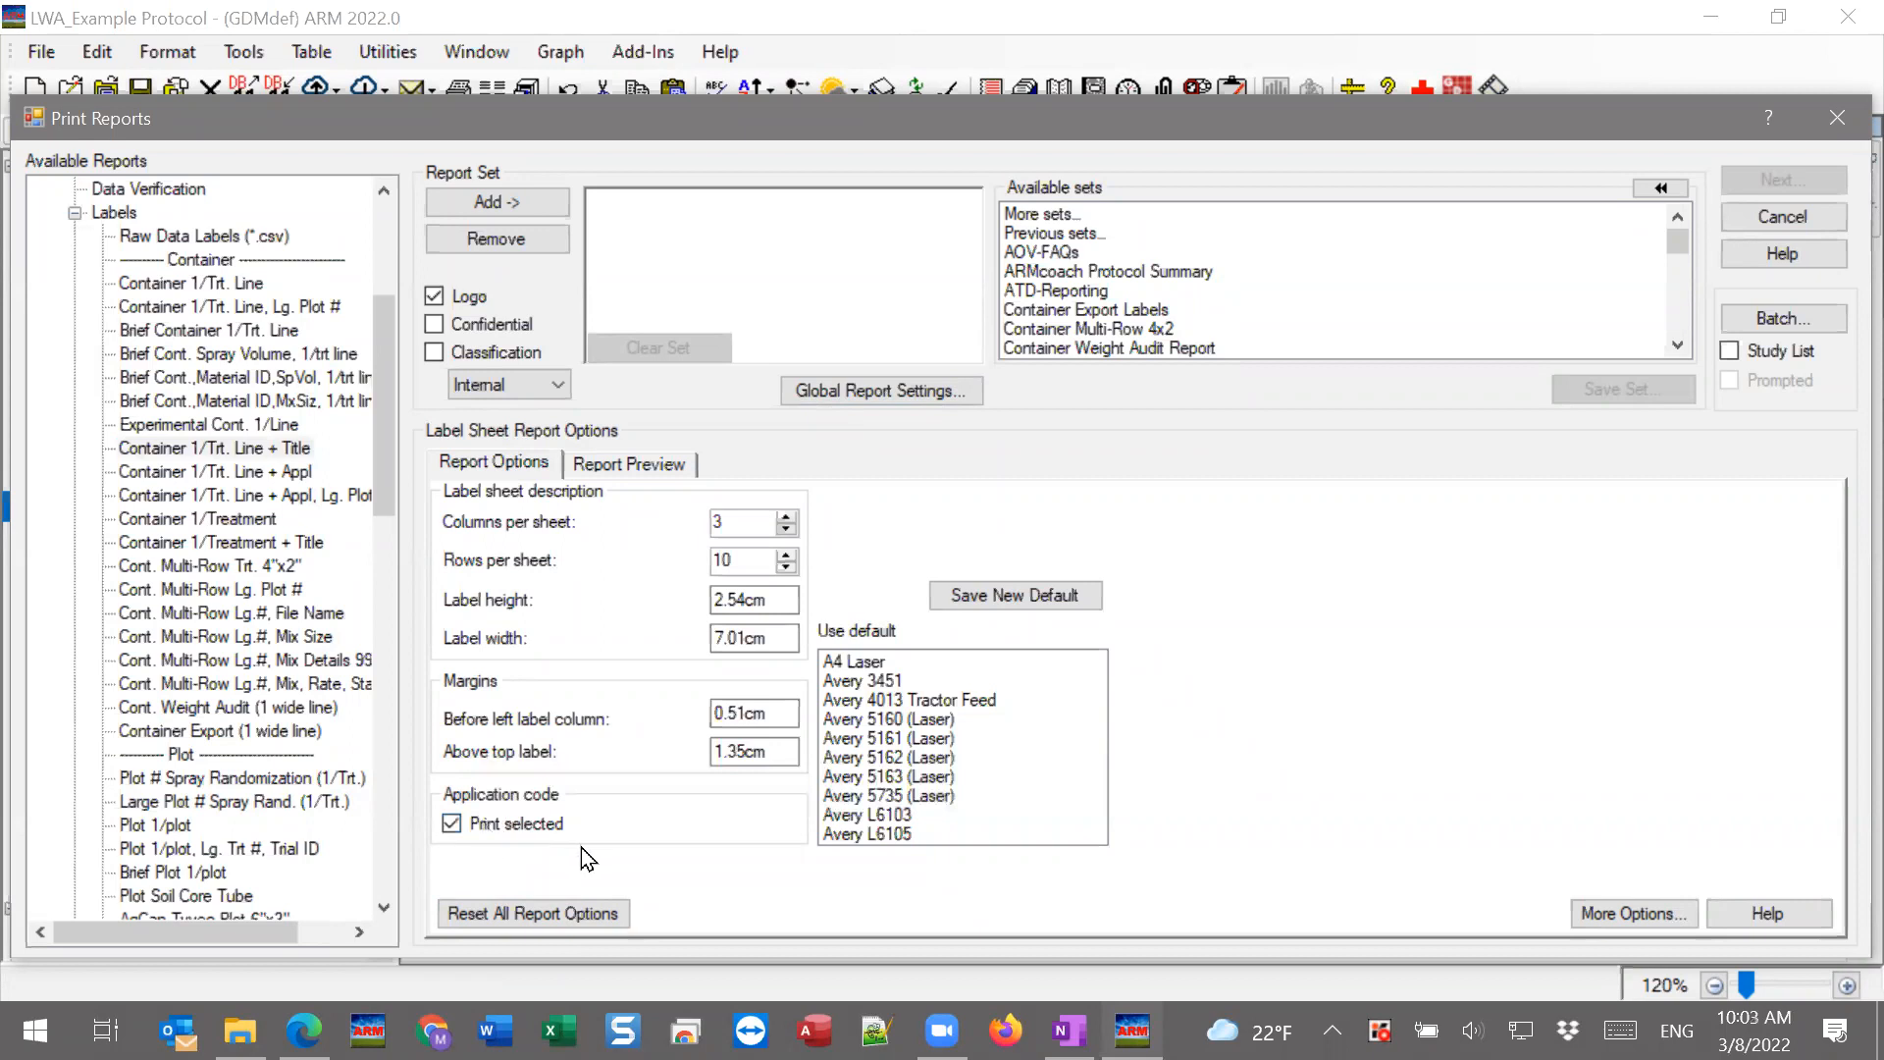